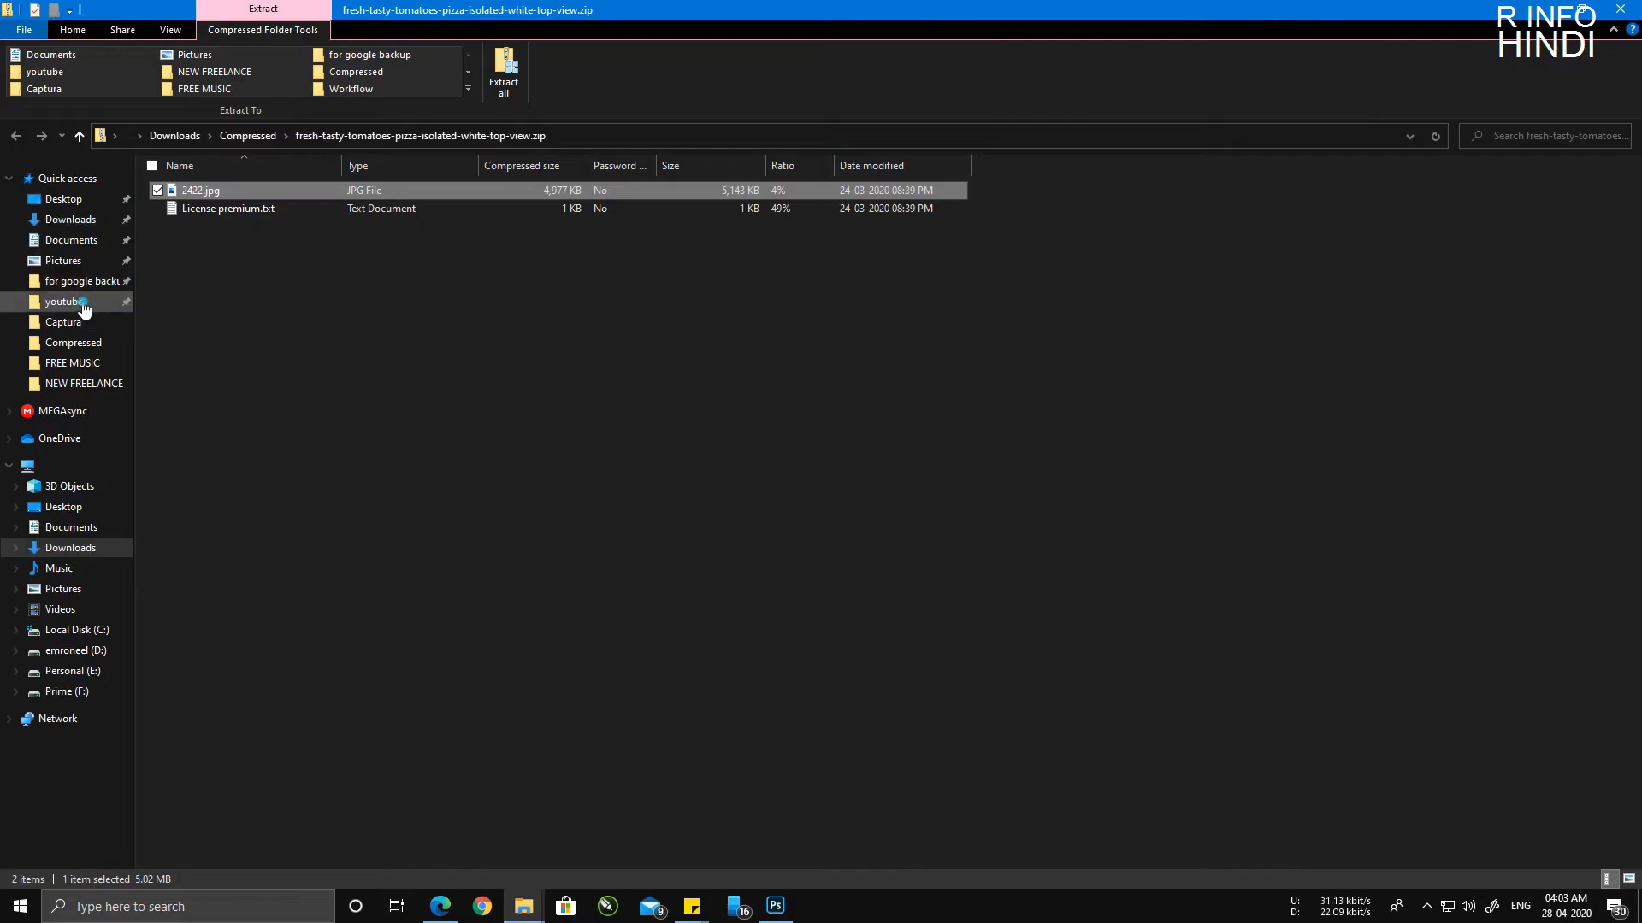
Step: Open 2422.jpg from the youtube folder in Photoshop as its own document
left_click(77, 303)
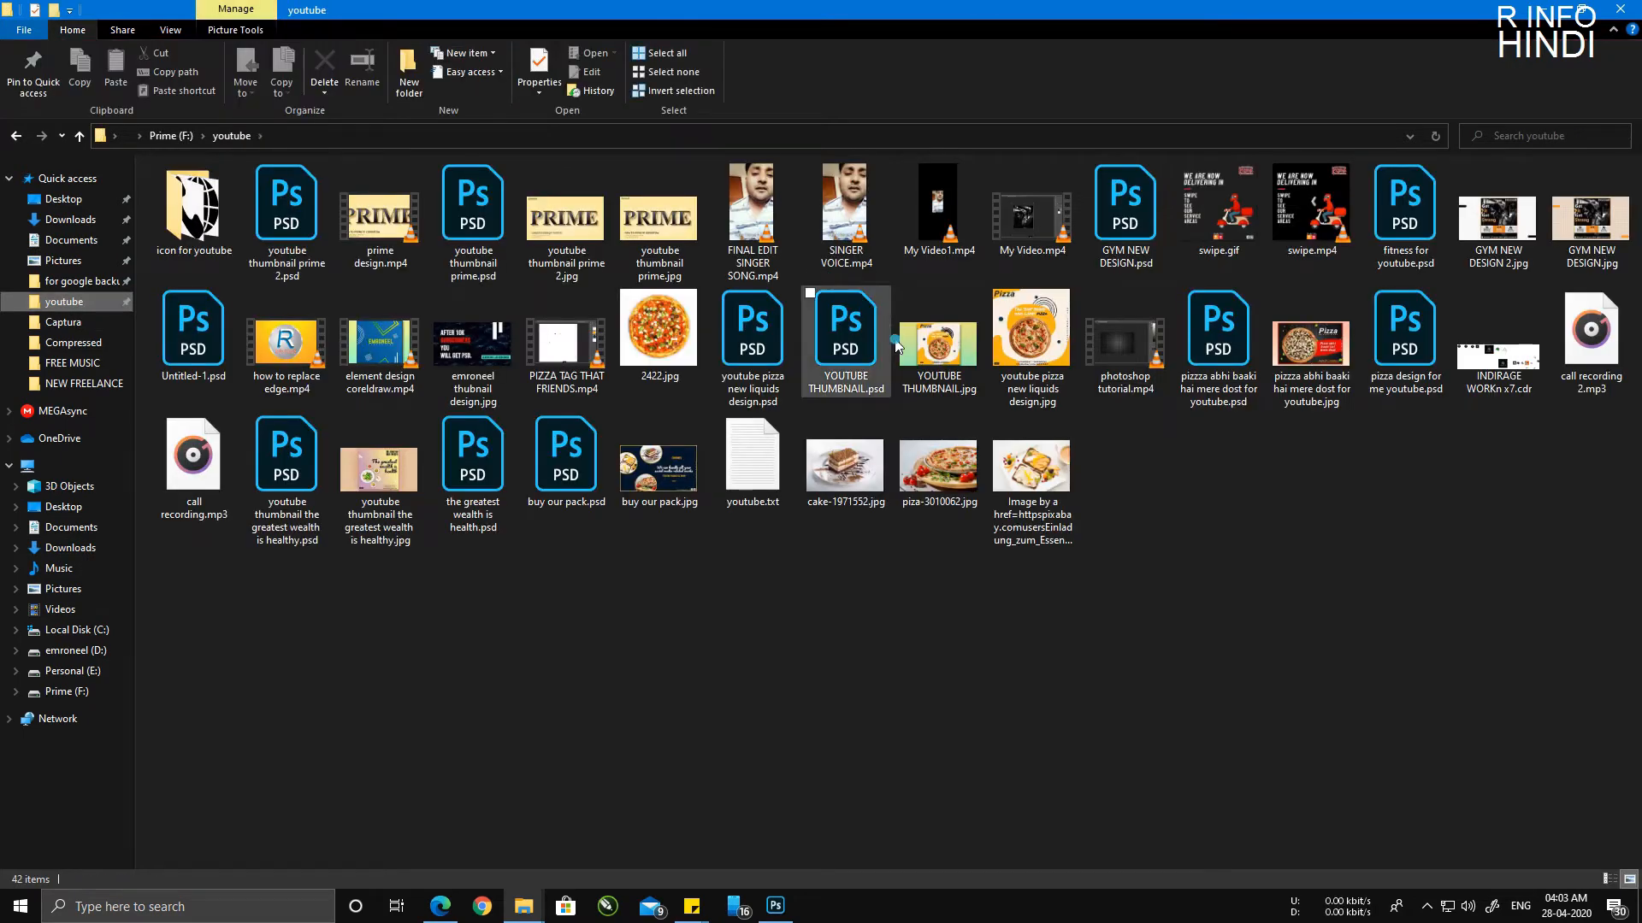
left_click_drag(658, 334, 782, 472)
left_click_drag(839, 87, 839, 87)
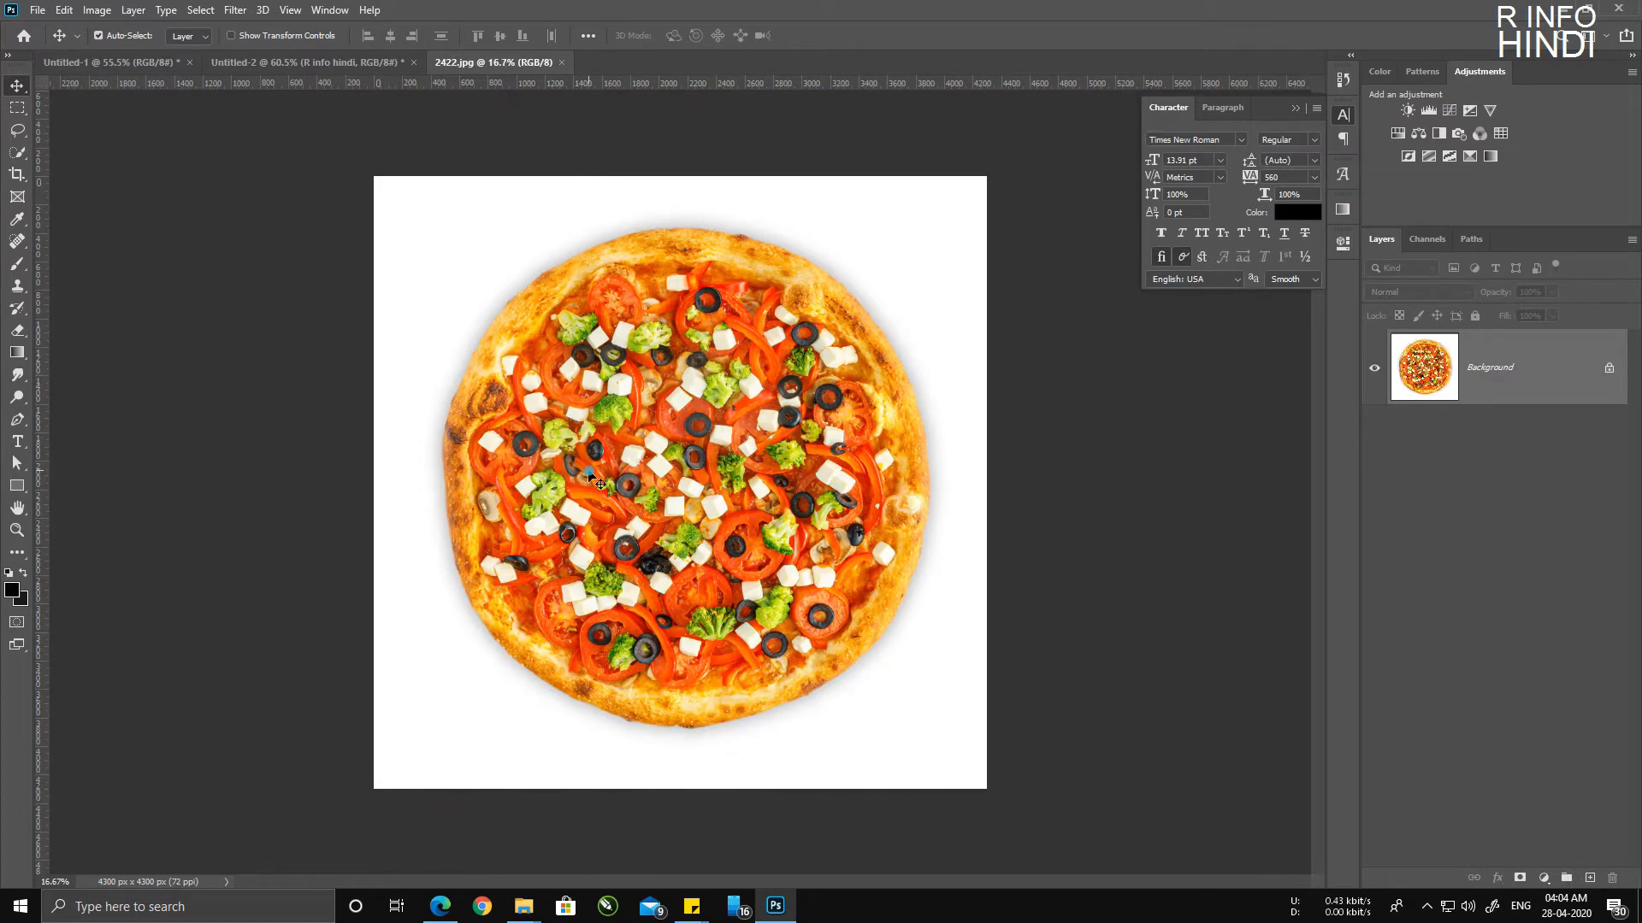
Step: Convert the pizza image's locked background into a regular layer named Layer 0
key("alt")
key("alt")
key("alt")
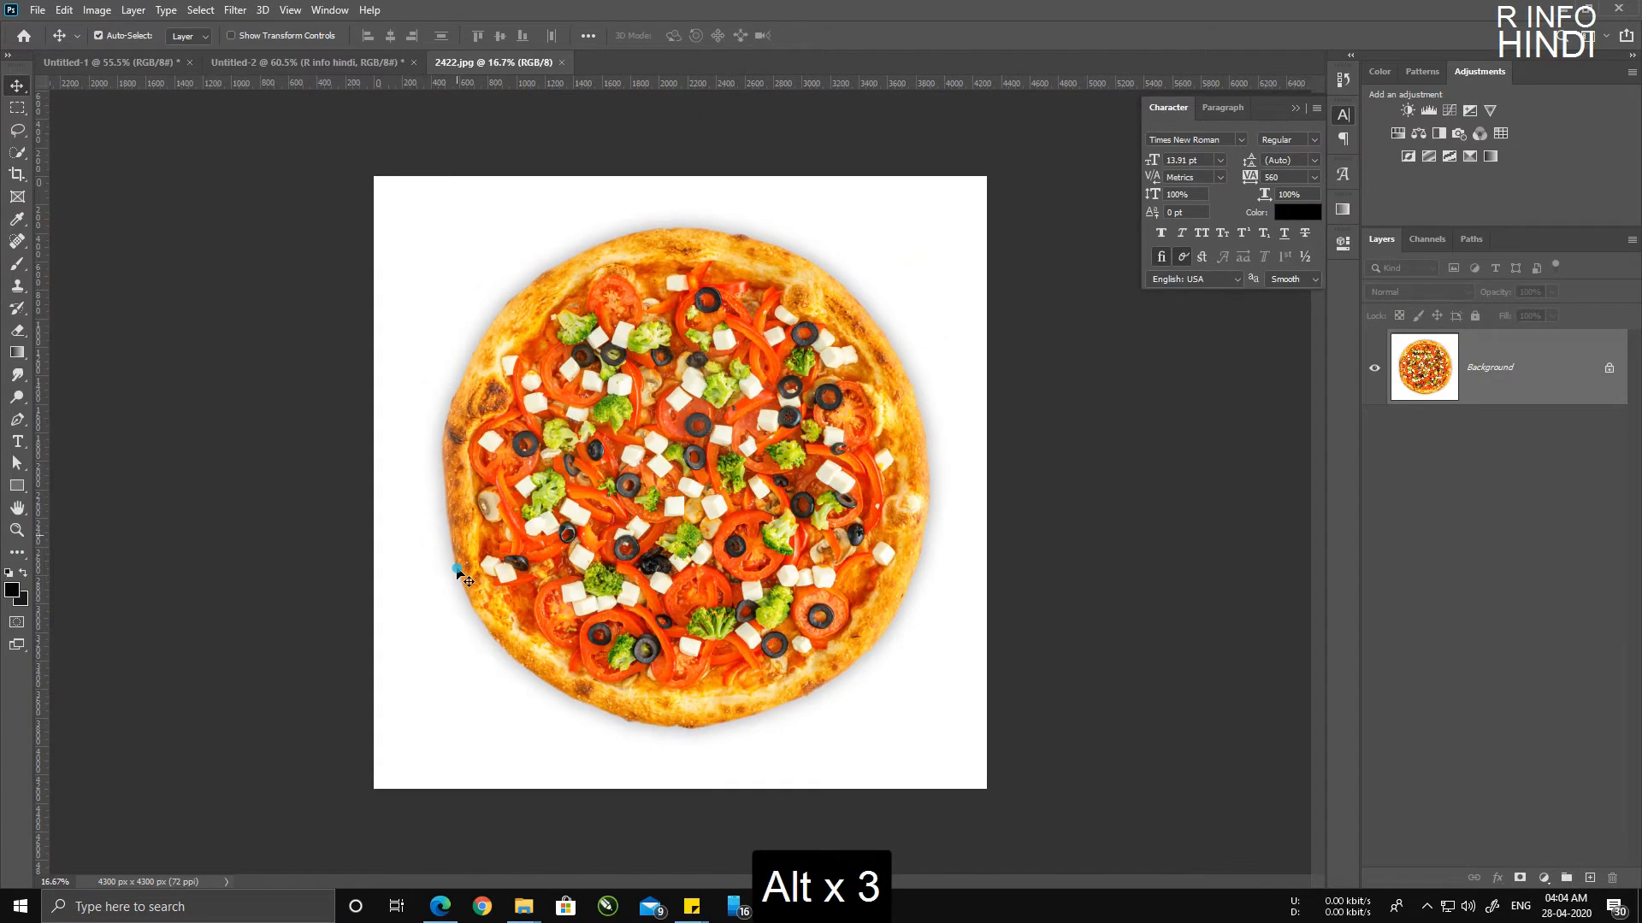
key("alt")
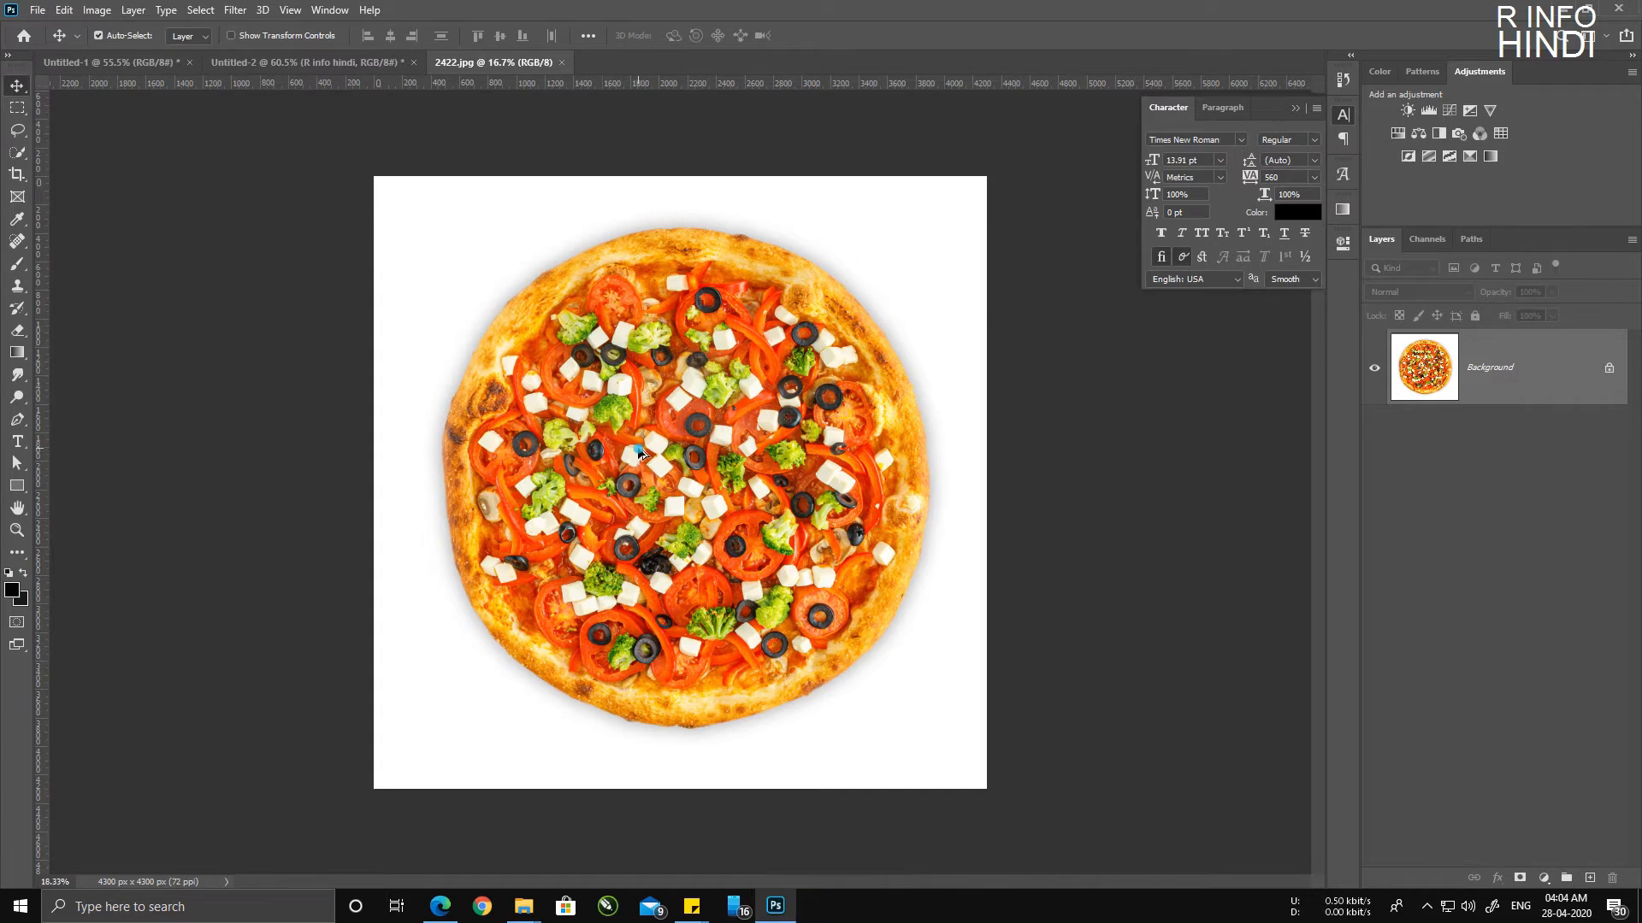
scroll(1133, 408, "up", 1)
double_click(1451, 363)
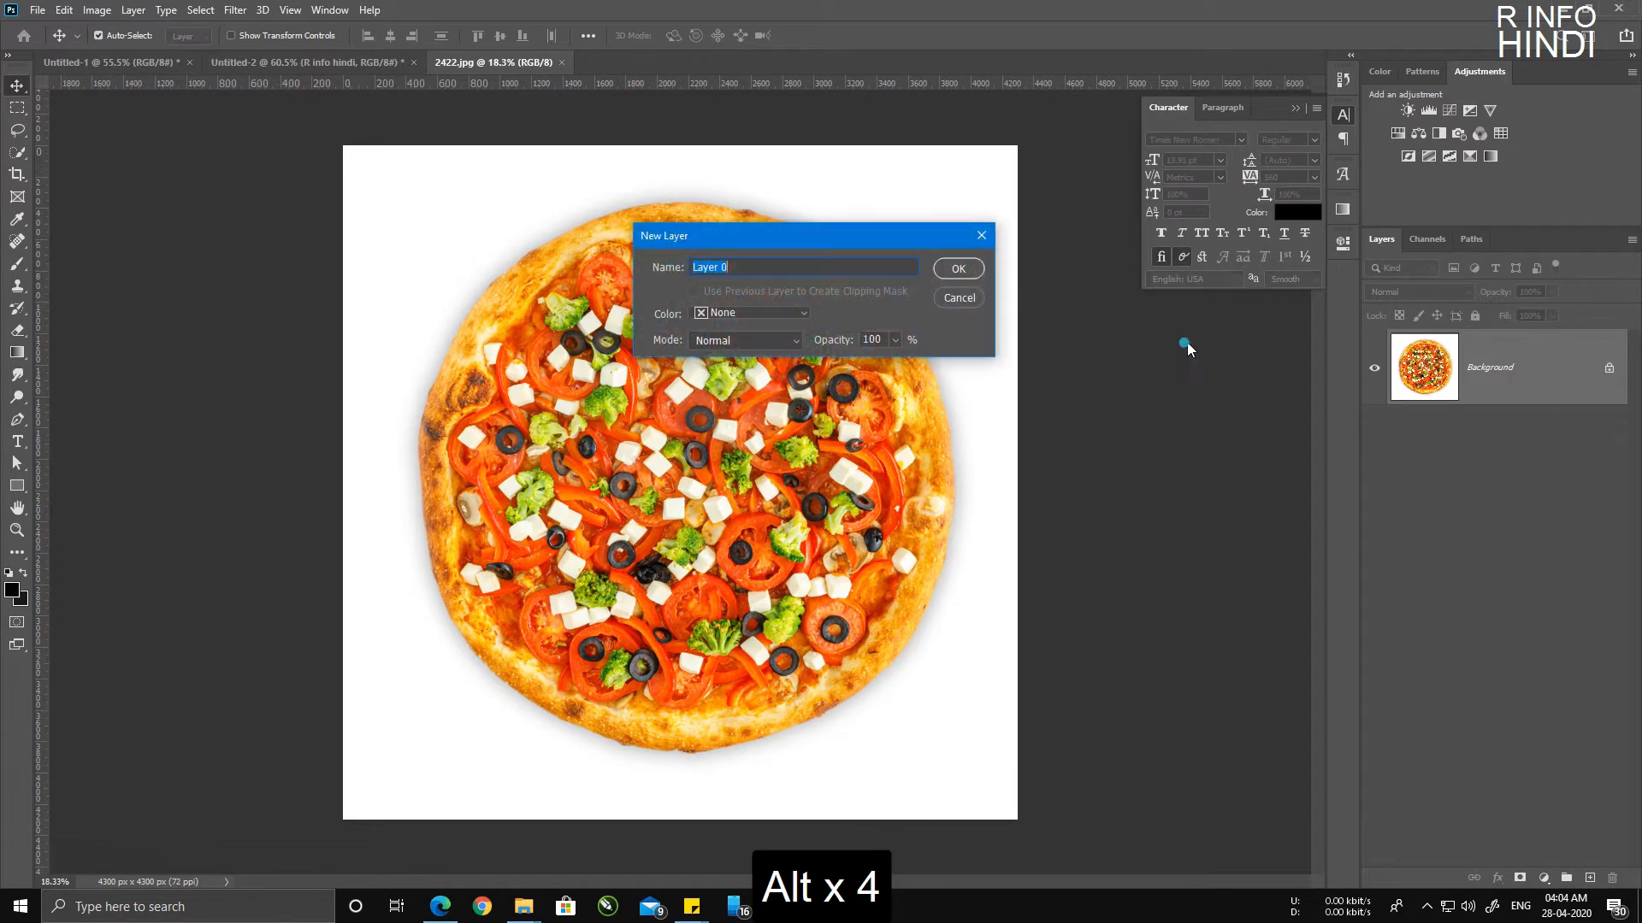
left_click(960, 268)
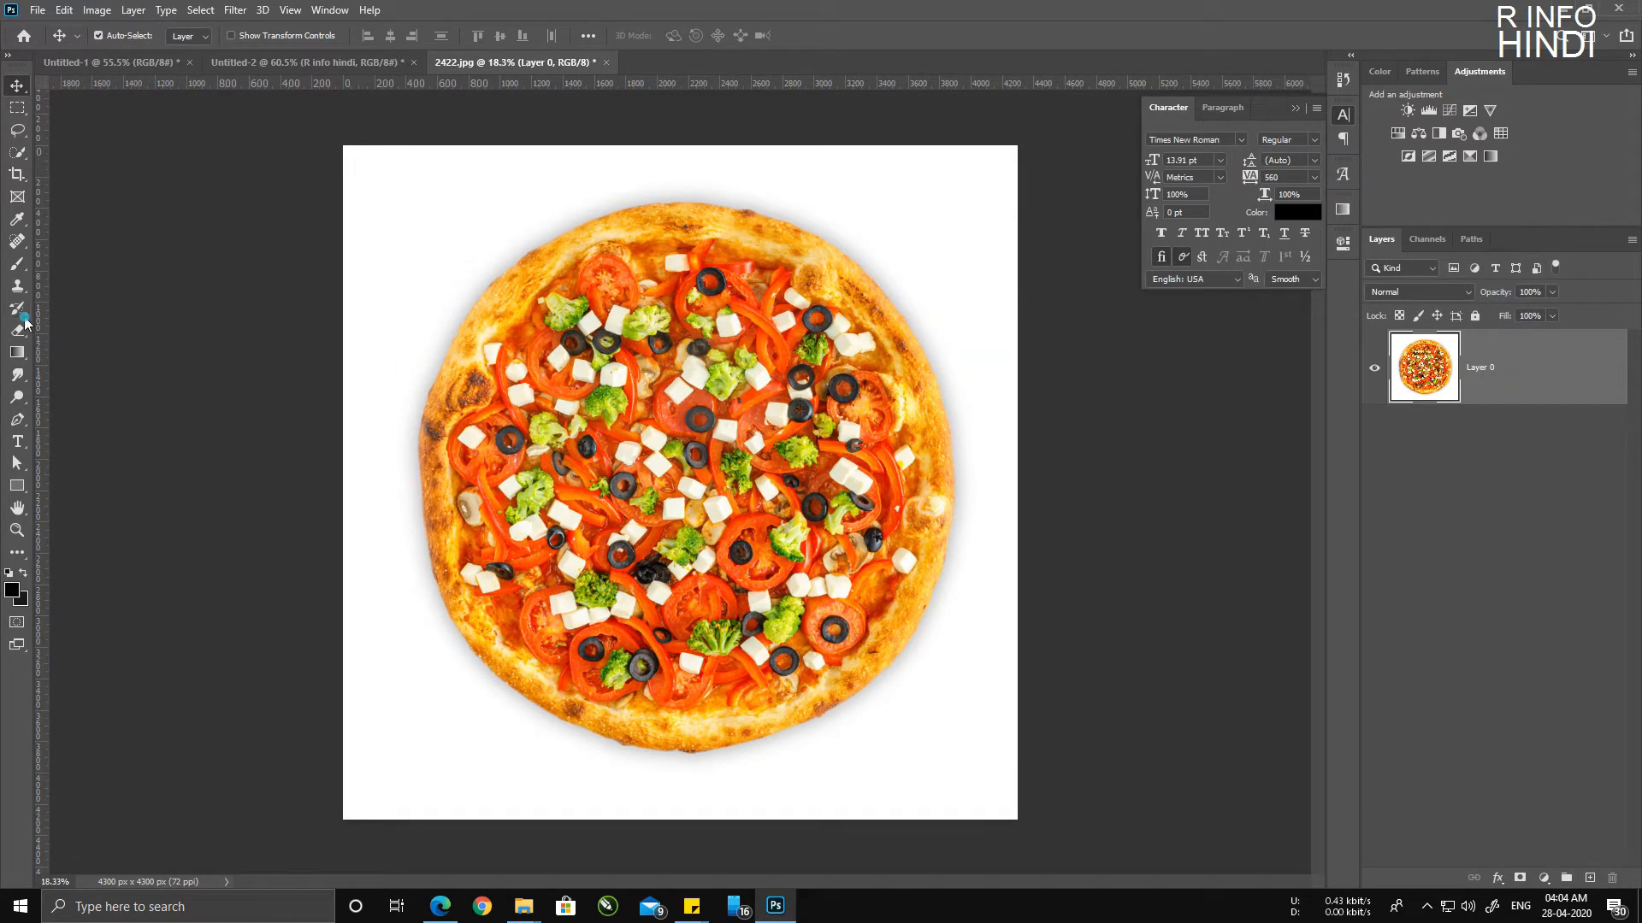
Step: Select the whole pizza with Quick Selection and refine its edge with Smooth 23, outputting to a new layer with layer mask
left_click(14, 157)
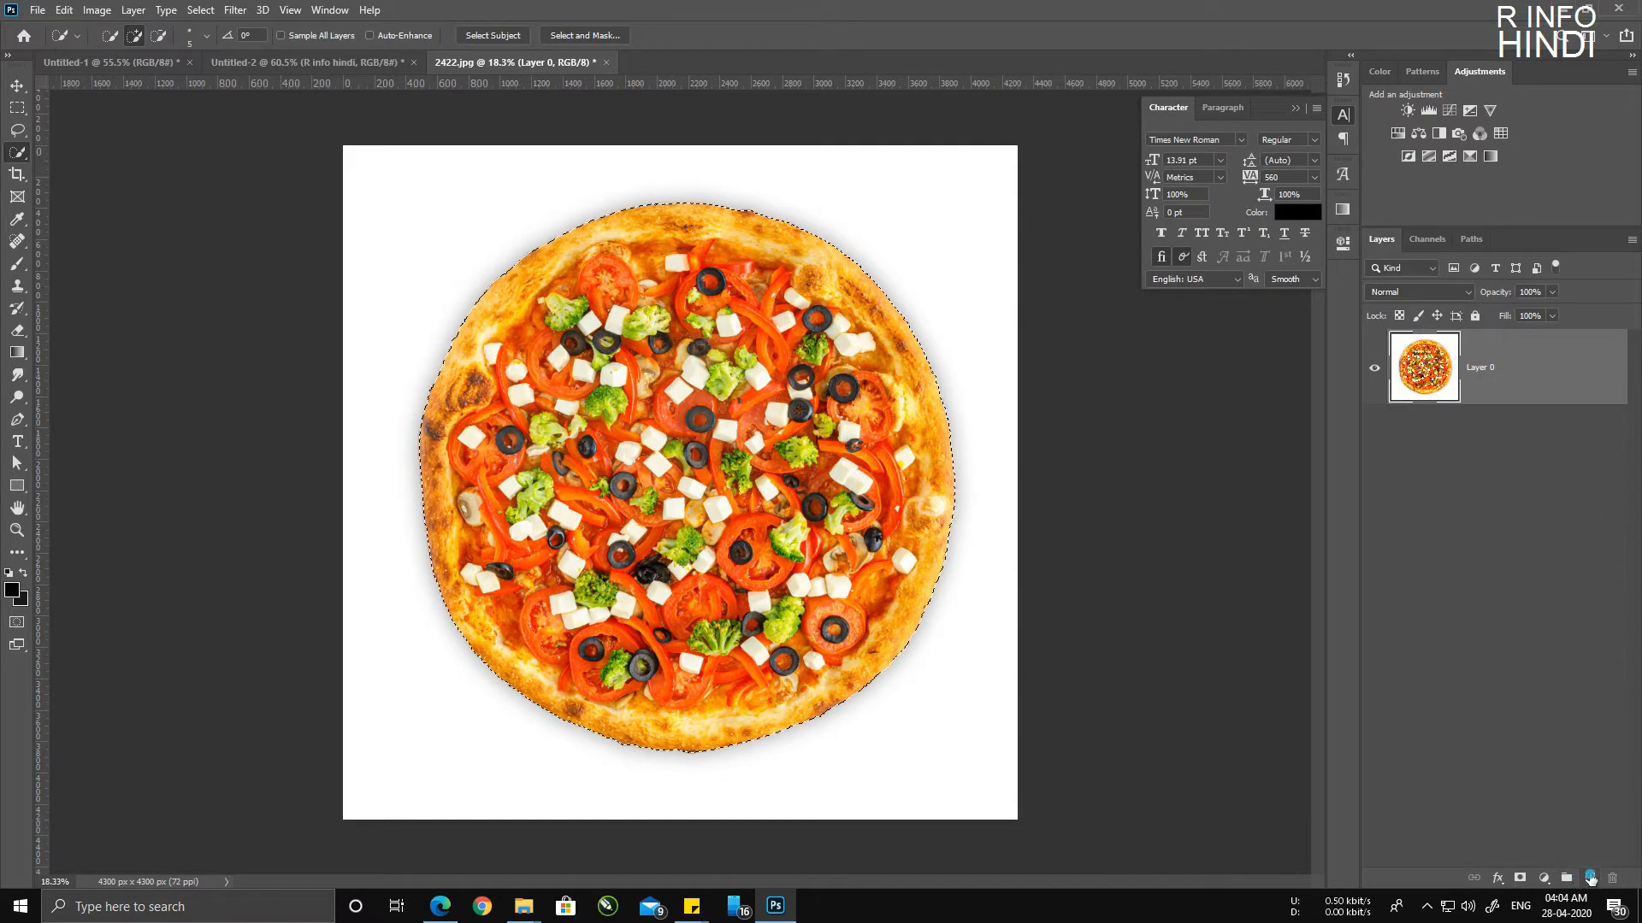
left_click(200, 9)
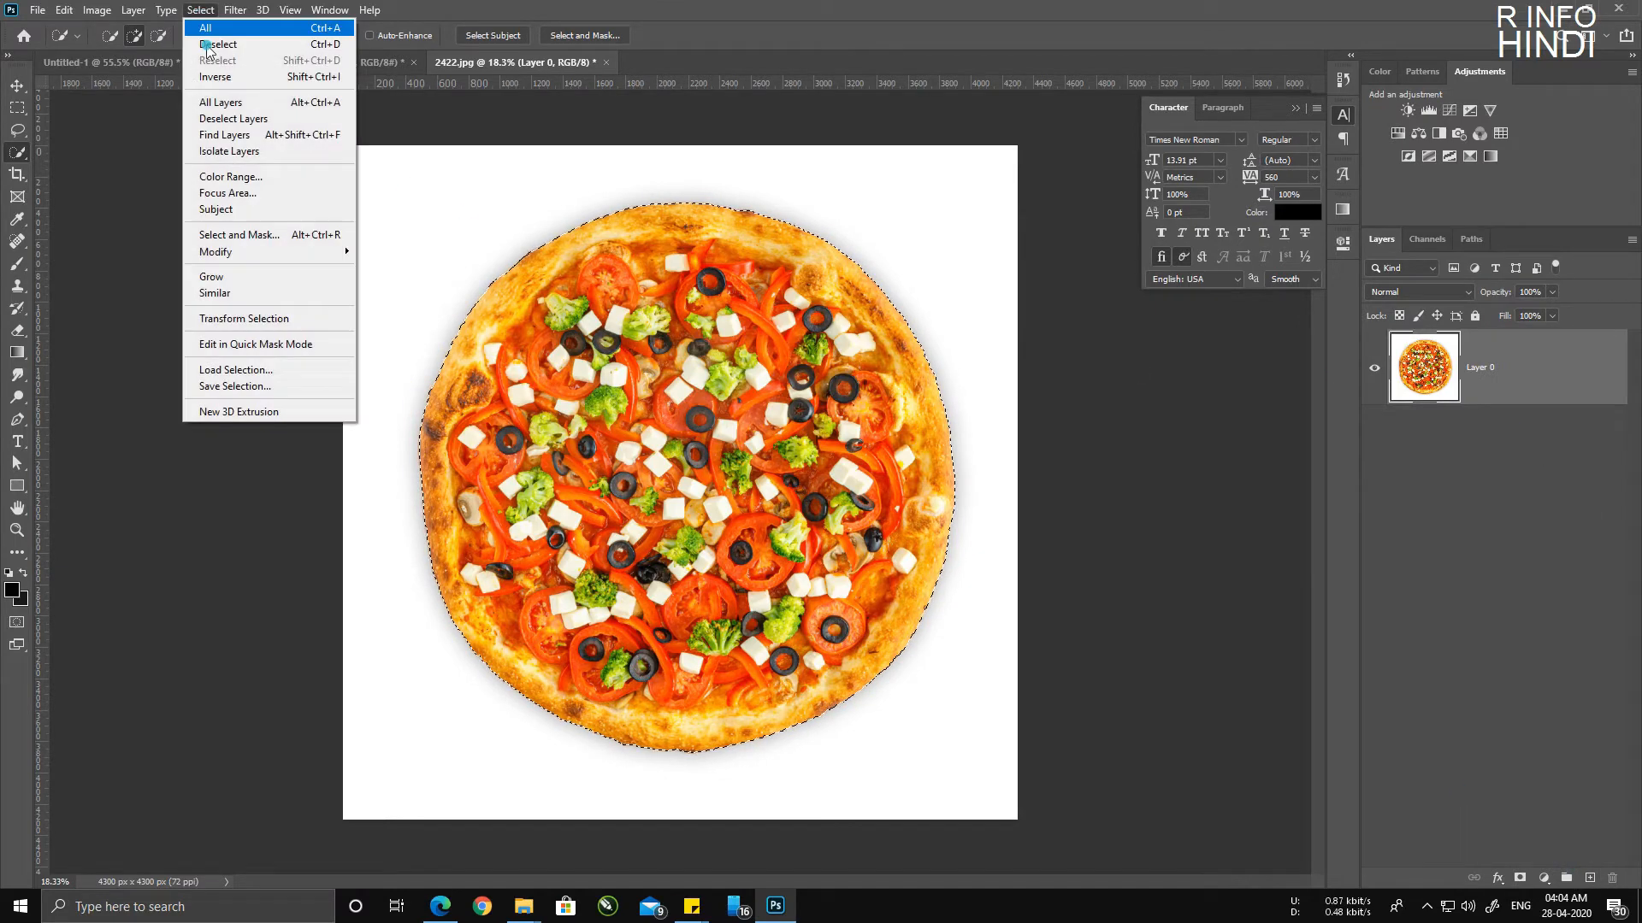
left_click(235, 235)
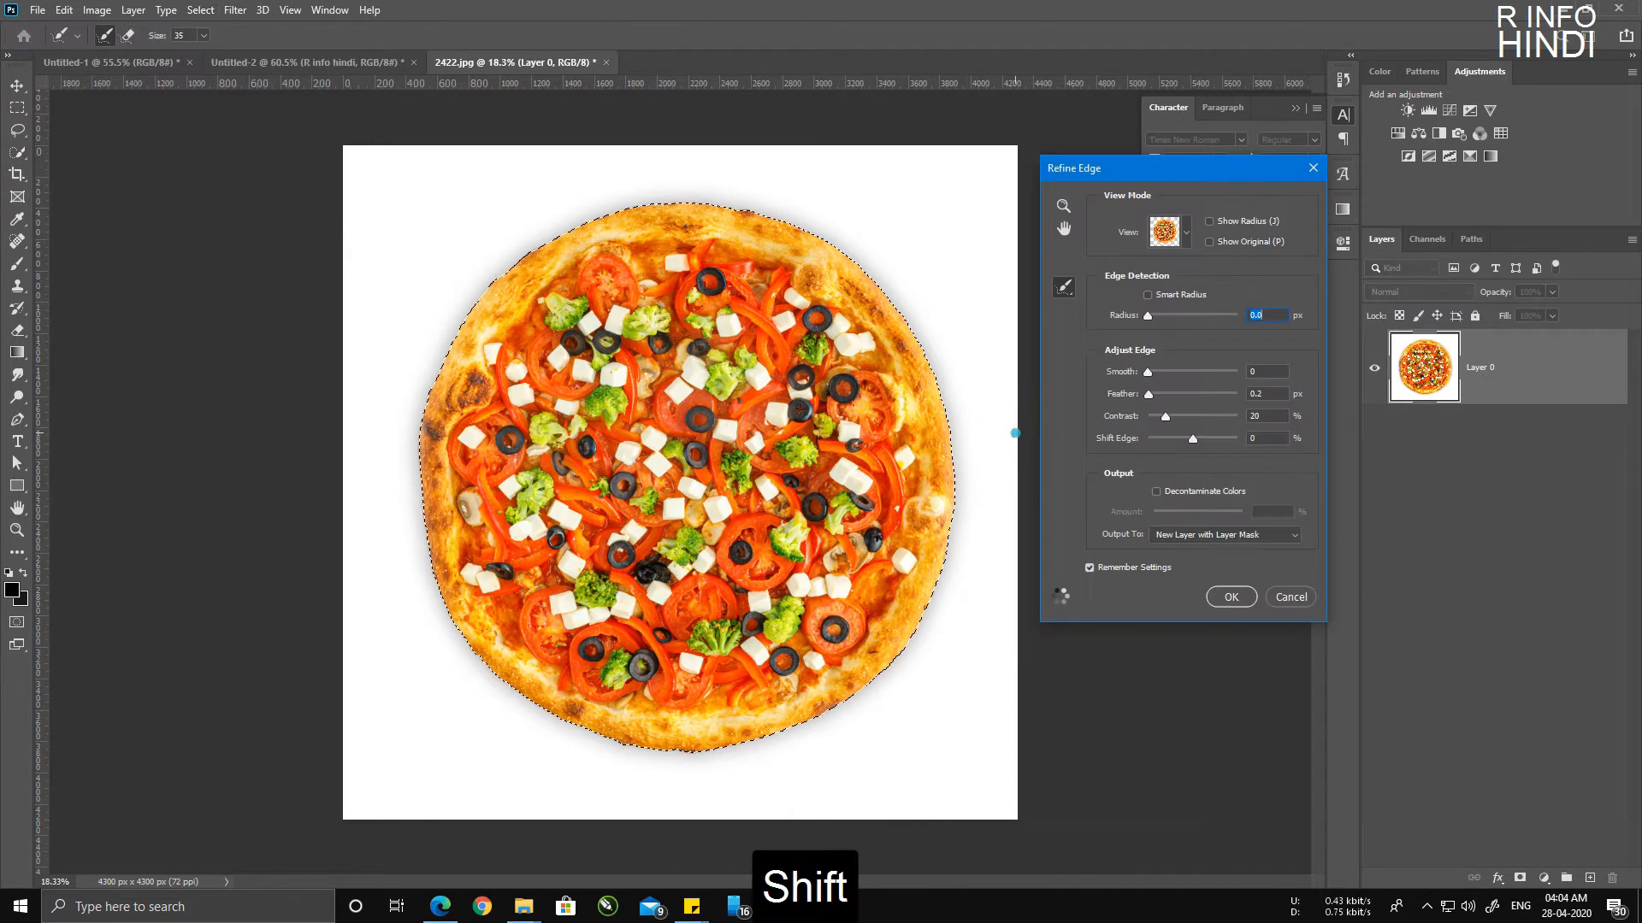
key("space")
key("space")
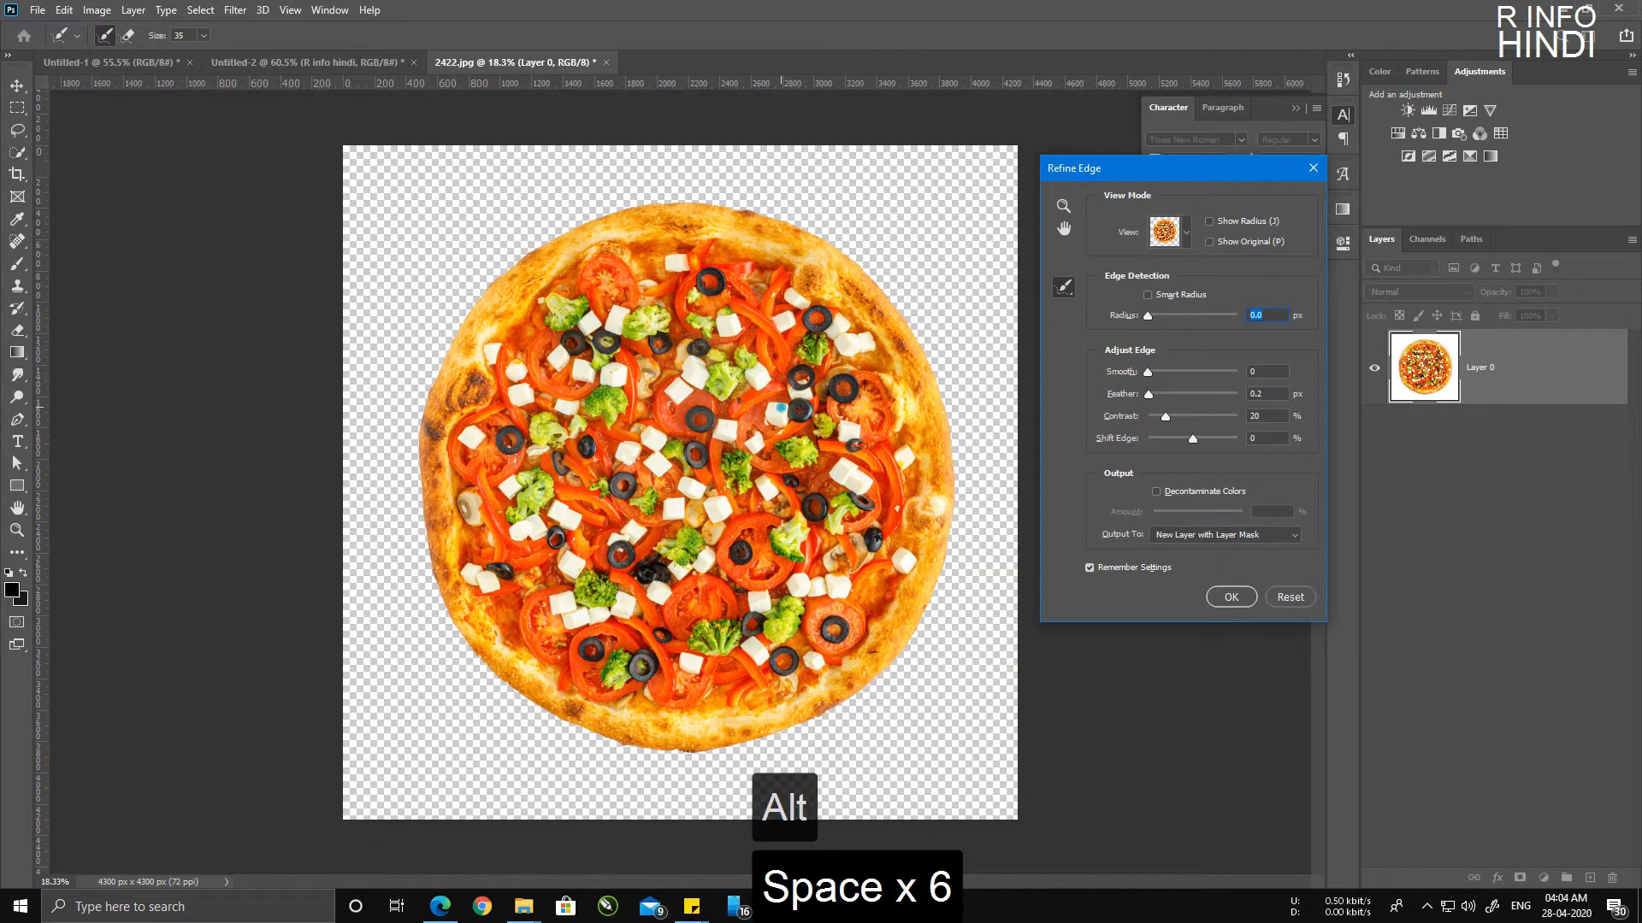
key("alt")
scroll(902, 408, "up", 4)
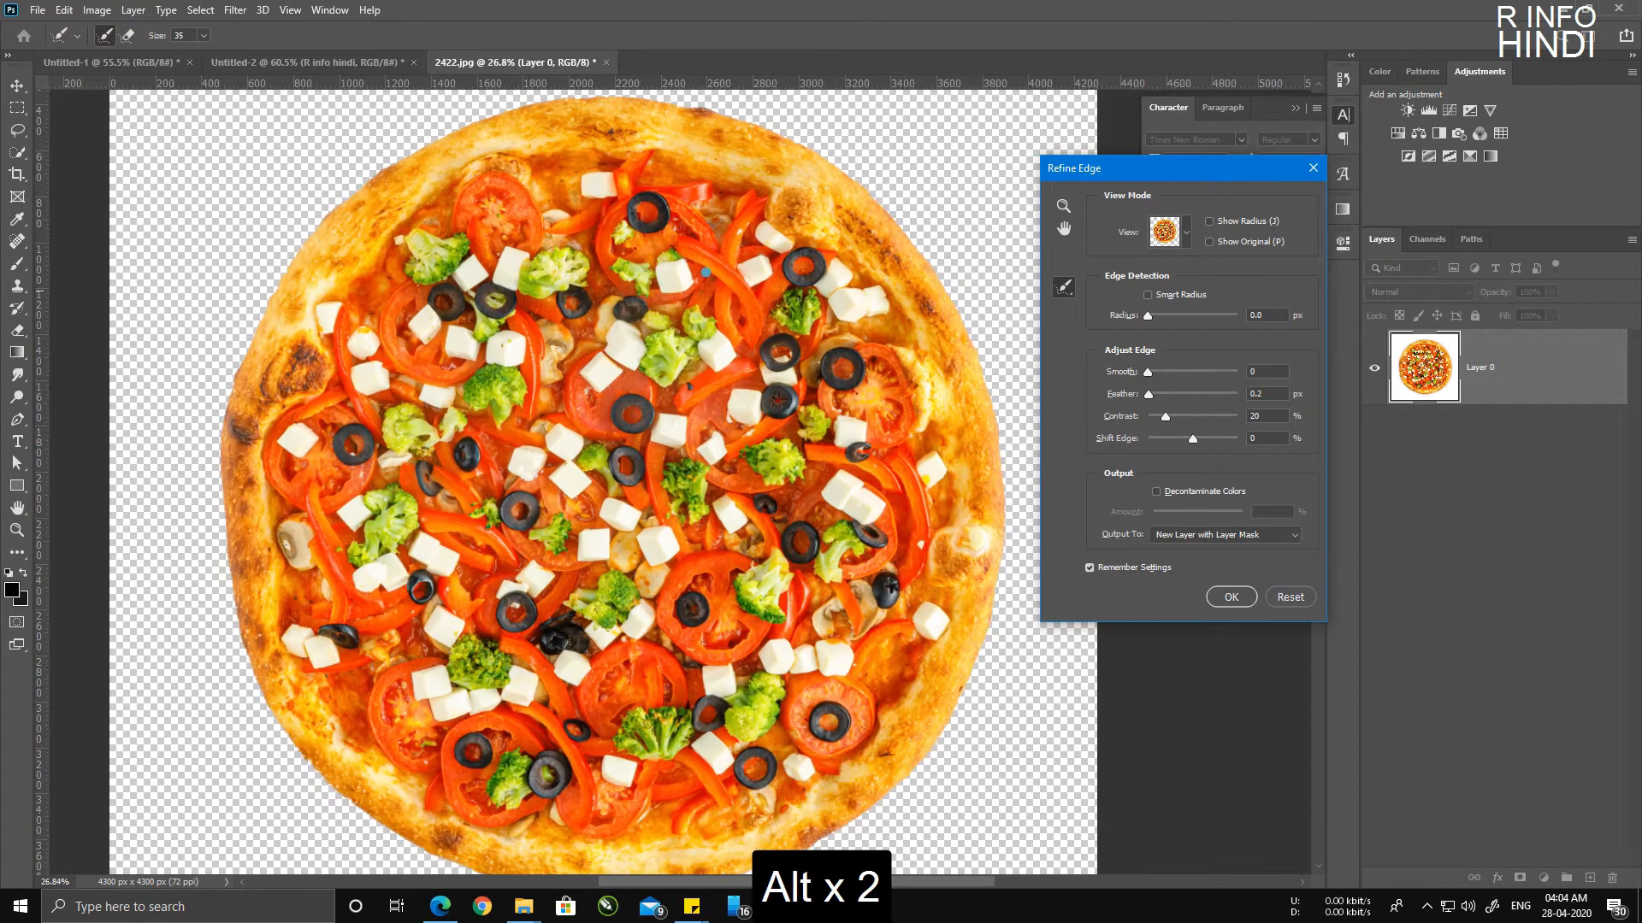
left_click_drag(745, 396, 698, 351)
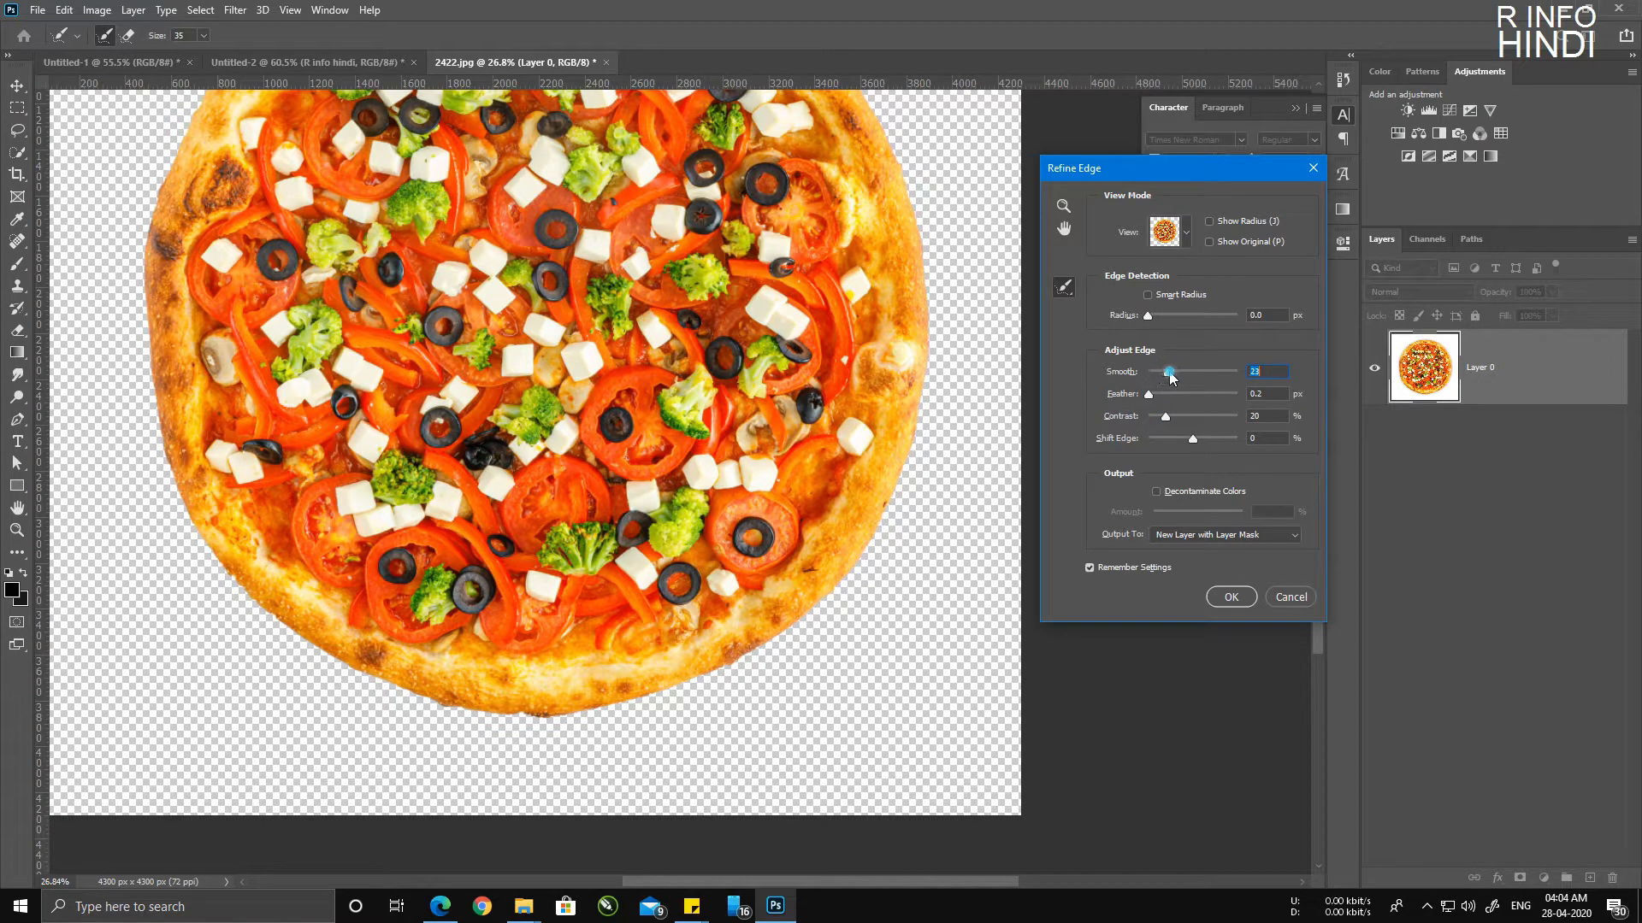
left_click(1232, 597)
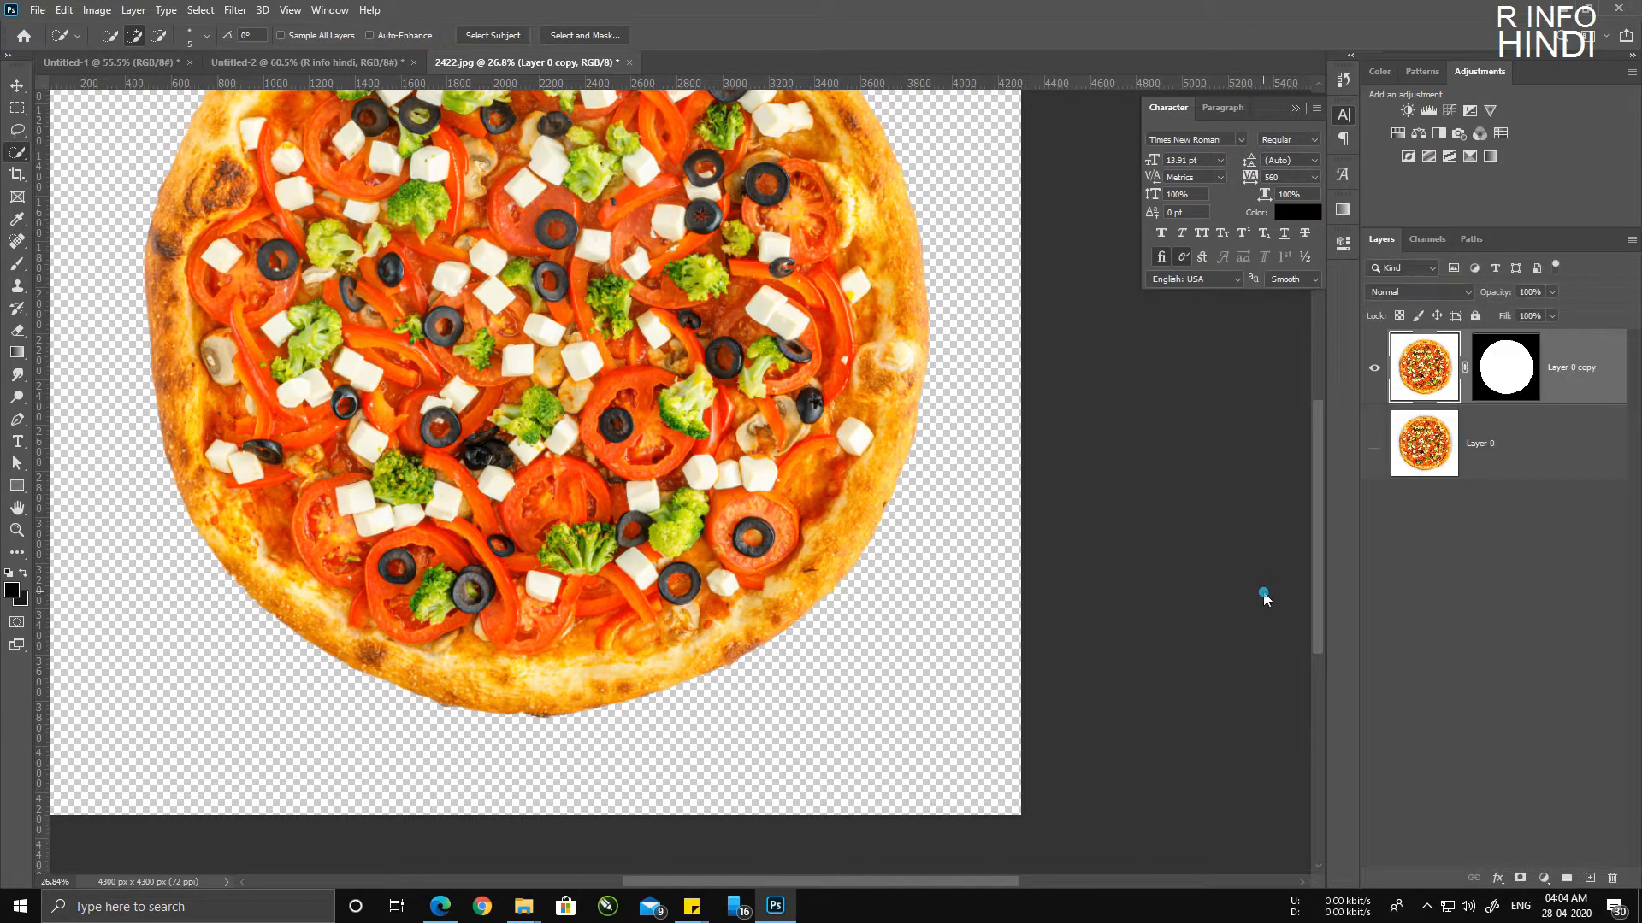
Step: Switch to the Untitled-1 document and convert its locked background into a regular layer named Layer 0
scroll(825, 508, "down", 2)
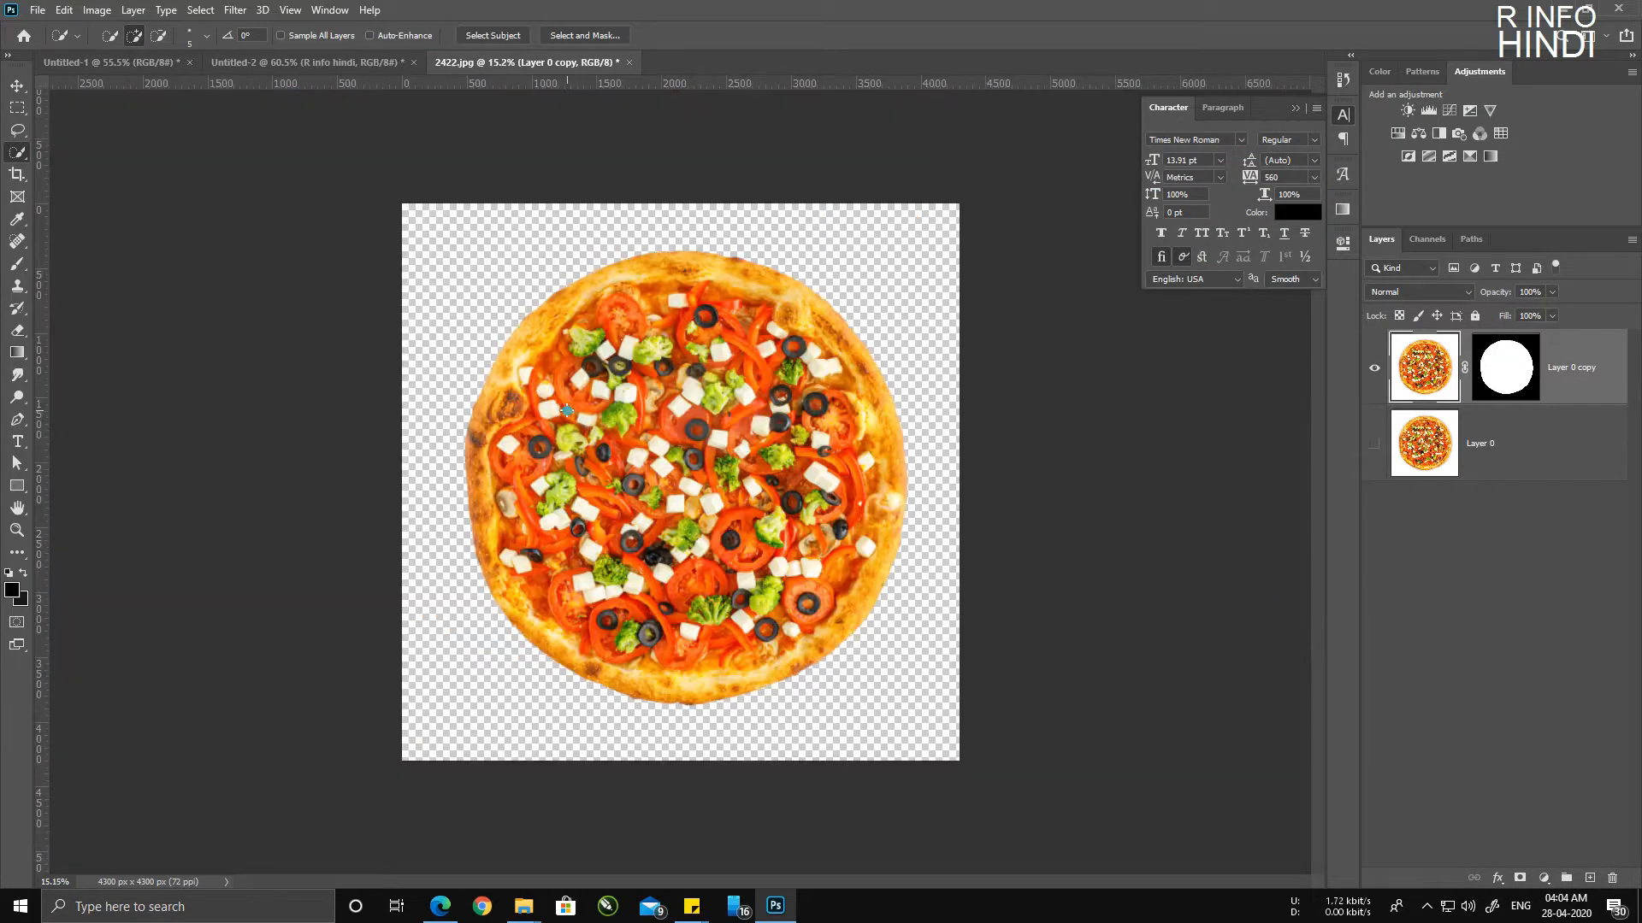
left_click(17, 89)
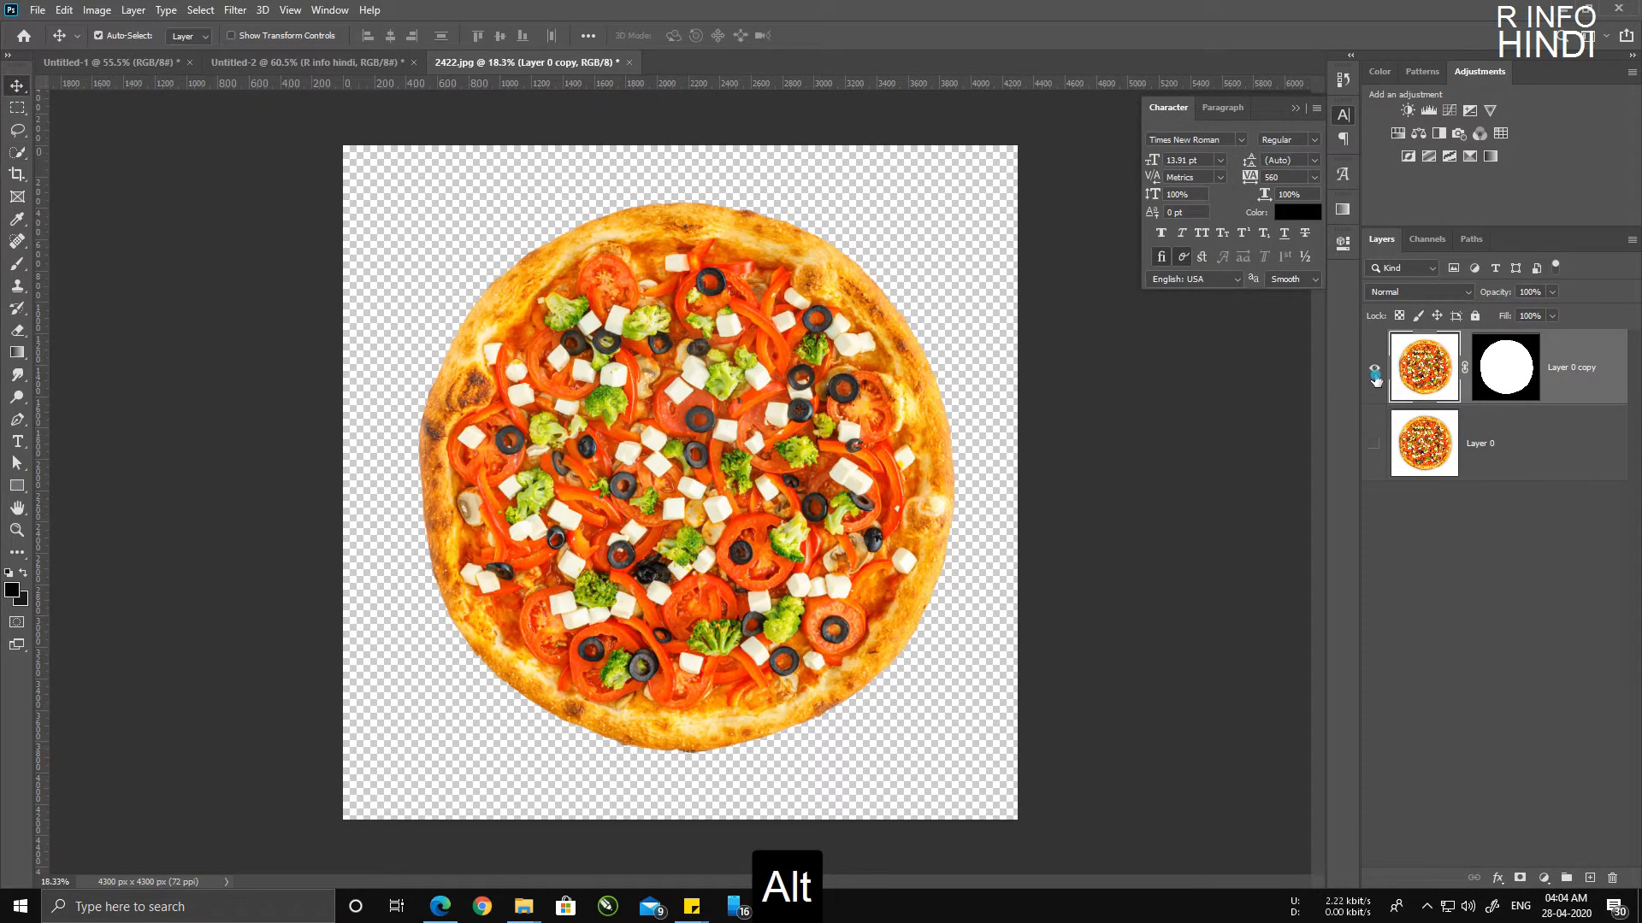
mouse_move(1426, 358)
left_mouse_down()
mouse_move(1159, 289)
mouse_move(584, 321)
mouse_move(1424, 341)
left_mouse_up()
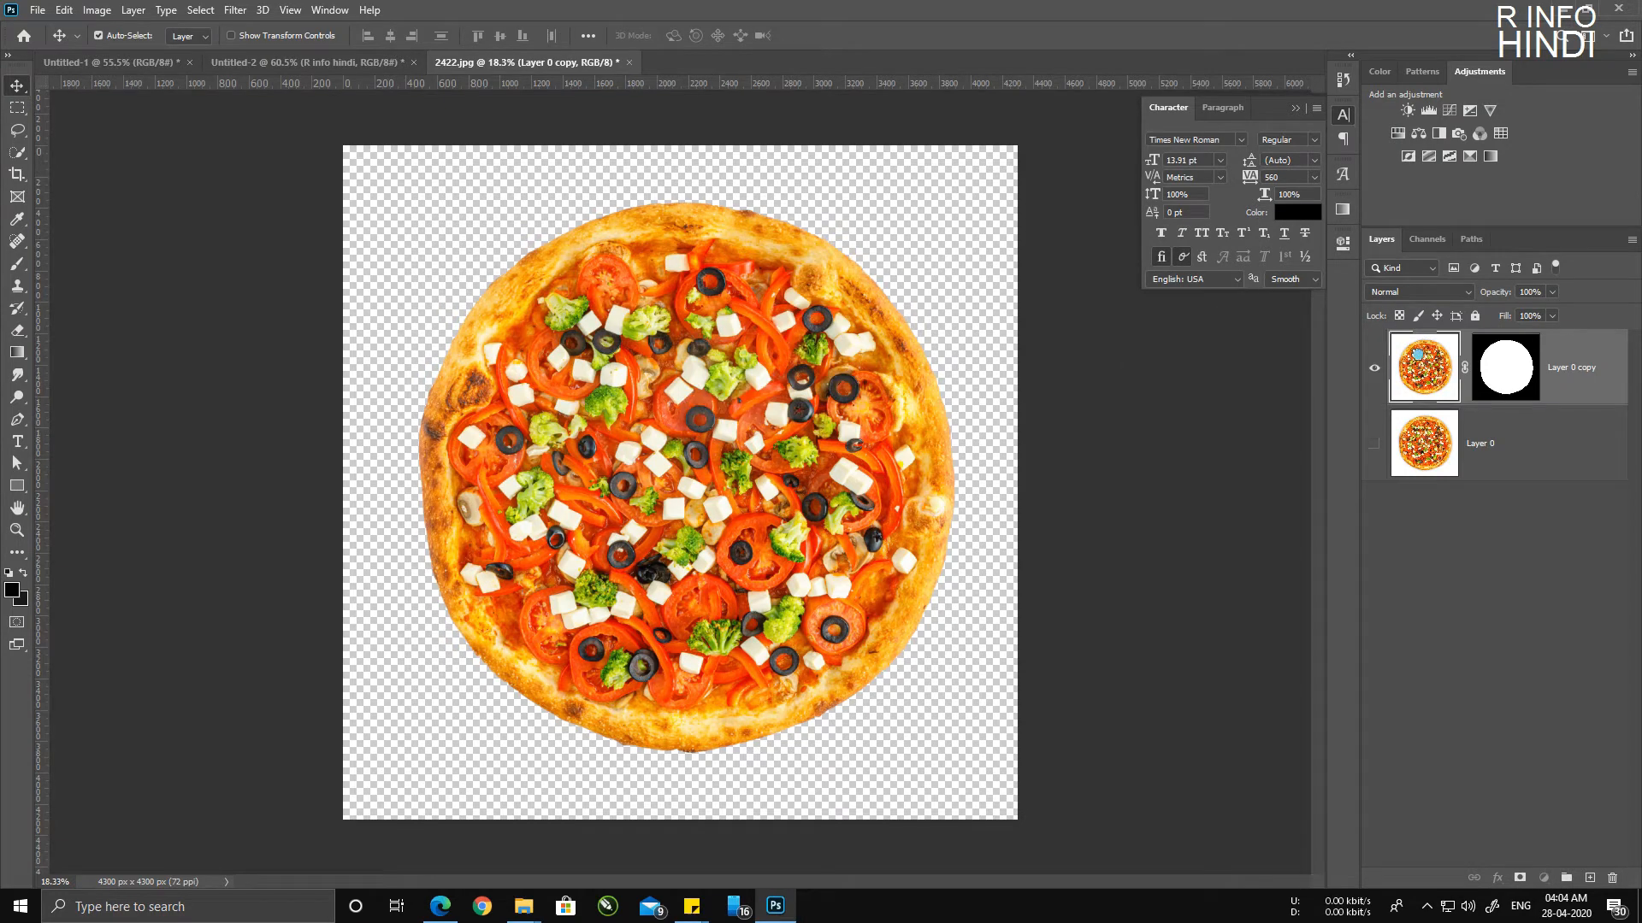
left_click_drag(330, 83, 1163, 517)
key("alt")
key("alt")
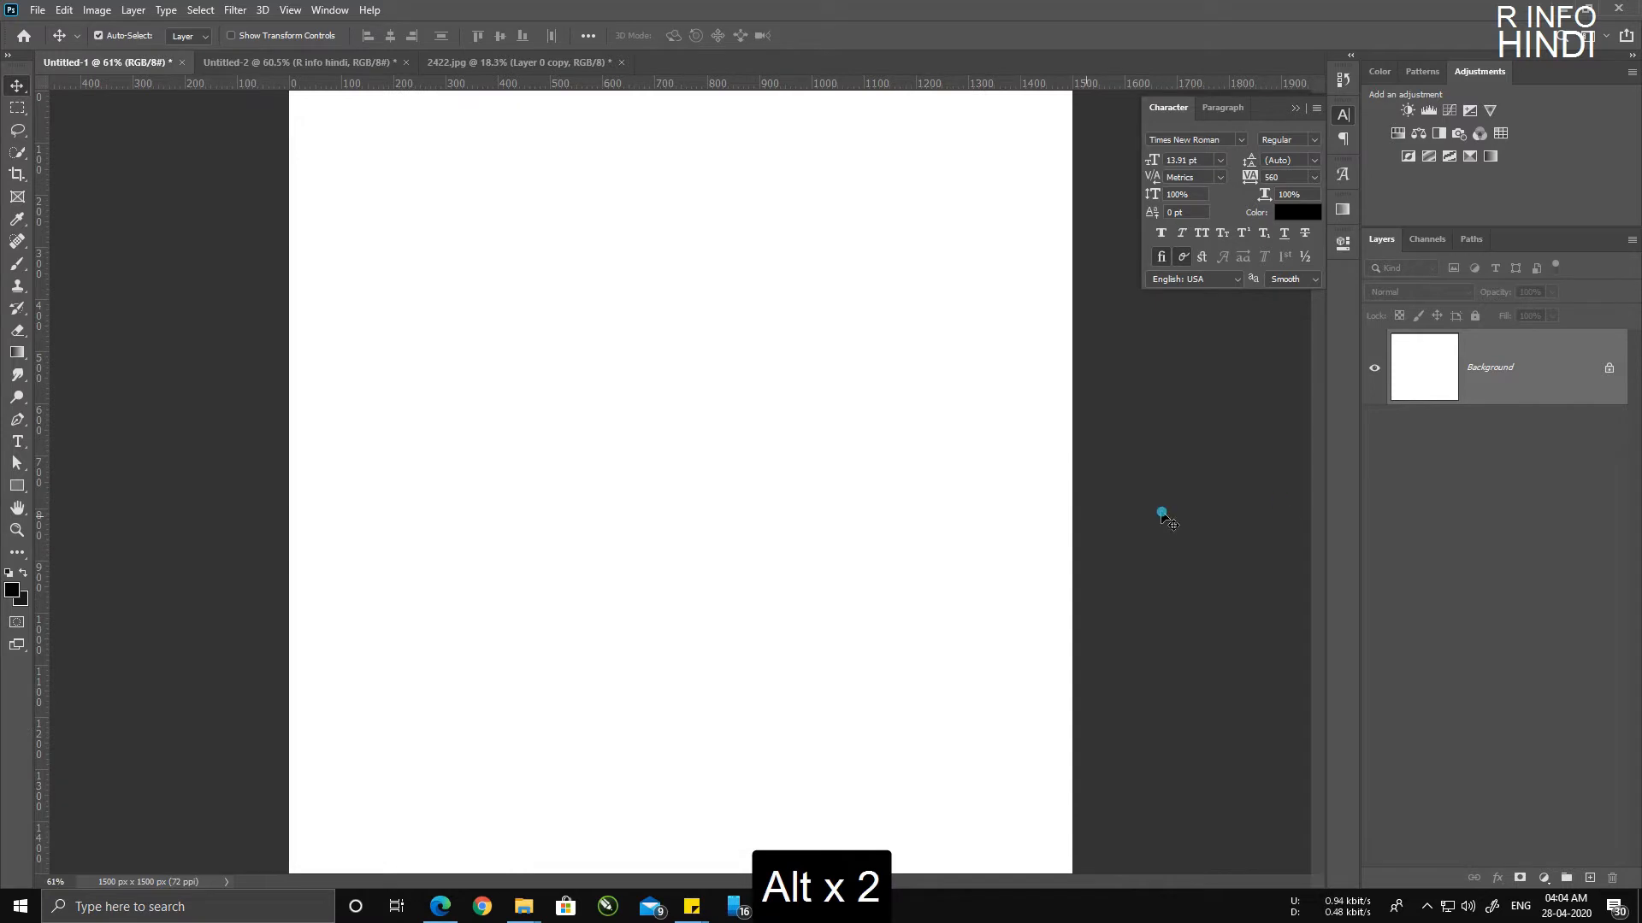
double_click(1553, 387)
left_click(948, 268)
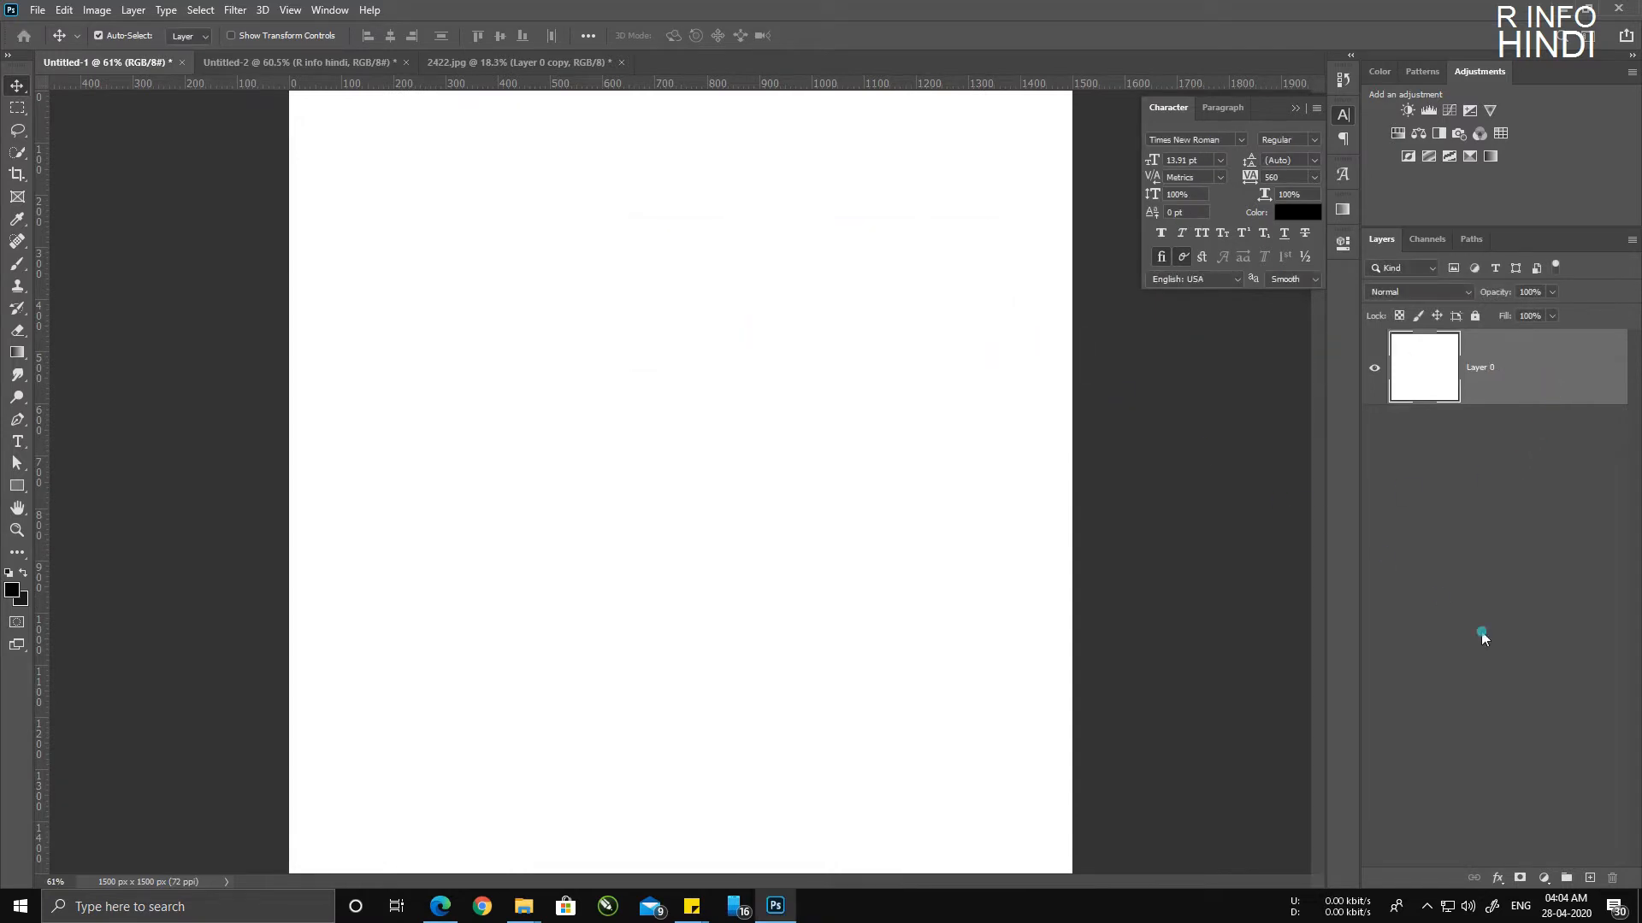
Step: Add an empty layer above Layer 0 and choose the Kyle's Spatter Brushes - Spatter Bot Tilt brush
left_click(1591, 879)
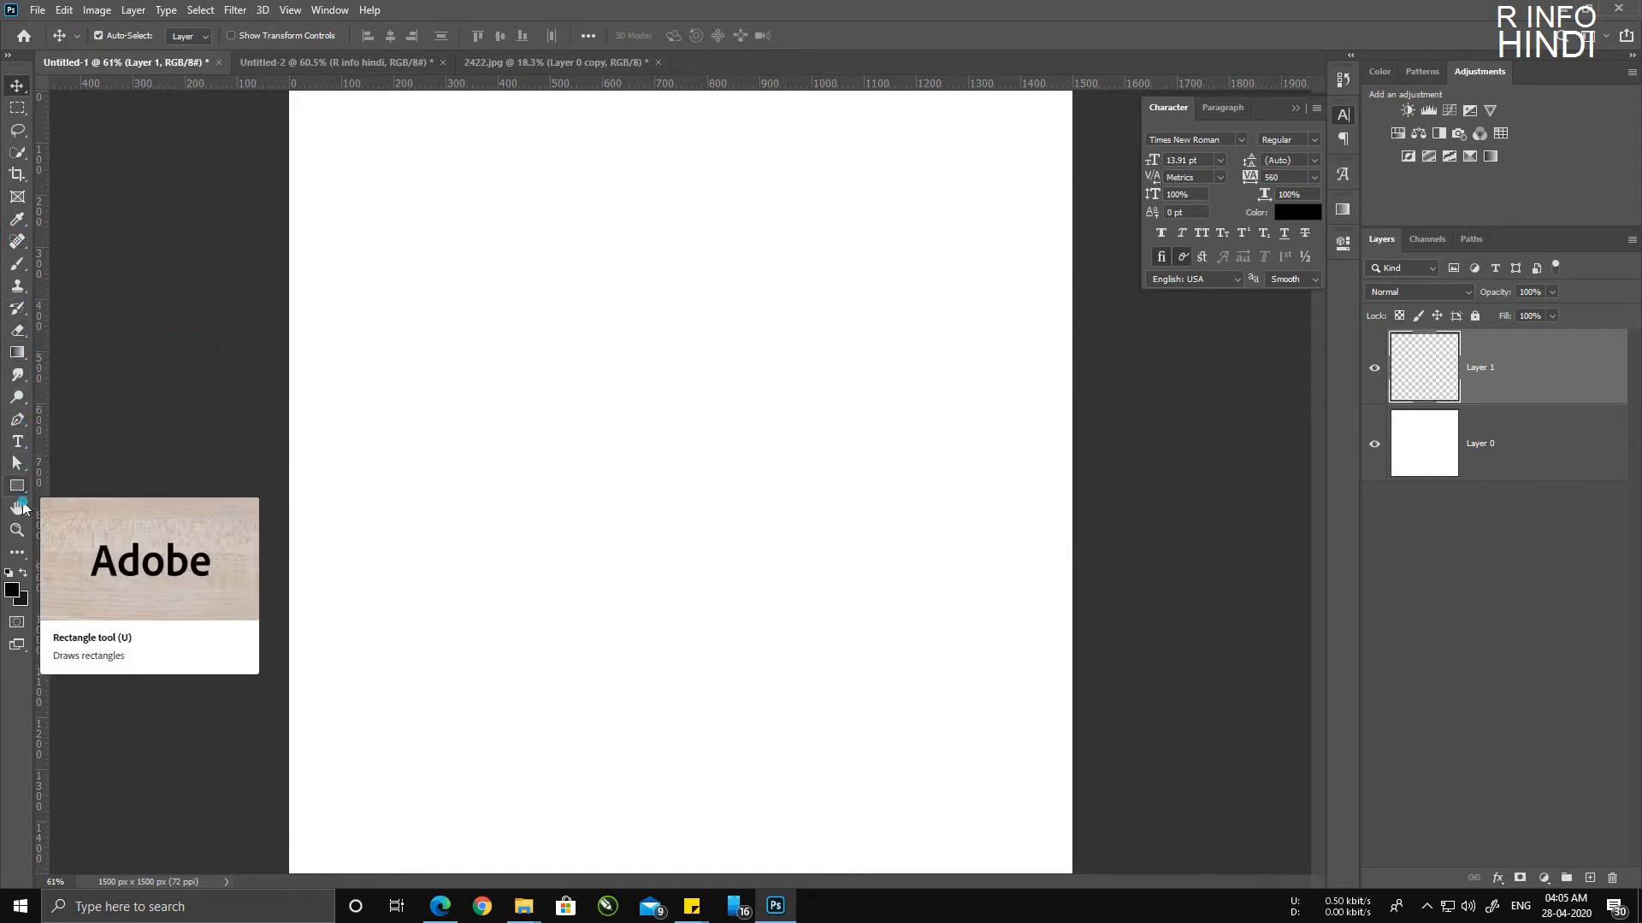
left_click(16, 265)
scroll(756, 491, "down", 3, "alt")
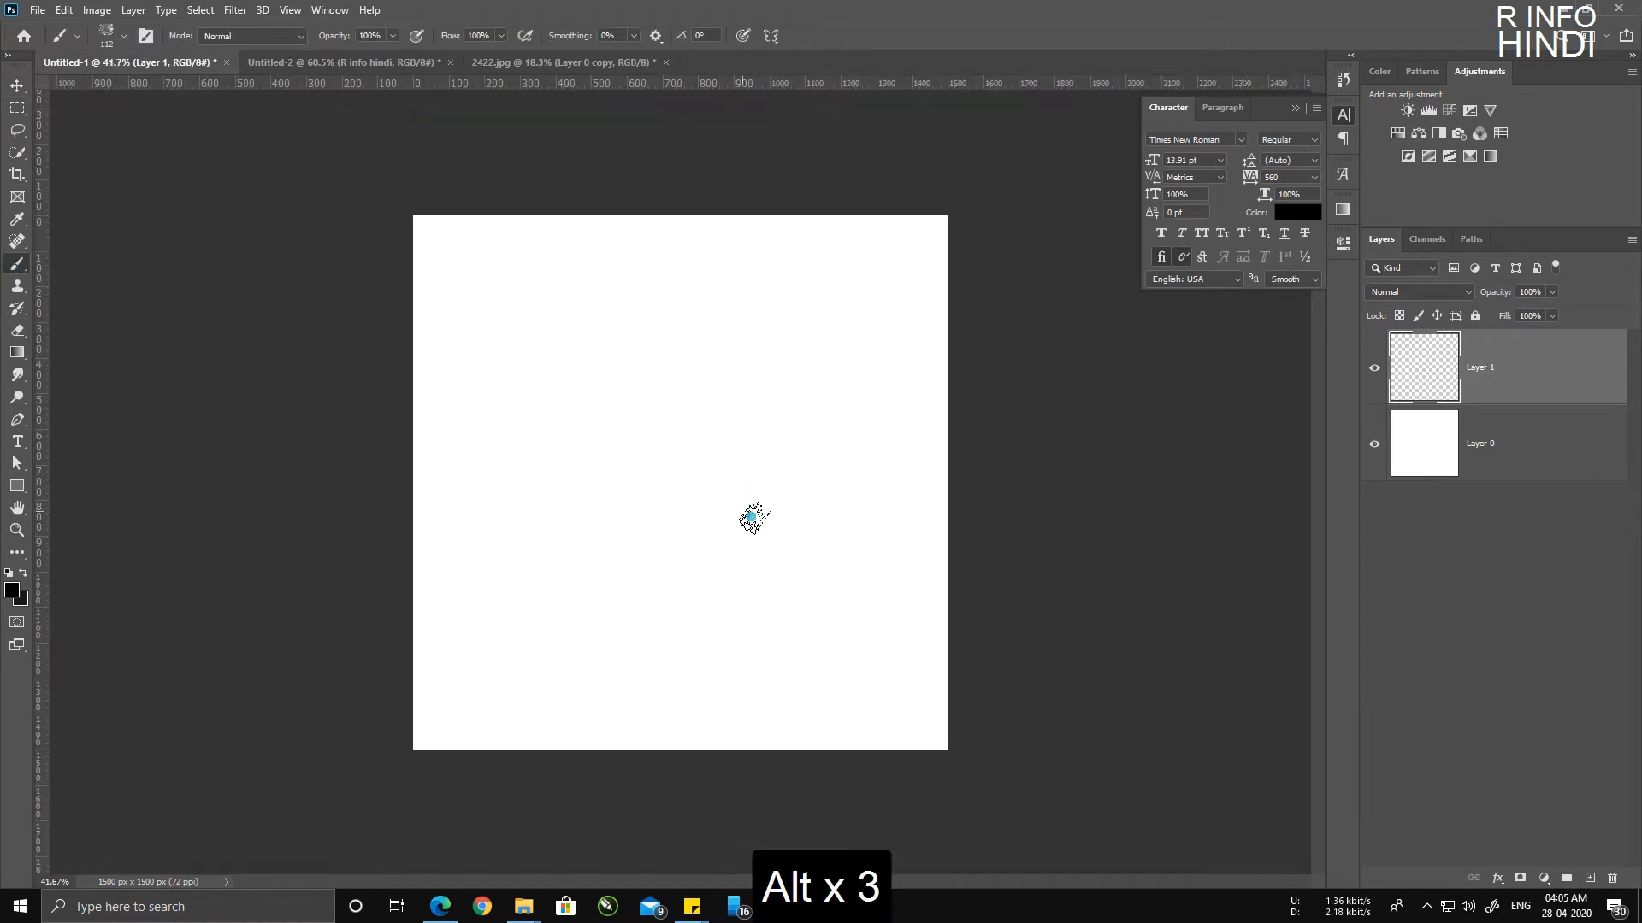
scroll(757, 535, "up", 1, "alt")
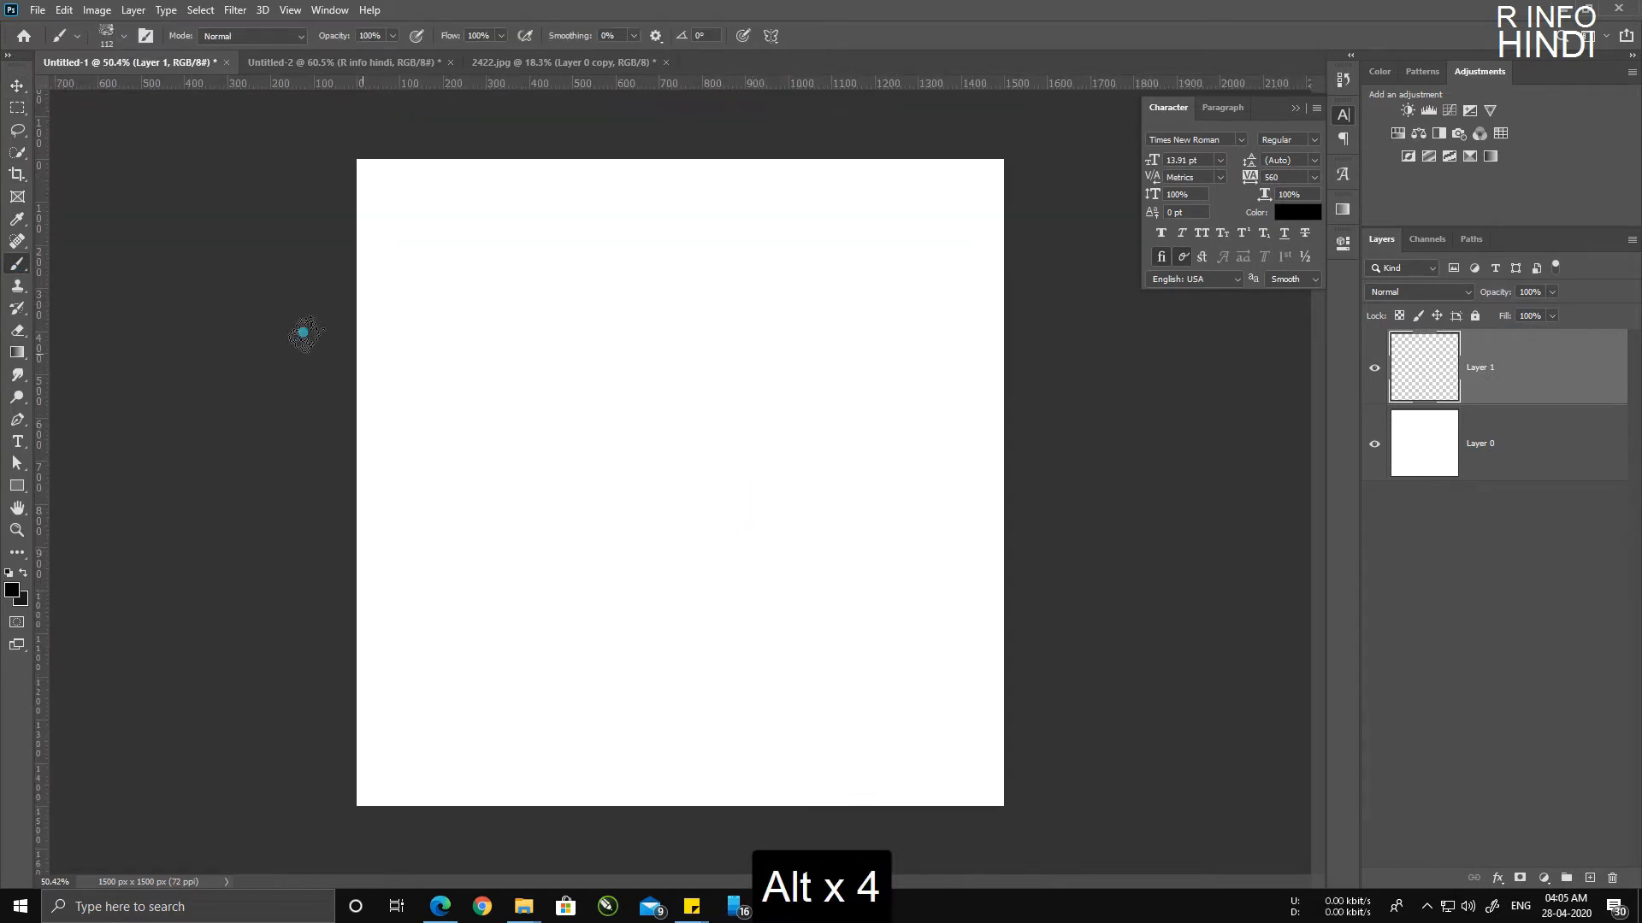
left_click(125, 39)
scroll(142, 625, "down", 5)
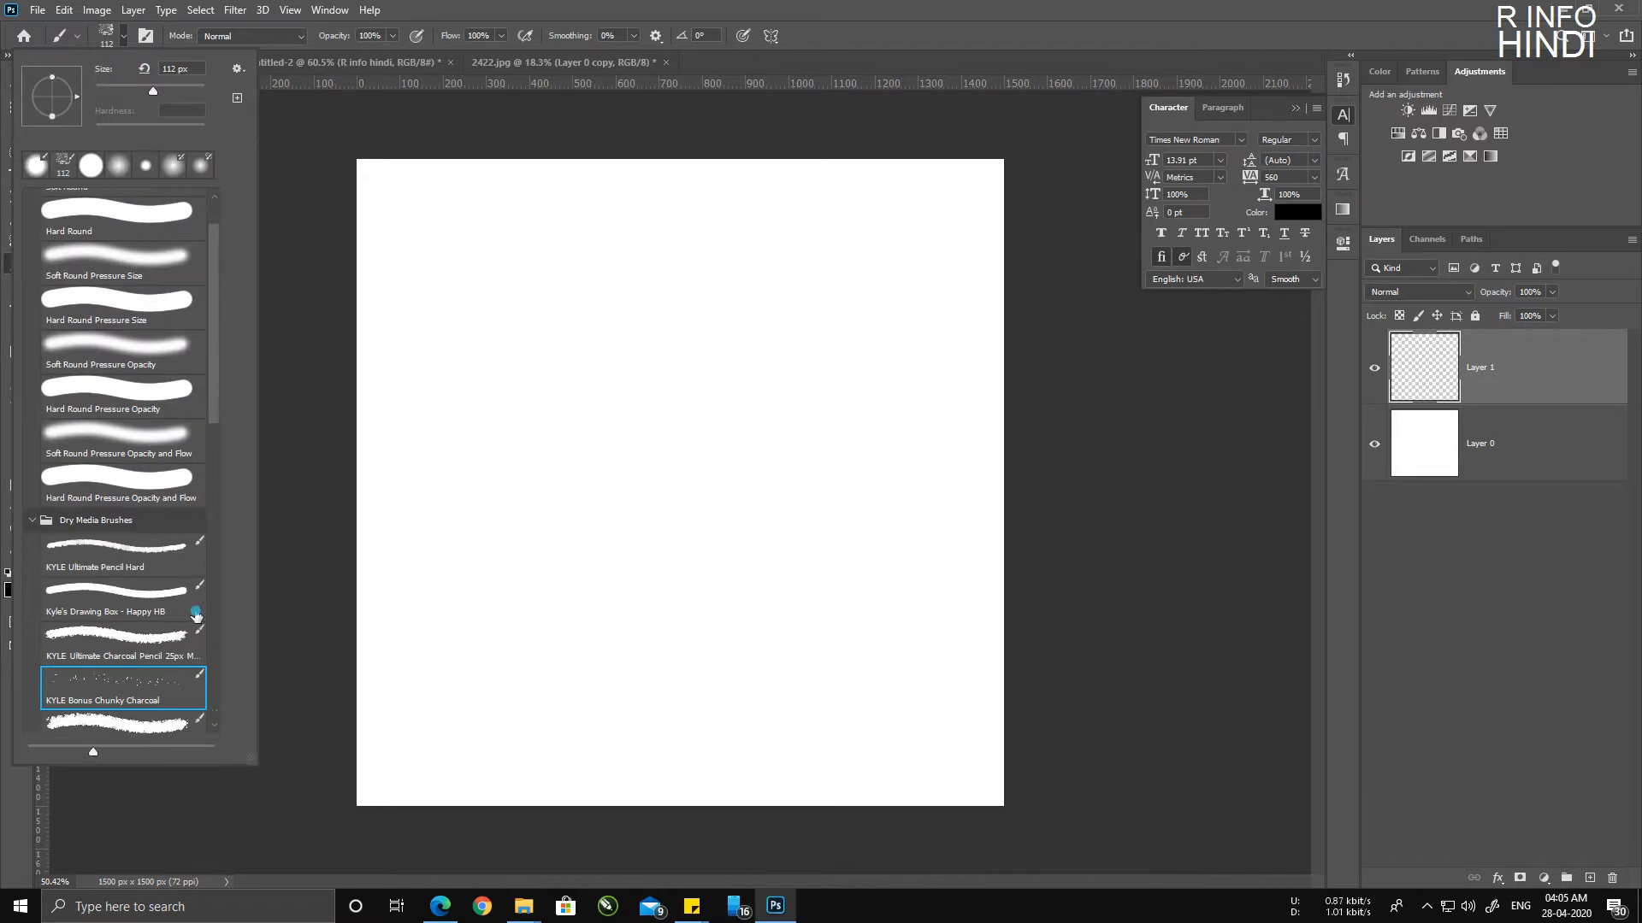
scroll(141, 625, "down", 5)
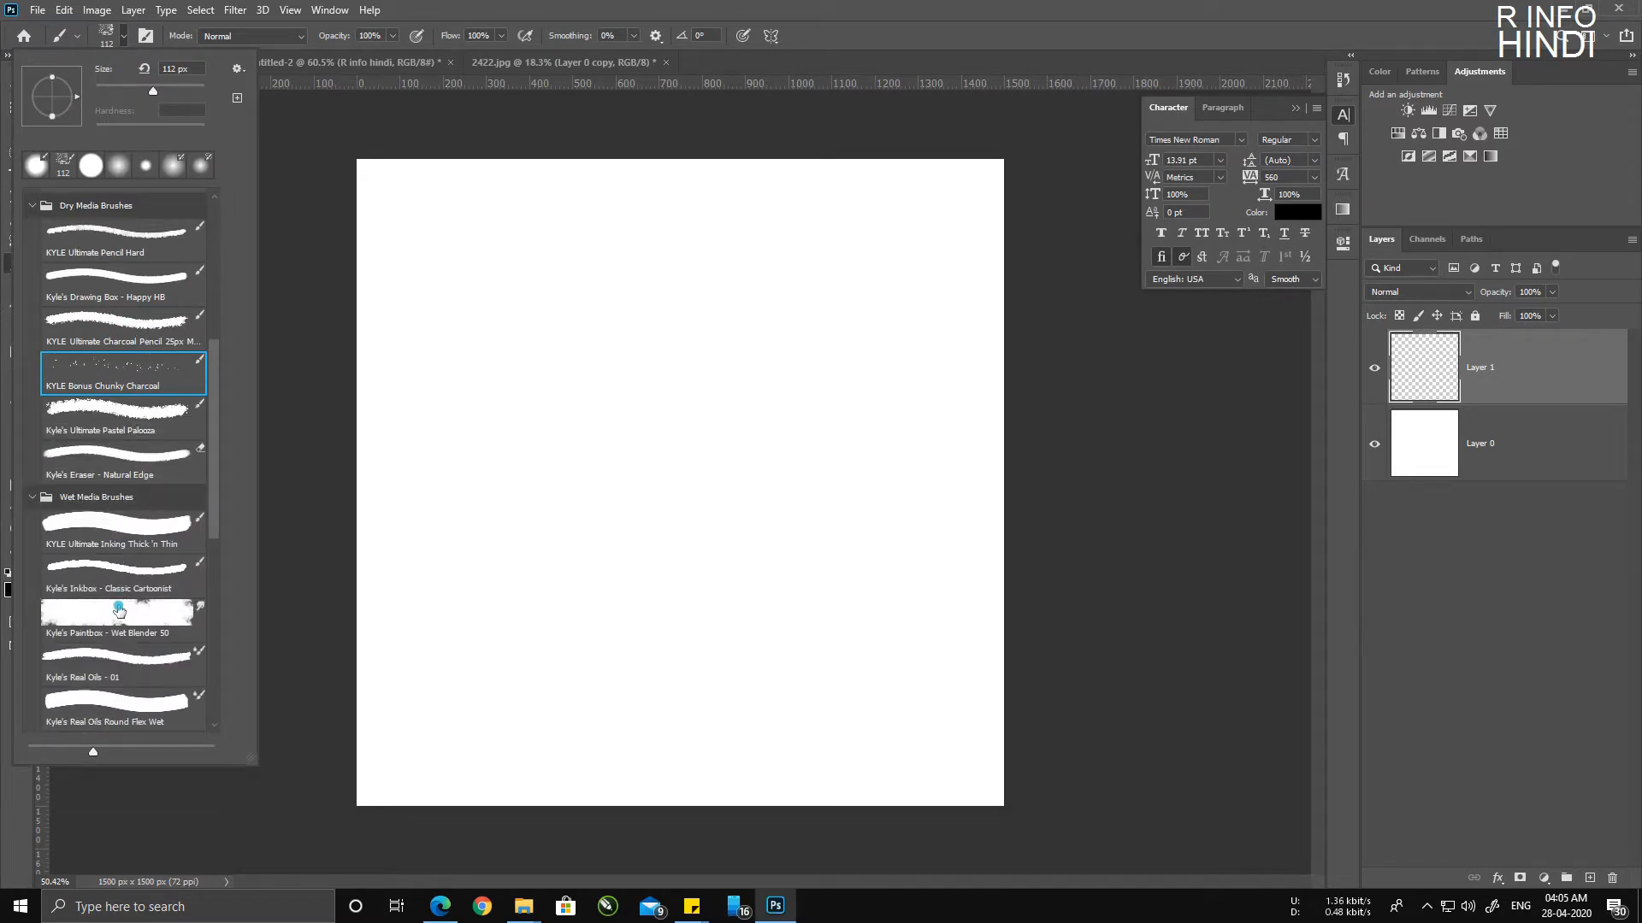
scroll(119, 610, "down", 2)
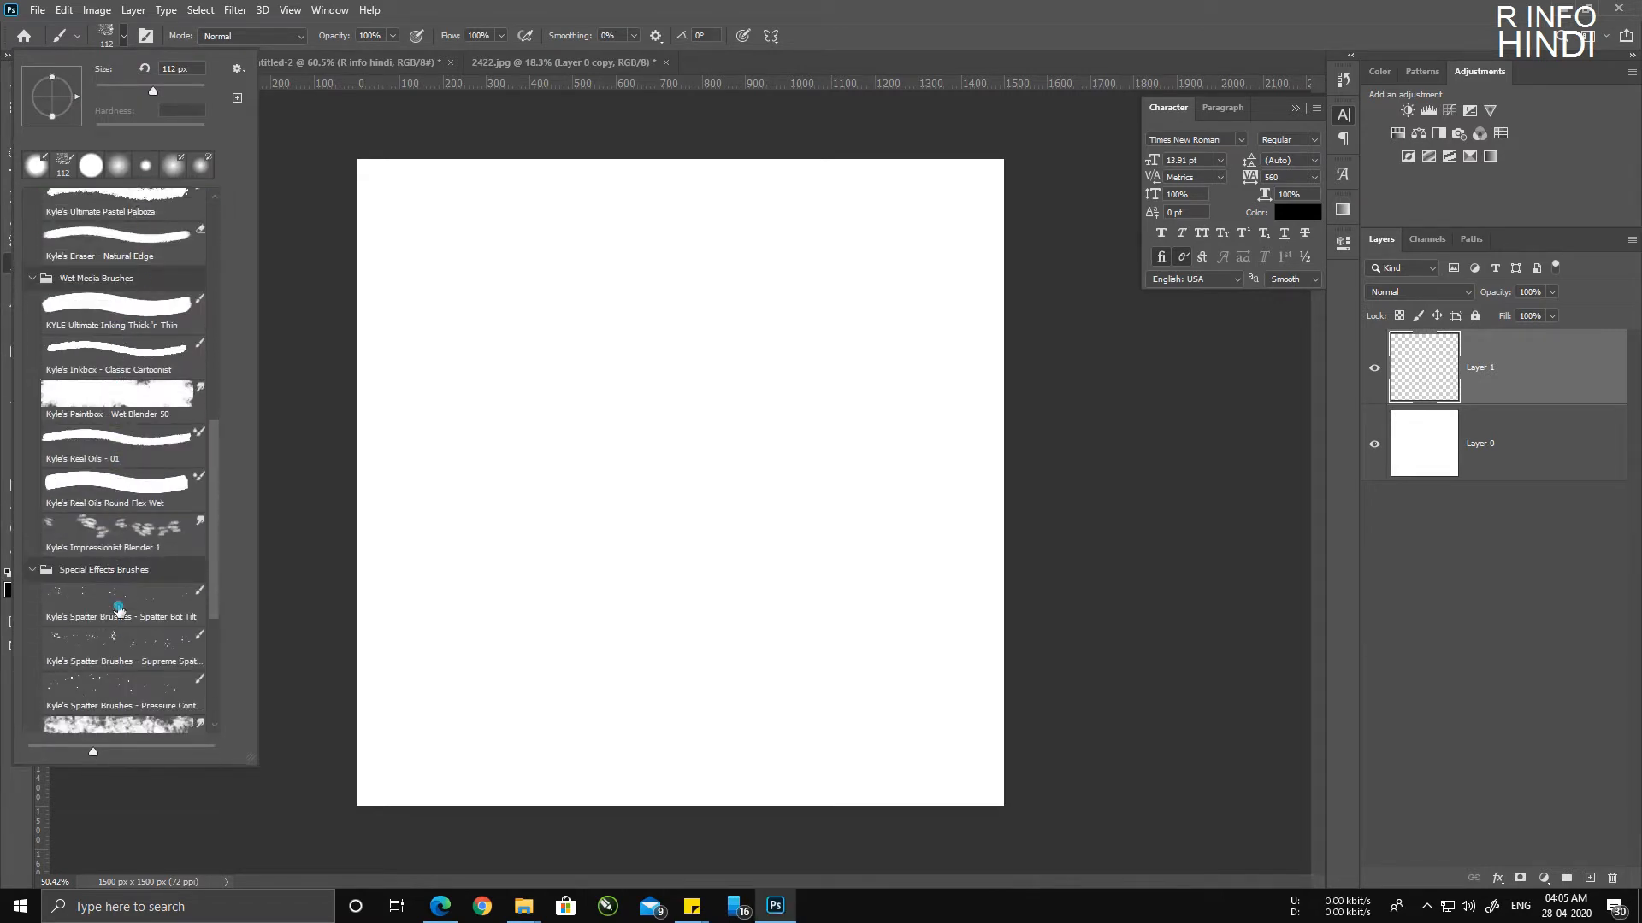
double_click(112, 605)
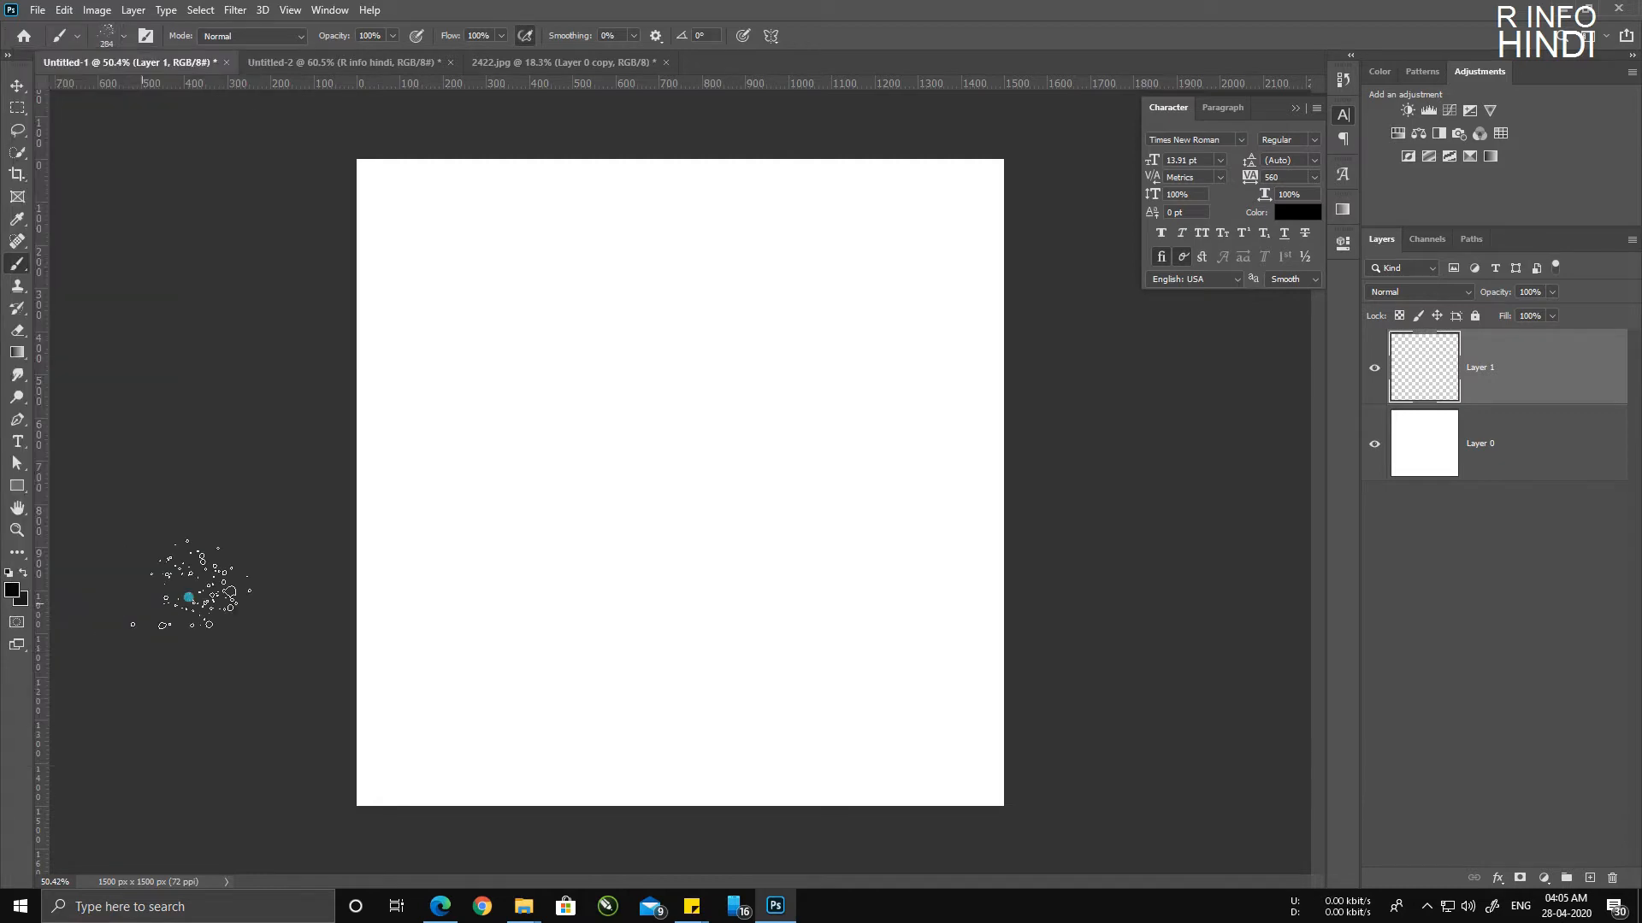
Step: Enlarge the spatter brush to 1800 px
key("bracketright")
key("bracketright")
key("bracketright")
key("bracketright")
key("bracketright")
key("bracketright")
key("bracketright")
key("bracketright")
key("bracketright")
key("bracketright")
key("bracketright")
key("bracketright")
key("bracketright")
key("bracketright")
key("bracketright")
key("bracketright")
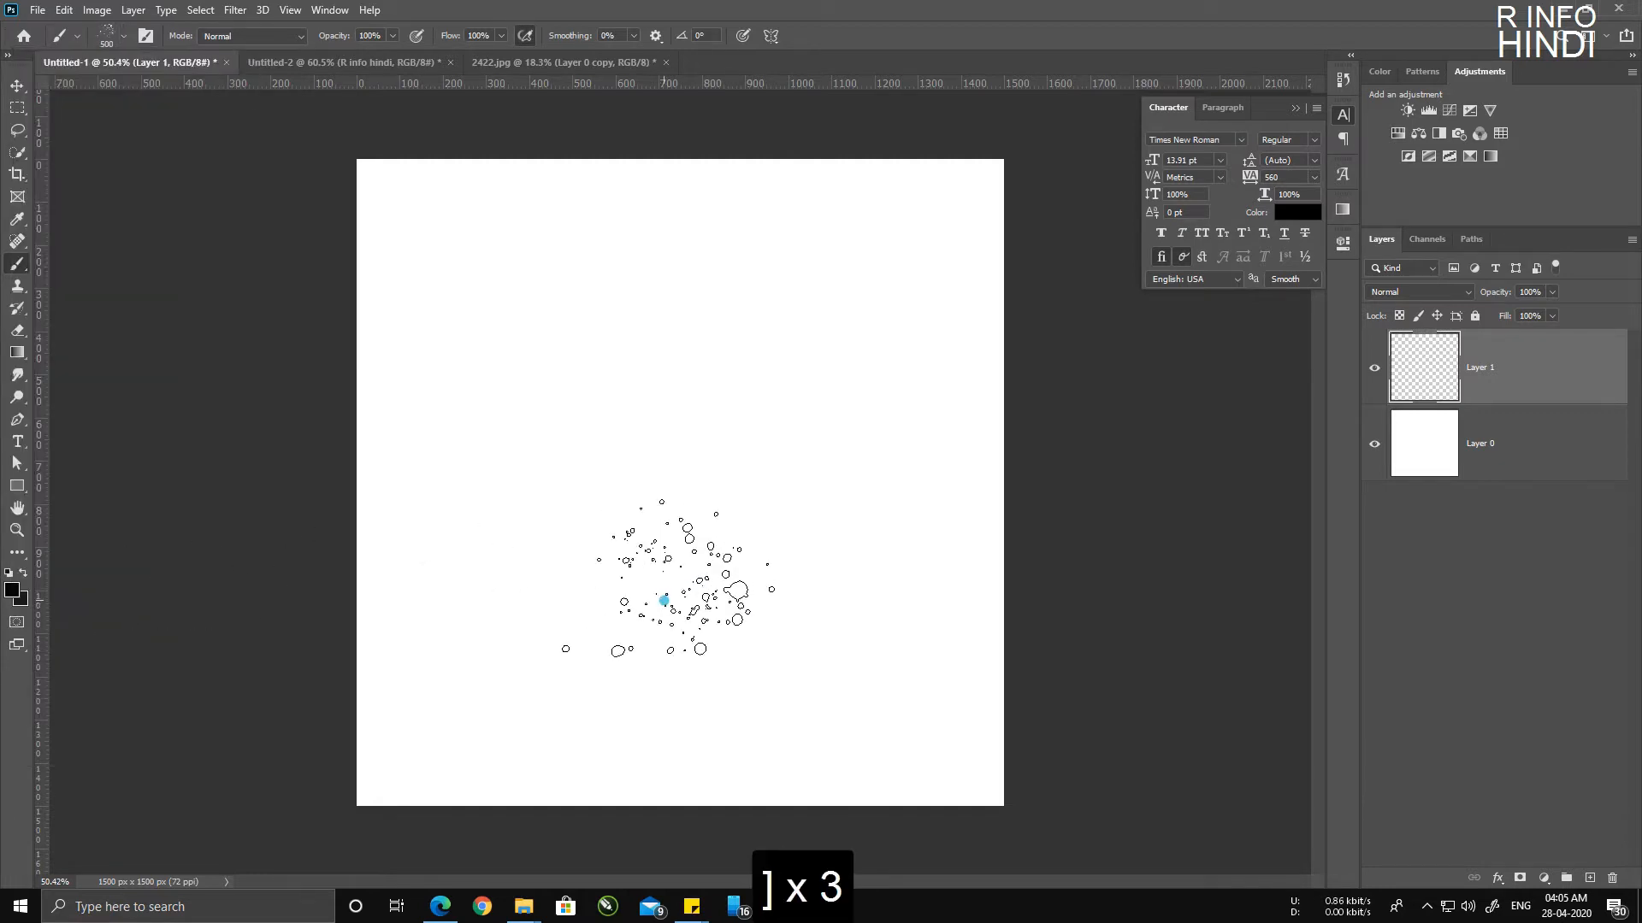
left_click(664, 600)
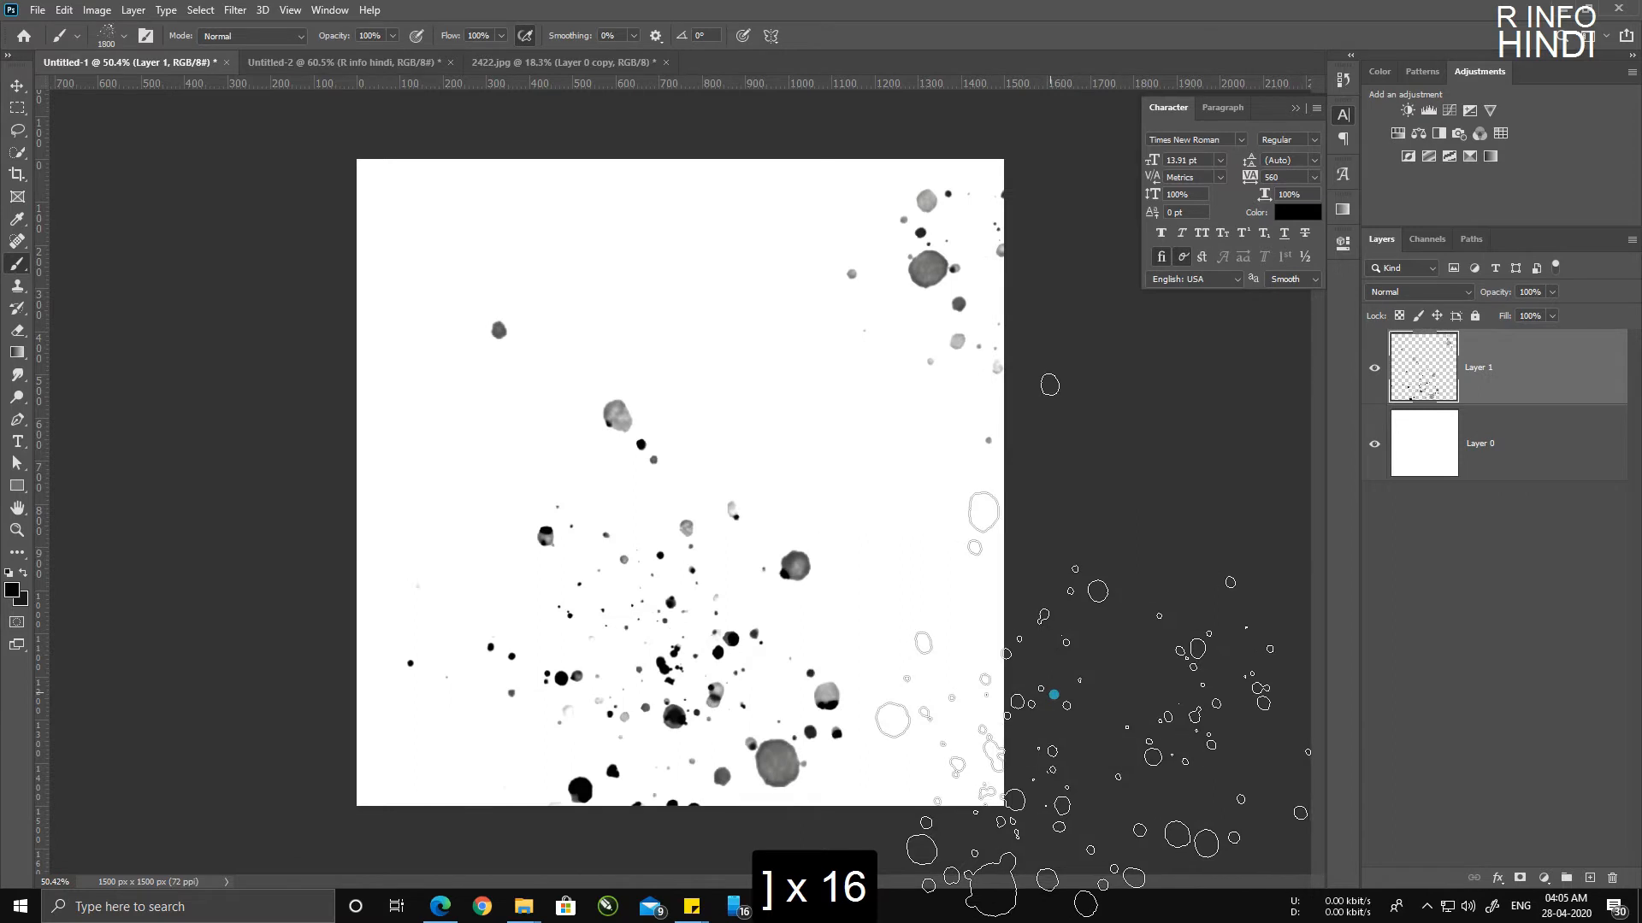
key("ctrl+z")
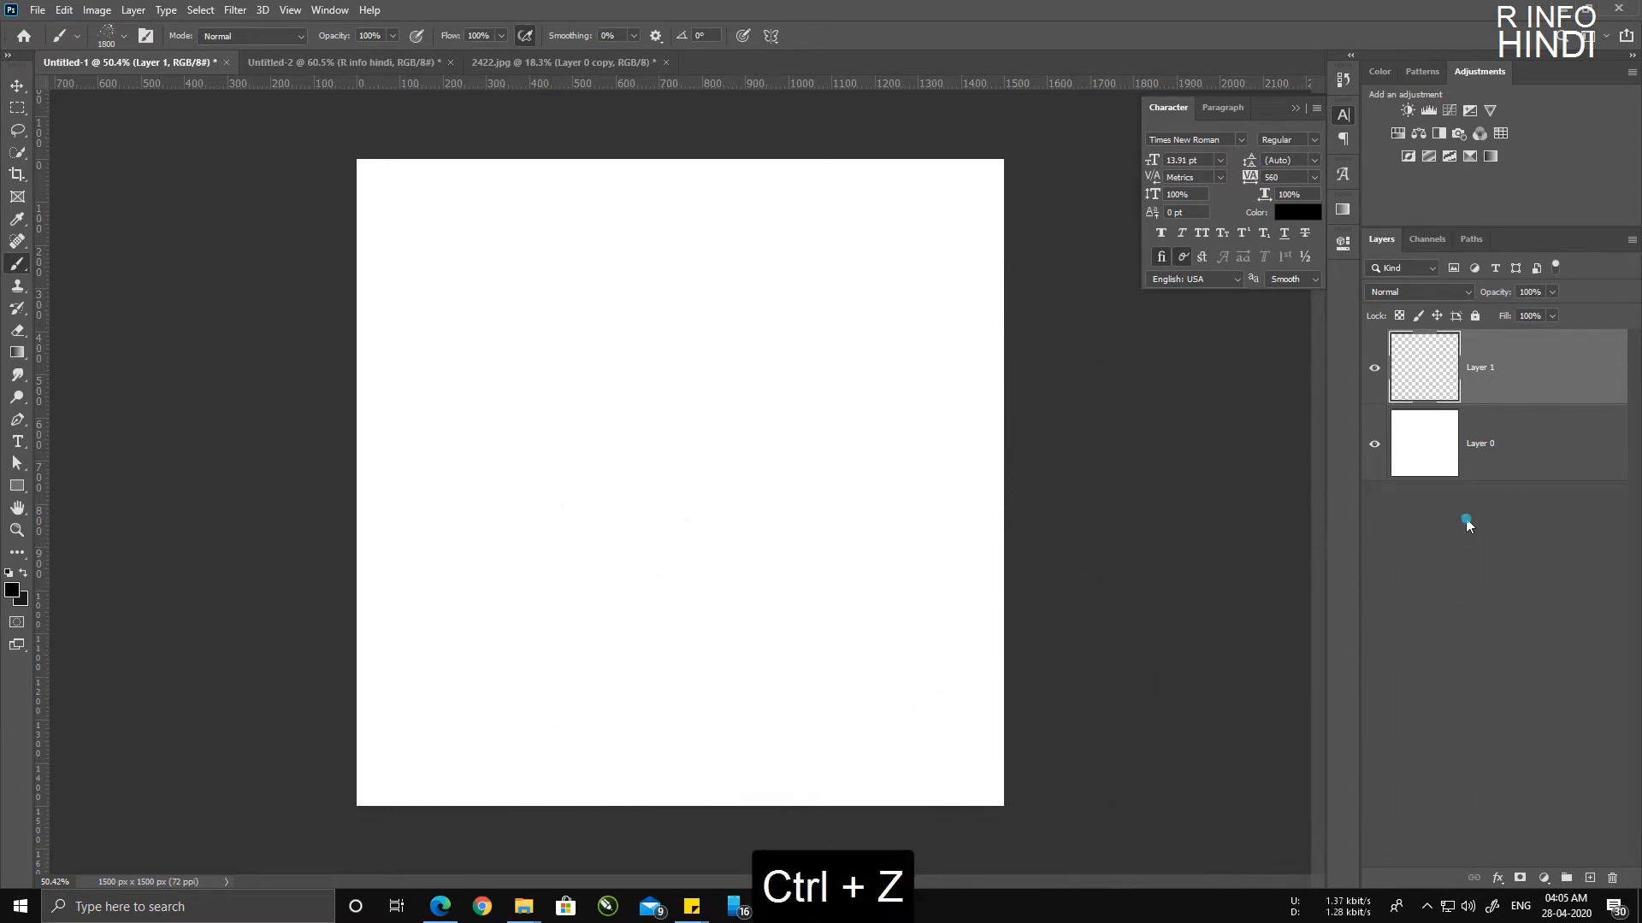
left_click(1288, 216)
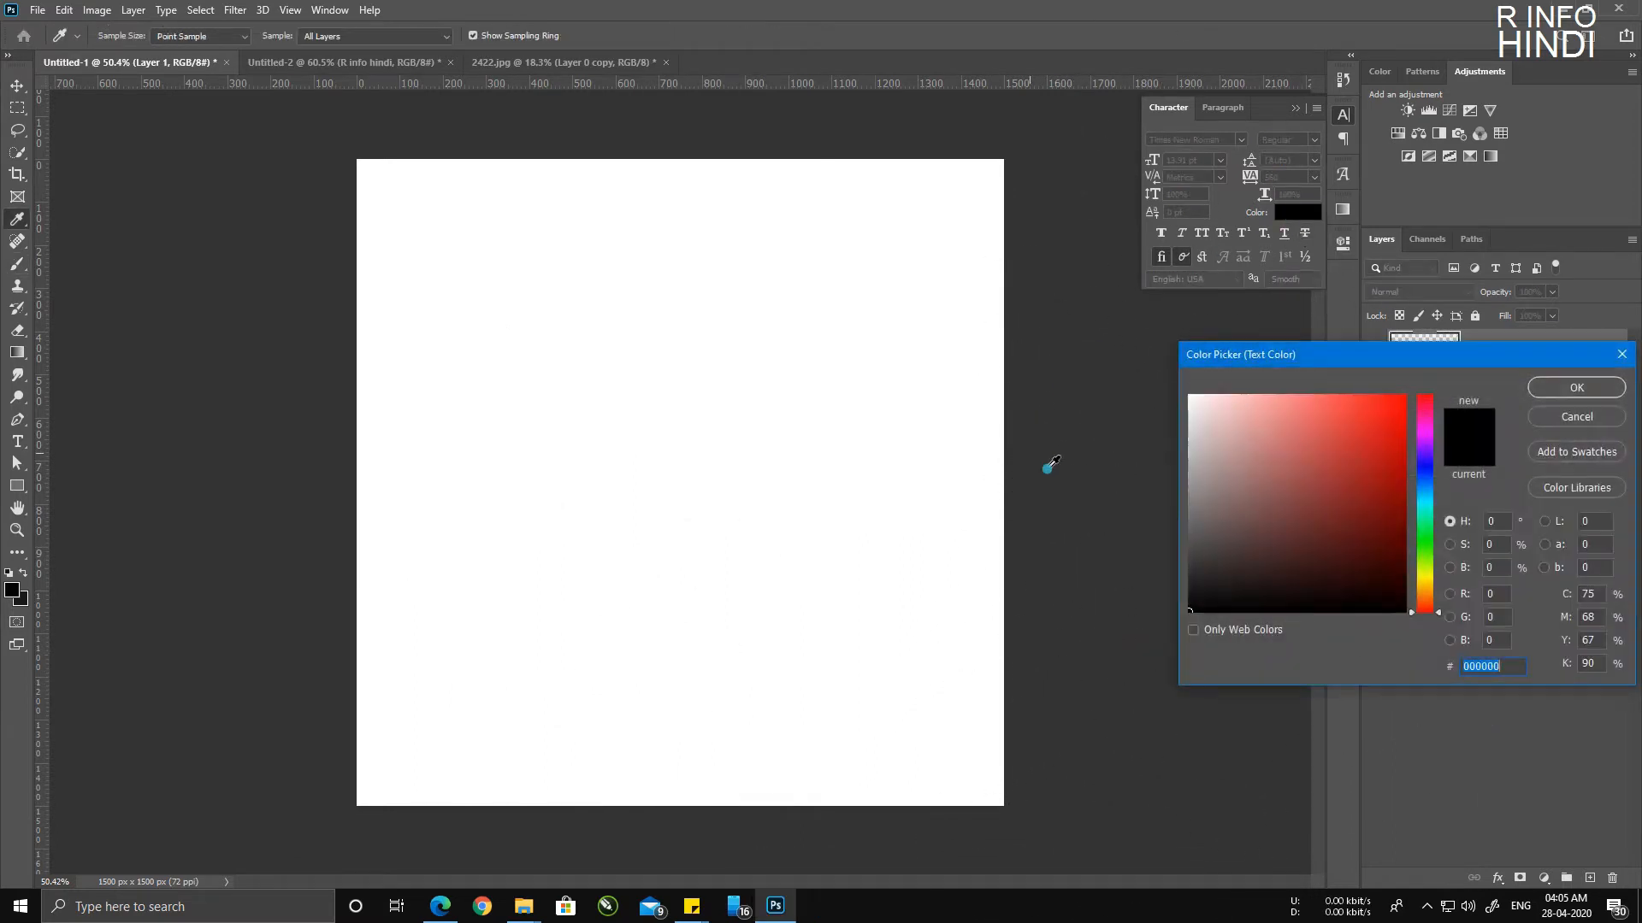
left_click_drag(1387, 411, 1504, 336)
left_click(967, 410)
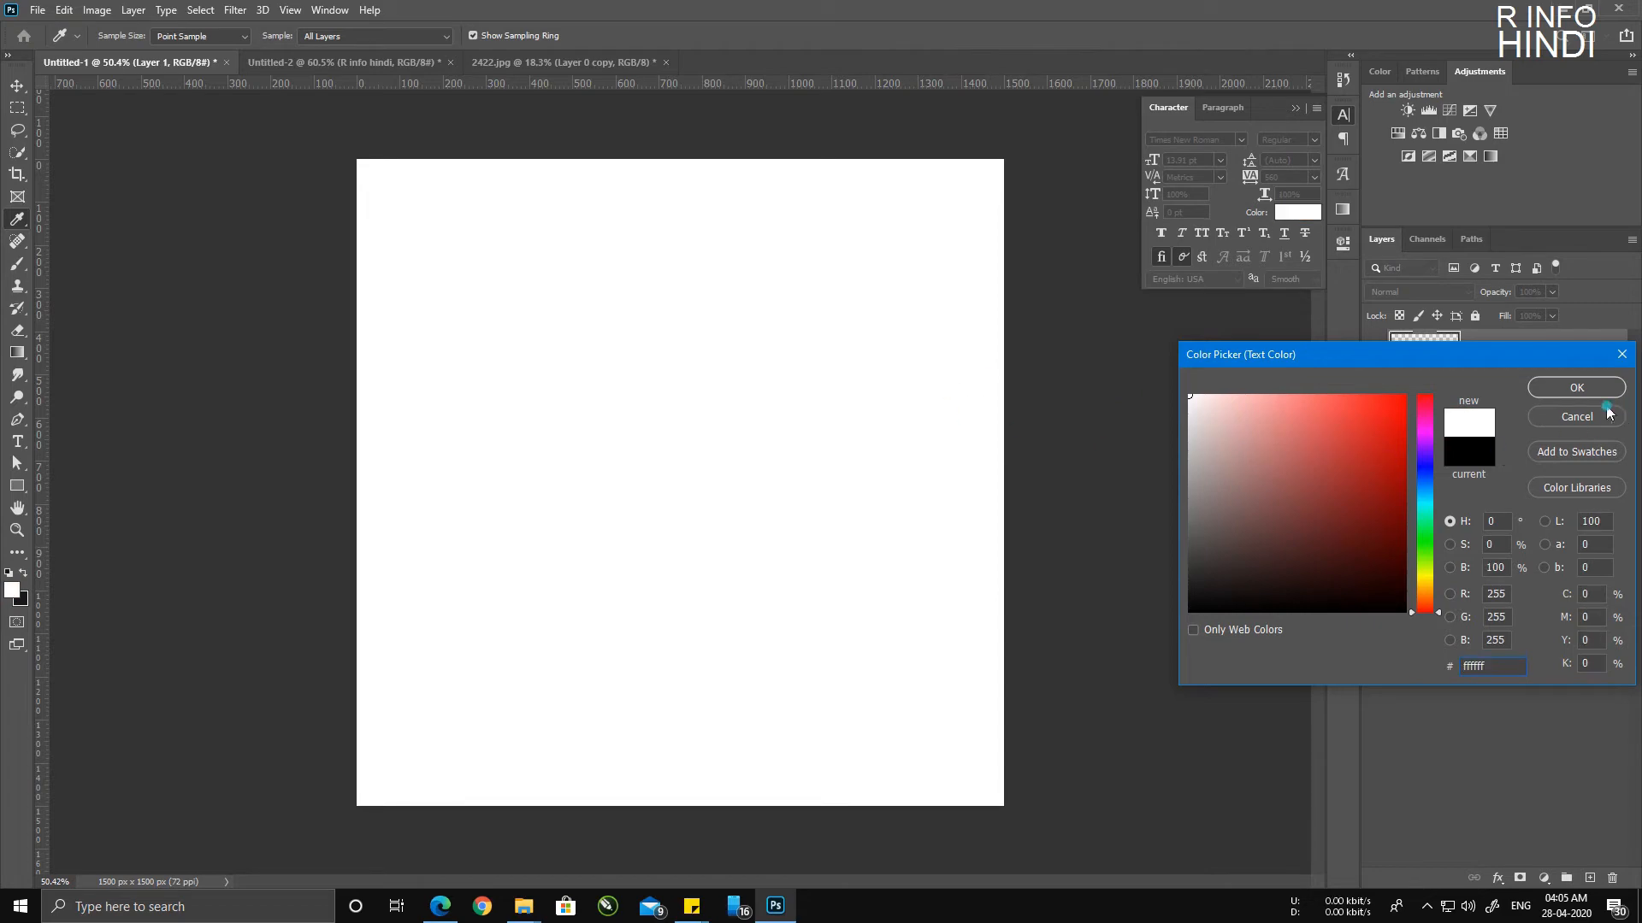
left_click_drag(1365, 504, 1549, 624)
left_click(1572, 385)
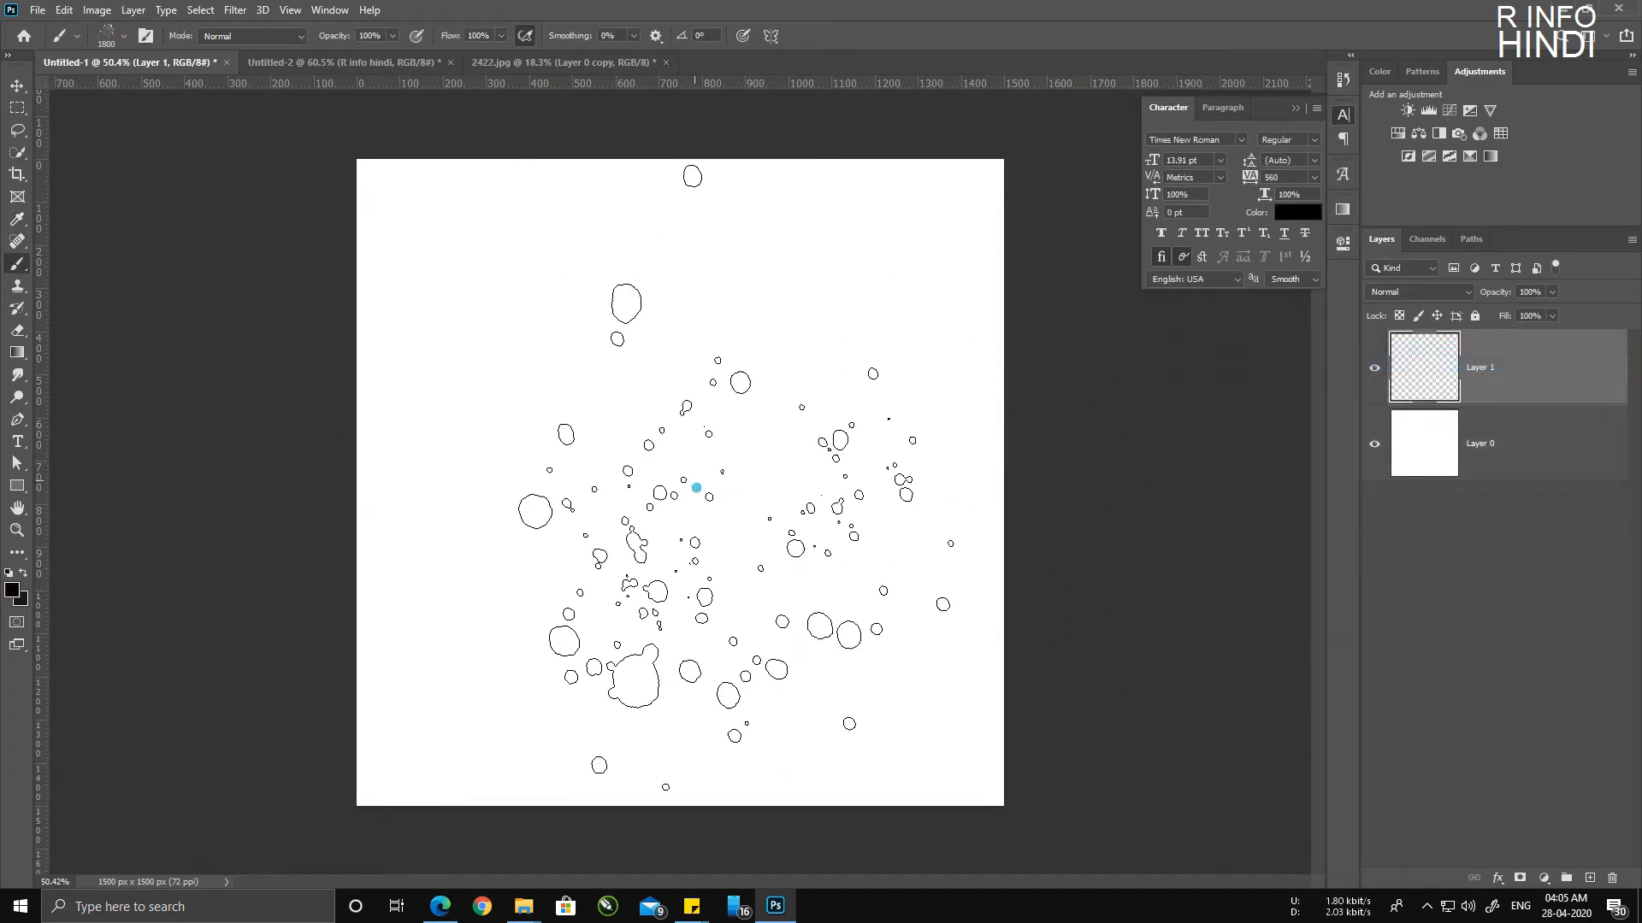
Step: Stamp black paint spatters across the white canvas on Layer 1
left_click(466, 668)
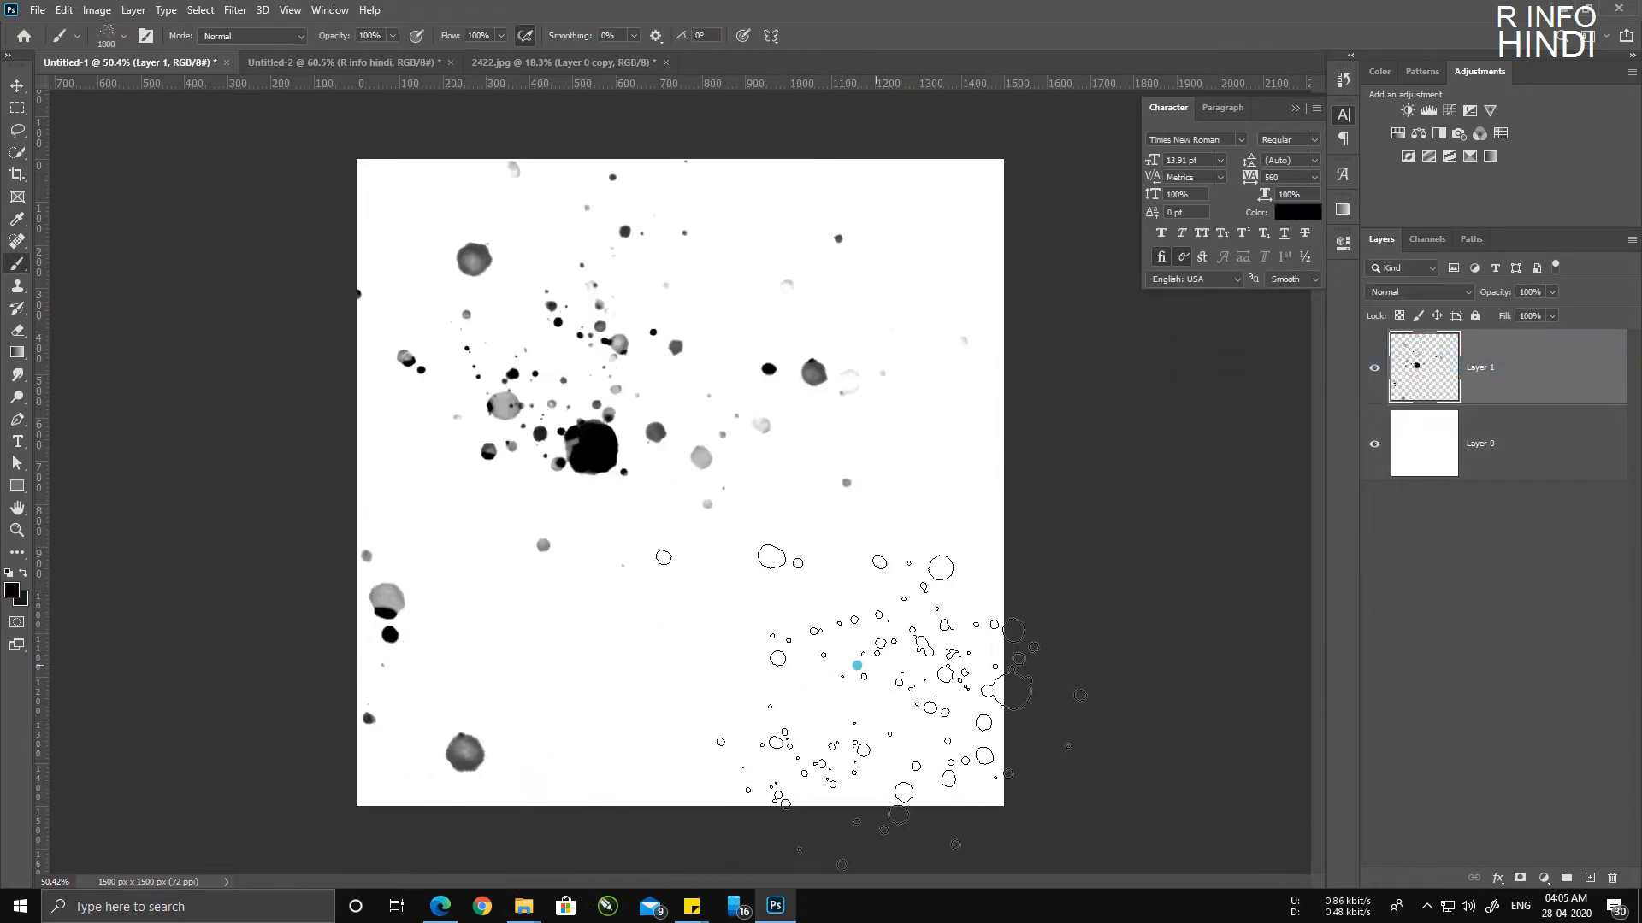
left_click(856, 665)
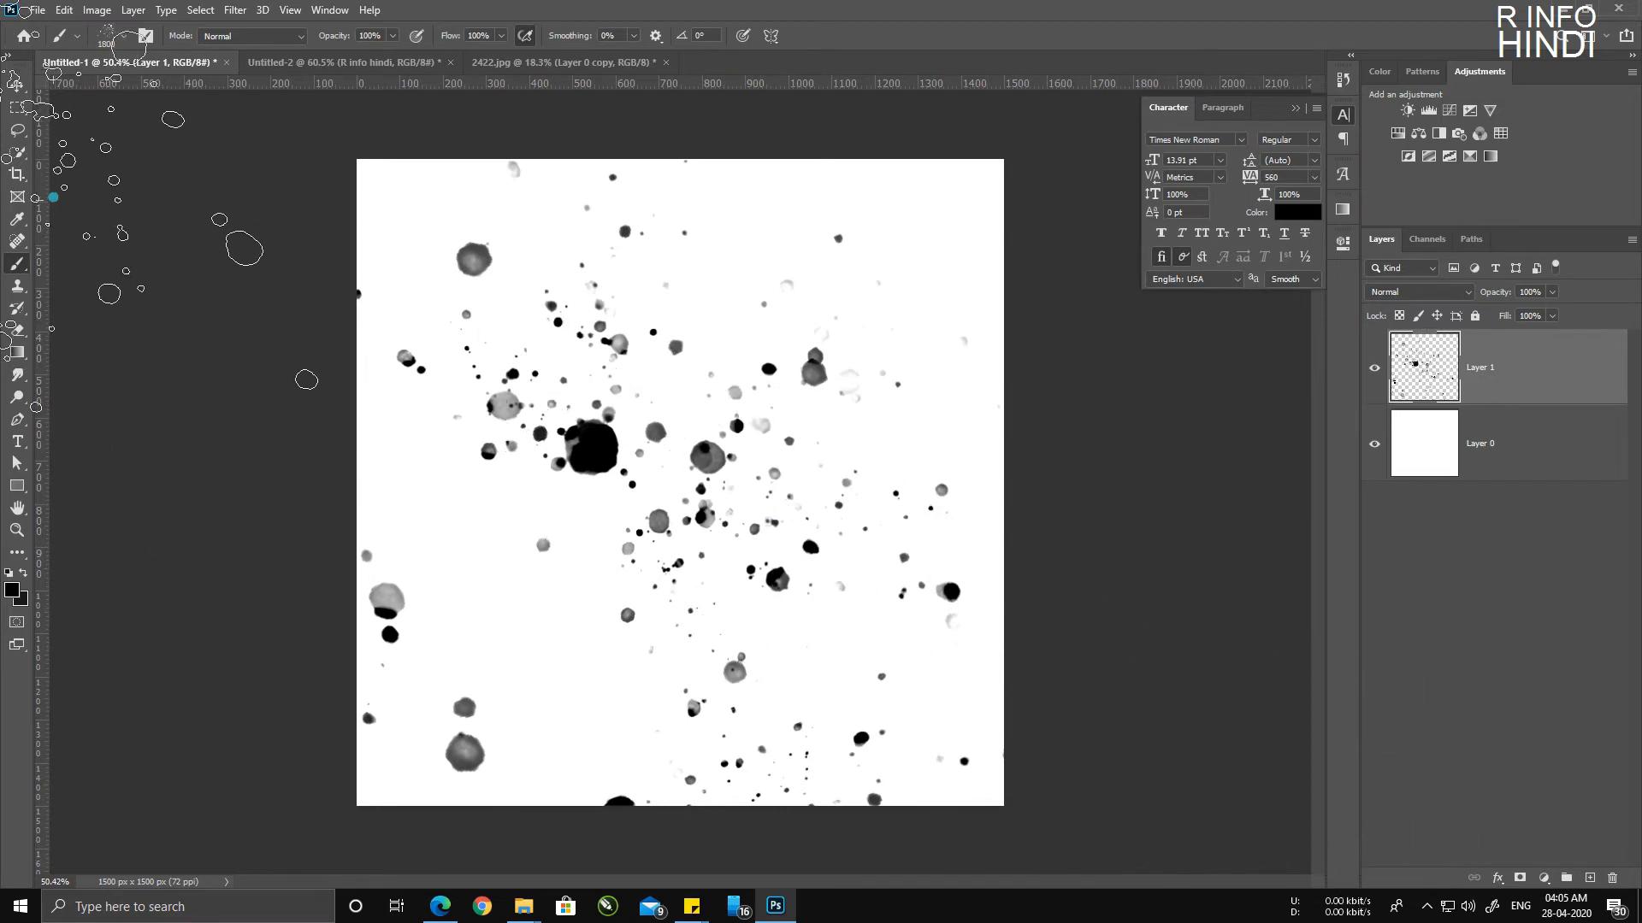
left_click(16, 88)
scroll(647, 456, "down", 2)
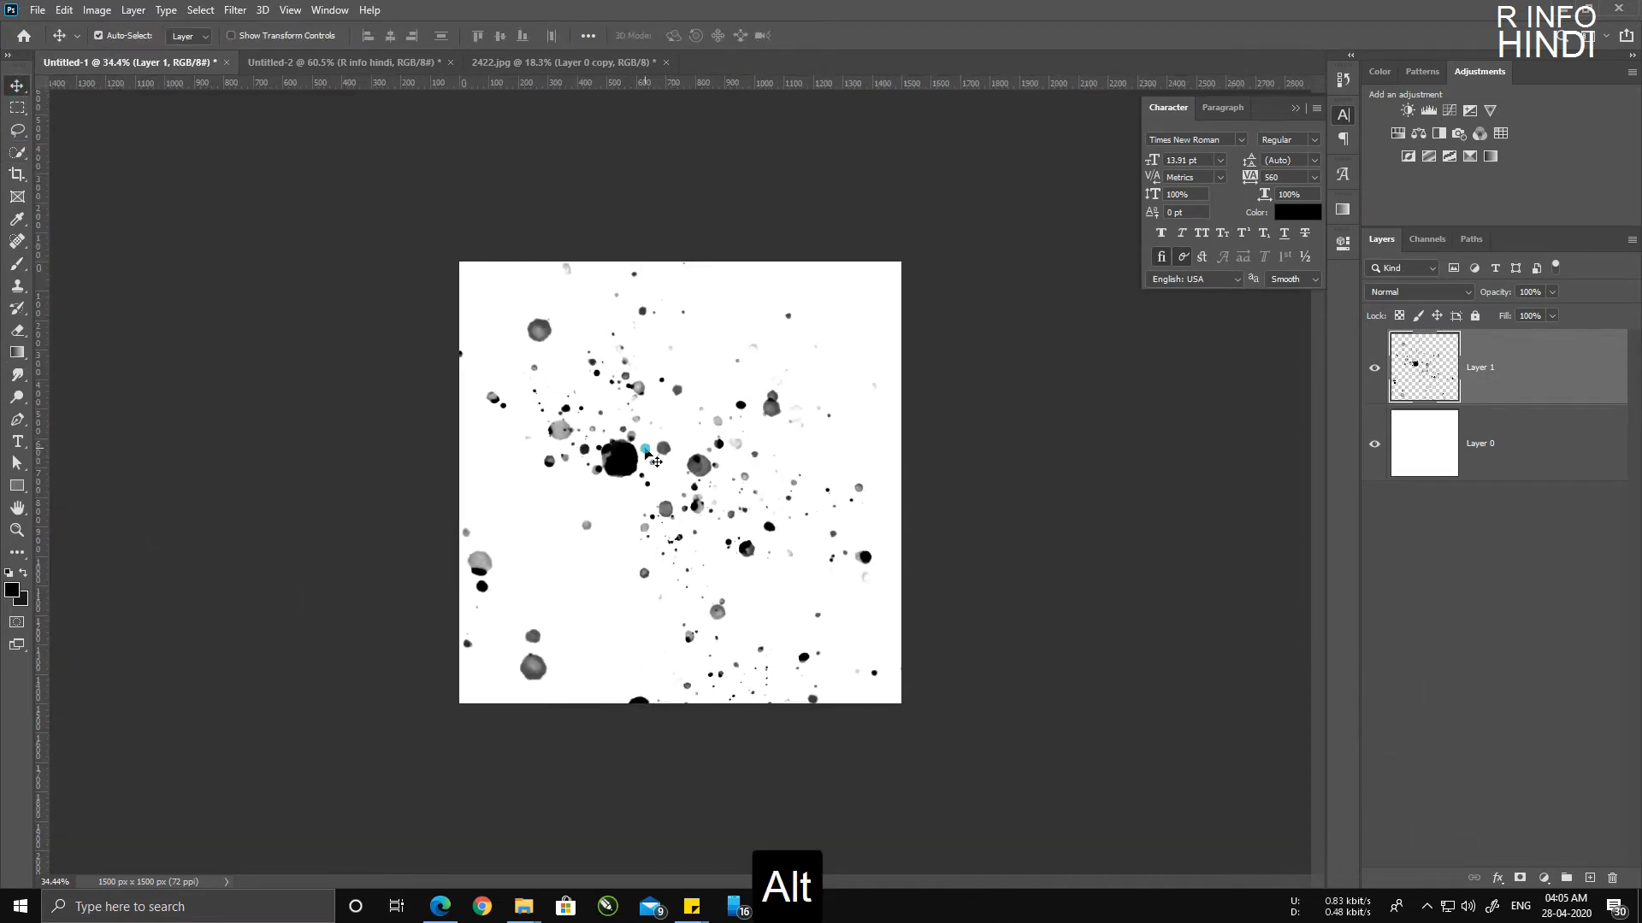
key("ctrl+t")
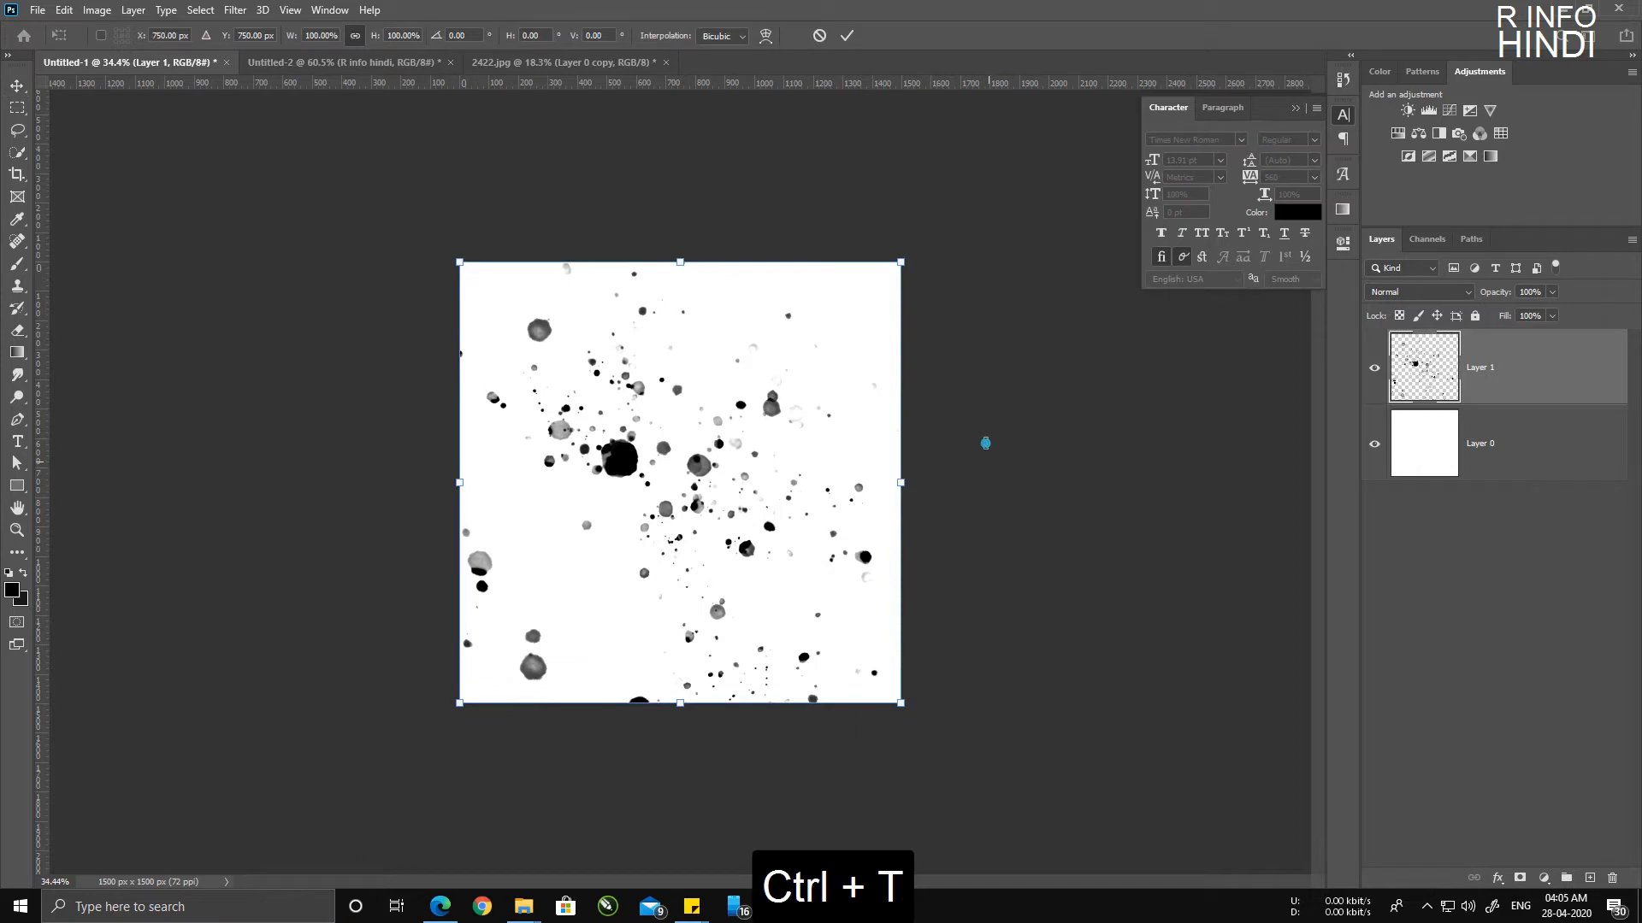
left_click_drag(906, 259, 586, 568)
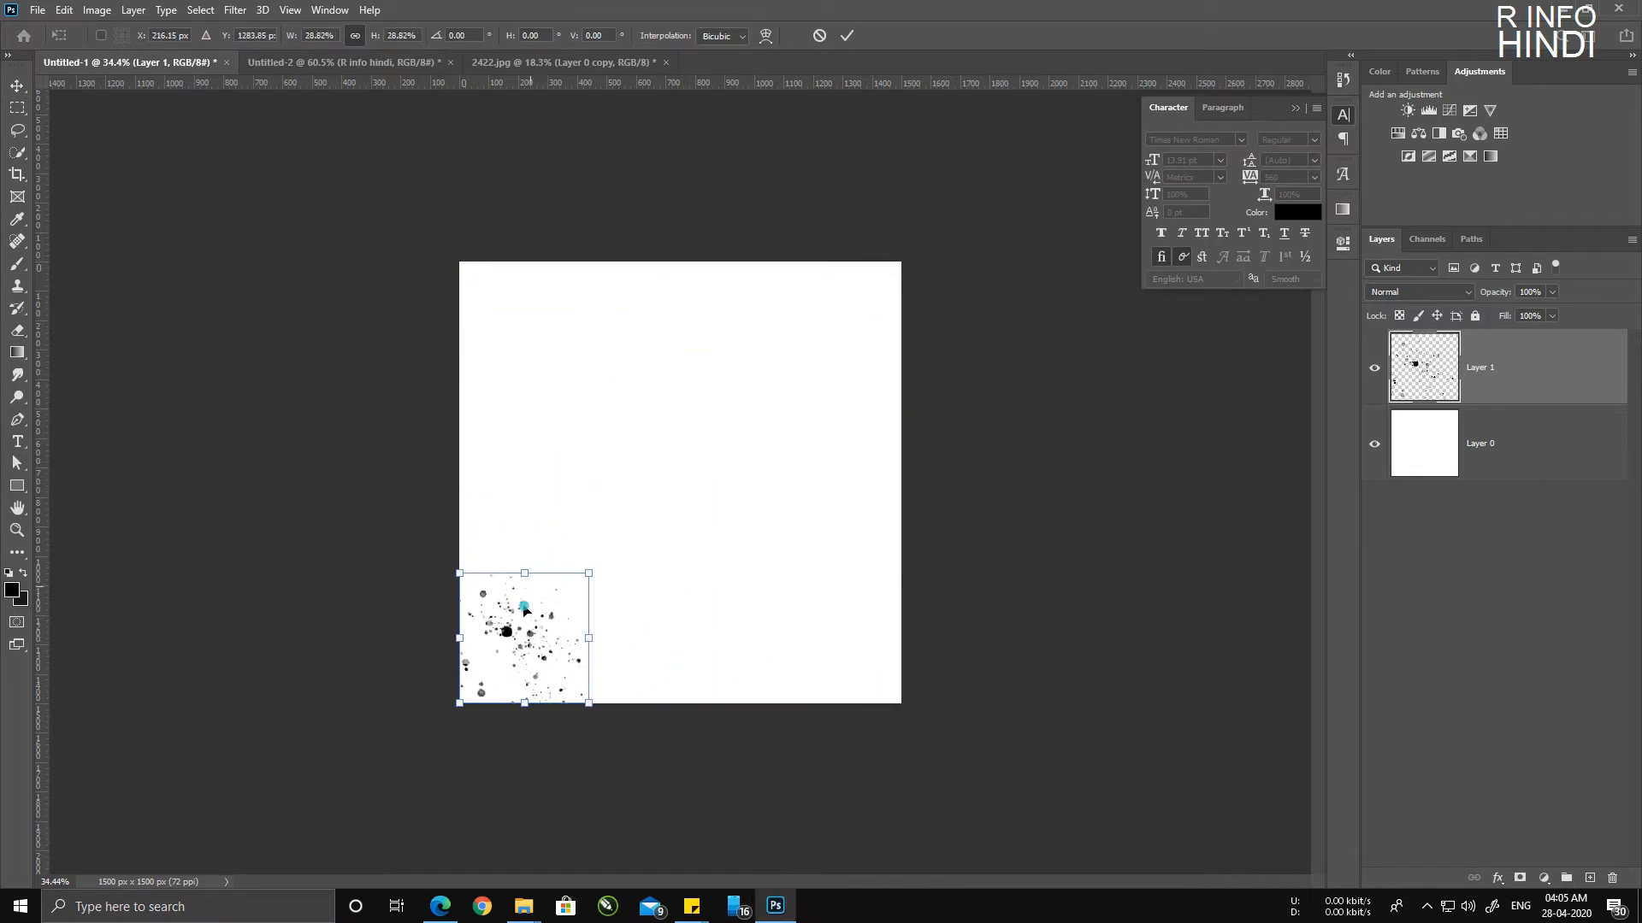
left_click_drag(502, 652, 561, 575)
key("ctrl+z")
key("ctrl+z")
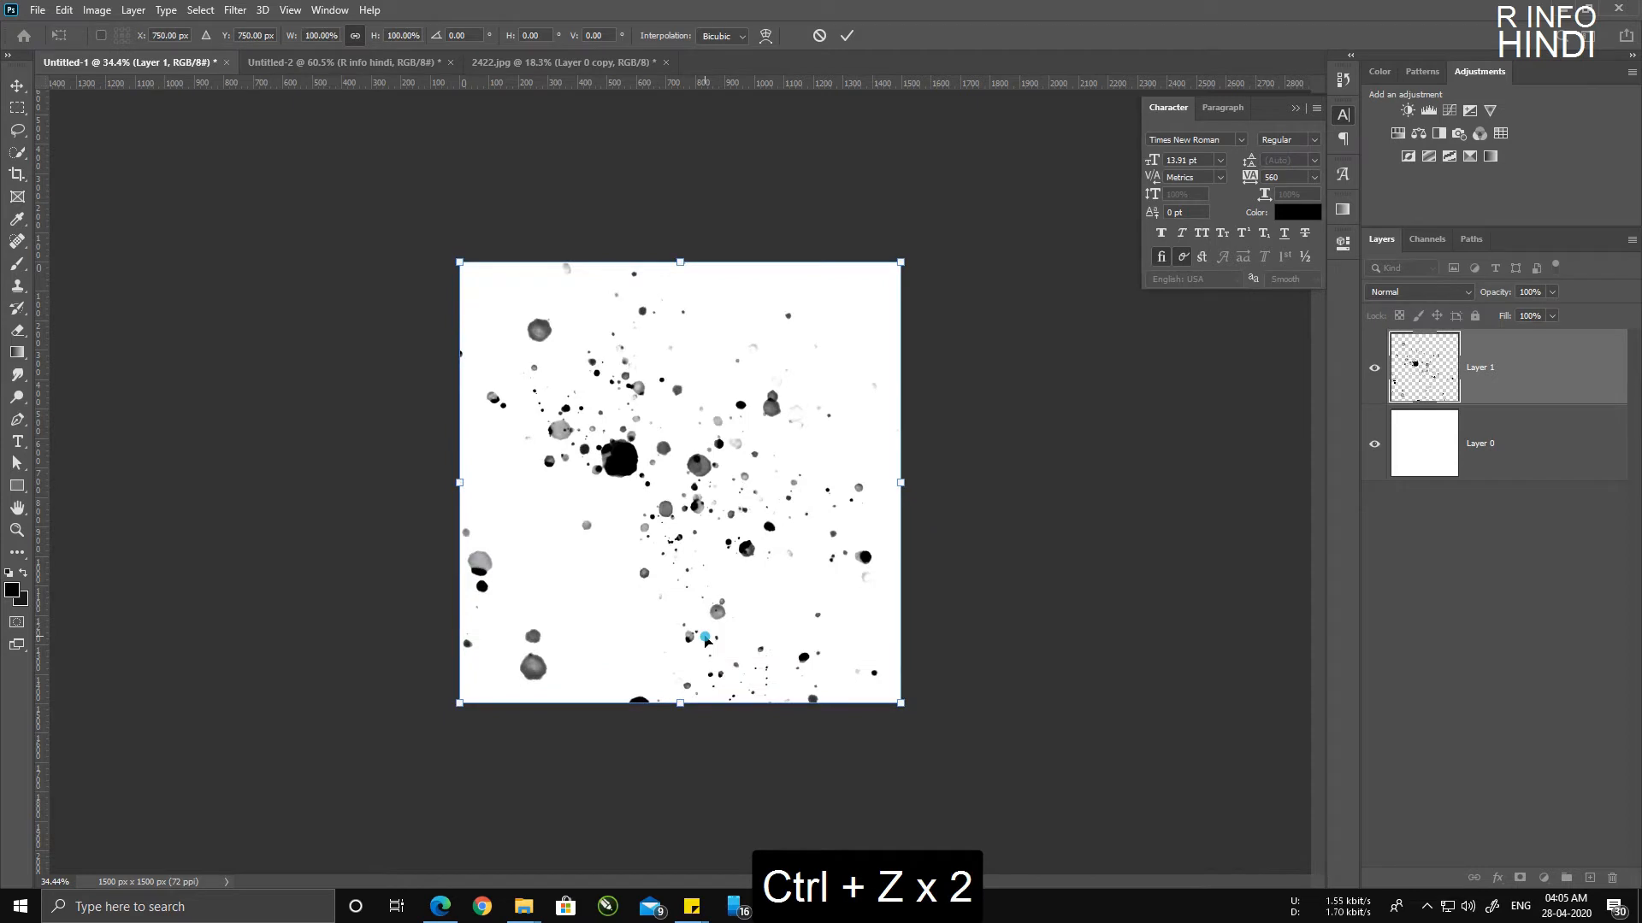
key("Return")
left_click(1057, 623)
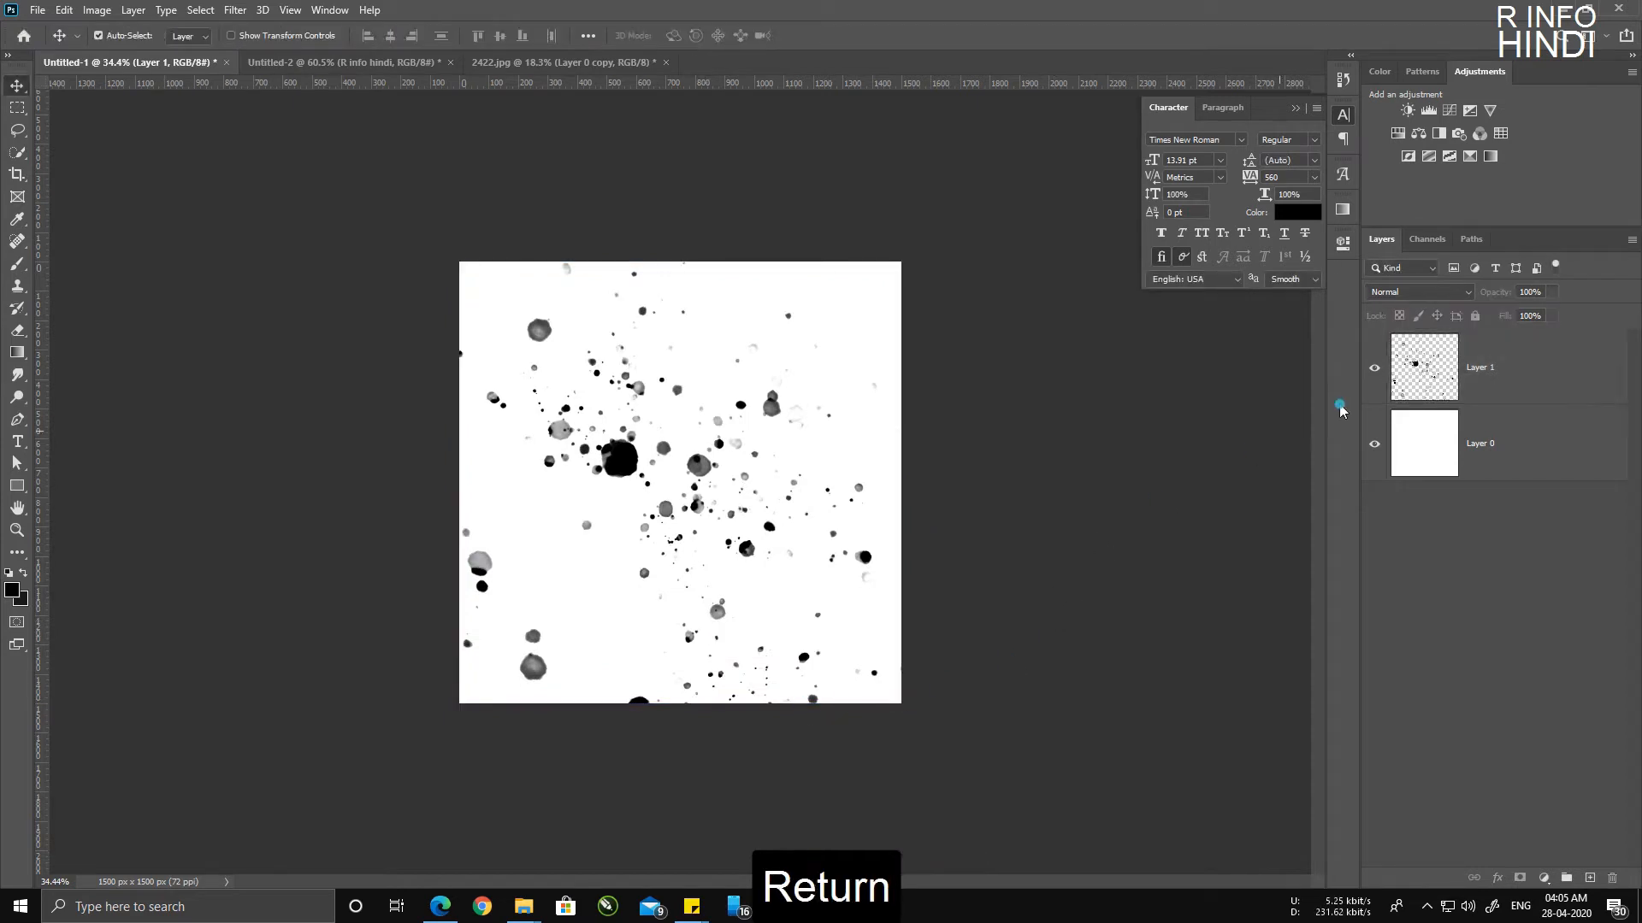
Step: Lower the opacity of the spatter layer, Layer 1, to 5%
left_click(1478, 362)
key("8")
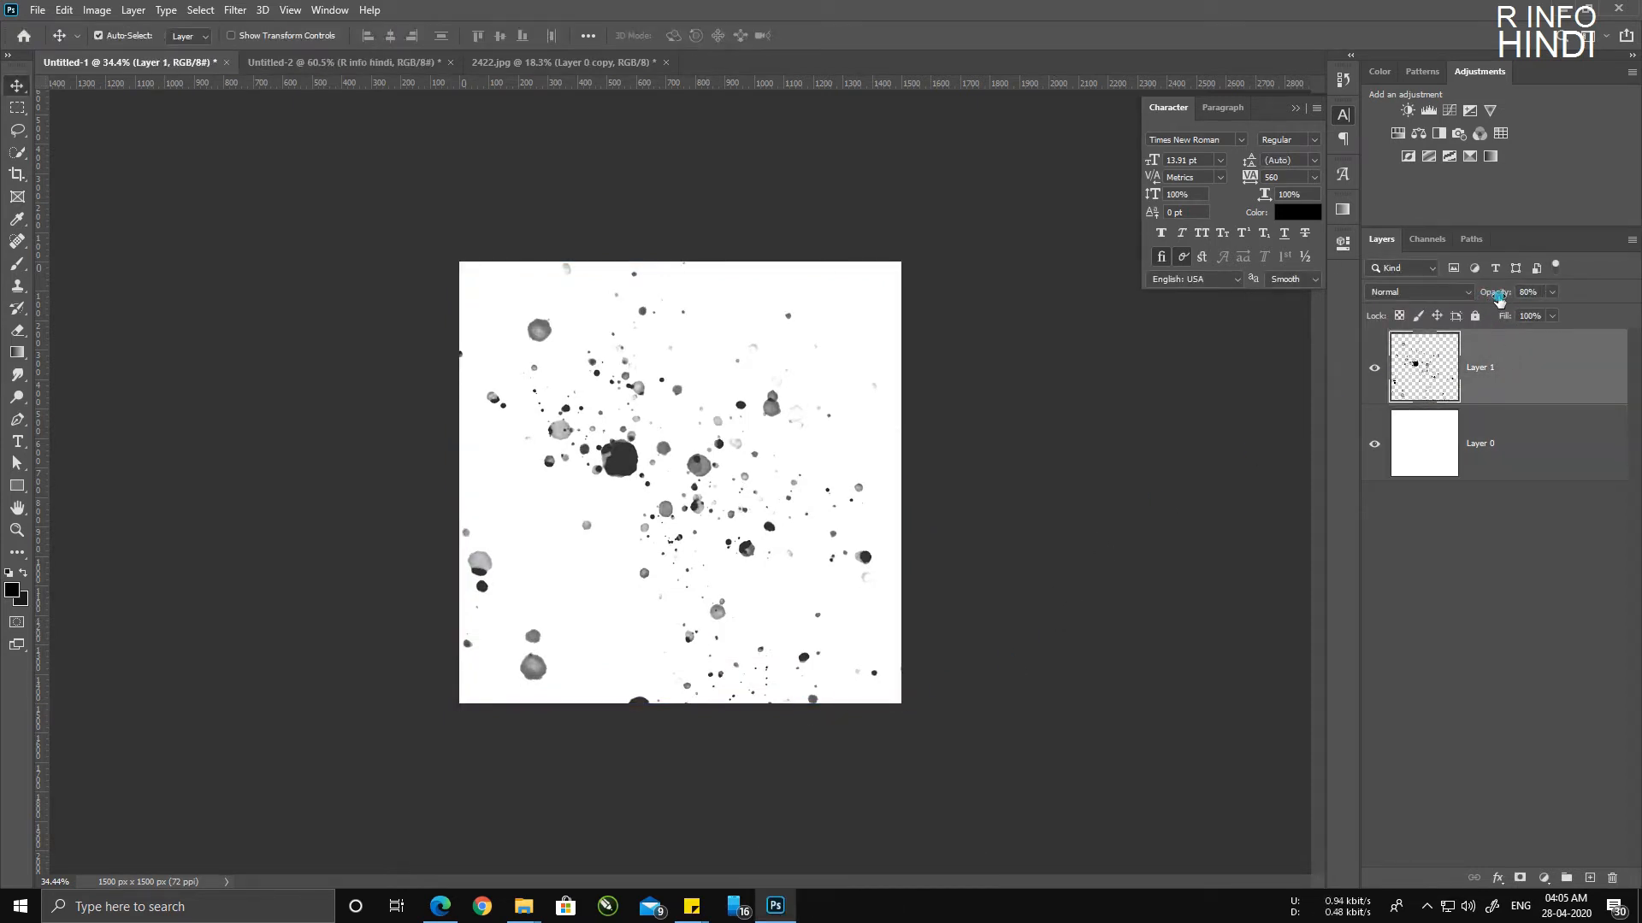
mouse_move(1483, 308)
left_mouse_down()
mouse_move(1496, 293)
mouse_move(1482, 300)
left_mouse_up()
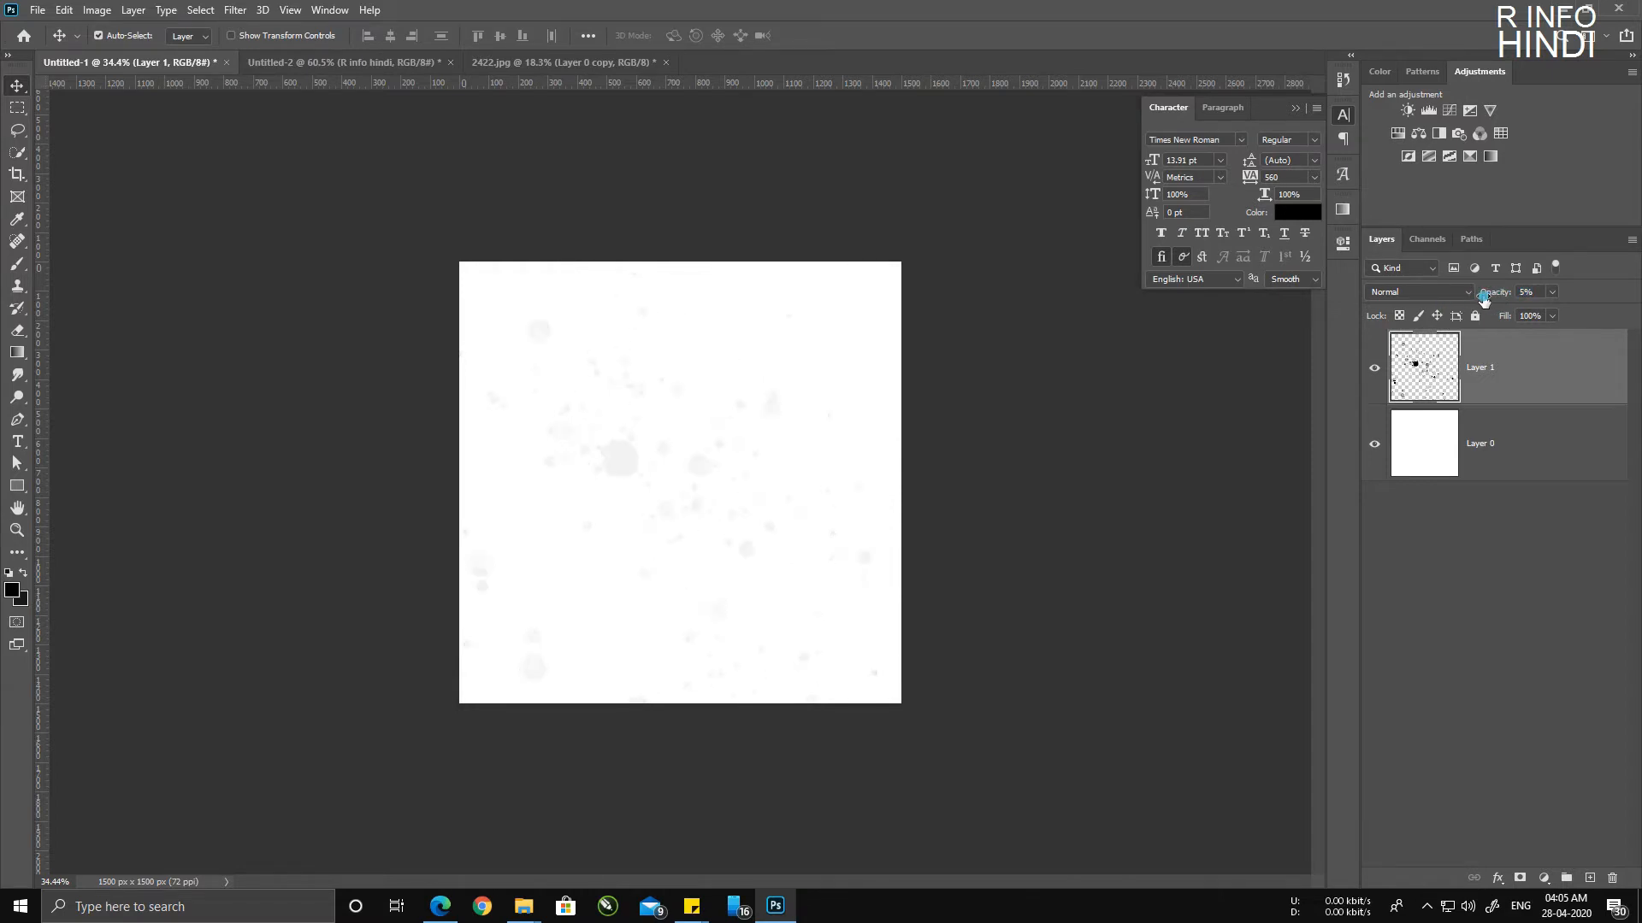
scroll(832, 462, "up", 3)
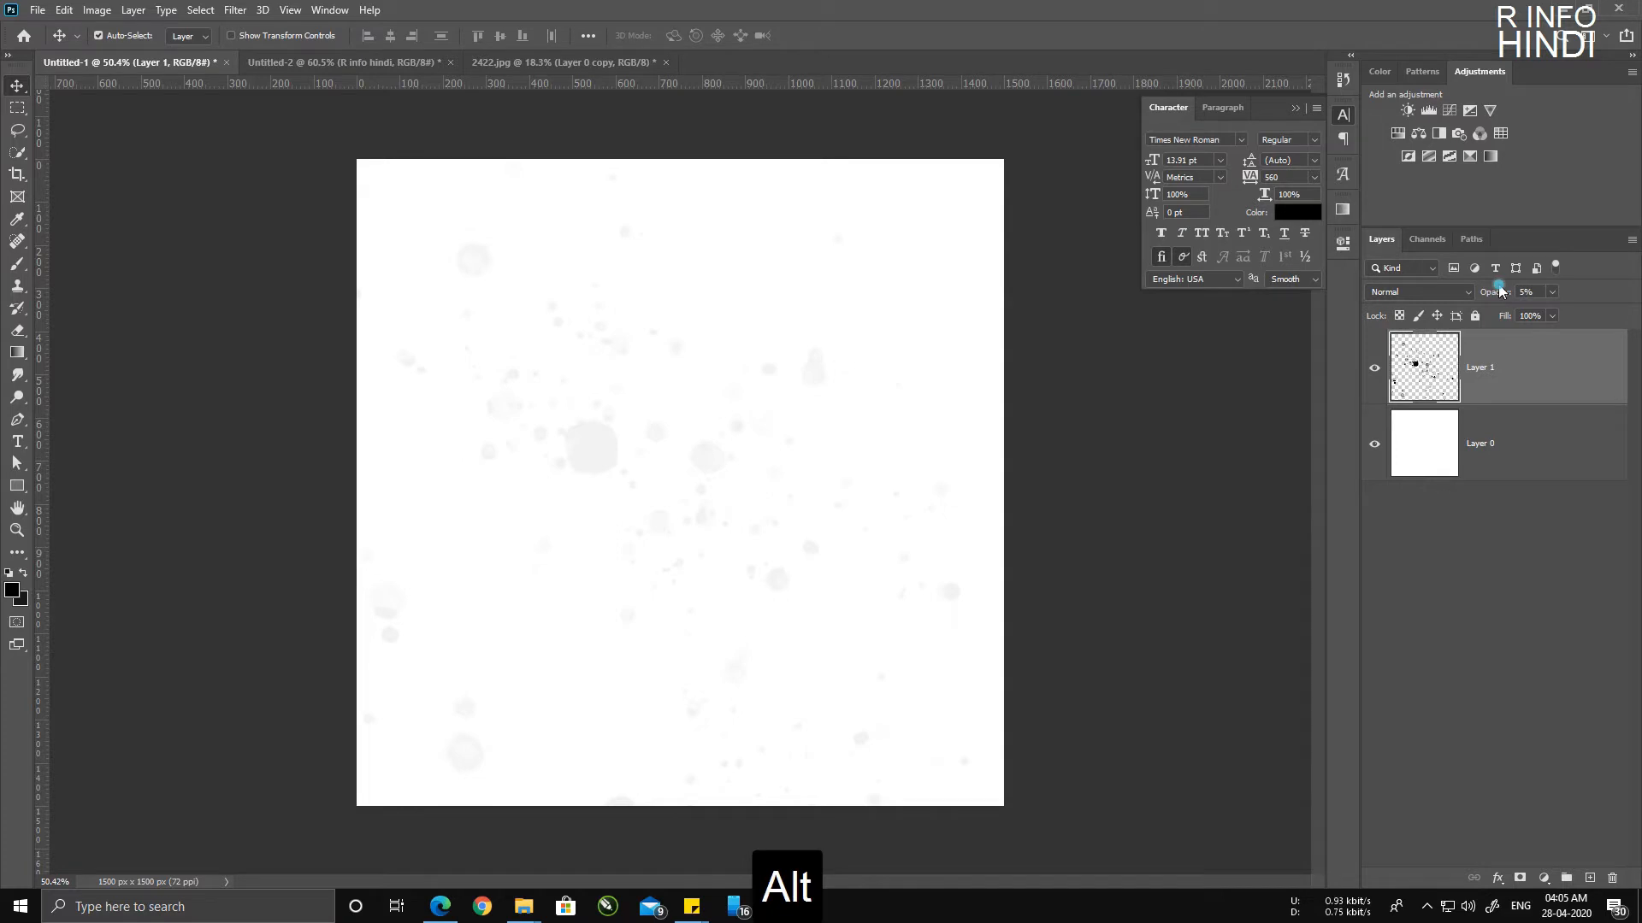
left_click_drag(1497, 294, 1494, 296)
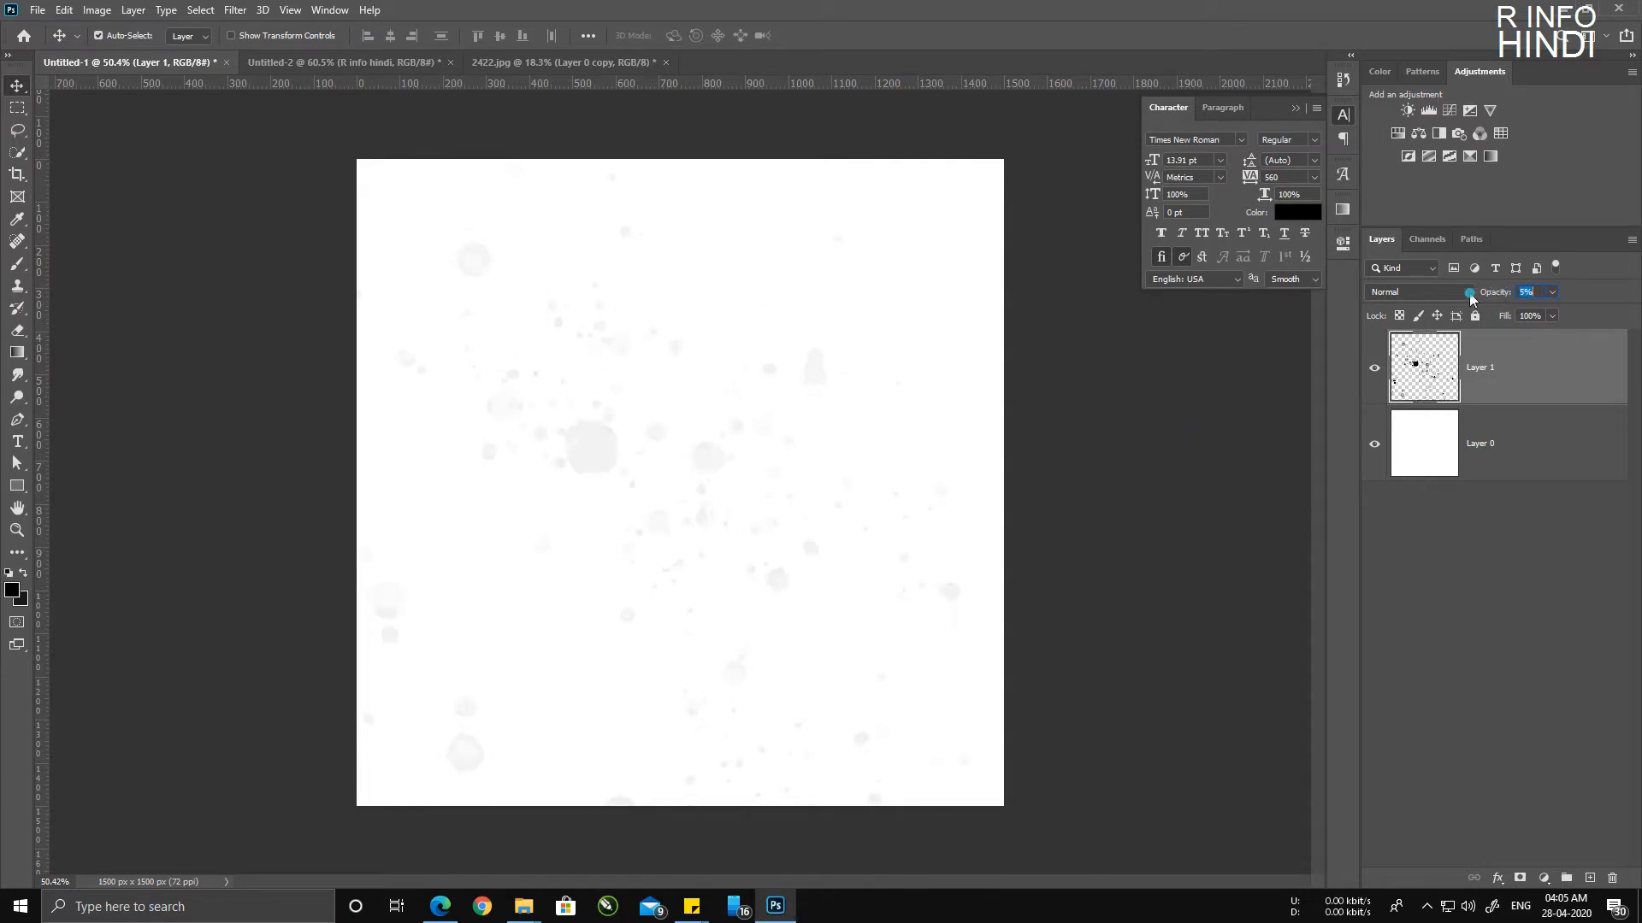
Step: Bring the masked pizza layer from 2422.jpg into the Untitled-1 document and scale it down to 37.07%
left_click(555, 61)
left_click_drag(701, 602, 792, 513)
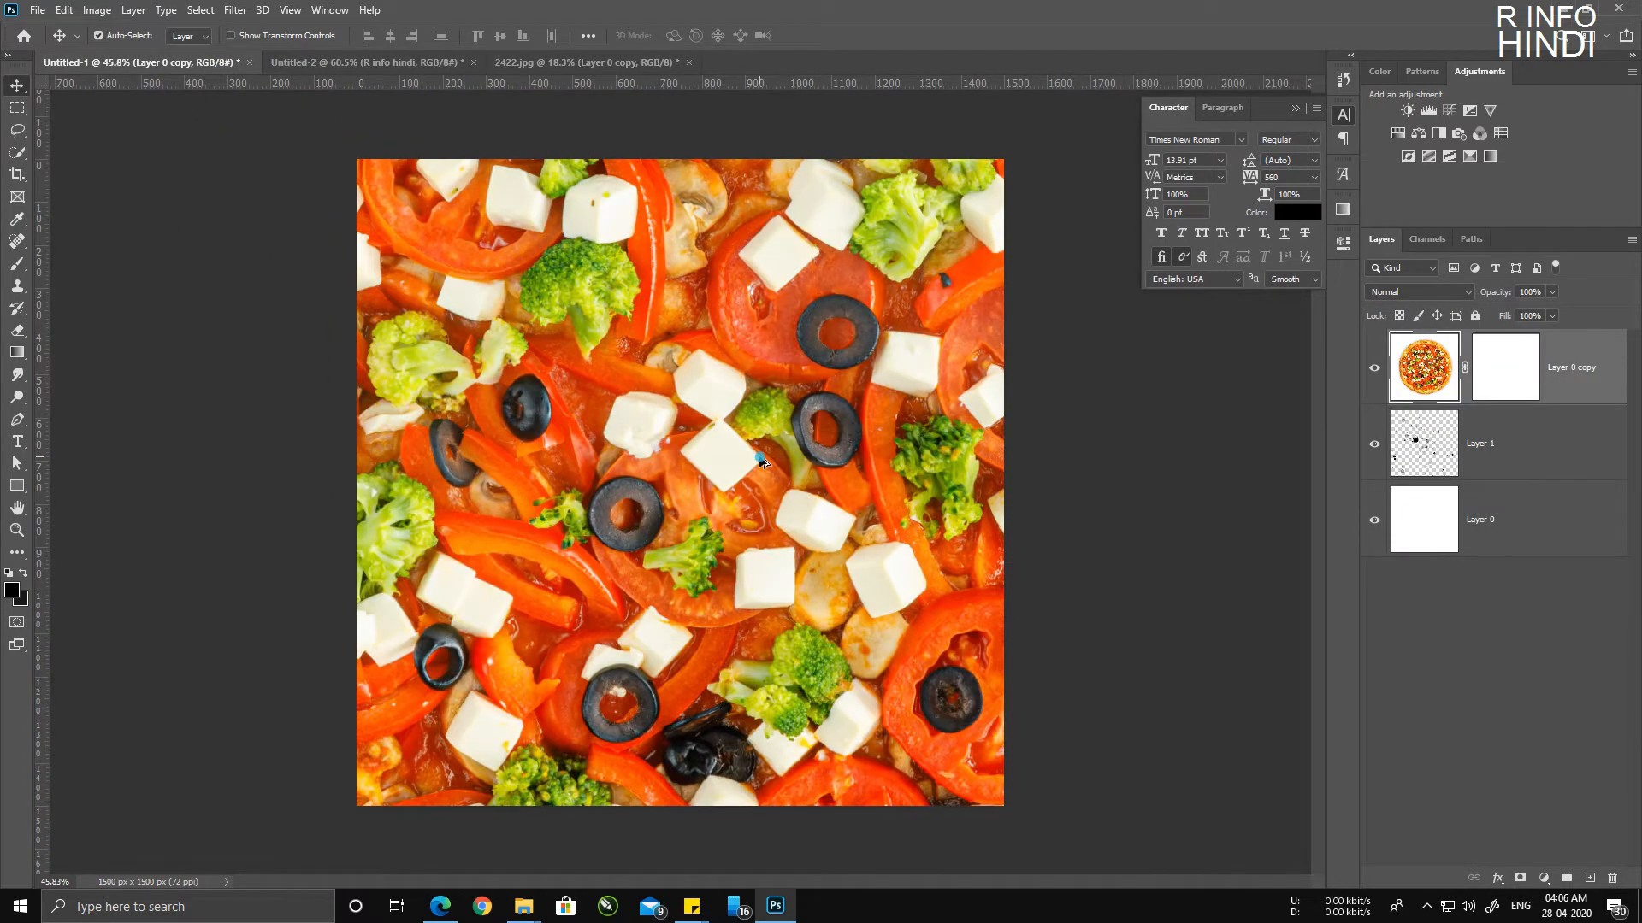
scroll(761, 460, "down", 2)
key("ctrl+t")
scroll(682, 483, "down", 1)
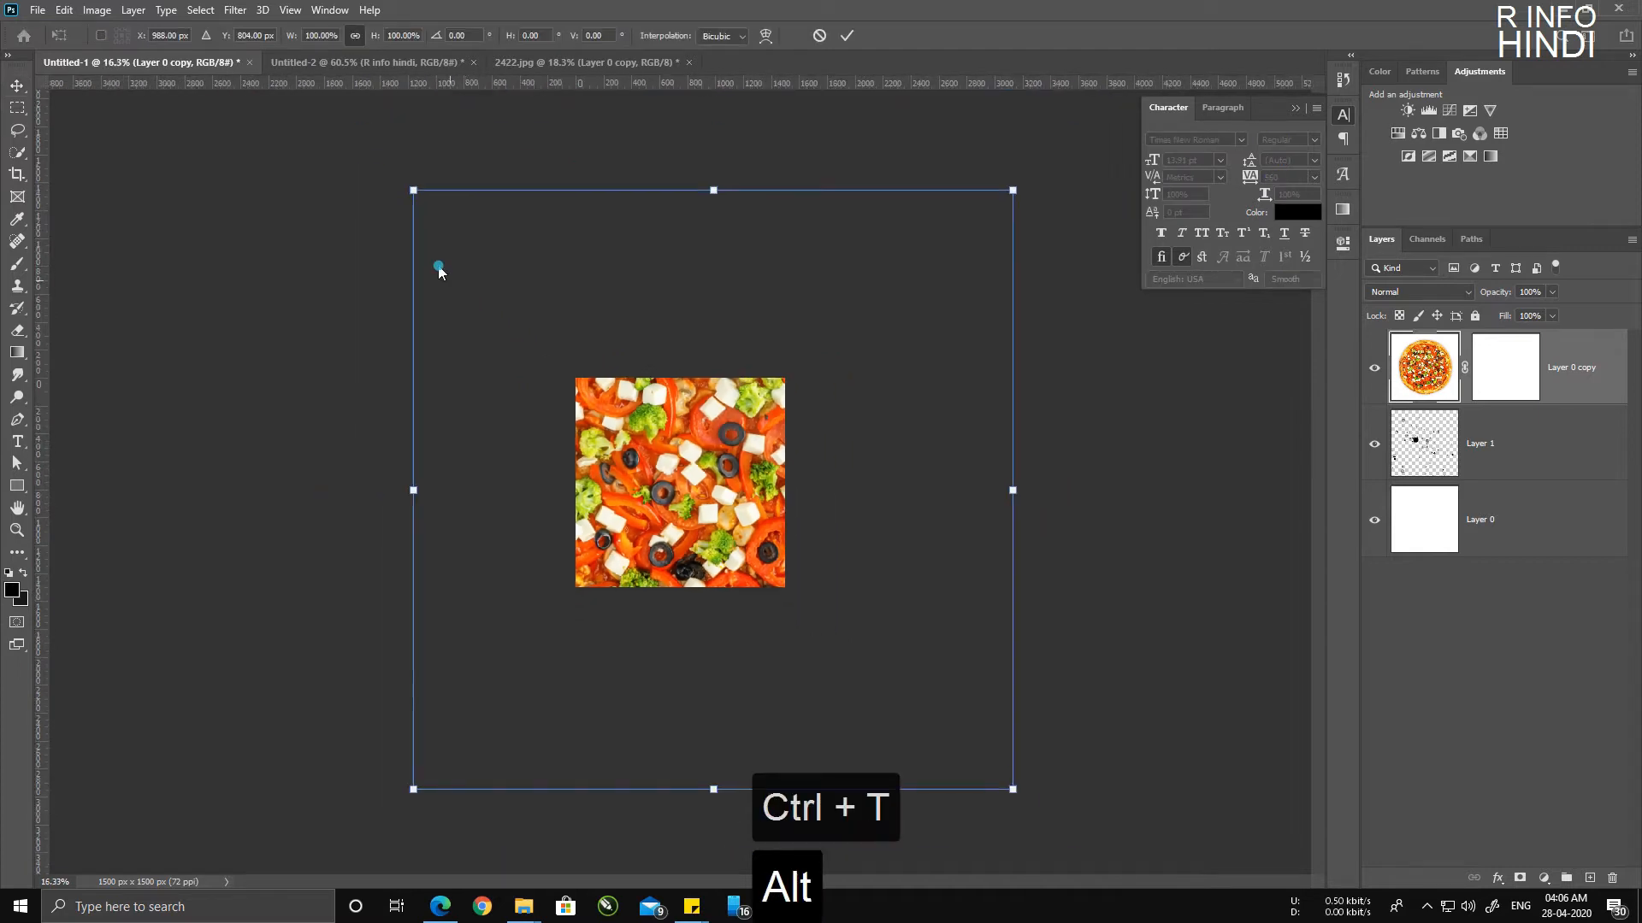
left_click_drag(418, 189, 731, 438)
left_click_drag(904, 631, 883, 492)
left_click_drag(1000, 321, 896, 417)
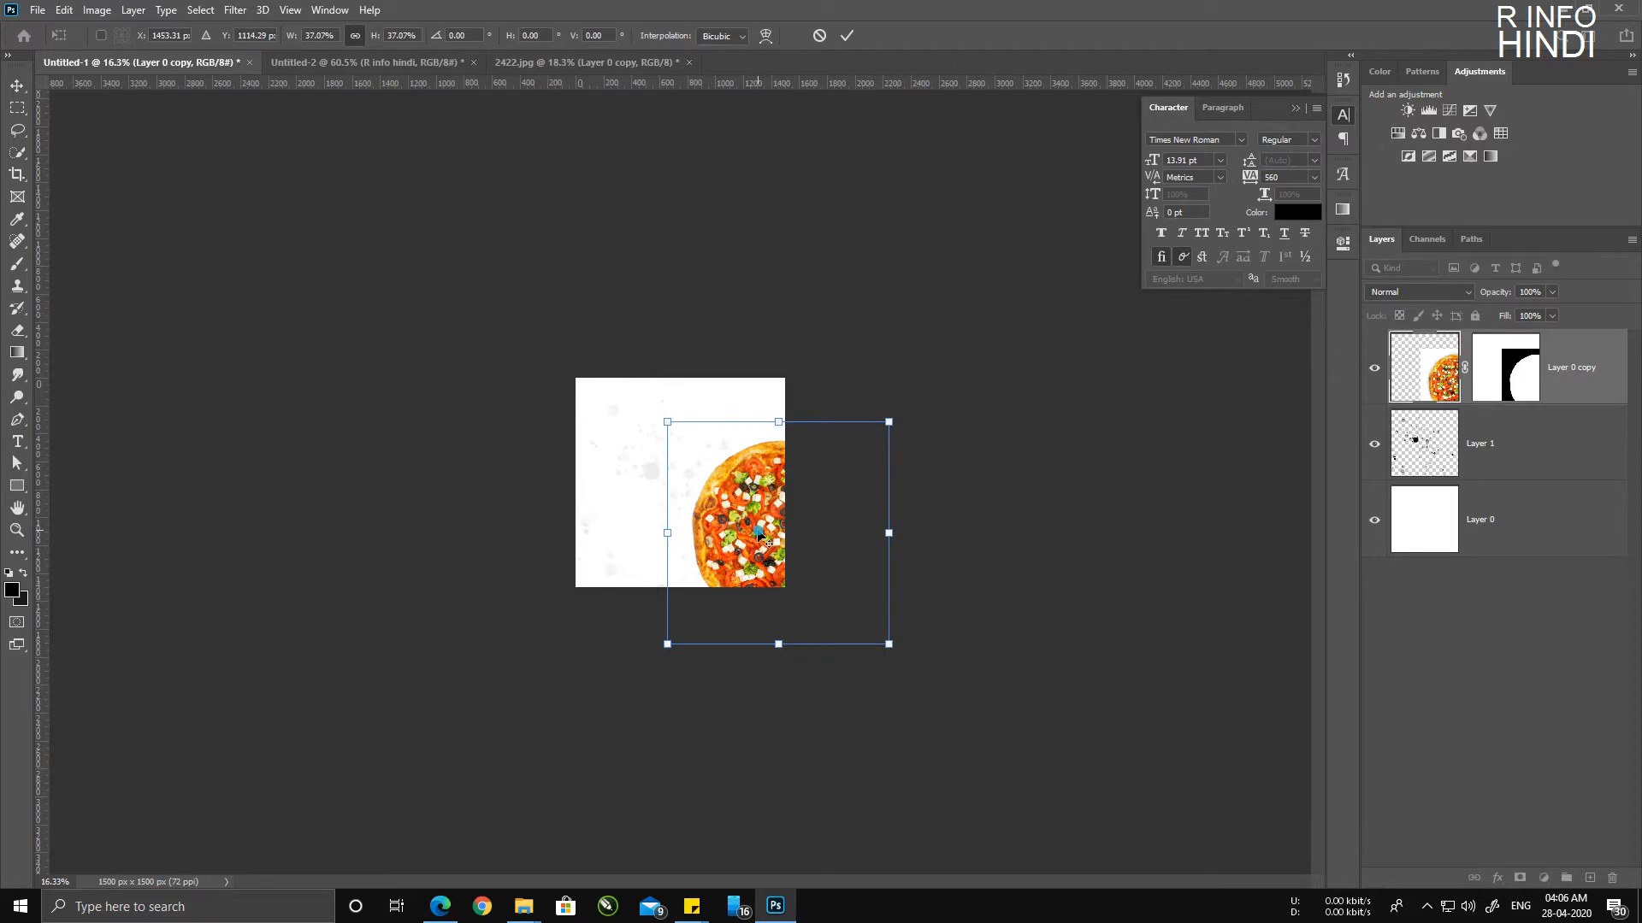
Step: Enlarge the pizza to 43.26% and place it partly beyond the canvas's right edge, spanning the canvas height
scroll(788, 423, "up", 2)
left_click_drag(861, 569, 806, 474)
key("alt")
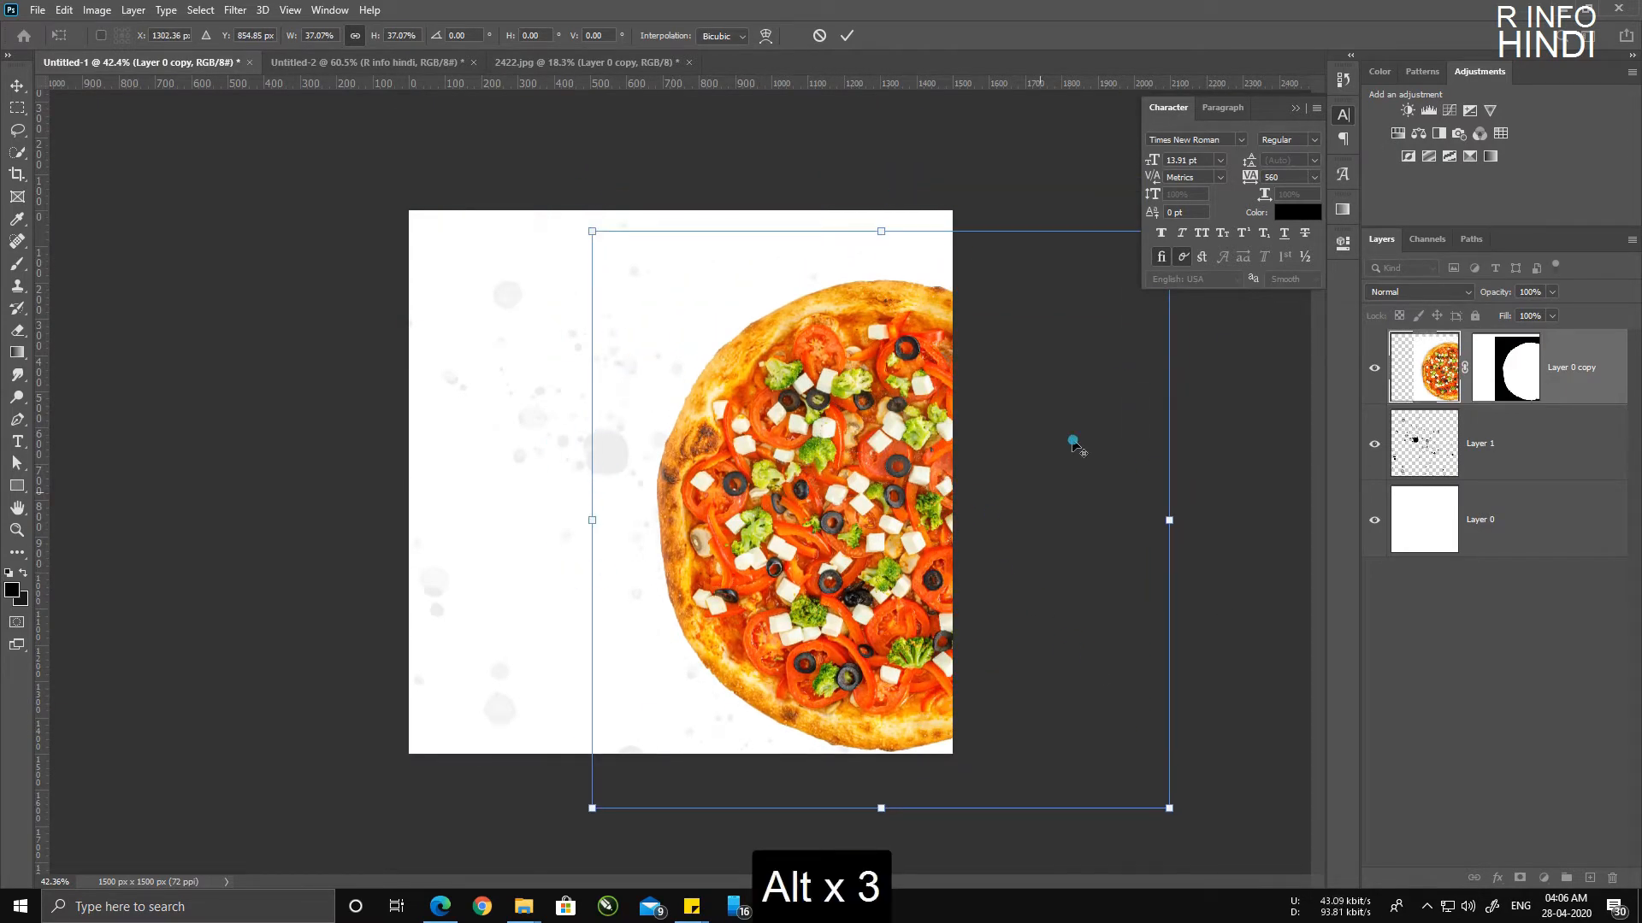
key("alt")
left_click(1294, 110)
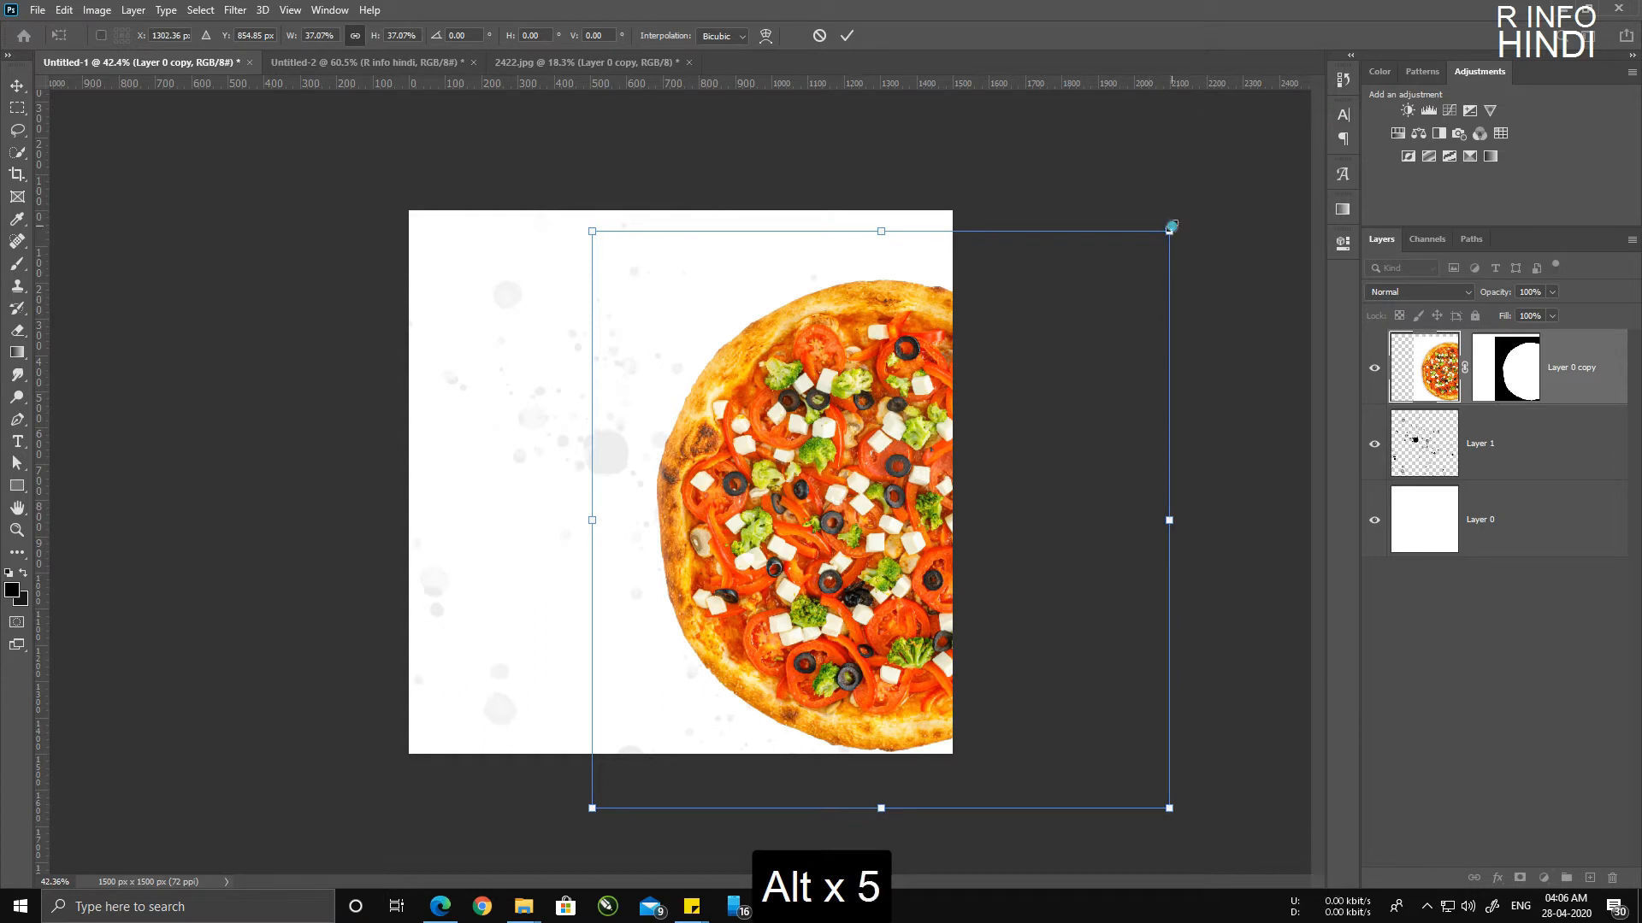
left_click_drag(1172, 229, 1264, 138)
left_click_drag(889, 453, 802, 494)
key("Return")
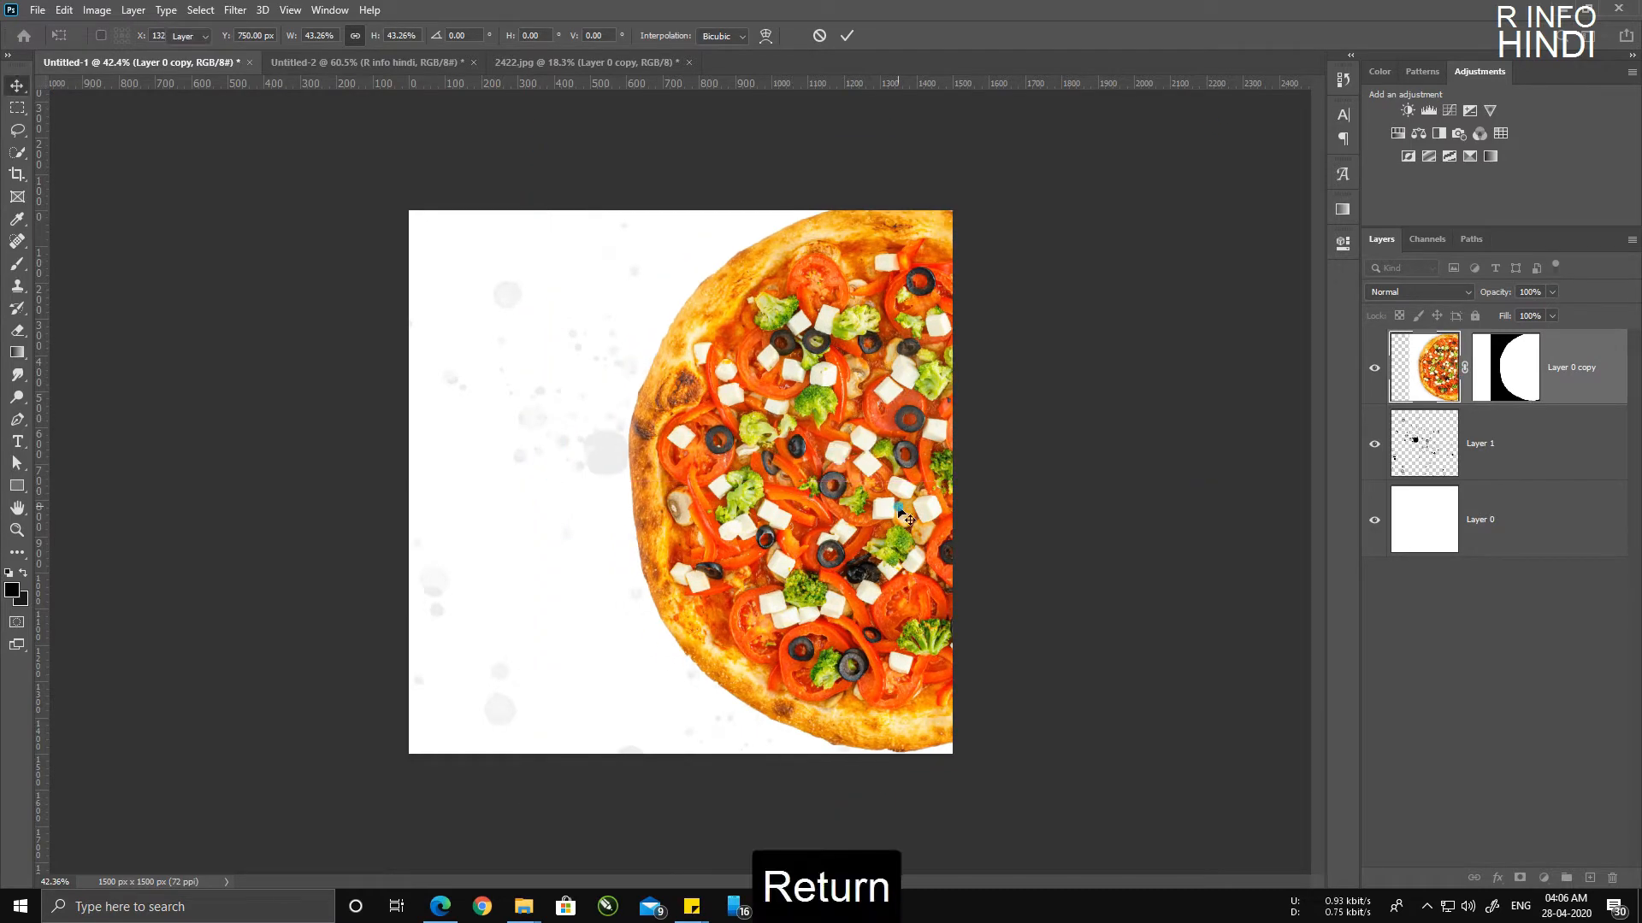
Step: Add an empty layer above the masked pizza layer and merge the two into a single layer
scroll(447, 413, "up", 3)
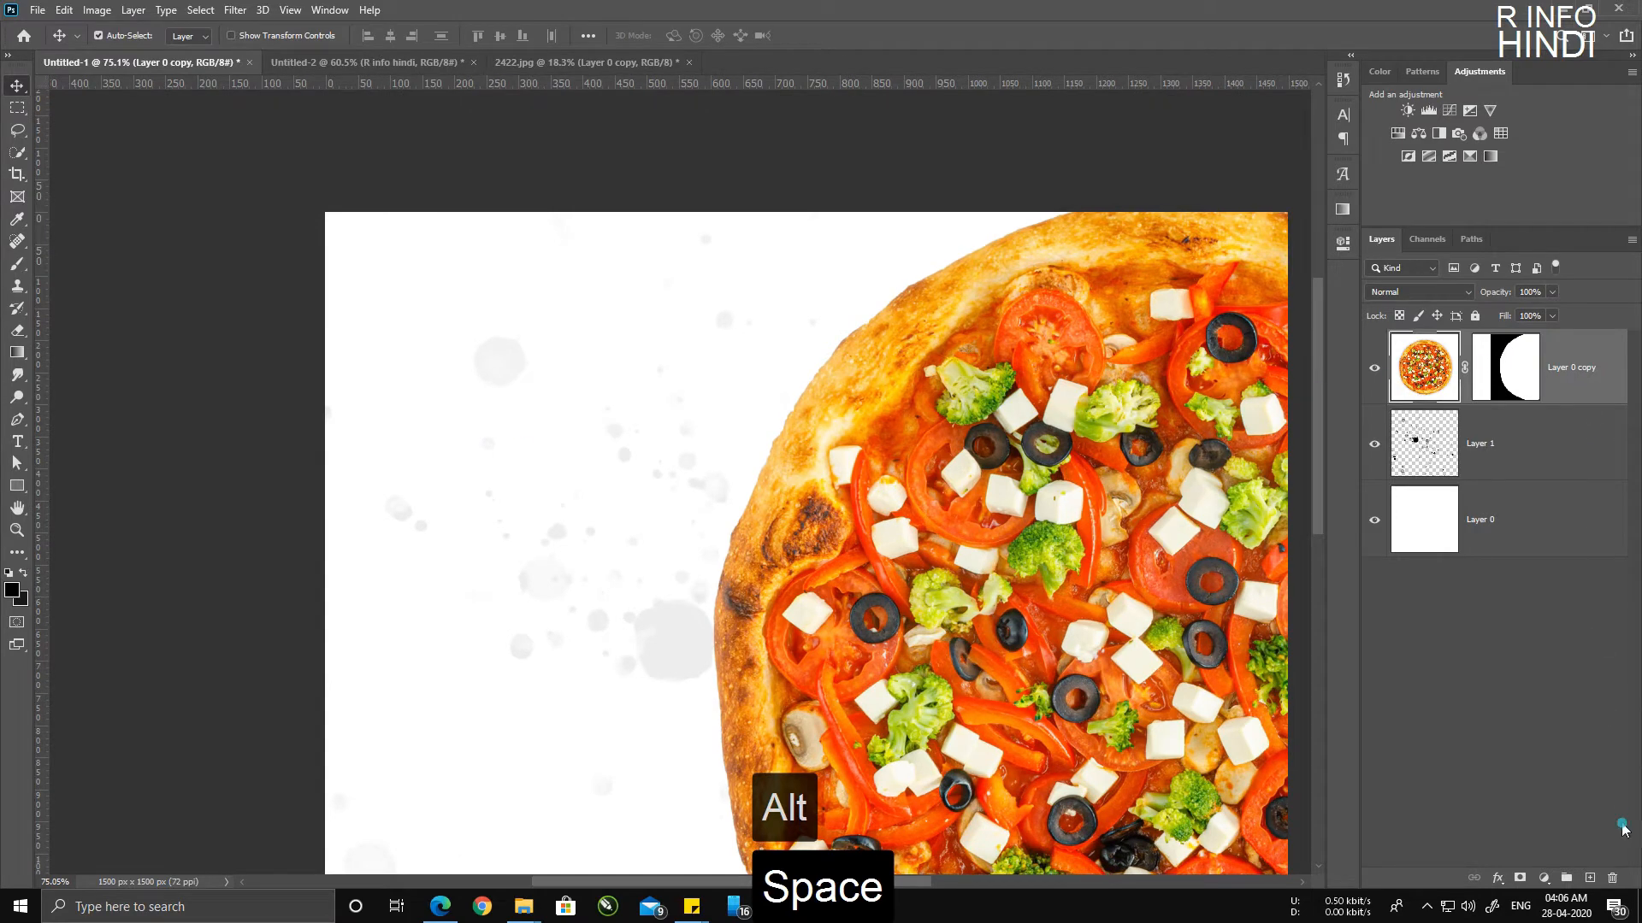
left_click(1589, 879)
left_click(1549, 459, "shift")
right_click(1563, 378)
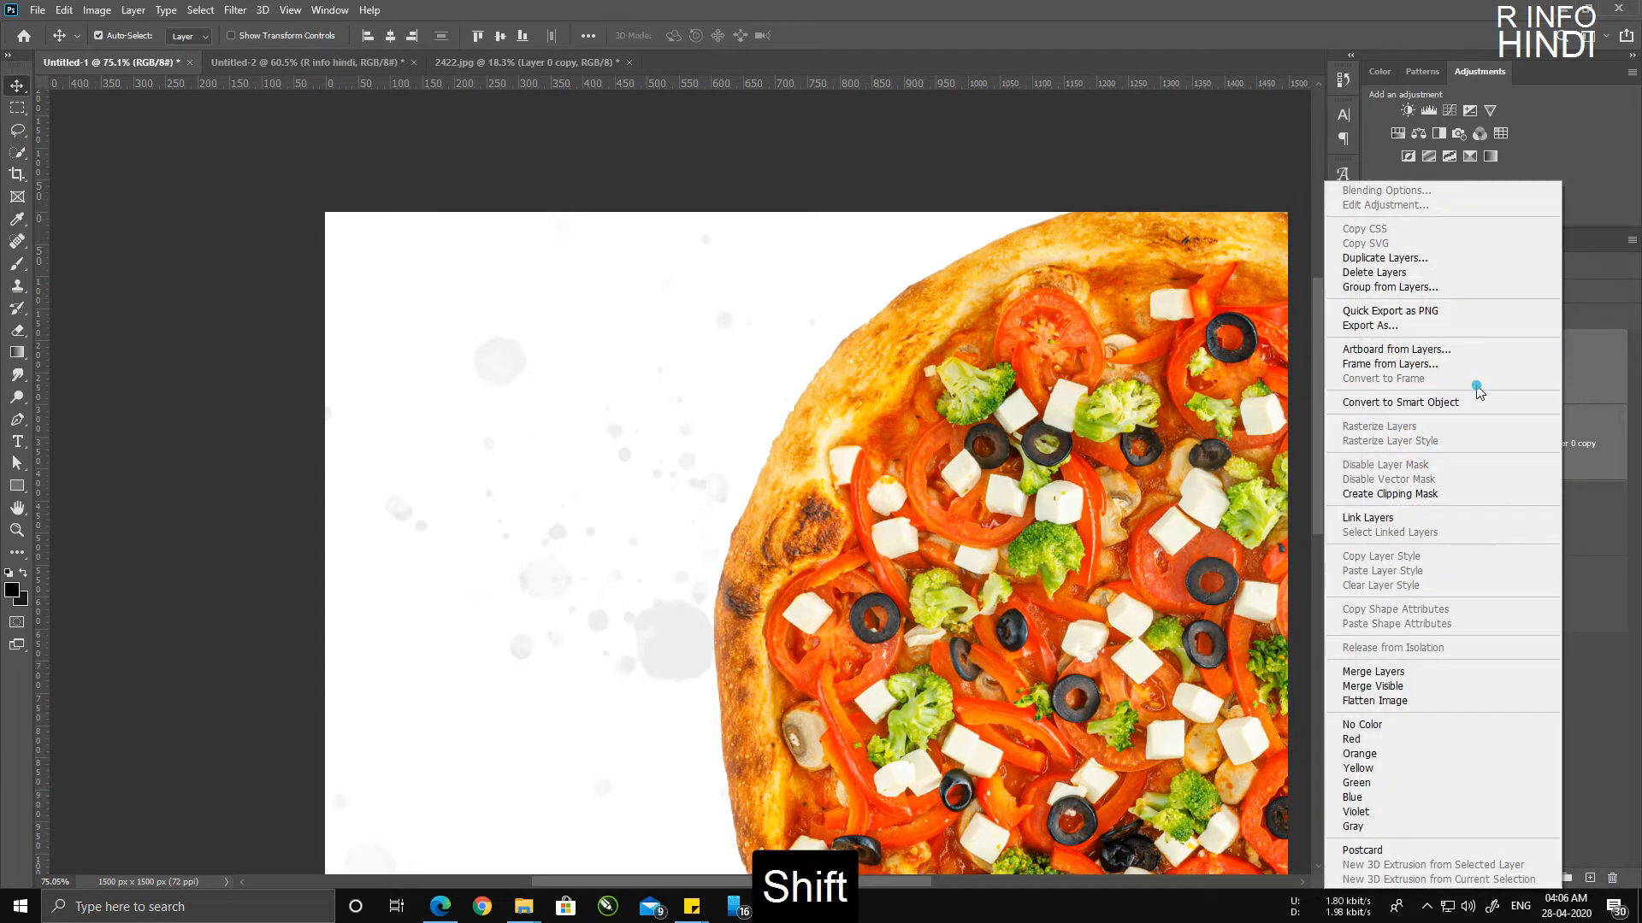
left_click(1403, 671)
Step: Apply a Bevel & Emboss layer style to the merged pizza layer
right_click(1426, 368)
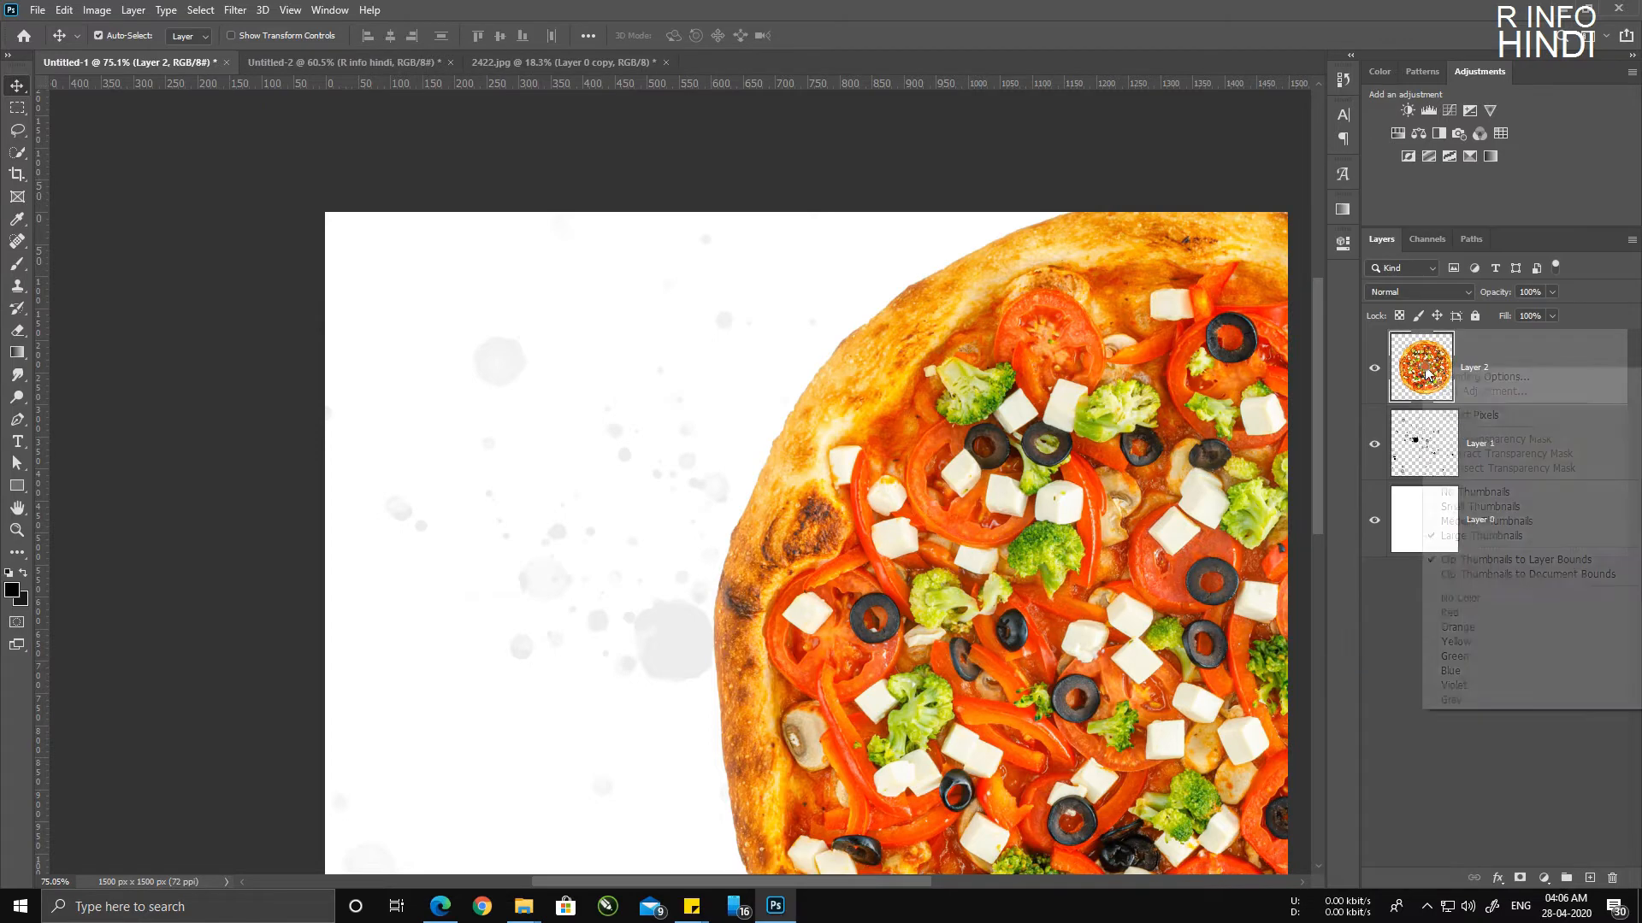
left_click(1475, 376)
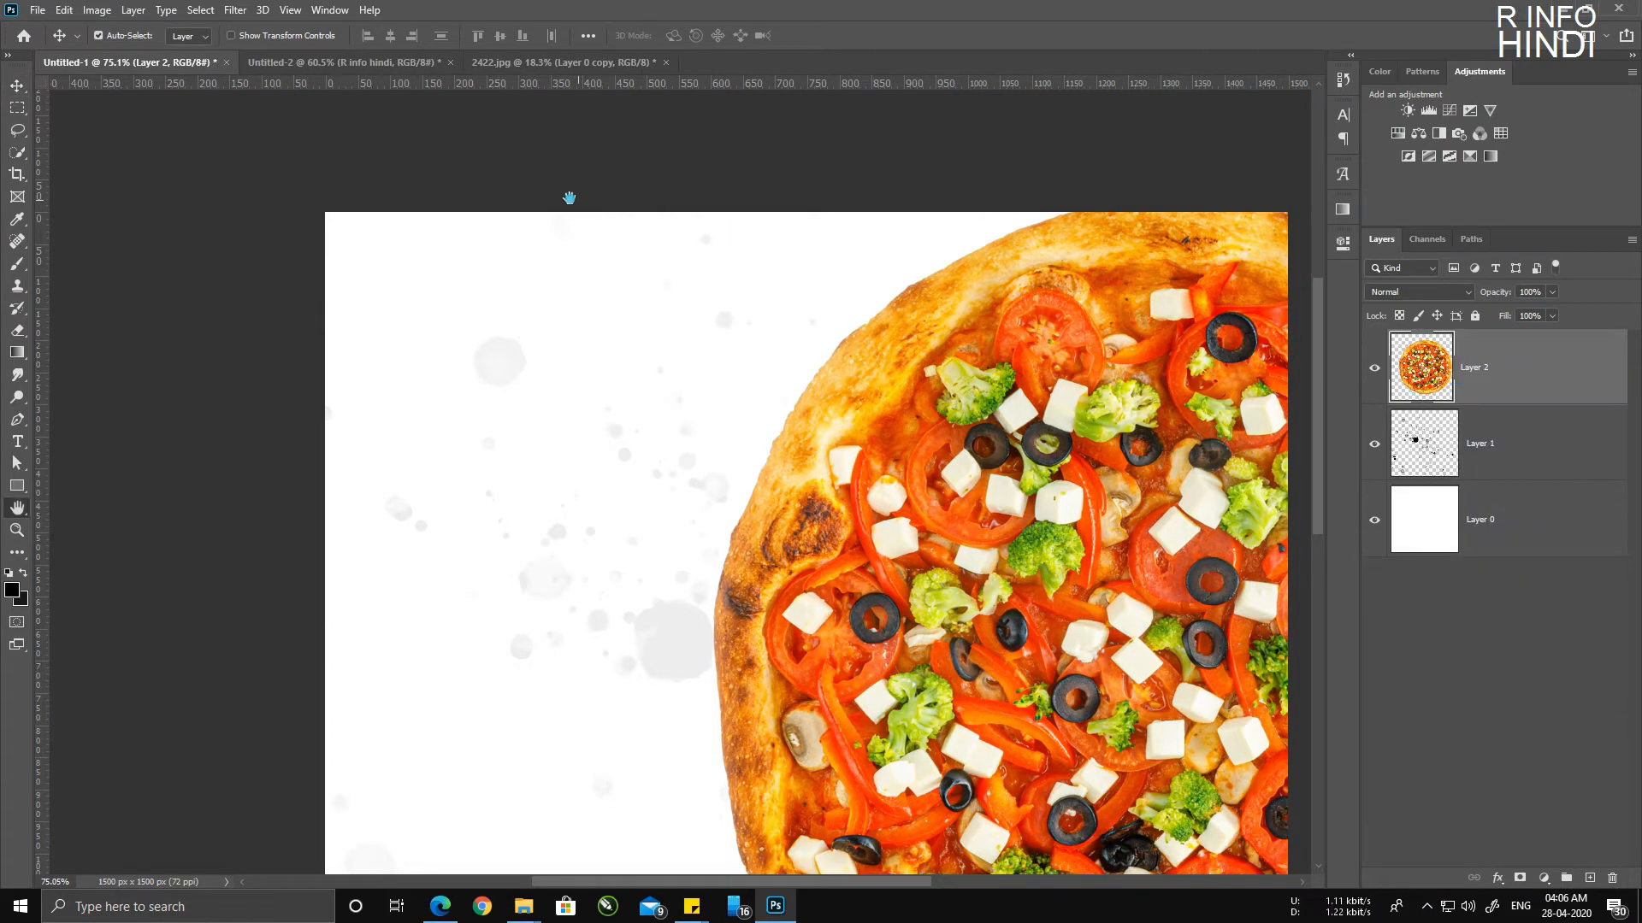
left_click(1010, 301)
key("space")
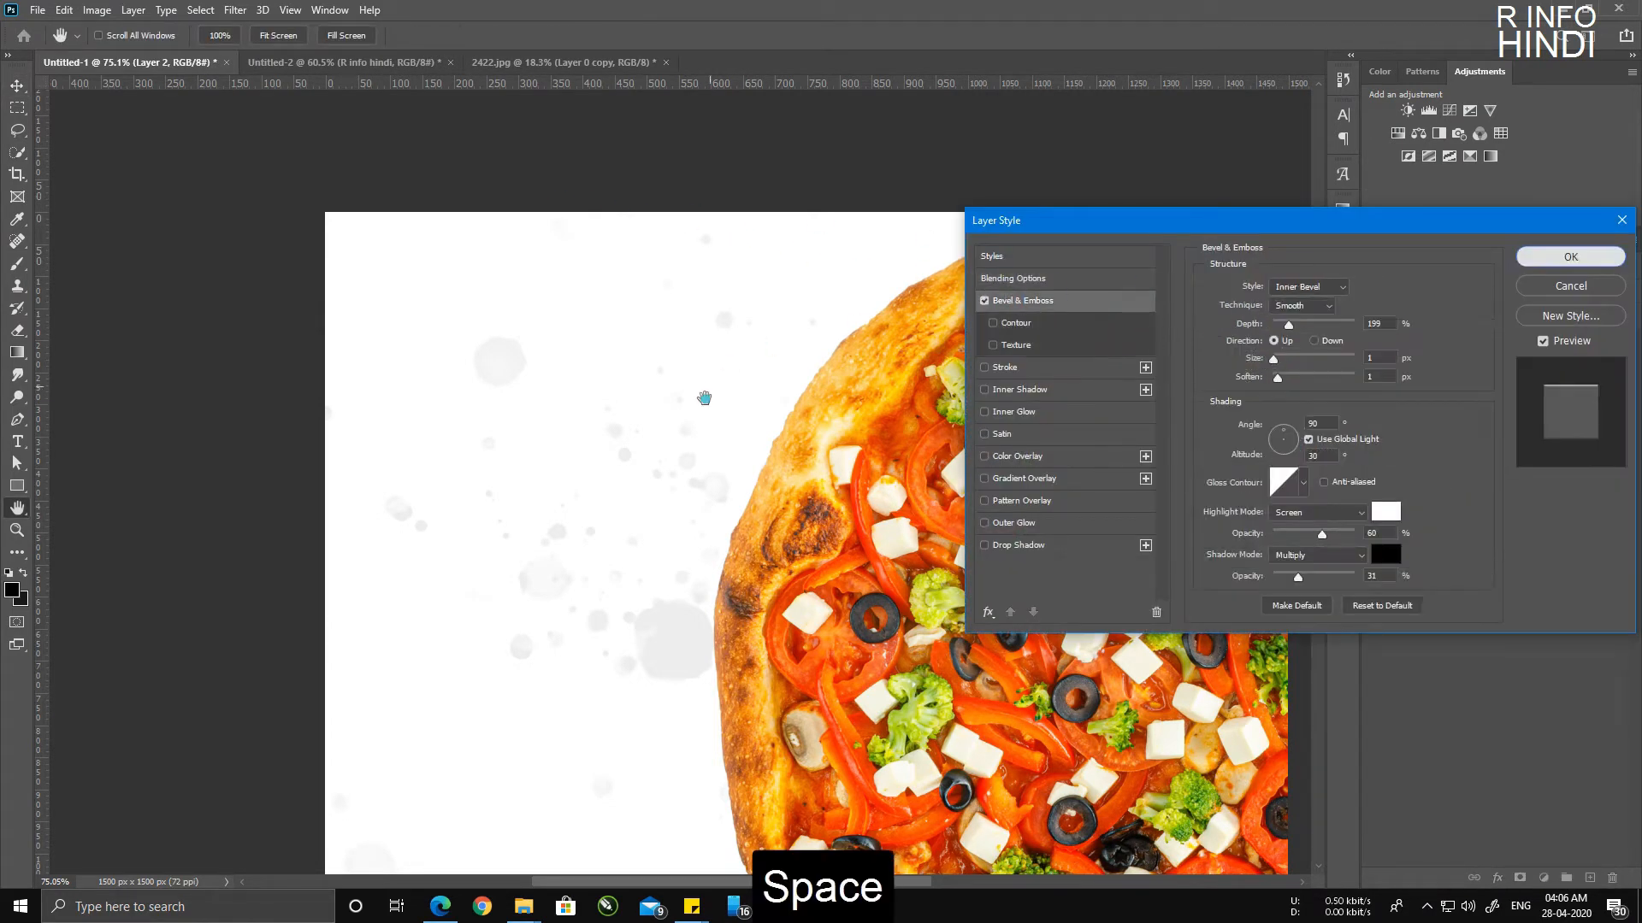
left_click(1571, 257)
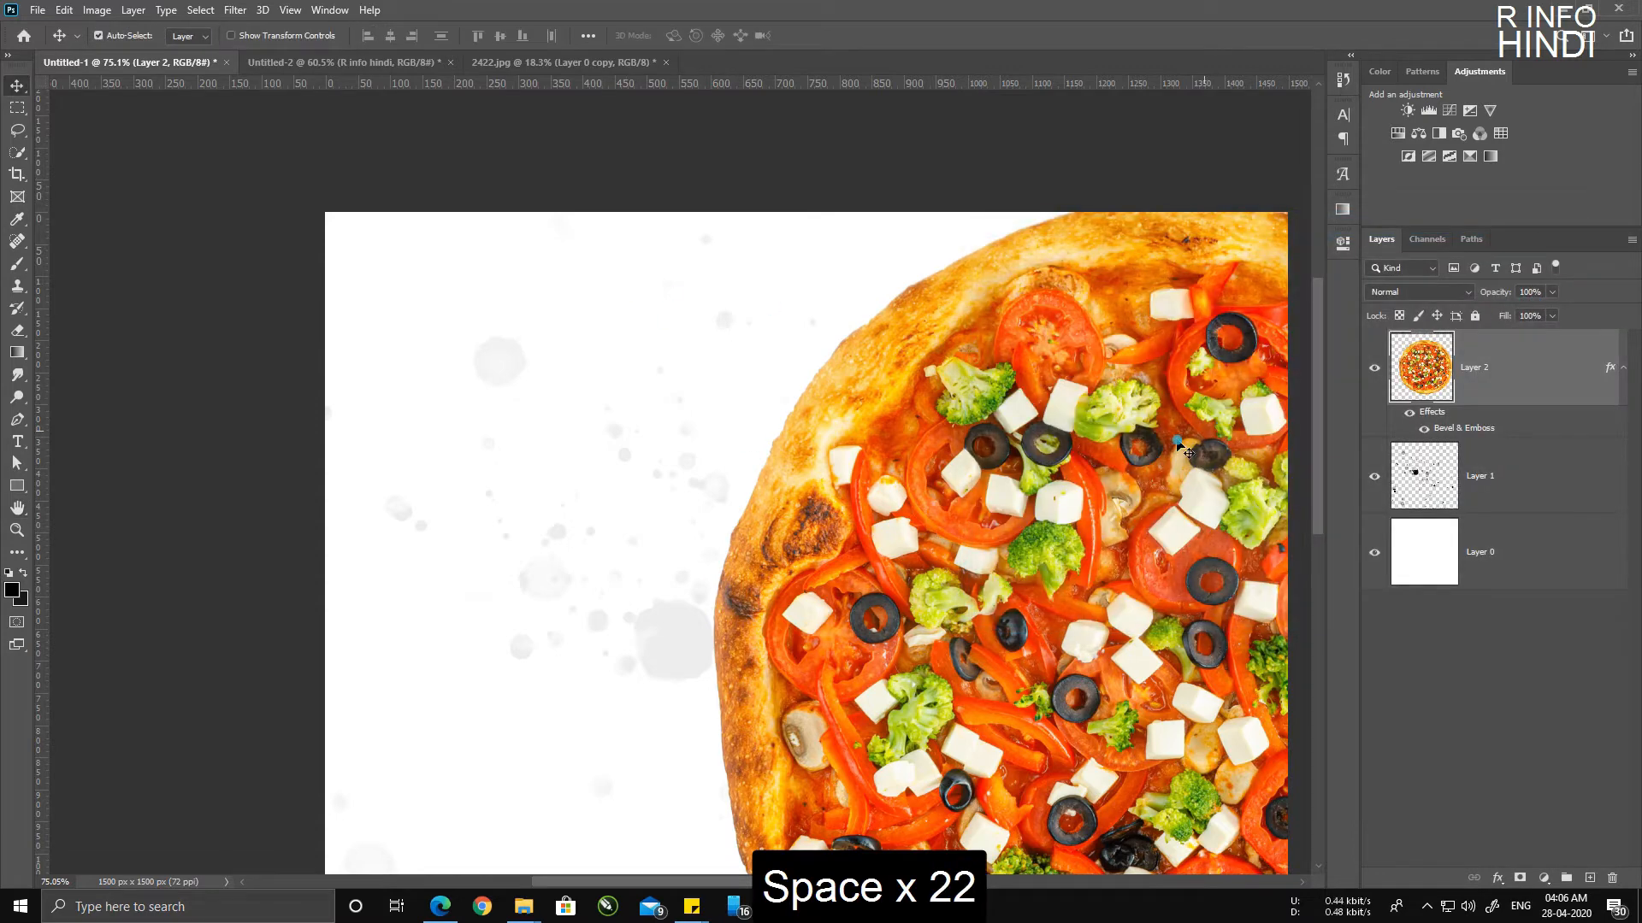
Step: Reopen the pizza layer's style settings and turn off Bevel & Emboss
left_click_drag(1067, 541, 784, 340)
scroll(778, 333, "down", 4)
scroll(778, 334, "up", 1)
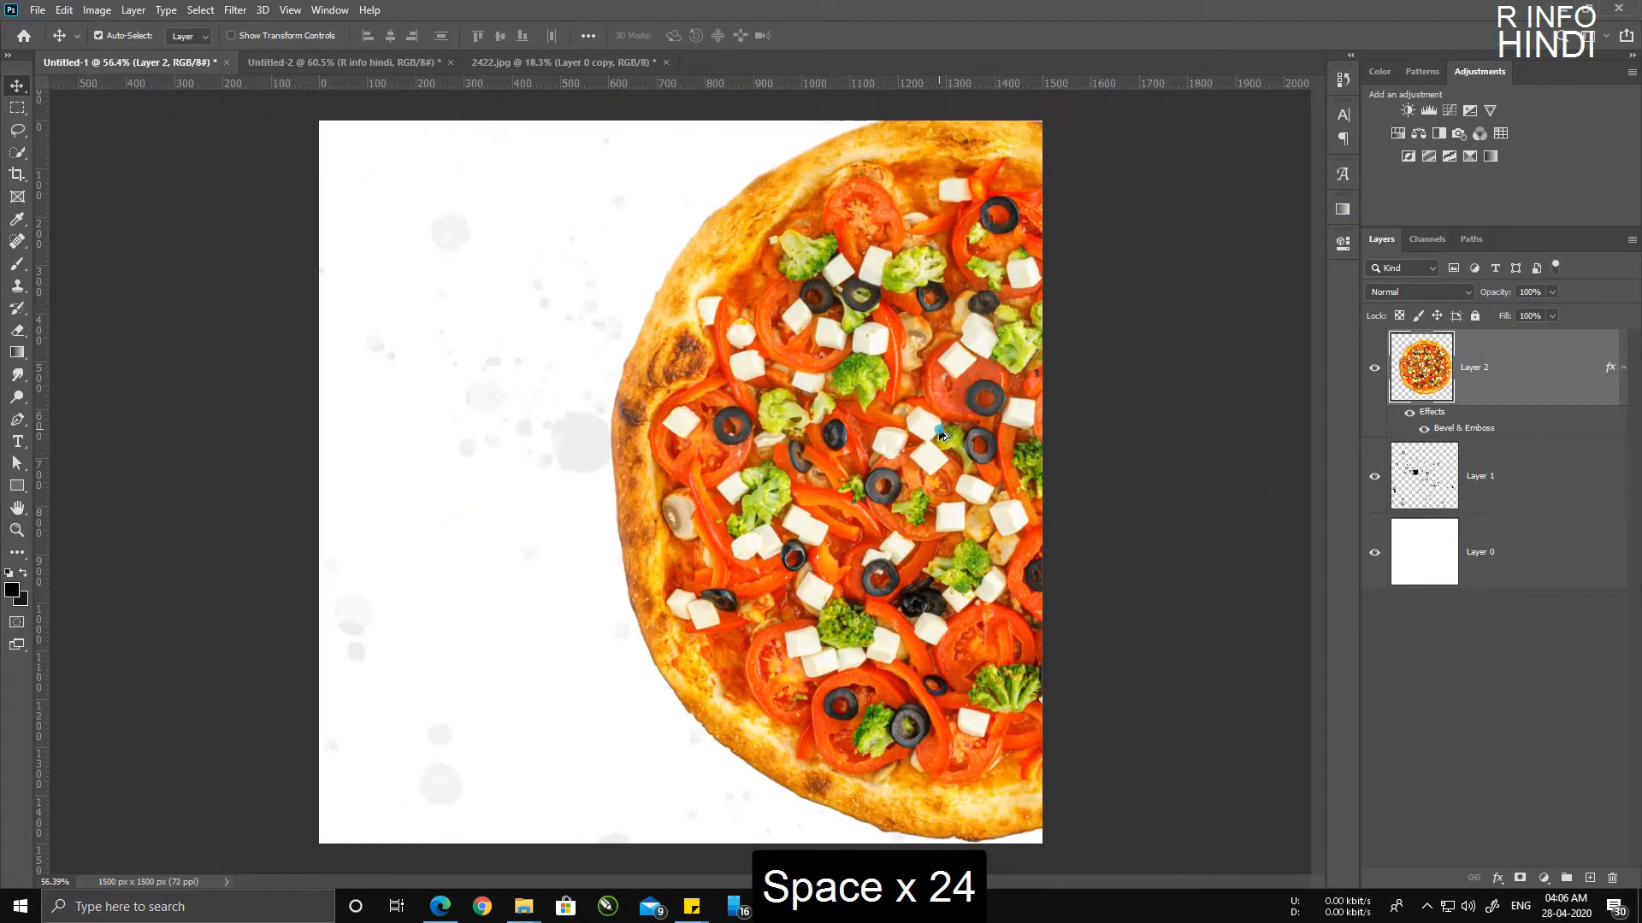
double_click(1419, 363)
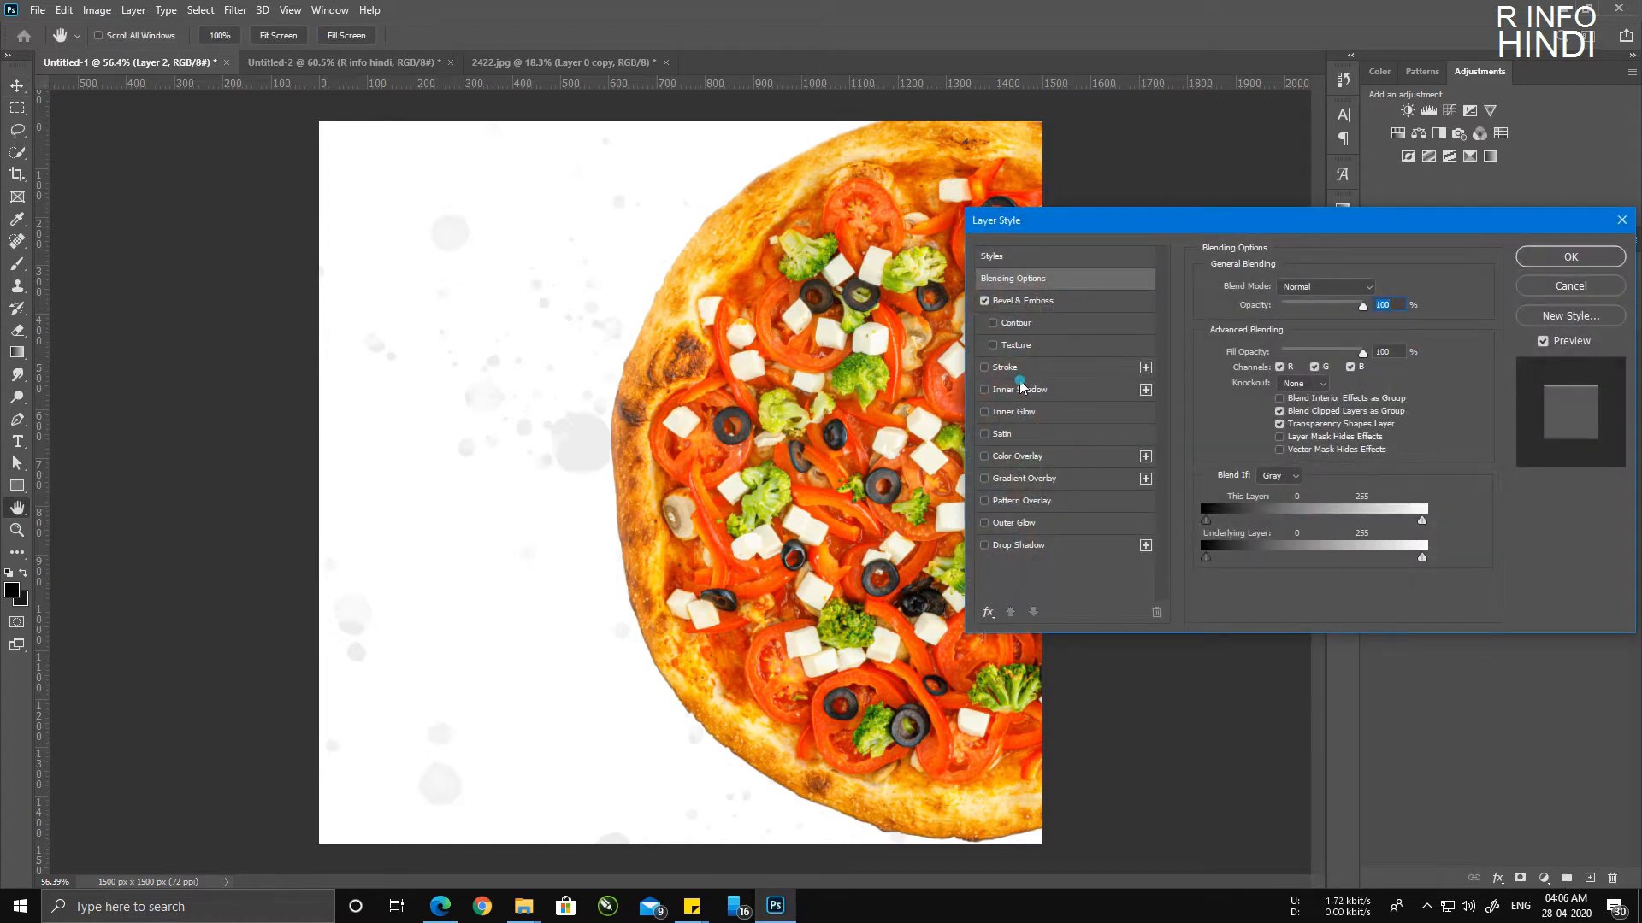
left_click(1021, 302)
left_click(985, 301)
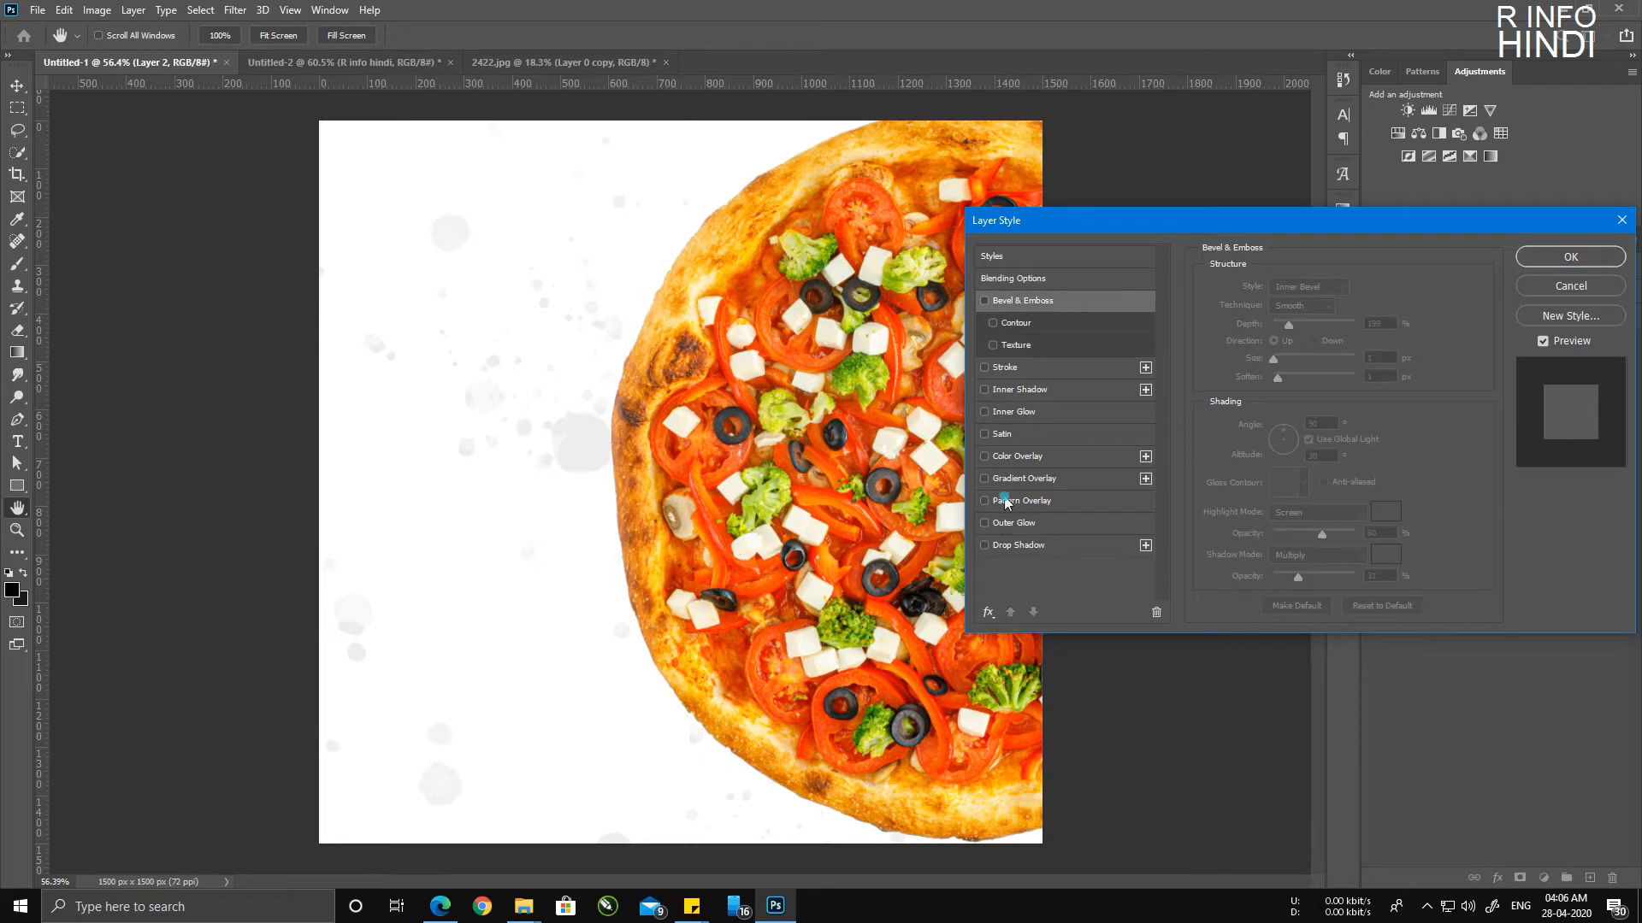
Step: Enable a black Drop Shadow on the pizza with 55% opacity, 21 px distance, 36% spread and 68 px size
left_click(985, 545)
left_click(1017, 546)
mouse_move(1308, 313)
left_mouse_down()
mouse_move(1349, 316)
mouse_move(1311, 313)
left_mouse_up()
left_click_drag(1270, 364, 1292, 411)
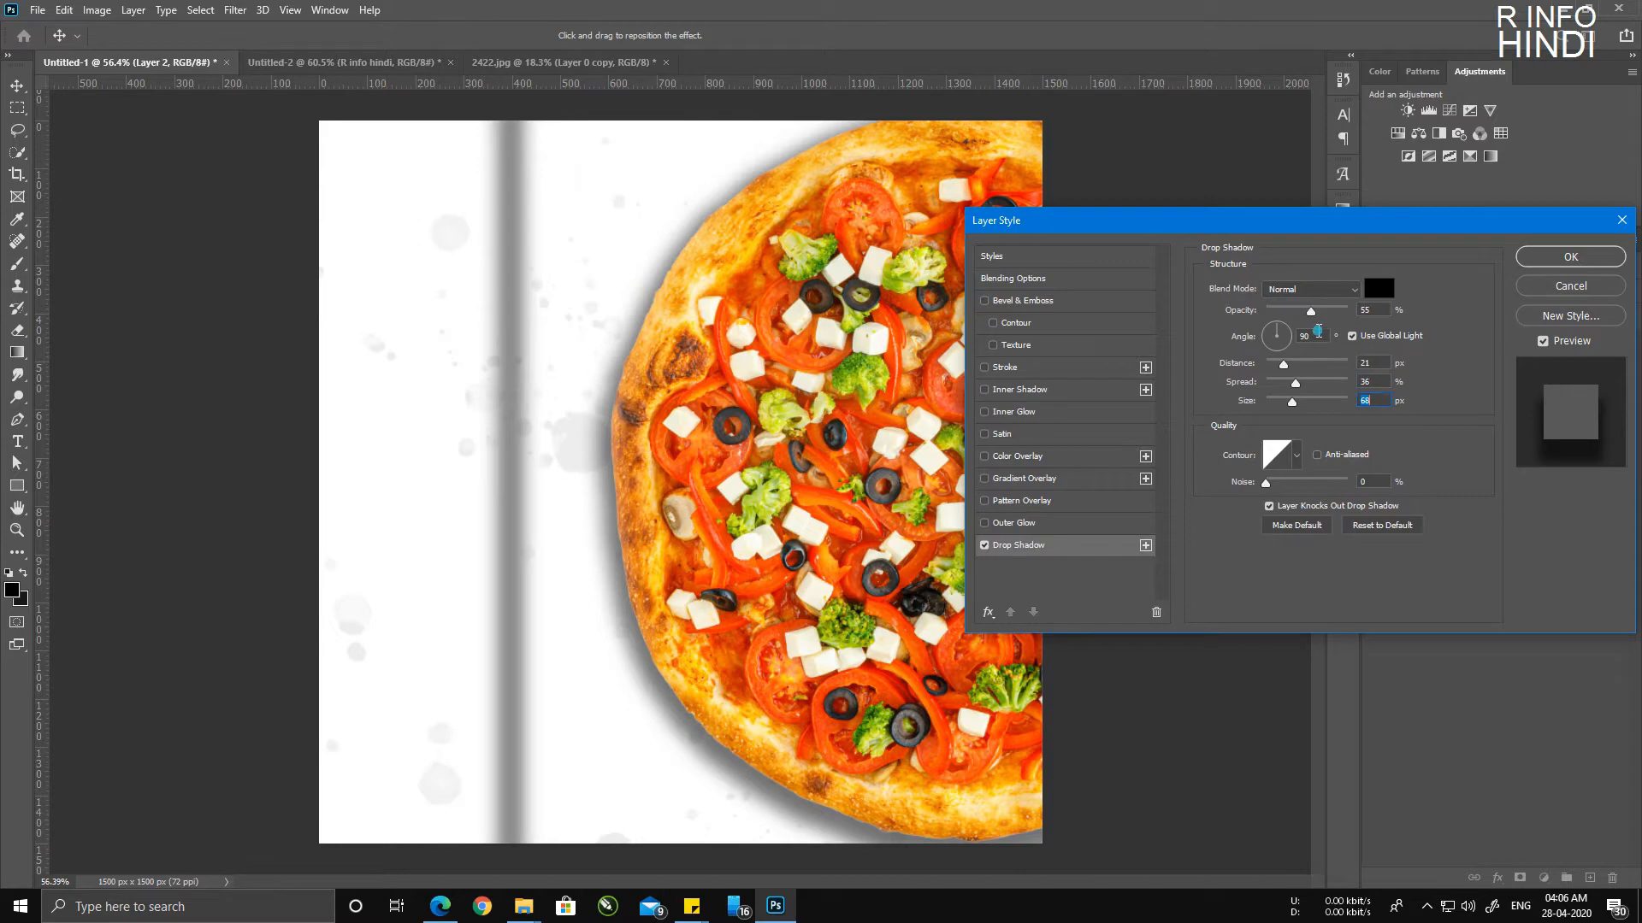
Step: Lower the drop shadow's opacity, shift it to a 104° angle and 28 px distance, and apply the style
left_click_drag(1315, 320, 1299, 324)
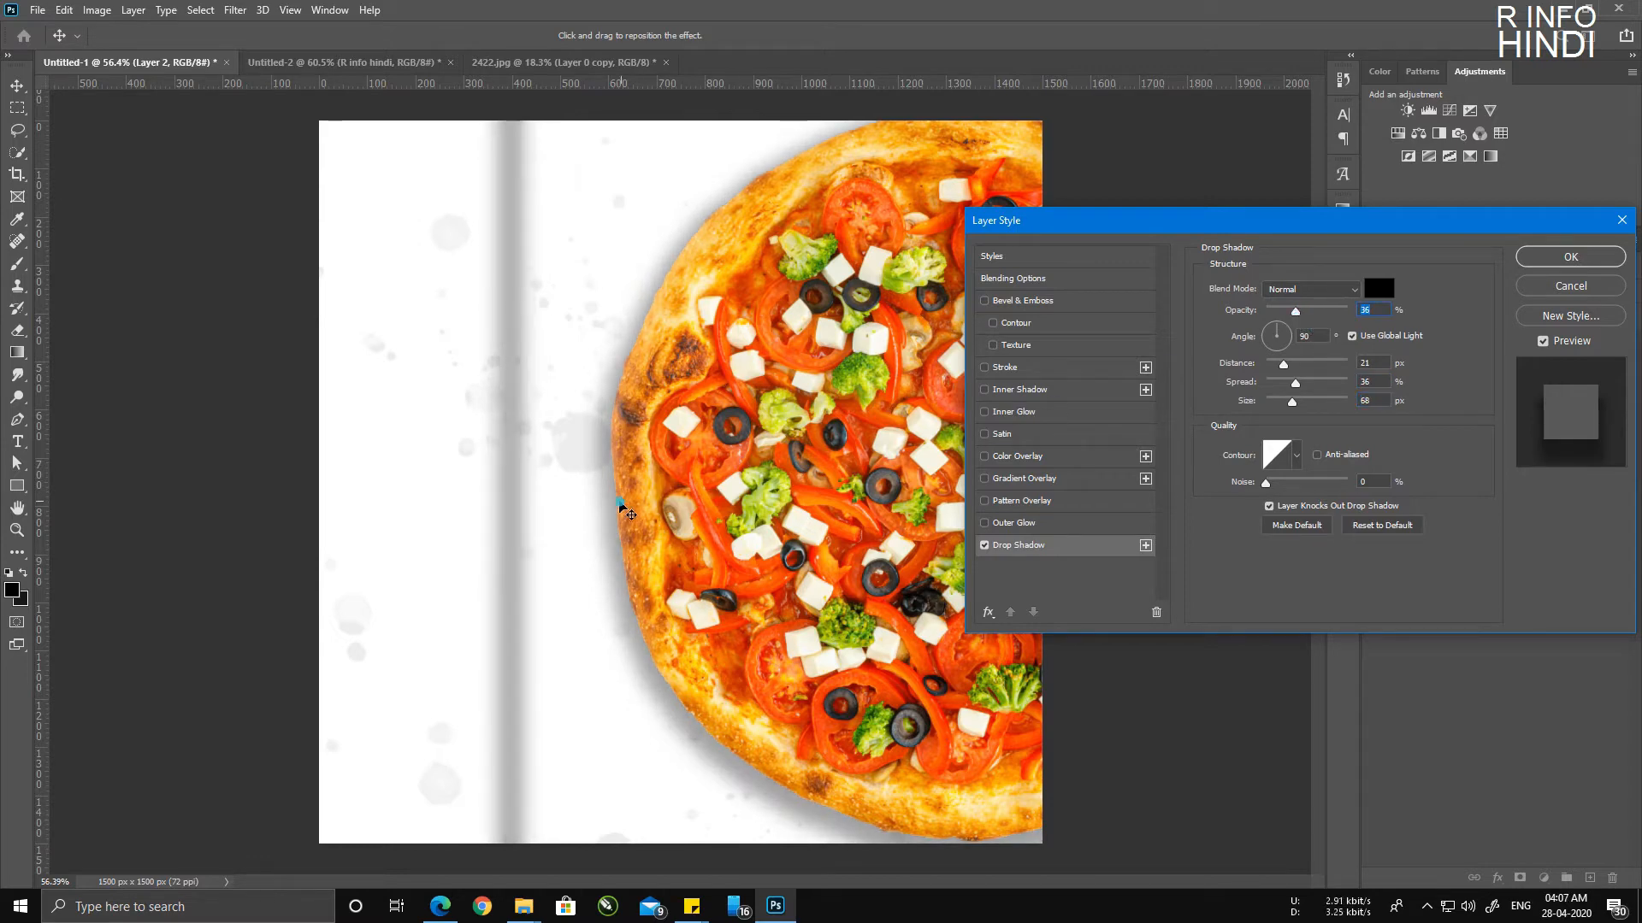
left_click_drag(619, 503, 615, 507)
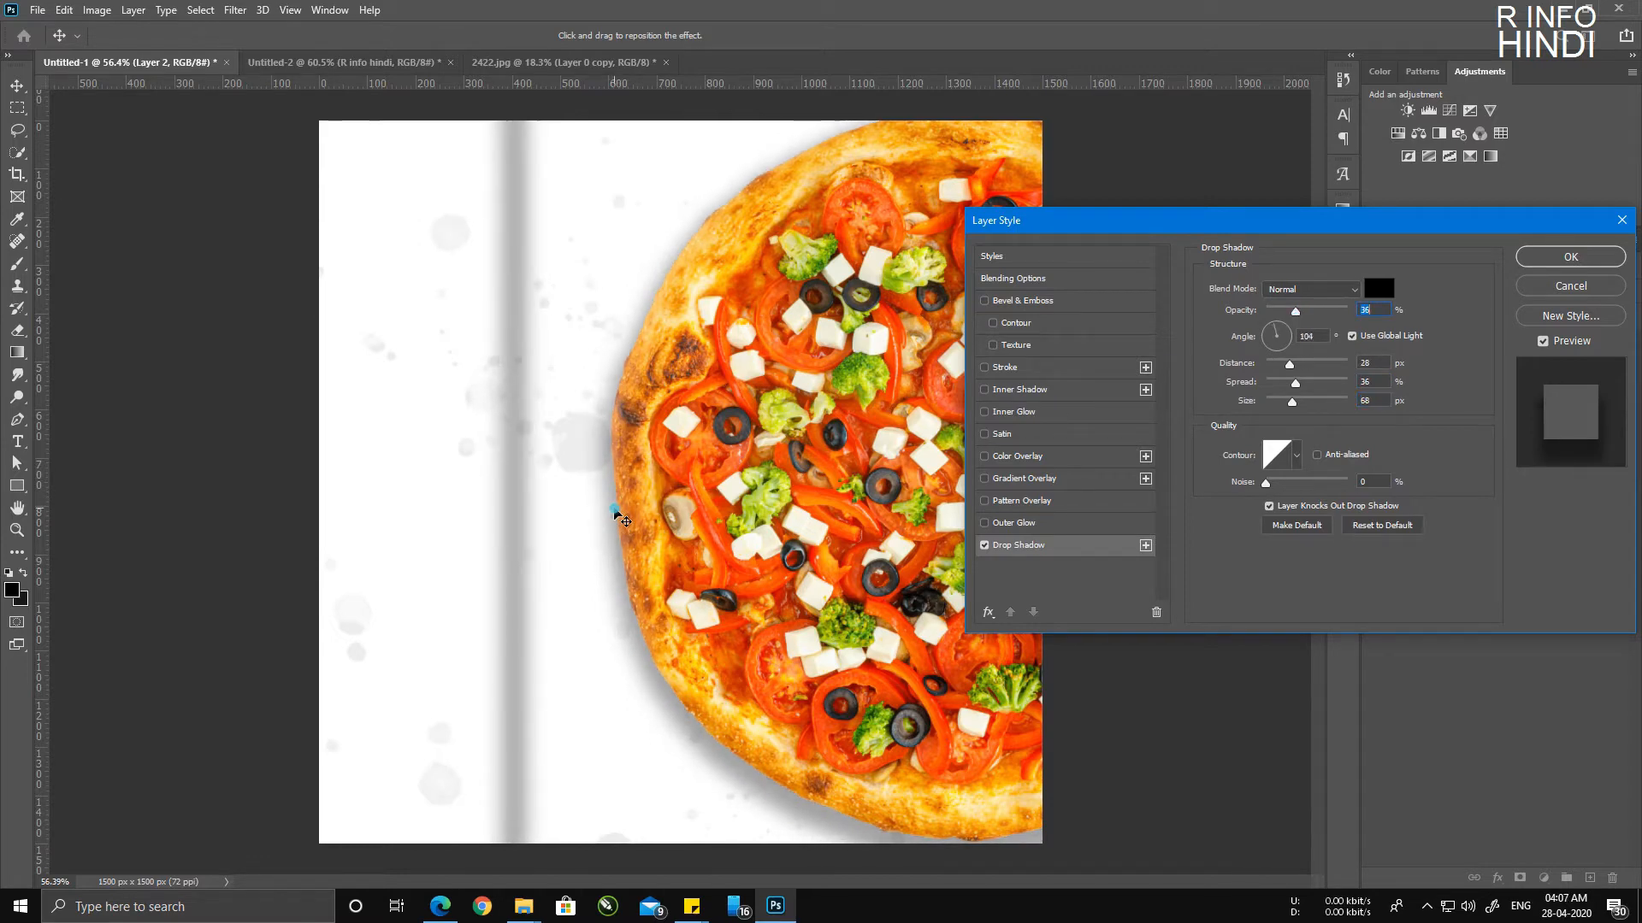
left_click_drag(1295, 319, 1292, 318)
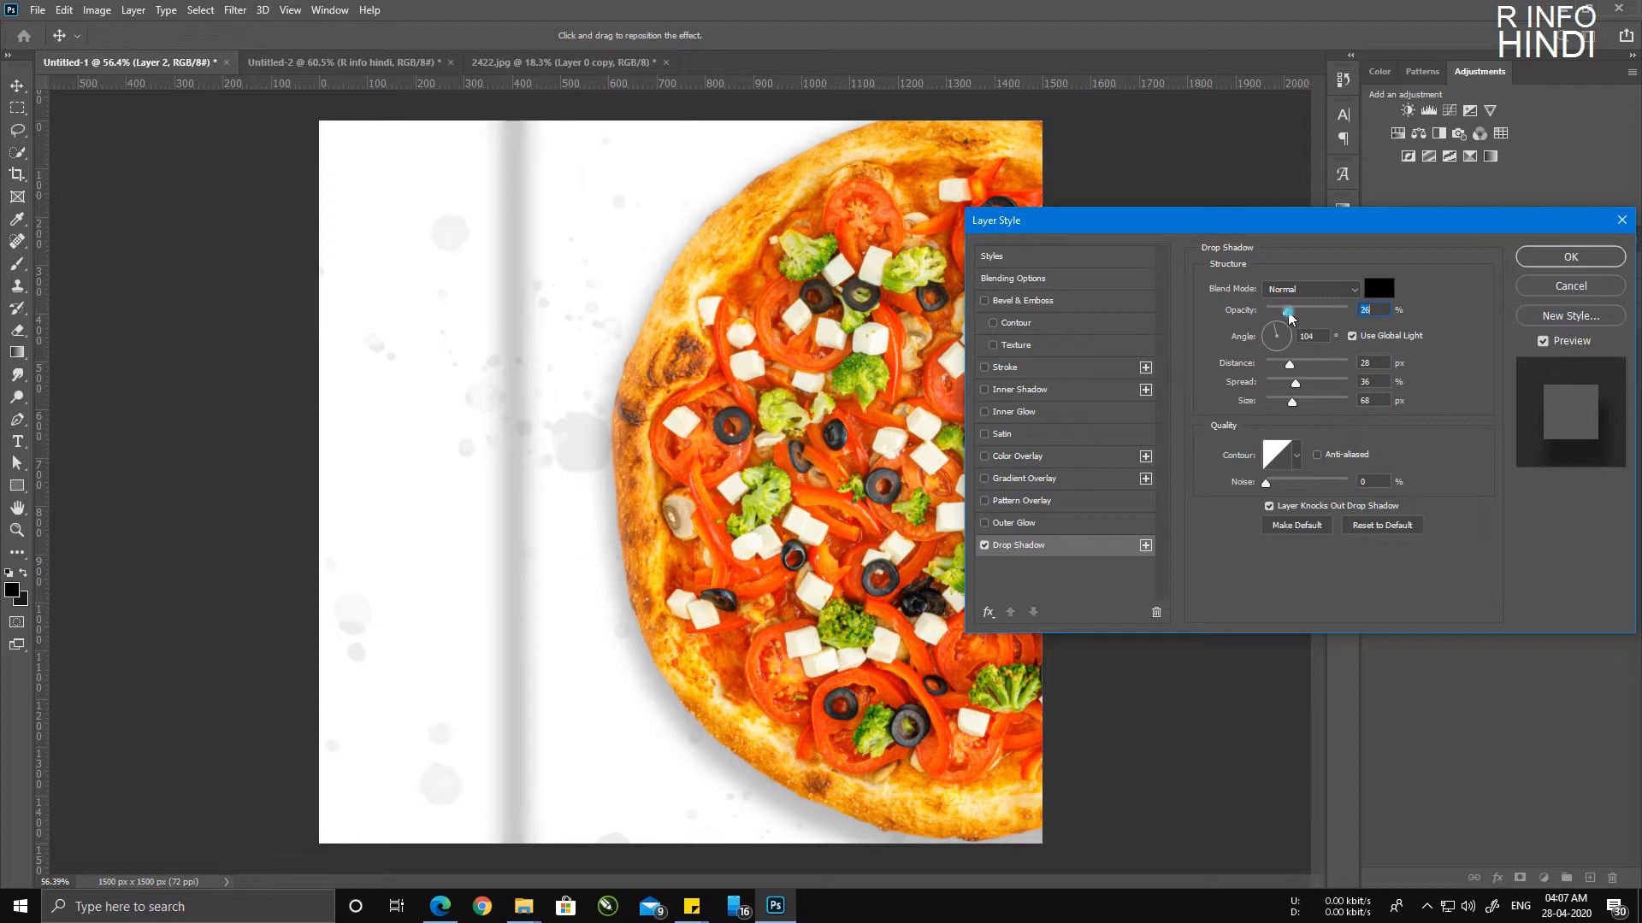
left_click(1552, 259)
Step: Erase the stray vertical shadow strip beside the pizza on Layer 2 with an eraser of about 300 px
scroll(1451, 395, "down", 4)
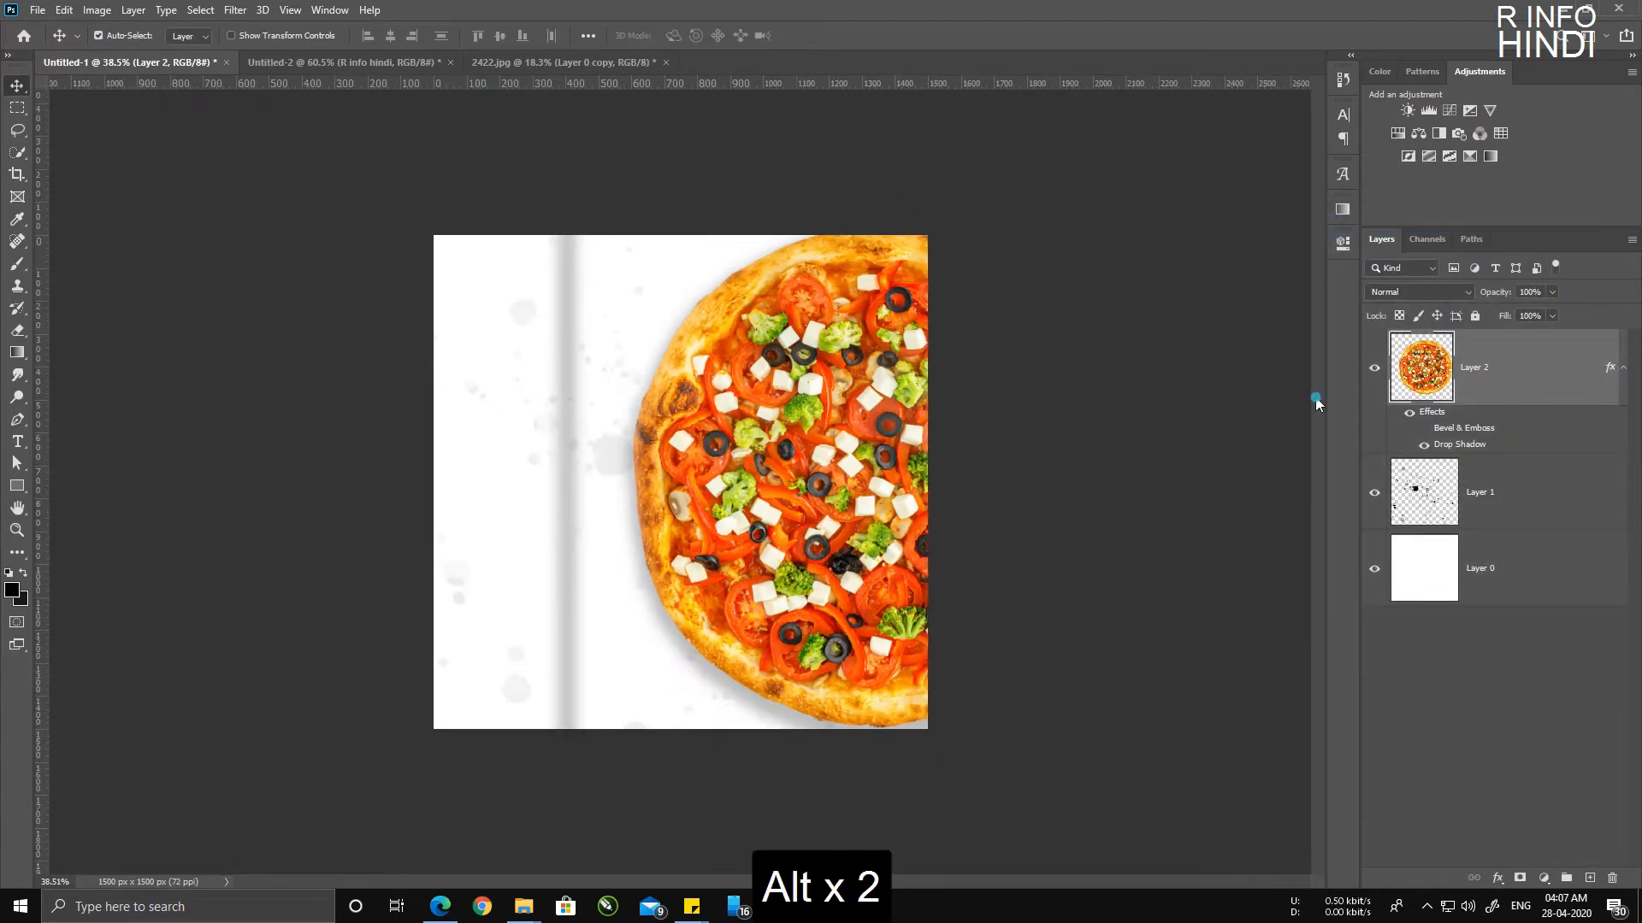
scroll(646, 405, "up", 2)
left_click(20, 337)
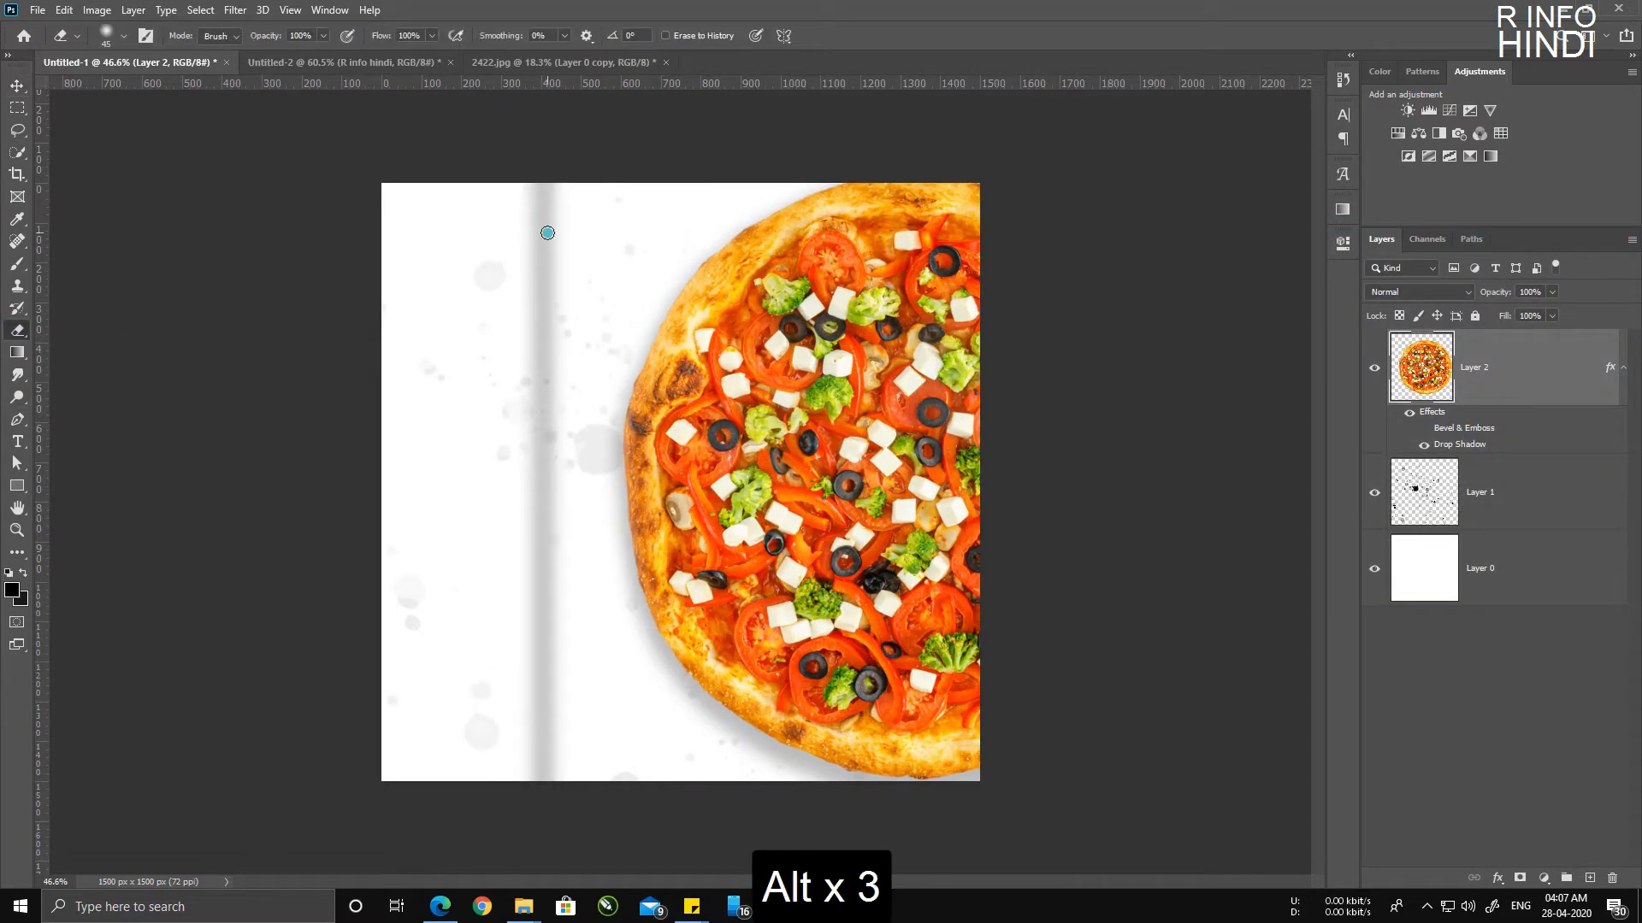
key("bracketright")
key("bracketright")
key("bracketright")
key("bracketright")
key("bracketright")
key("bracketright")
key("bracketright")
key("bracketright")
key("bracketright")
key("bracketright")
key("bracketright")
key("bracketright")
key("bracketright")
key("bracketright")
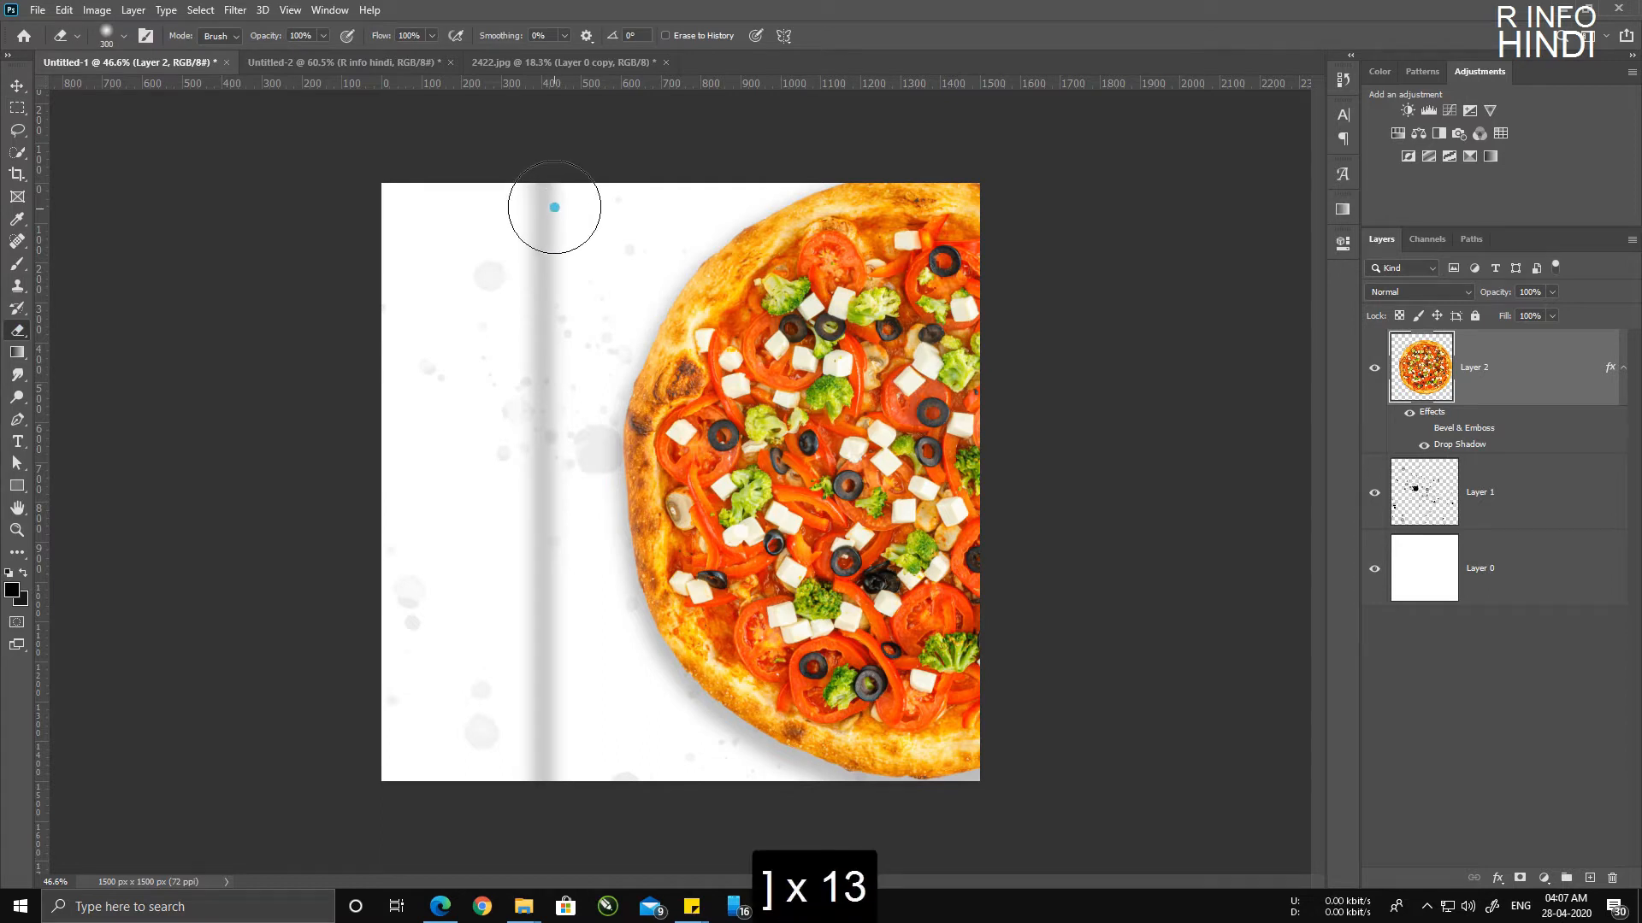
key("bracketleft")
mouse_move(547, 174)
left_mouse_down()
mouse_move(505, 795)
mouse_move(535, 518)
mouse_move(517, 405)
mouse_move(502, 781)
left_mouse_up()
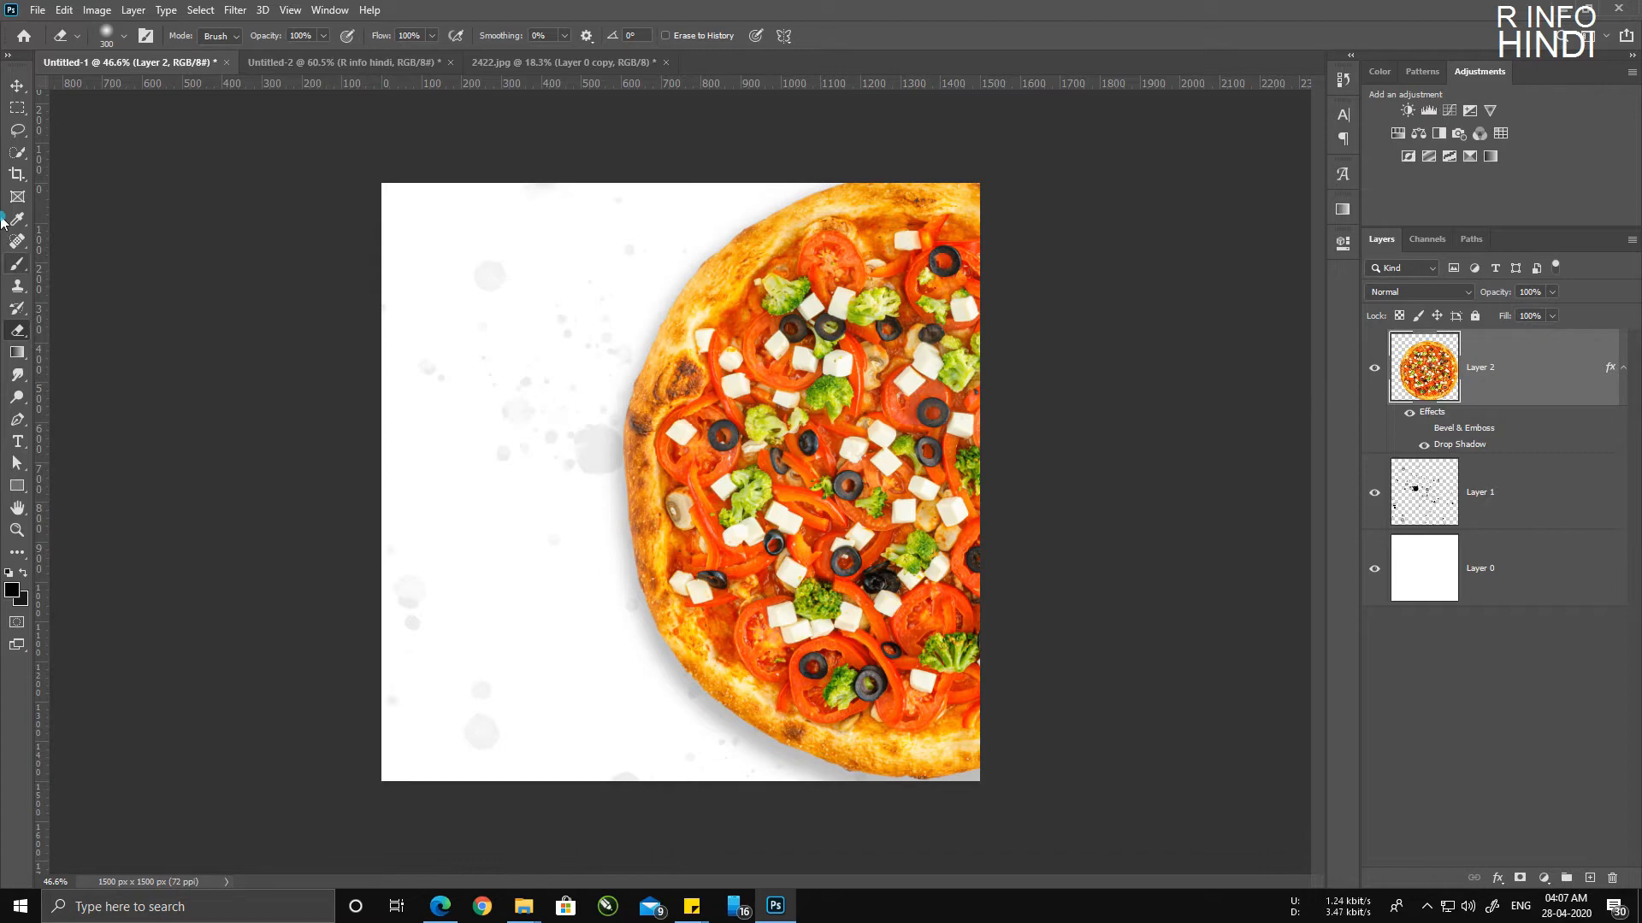
left_click(17, 86)
scroll(761, 459, "up", 1)
left_click(840, 445)
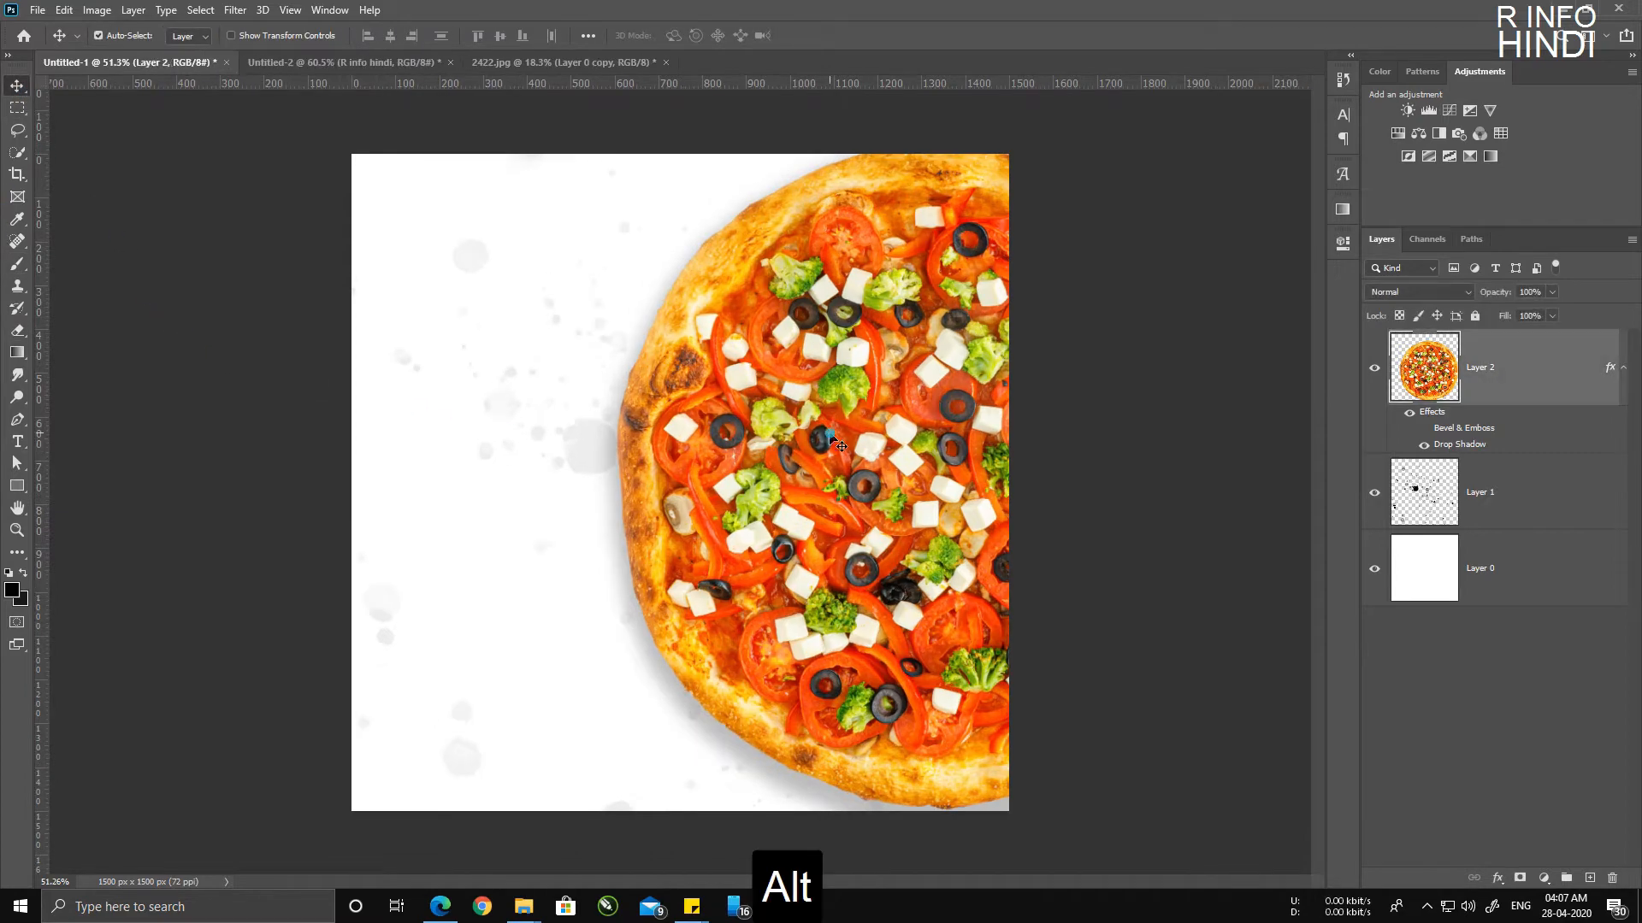
Step: Switch to the Brush tool with the KYLE Bonus Chunky Charcoal preset, undoing any test dab
left_click(28, 269)
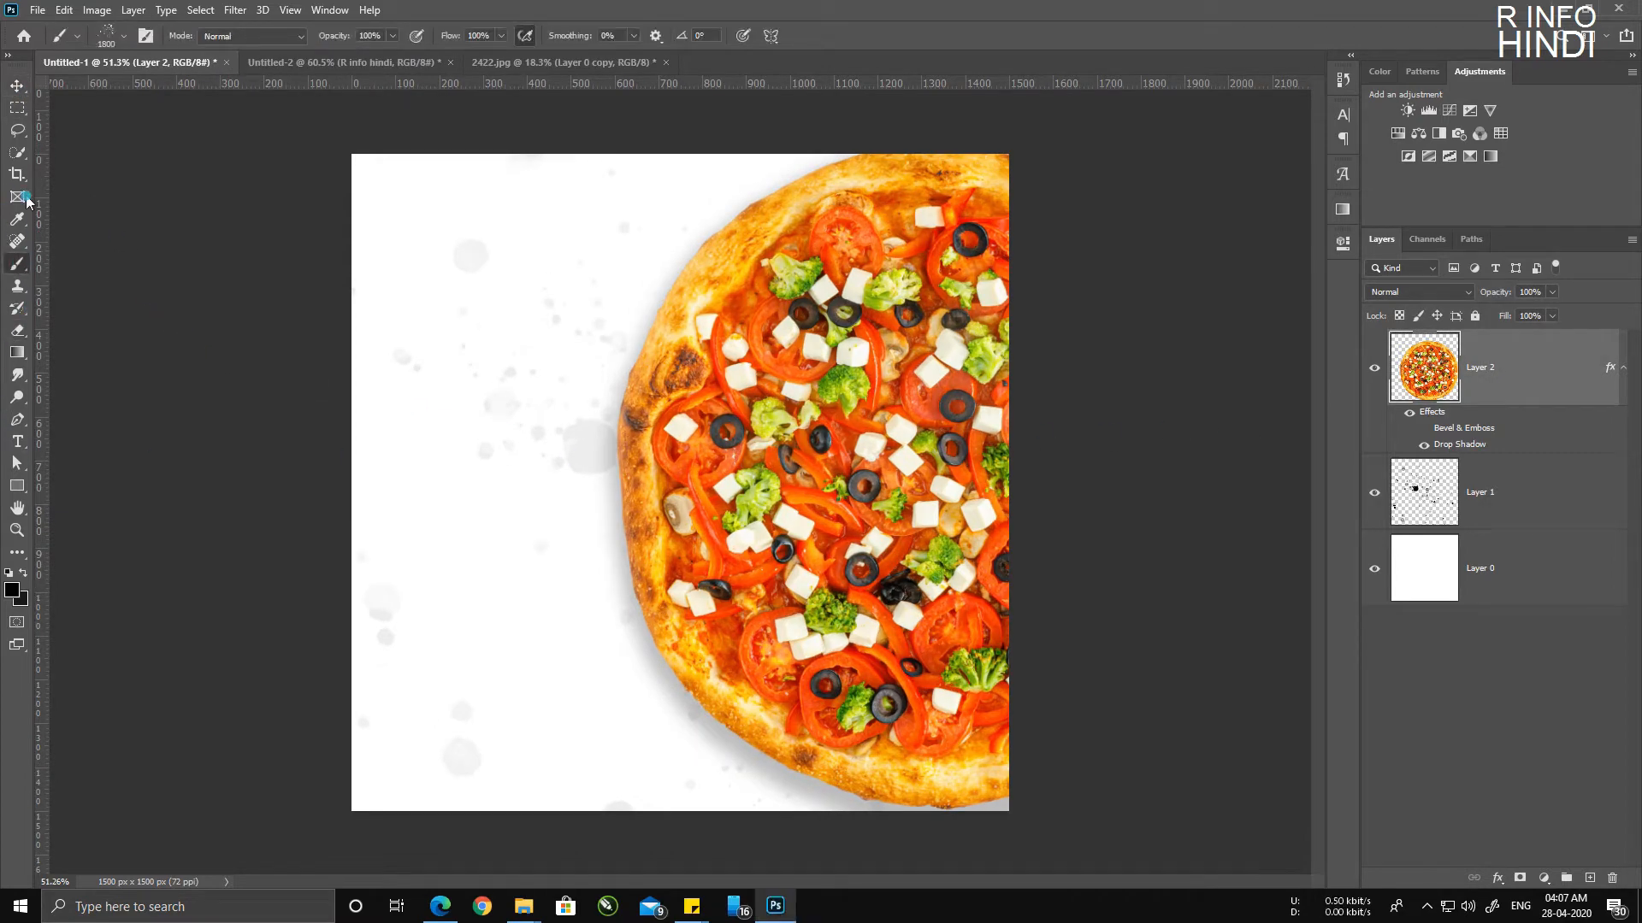
left_click(126, 36)
scroll(143, 384, "up", 7)
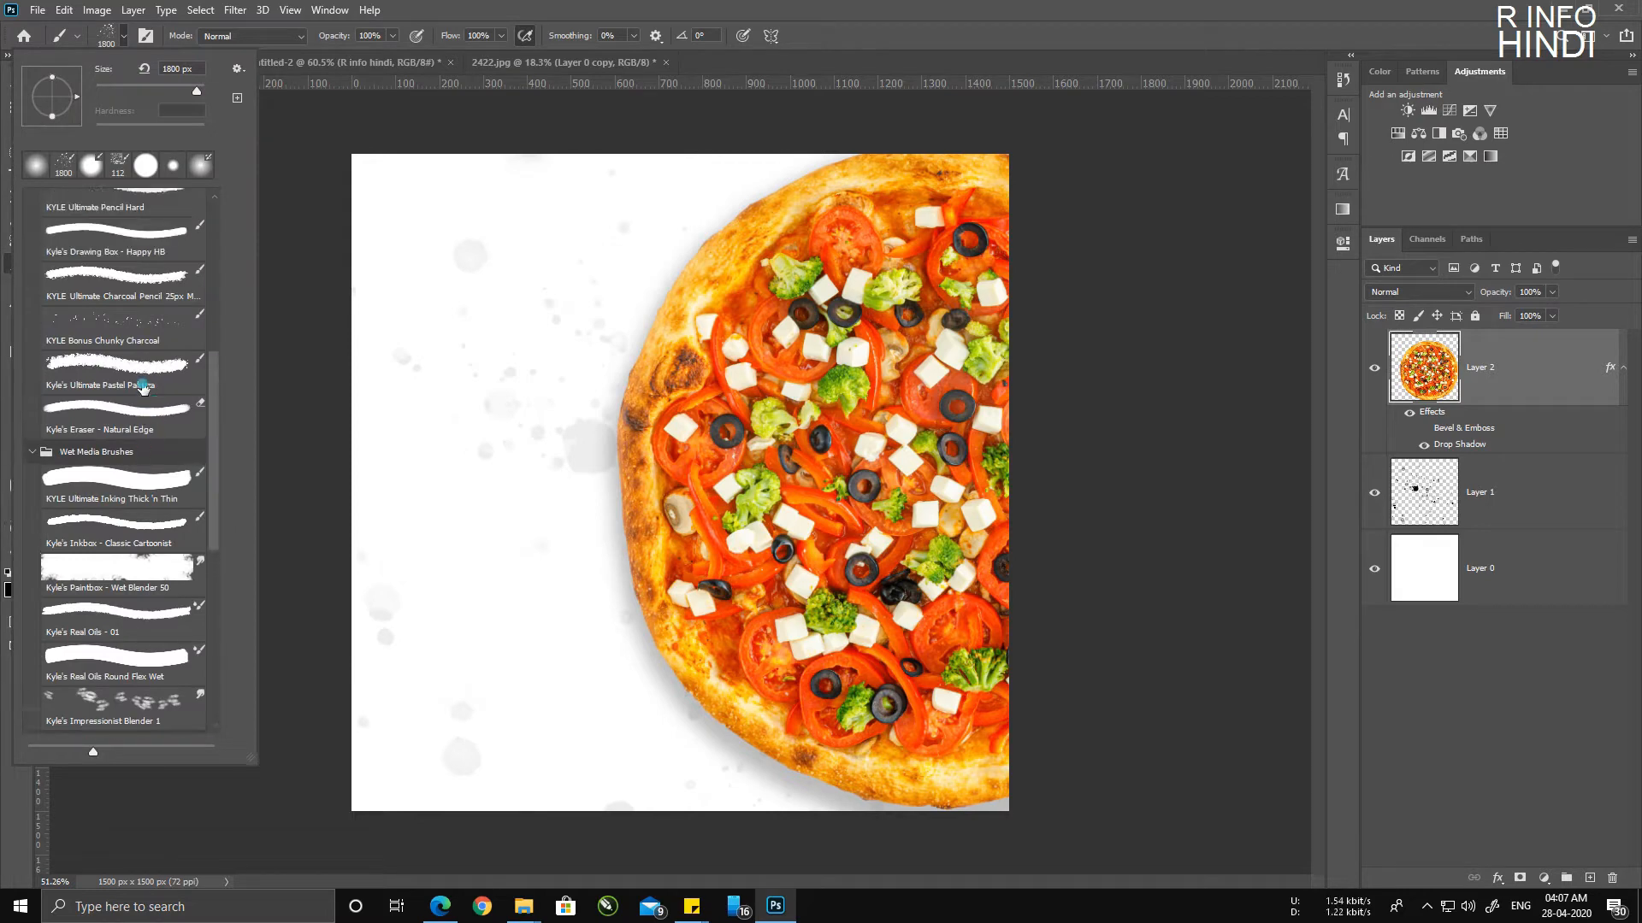
scroll(131, 560, "down", 1)
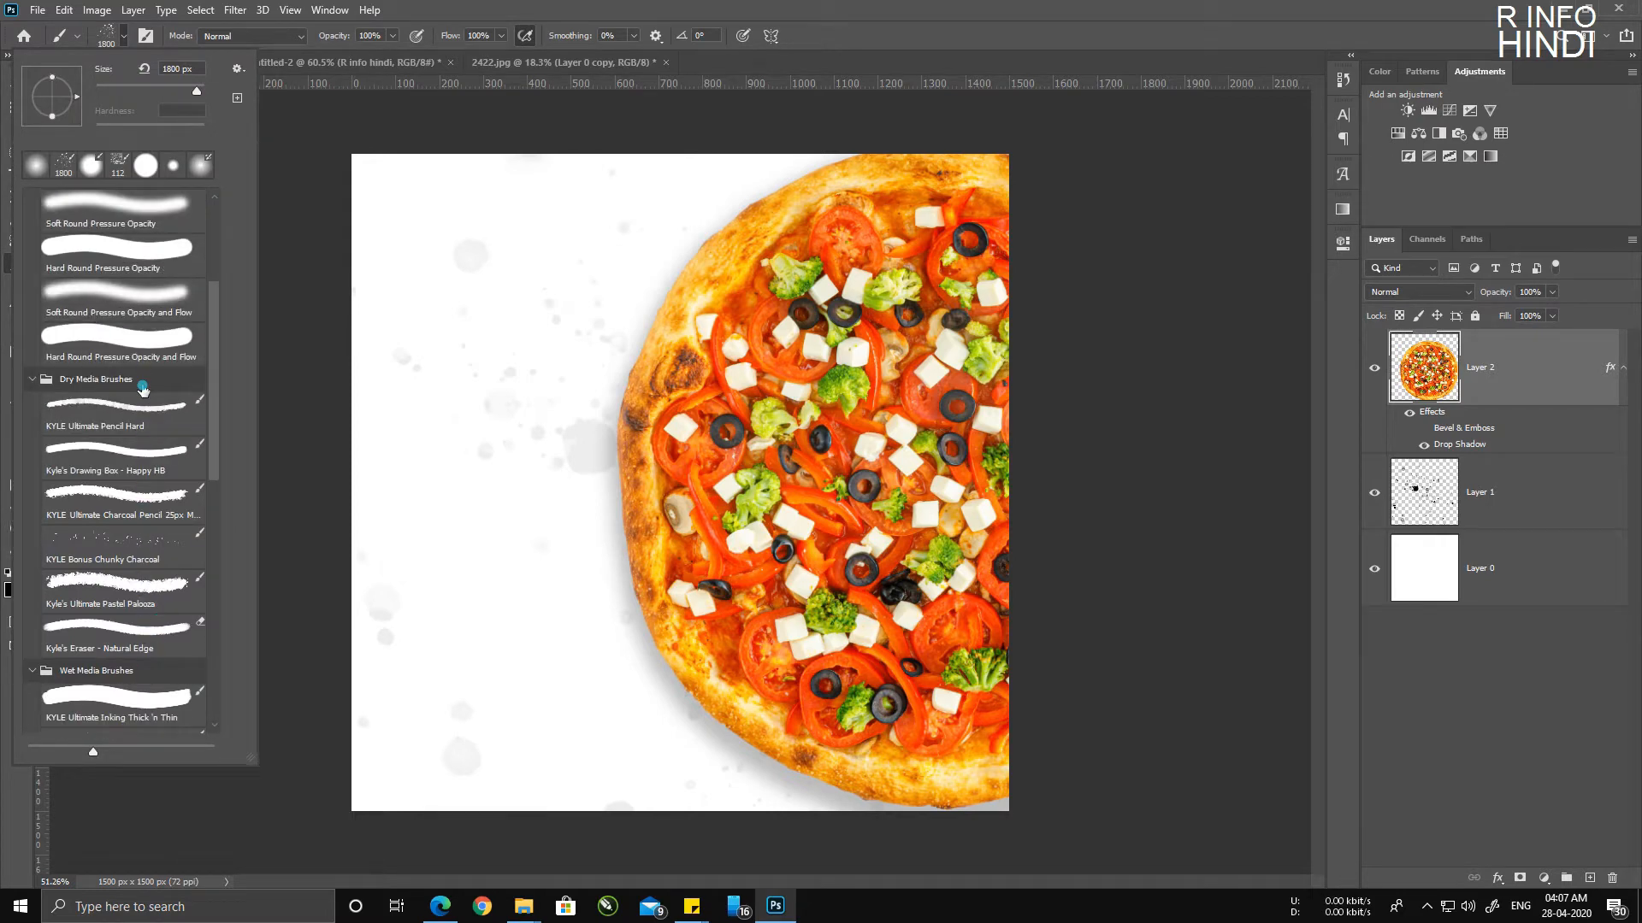
left_click(128, 525)
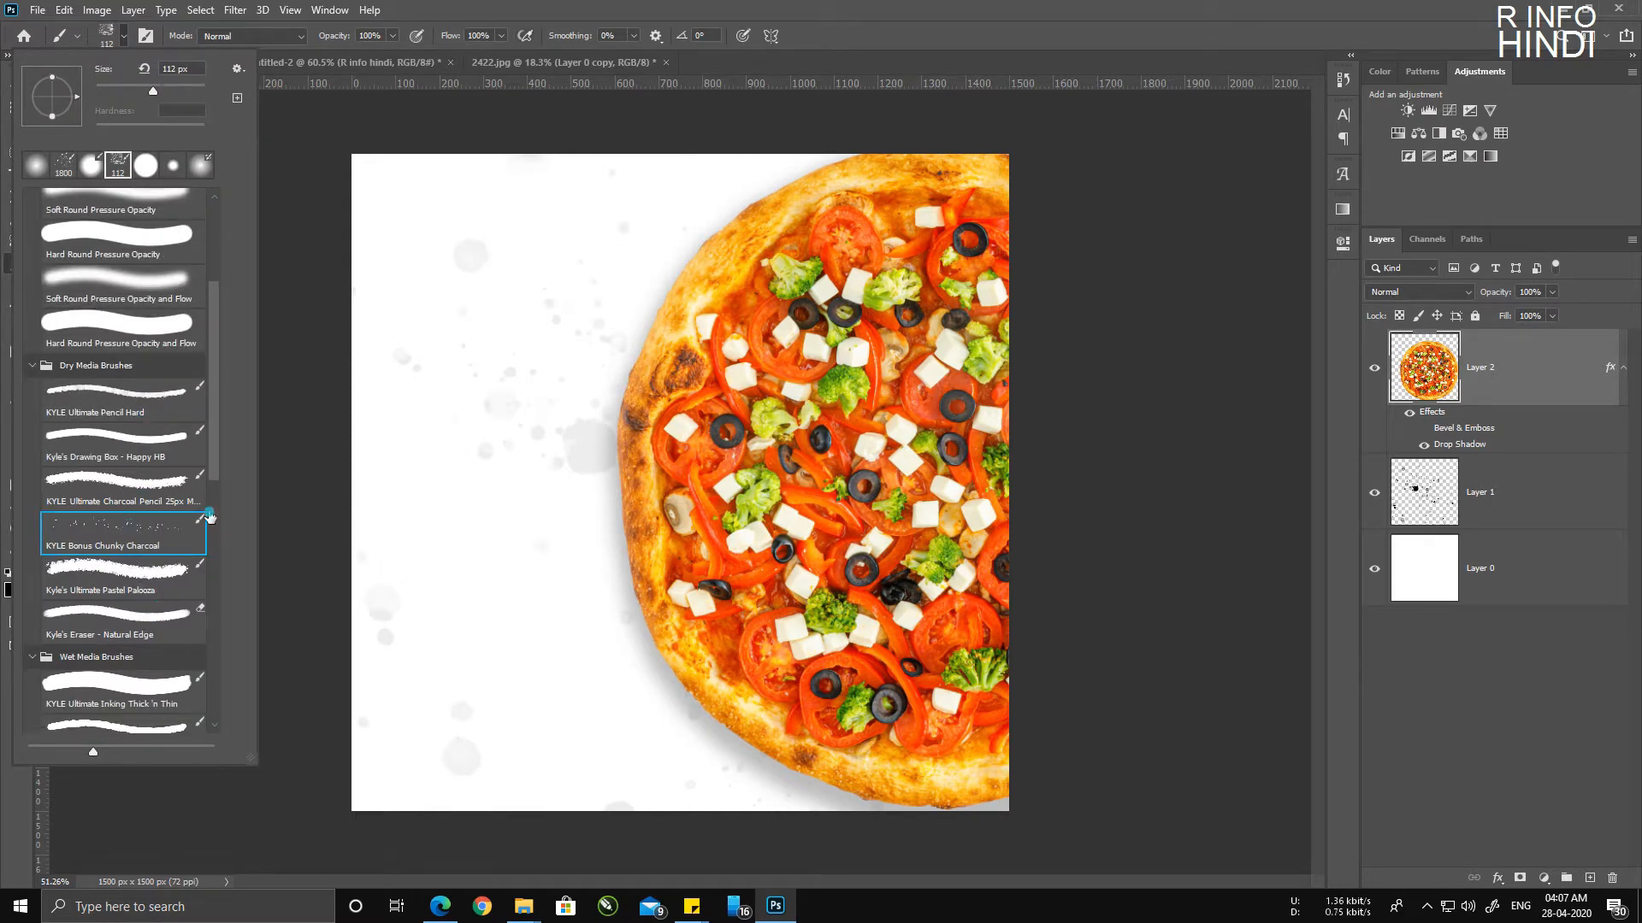
left_click(959, 552)
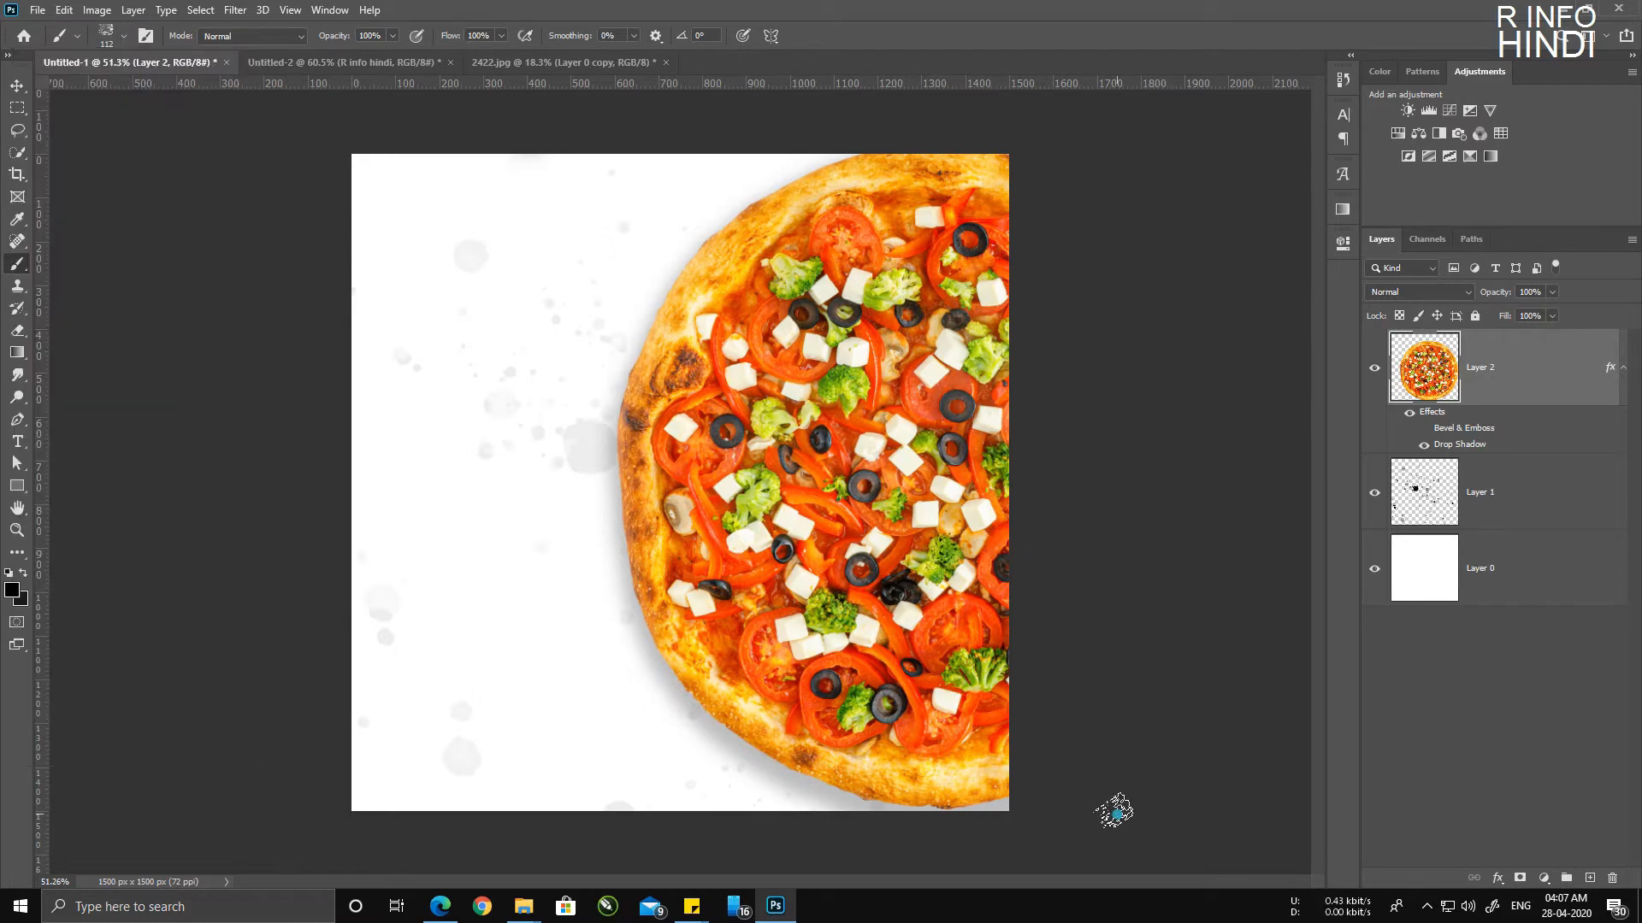
key("ctrl+z")
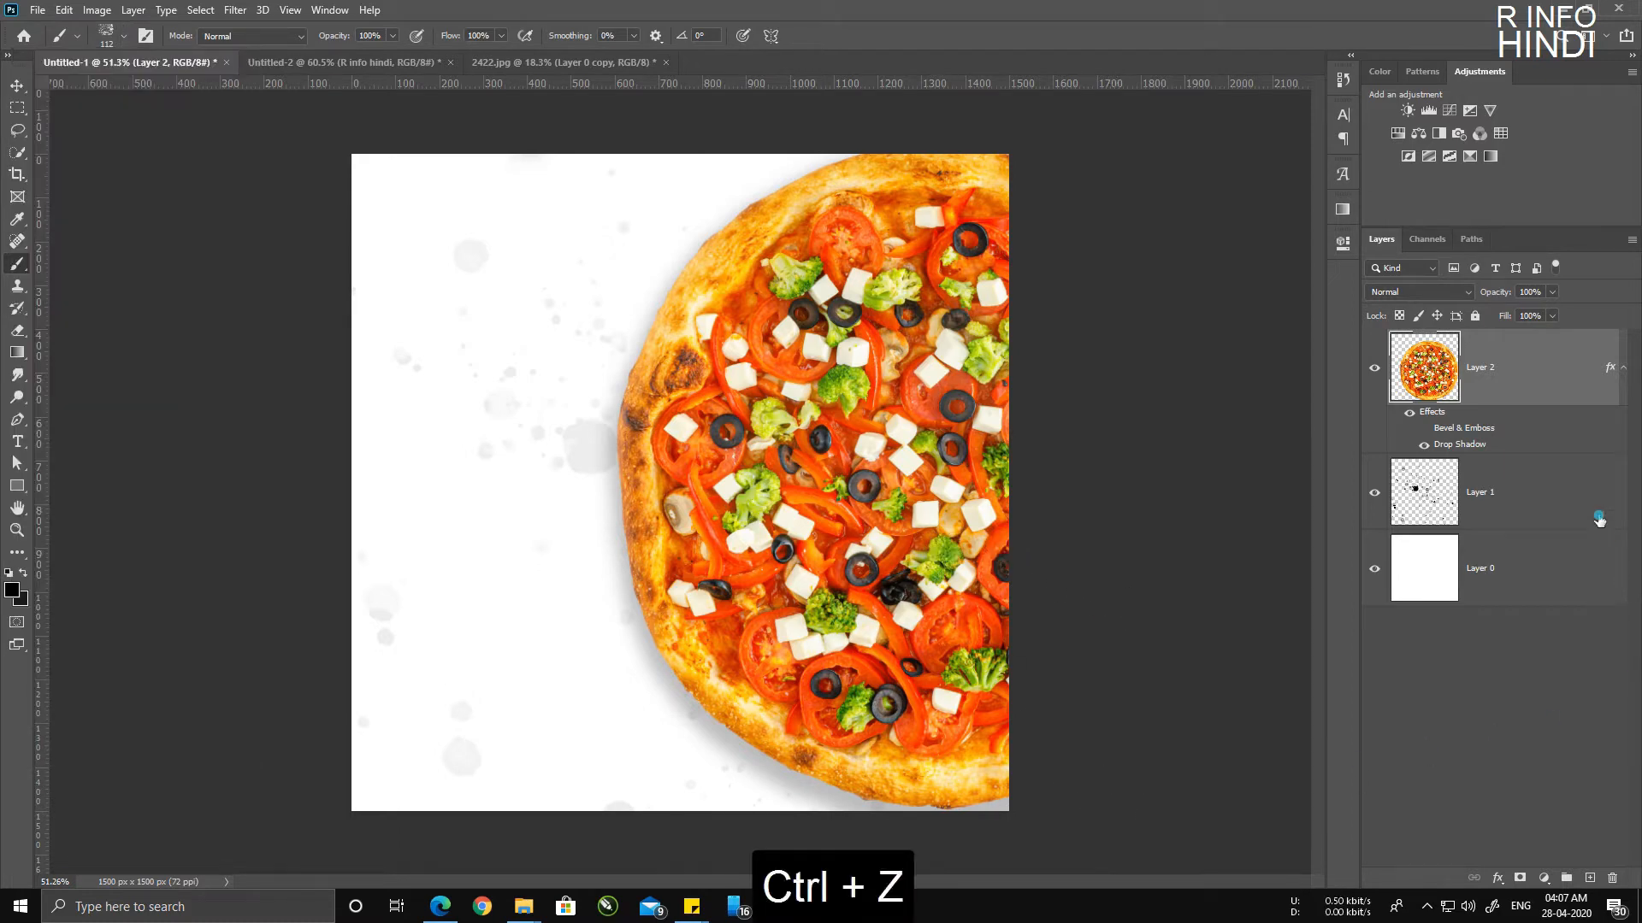
Step: Add a new layer directly above Layer 1 and enlarge the charcoal brush to 600 px
left_click(1537, 499)
left_click(1591, 878)
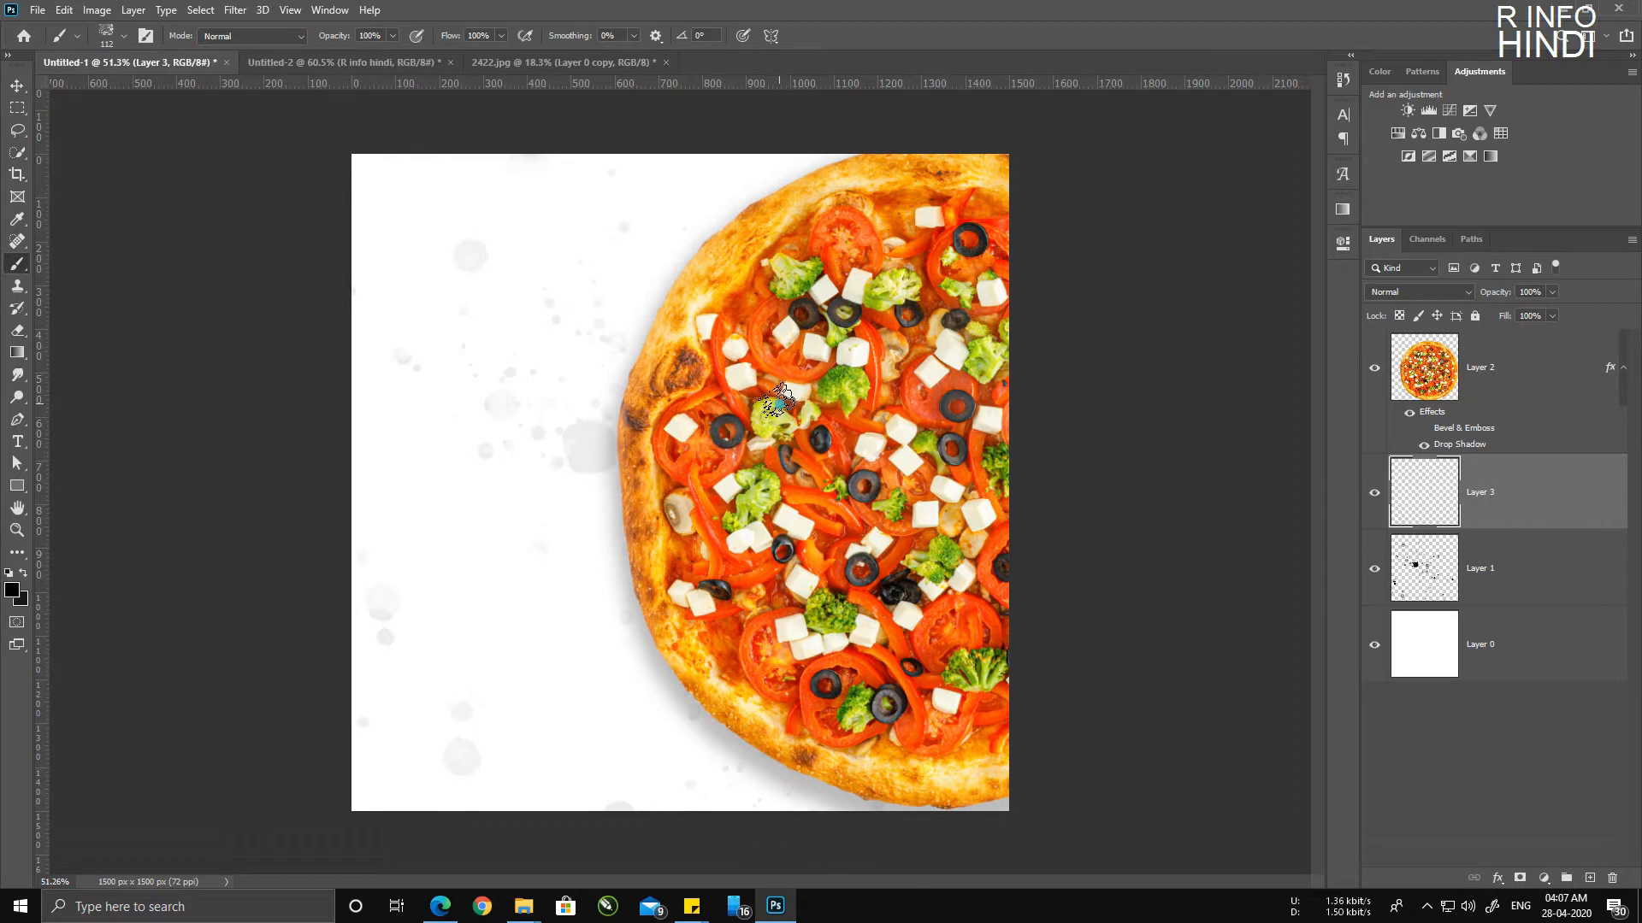
key("bracketright")
key("bracketright")
key("bracketright")
key("bracketright")
key("bracketright")
key("bracketright")
key("bracketright")
key("bracketright")
key("bracketright")
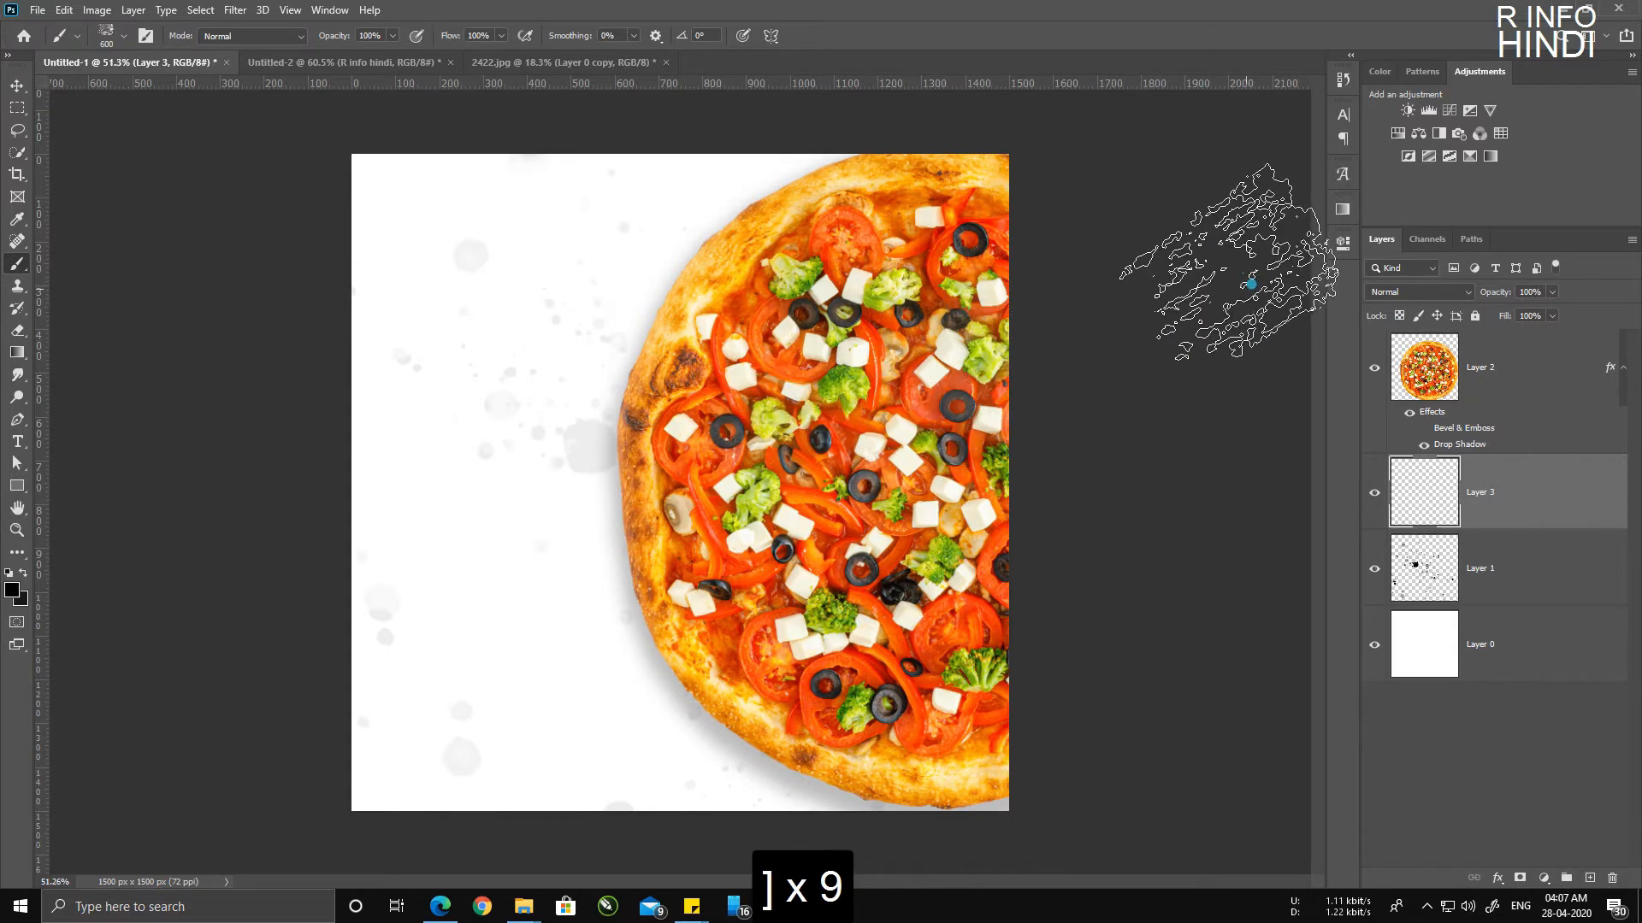
Step: Set the foreground color to the green #a6d02a sampled from the broccoli on the pizza
left_click(10, 587)
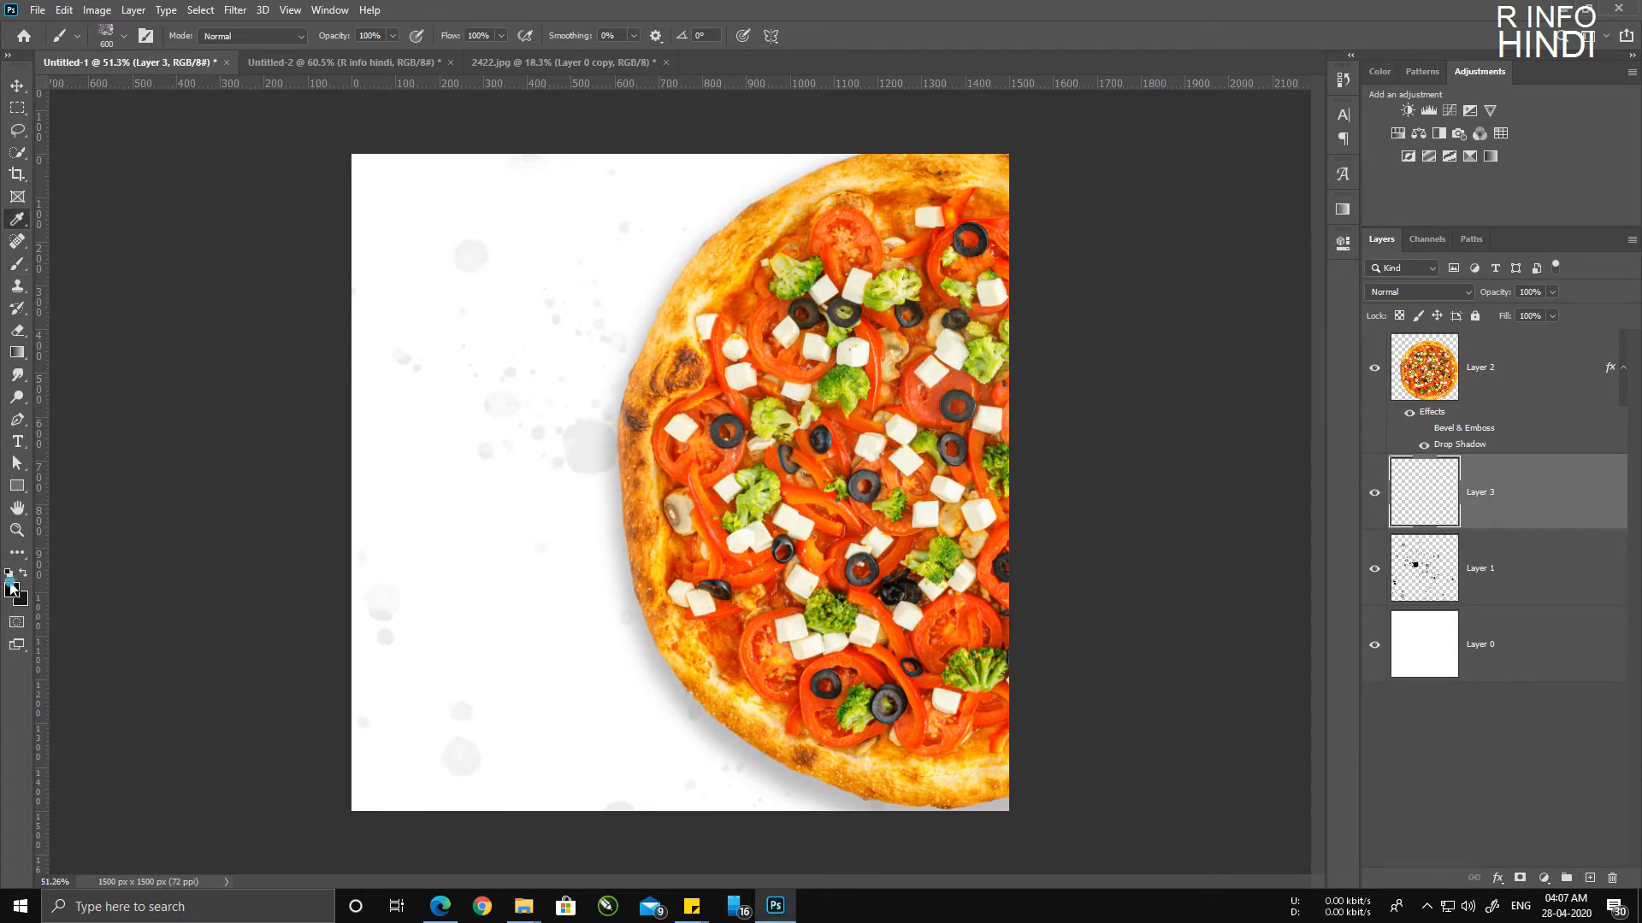
left_click(836, 383)
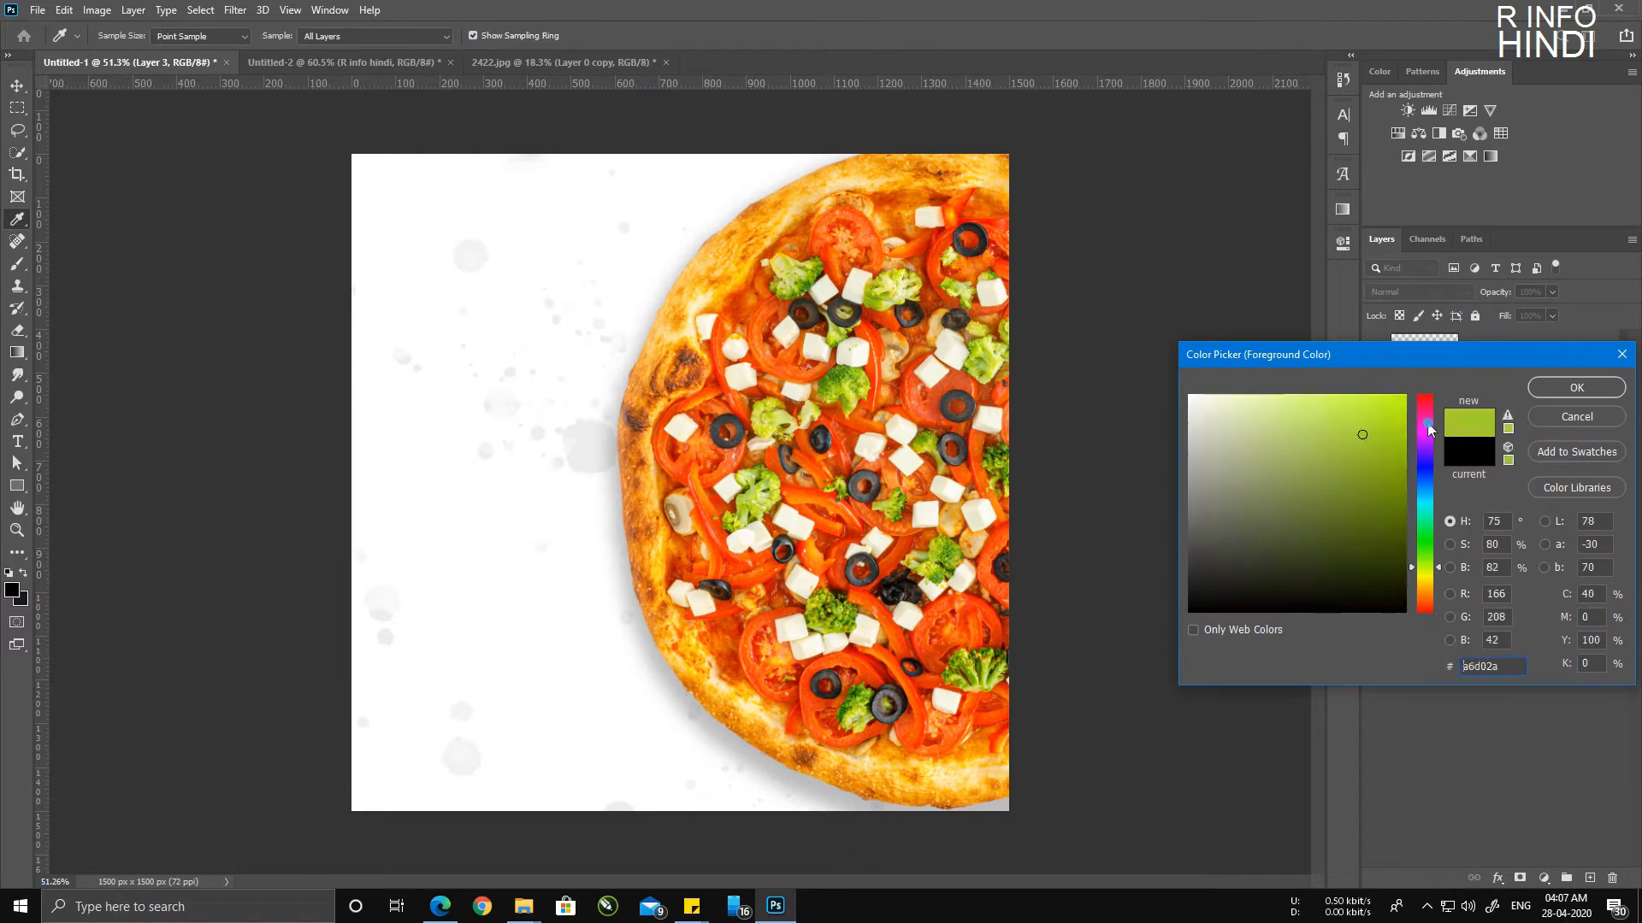
left_click(1591, 389)
mouse_move(770, 383)
left_mouse_down()
mouse_move(736, 371)
mouse_move(718, 499)
mouse_move(765, 569)
left_mouse_up()
mouse_move(718, 384)
left_mouse_down()
mouse_move(714, 548)
mouse_move(1112, 701)
left_mouse_up()
key("ctrl+z")
key("ctrl+z")
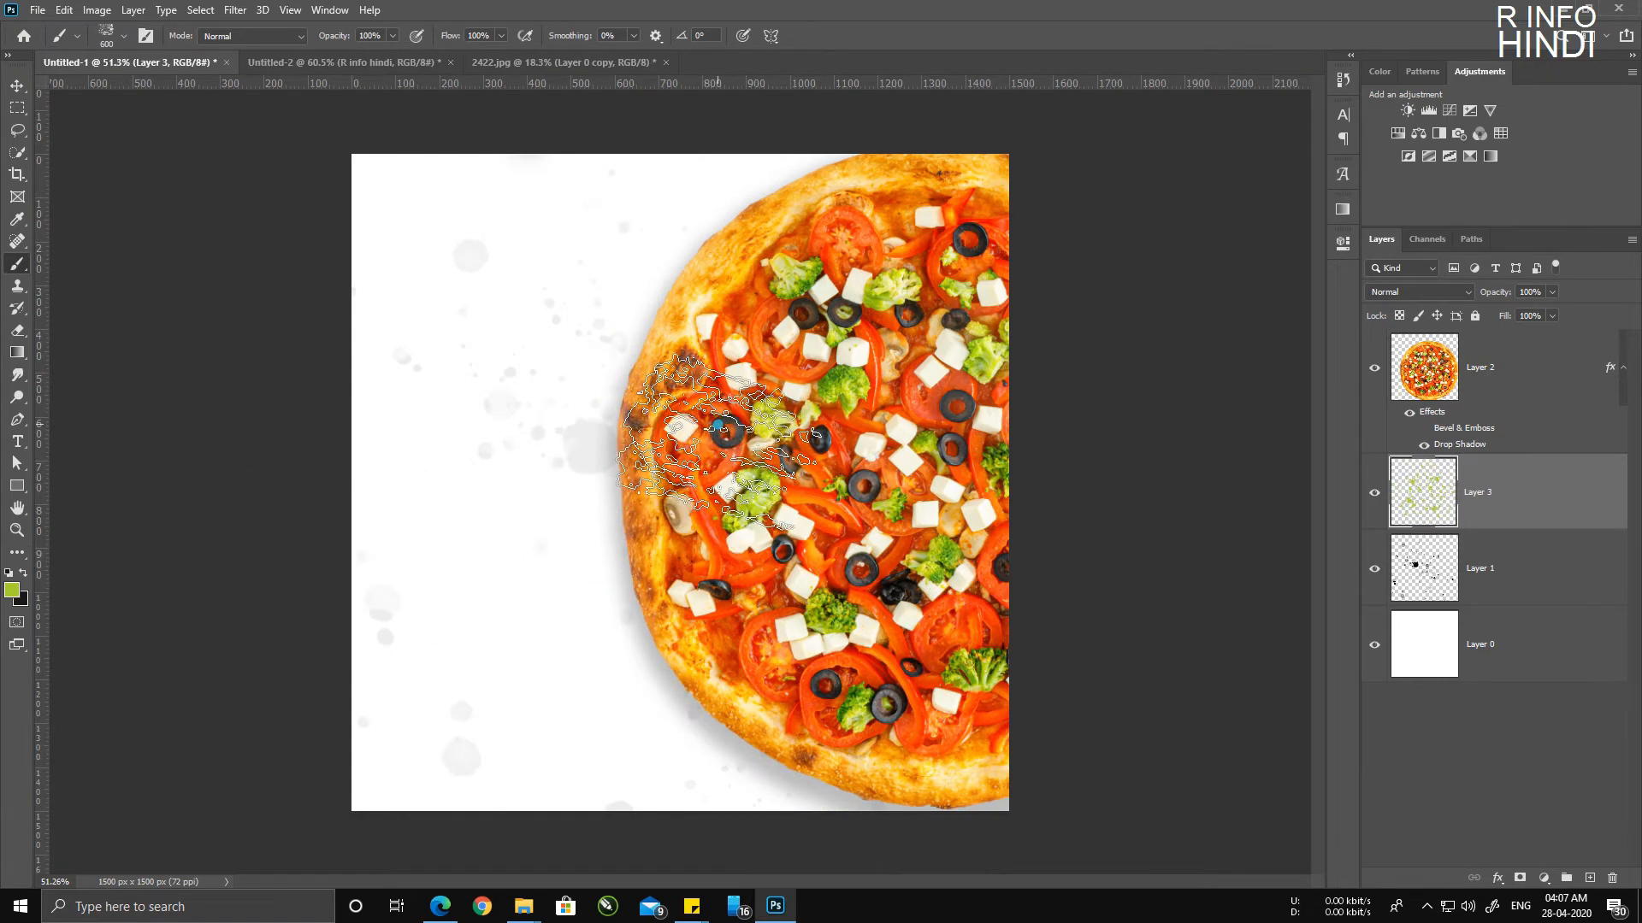
Step: Dab green specks behind the pizza on Layer 3 so they scatter around its upper and lower crust edges
left_click(842, 487)
left_click(733, 359)
left_click(857, 219)
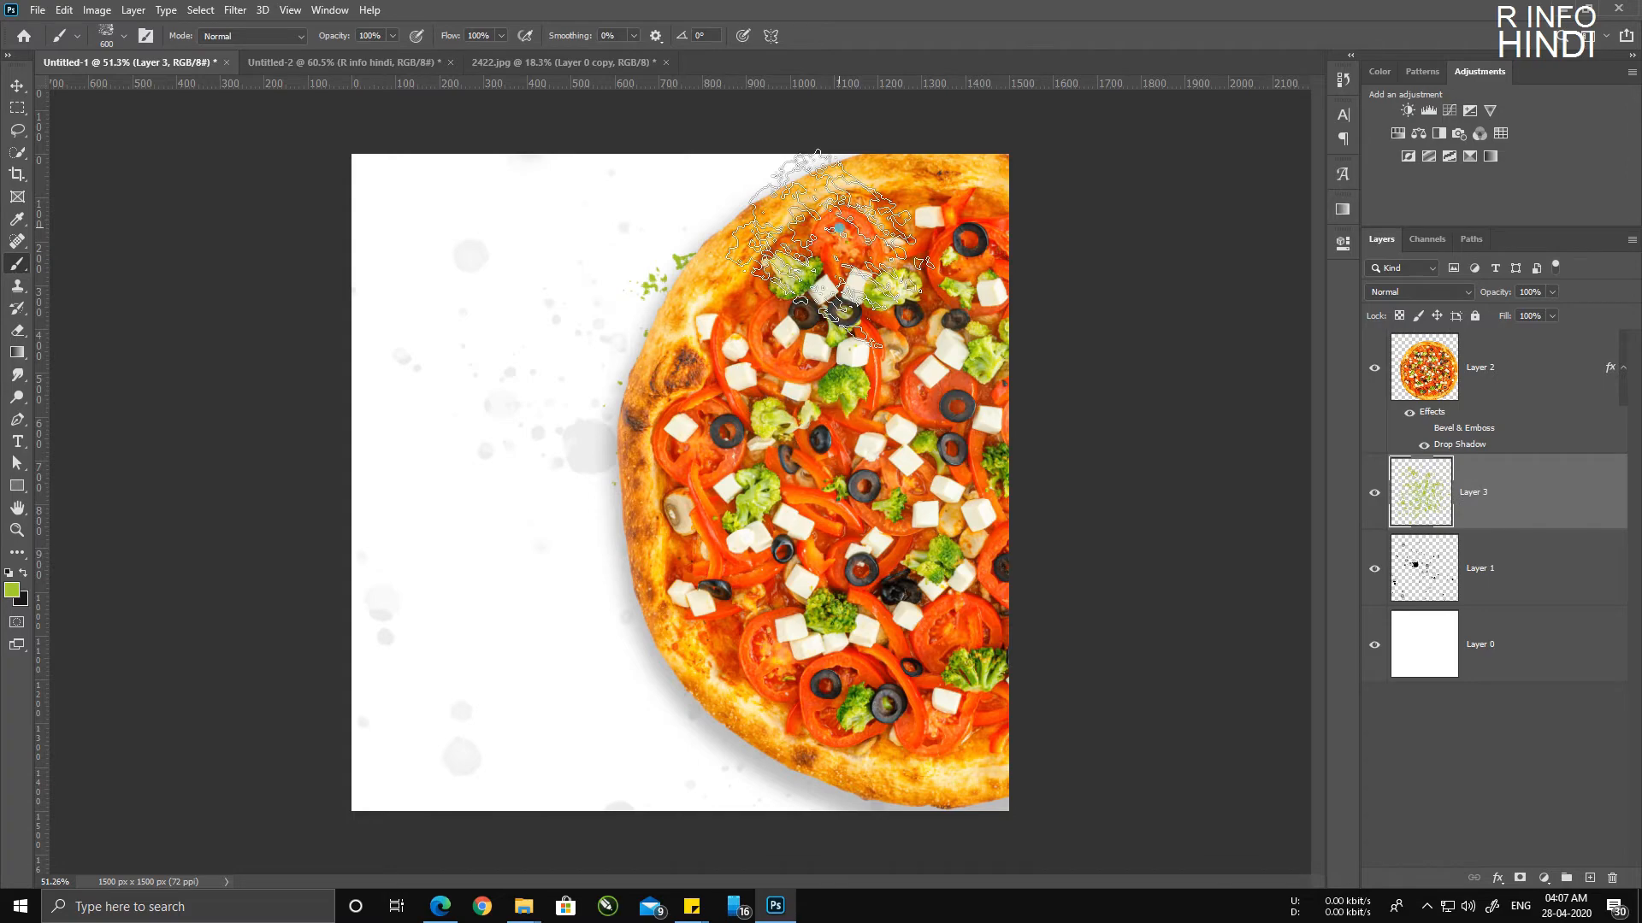
left_click(972, 328)
left_click(727, 624)
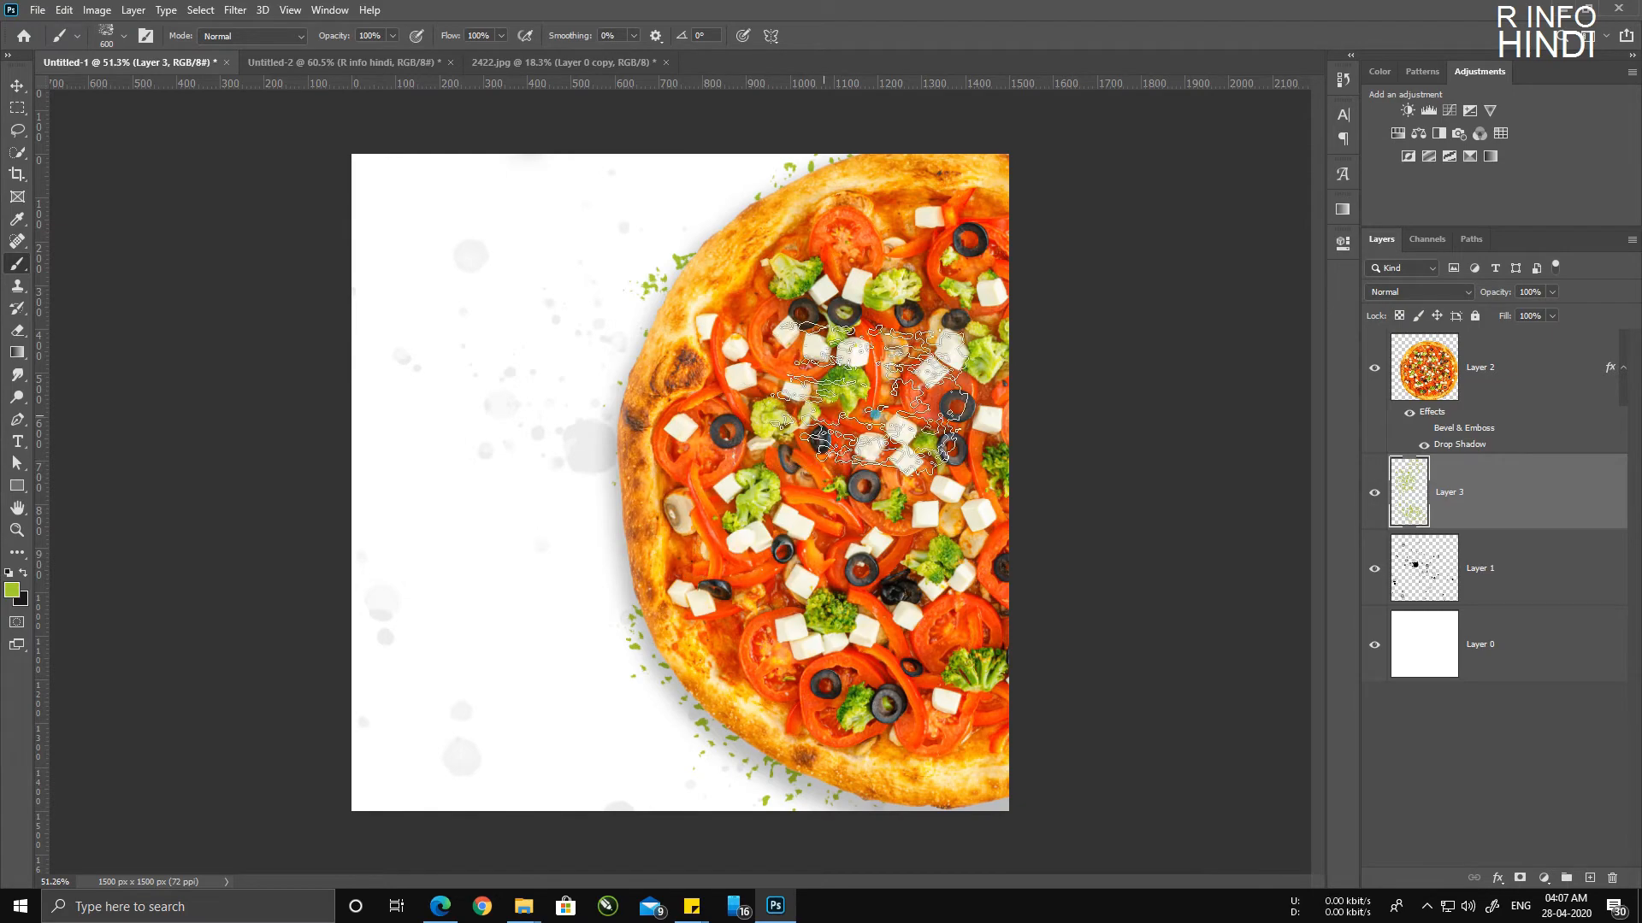
Step: Sample orange-red from the pizza and dab specks along its left crust edge, undoing any dab on the open white area
left_click(702, 394, "alt")
left_click(717, 513)
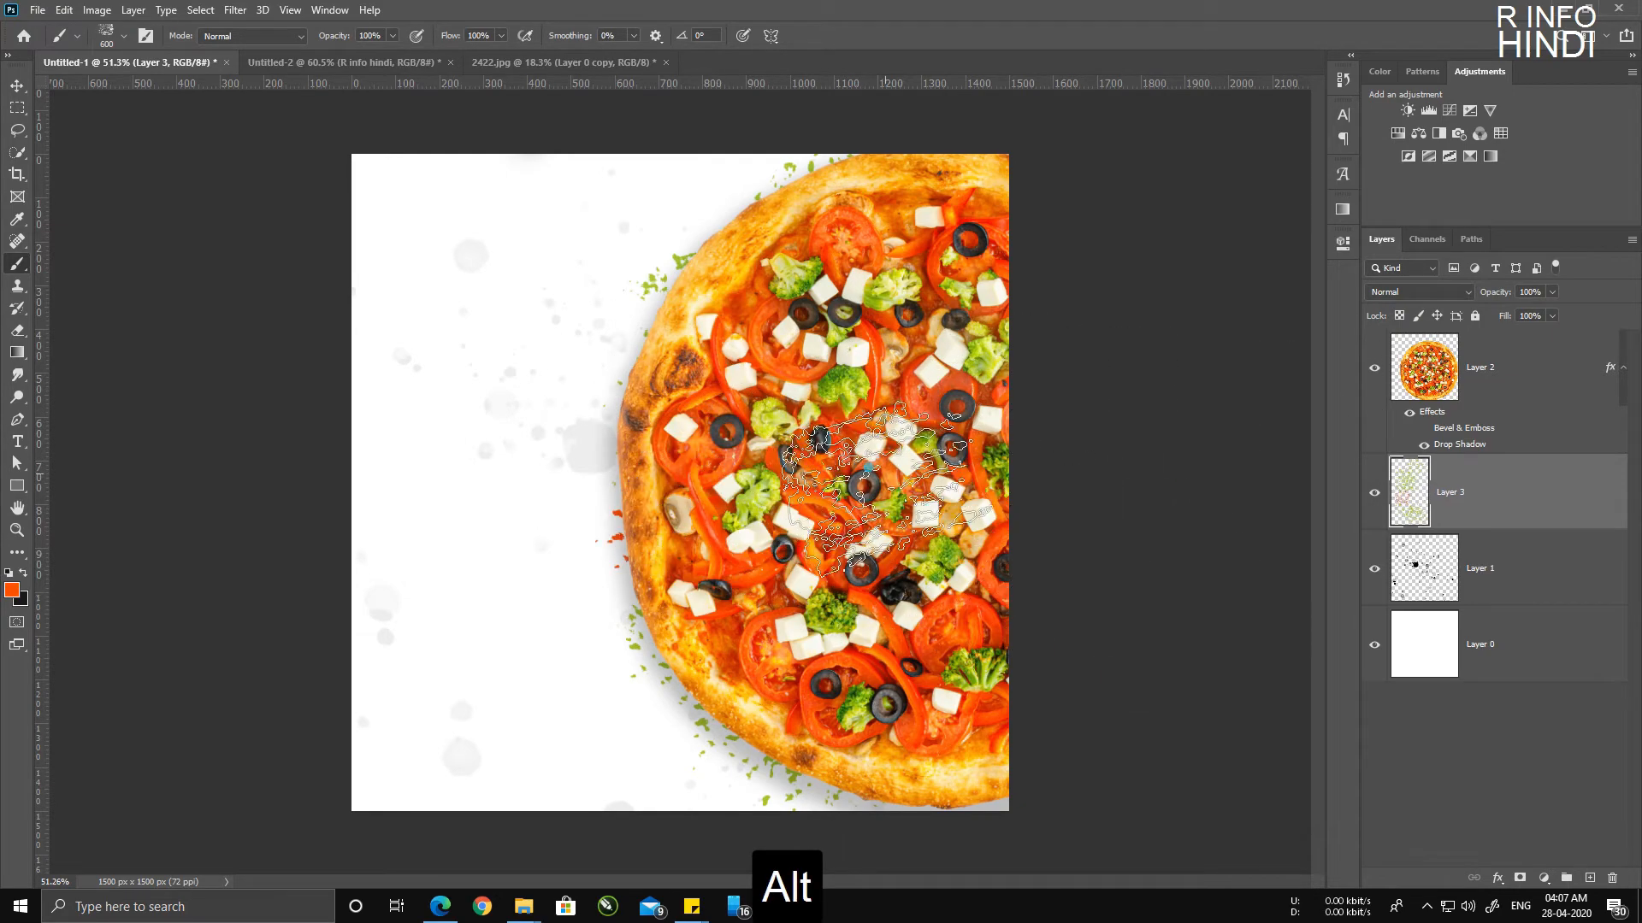
left_click(688, 376)
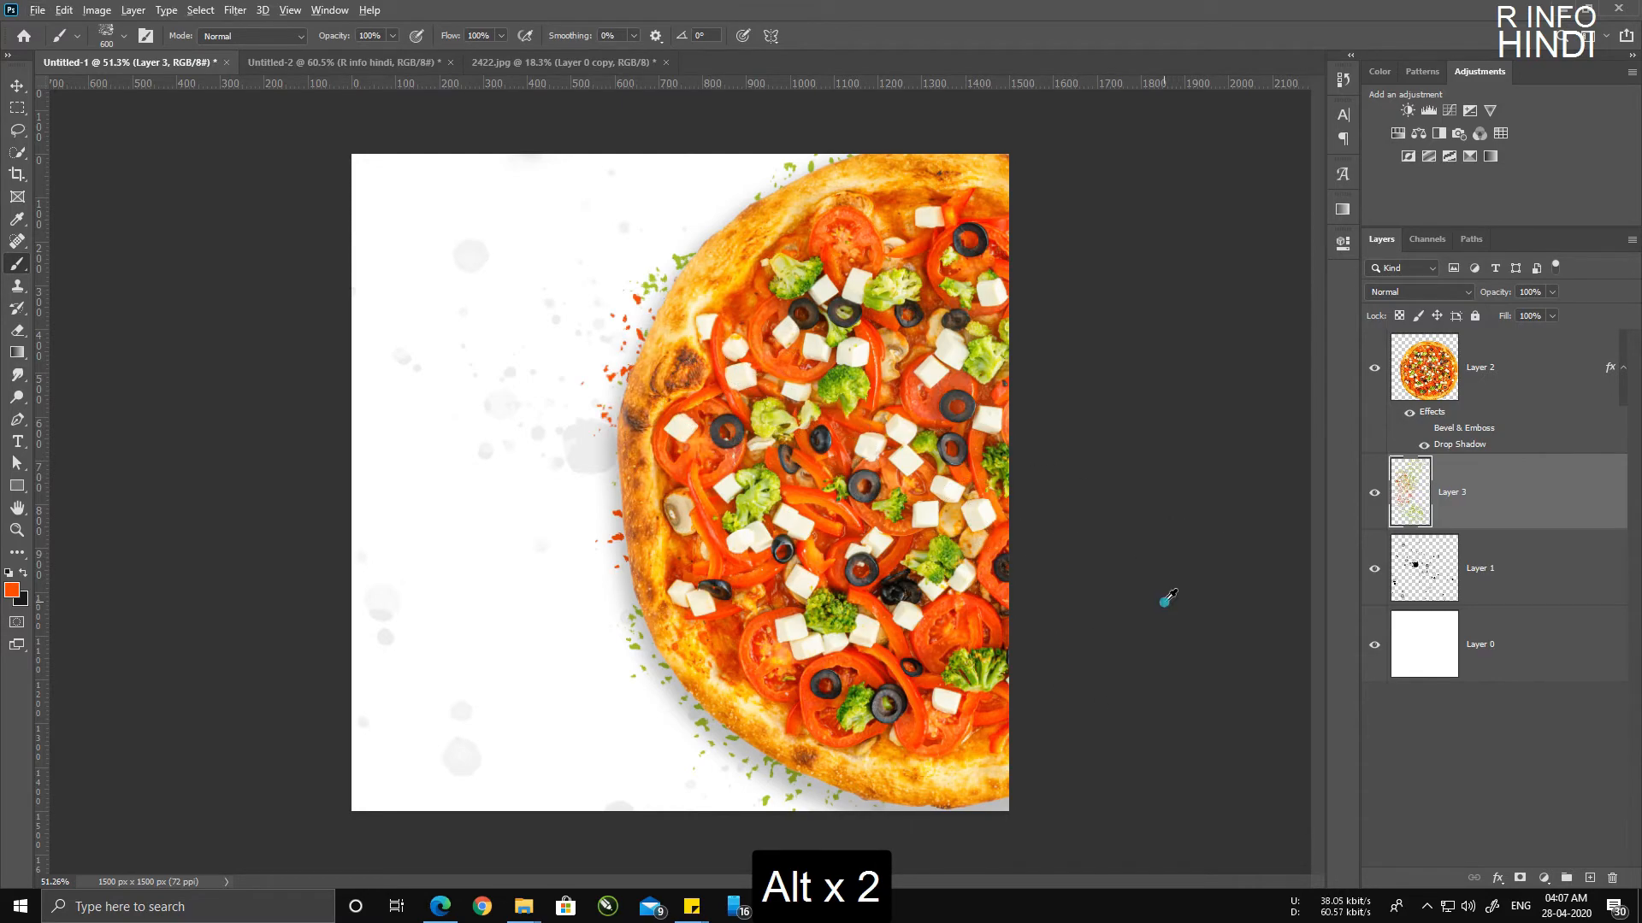
left_click(772, 311)
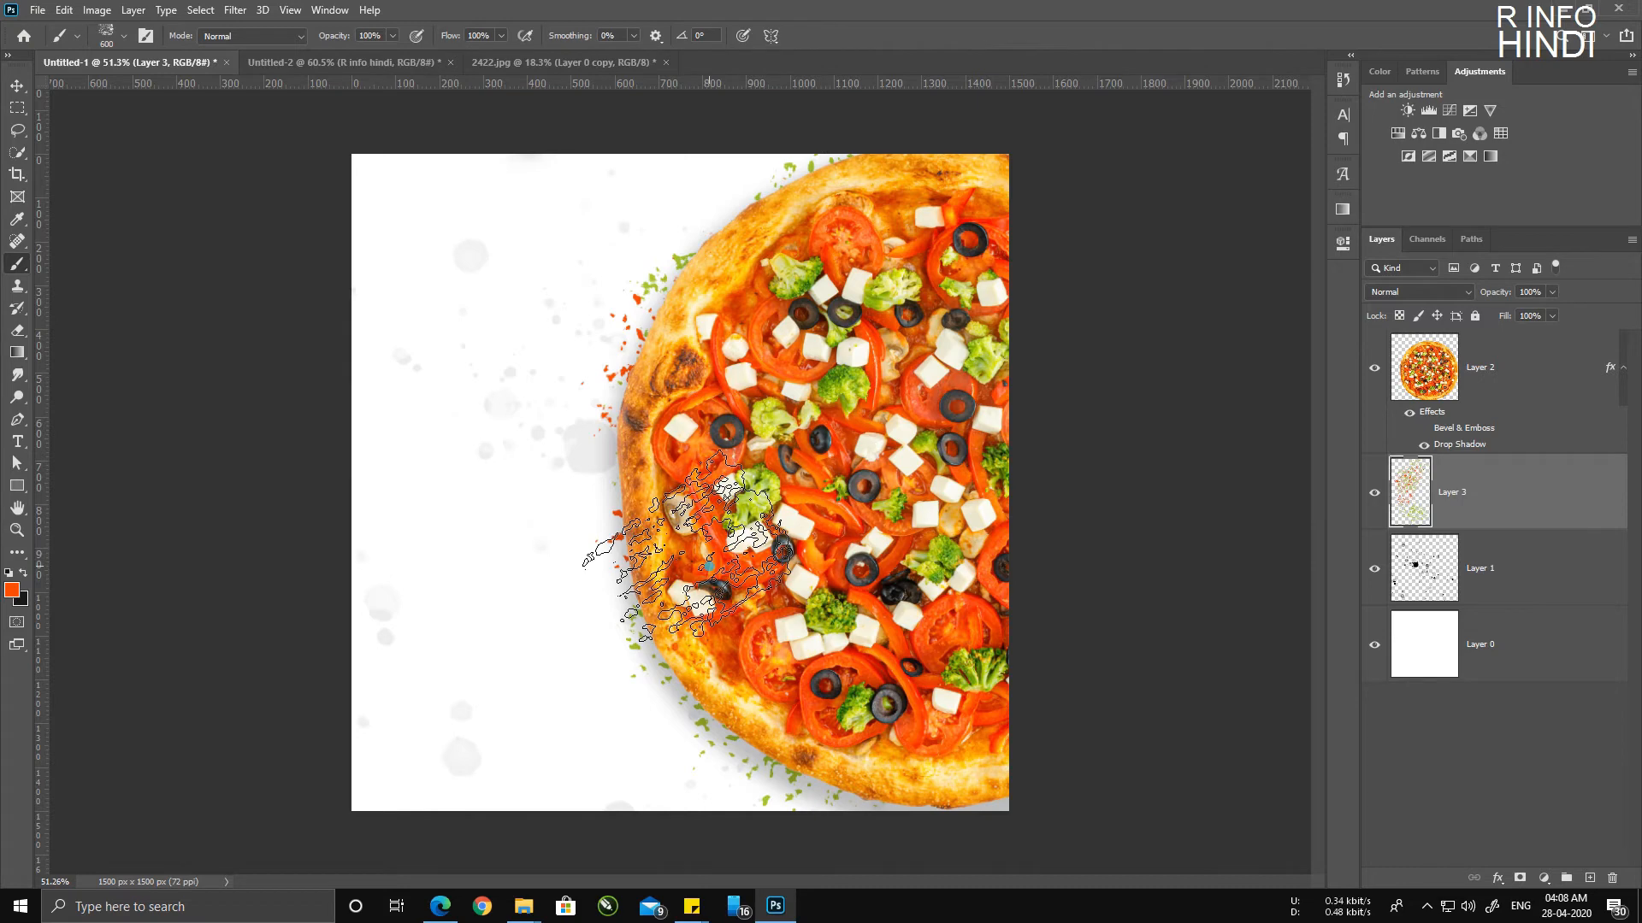
left_click(445, 518)
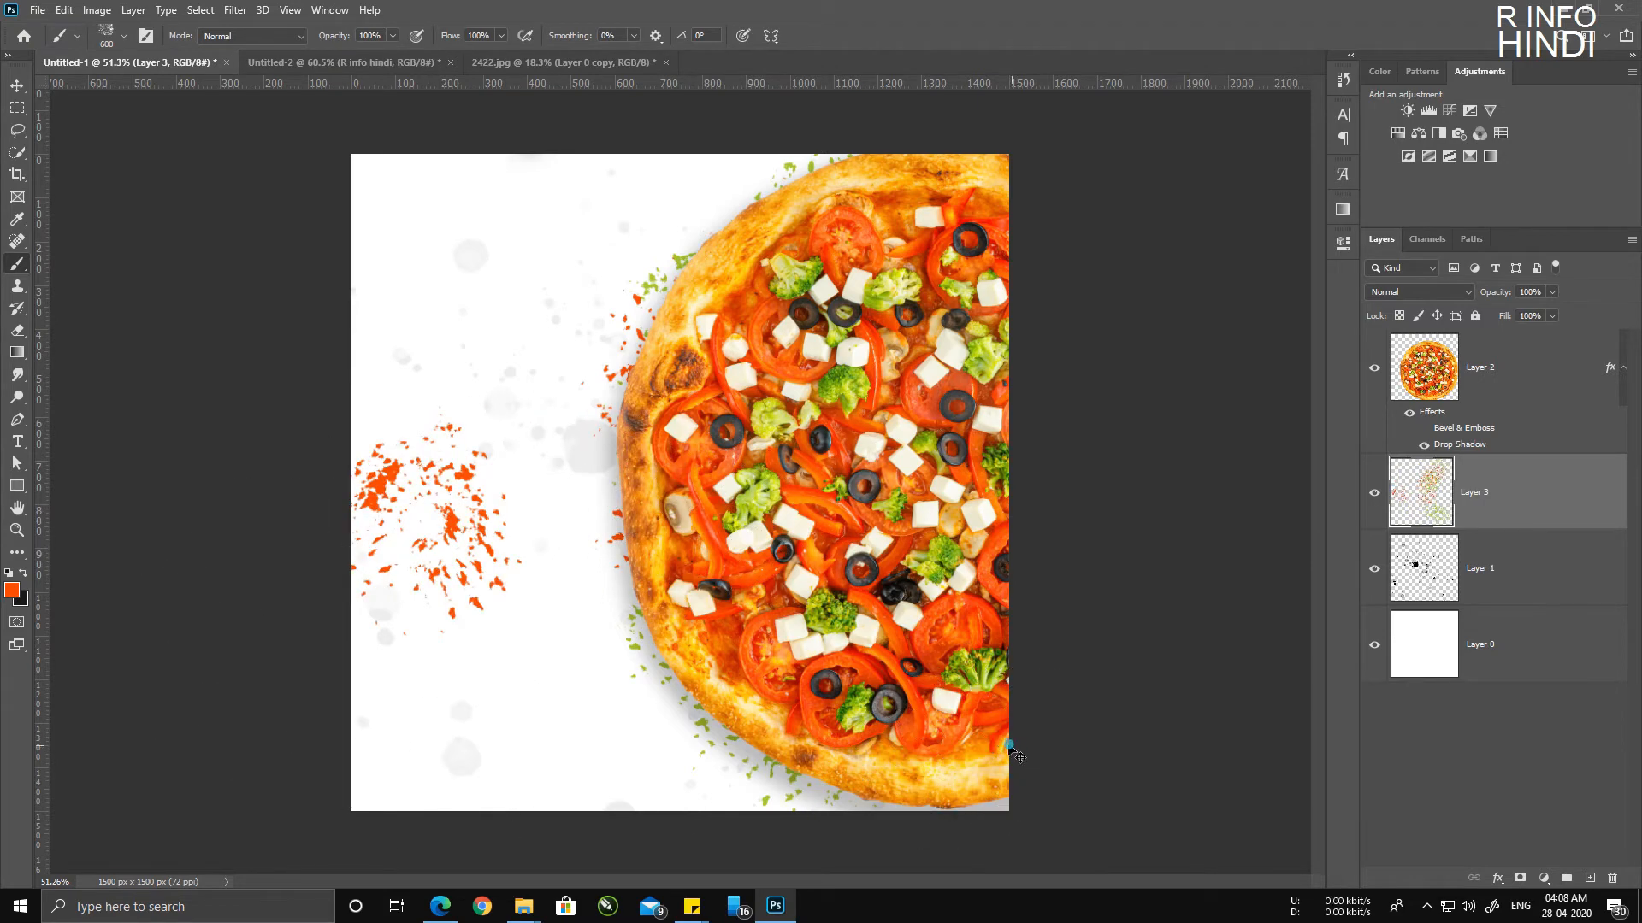
key("ctrl+z")
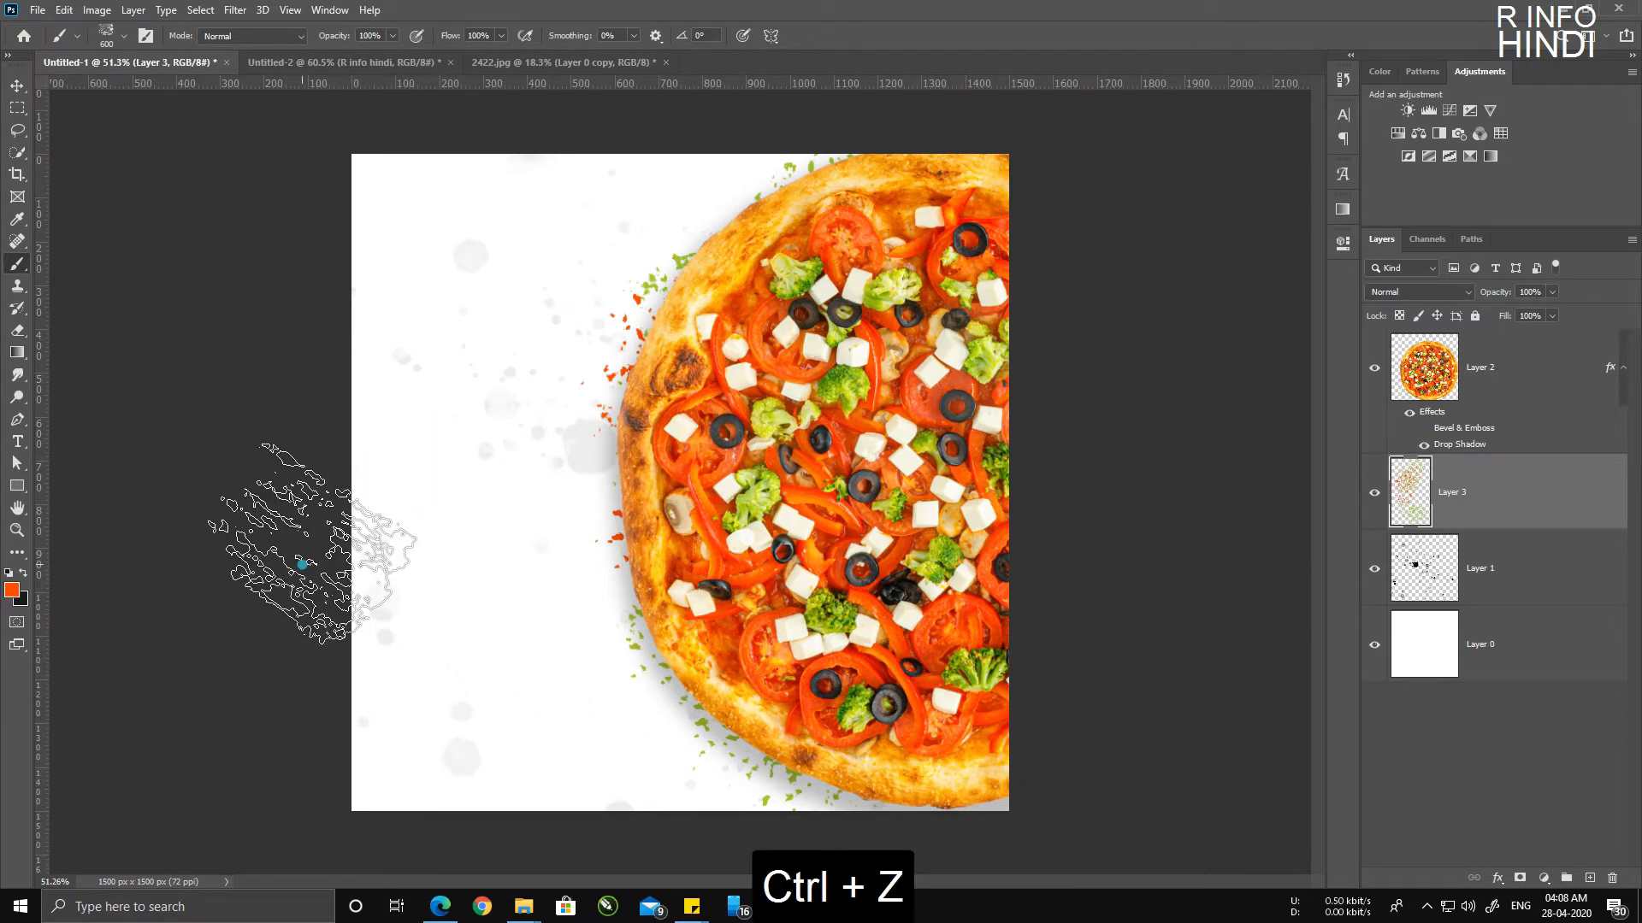
Step: Reduce the brush to 300 px and paint a wide orange band from behind the pizza's lower left edge across the white area
key("bracketleft")
key("bracketleft")
key("bracketleft")
key("bracketleft")
key("bracketleft")
key("bracketleft")
key("bracketleft")
key("bracketleft")
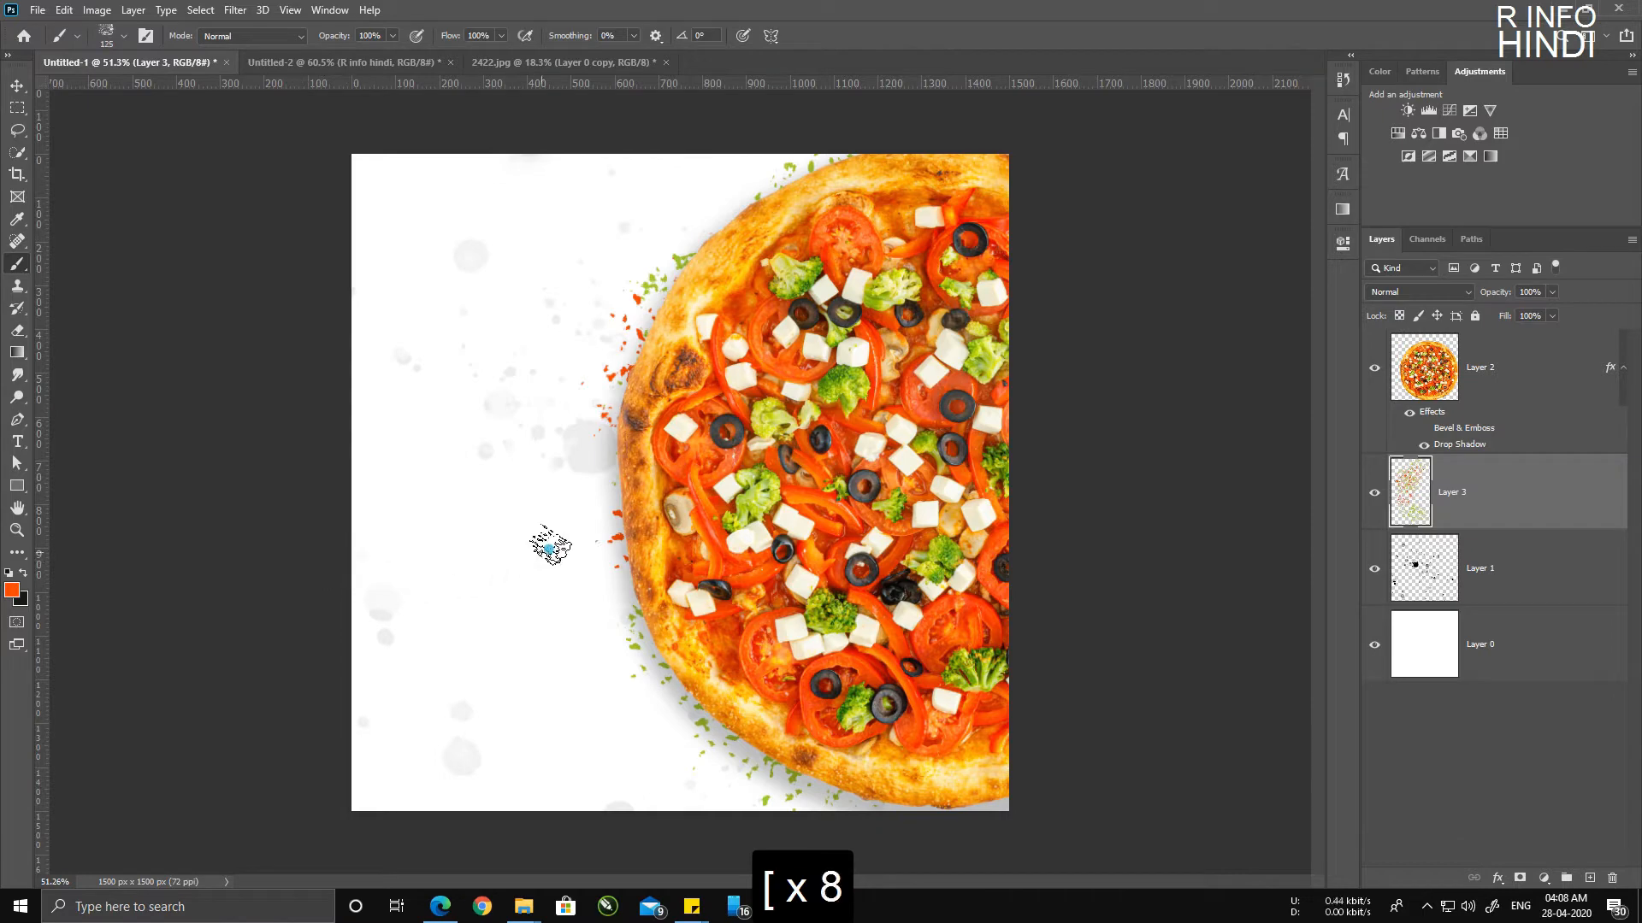
key("bracketright")
key("bracketright")
key("bracketright")
key("bracketright")
key("bracketright")
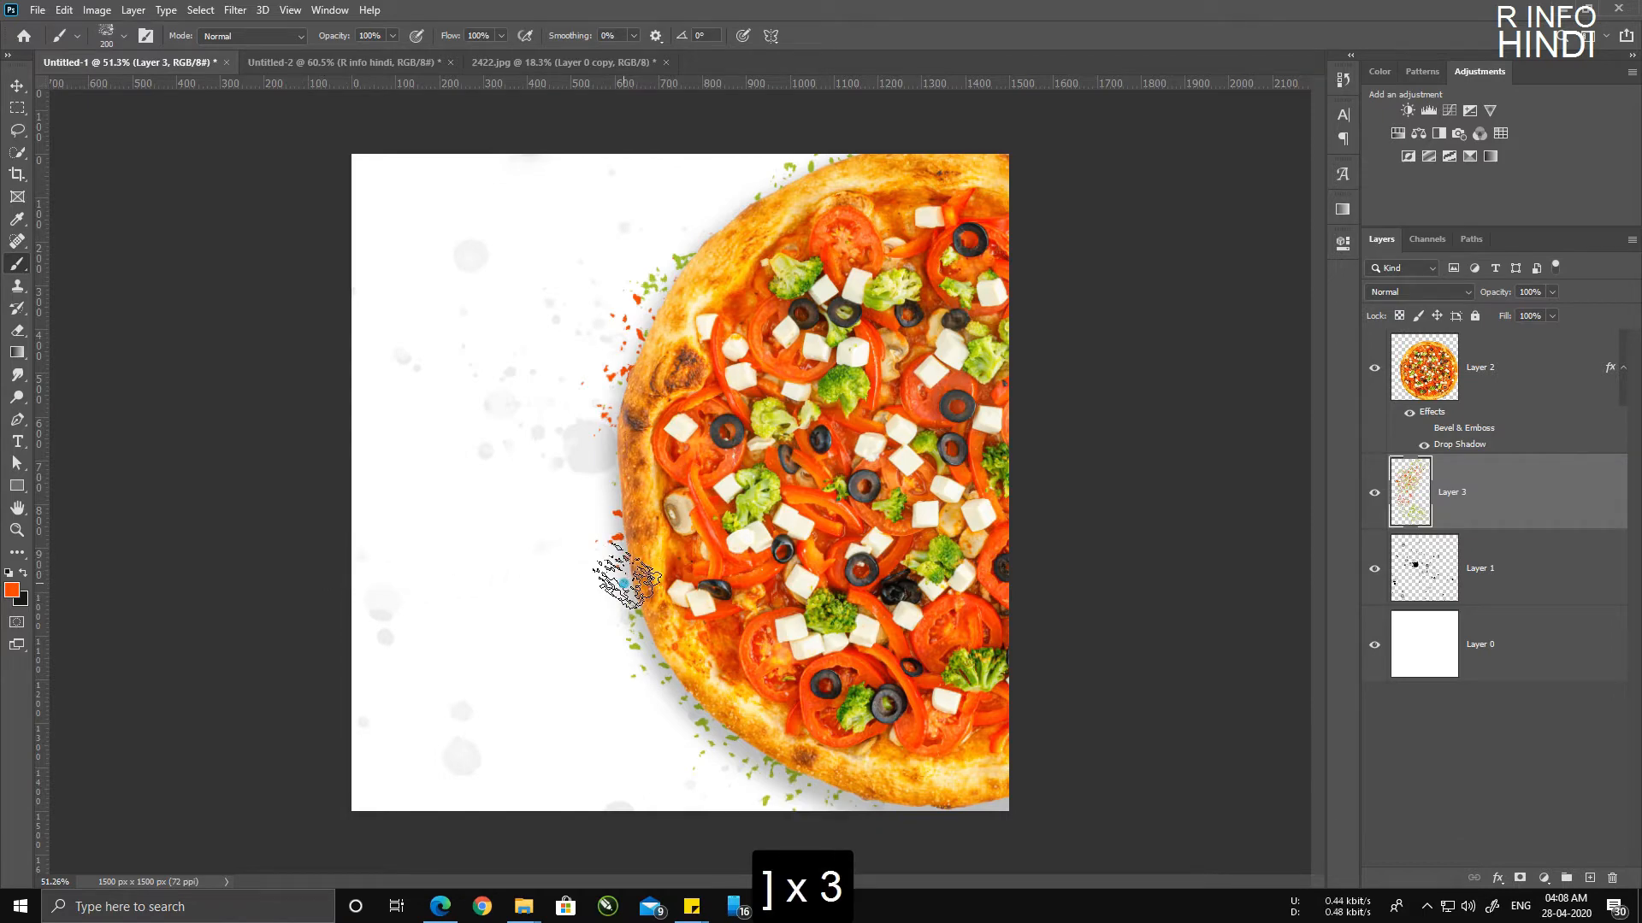
mouse_move(569, 654)
left_mouse_down()
mouse_move(667, 632)
mouse_move(423, 645)
left_mouse_up()
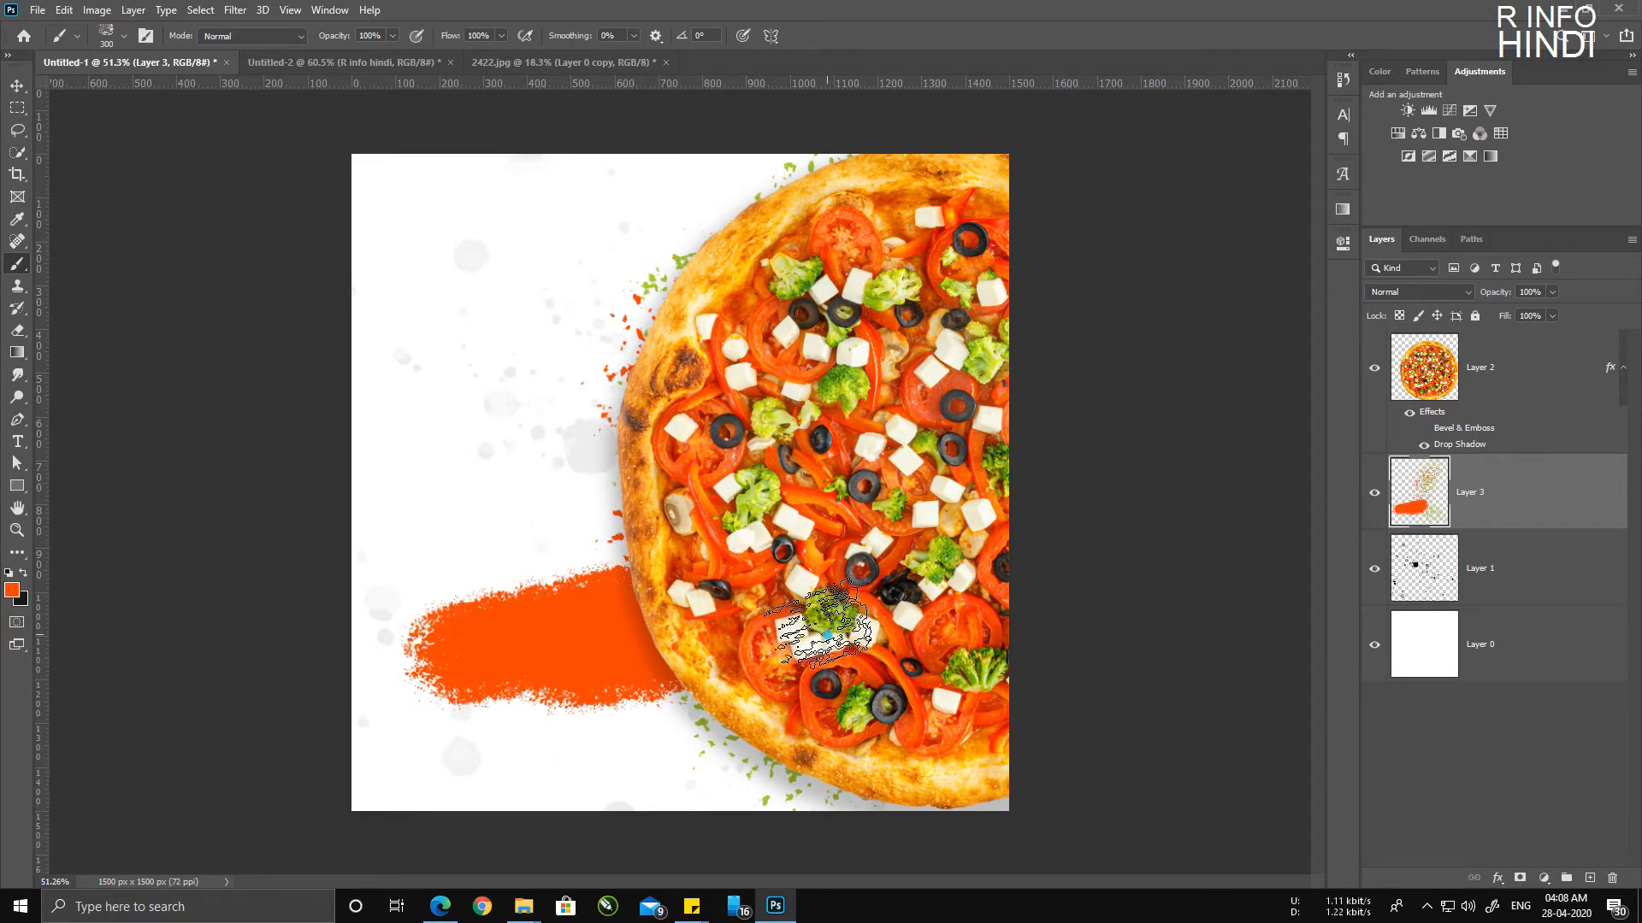
Step: Copy the two logo text layers together from the Untitled-2 document into the pizza design in Untitled-1
scroll(370, 605, "up", 2)
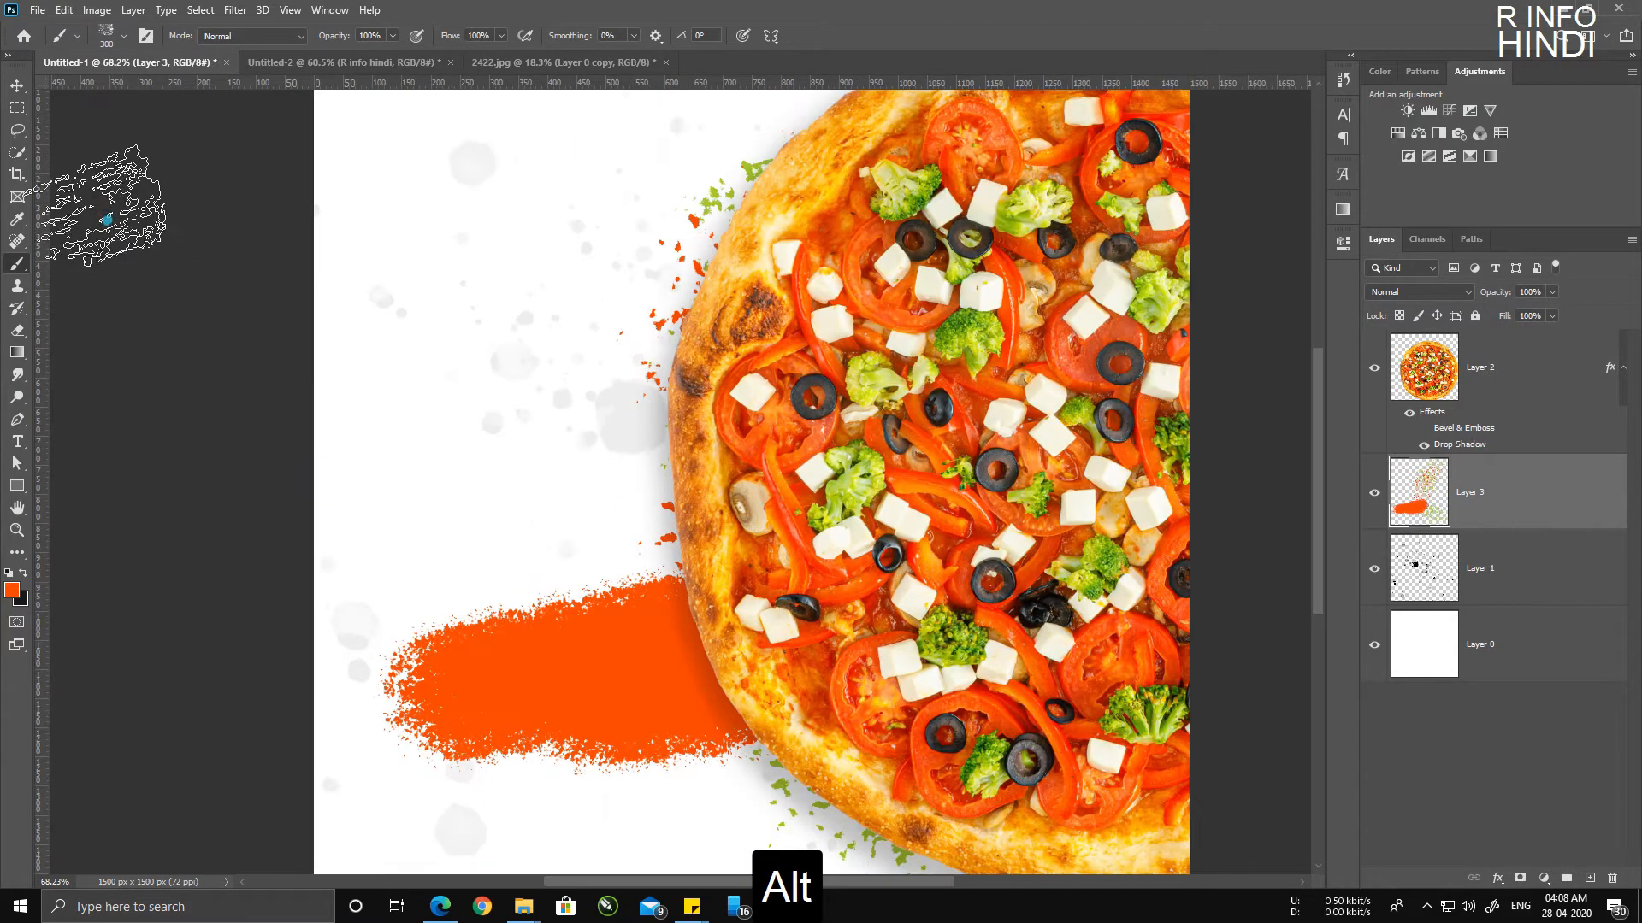
left_click(17, 86)
scroll(591, 402, "down", 2)
scroll(468, 496, "up", 2)
scroll(458, 462, "up", 2)
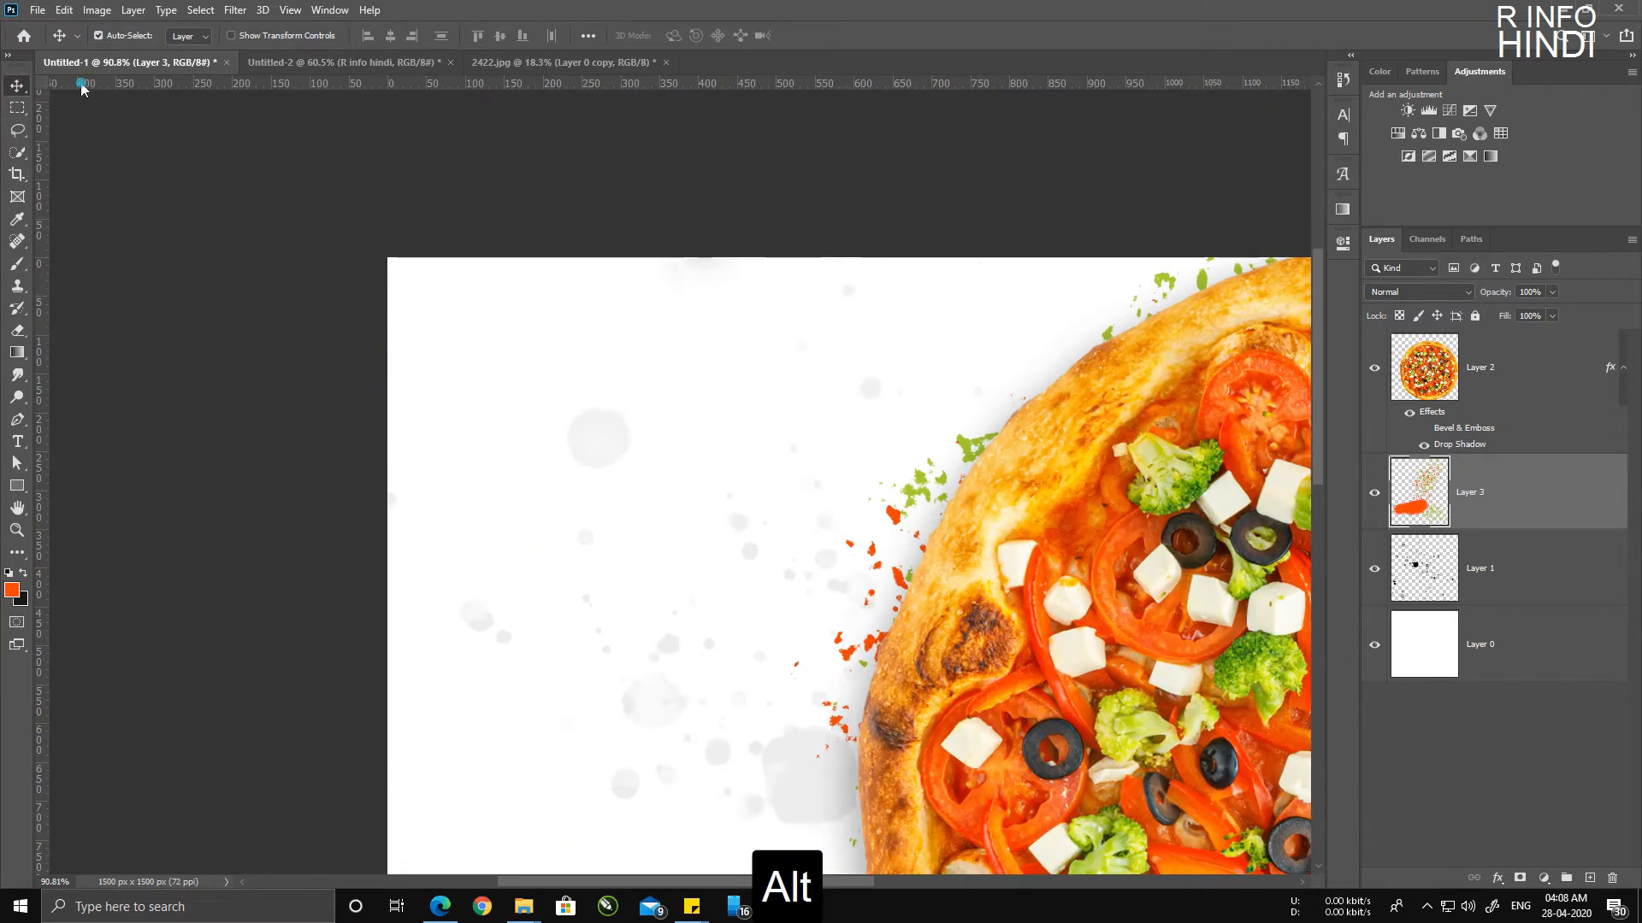
left_click(337, 62)
left_click(610, 517)
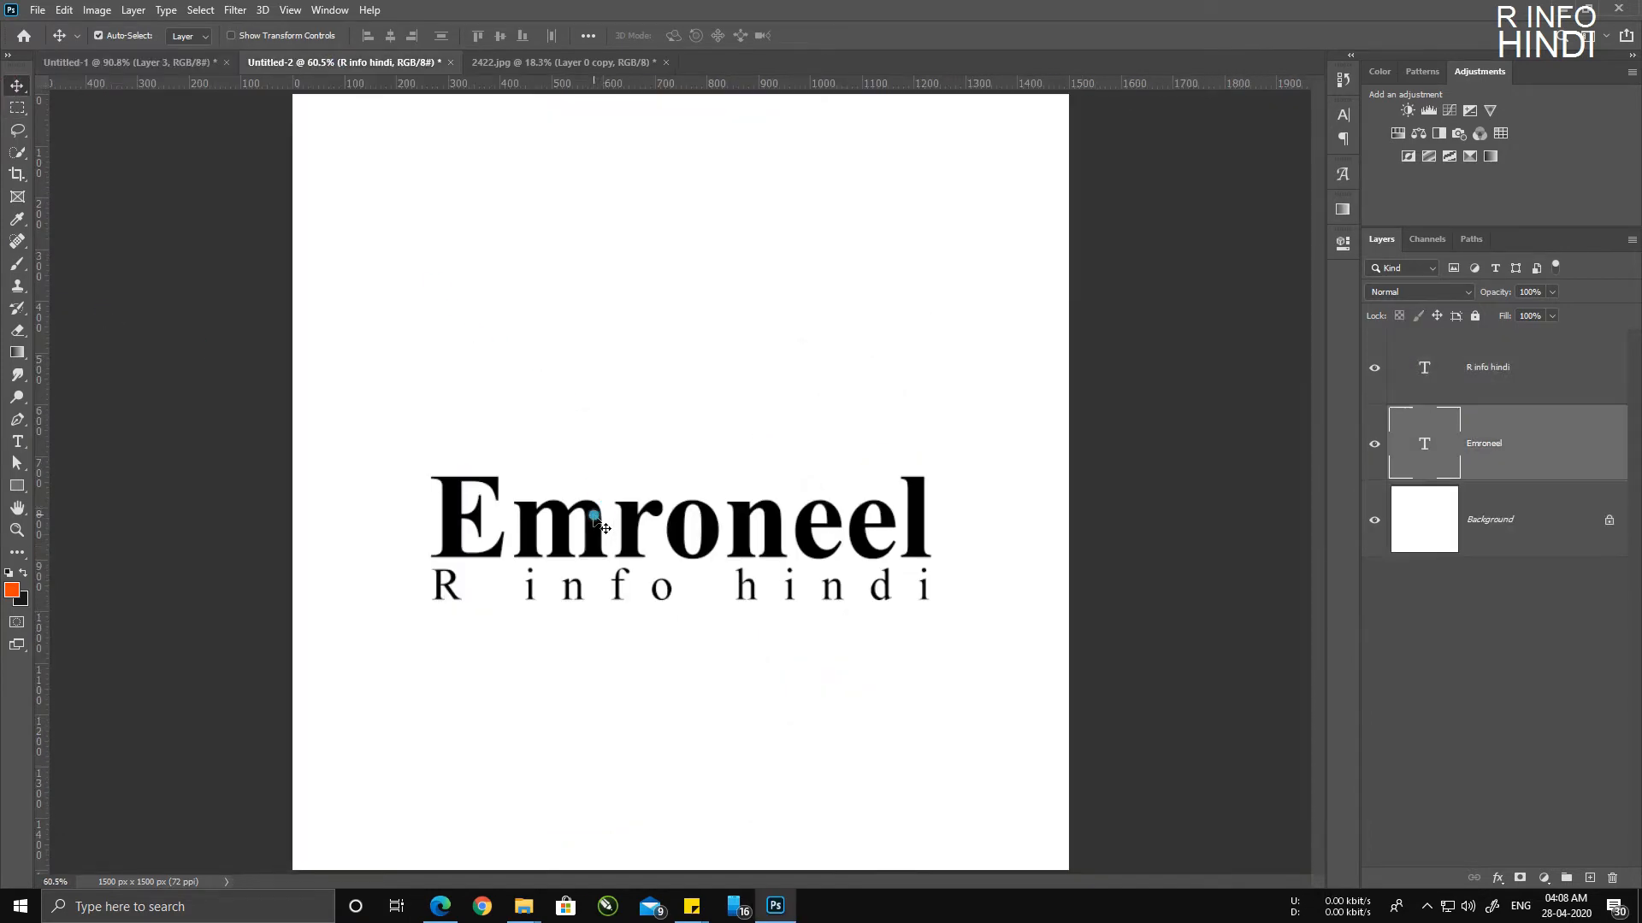
left_click(1574, 386, "shift")
left_click_drag(1573, 387, 417, 189)
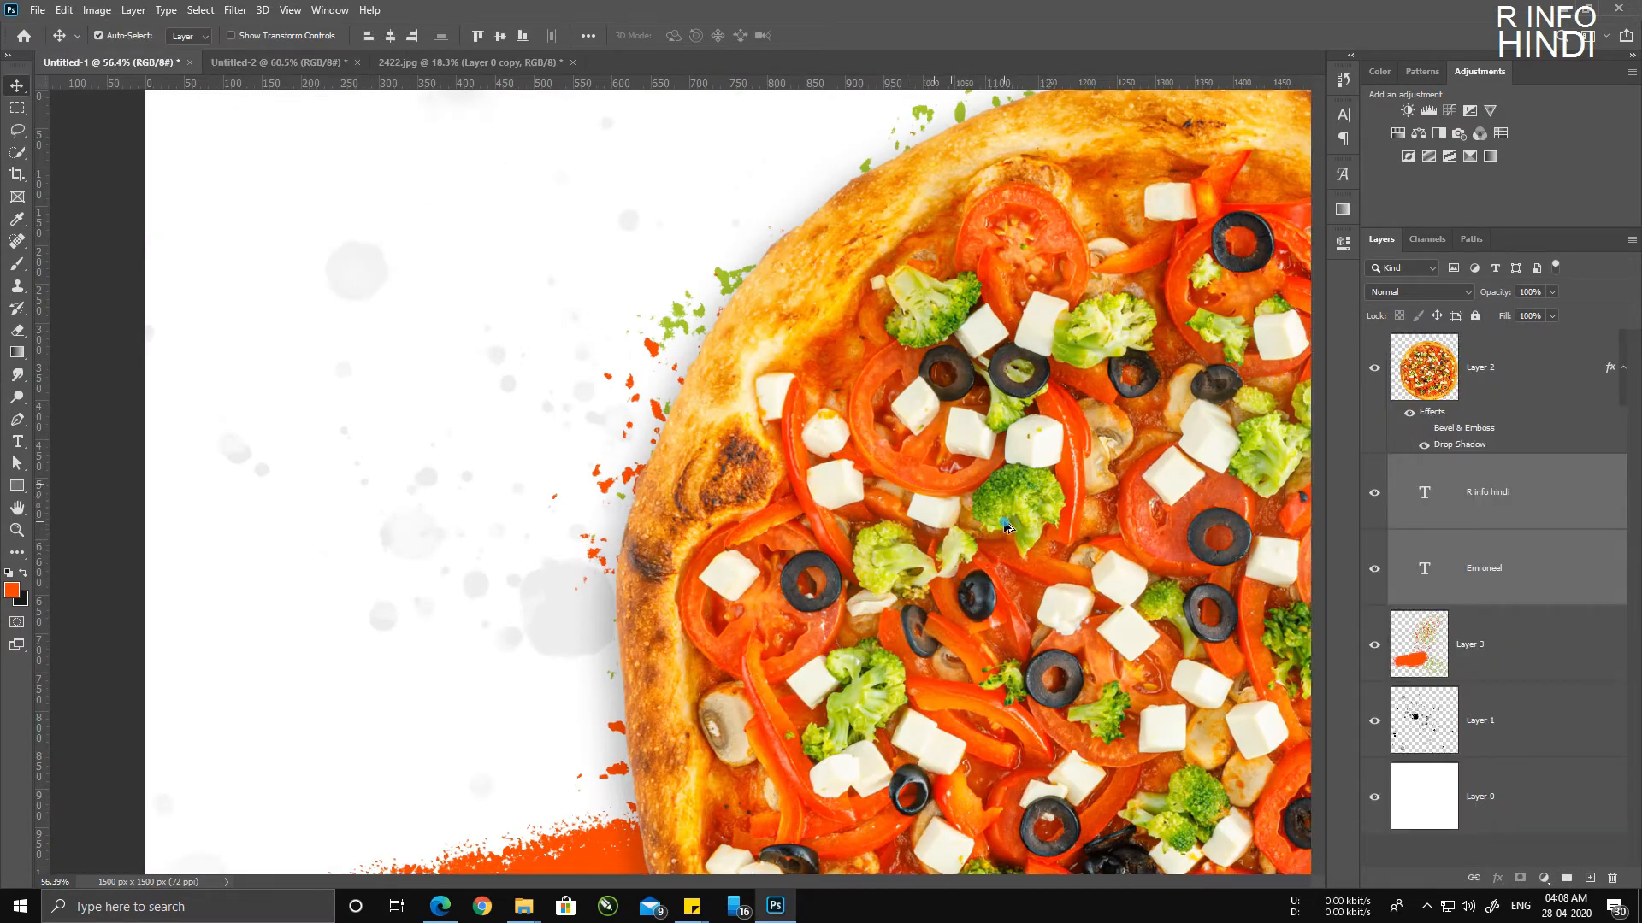
Step: Scale both logo text lines together to about 52% and place them in the canvas's upper left corner
scroll(843, 473, "down", 5)
key("ctrl+t")
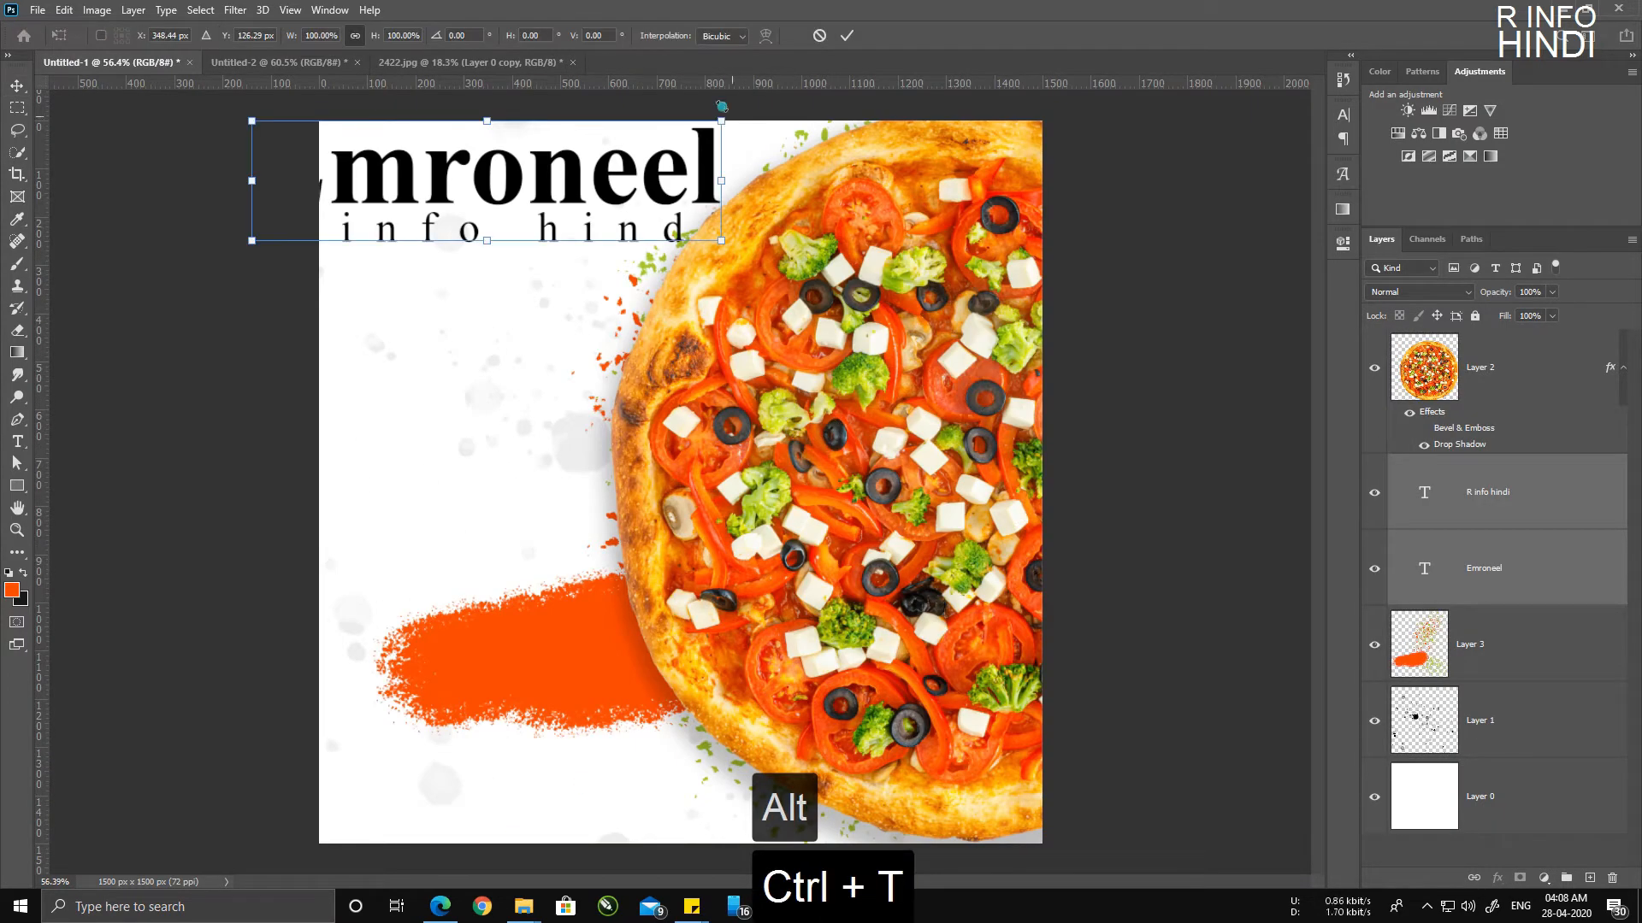
left_click_drag(728, 120, 511, 155)
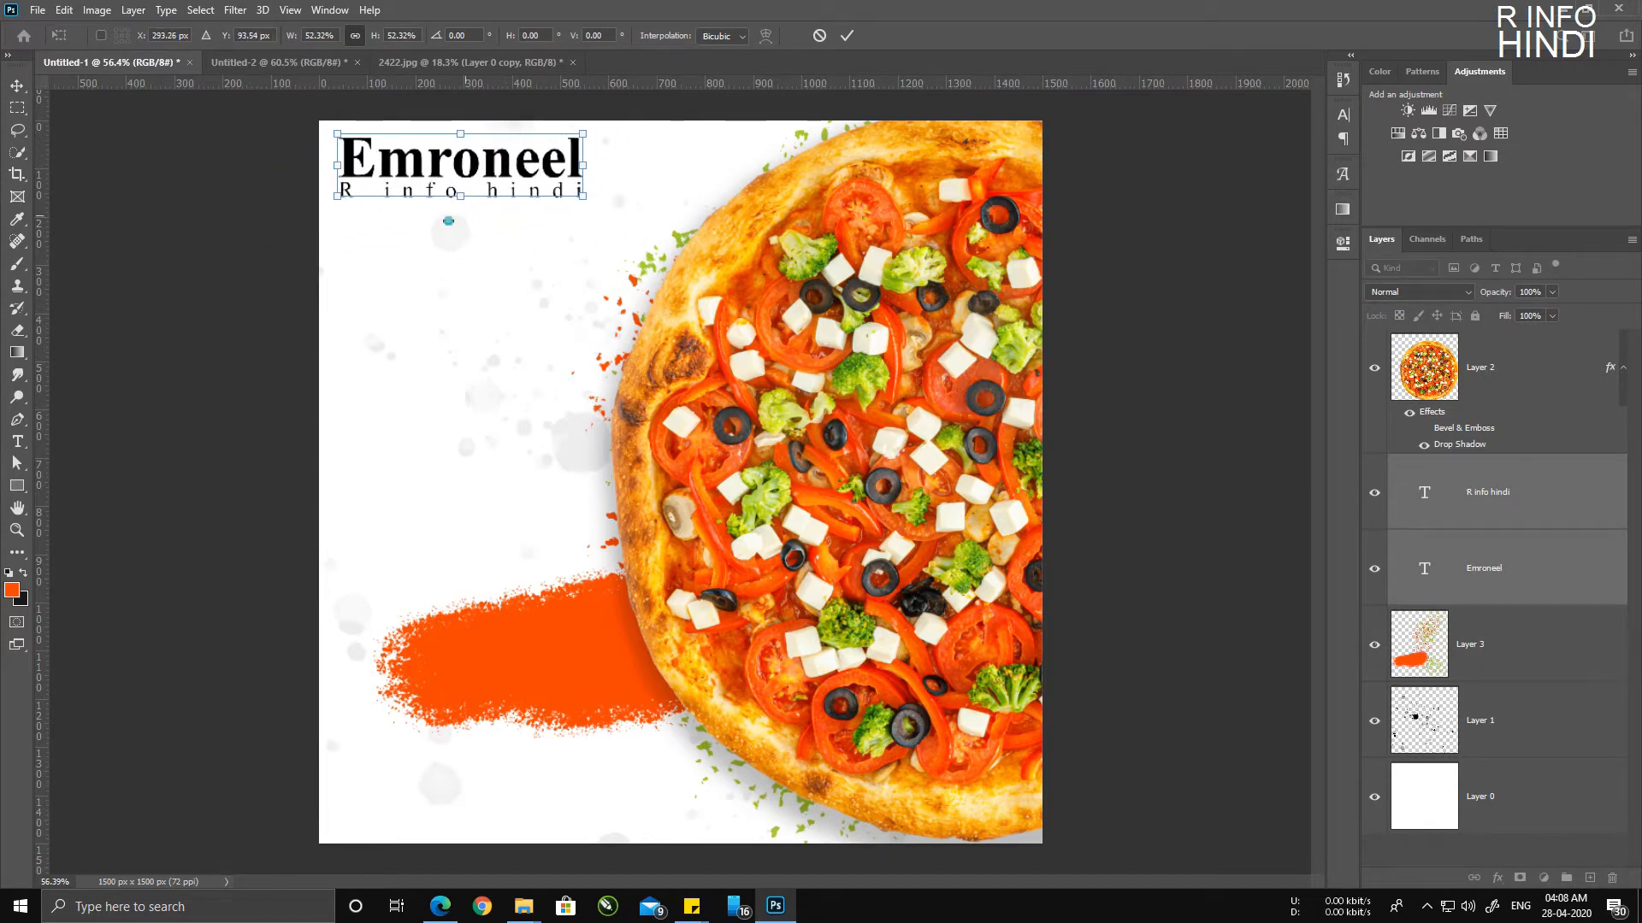
key("Return")
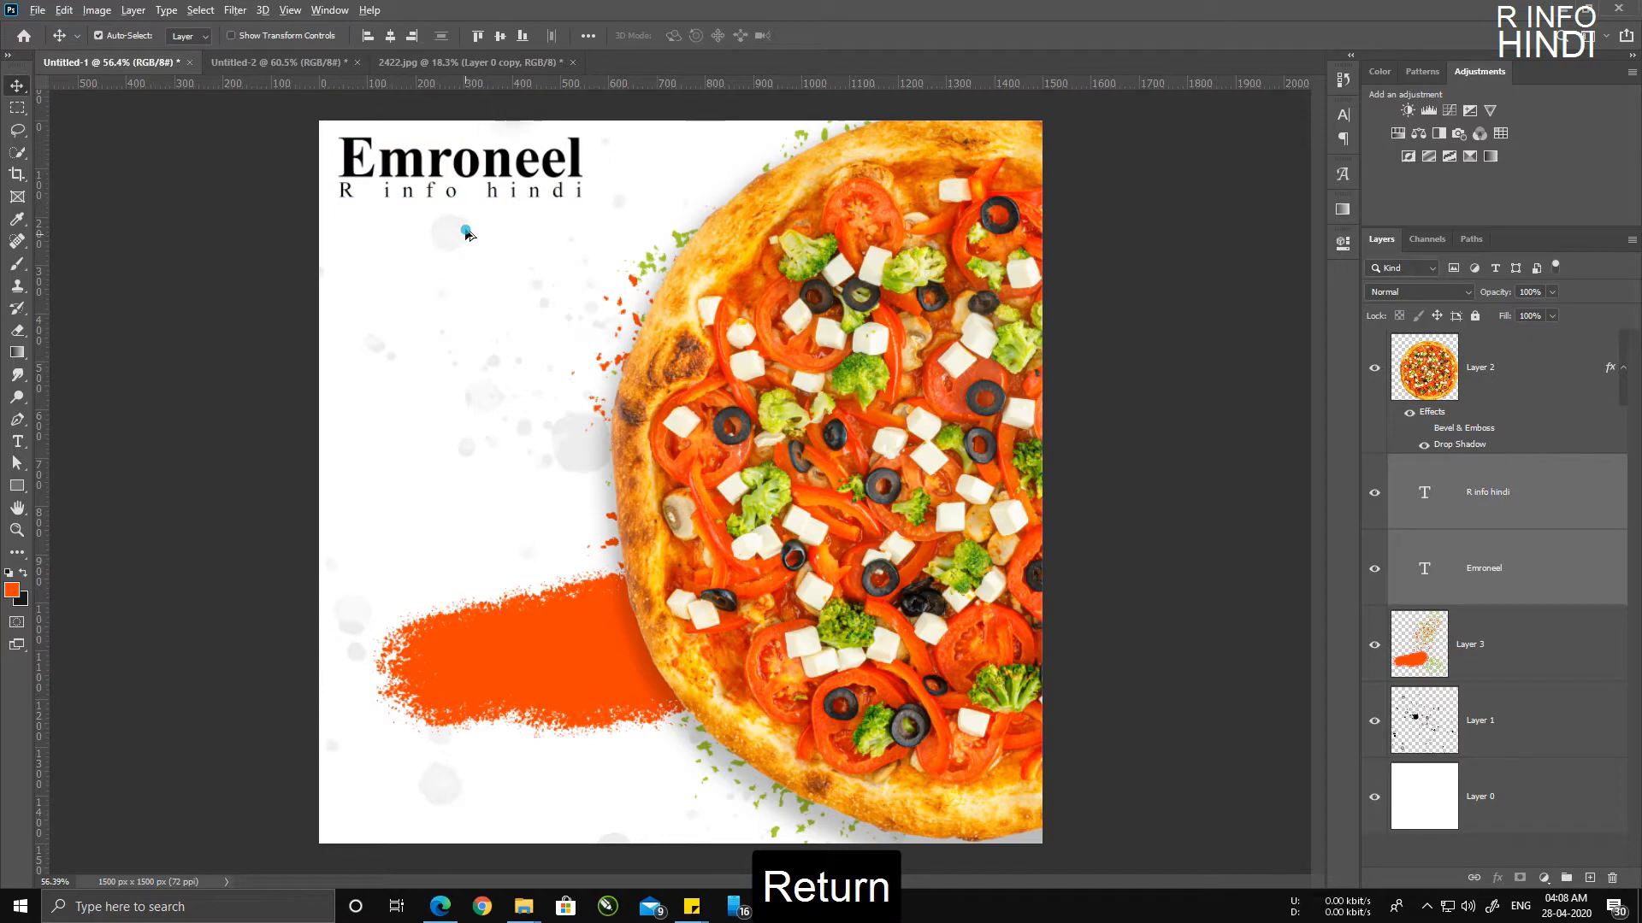
Step: Add a new text line reading STAY AT HOME in the white area between the logo and the orange band
scroll(470, 224, "up", 1)
scroll(855, 325, "down", 3)
scroll(517, 413, "up", 1)
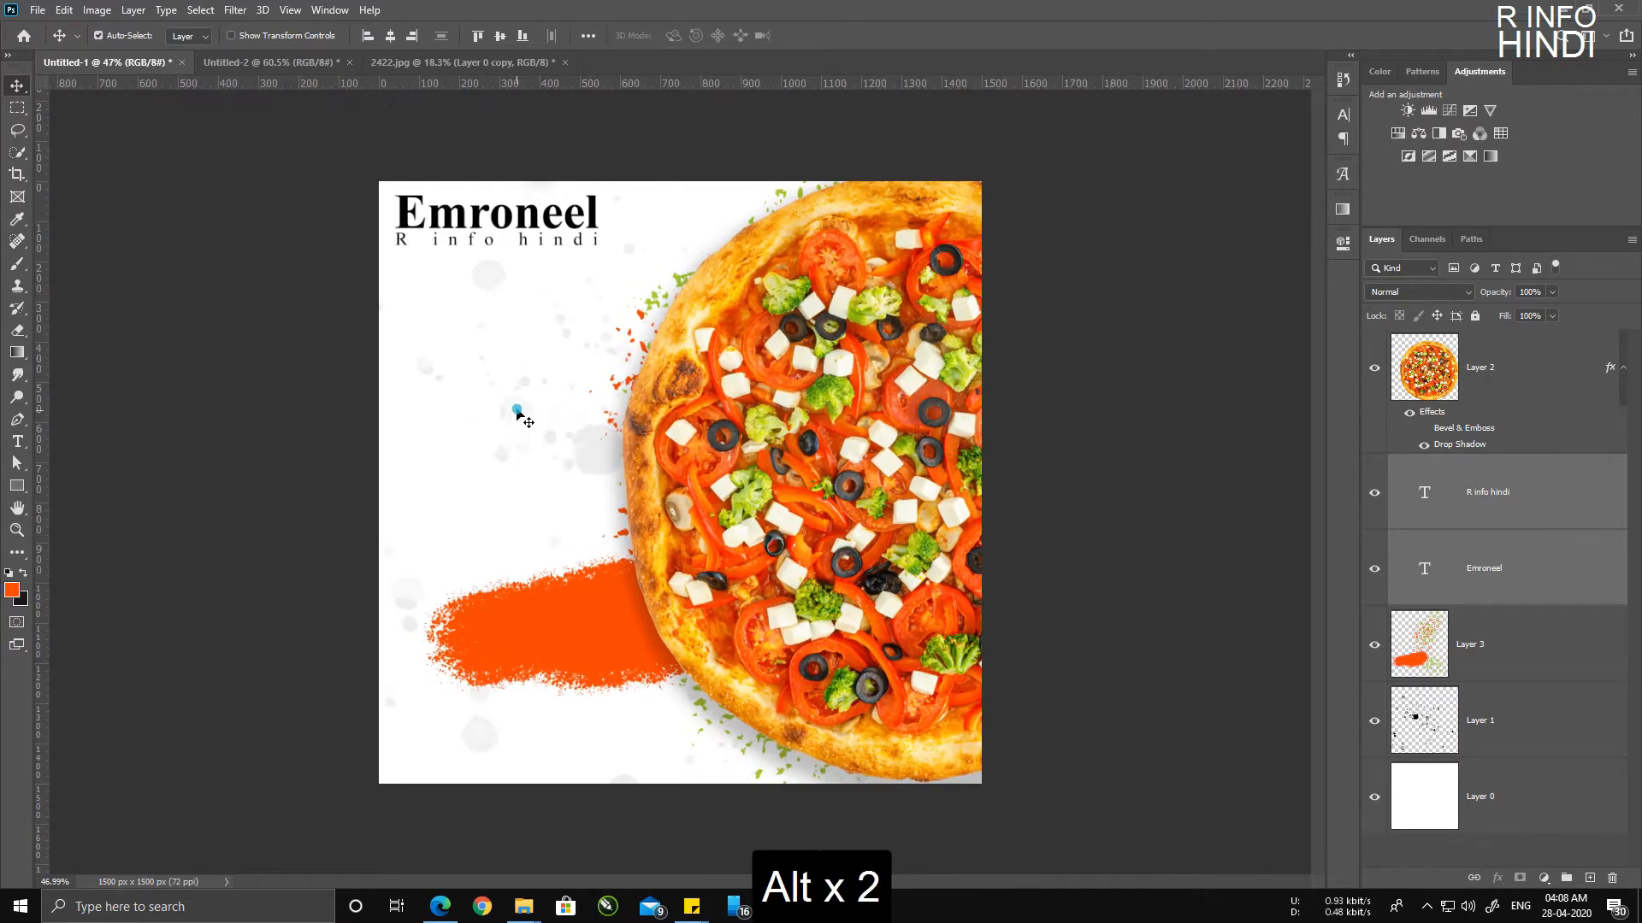
scroll(410, 419, "up", 4)
left_click_drag(355, 427, 654, 432)
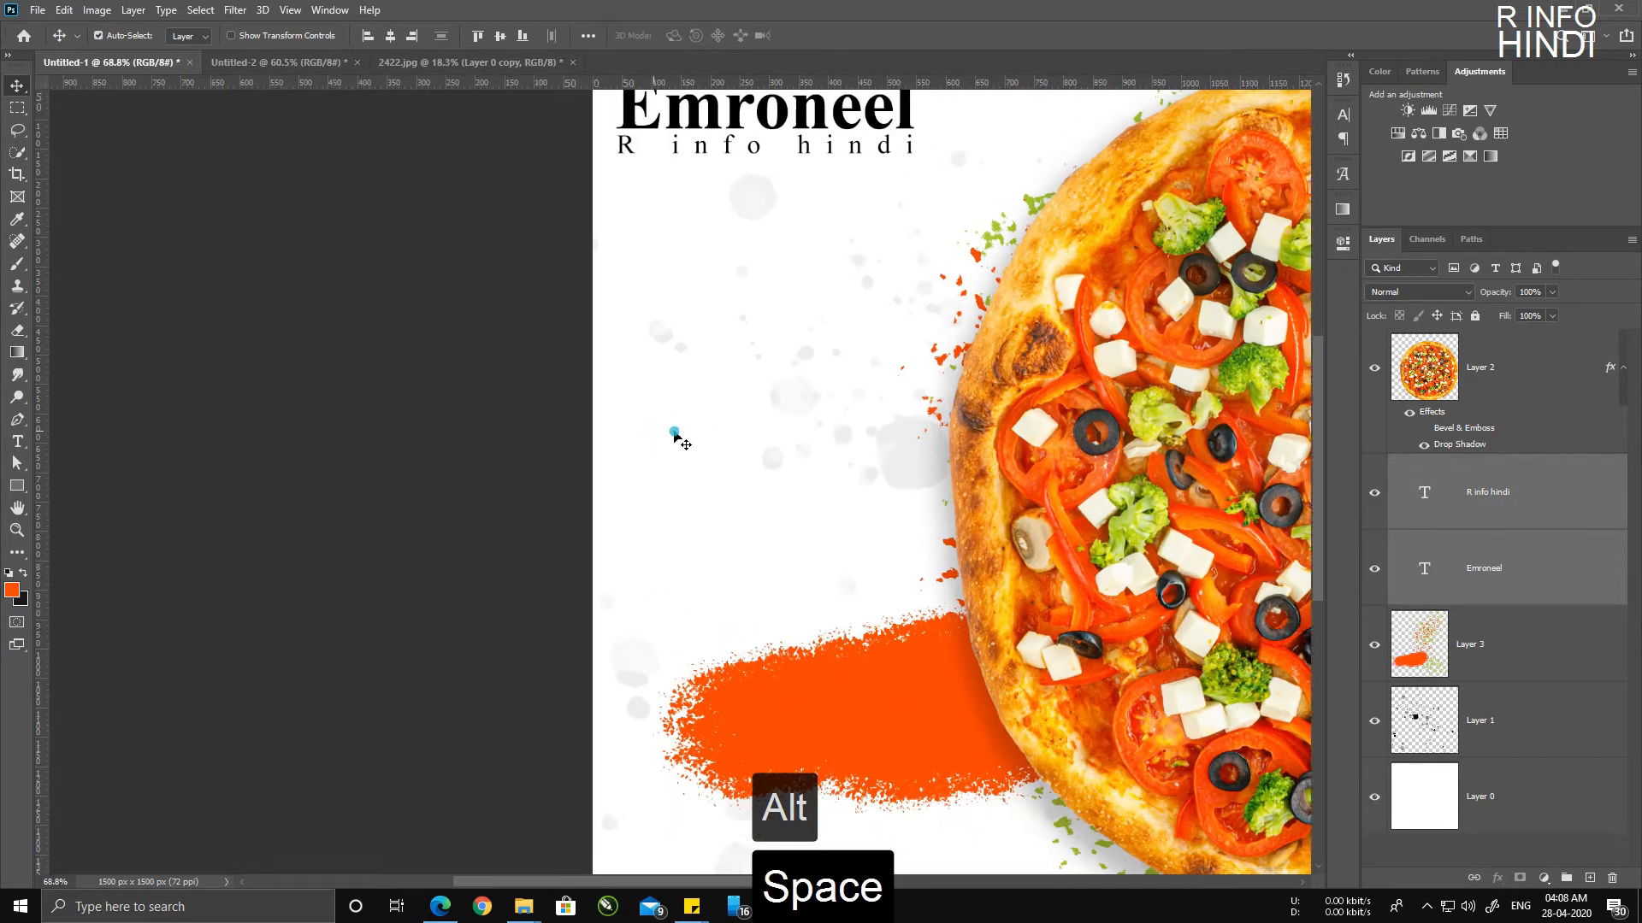
scroll(811, 399, "up", 3)
left_click_drag(774, 413, 582, 556)
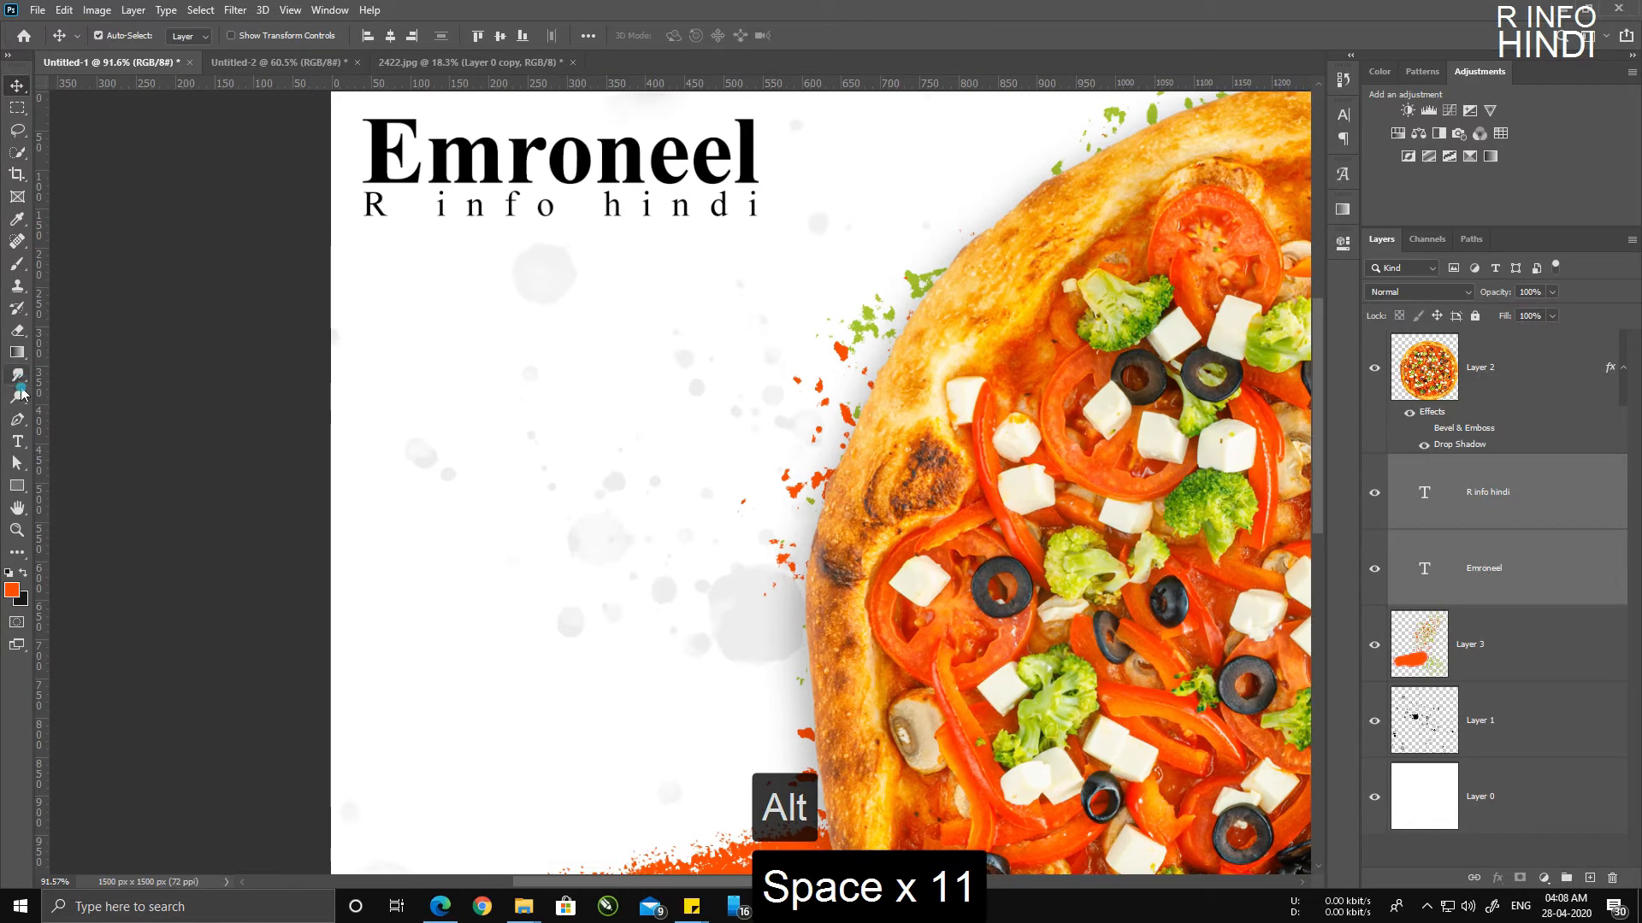
left_click(18, 442)
left_click(478, 498)
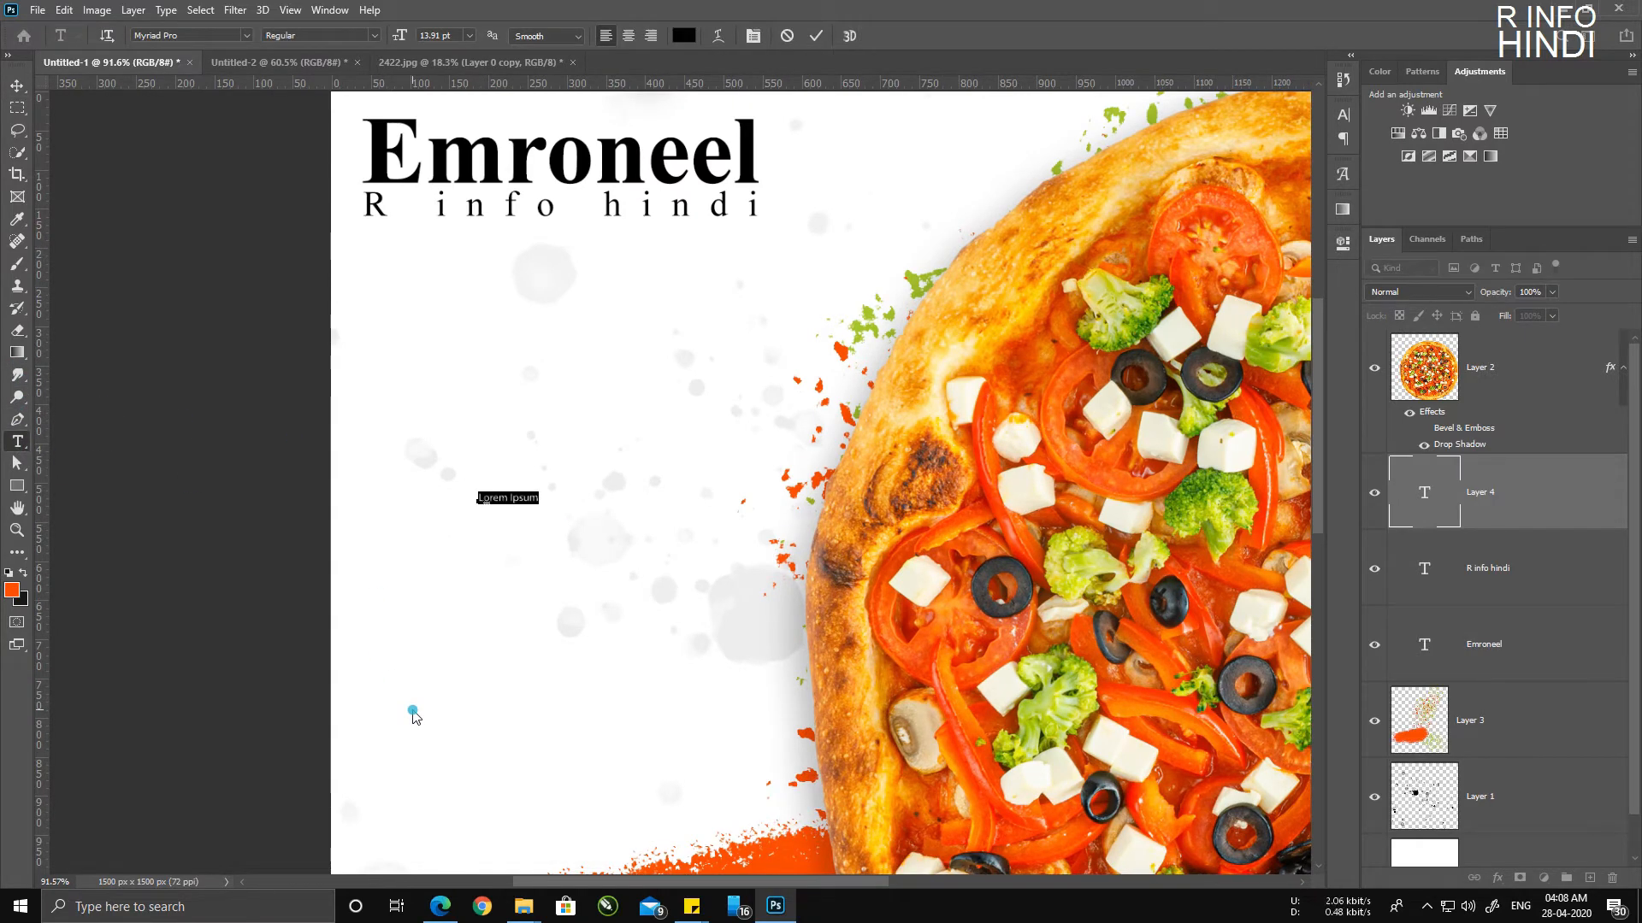
type("sa")
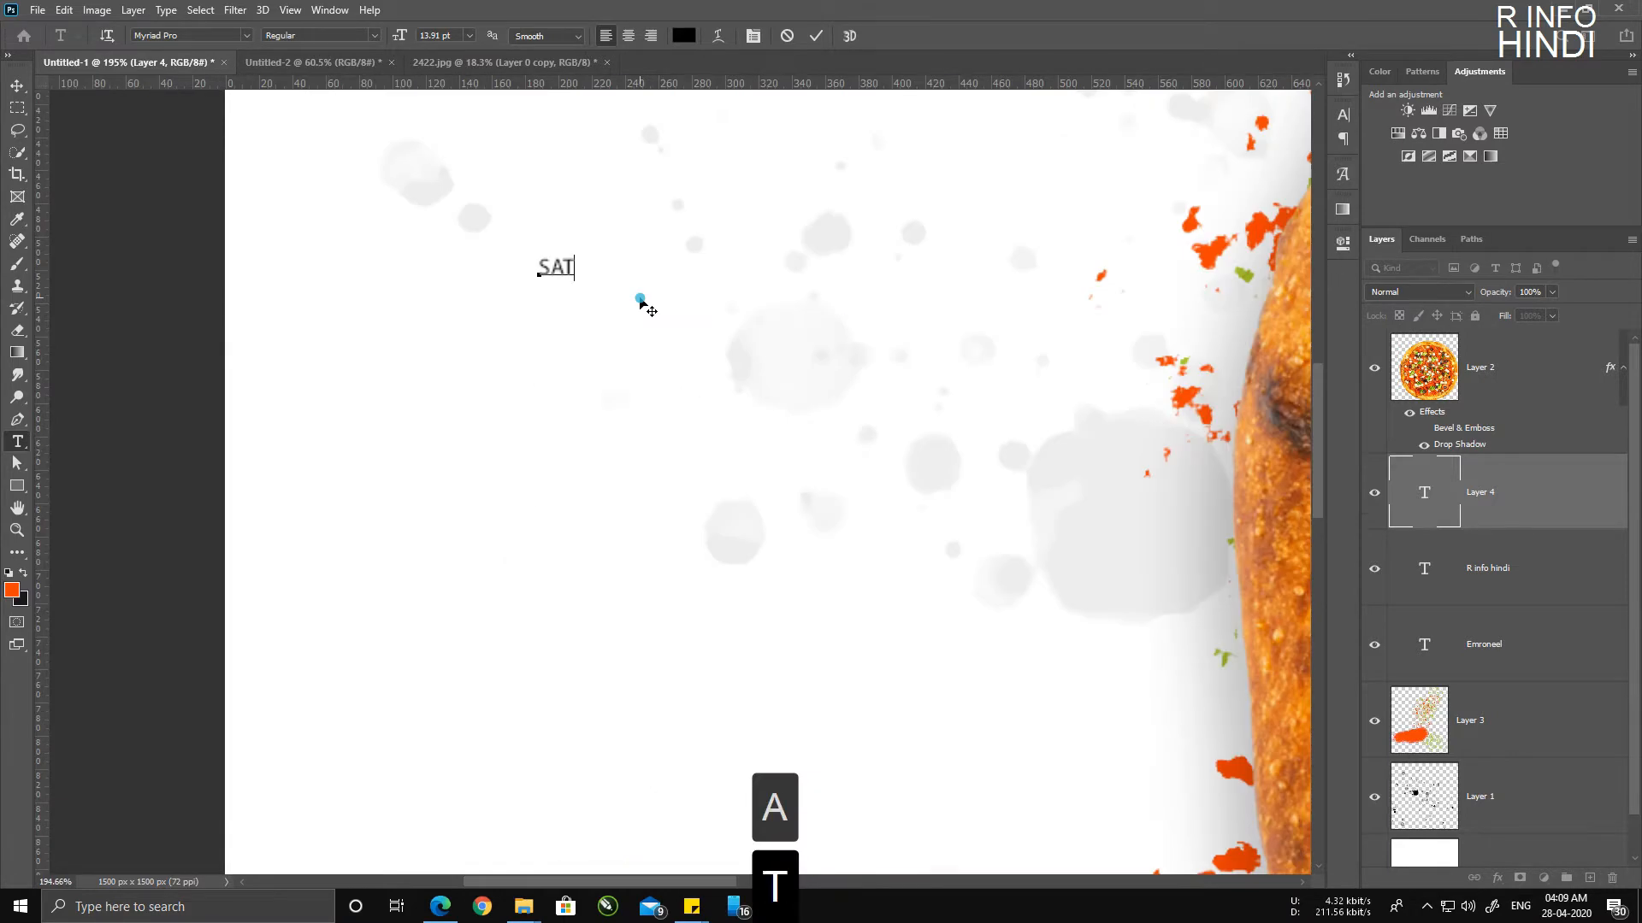
type("T")
key("BackSpace")
key("BackSpace")
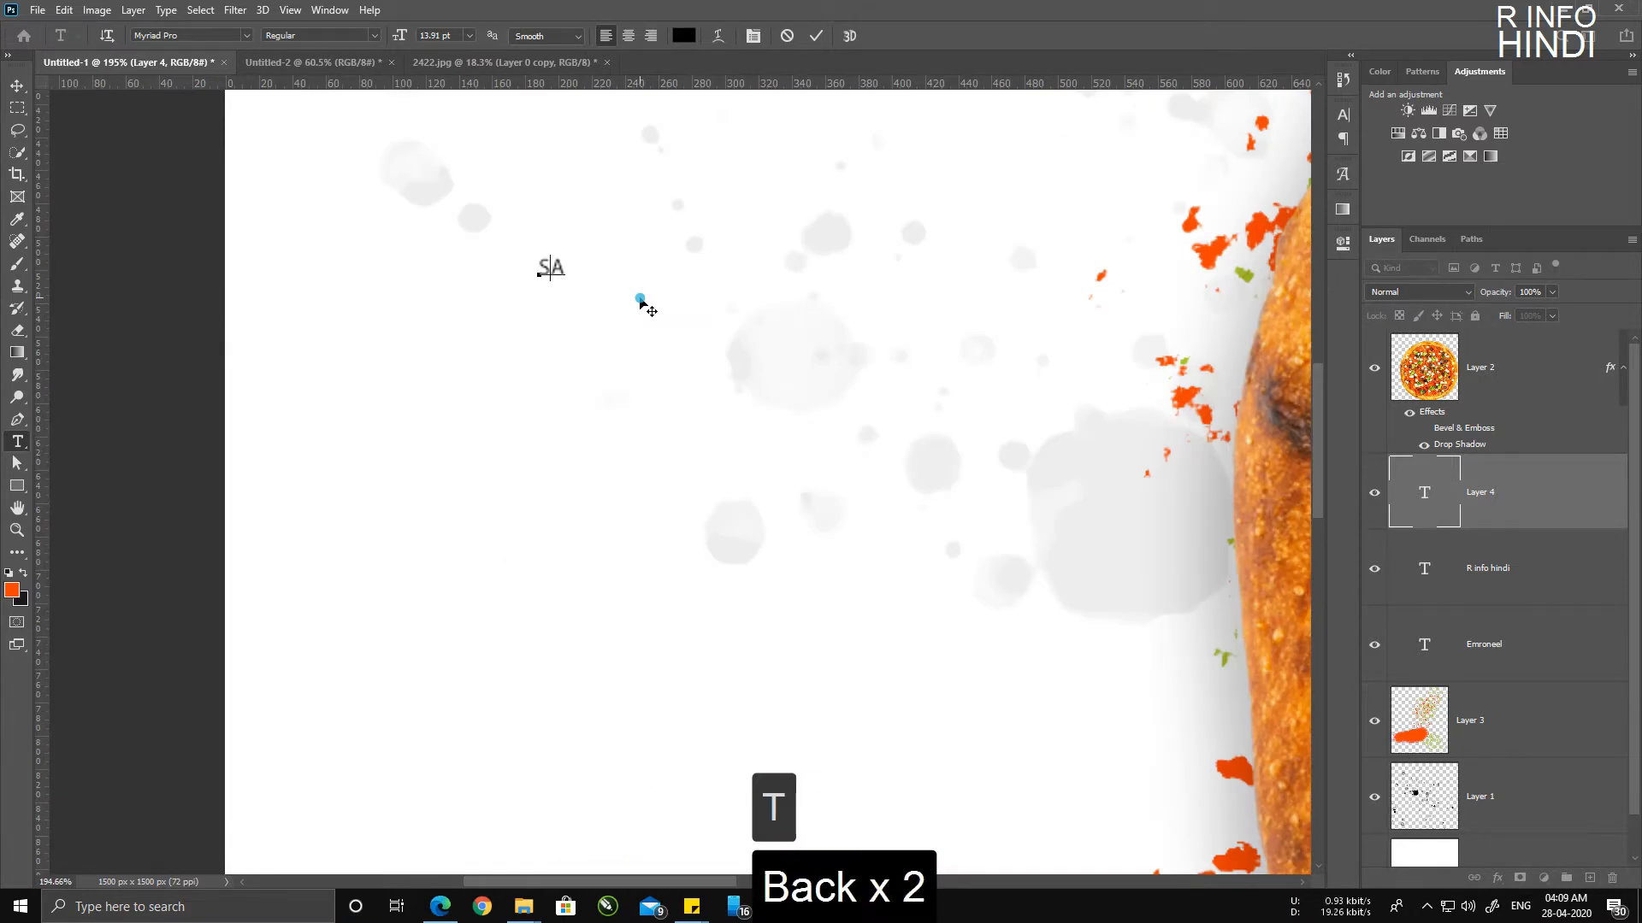
type("TAY a")
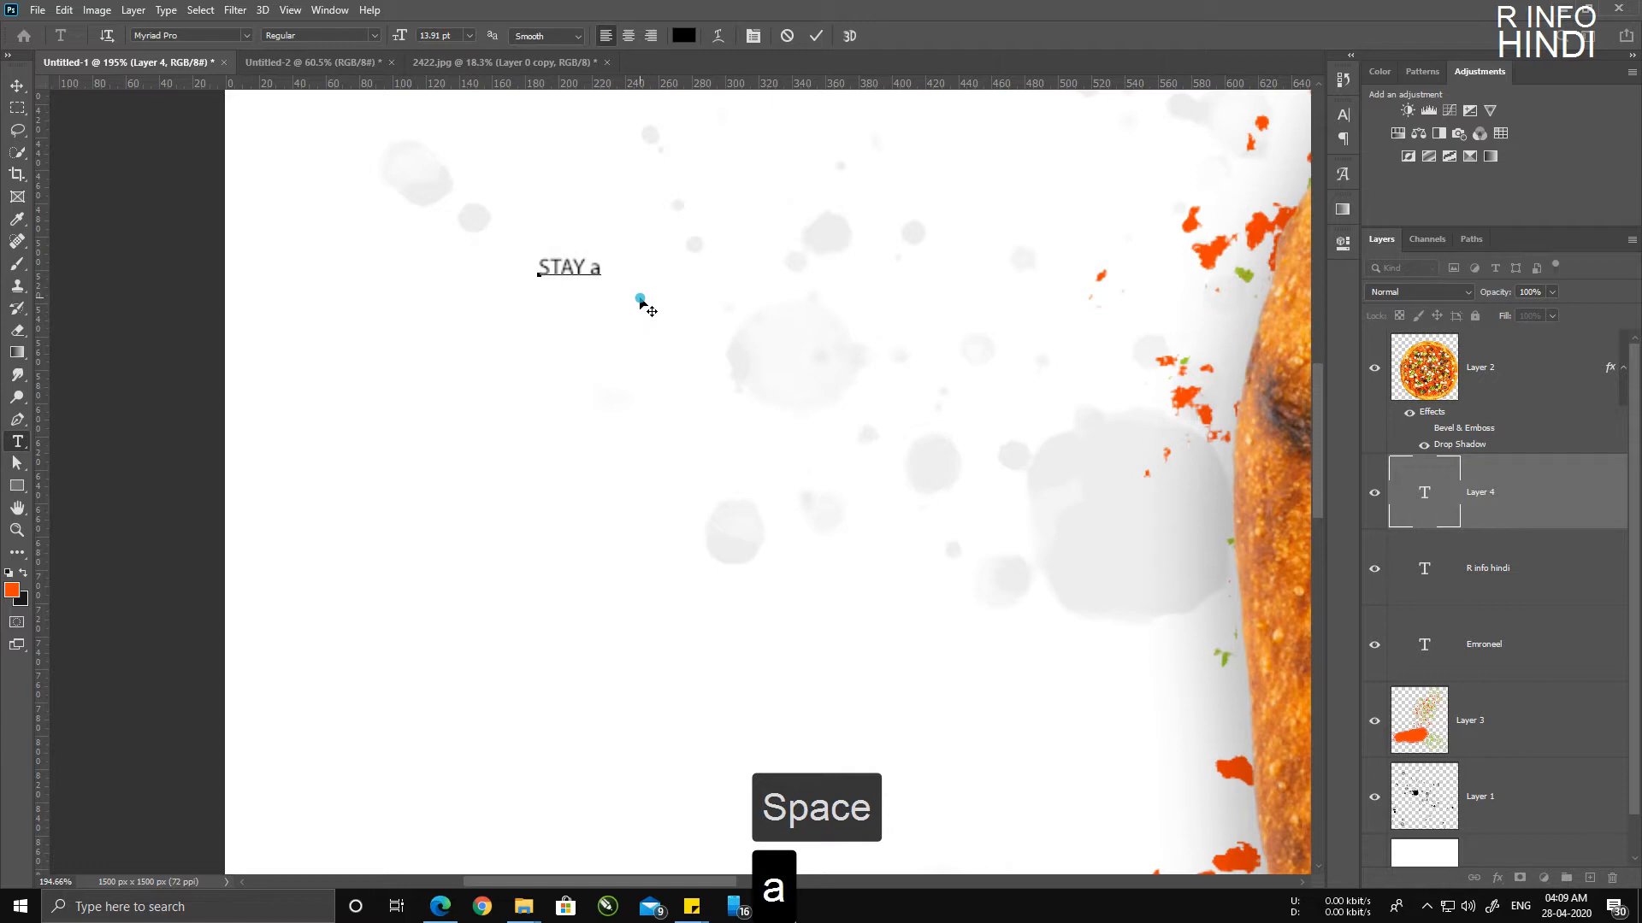
key("BackSpace")
type("AT HOME")
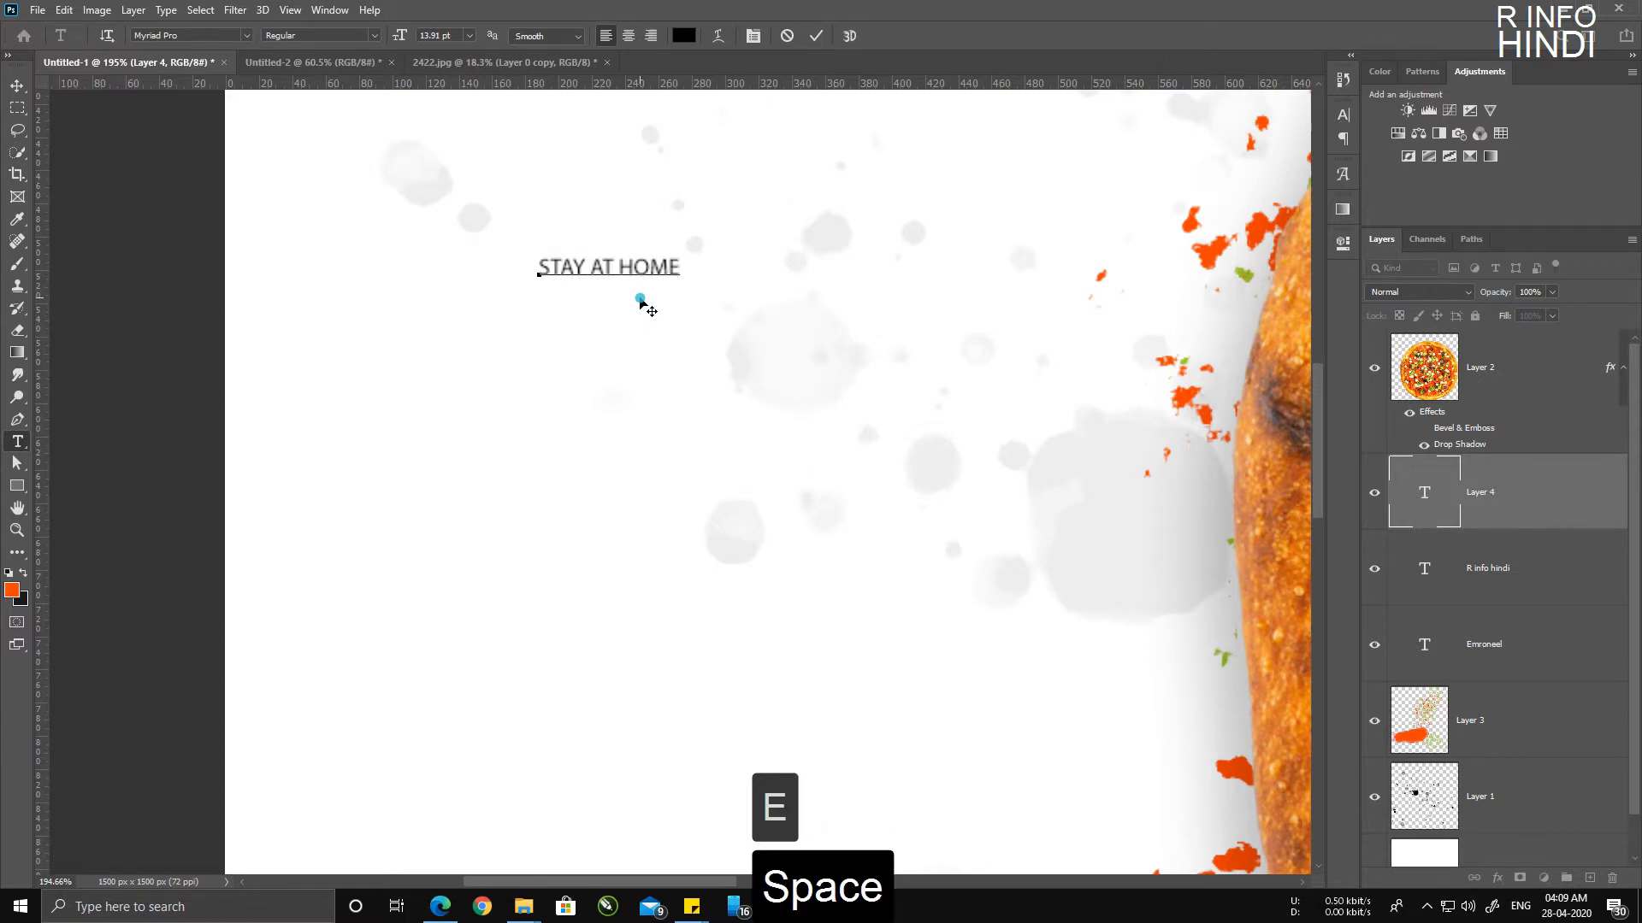
left_click(27, 87)
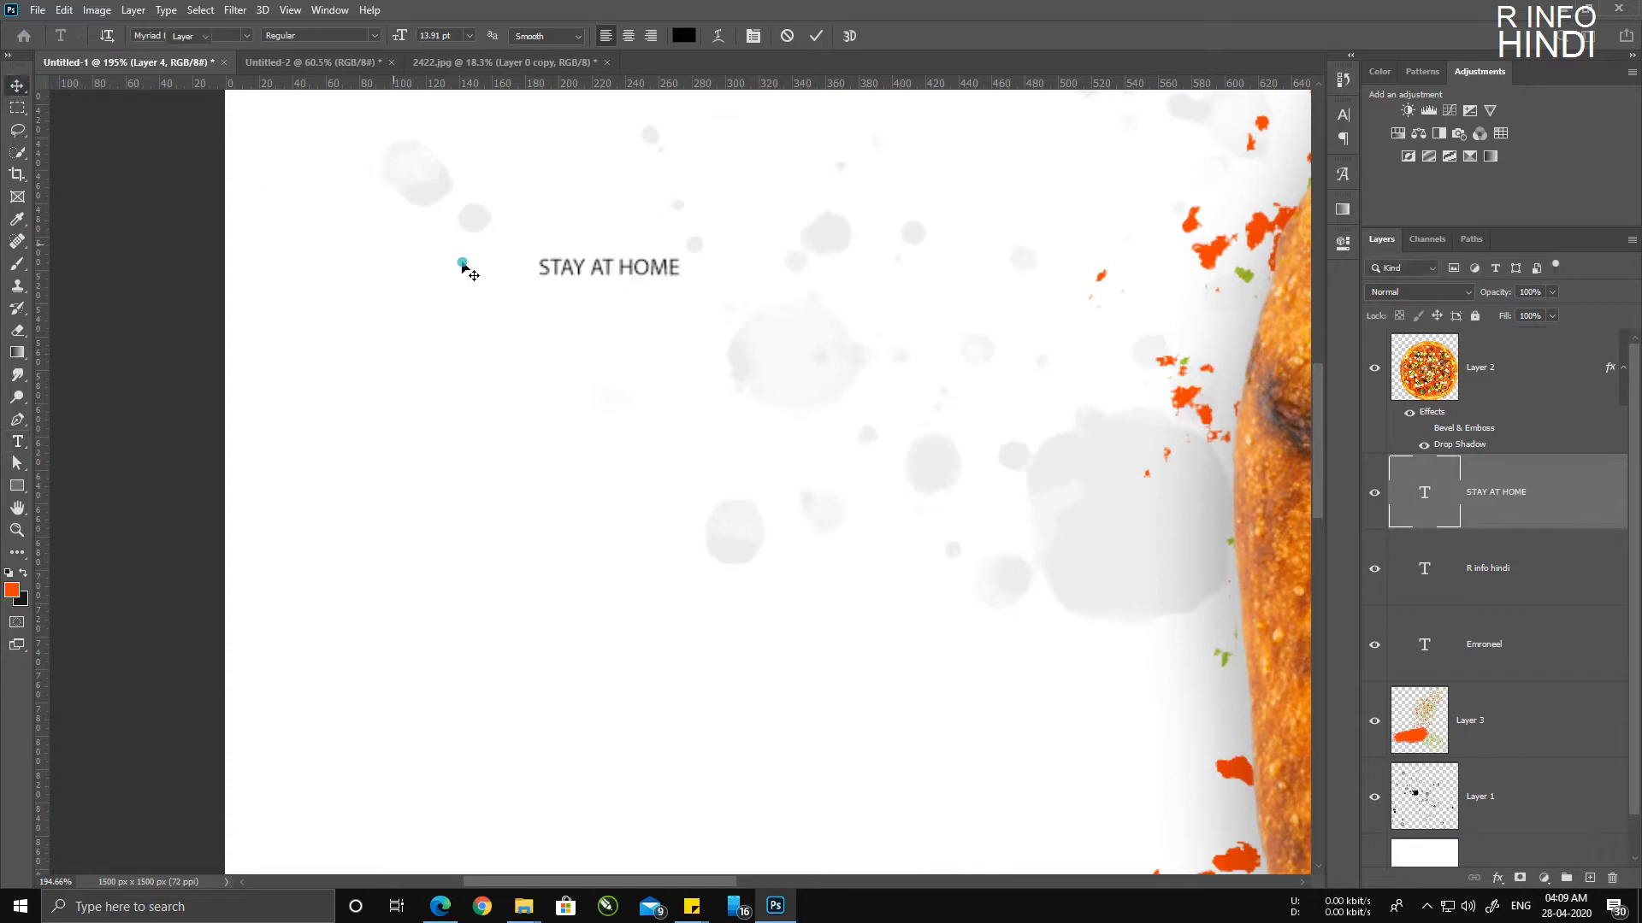
Step: Scale the STAY AT HOME text proportionally to about 555% and place it under the logo, roughly flush with the logo's left edge
left_click_drag(597, 281, 1112, 554)
key("ctrl+t")
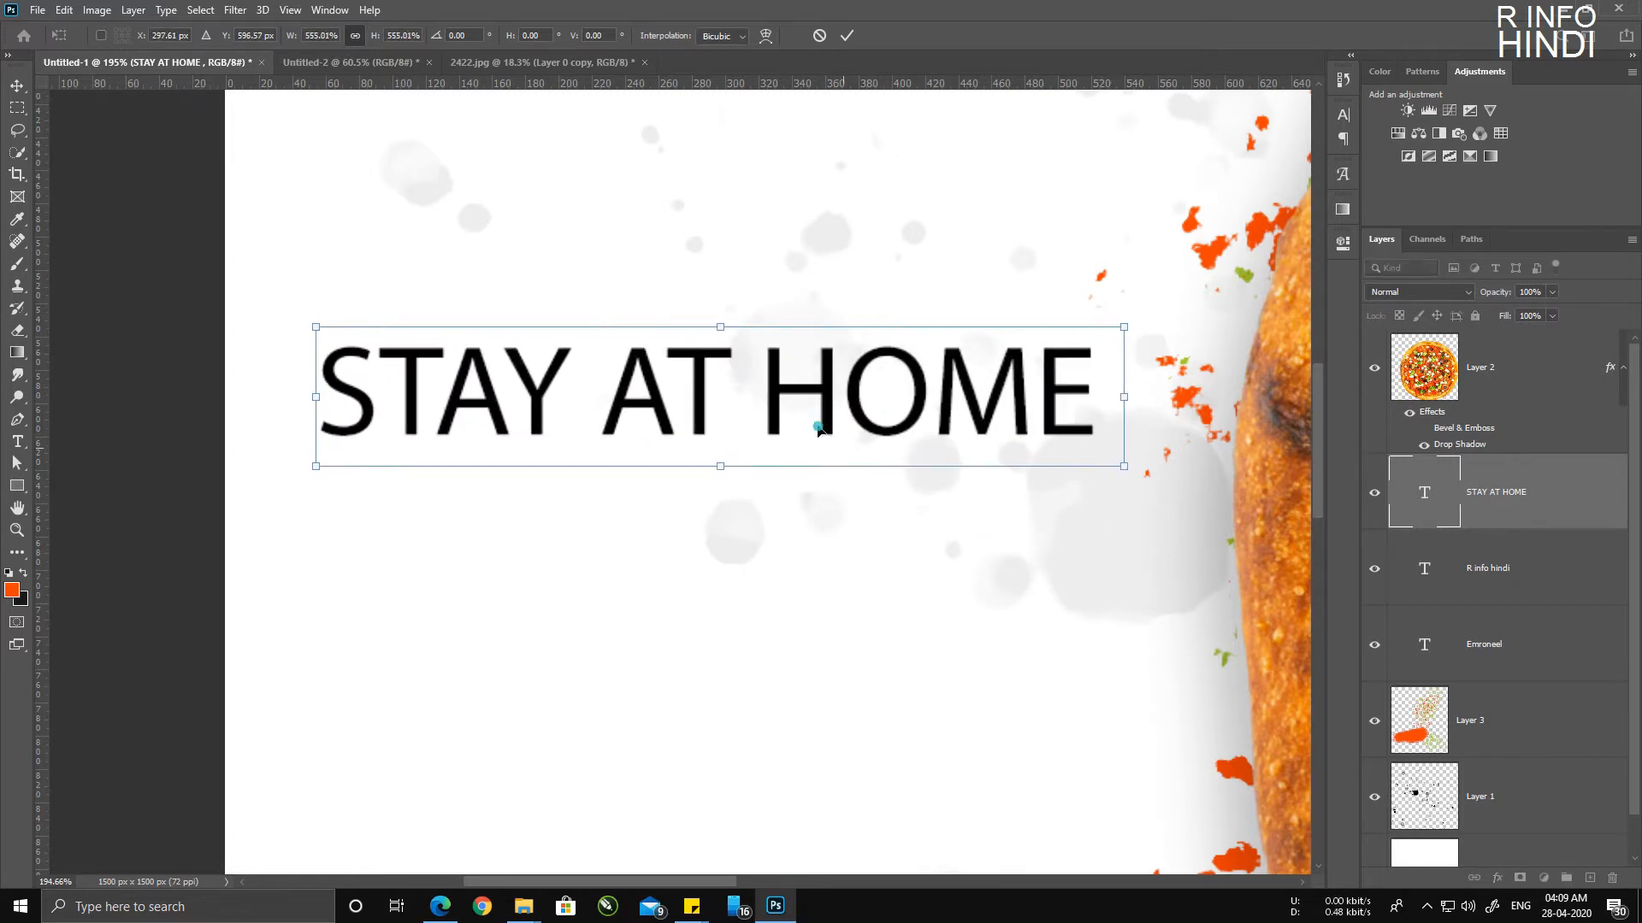
left_click_drag(772, 399, 742, 382)
key("Return")
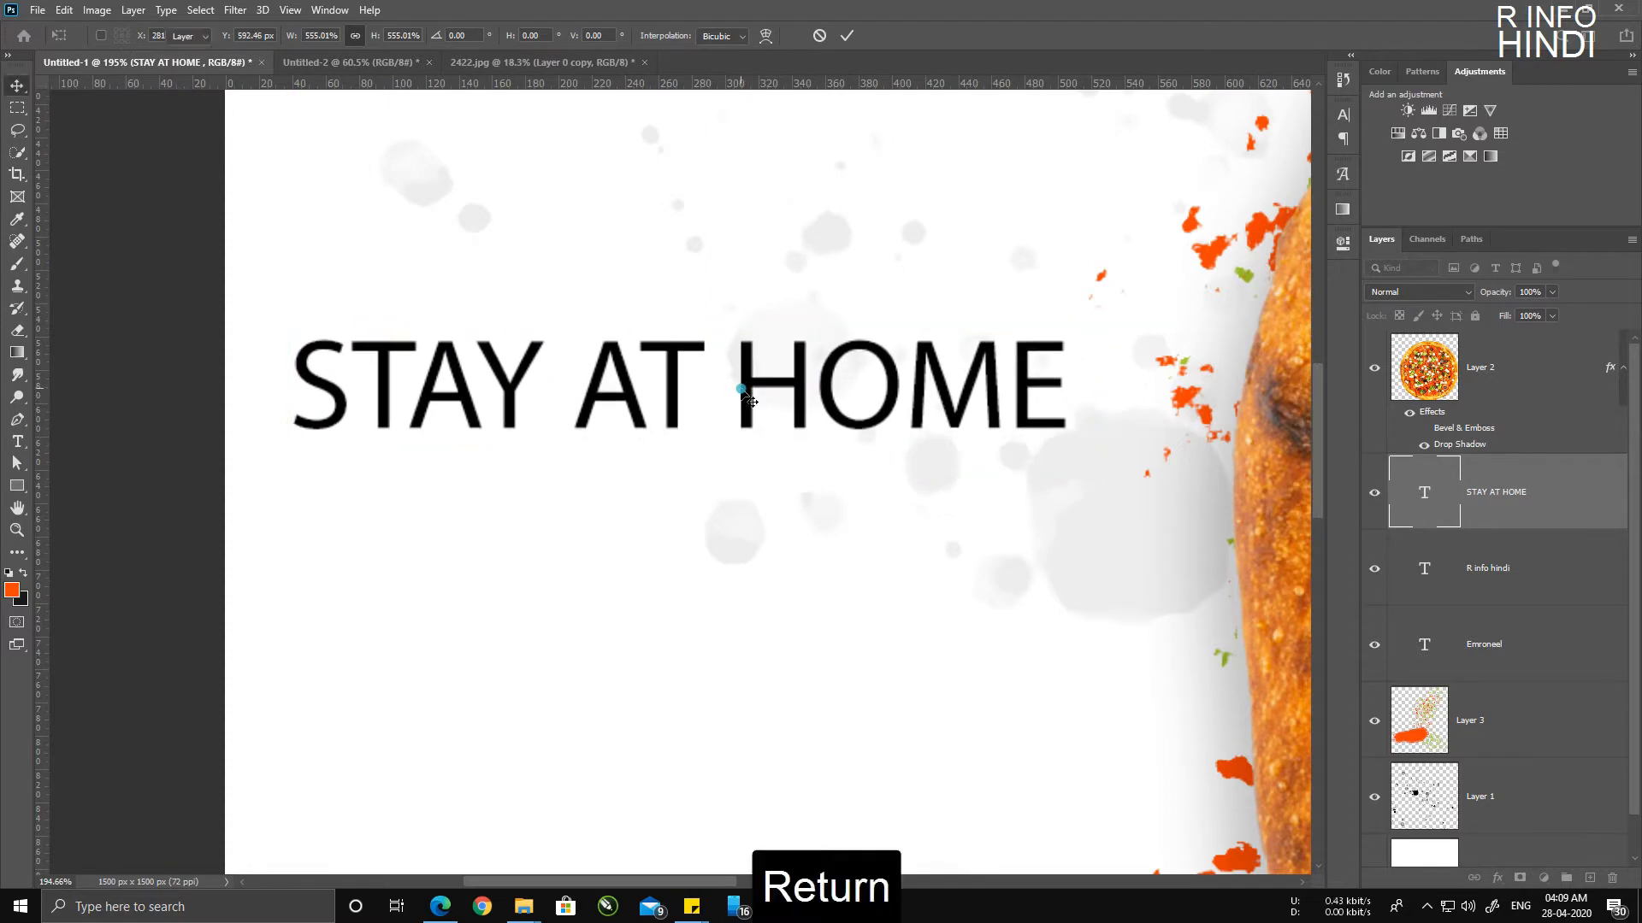
scroll(673, 396, "down", 5)
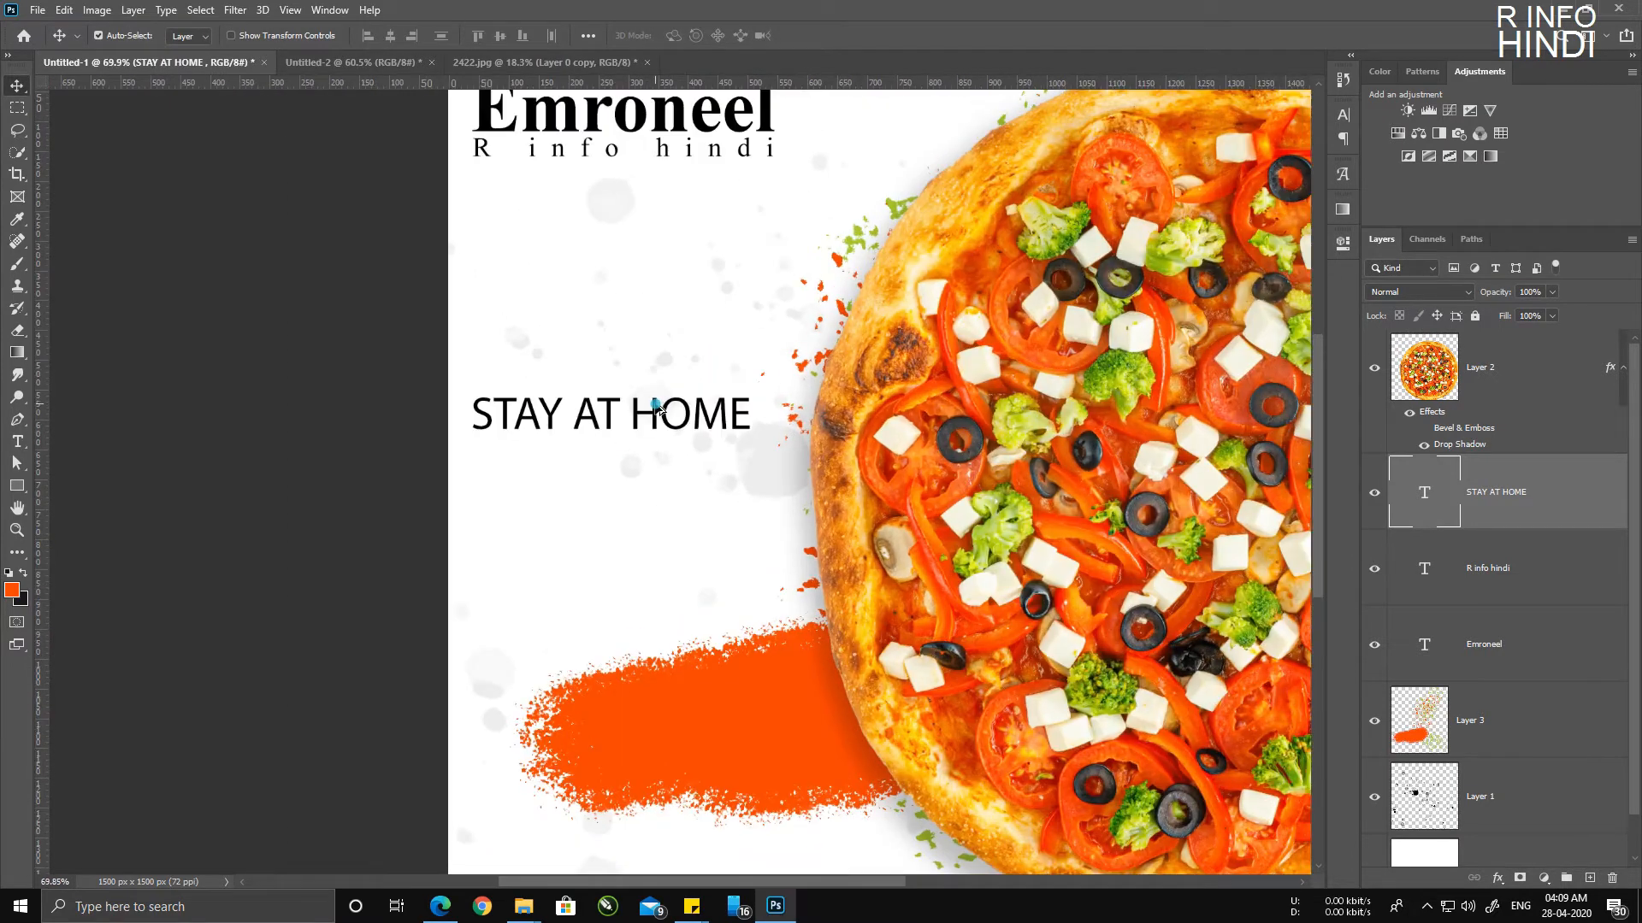
mouse_move(663, 441)
left_mouse_down()
mouse_move(661, 389)
mouse_move(660, 416)
left_mouse_up()
Step: Switch to Sticky Notes, review the "best font" and "google font" lists for a slogan font, and return to the poster in Photoshop
mouse_move(691, 906)
mouse_move(720, 813)
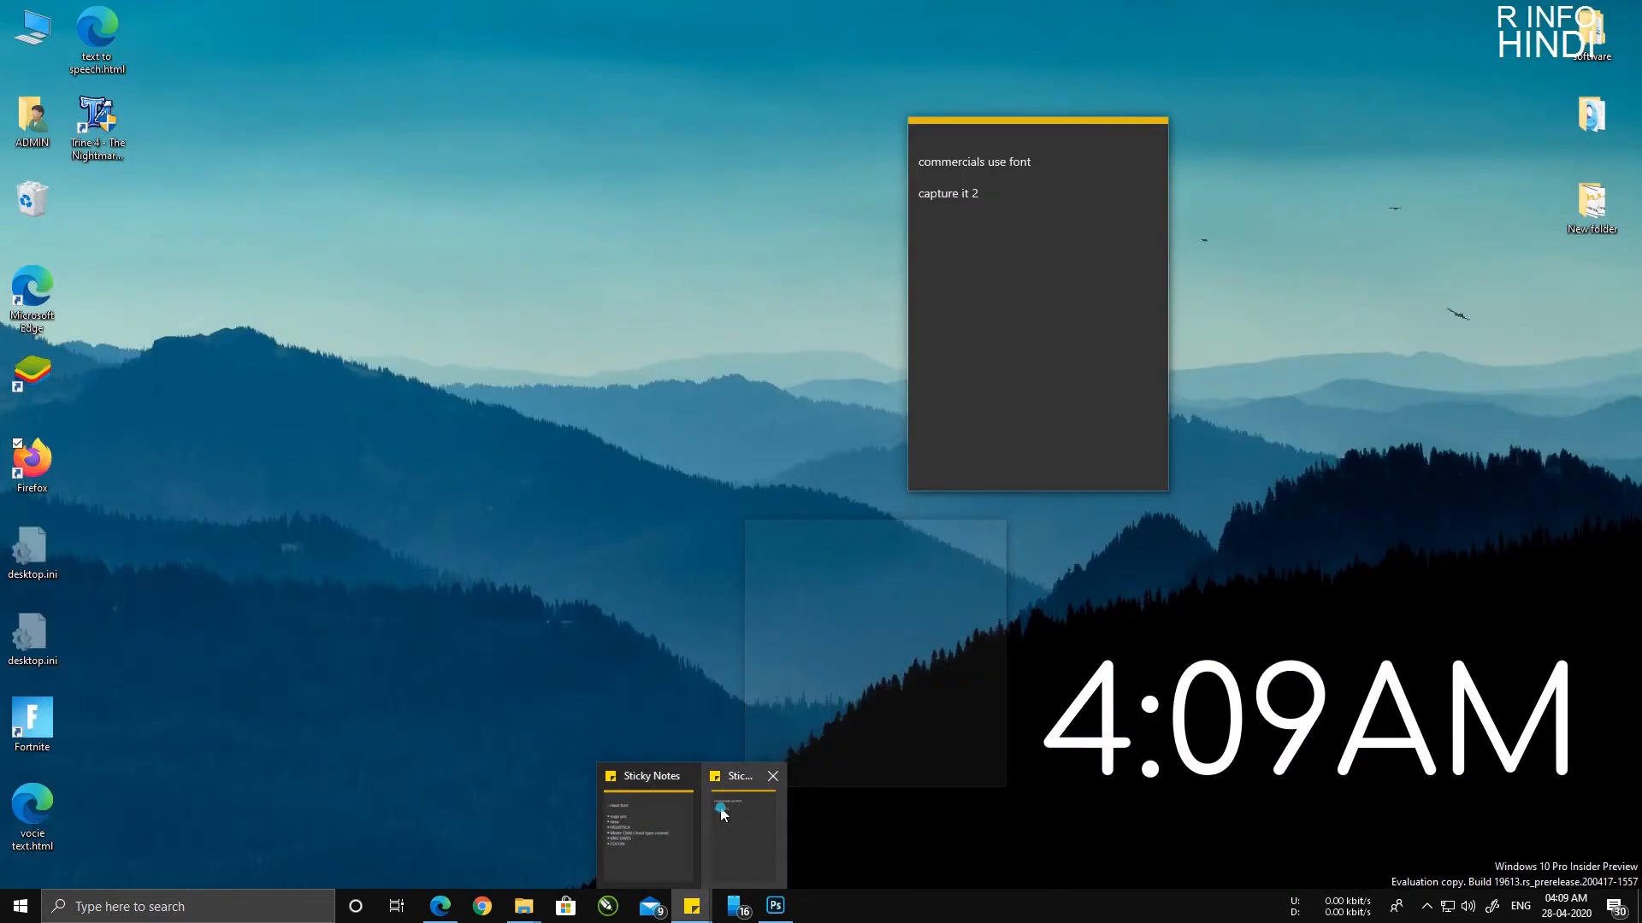
left_click(671, 823)
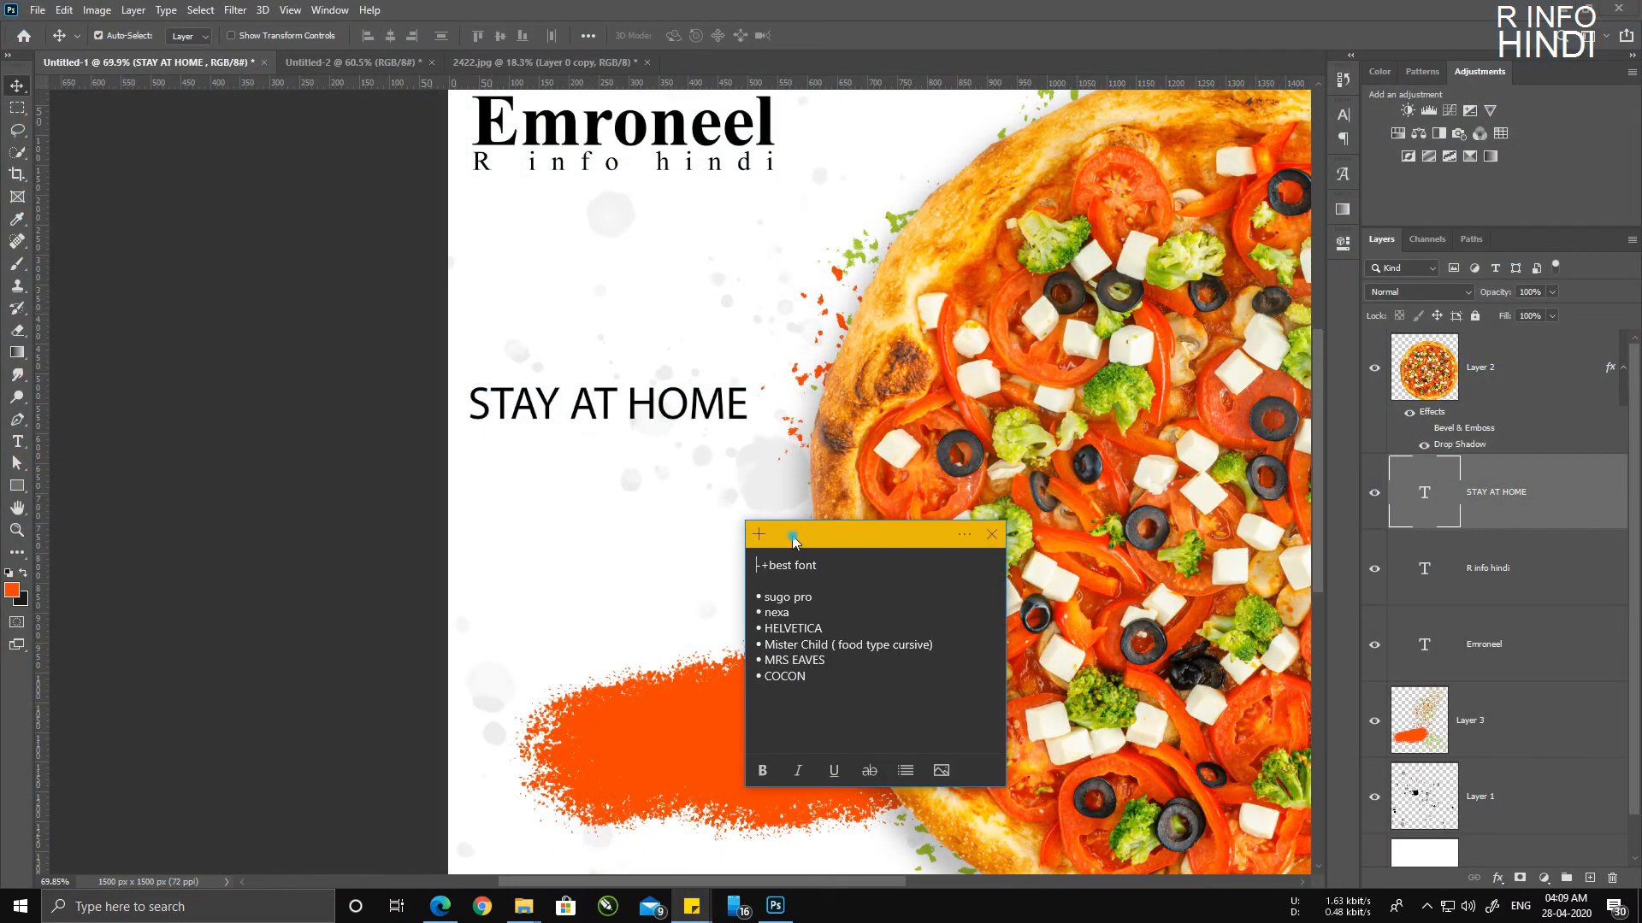
left_click(970, 535)
left_click(799, 587)
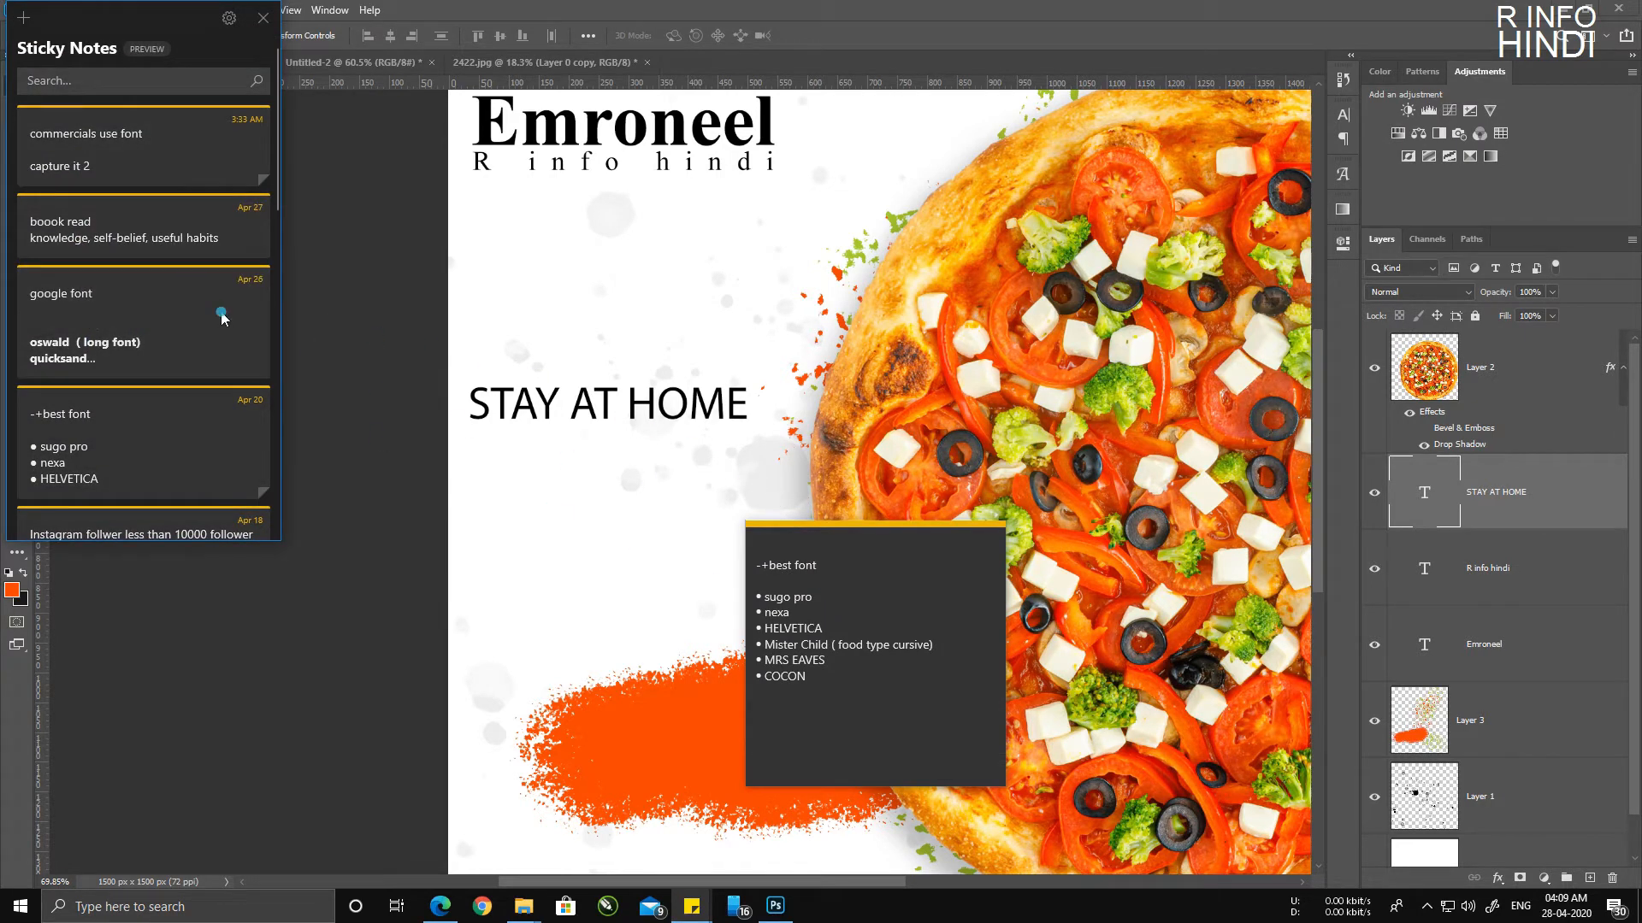
double_click(136, 318)
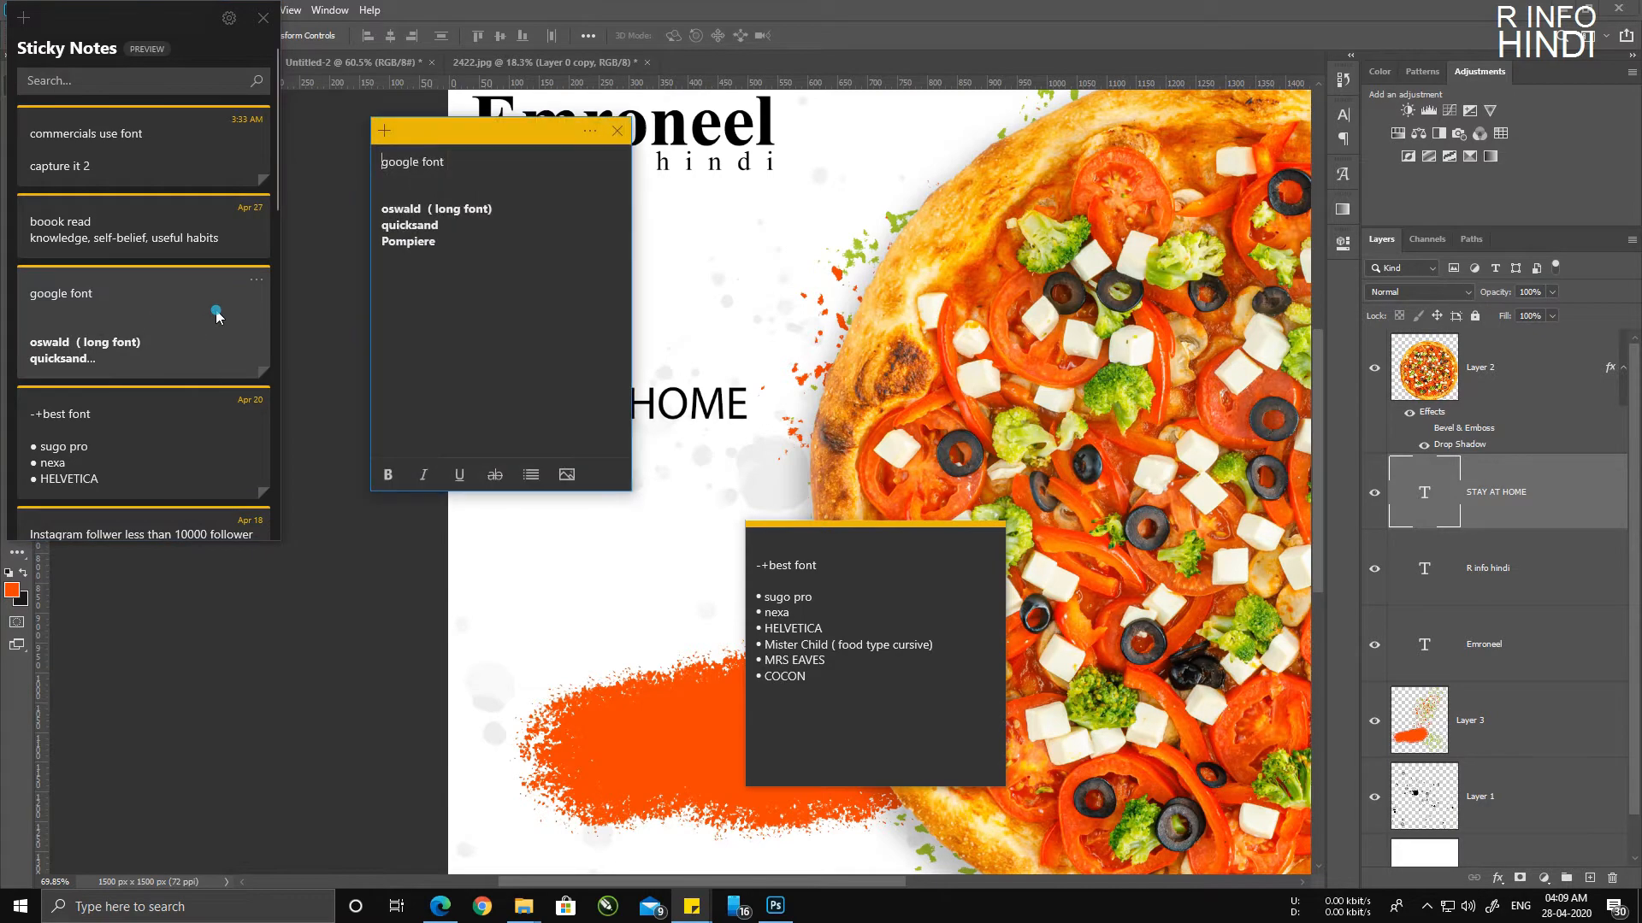
left_click(264, 28)
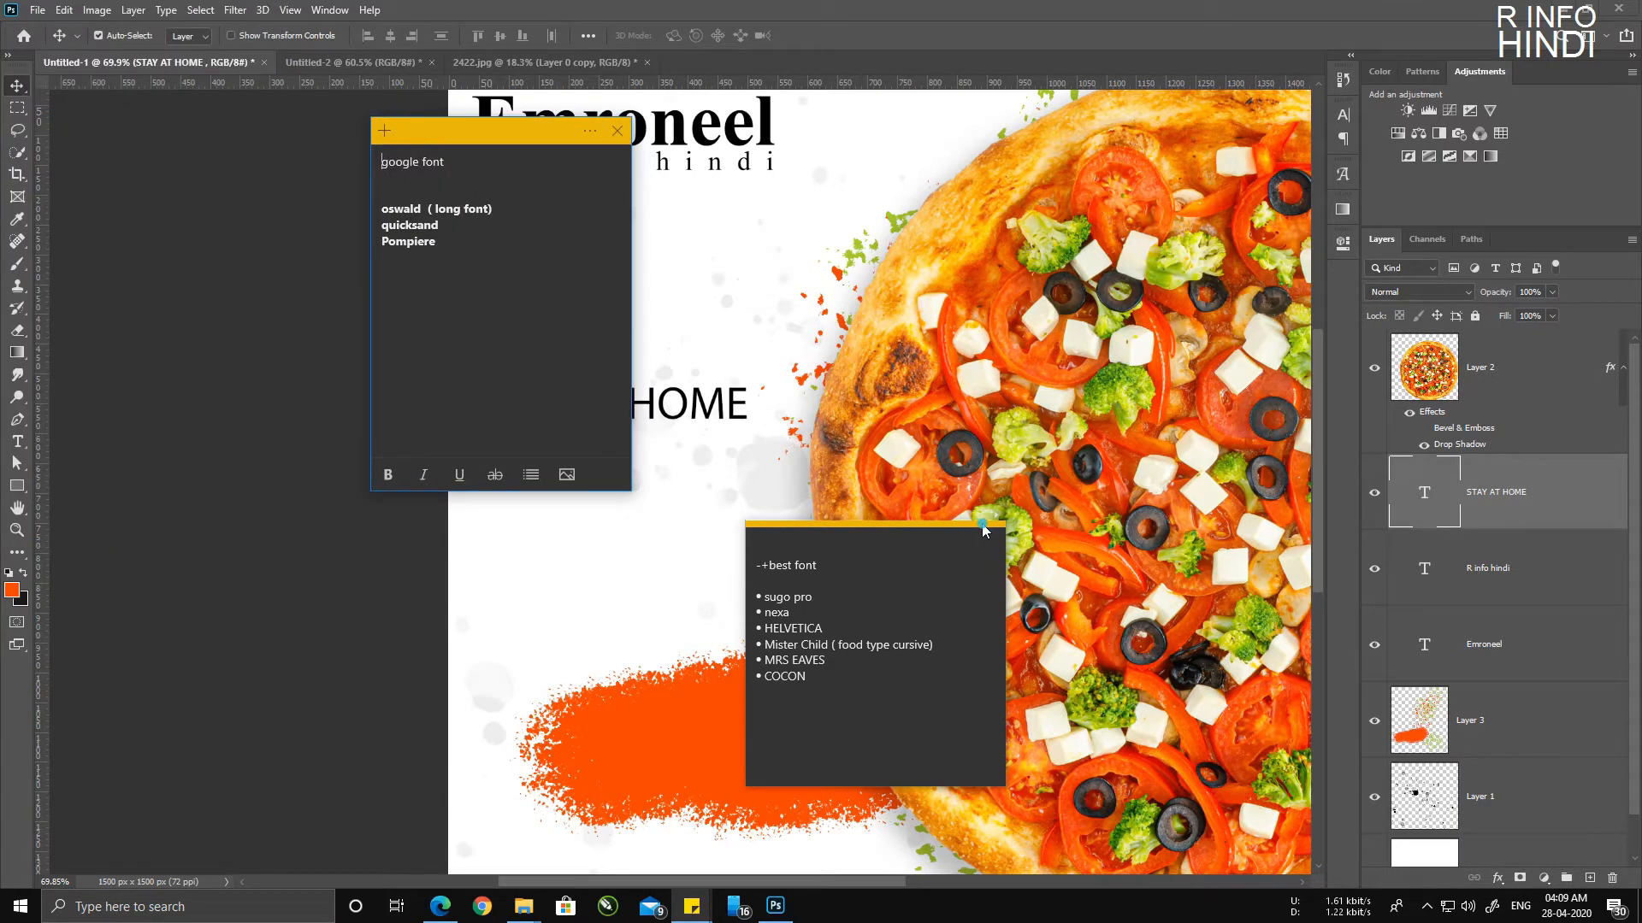
left_click(930, 524)
left_click(992, 535)
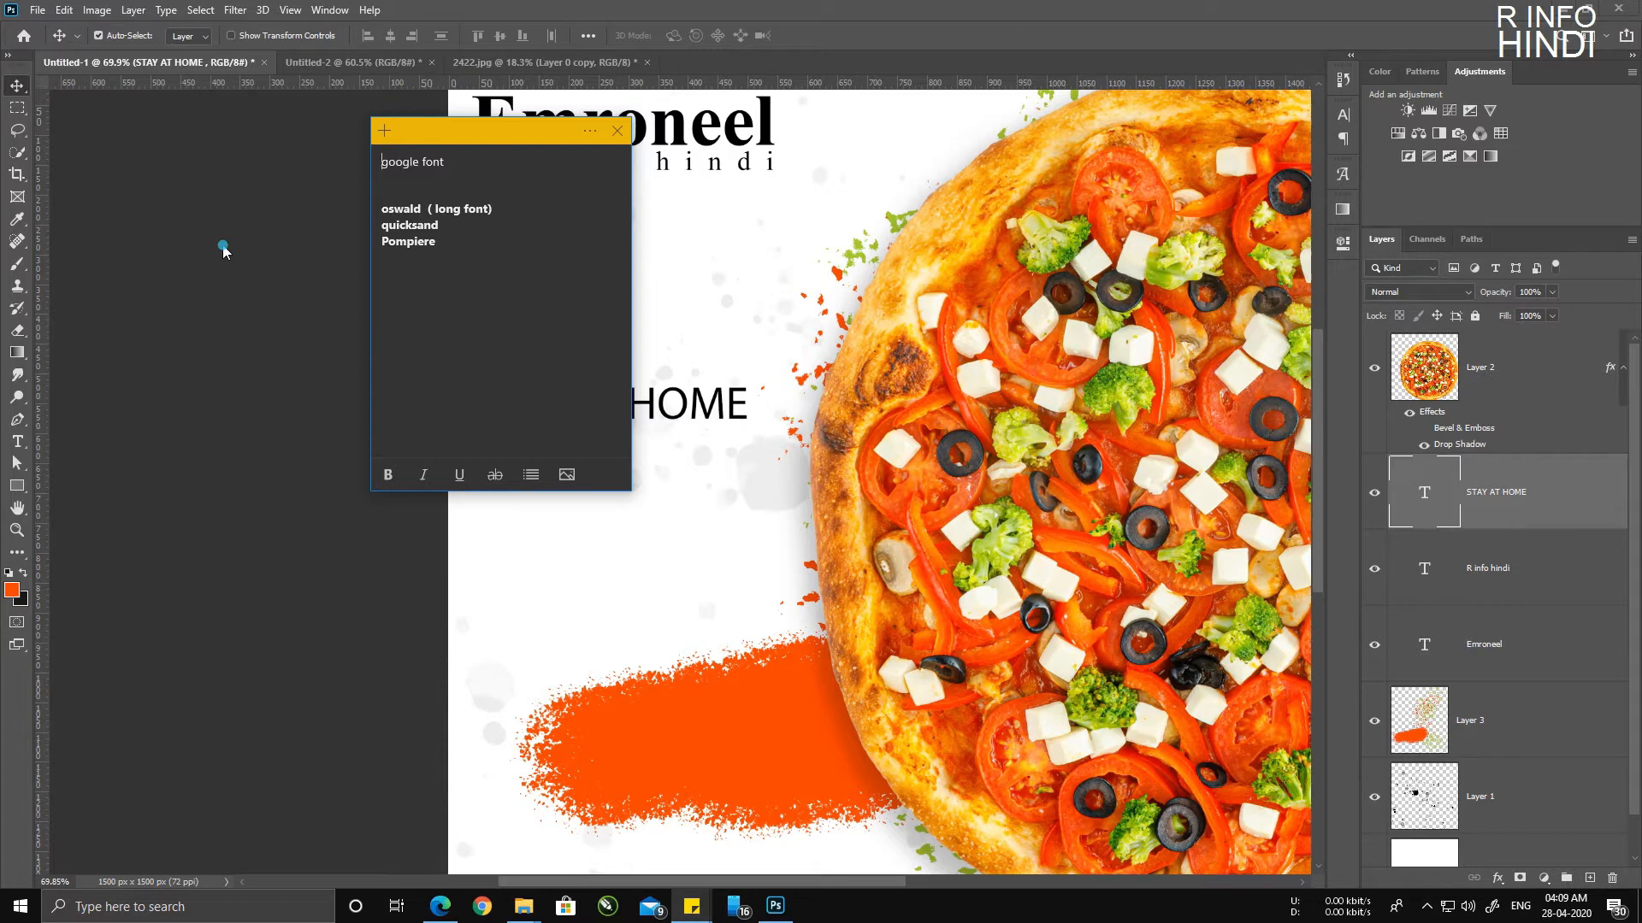
left_click(184, 258)
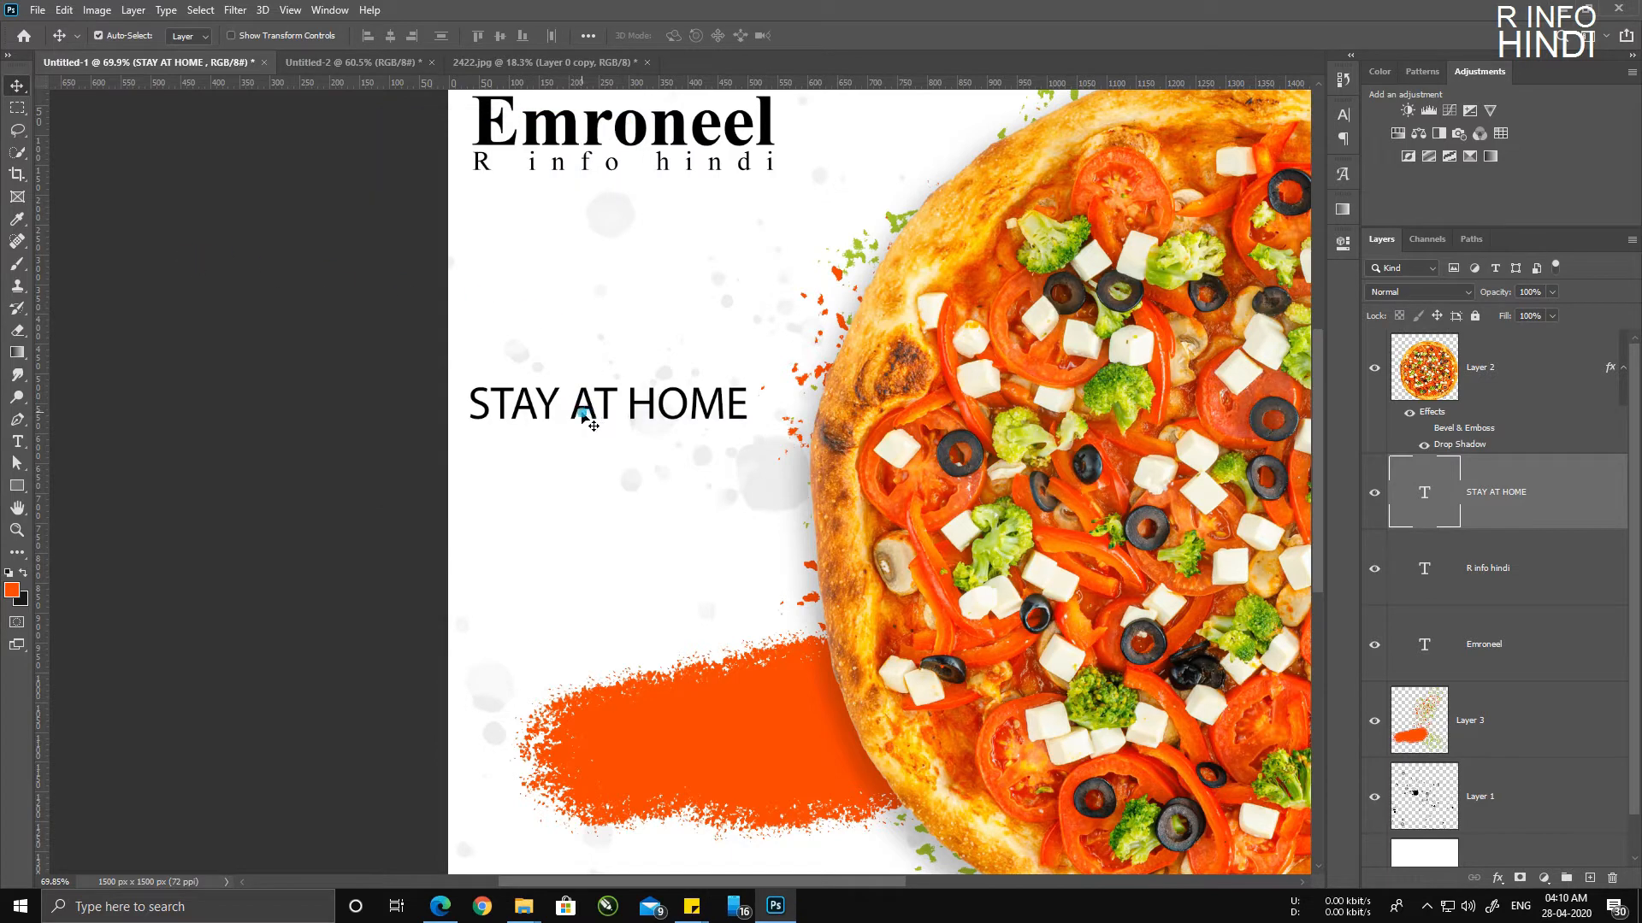
Step: Set the STAY AT HOME text's font to Oswald Medium and nudge the line slightly right to align with the logo
left_click(1342, 113)
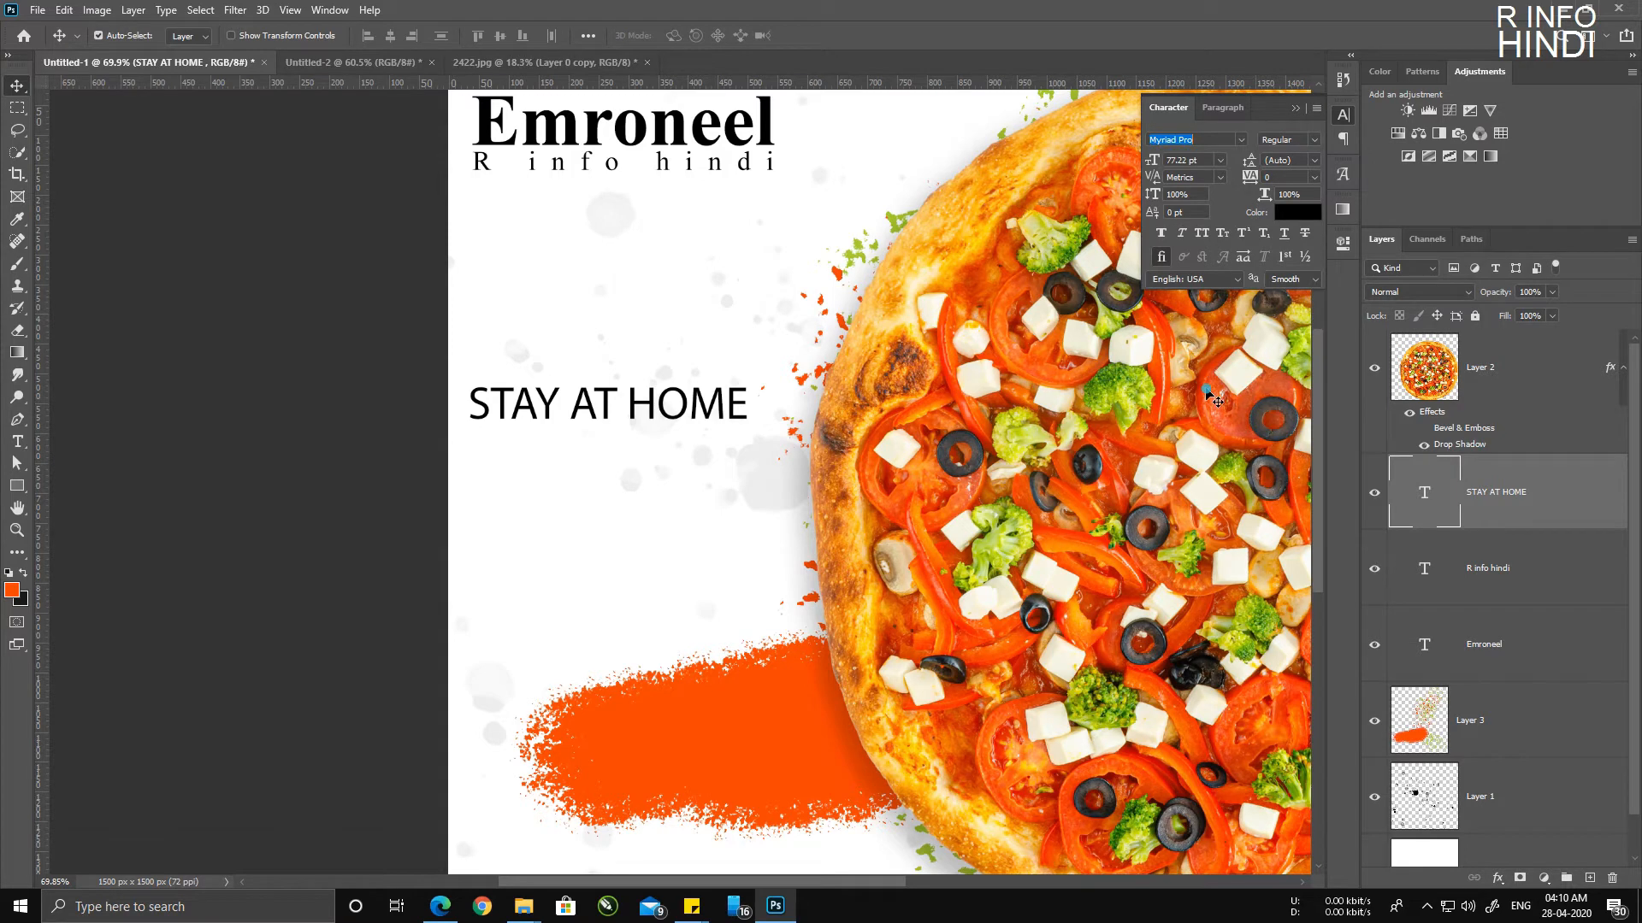
type("os")
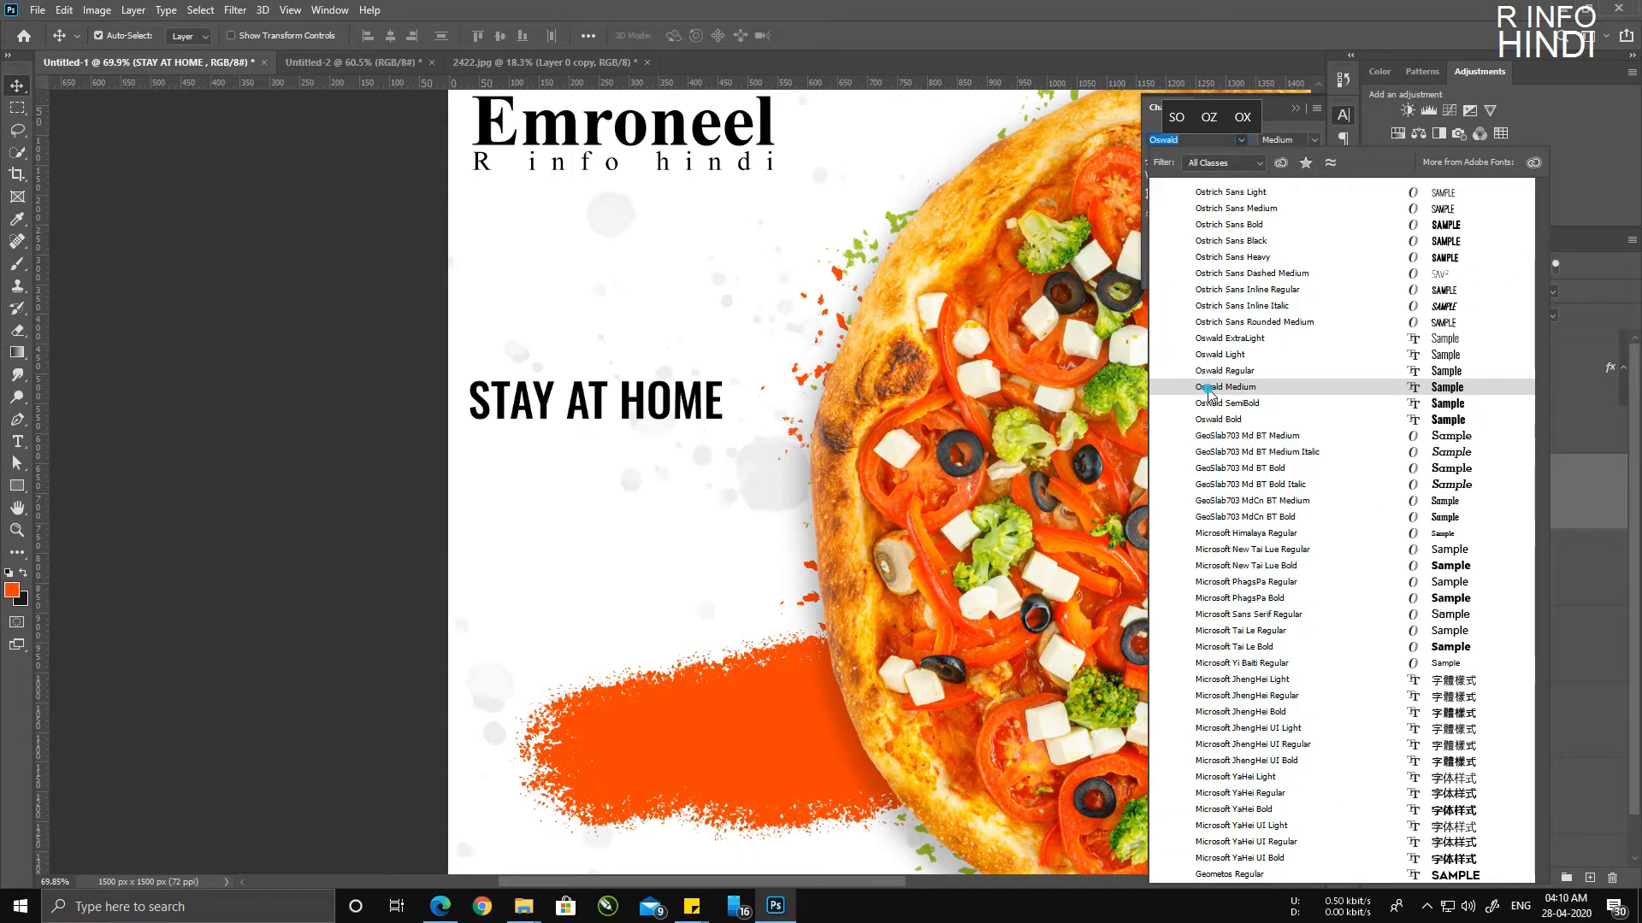
left_click(1223, 389)
scroll(539, 451, "down", 4)
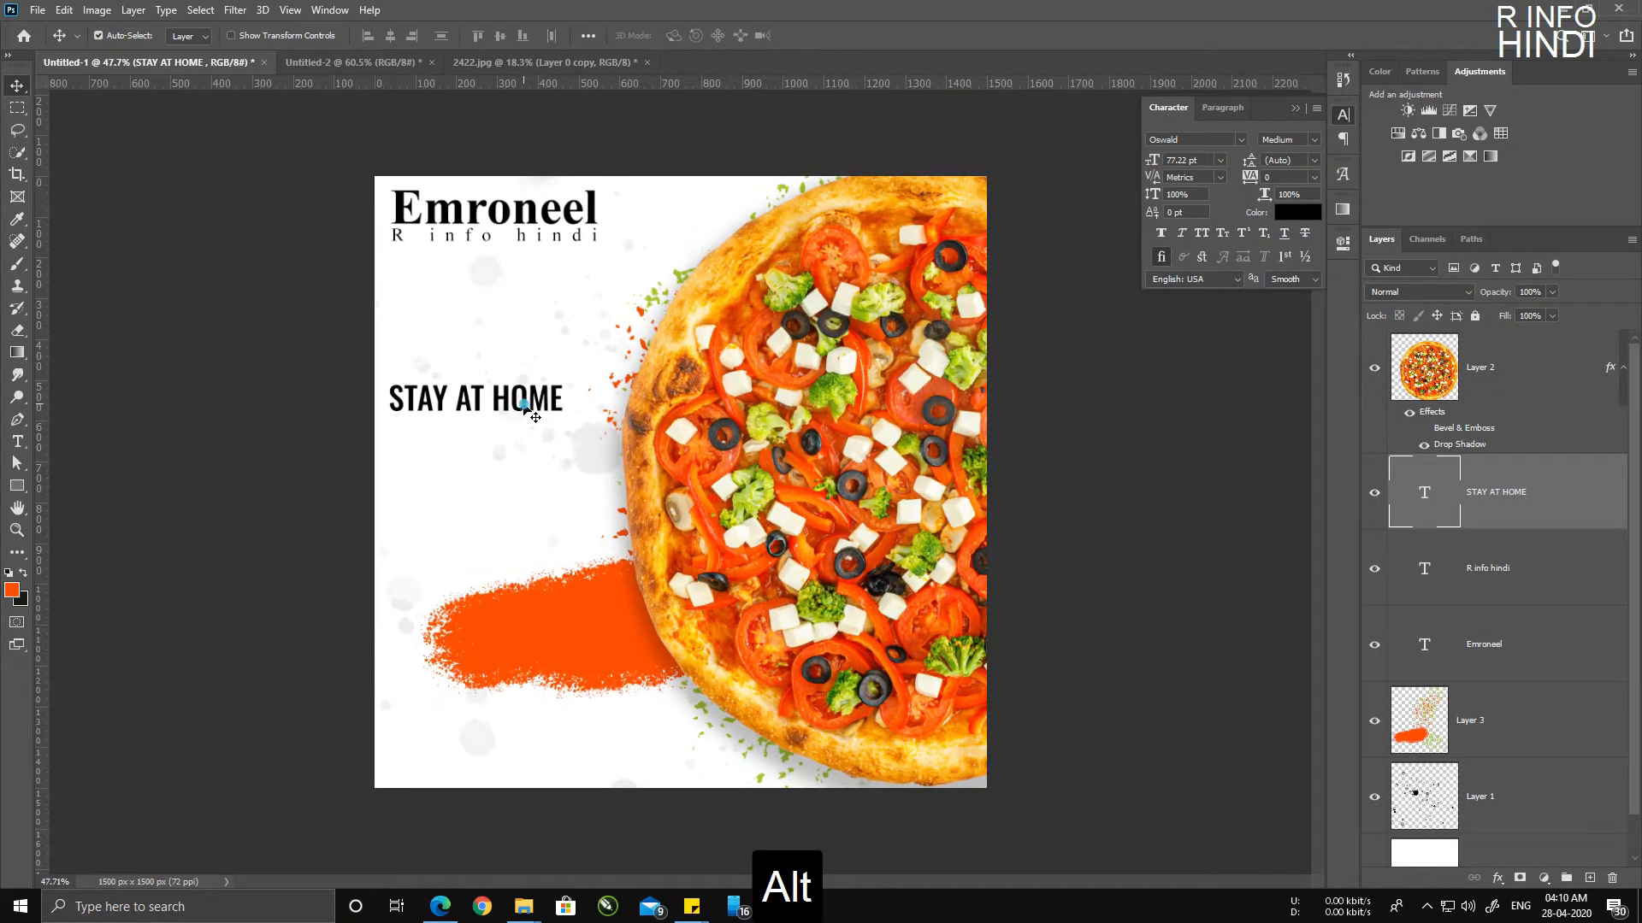
left_click_drag(528, 411, 531, 411)
Step: Reorder the pizza layer beneath the three text layers and shift it slightly right together with Layer 3 and Layer 1
left_click(770, 436)
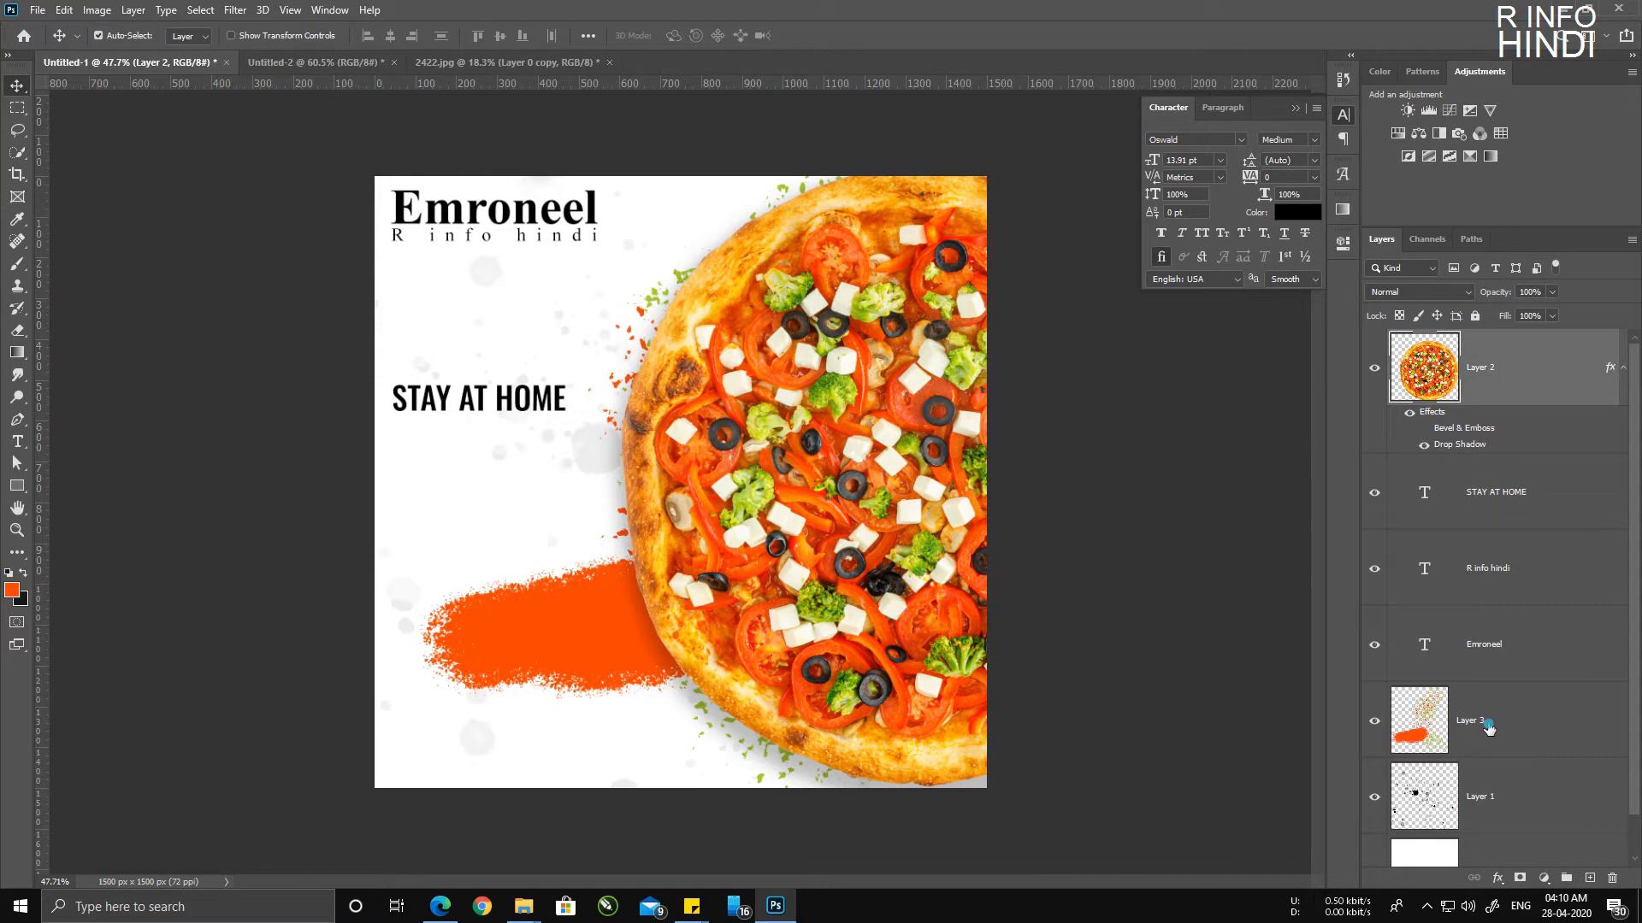
left_click_drag(1528, 390, 1583, 743)
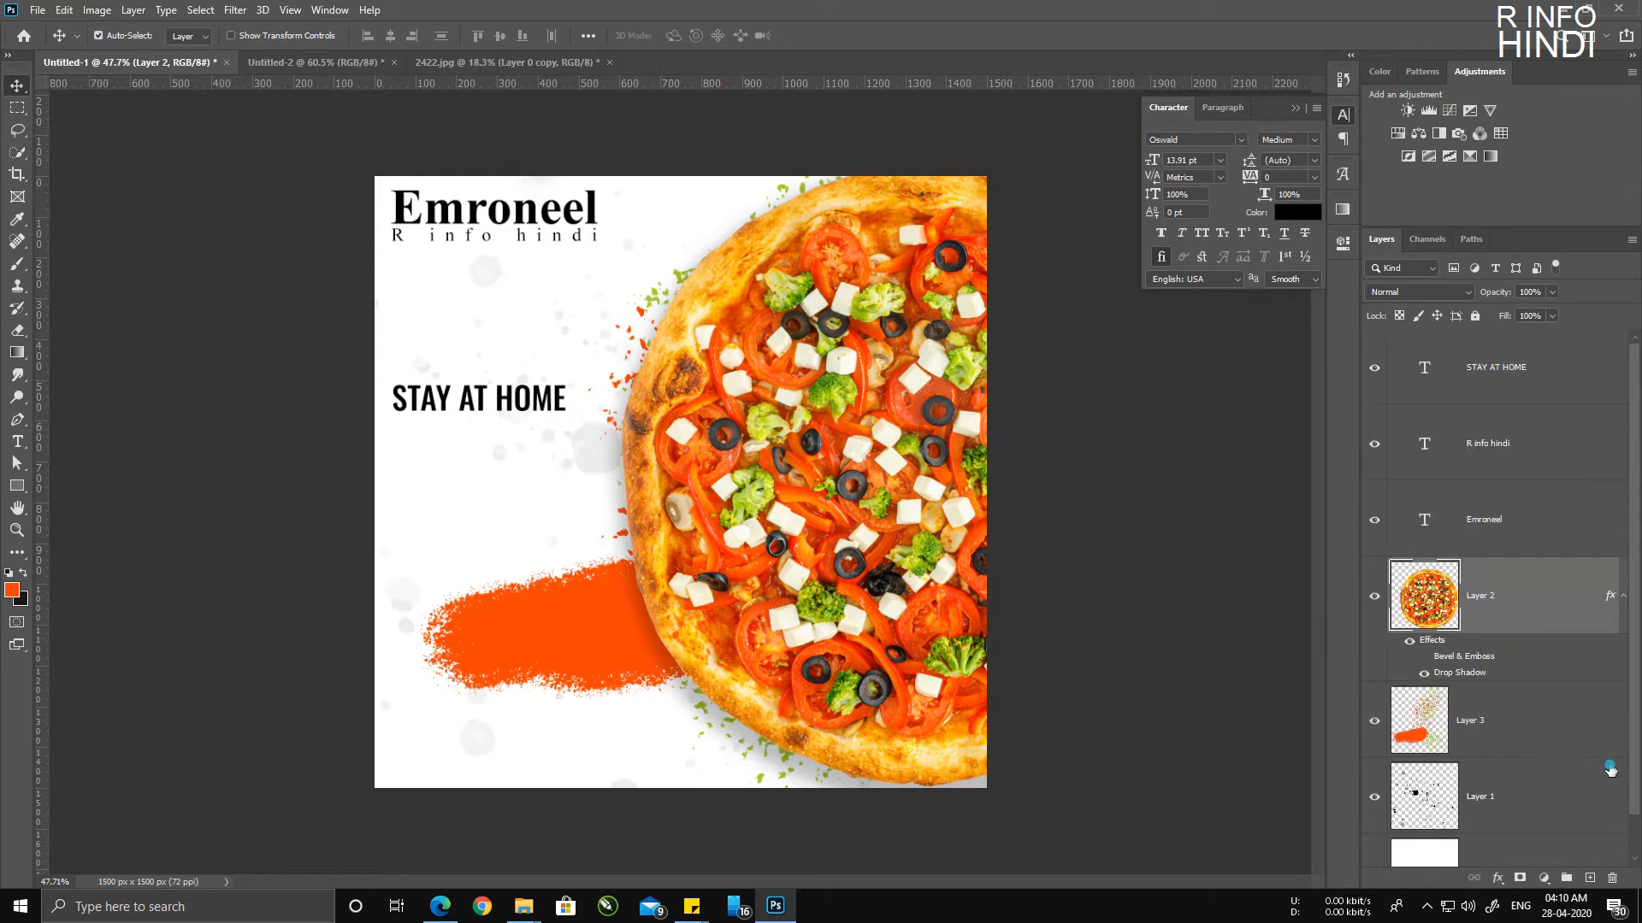
scroll(1610, 770, "down", 1)
left_click(1537, 767, "shift")
left_click_drag(748, 547, 785, 546)
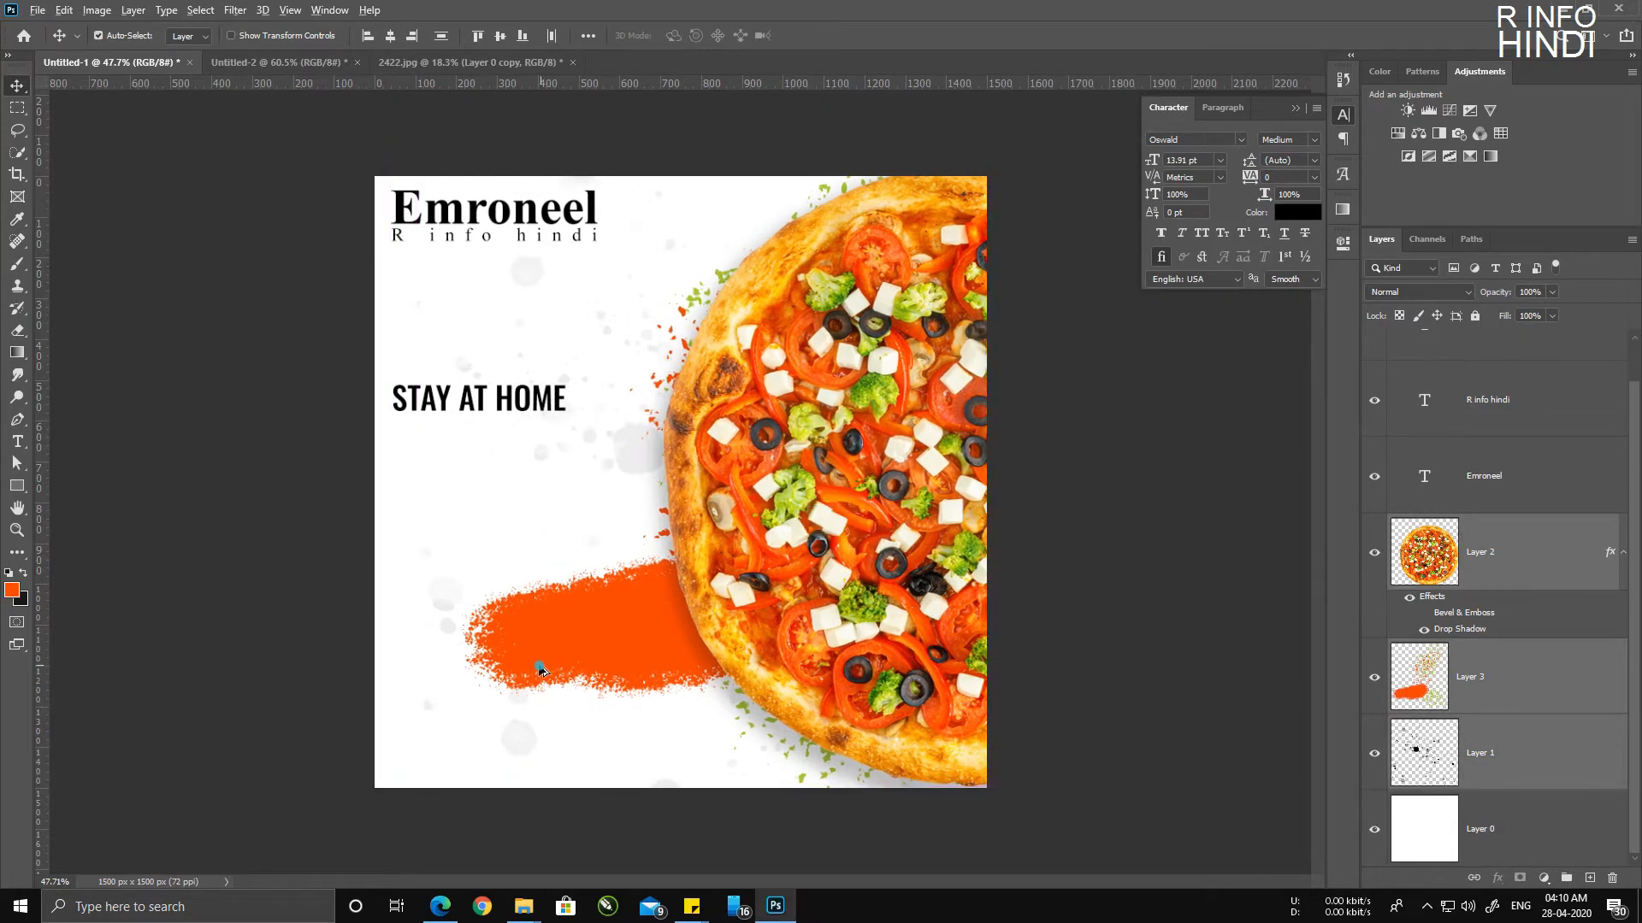
Step: Move the STAY AT HOME text slightly up, keeping it aligned with the logo's left edge
key("ctrl+0")
scroll(462, 406, "up", 1)
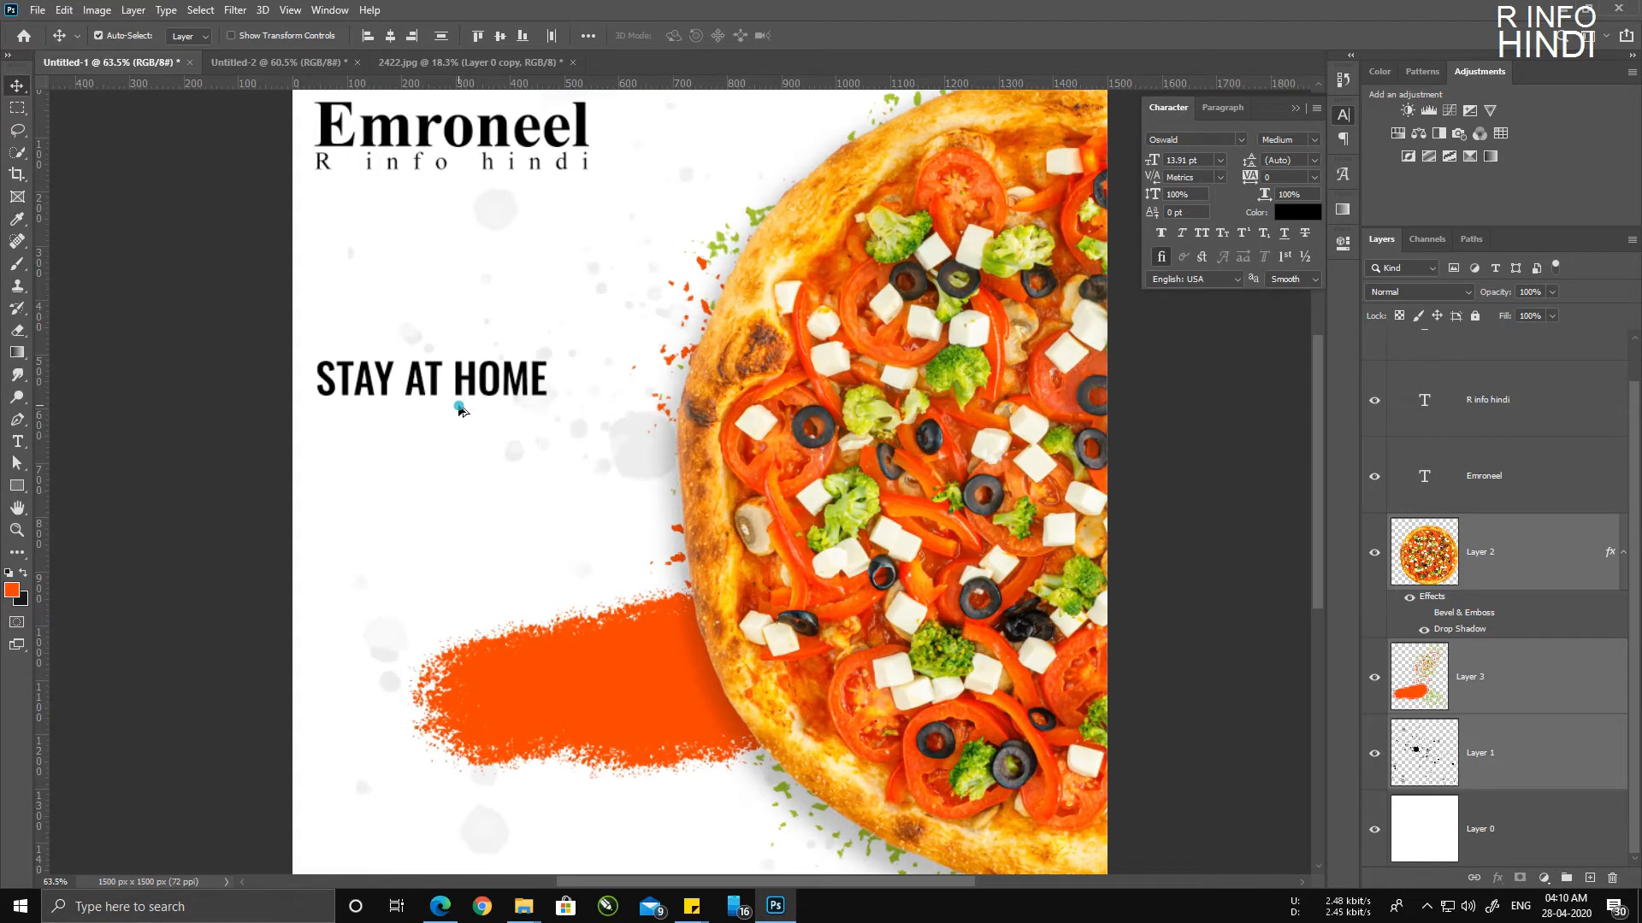
left_click_drag(432, 396, 430, 382)
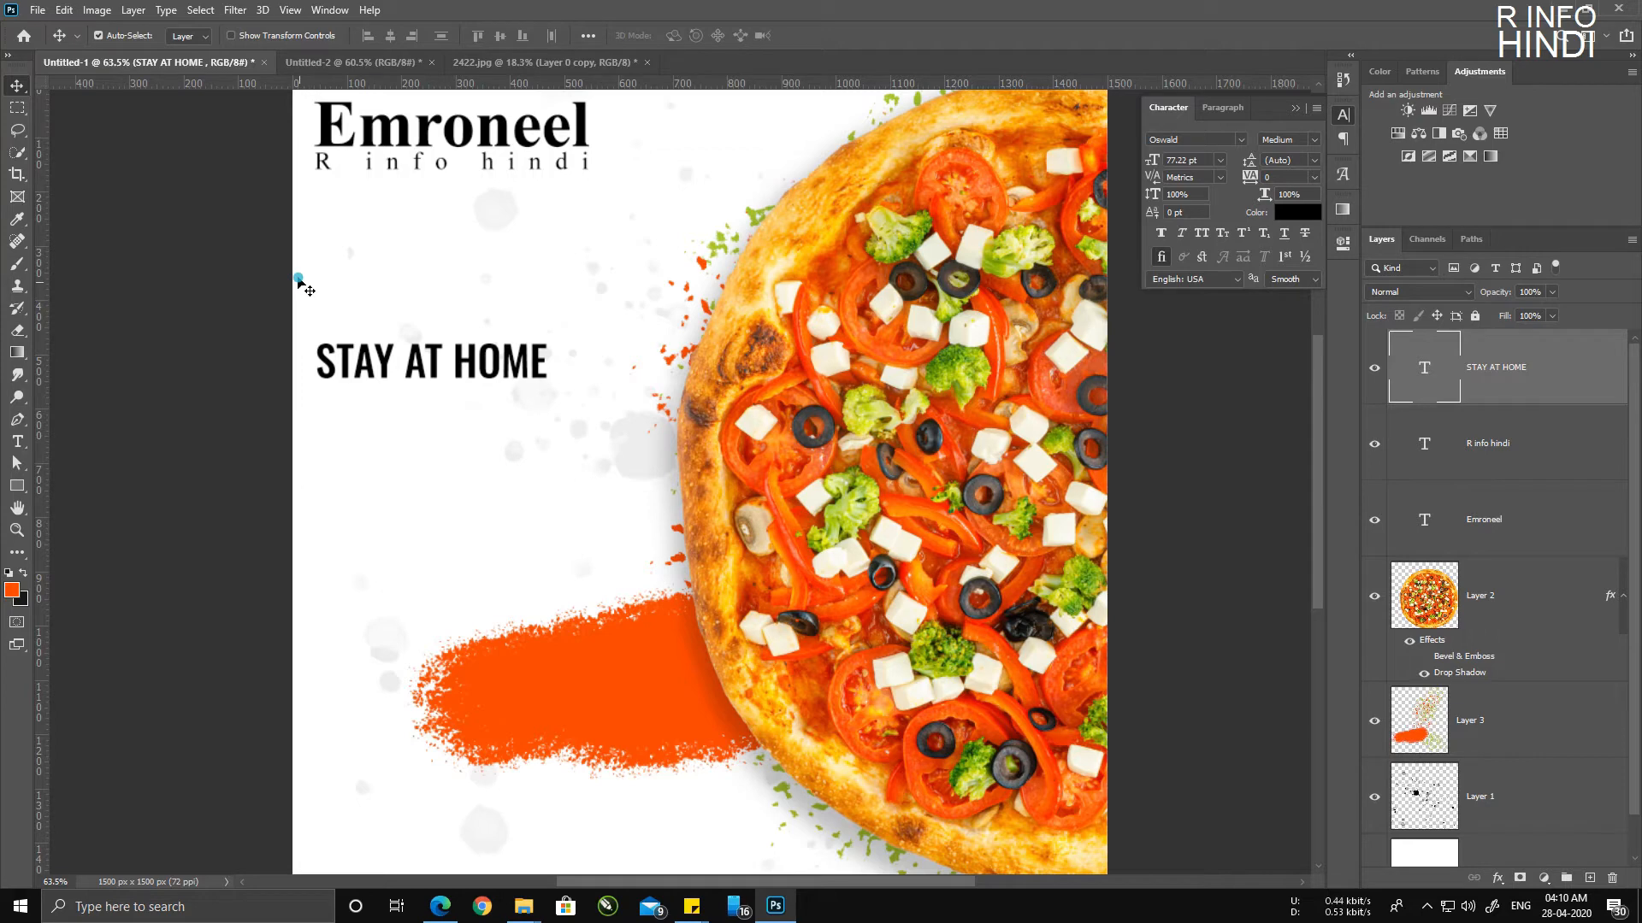
scroll(383, 342, "down", 2, "alt")
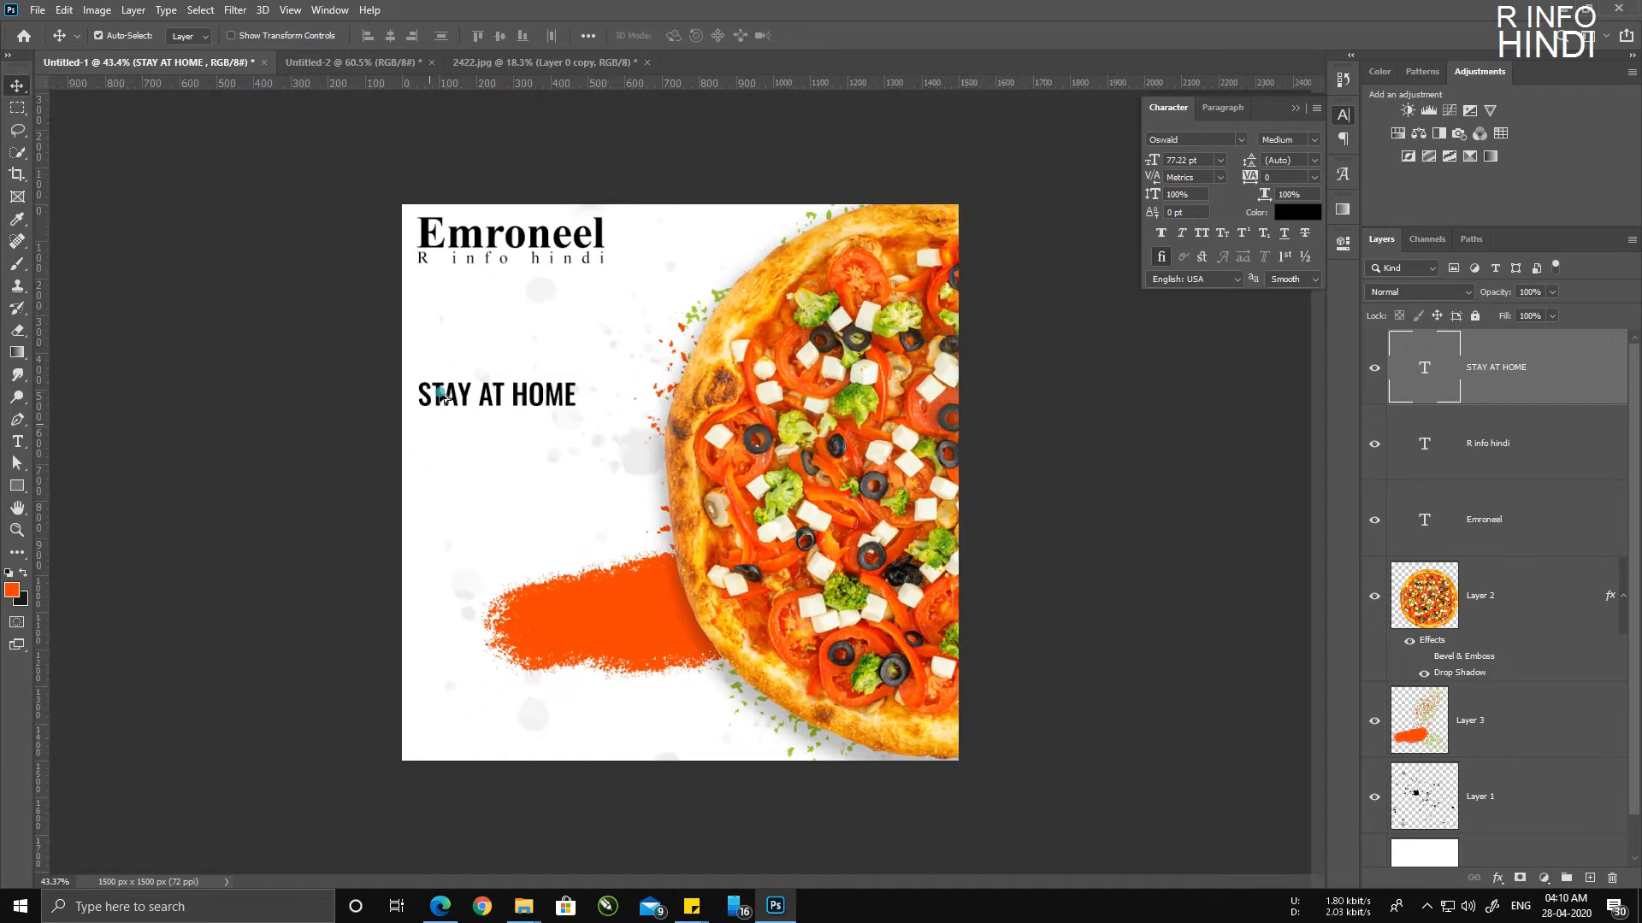
Step: Recolor the large upper logo line with an orange sampled from the pizza, adjusted to a slightly darker, fully saturated shade
left_click(512, 237)
key("t")
left_click(1291, 212)
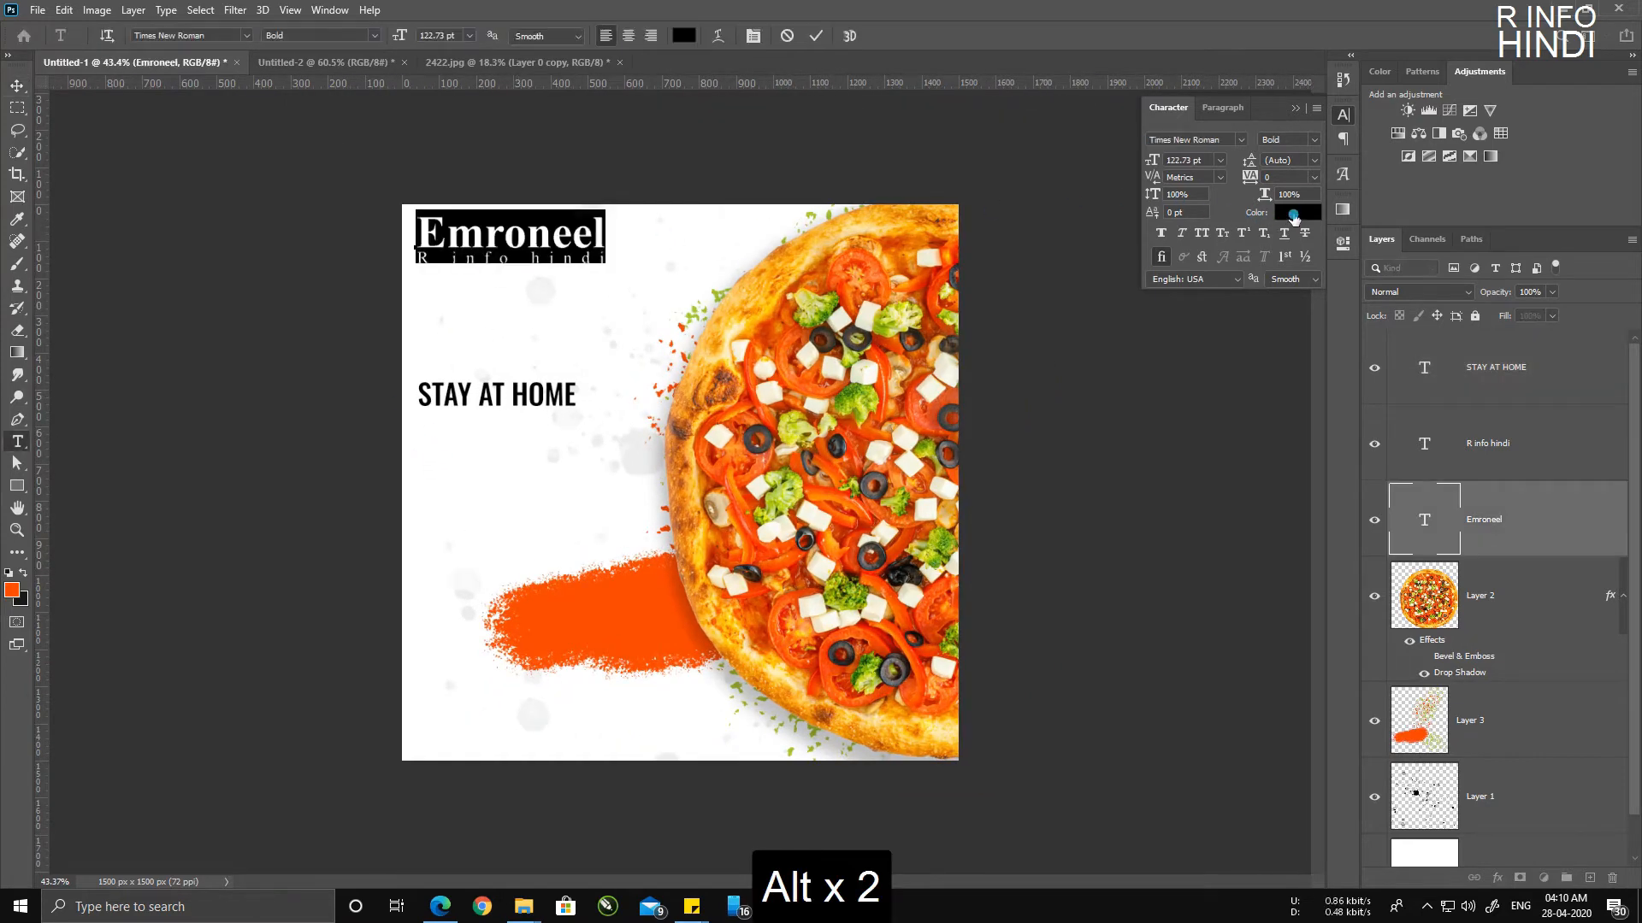
left_click(891, 318)
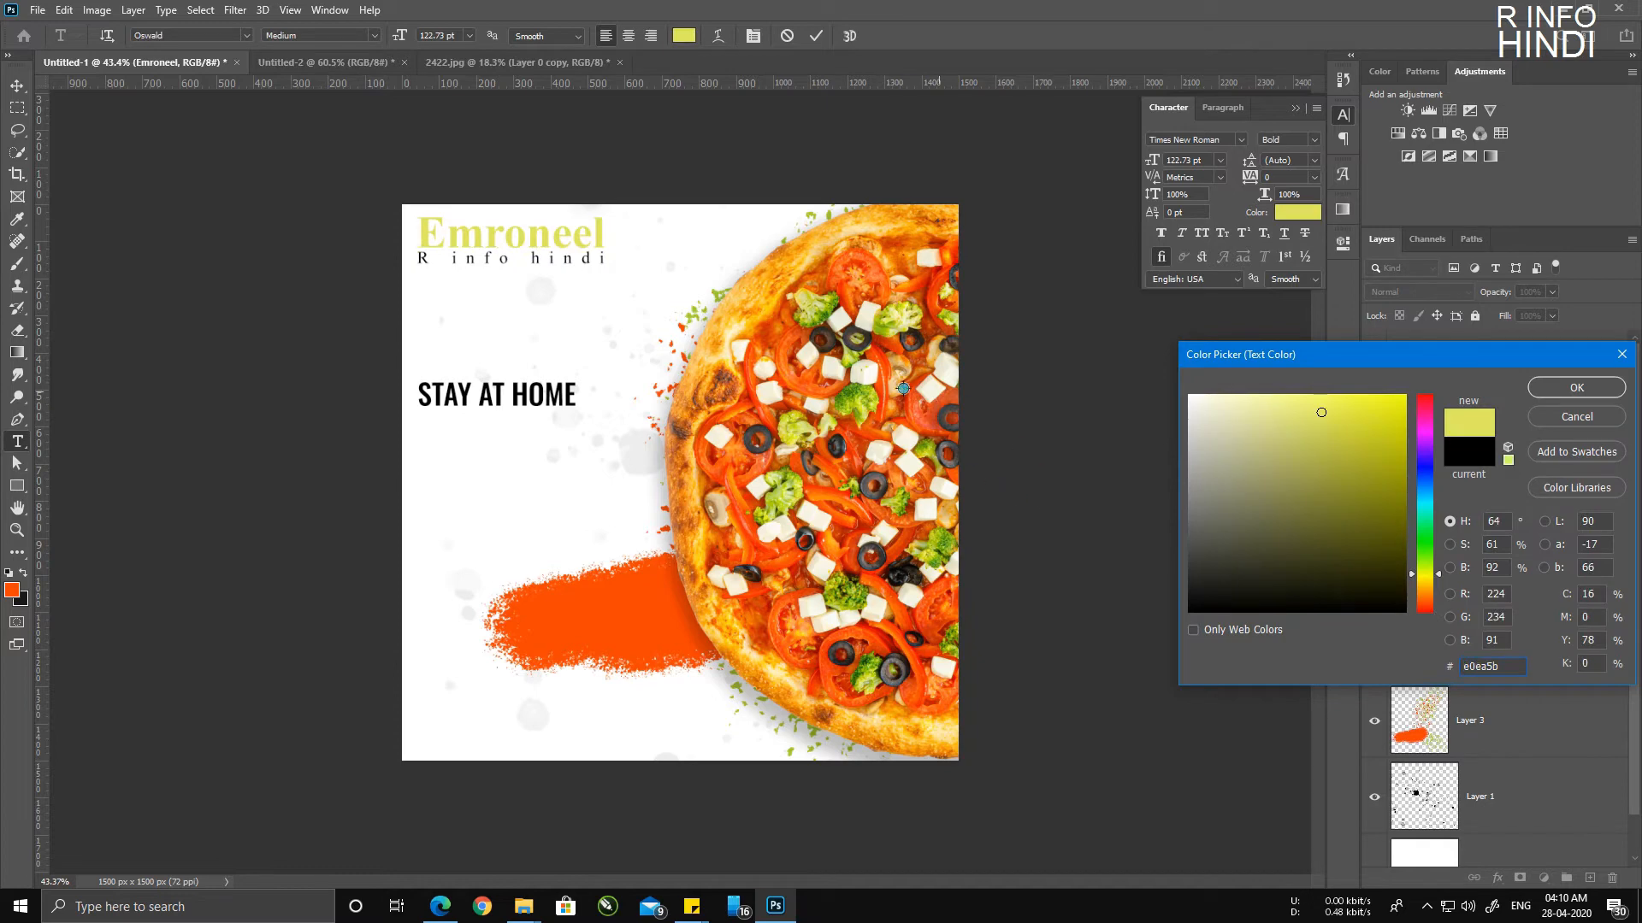
left_click(786, 335)
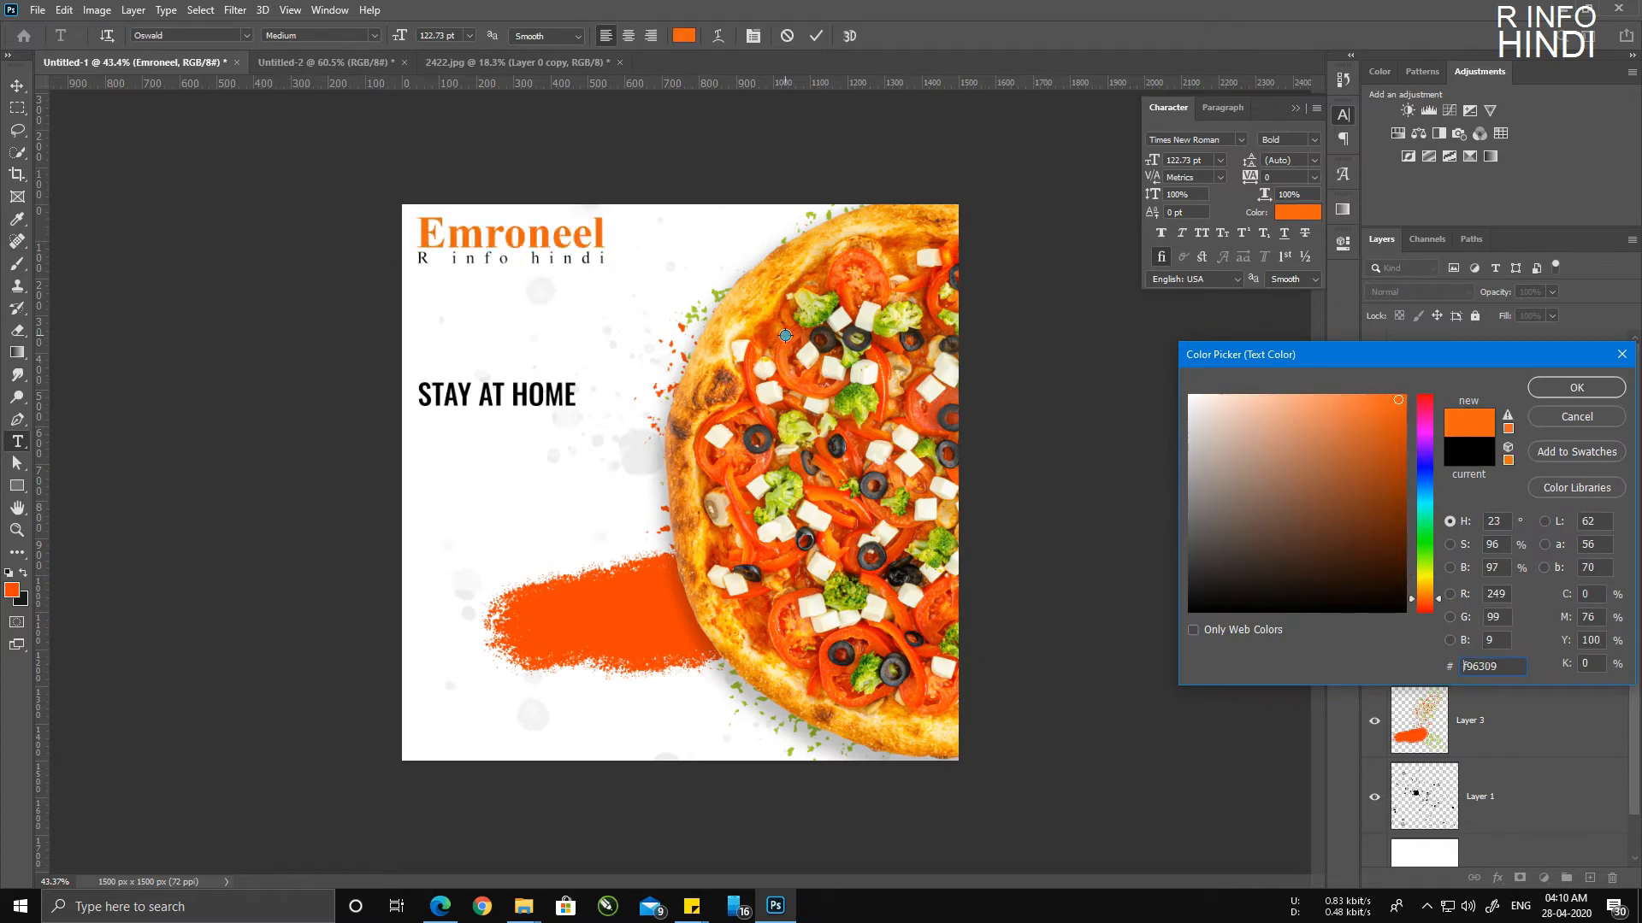
left_click_drag(1413, 409, 1426, 601)
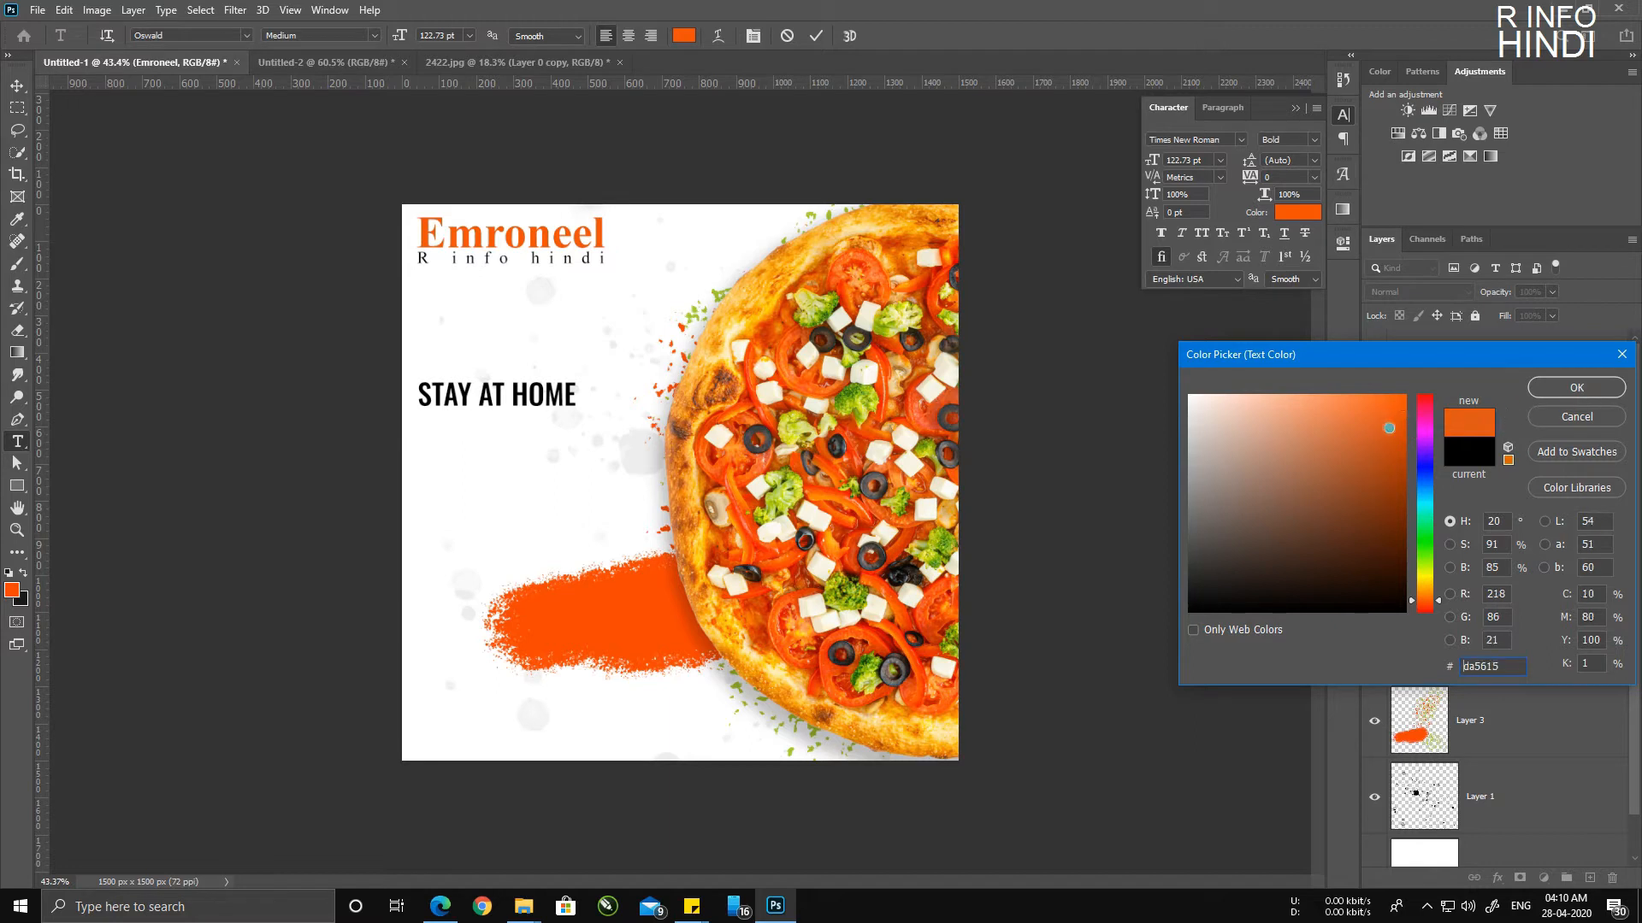
left_click_drag(1389, 428, 1405, 428)
left_click(1577, 389)
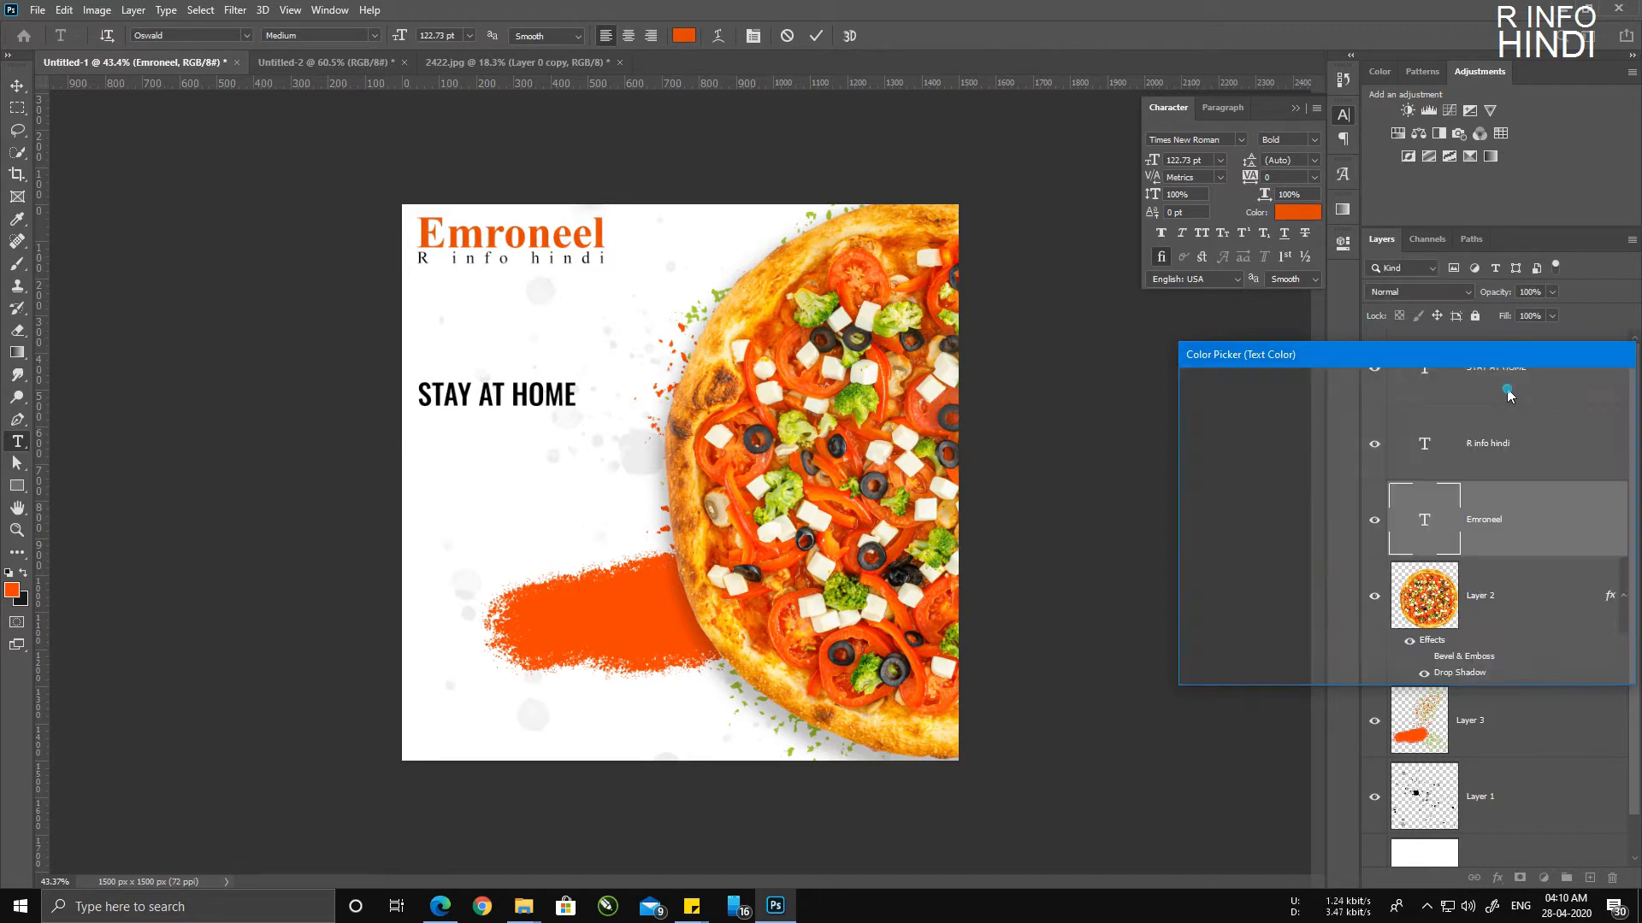
left_click(18, 89)
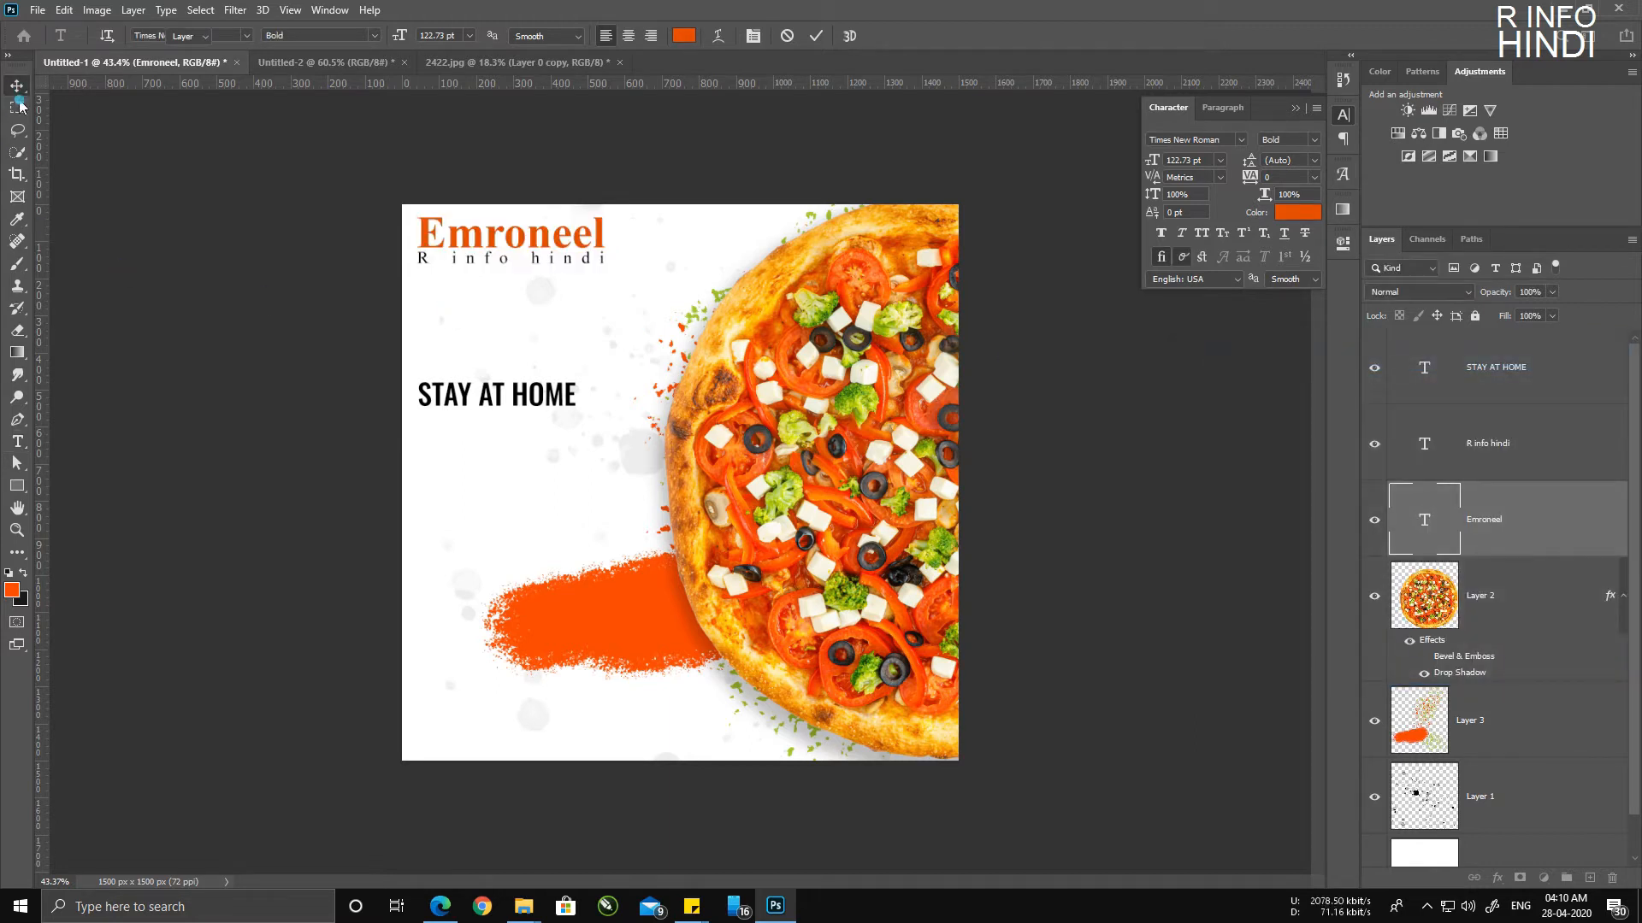
Step: Recolor the small lower logo line "R info hindi" dark blue, #084870
double_click(487, 260)
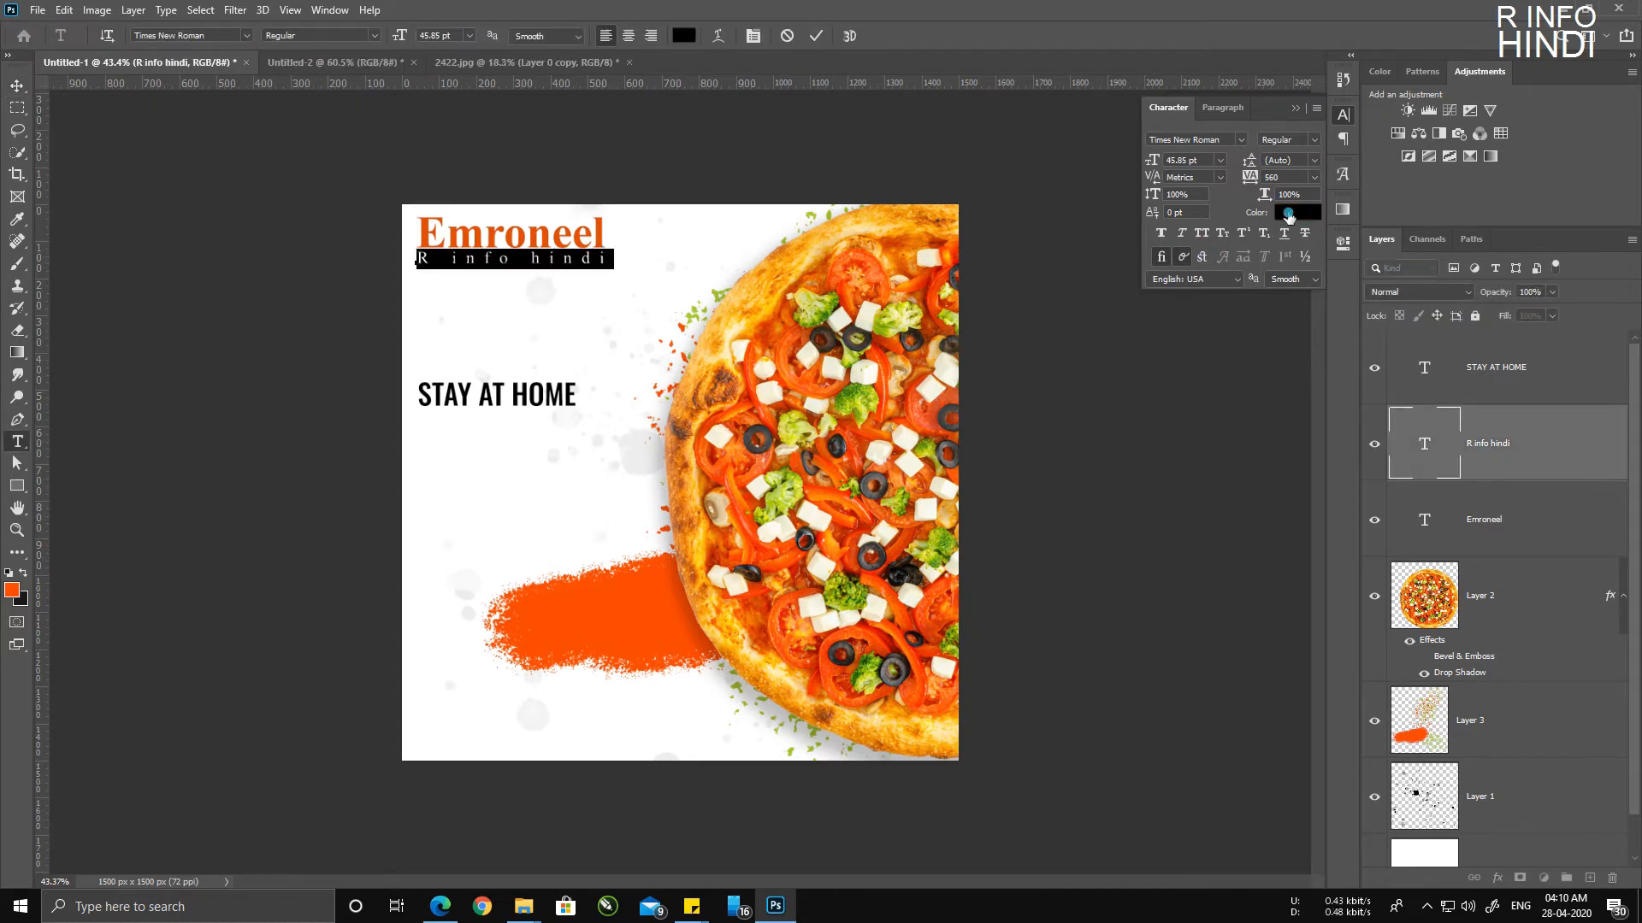
left_click(1297, 211)
left_click(853, 403)
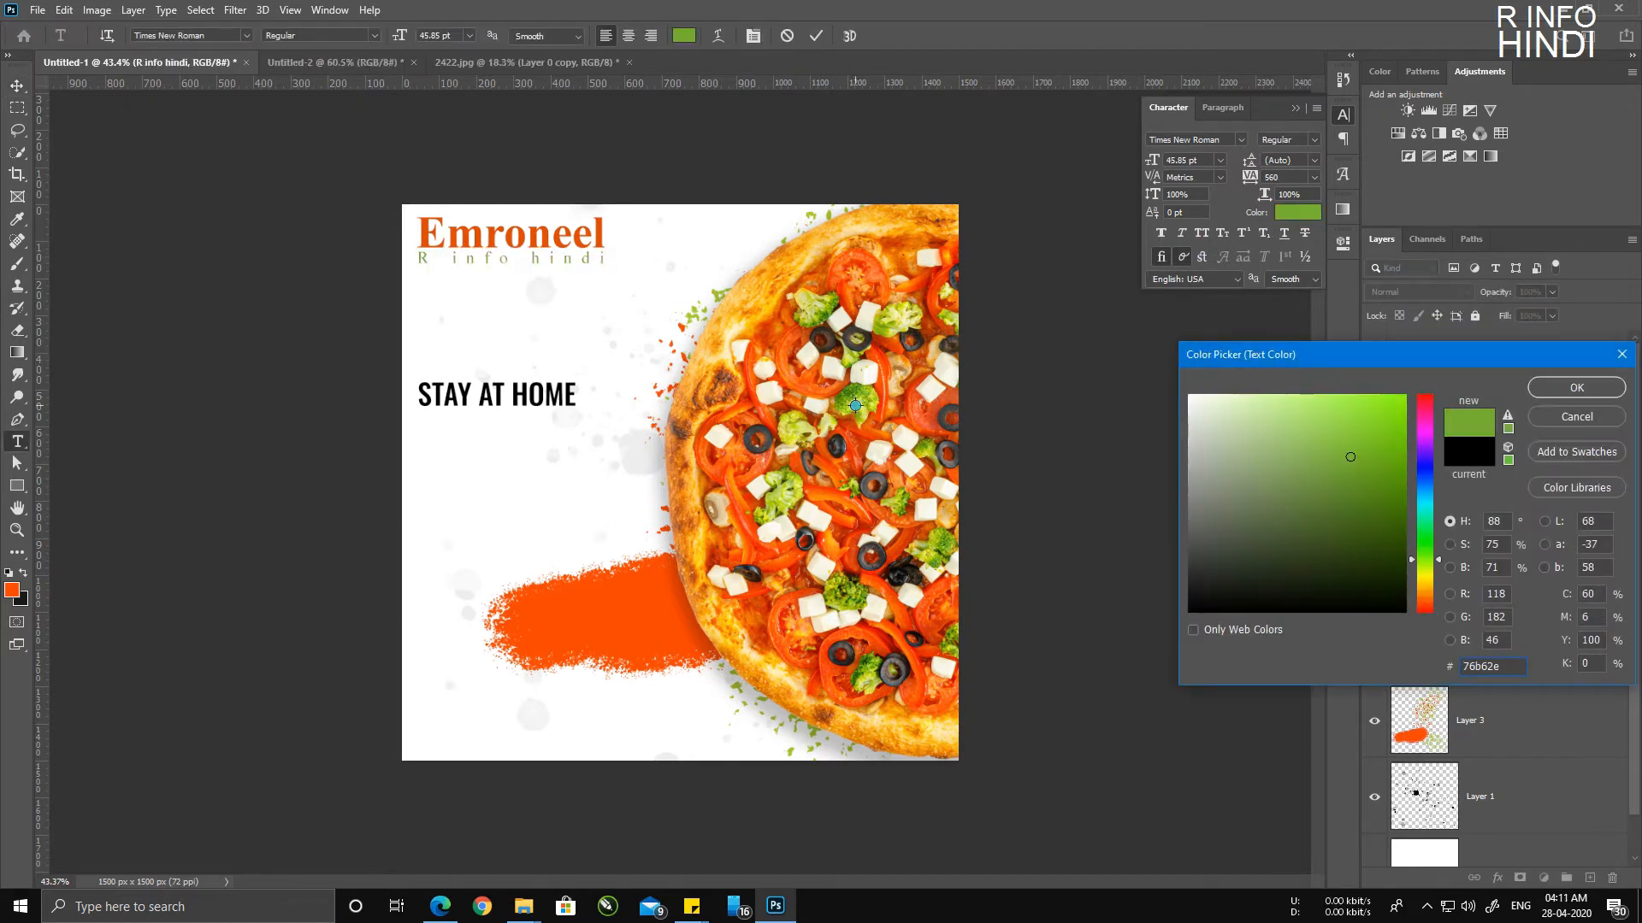
left_click(953, 341)
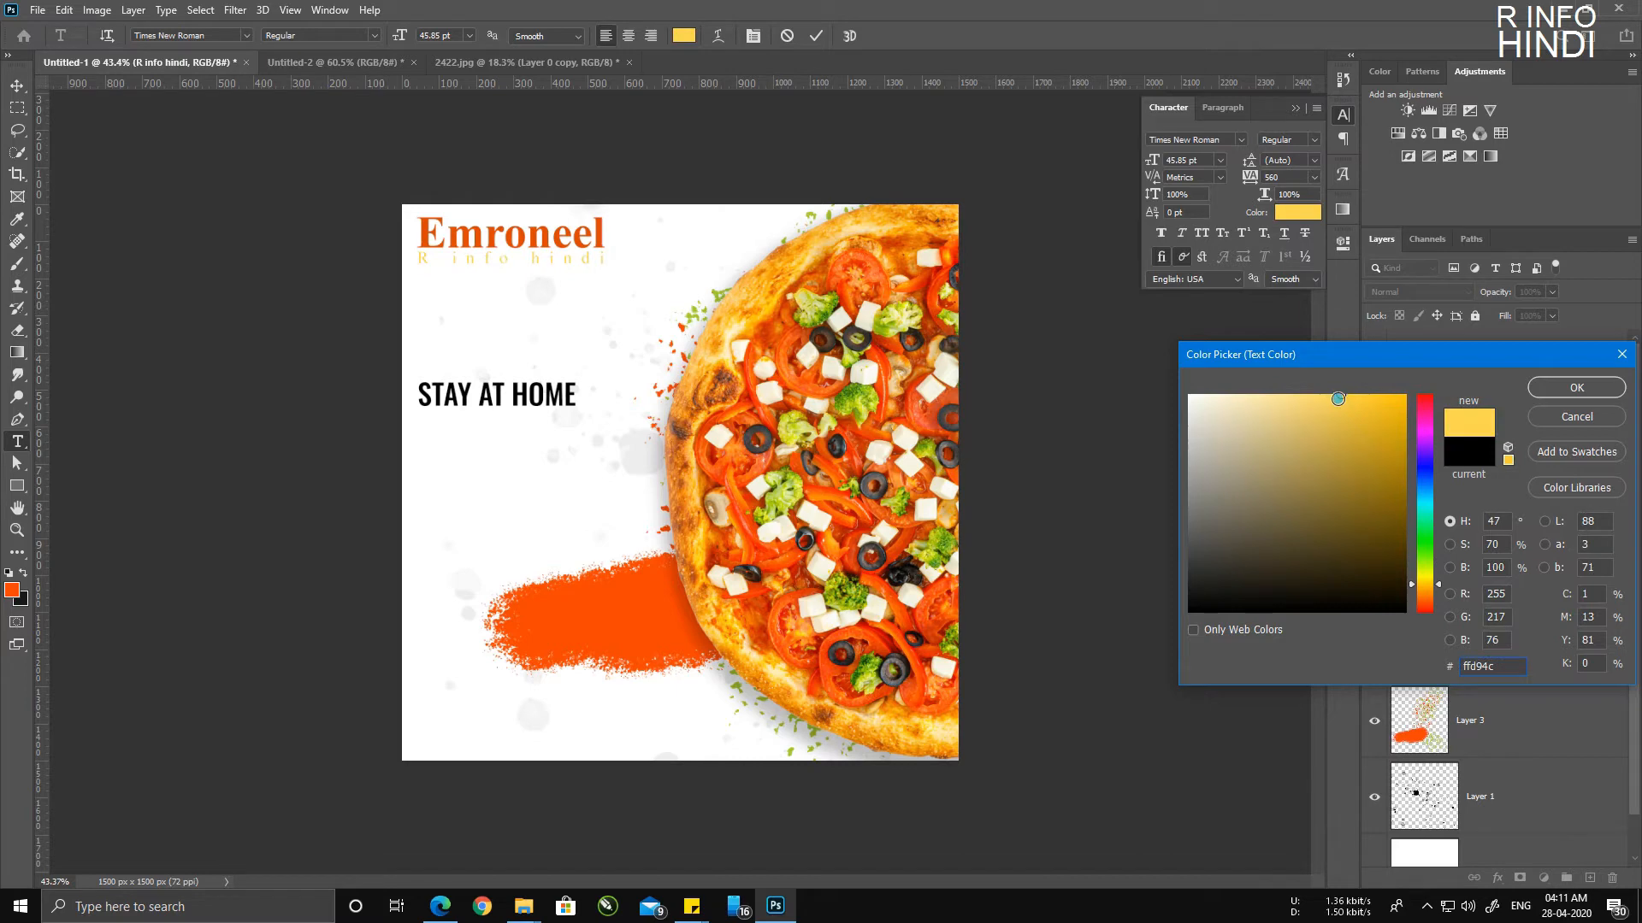
left_click_drag(1338, 399, 1407, 396)
left_click_drag(1417, 469, 1424, 499)
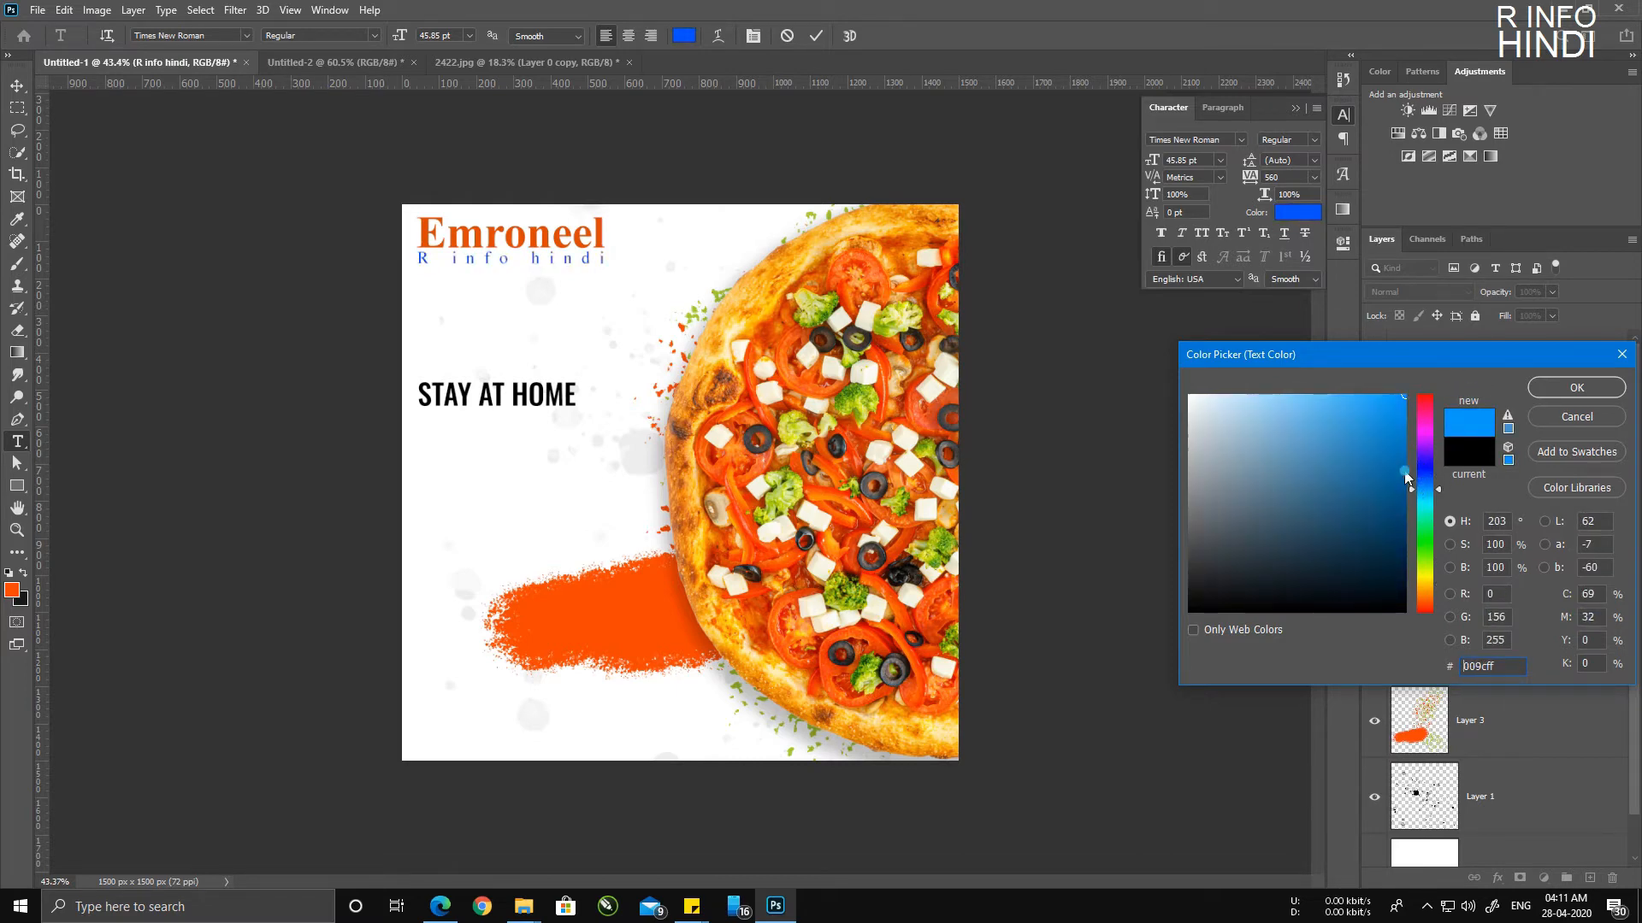
left_click_drag(1384, 444, 1390, 517)
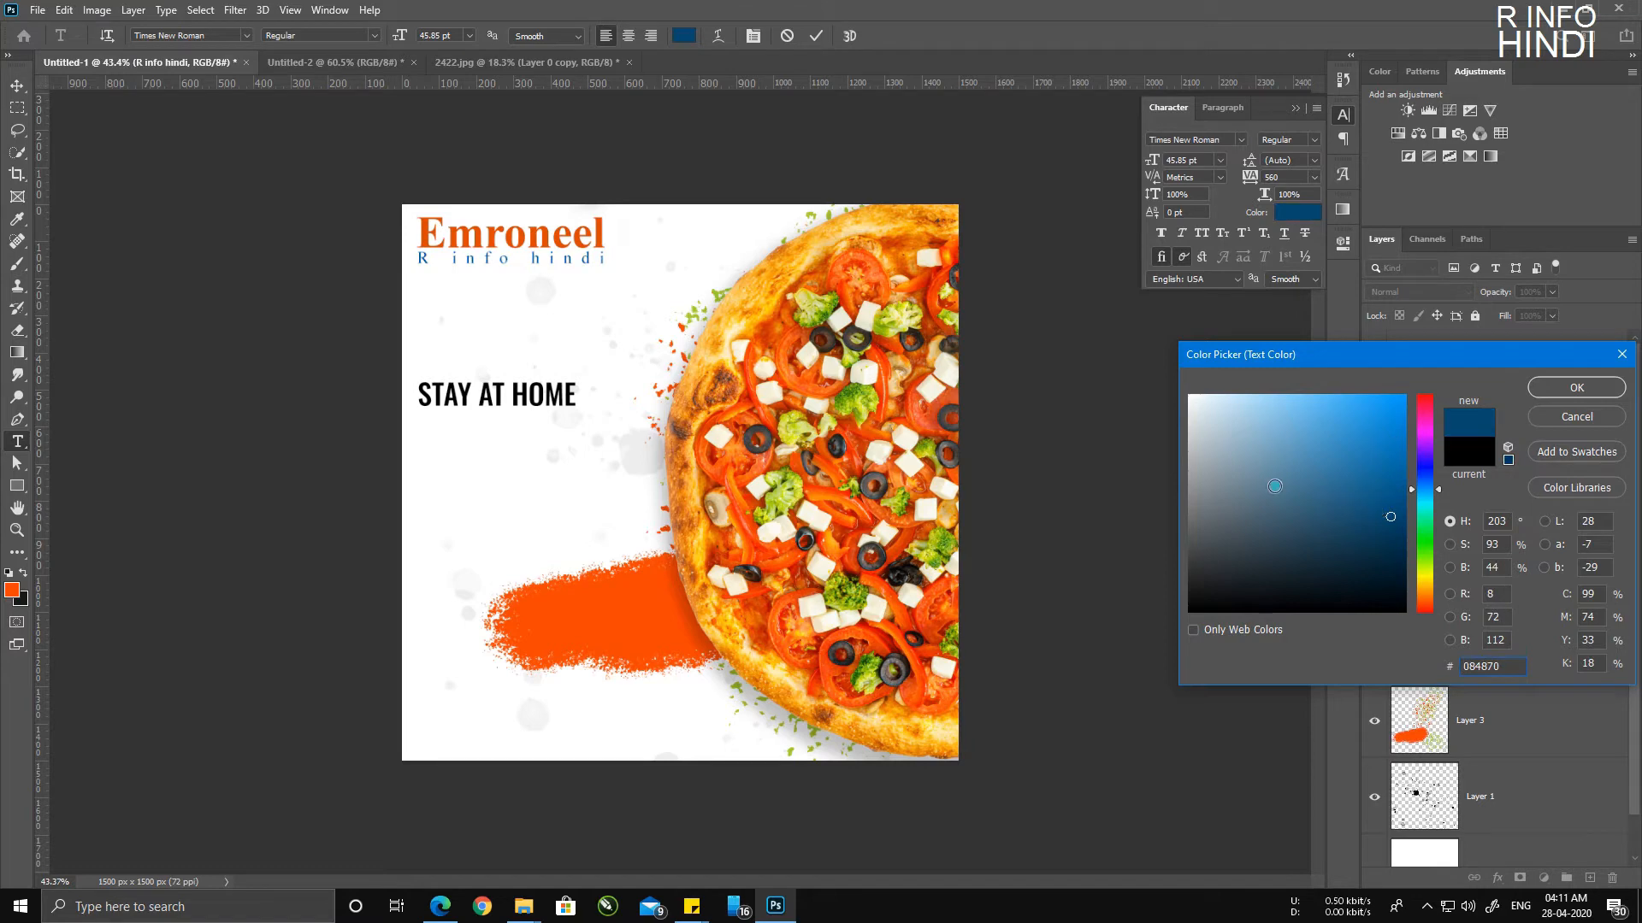
left_click(1566, 390)
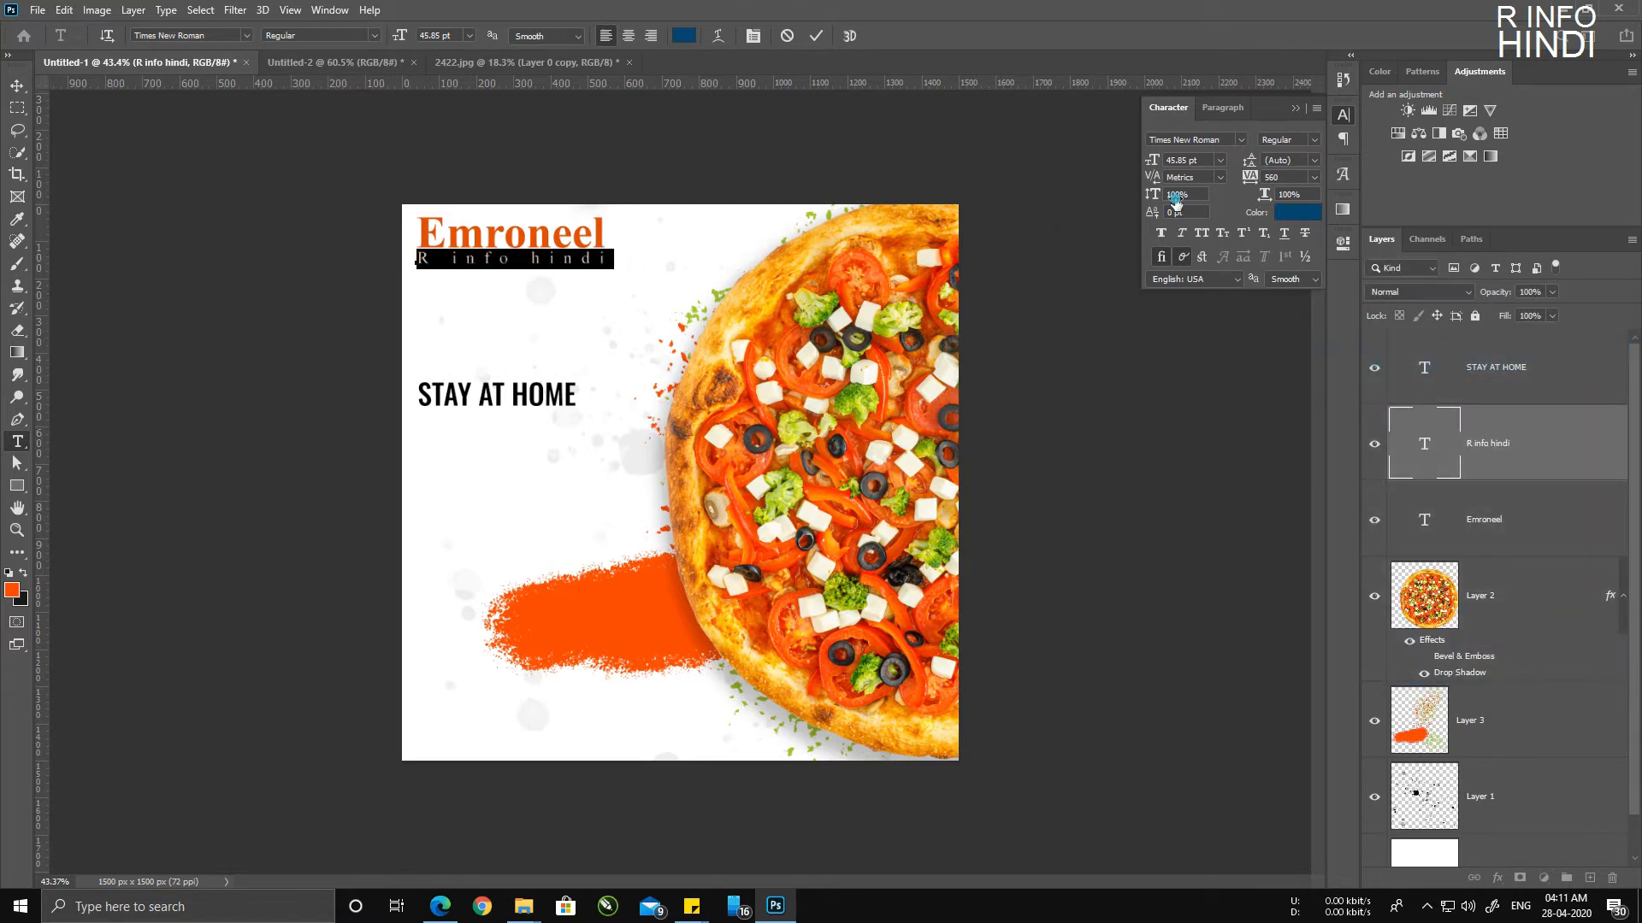
Step: Set the "R info hindi" logo line's font style to Bold Italic and deselect the text
left_click(1312, 141)
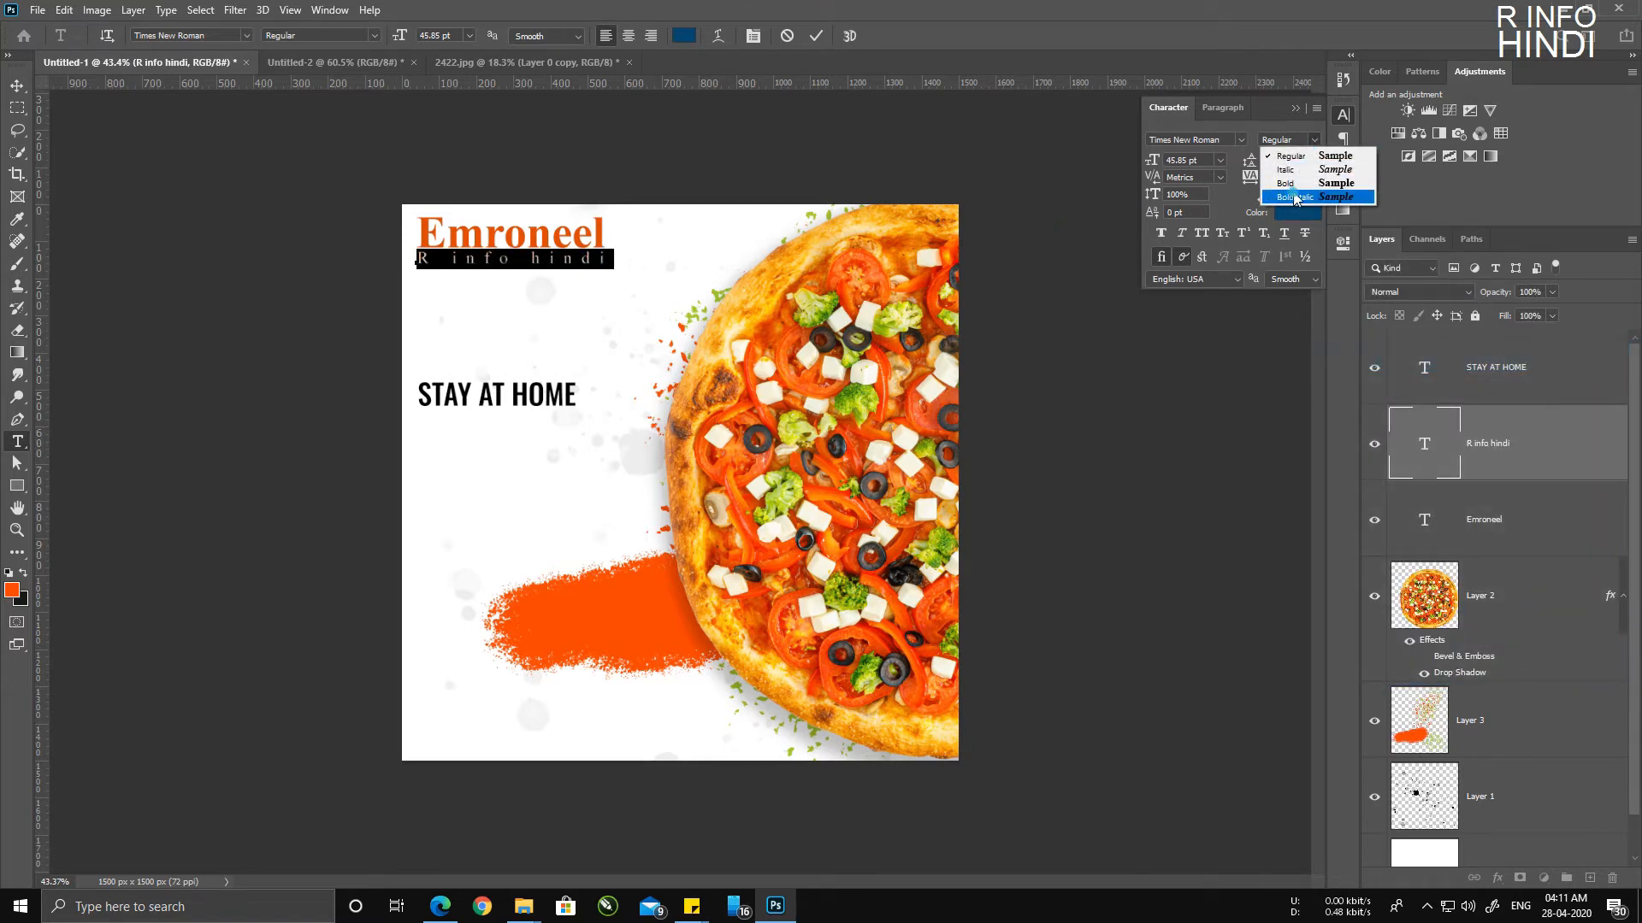
left_click(1295, 199)
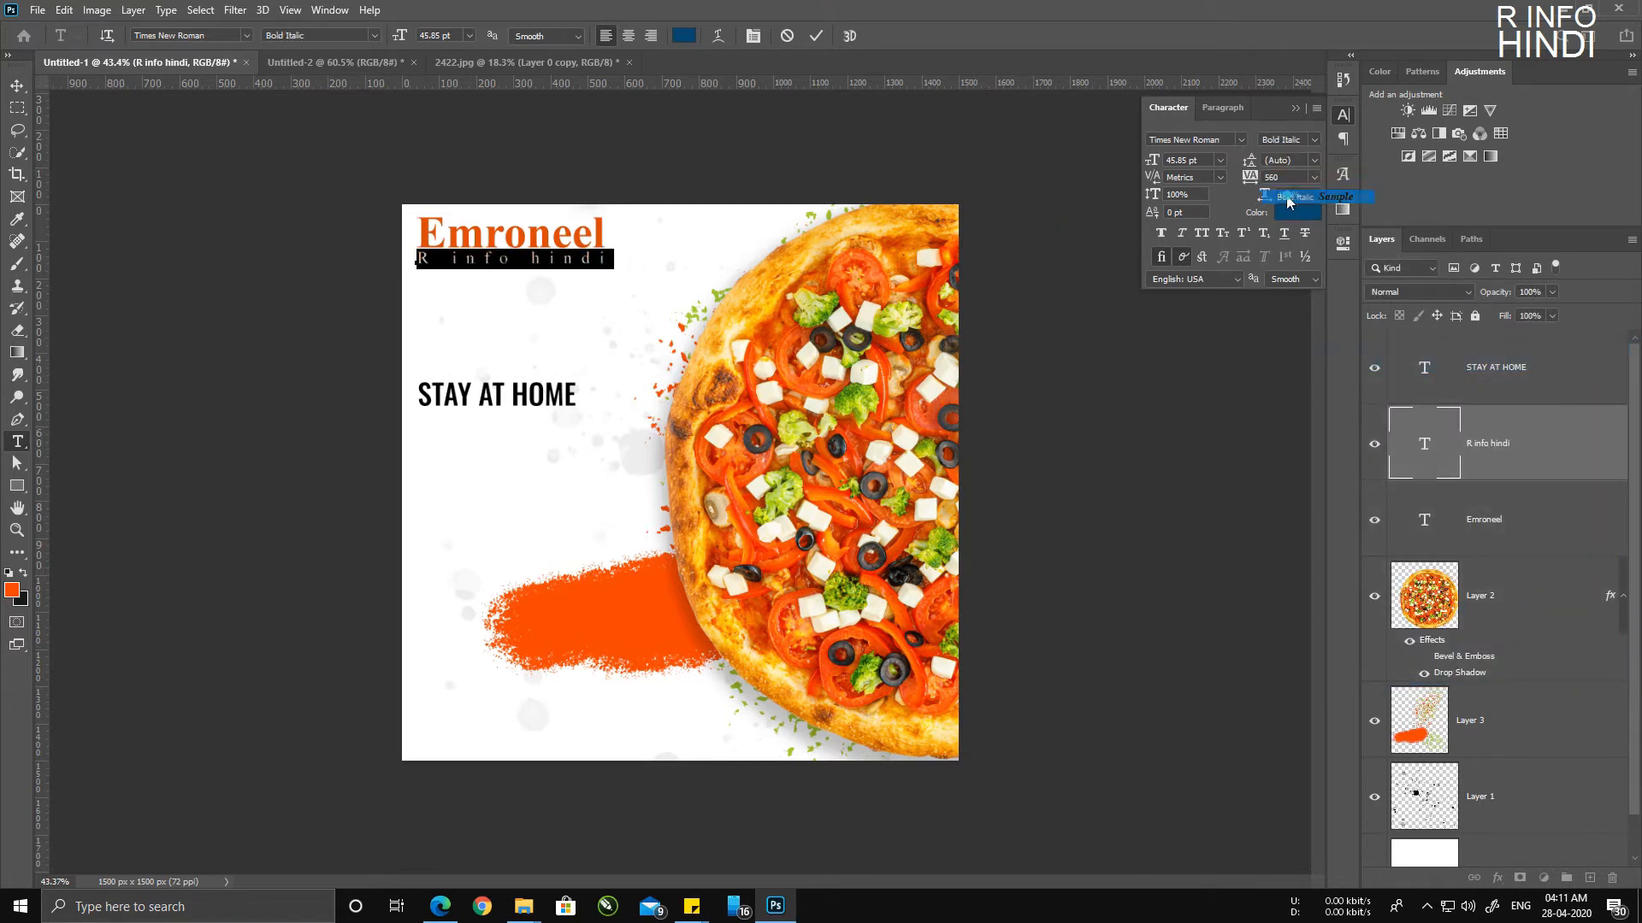
left_click(17, 85)
left_click(231, 315)
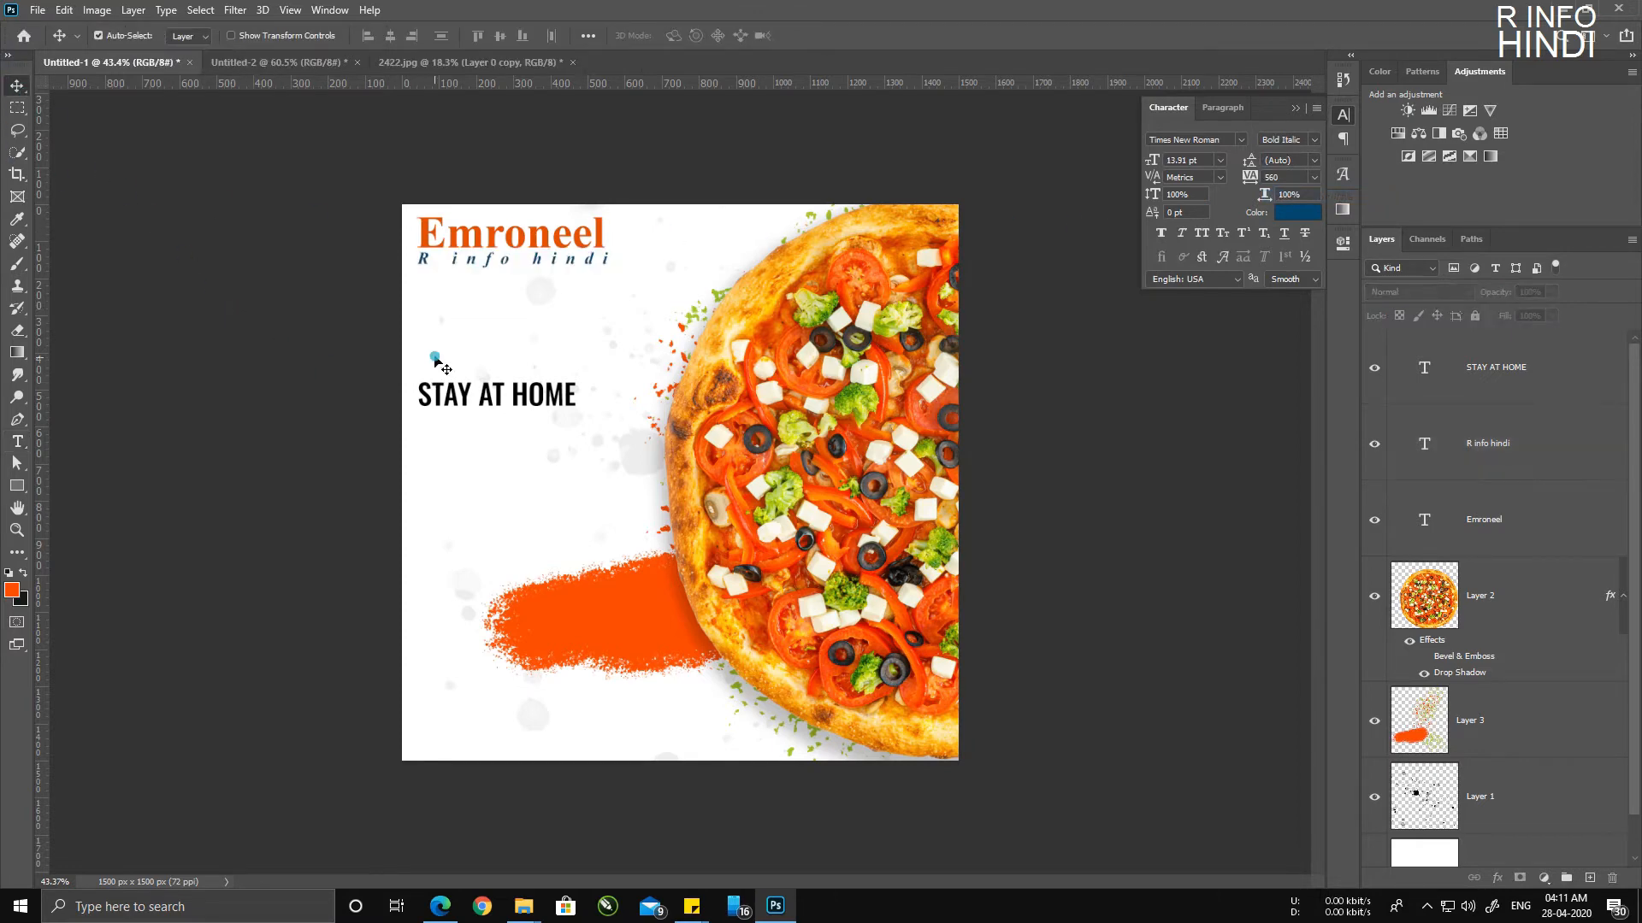
Step: Extend the STAY AT HOME slogan with a second line, WE ARE DELIVERING, and resize the text block to fit beside the pizza
key("alt")
key("alt")
key("alt")
scroll(472, 395, "up", 1)
left_click(476, 398)
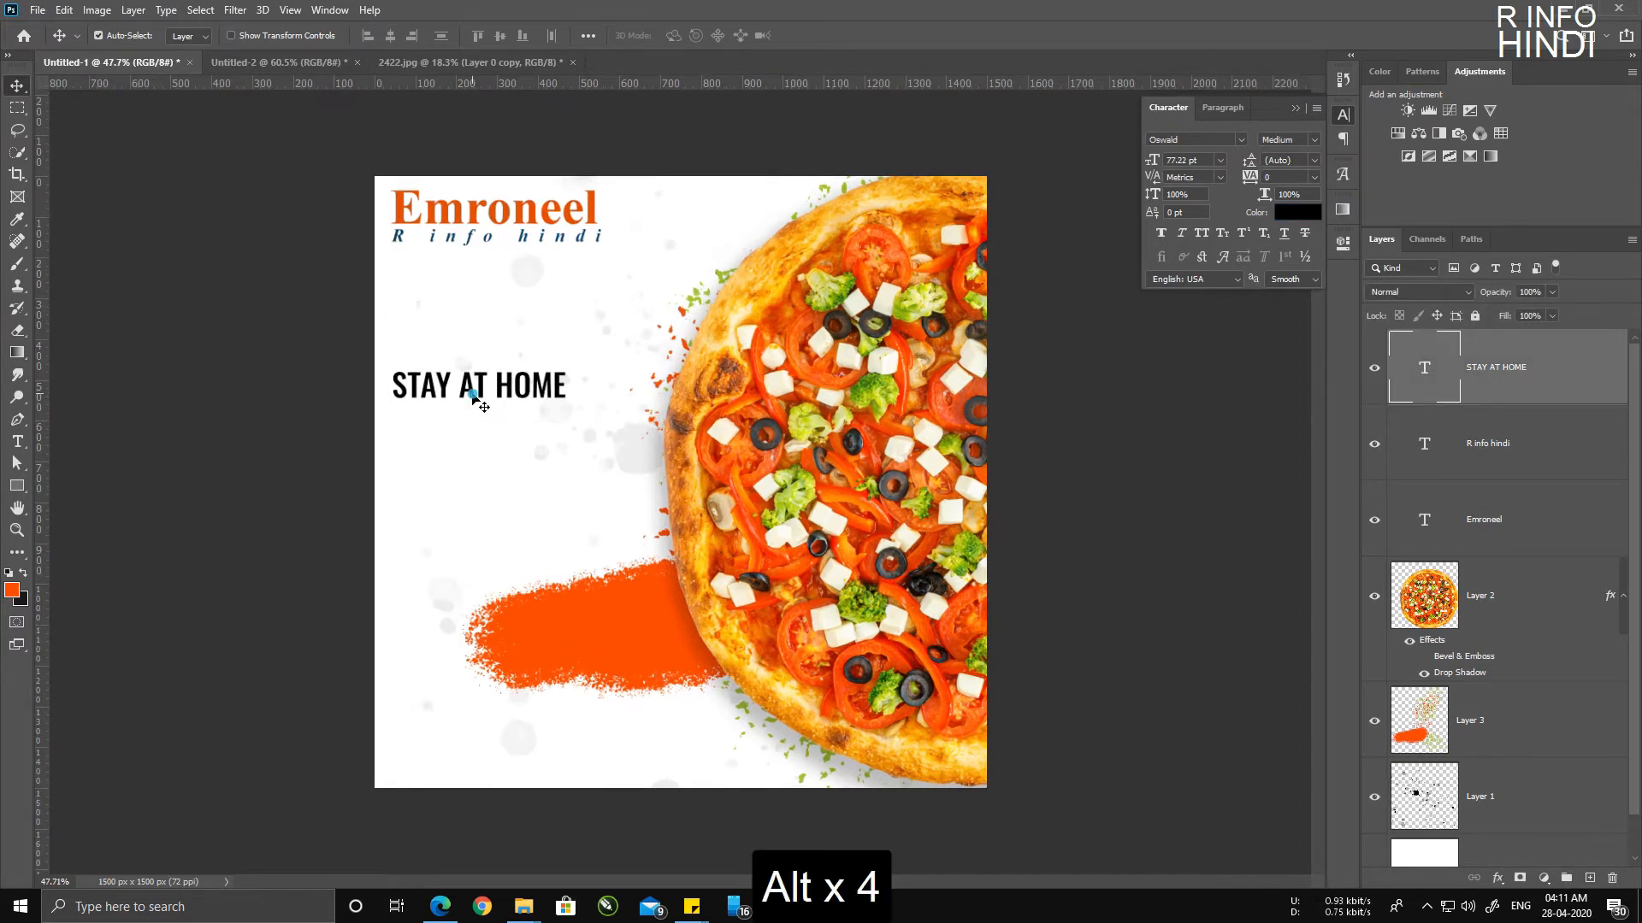
key("ctrl+t")
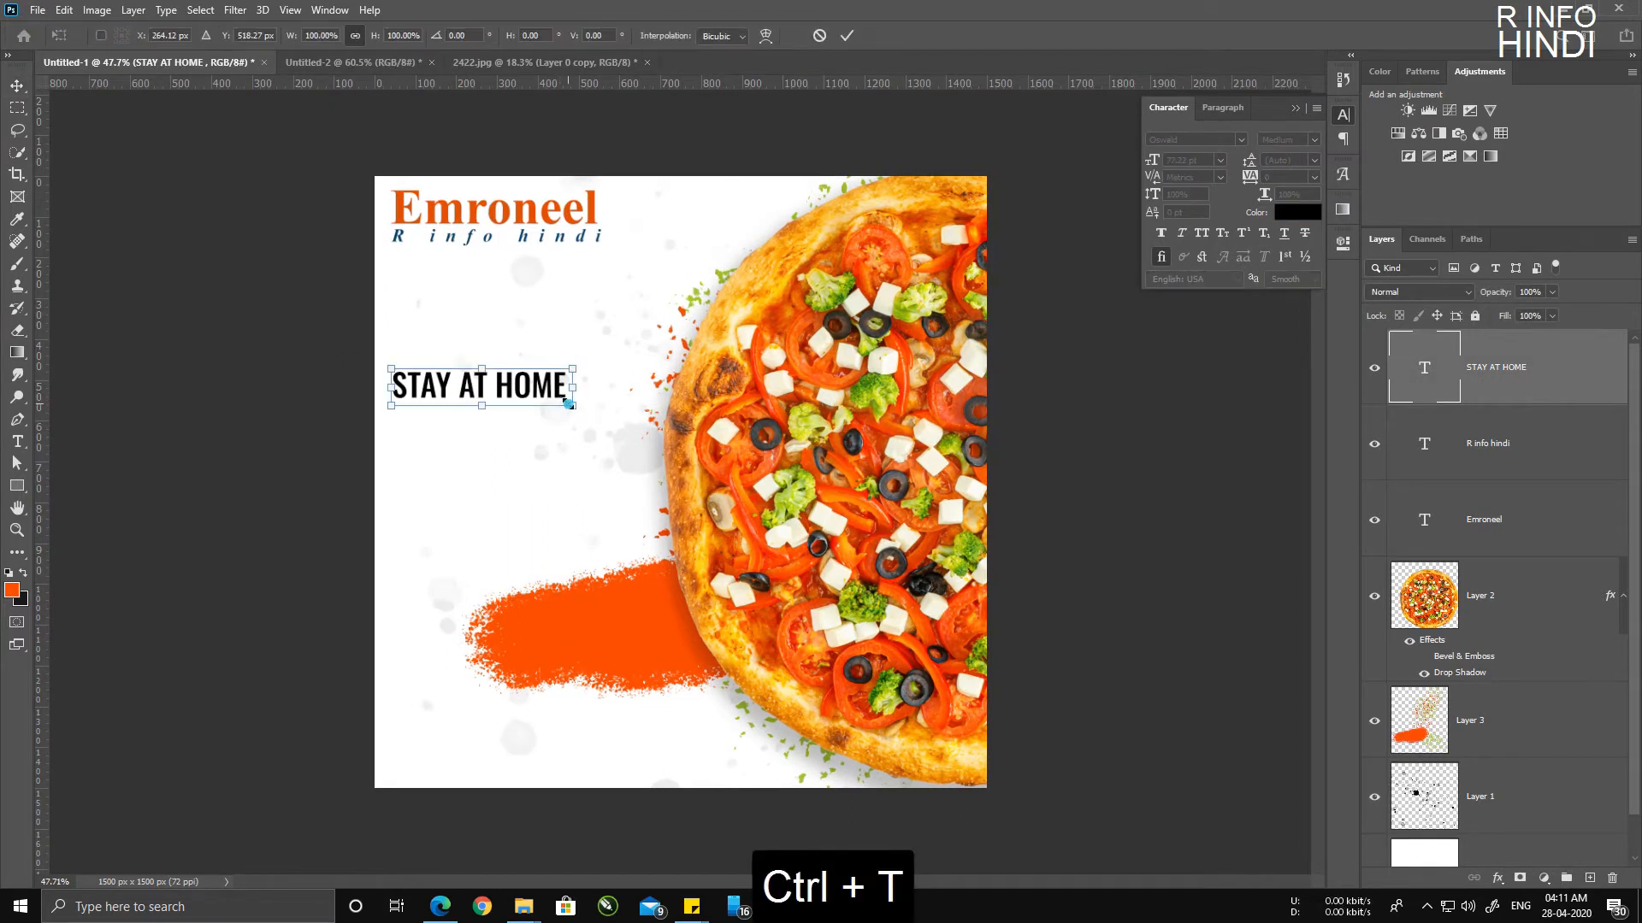
left_click_drag(565, 405, 590, 412)
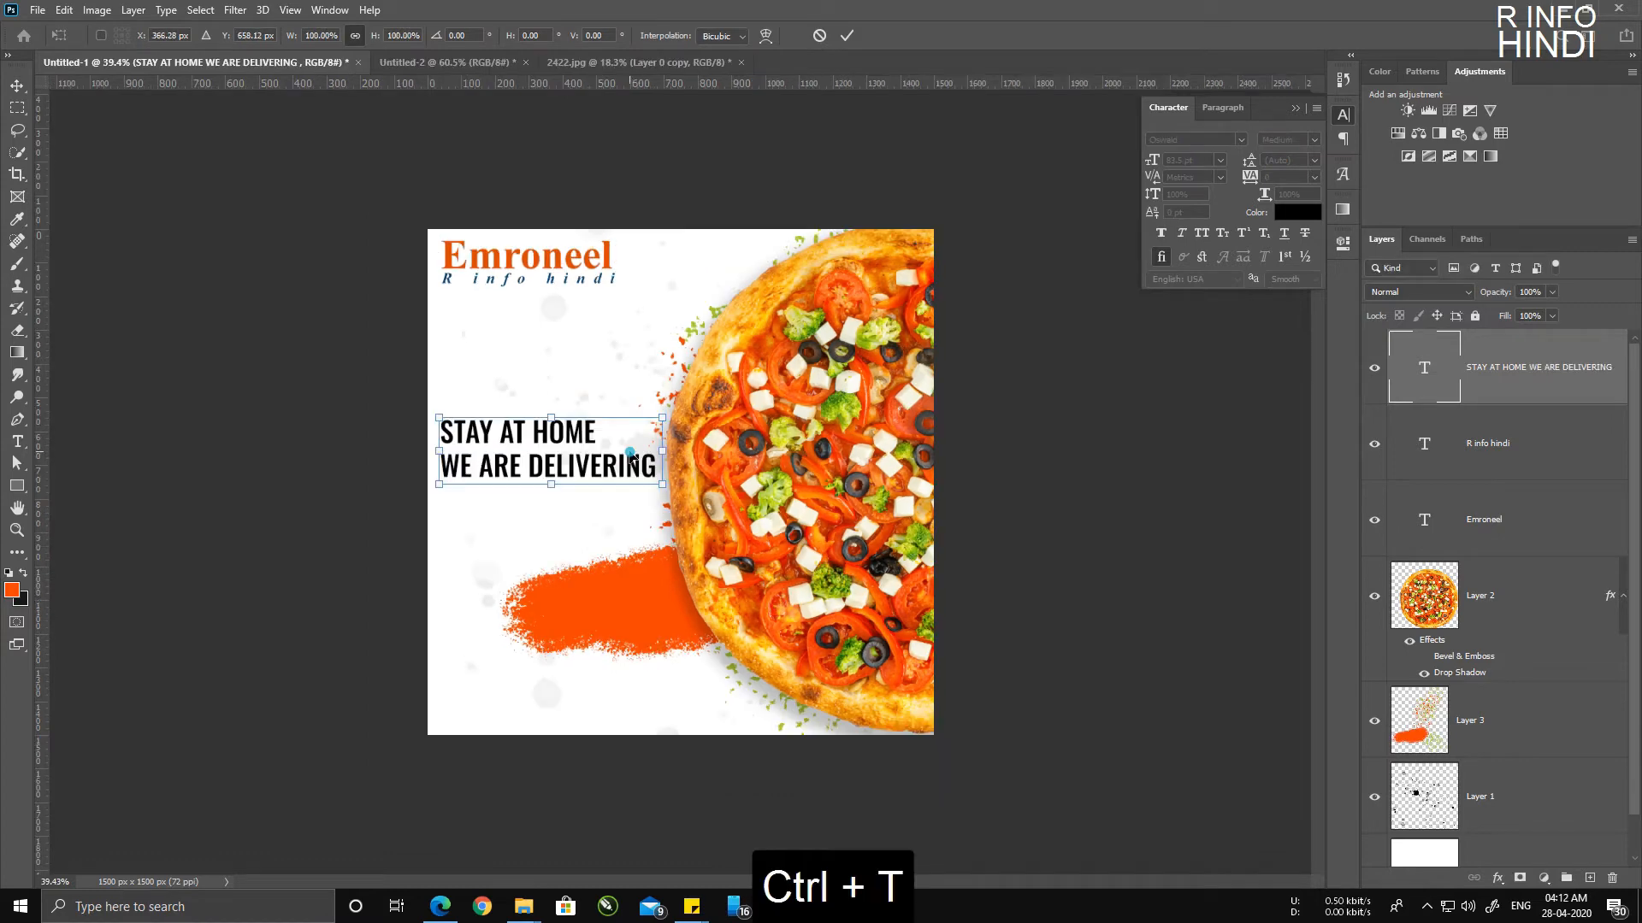
left_click_drag(661, 416, 646, 422)
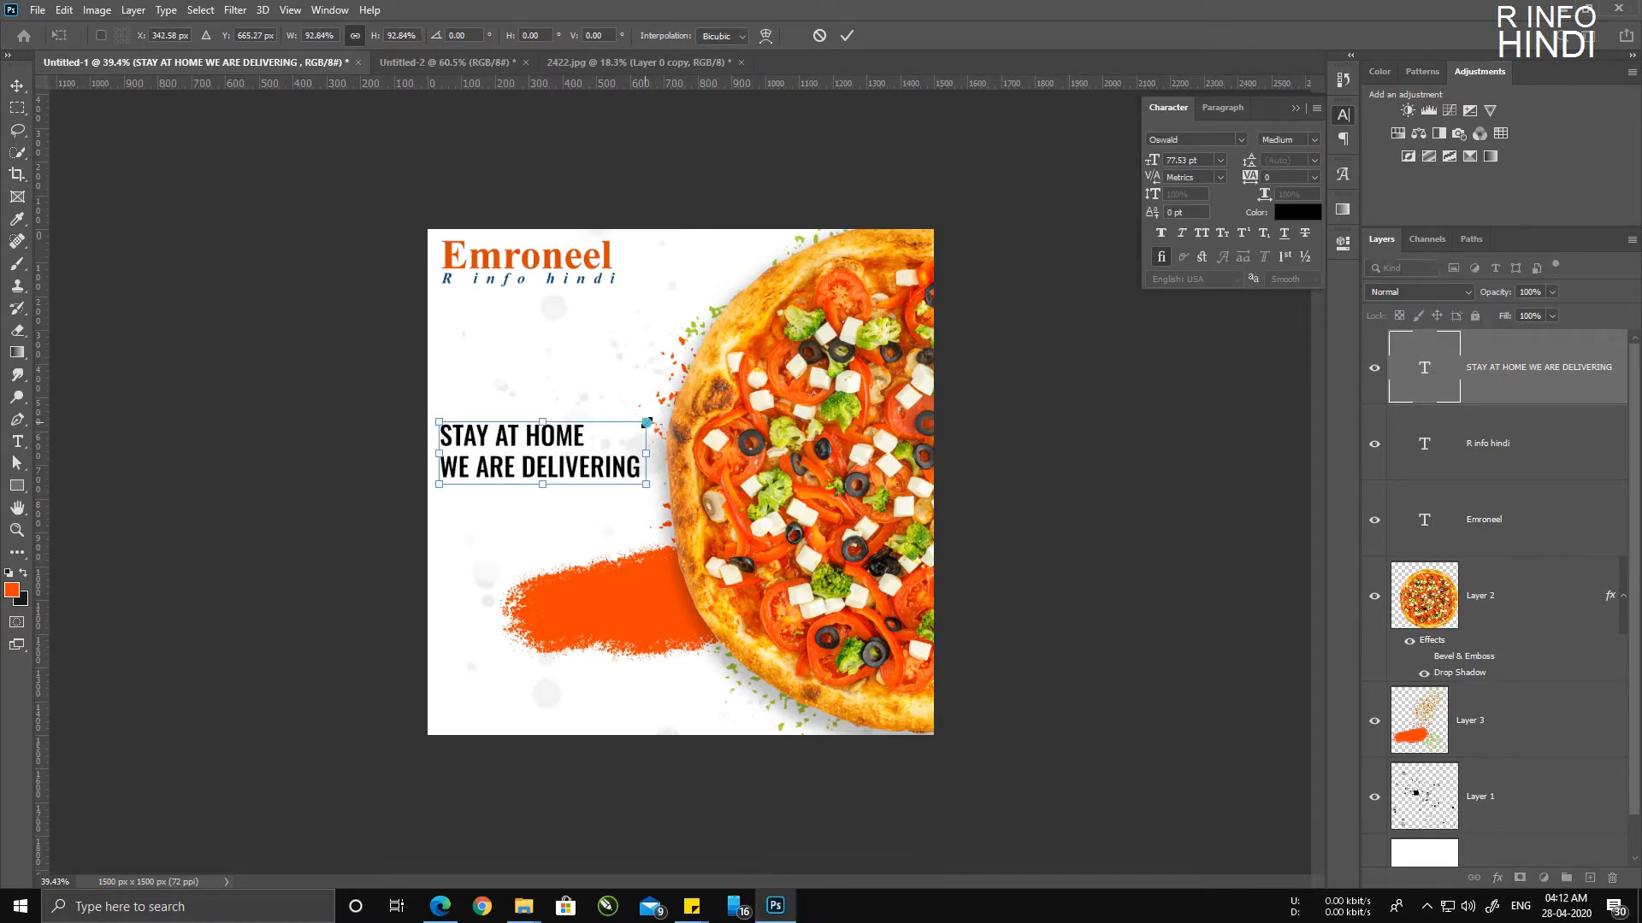
key("Return")
Step: Scale both logo text lines together down to about 68%, keeping their upper-left corner in place
scroll(496, 236, "up", 2)
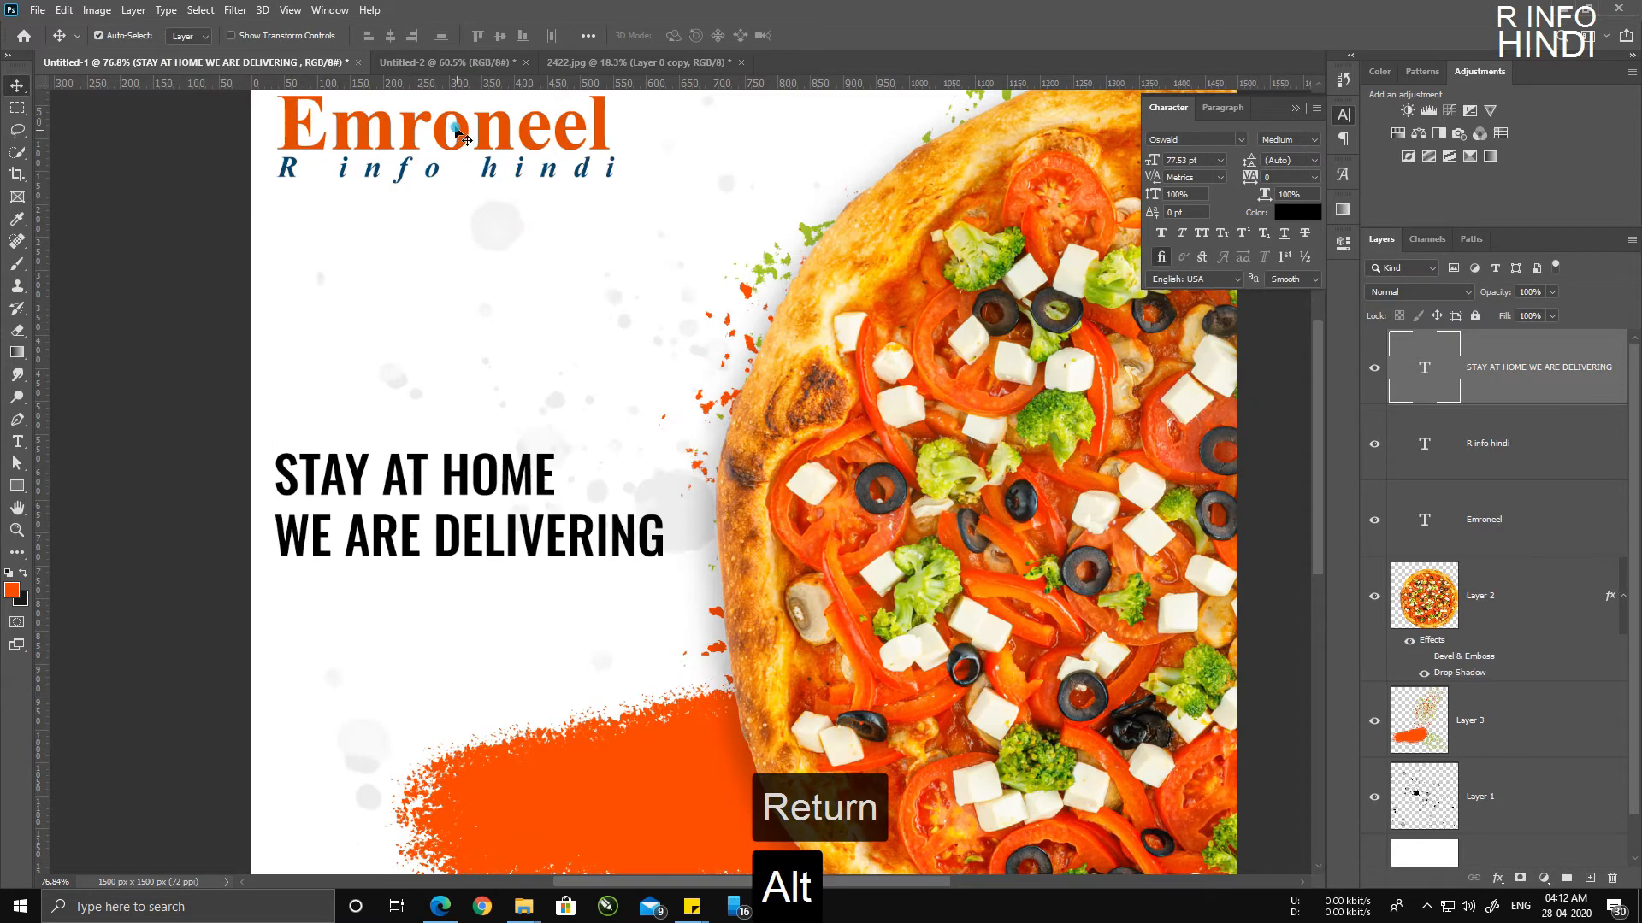
left_click(463, 128)
left_click(492, 171, "shift")
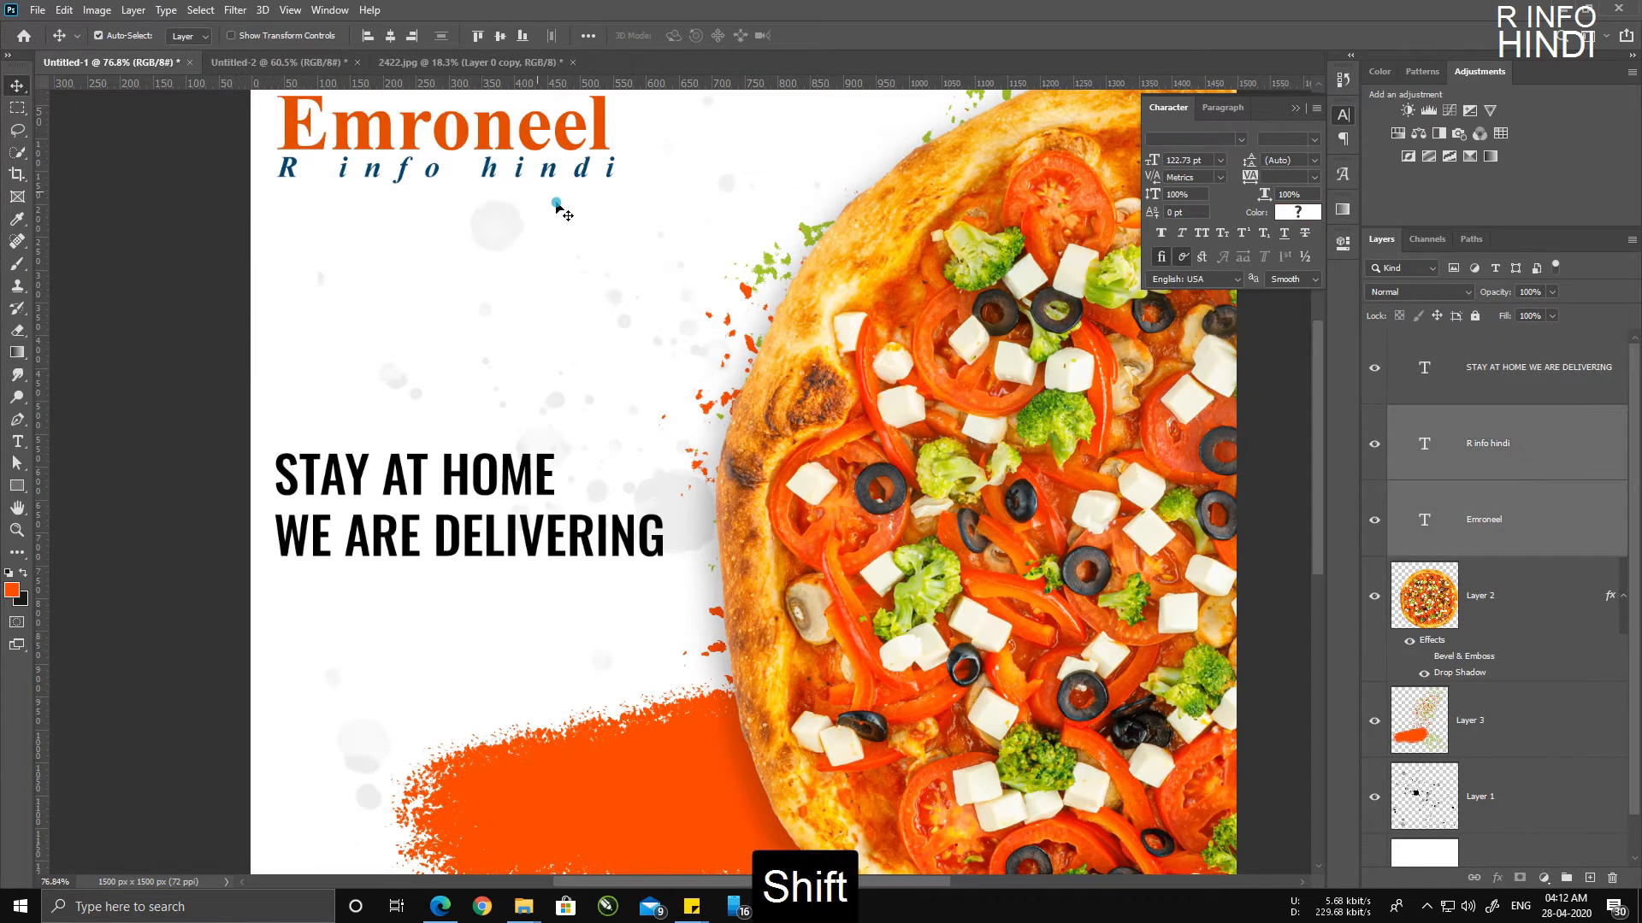
key("ctrl+t")
left_click_drag(611, 181, 527, 159)
scroll(596, 306, "down", 5)
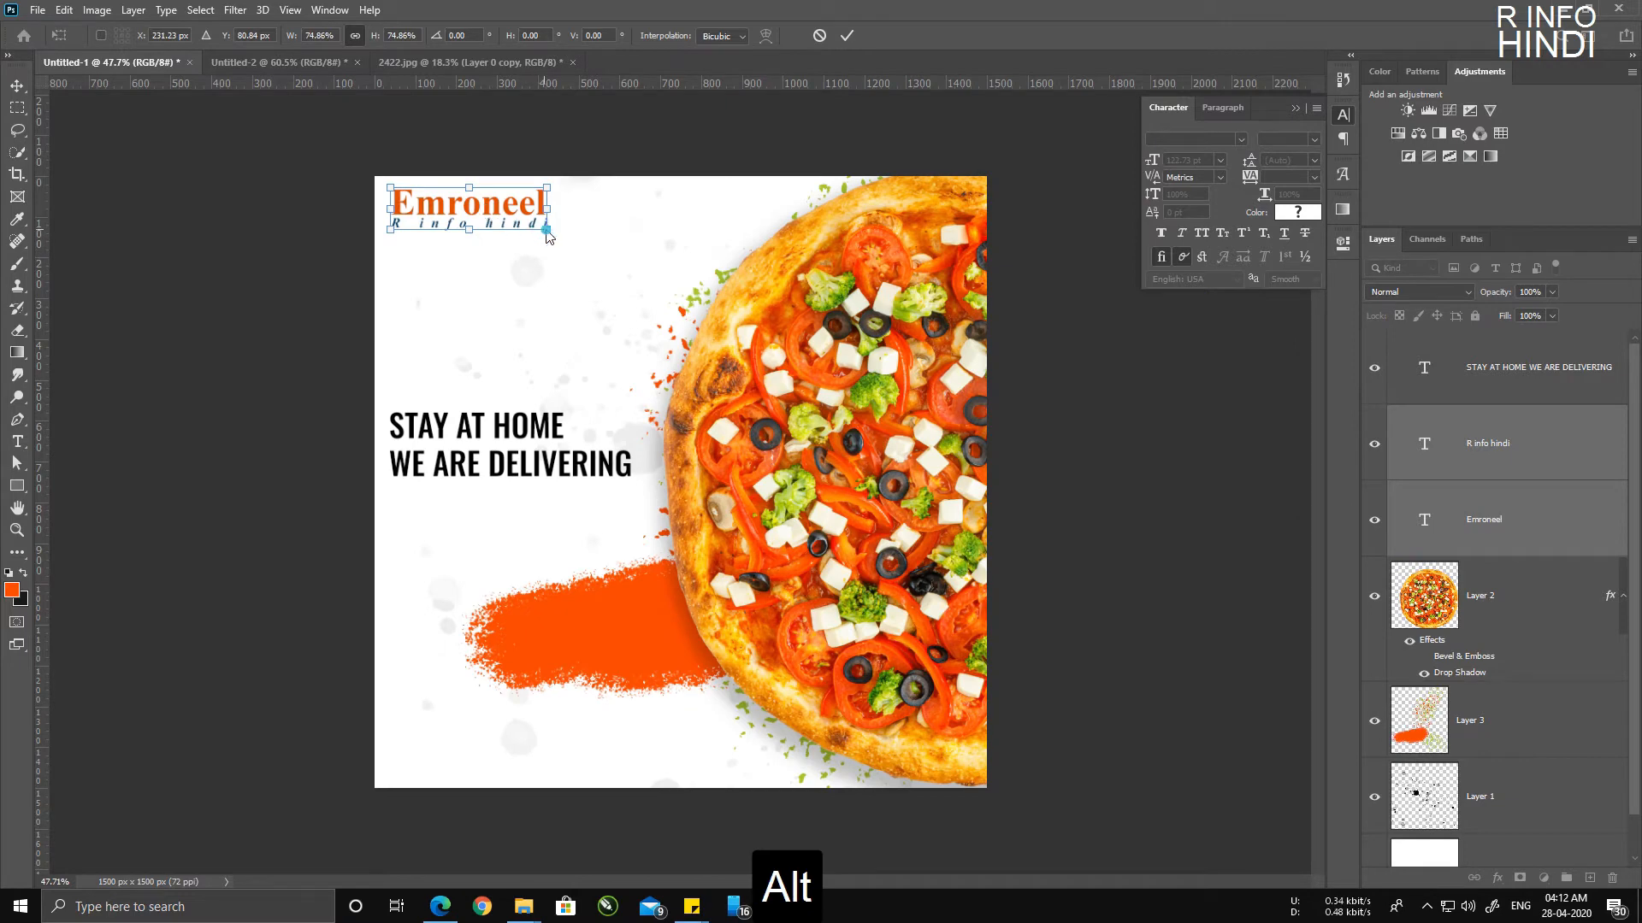
left_click_drag(549, 232, 544, 223)
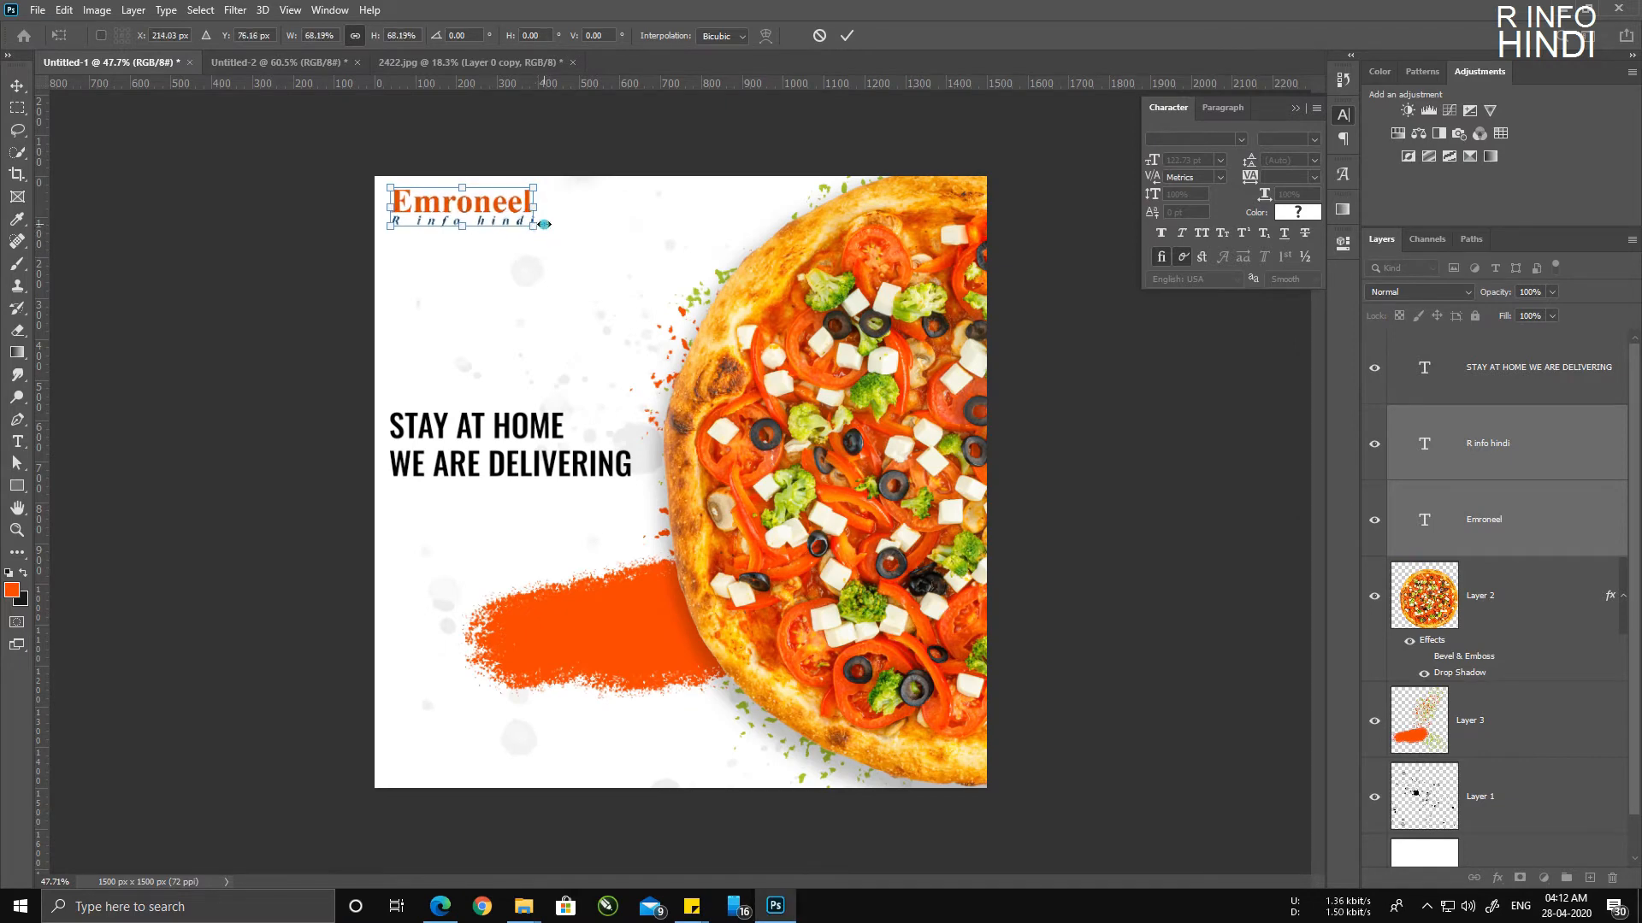
key("Return")
Step: Recolor the slogan's STAY AT HOME line with the orange sampled from the upper logo line, #d84700
scroll(623, 352, "up", 2)
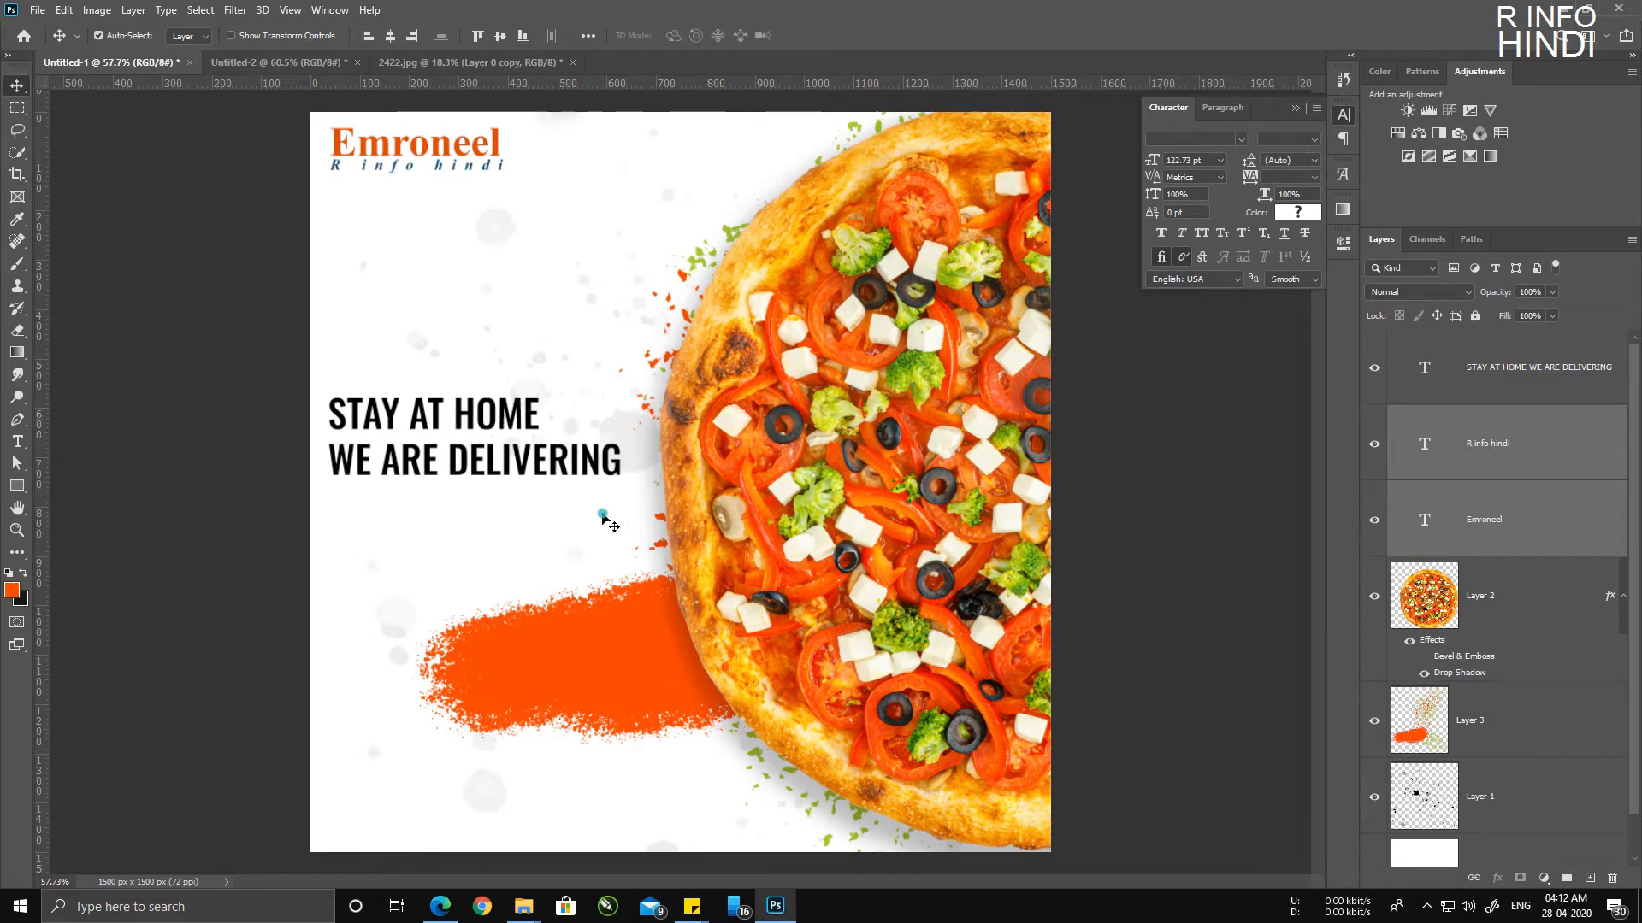
scroll(550, 485, "down", 1)
left_click_drag(552, 463, 352, 400)
double_click(550, 455)
left_click(1281, 219)
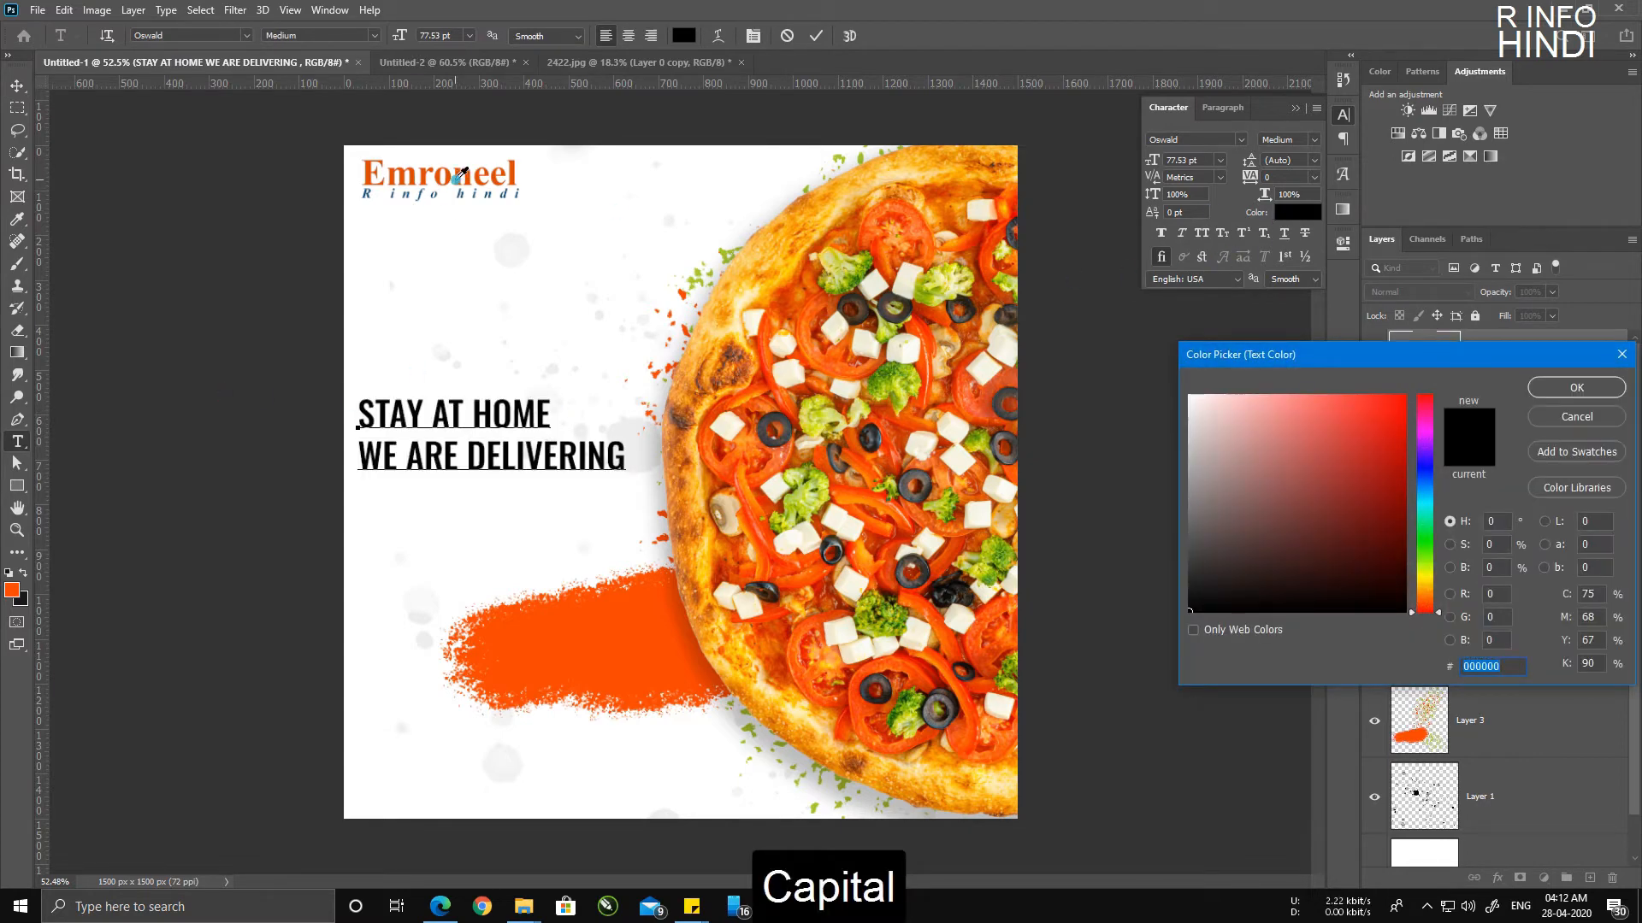
left_click(458, 176)
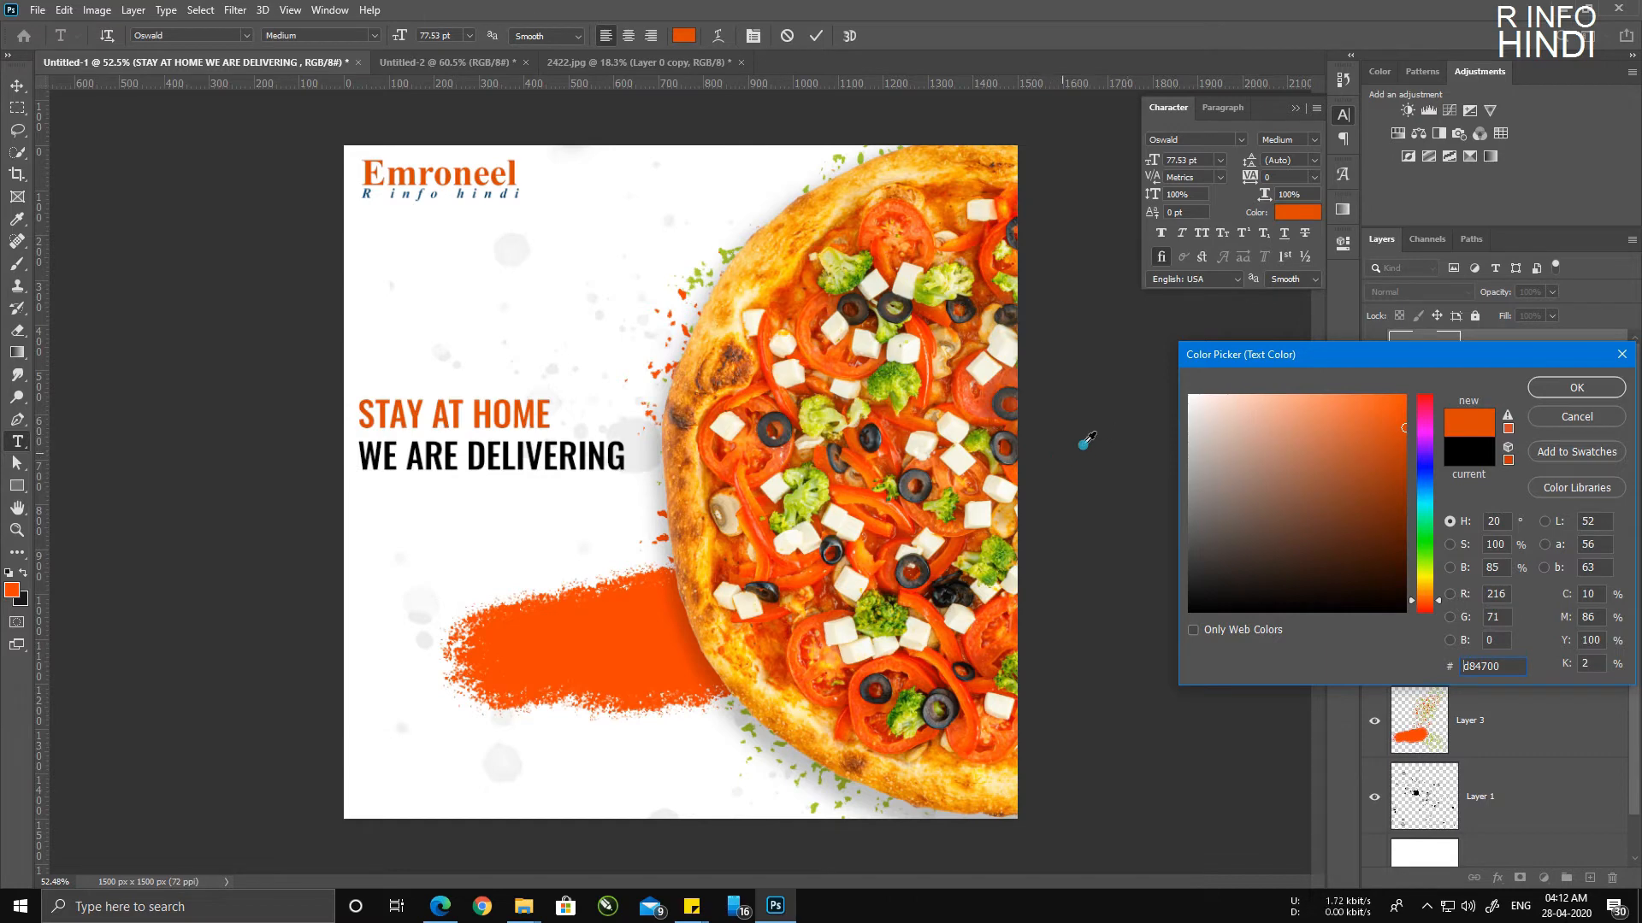
left_click(1567, 398)
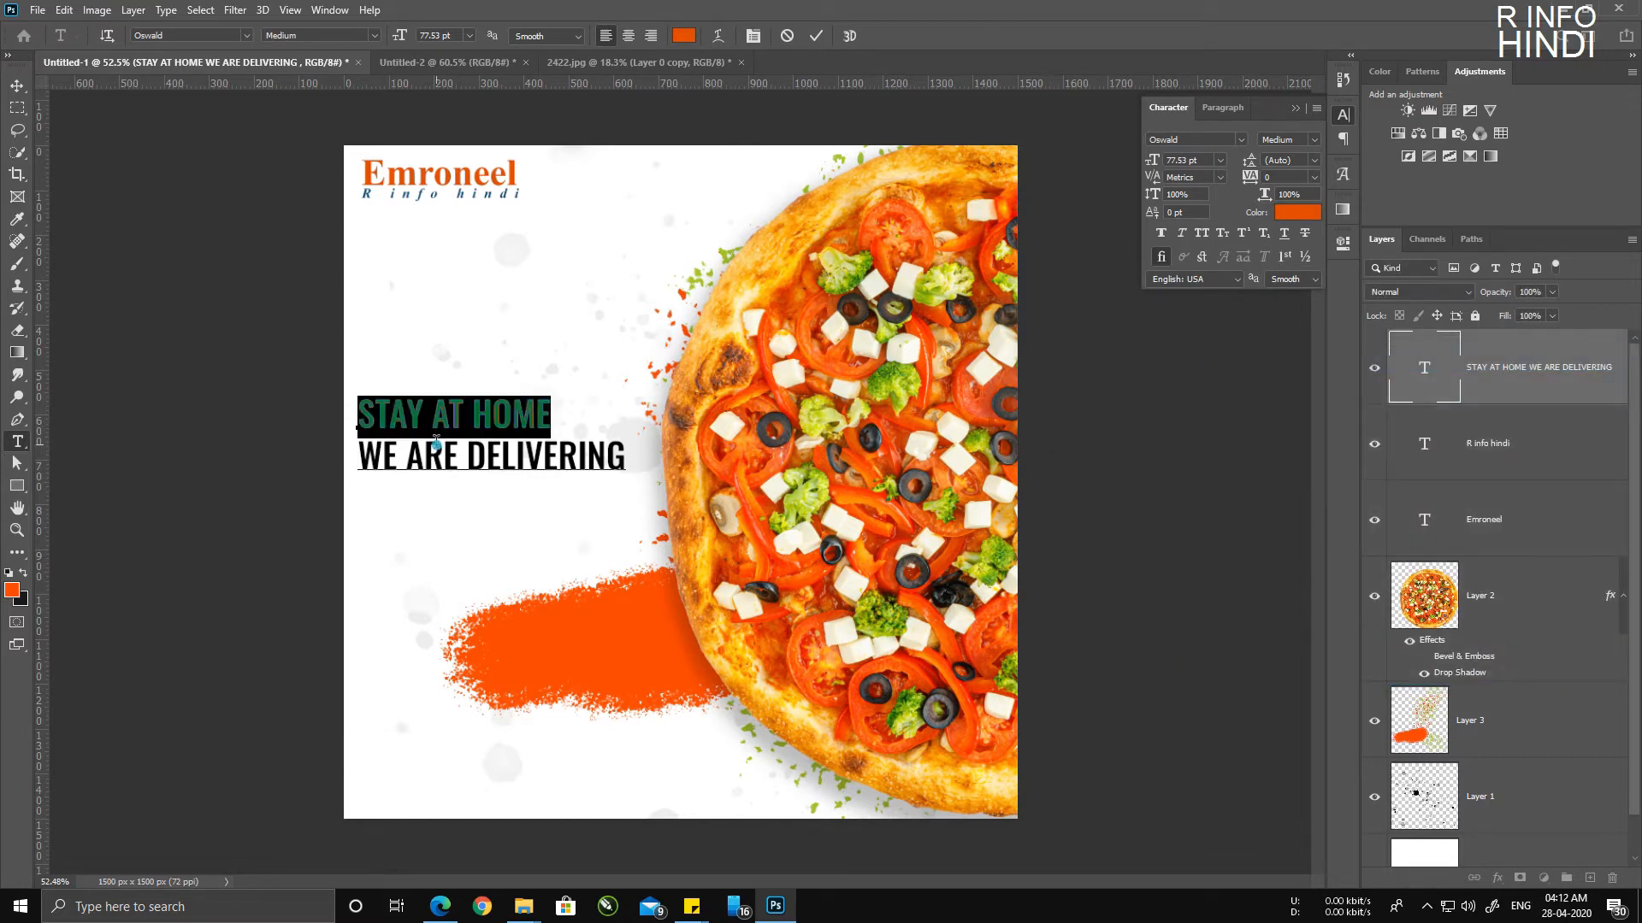
Step: Recolor the slogan's WE ARE DELIVERING line with a green sampled from the pizza, darkened to olive green #7e9e01
left_click(374, 447)
triple_click(389, 451)
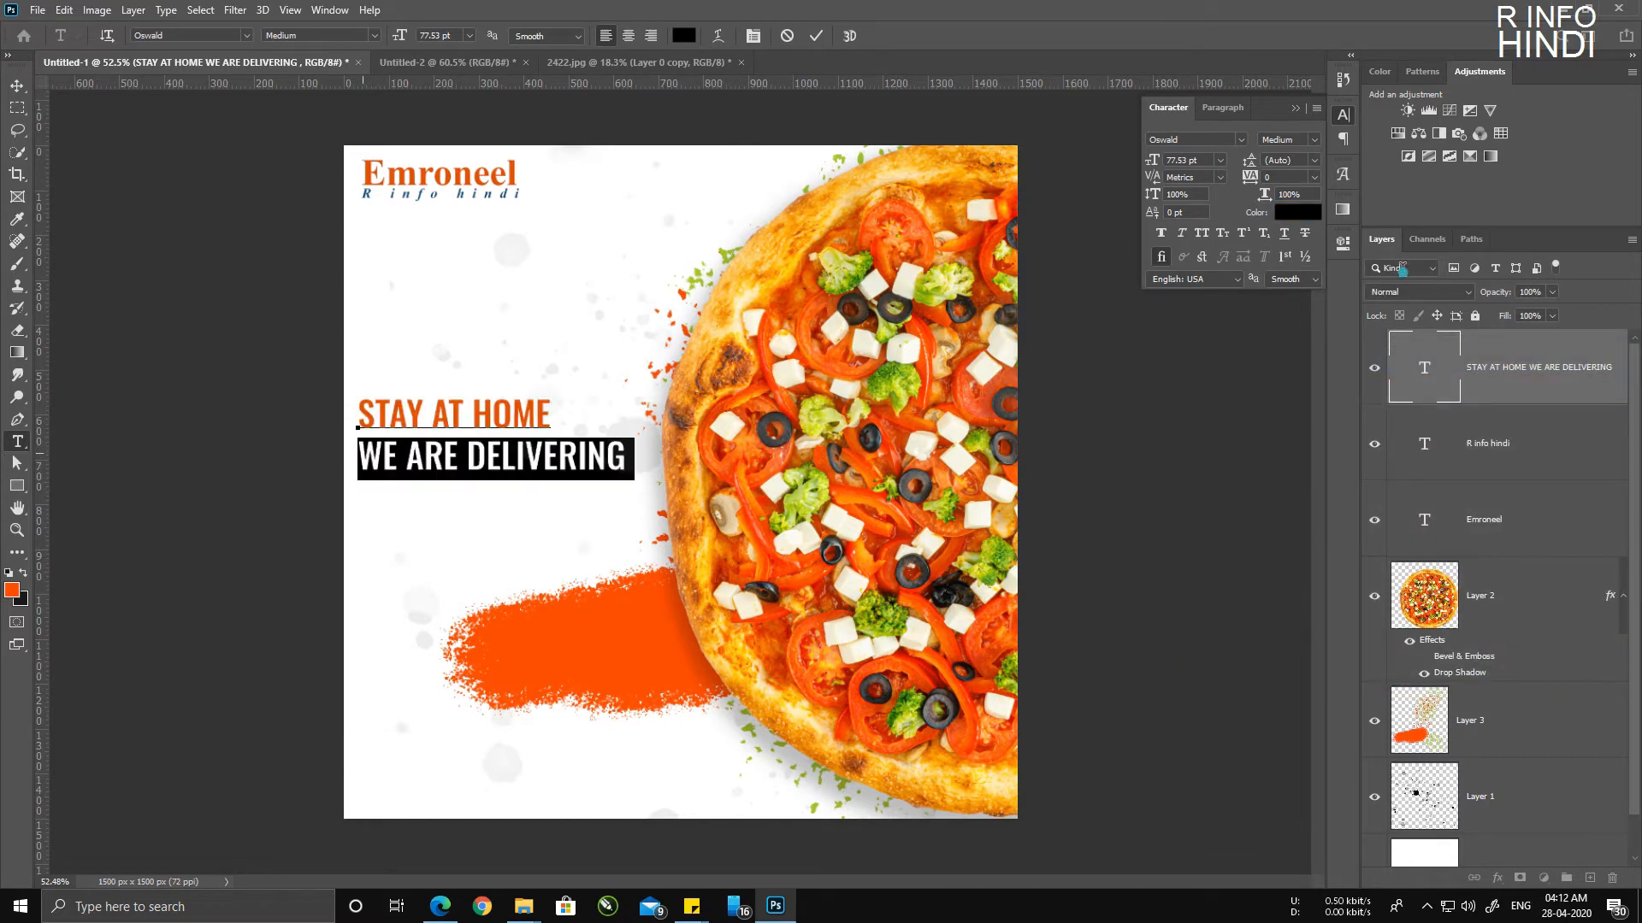
left_click(1301, 213)
left_click_drag(865, 461, 881, 526)
left_click_drag(876, 609, 889, 609)
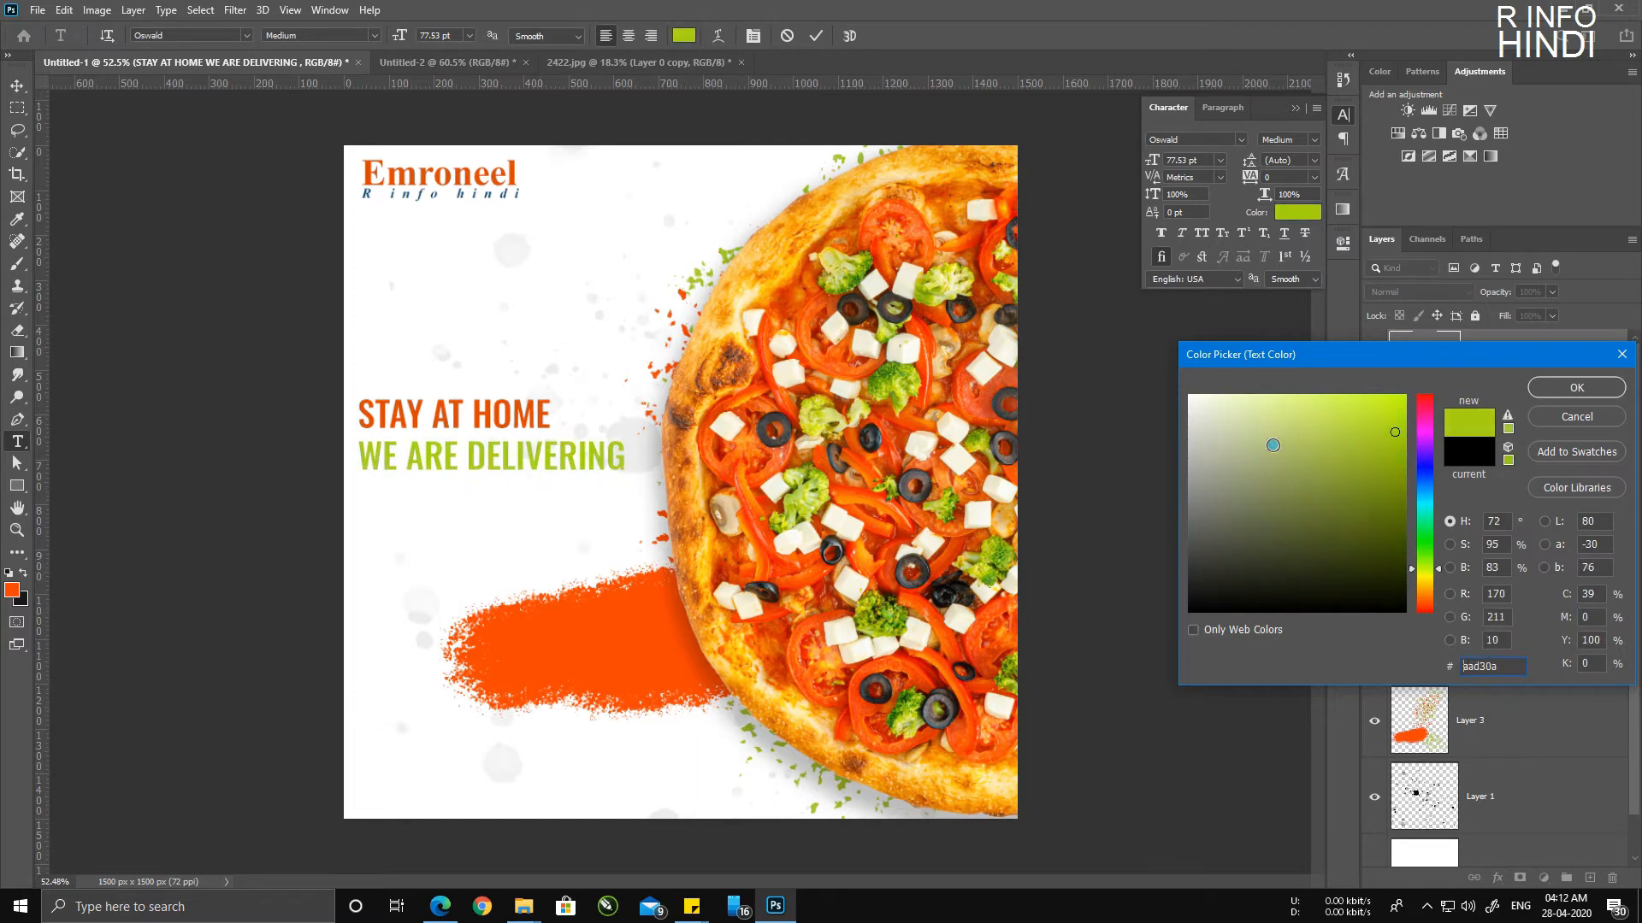
left_click_drag(1403, 440, 1400, 448)
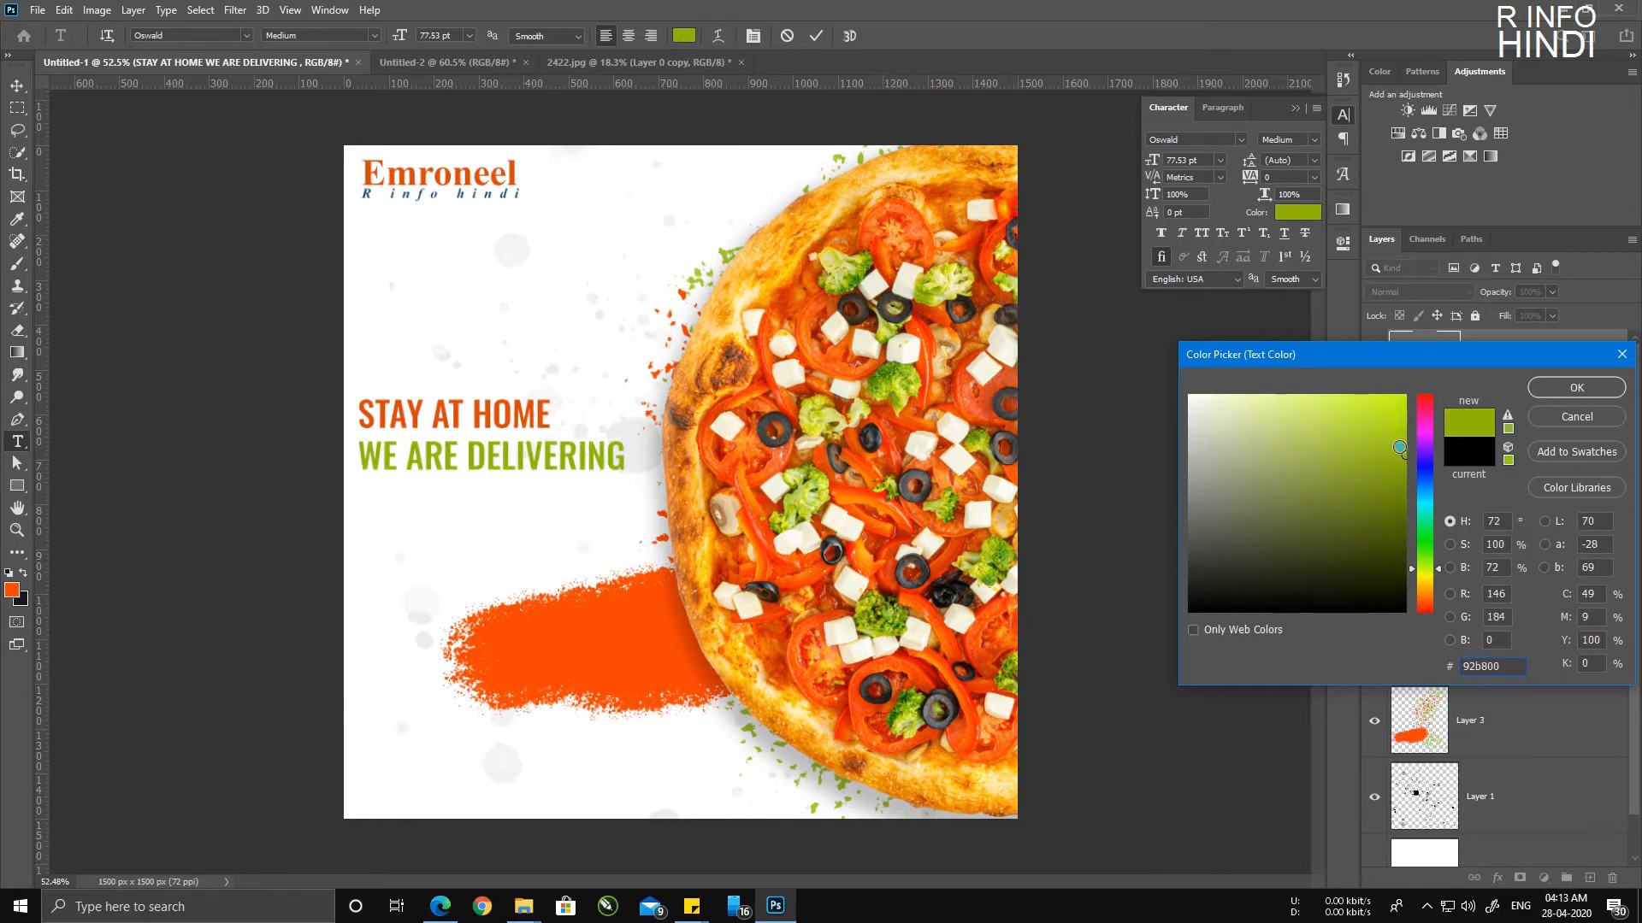
mouse_move(1415, 513)
left_mouse_down()
mouse_move(1421, 404)
mouse_move(1401, 511)
mouse_move(1406, 477)
left_mouse_up()
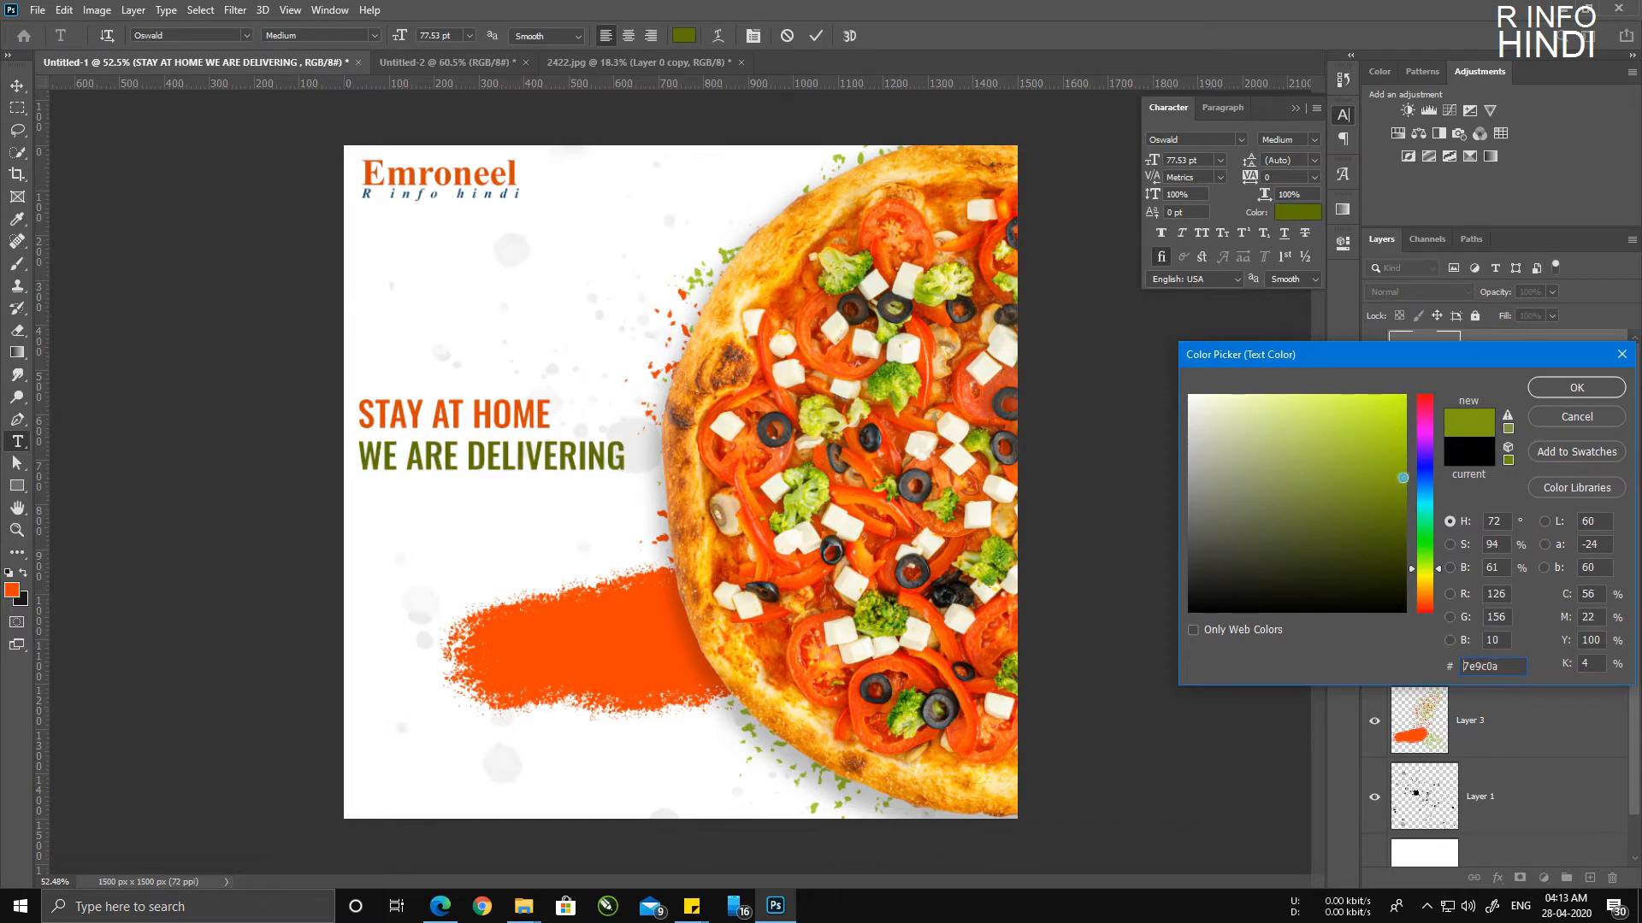
left_click(1580, 389)
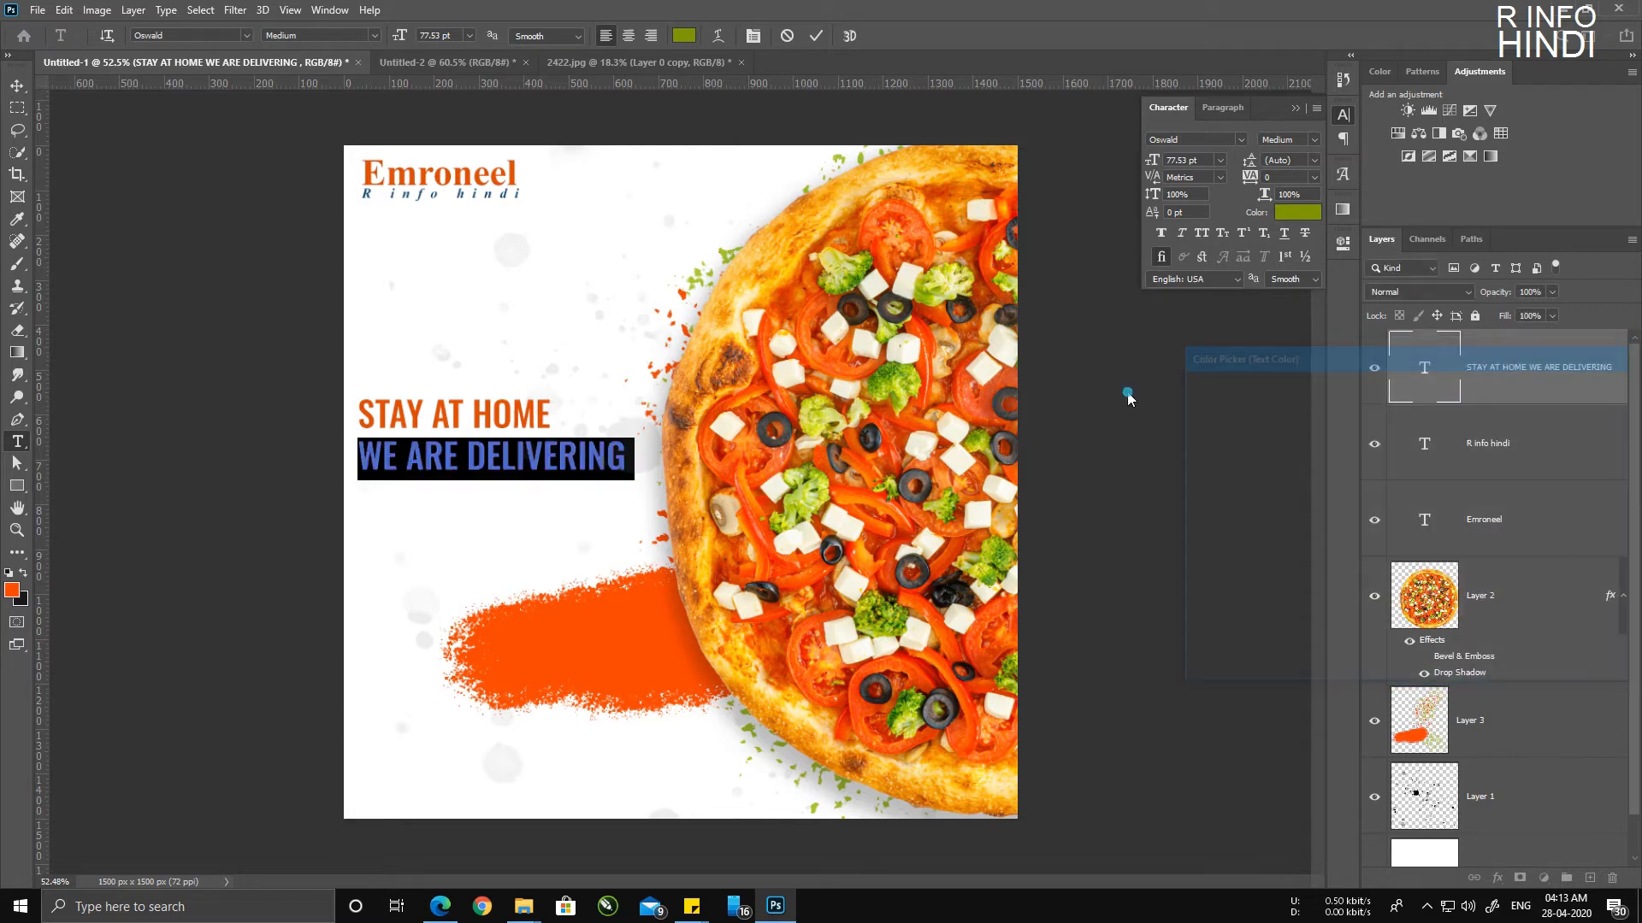
left_click(15, 82)
left_click(281, 351)
scroll(811, 457, "down", 2)
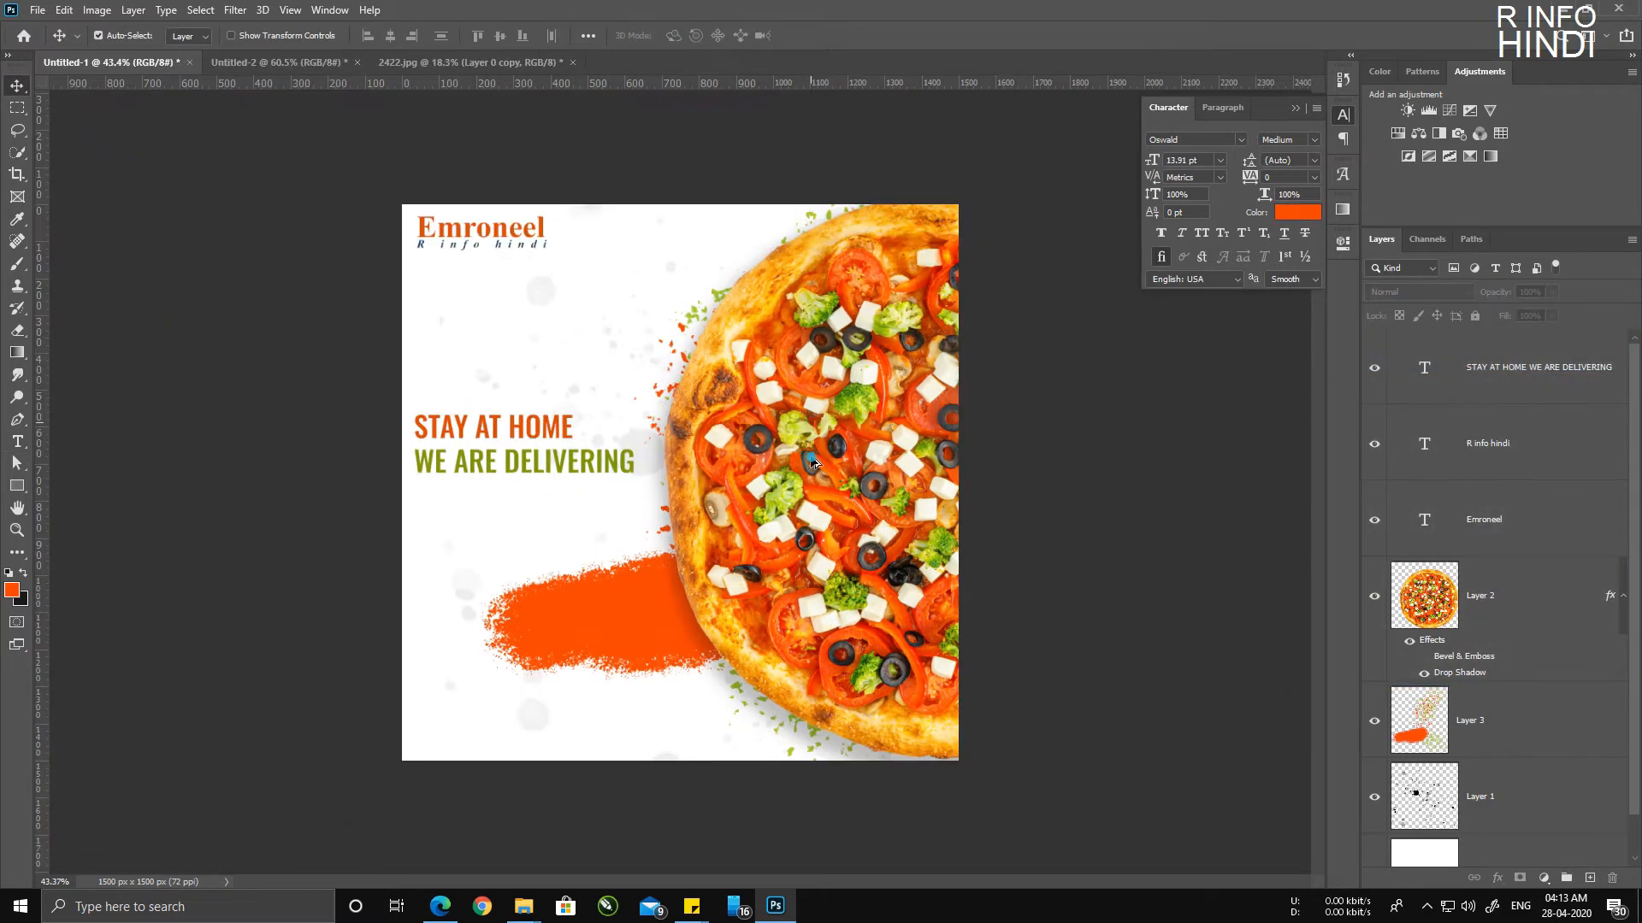
Step: Recolor the slogan's WE ARE DELIVERING line black, #000000
scroll(464, 555, "up", 2)
scroll(413, 435, "up", 2)
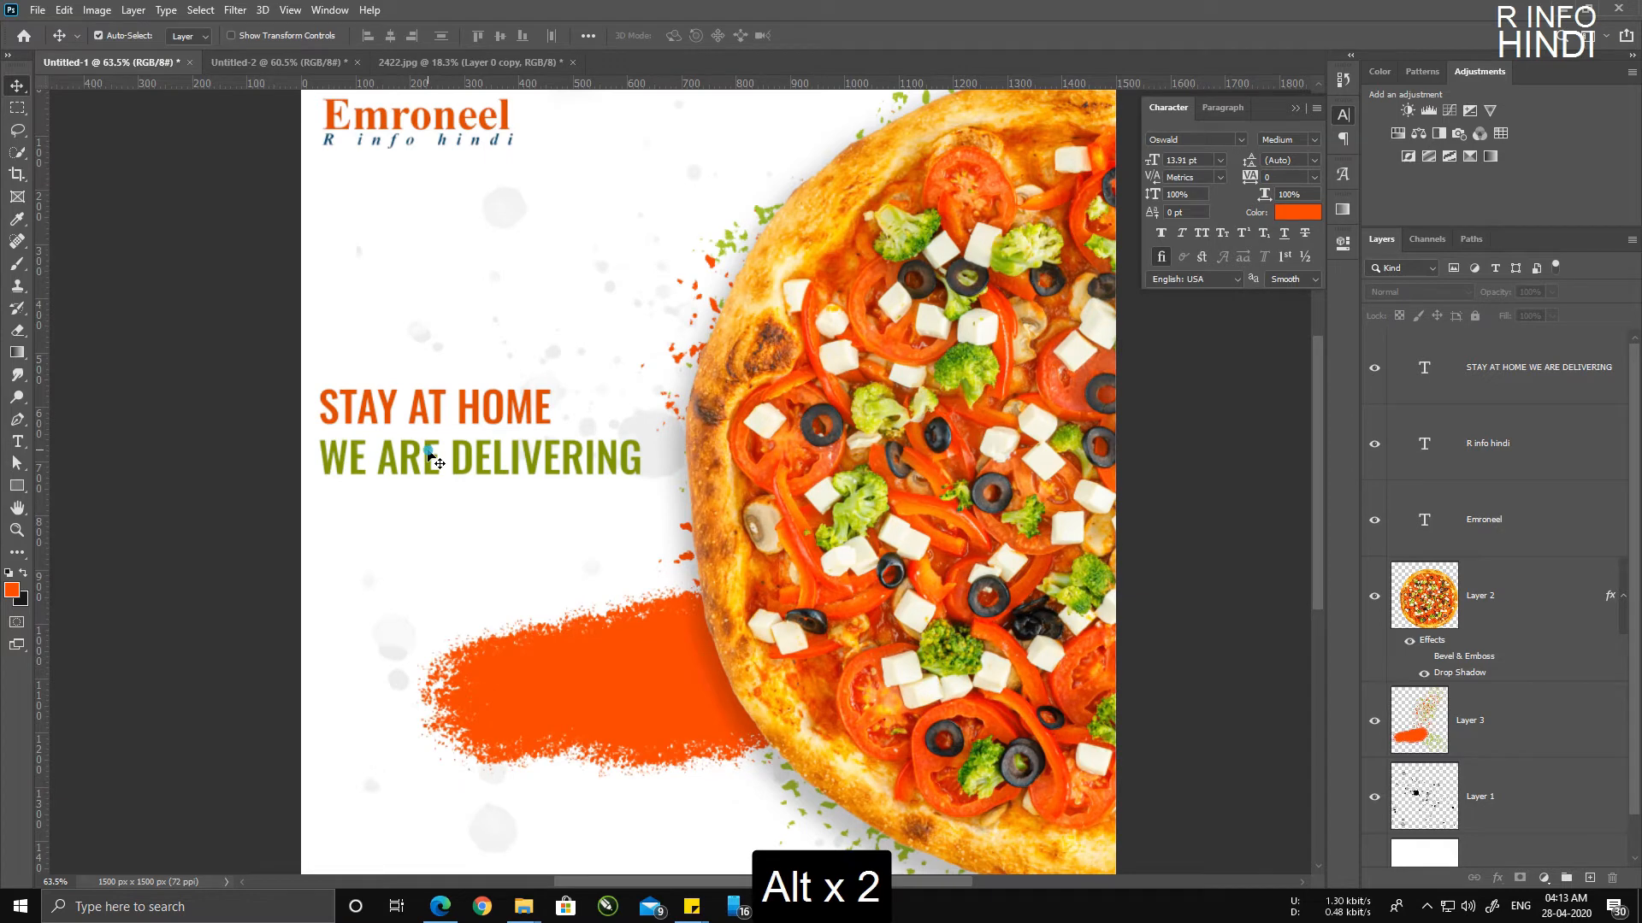
double_click(430, 455)
left_click(374, 455)
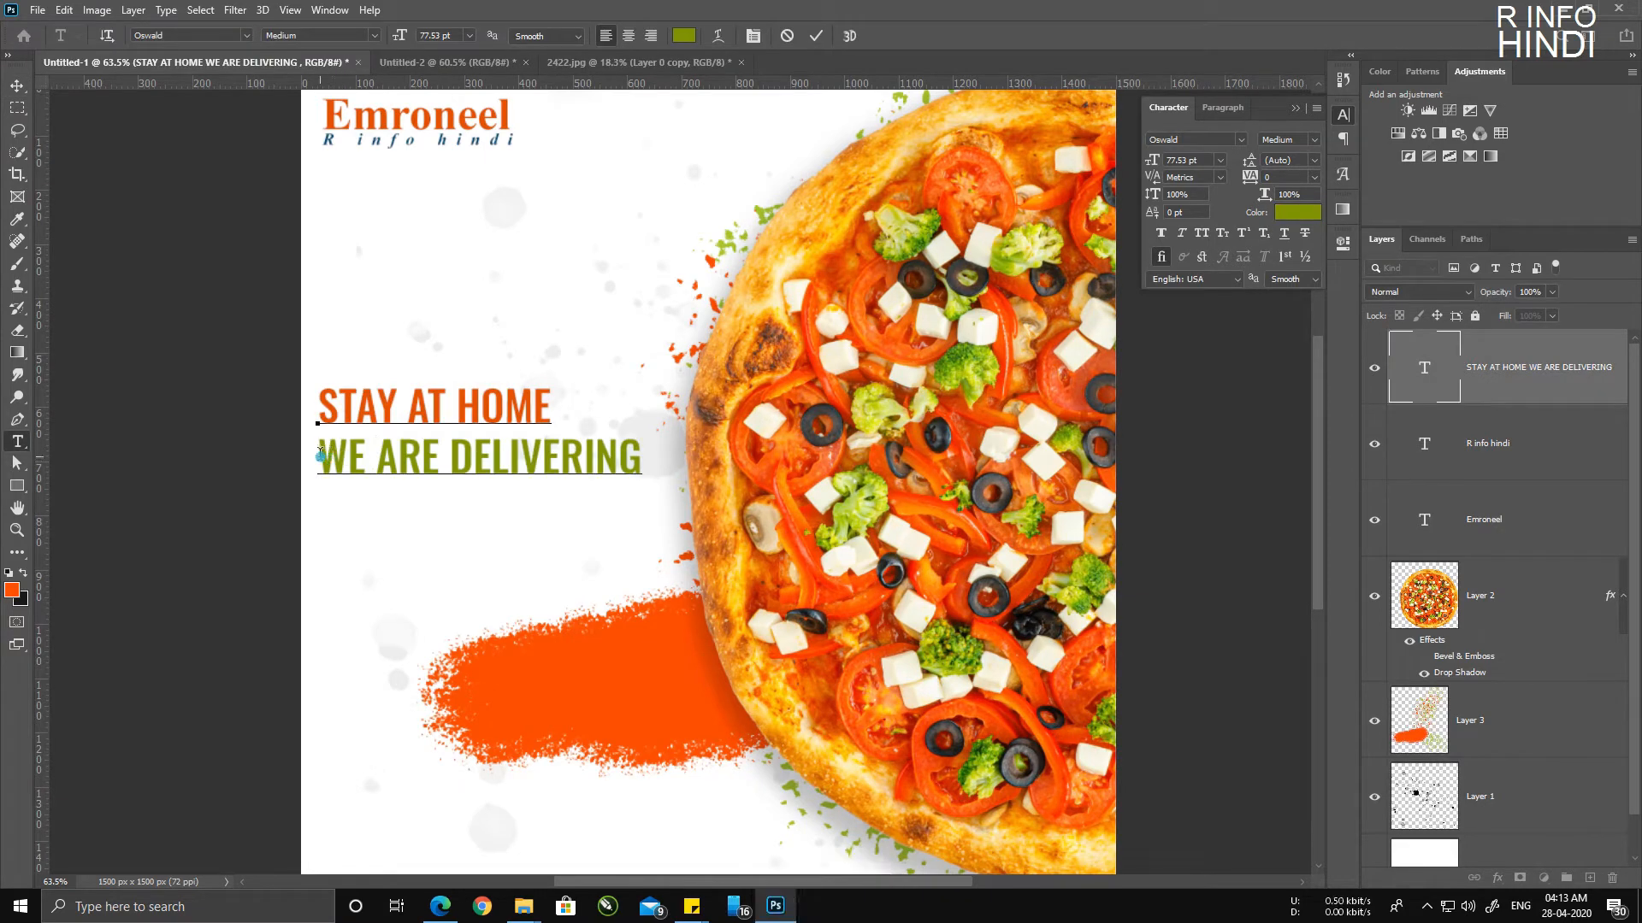
left_click_drag(321, 455, 651, 459)
left_click(1298, 213)
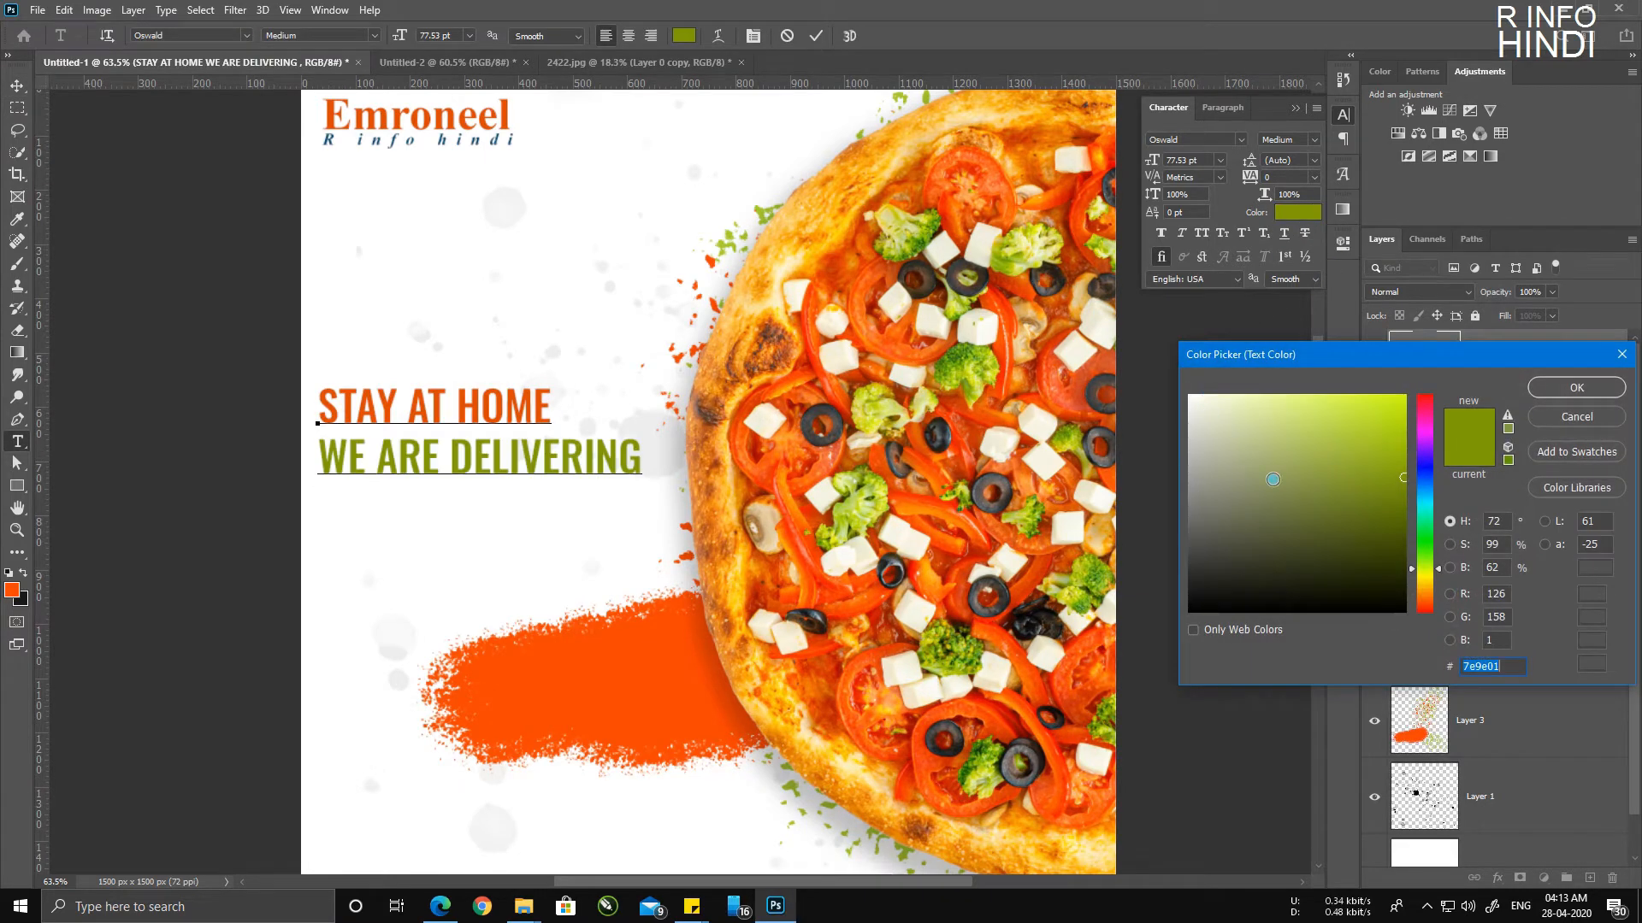
left_click(1404, 611)
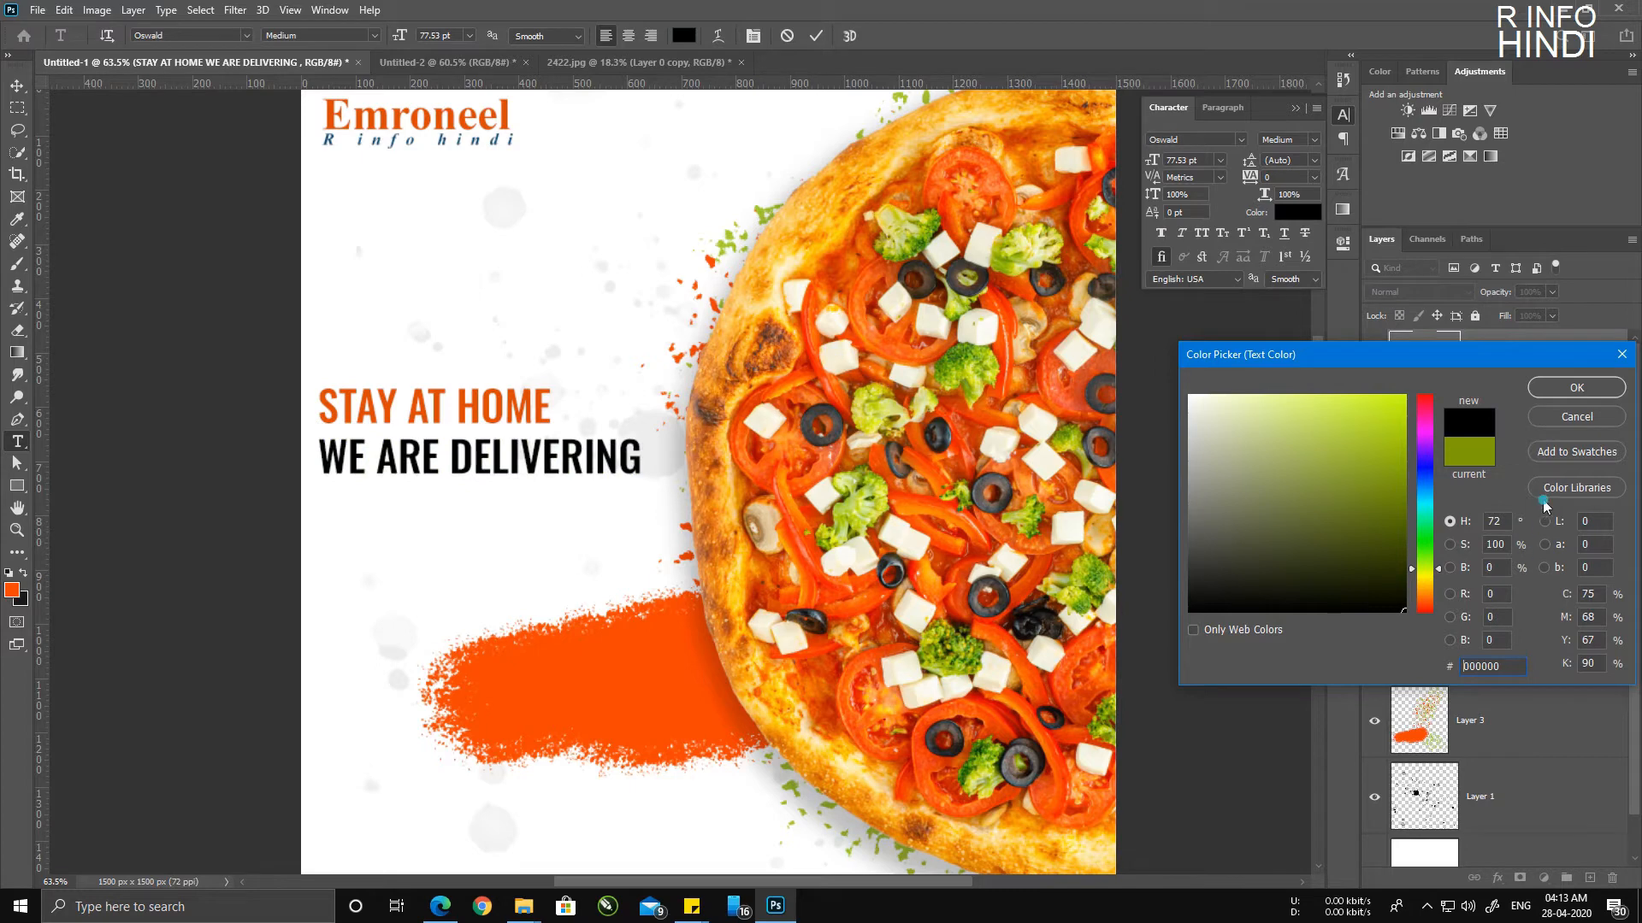
left_click(1587, 398)
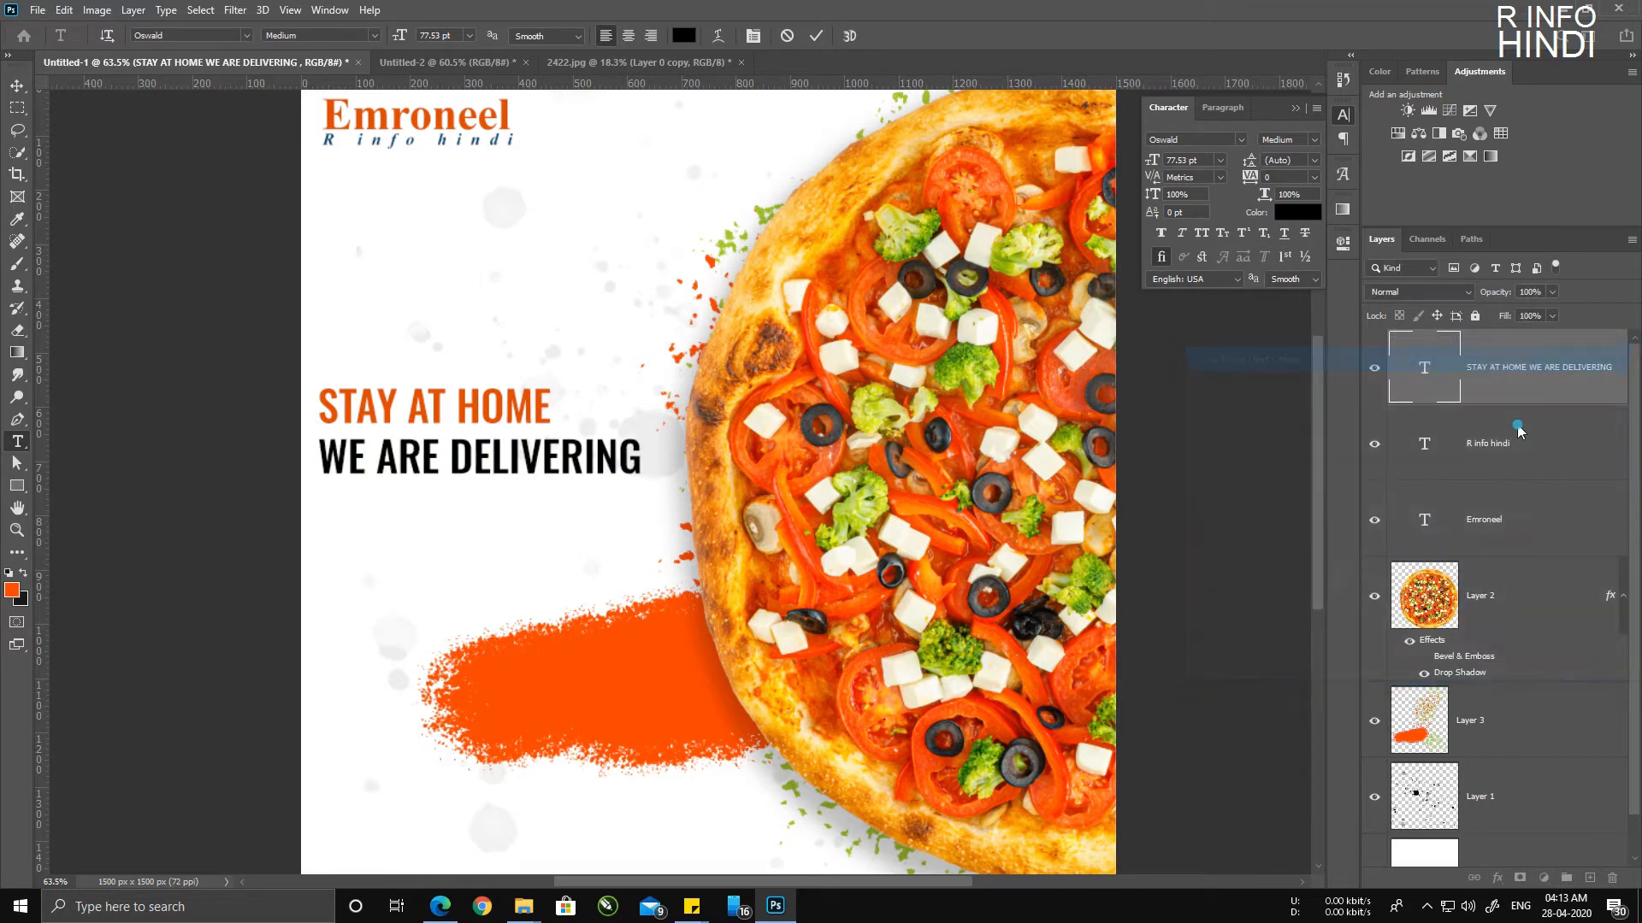
left_click(16, 83)
Step: Move the two-line slogan slightly up, keeping its horizontal position
scroll(629, 643, "down", 2)
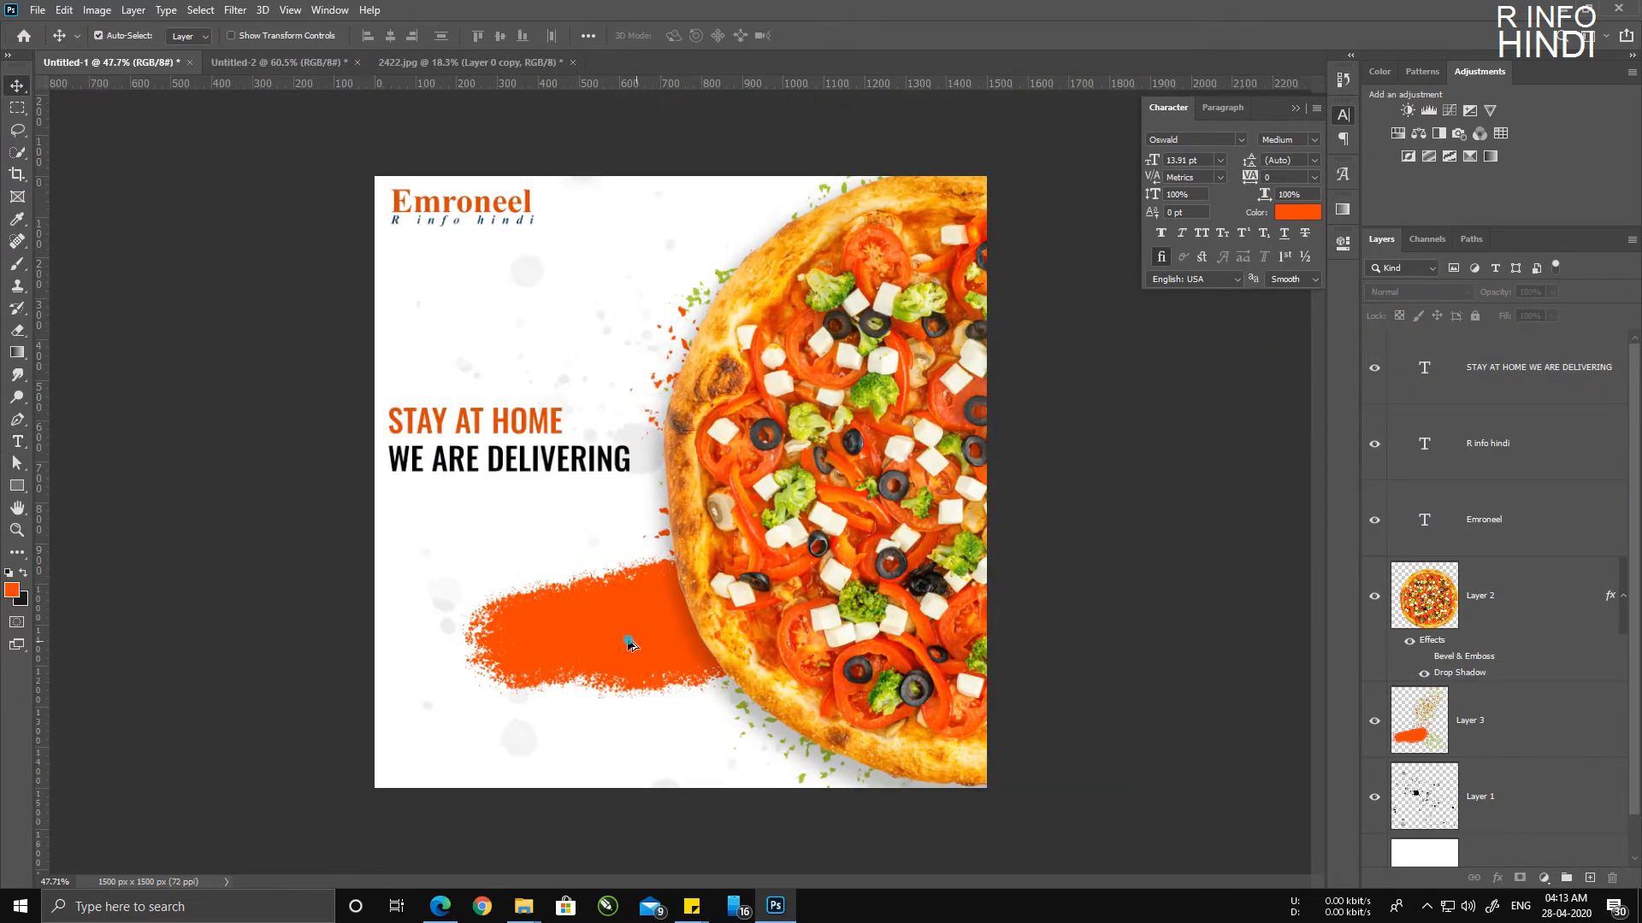
scroll(547, 636, "up", 3)
left_click_drag(425, 421, 425, 389)
Step: Try moving the orange brush band layer slightly up and undo the move
left_click_drag(627, 635, 619, 572)
key("ctrl+z")
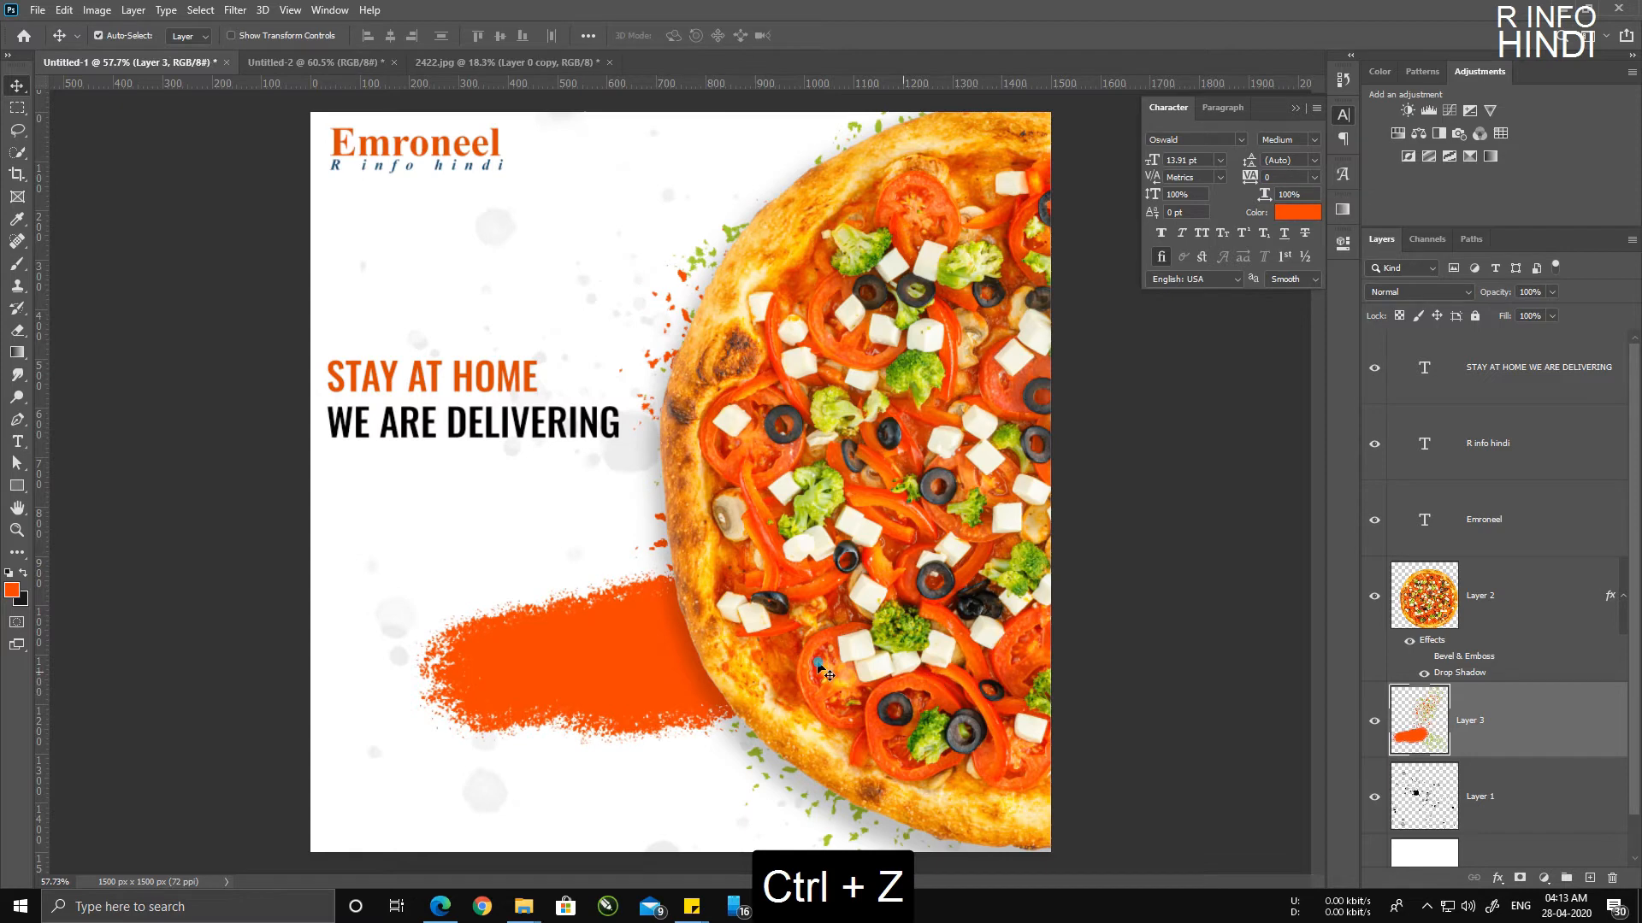
scroll(601, 599, "down", 2)
scroll(513, 599, "up", 2)
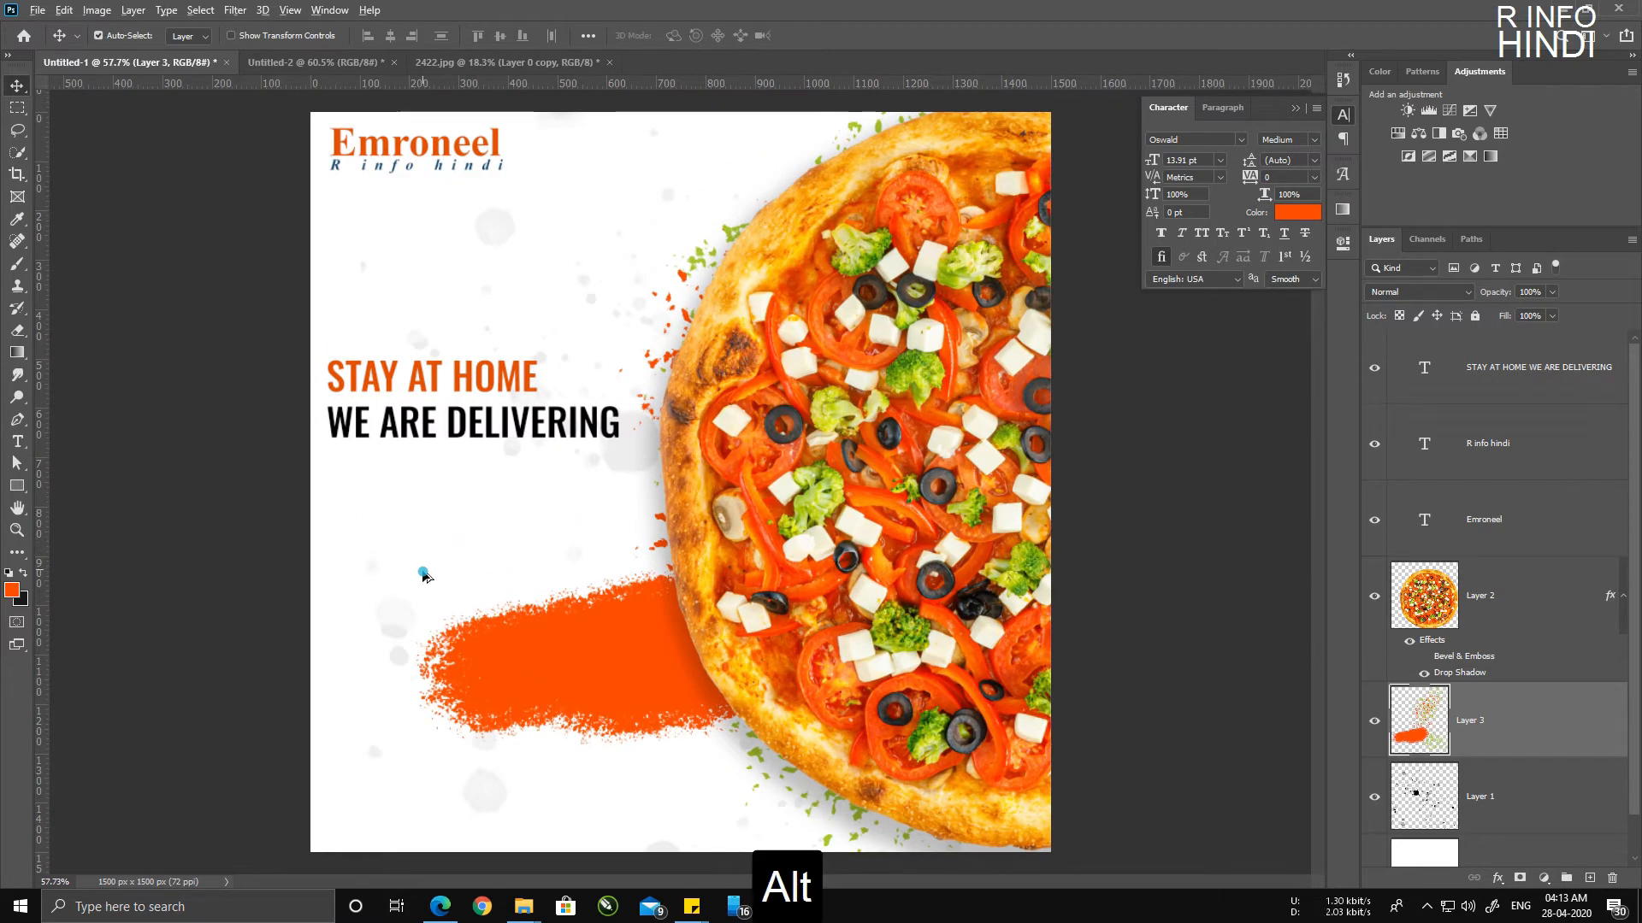
Step: Try shifting the two-line description below the slogan 25 px to the right and undo the move
key("alt")
key("alt")
scroll(330, 550, "up", 1)
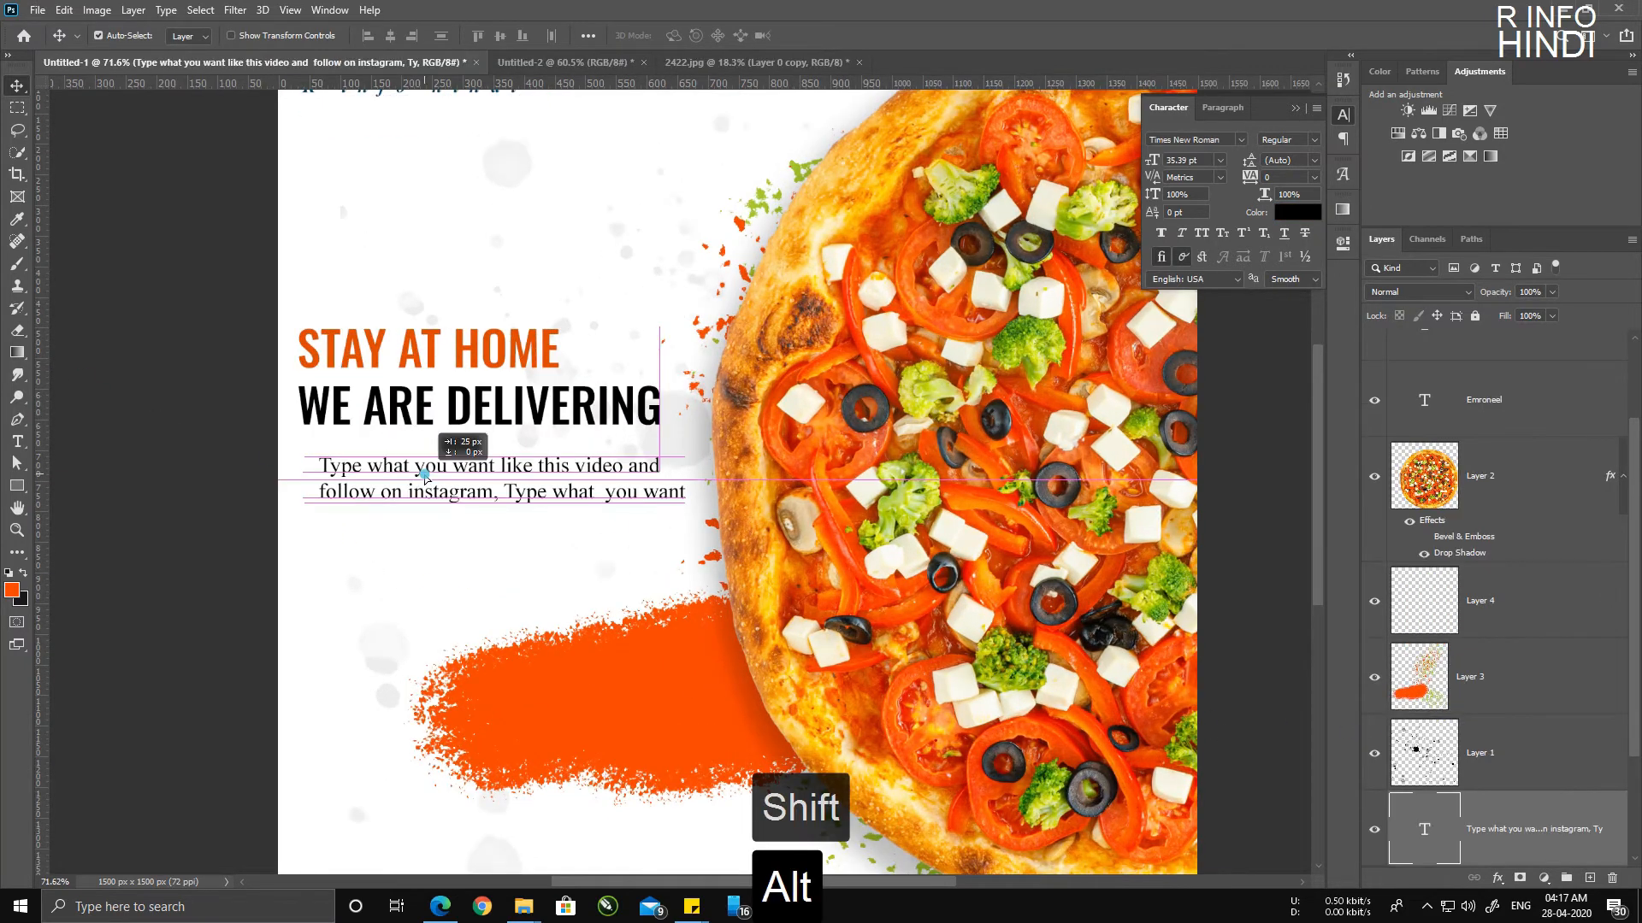
key("shift")
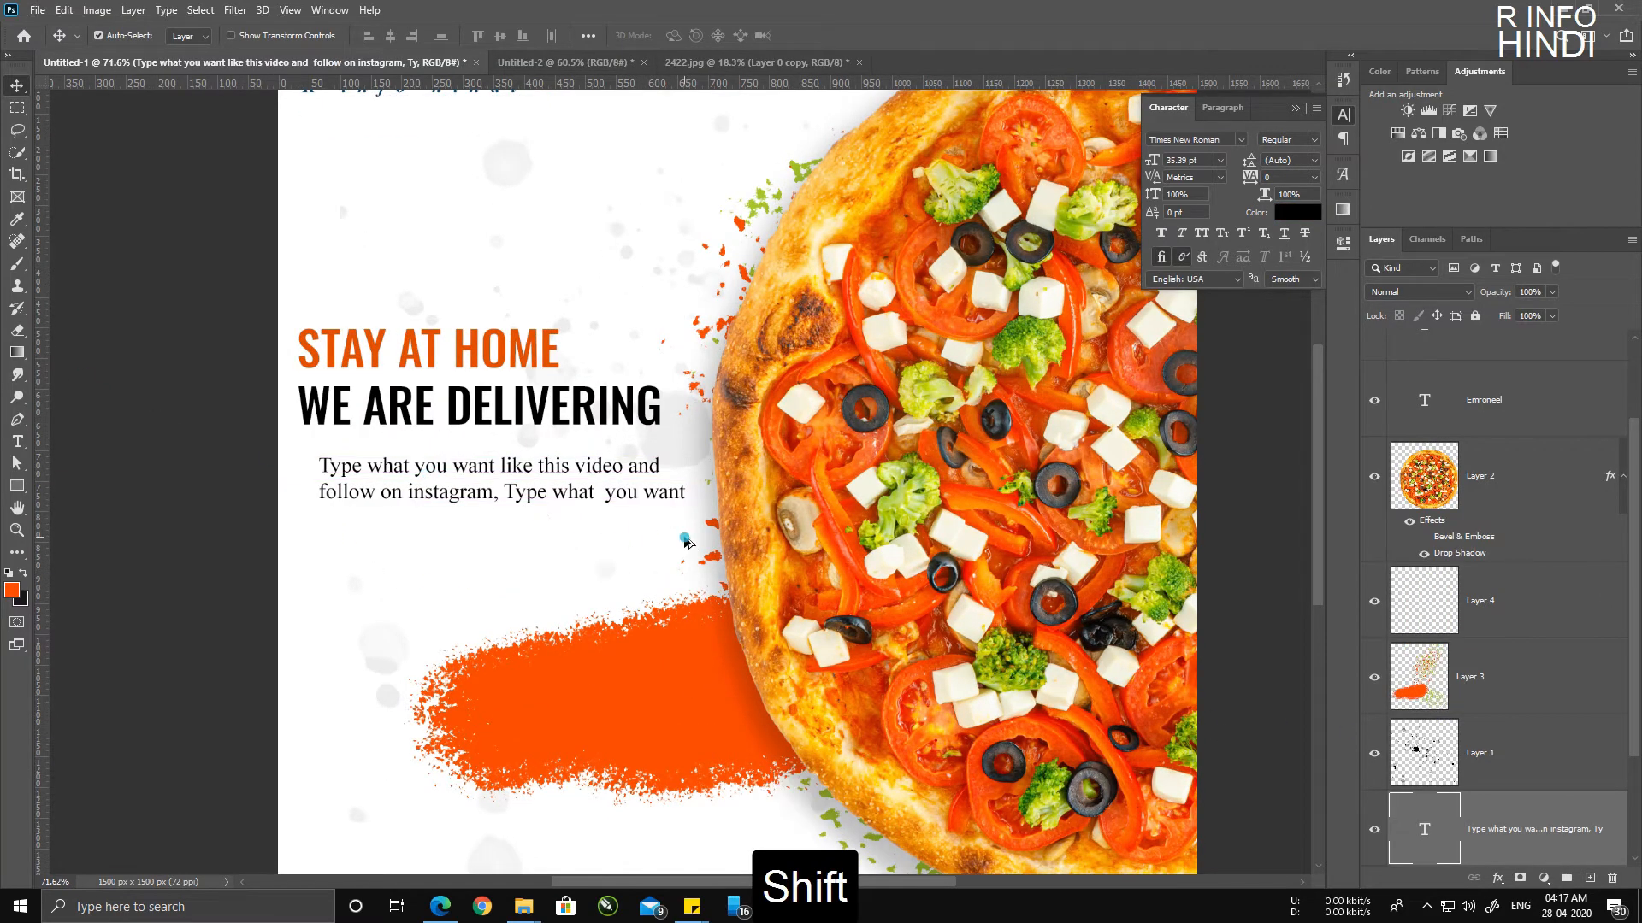
scroll(588, 487, "down", 5)
key("alt")
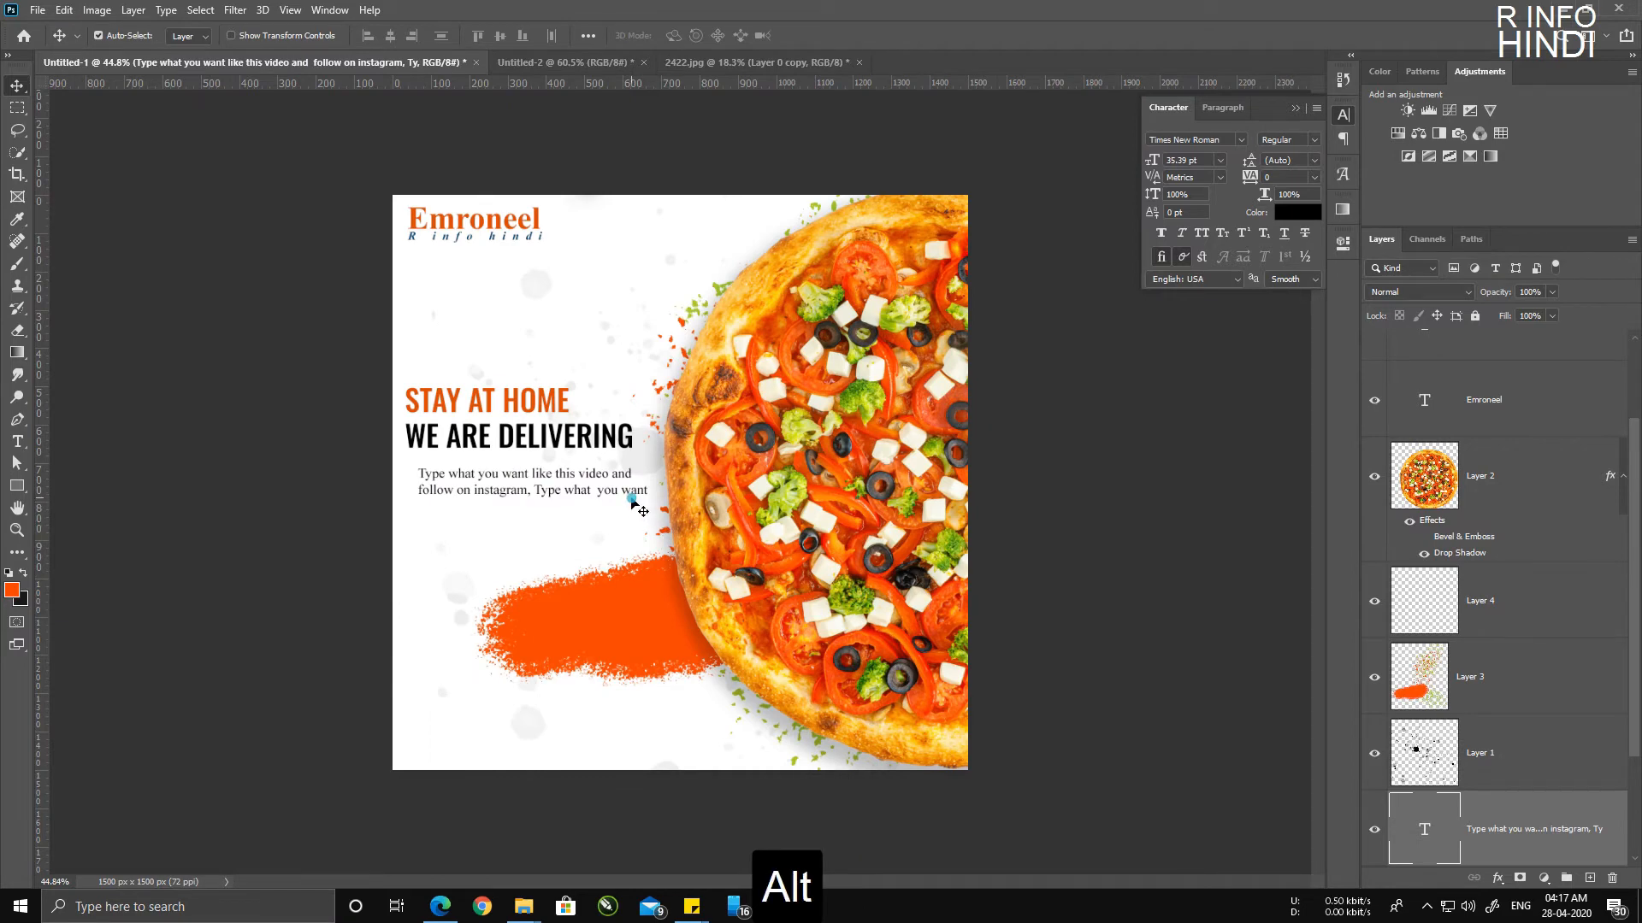
key("alt")
scroll(637, 504, "down", 2)
key("ctrl+z")
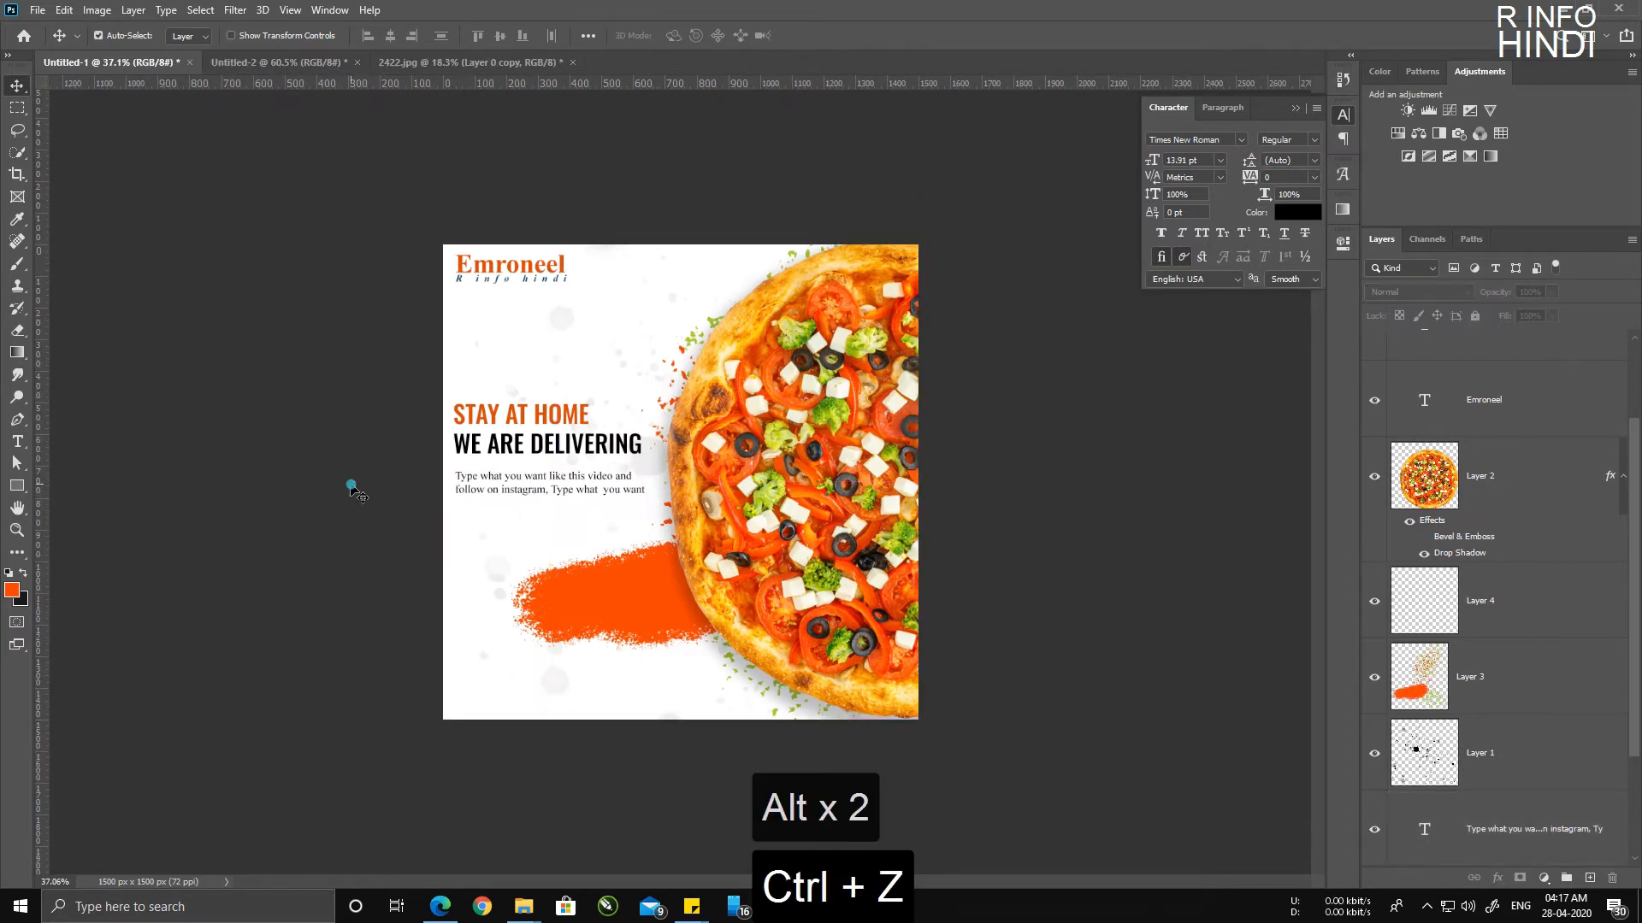
Step: Add a text layer reading "50%off" on the orange brush band
key("alt")
scroll(560, 510, "up", 2)
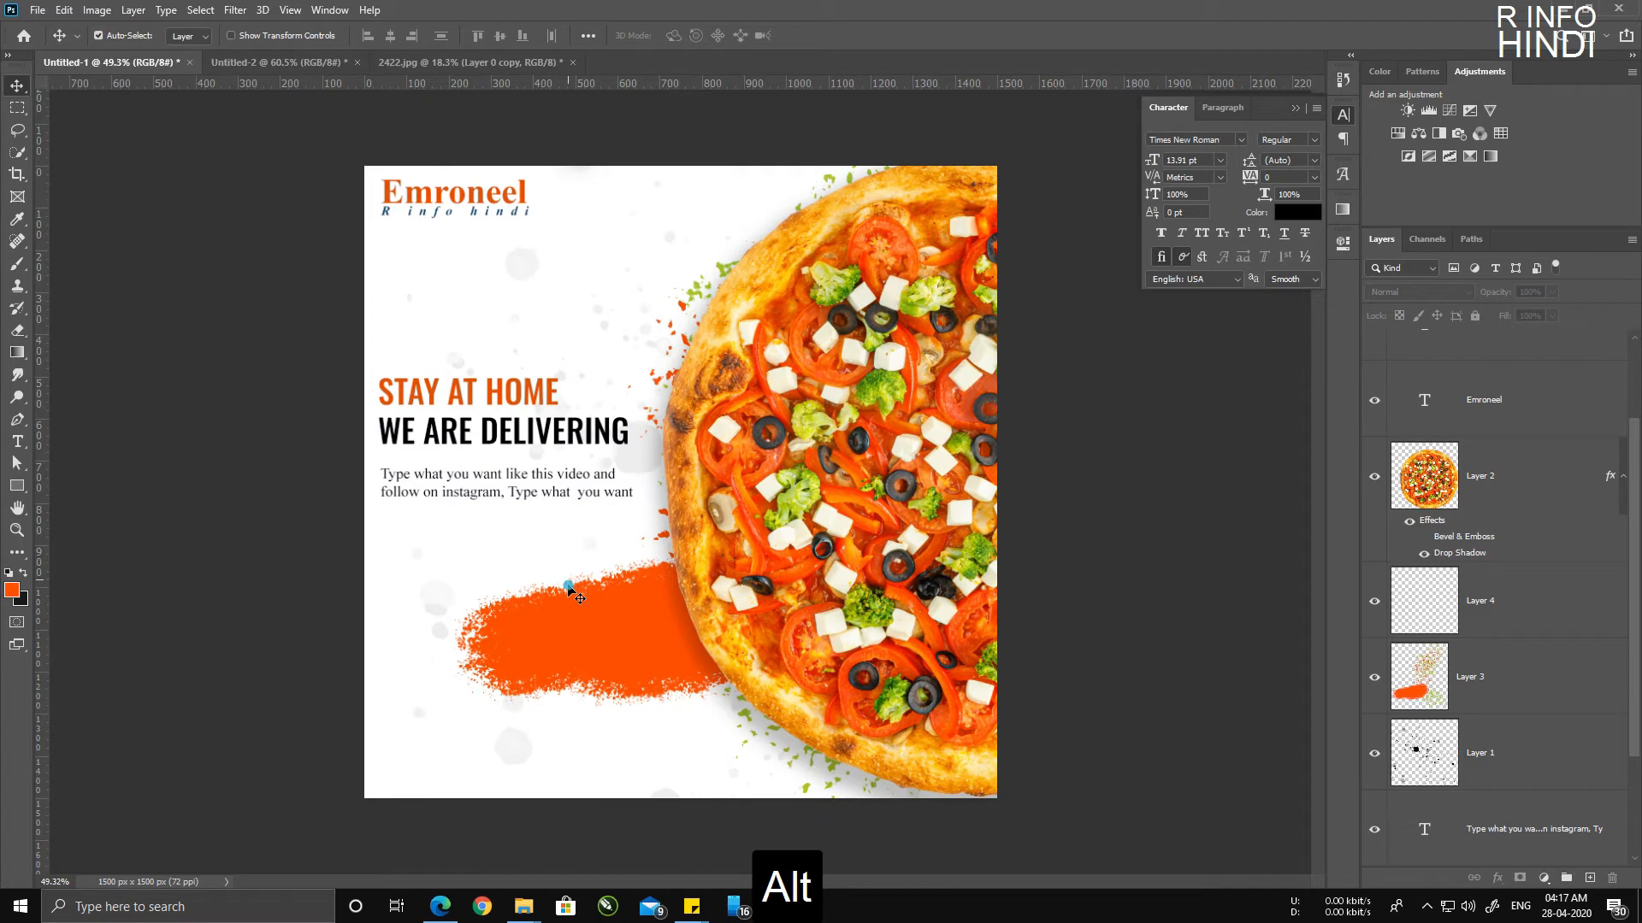
left_click(17, 442)
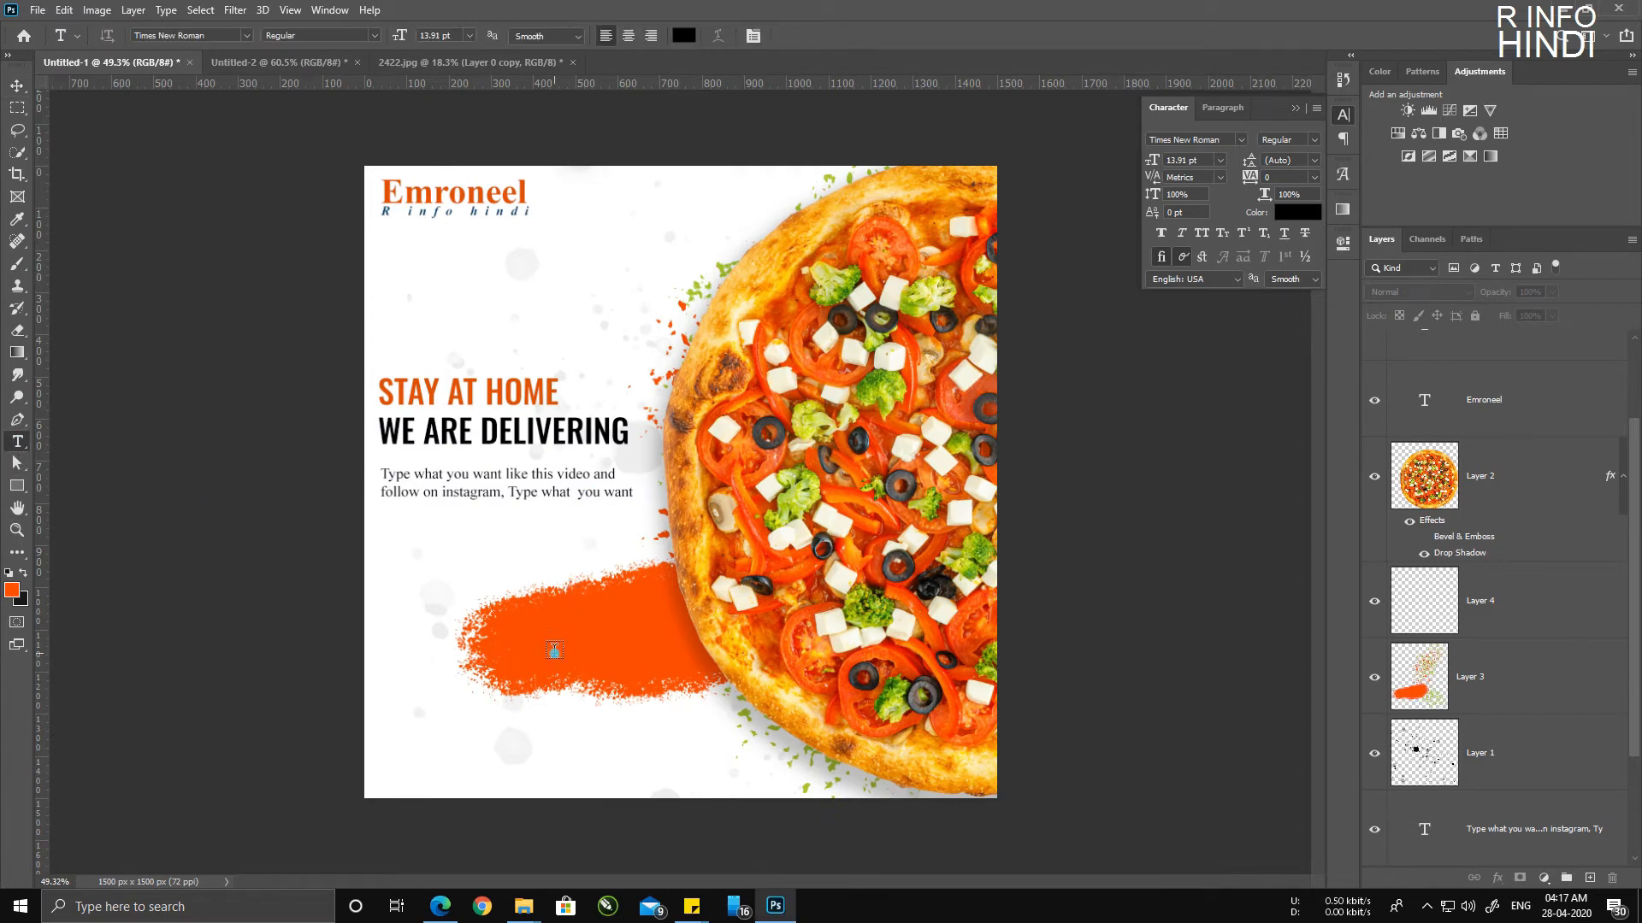
left_click(554, 655)
type("50")
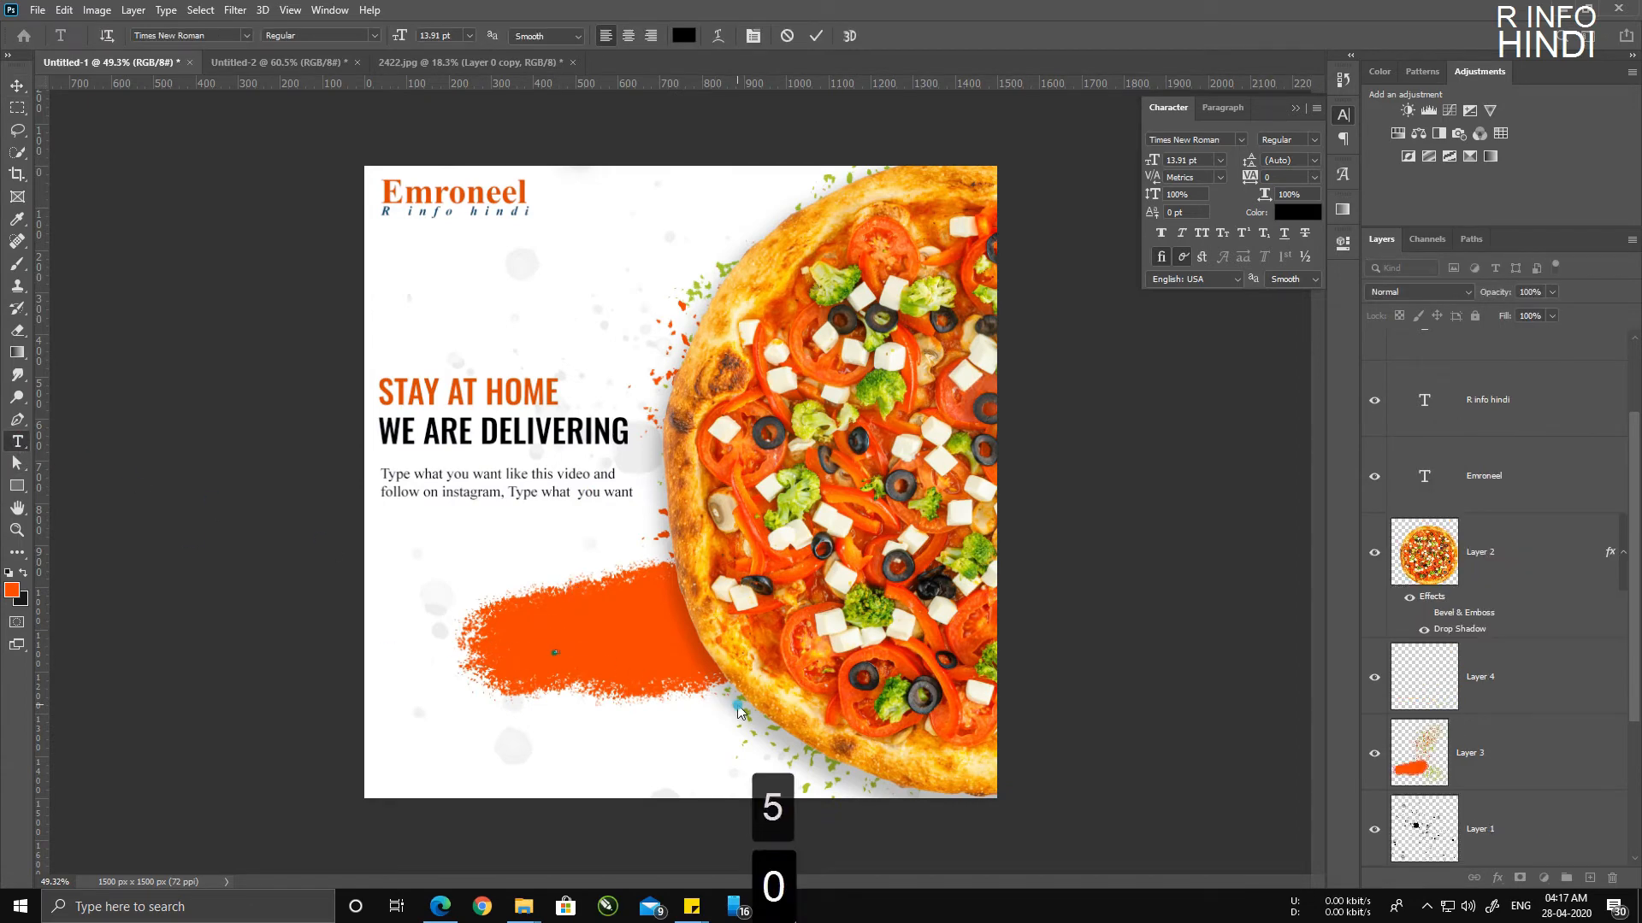
type("/")
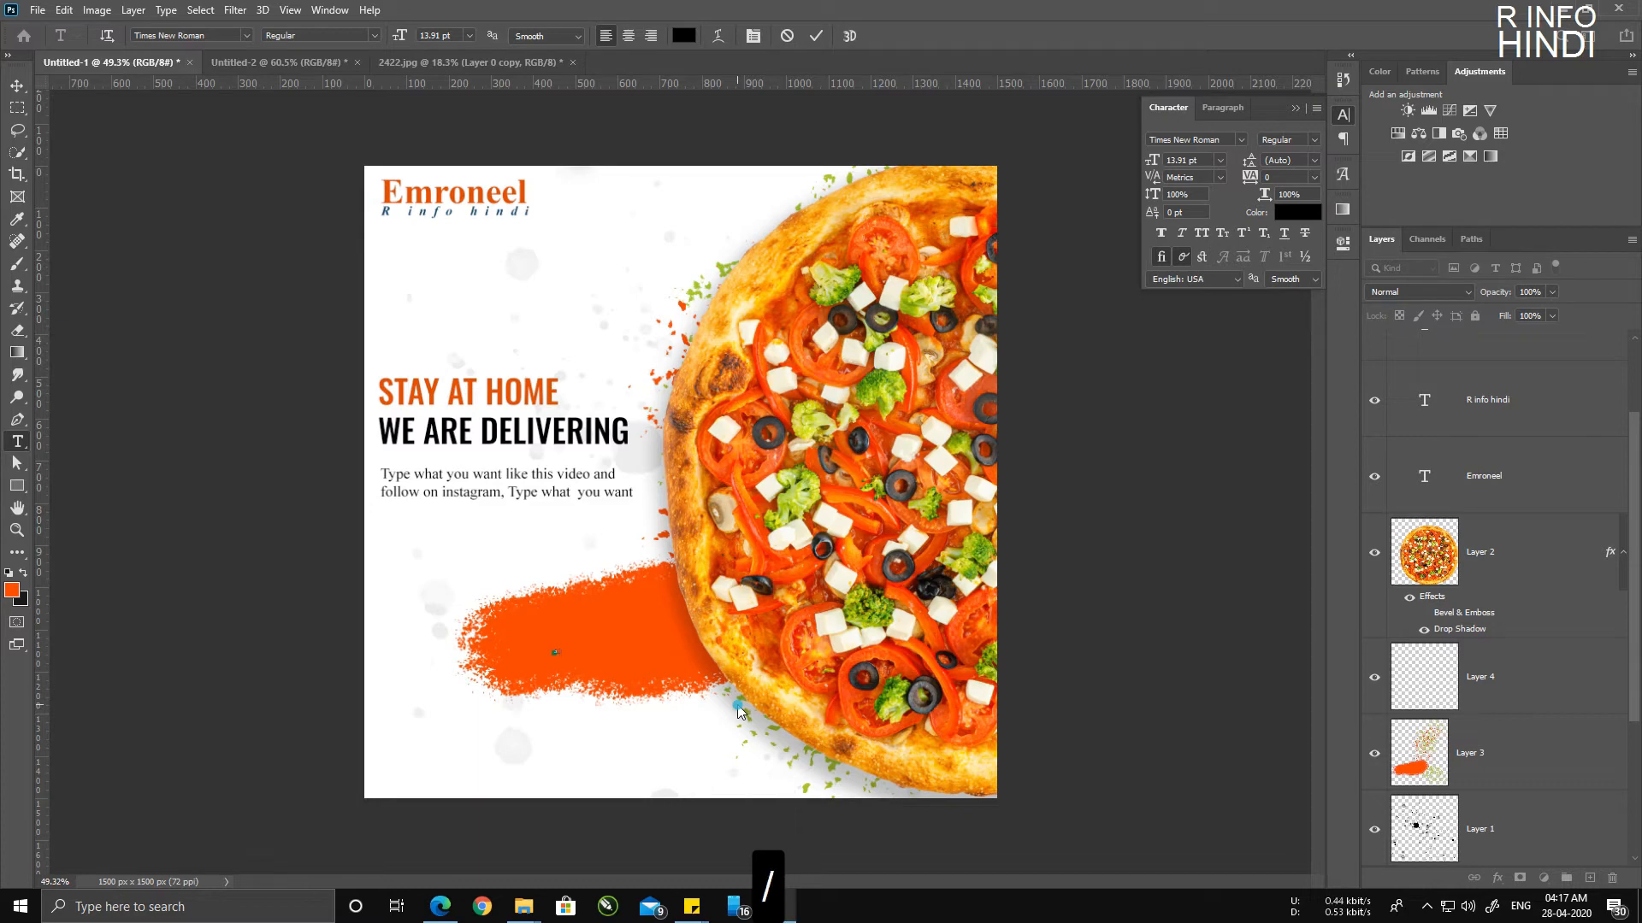
key("BackSpace")
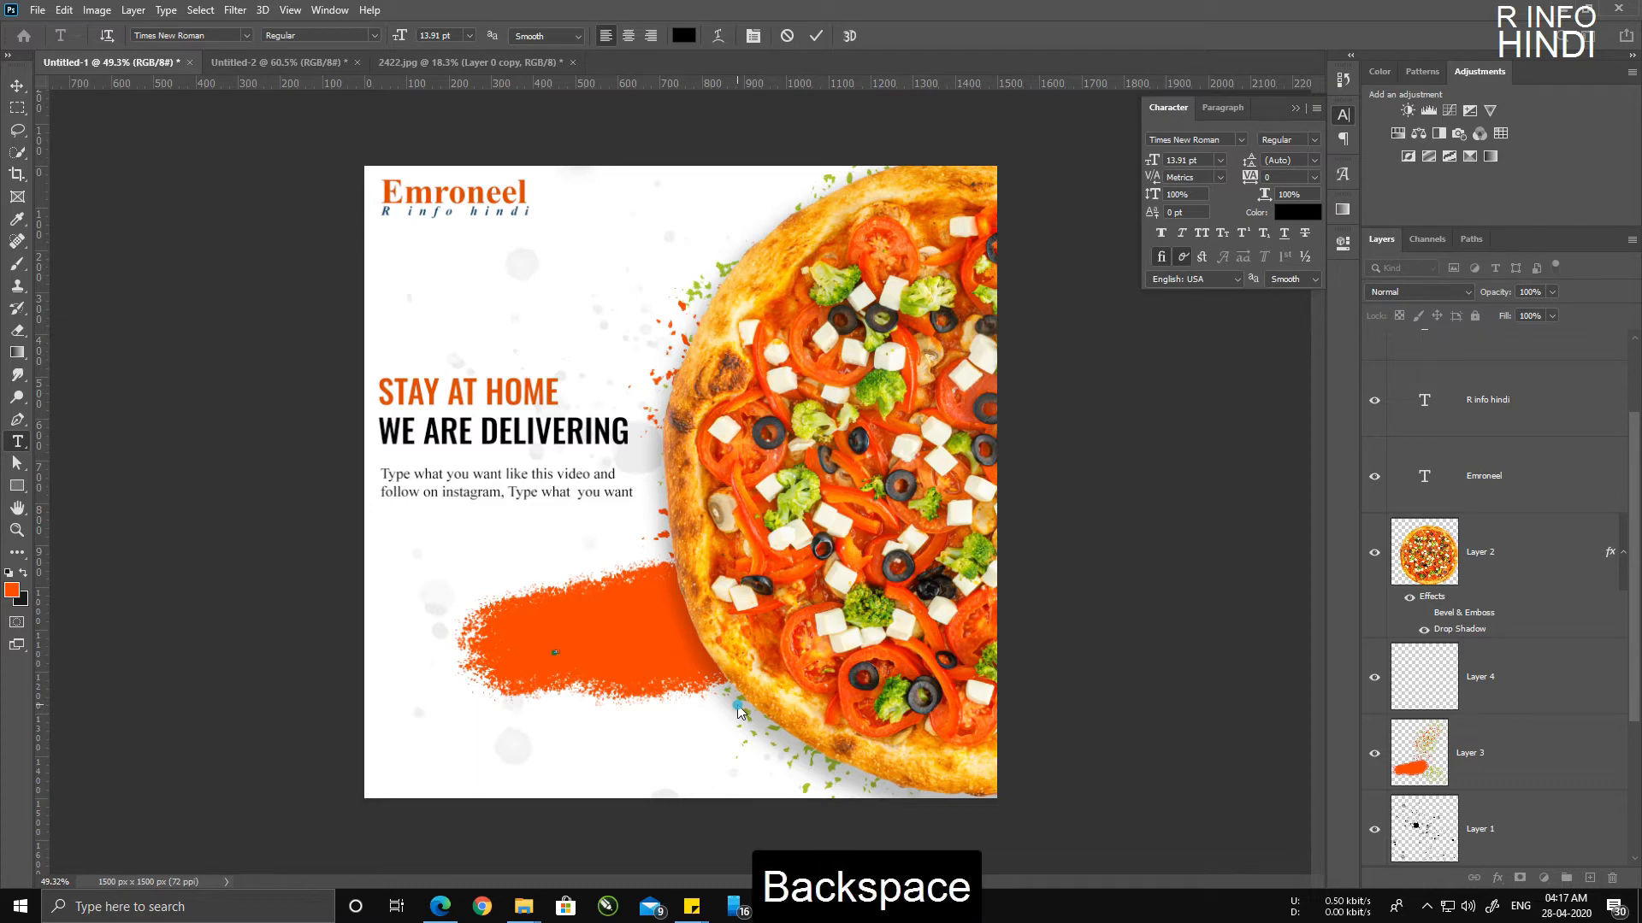
key("shift")
key("shift")
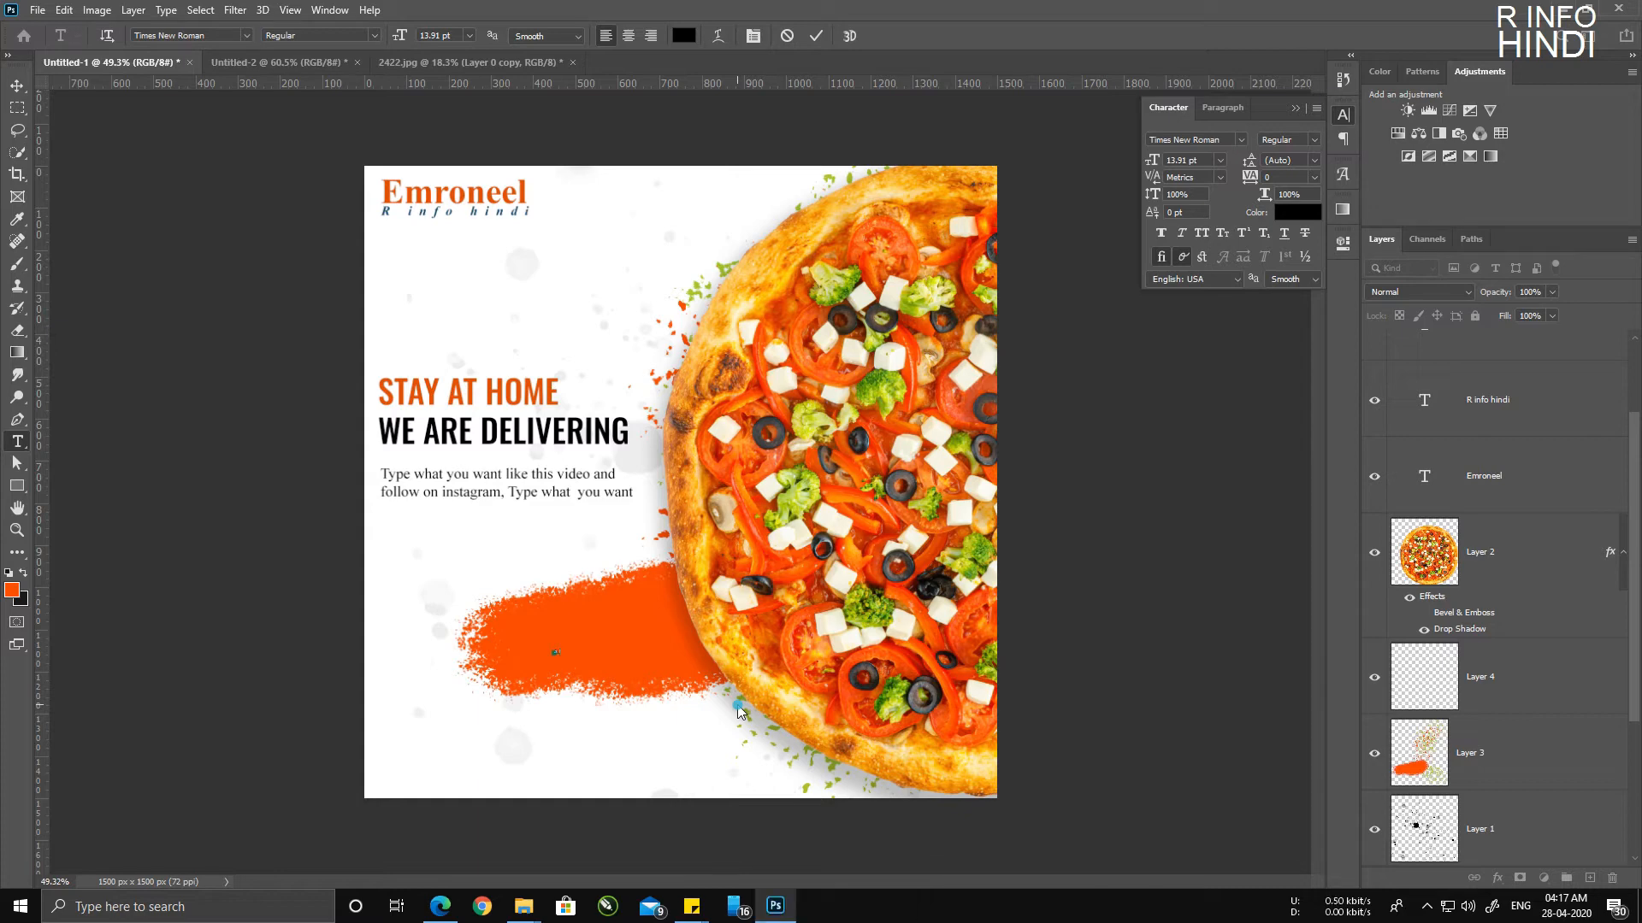
type("%")
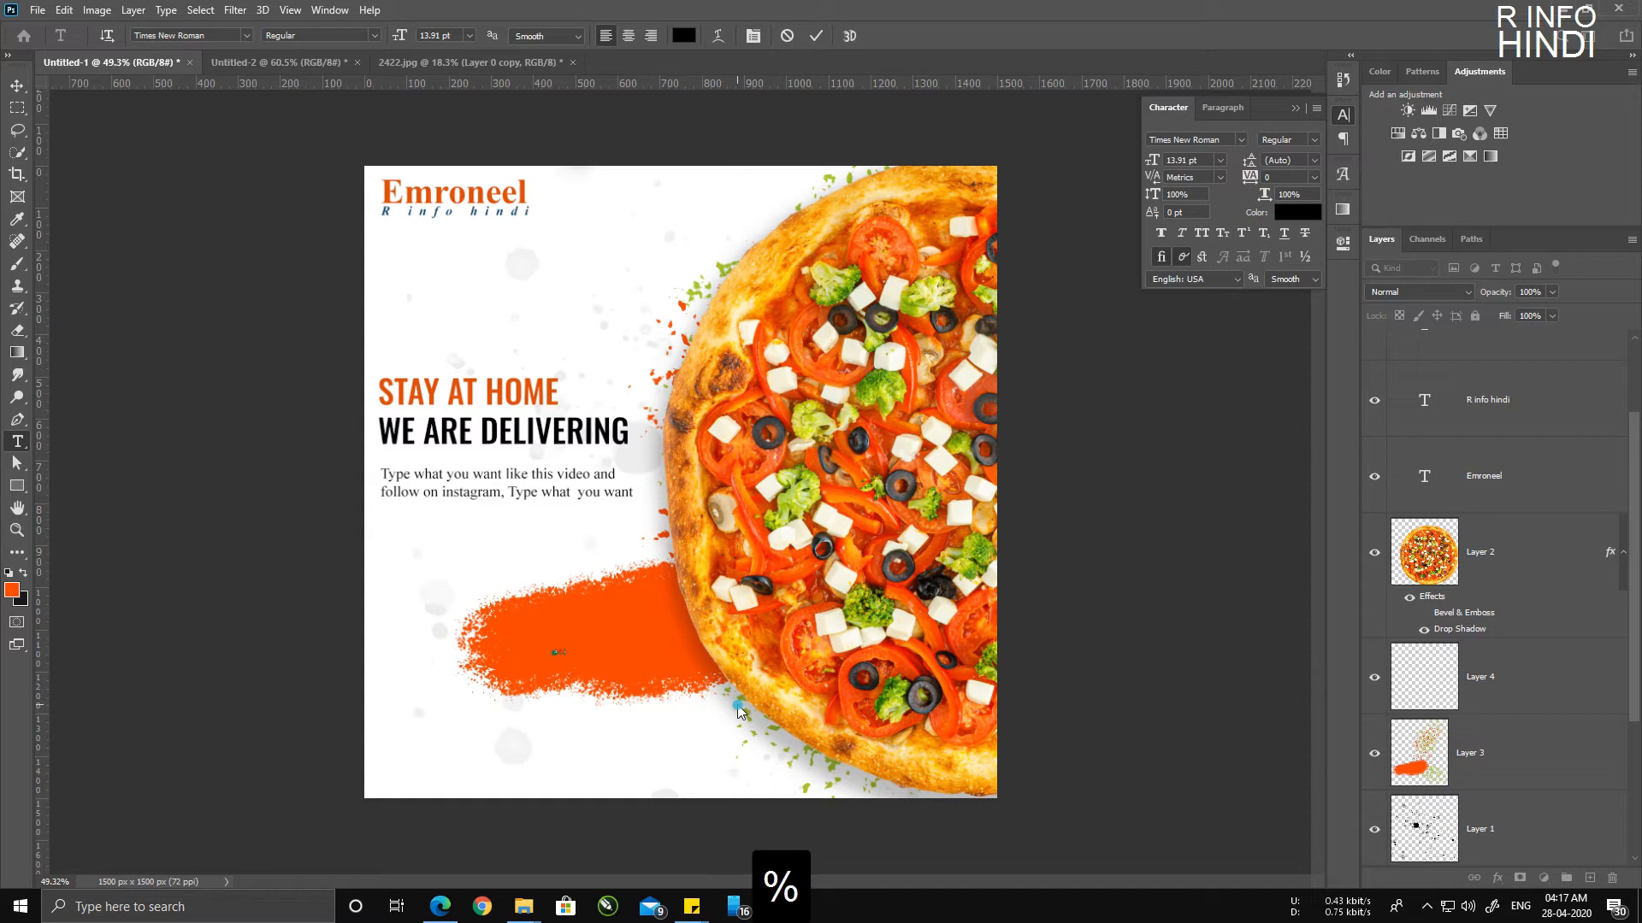
type("off")
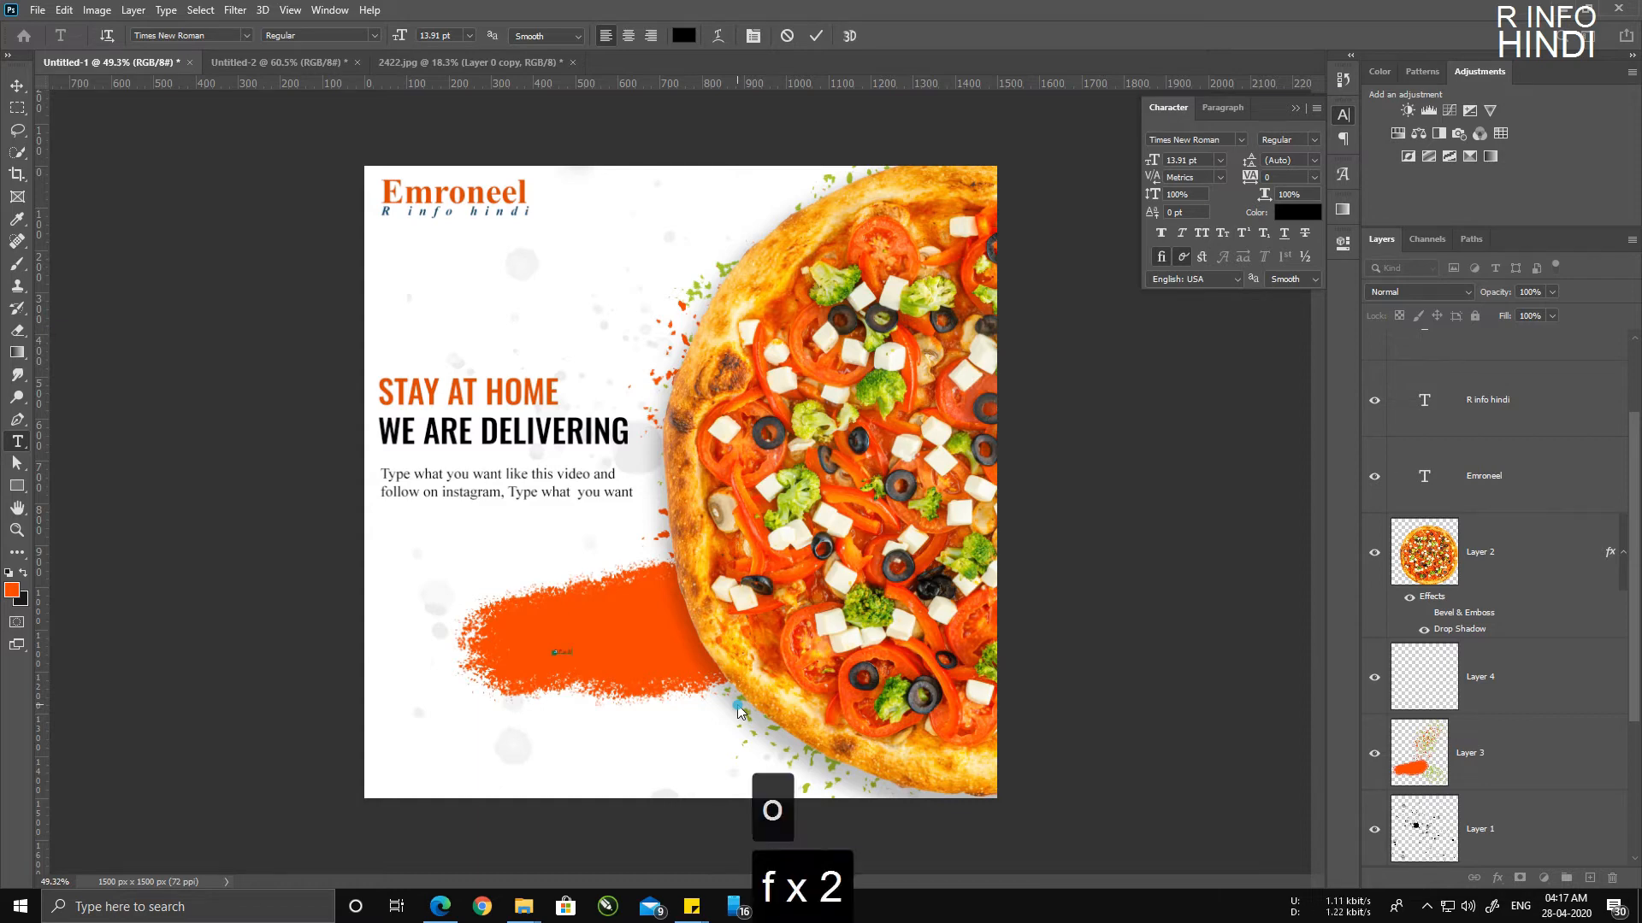
left_click(16, 85)
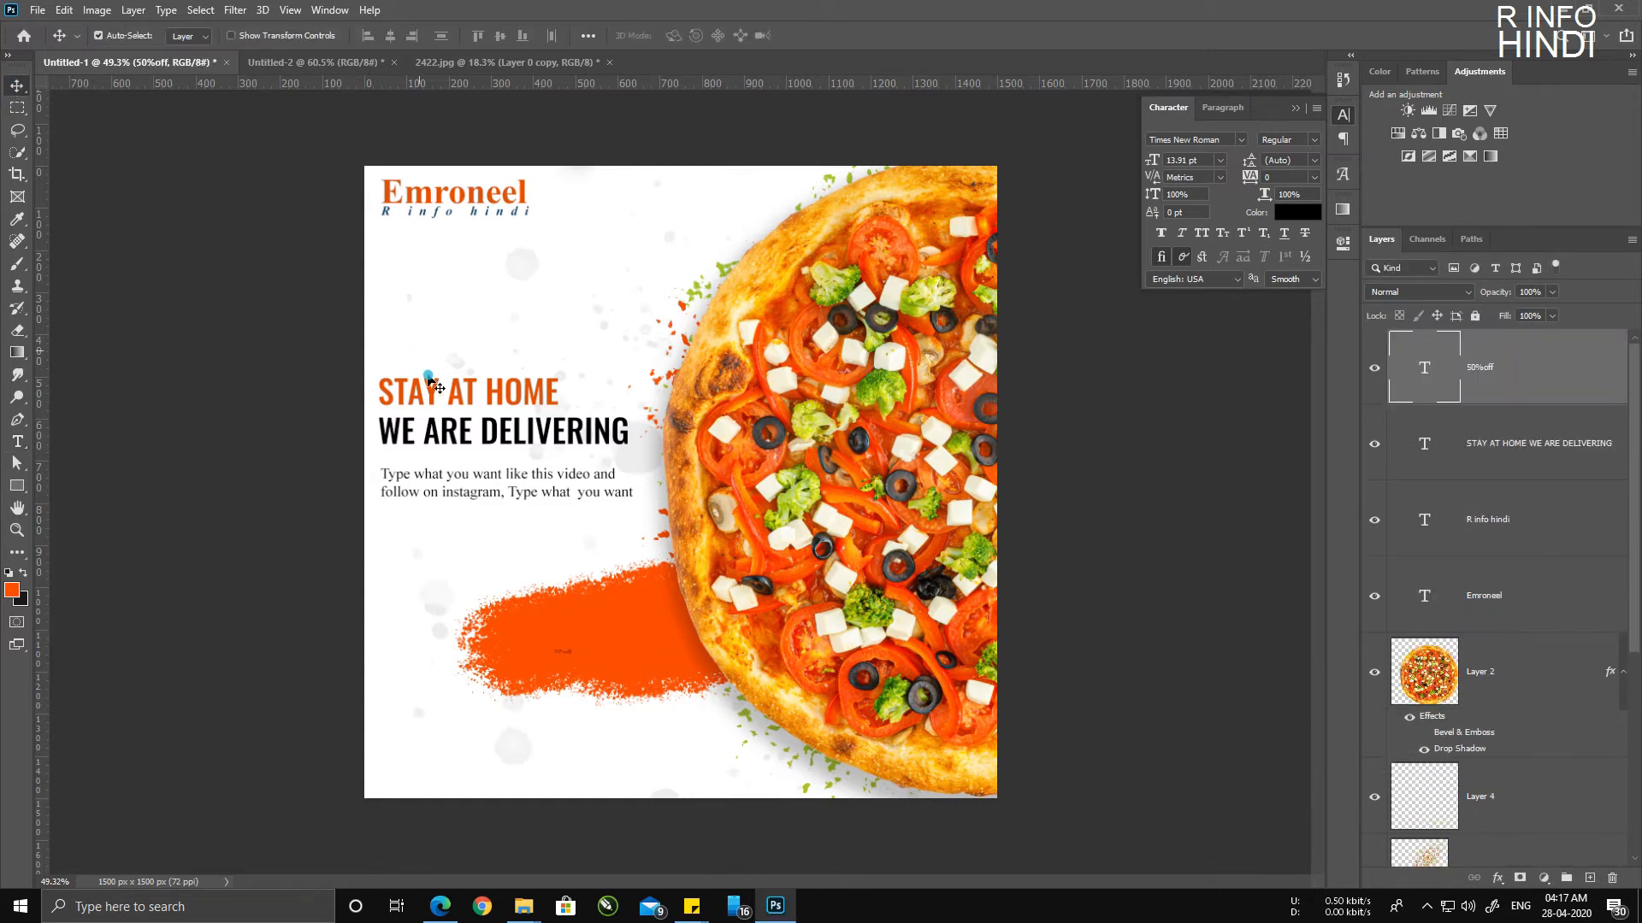
Step: Enlarge the 50%off text to about 110 pt and position it in the middle of the orange brush band
key("ctrl+t")
left_click_drag(576, 644, 696, 571)
left_click_drag(622, 631, 604, 642)
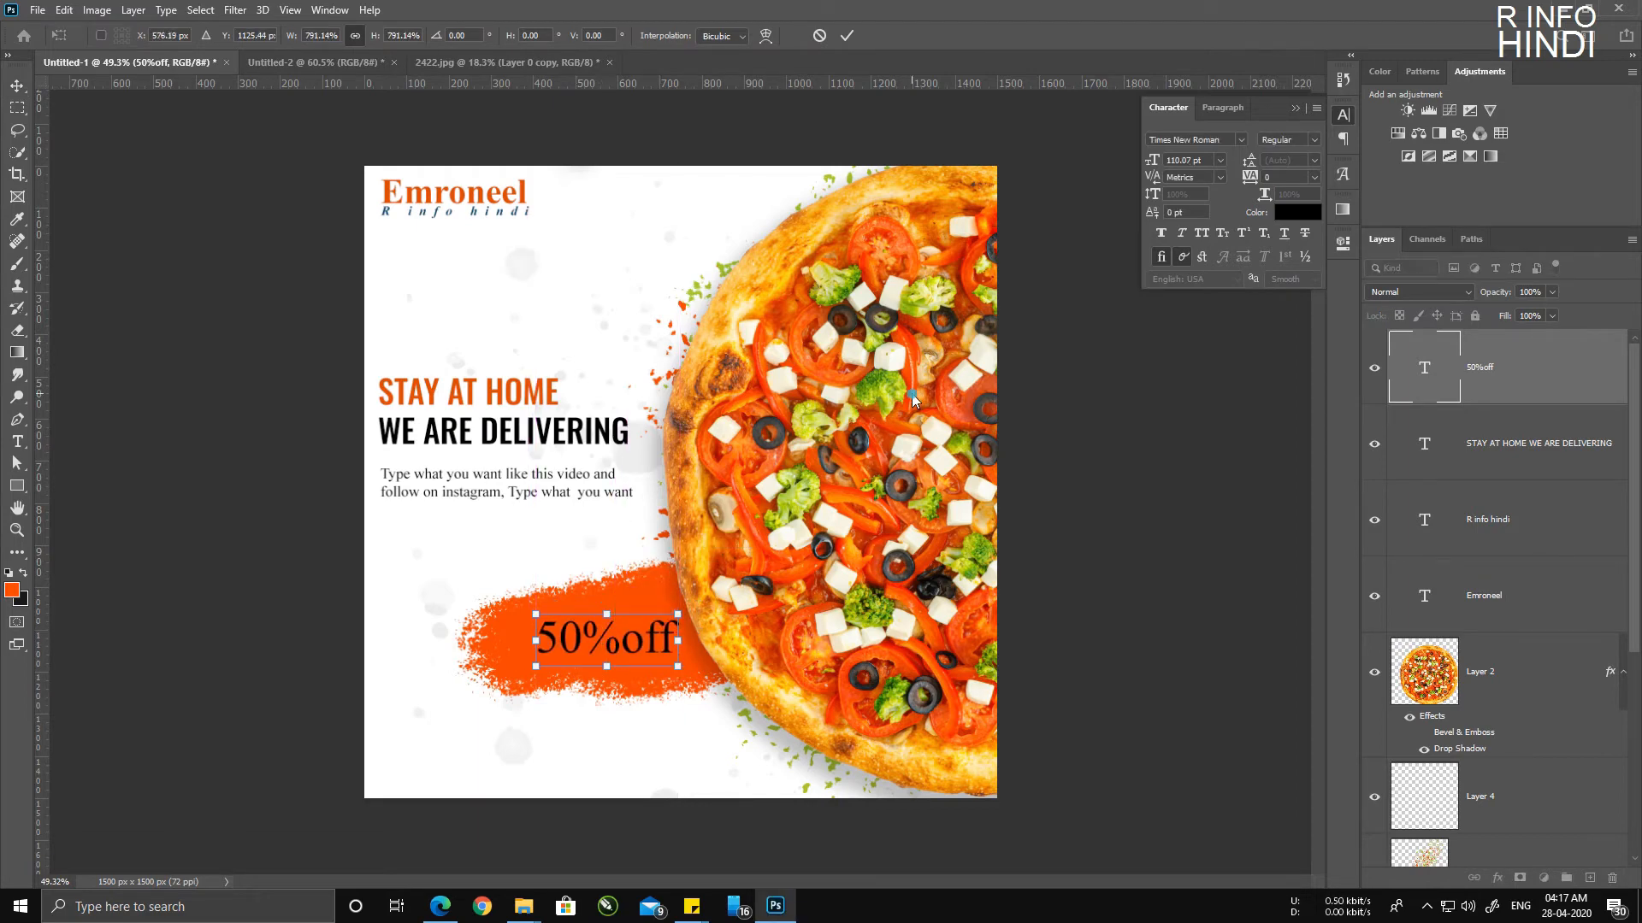
key("Return")
Step: Set the 50%off text to Times New Roman Bold and nudge it slightly left on the band
left_click(1314, 139)
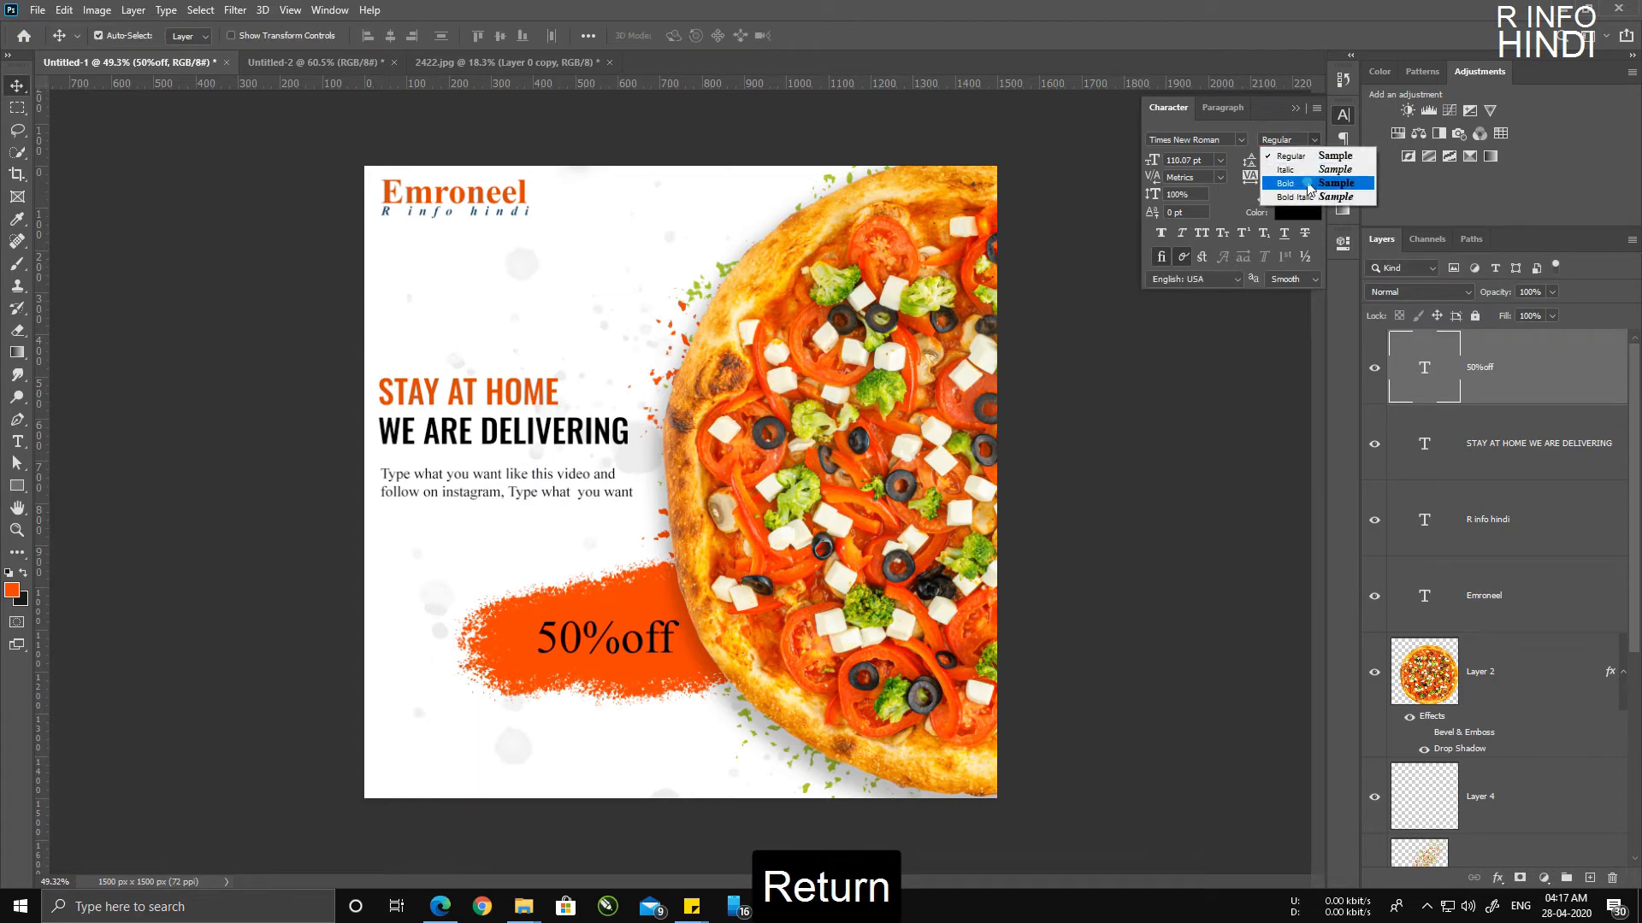
left_click(1317, 183)
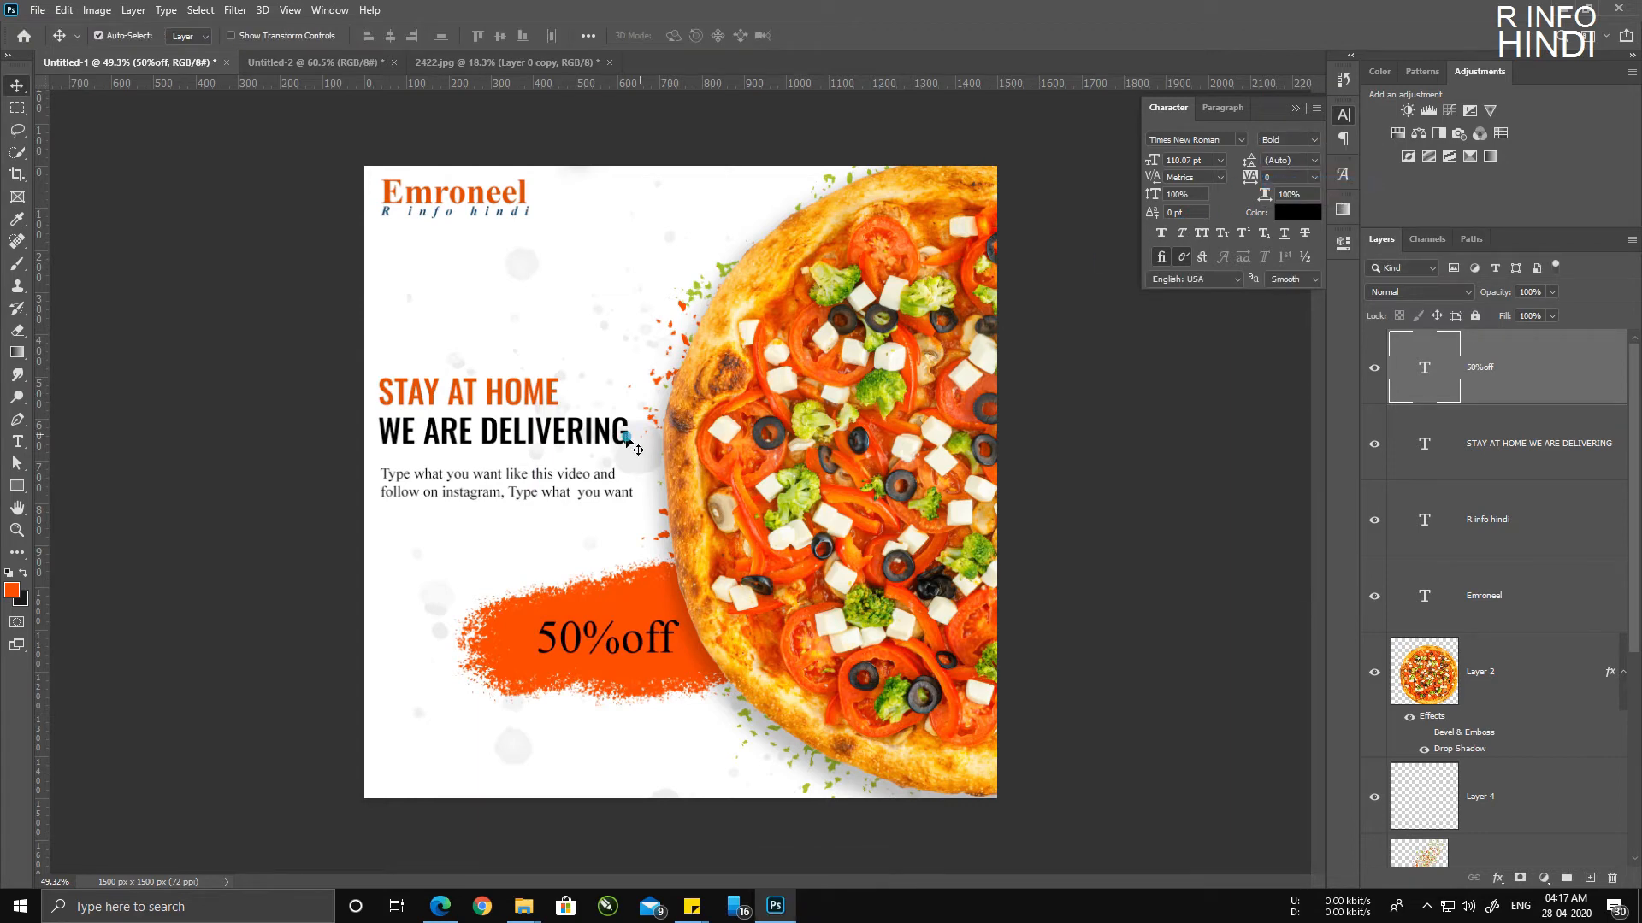
left_click_drag(594, 645, 584, 645)
Step: Recolor the 50%off text white
left_click(1297, 212)
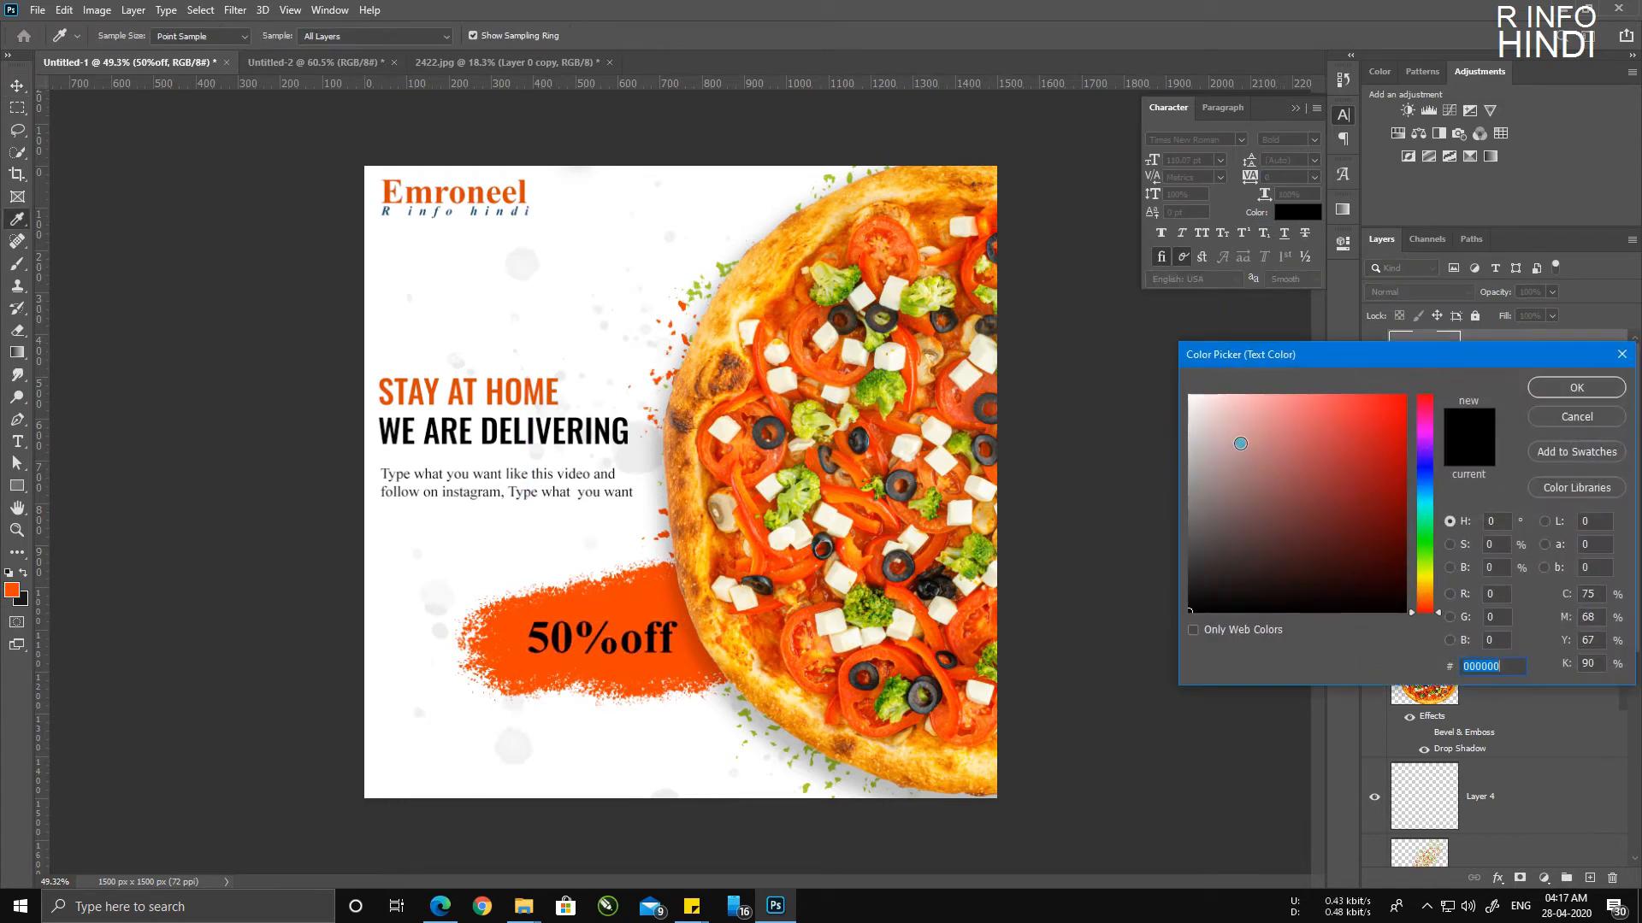
left_click(1189, 395)
left_click(1578, 389)
Step: Add a Solid Color fill layer directly above the white background, Layer 0
scroll(769, 590, "down", 2)
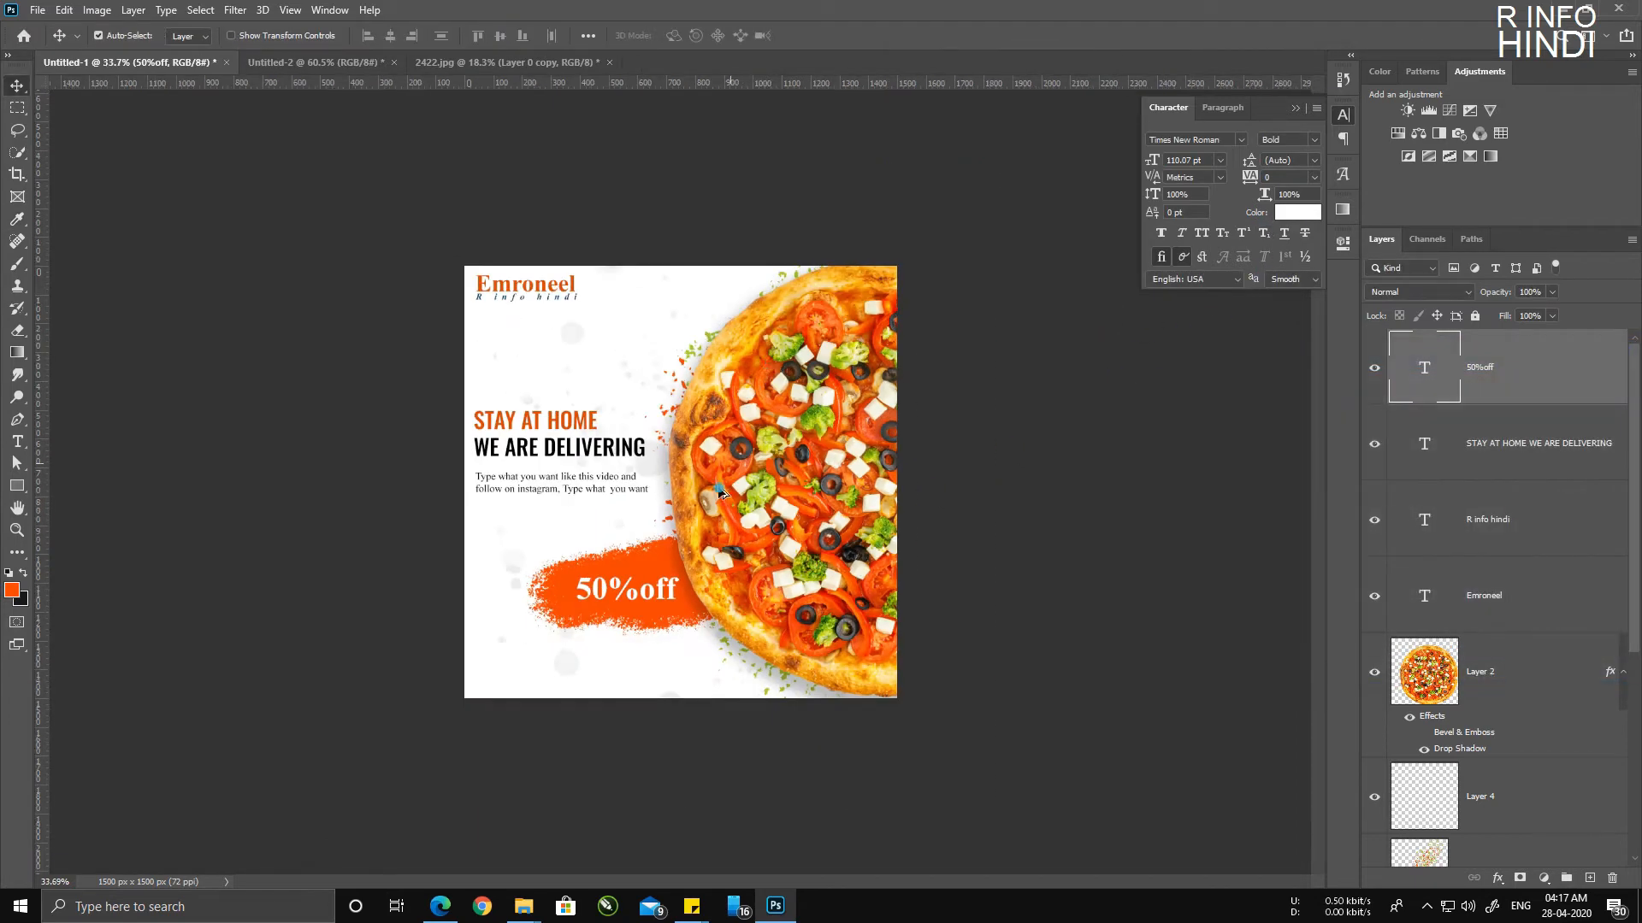
scroll(646, 665, "up", 2)
scroll(638, 656, "up", 1)
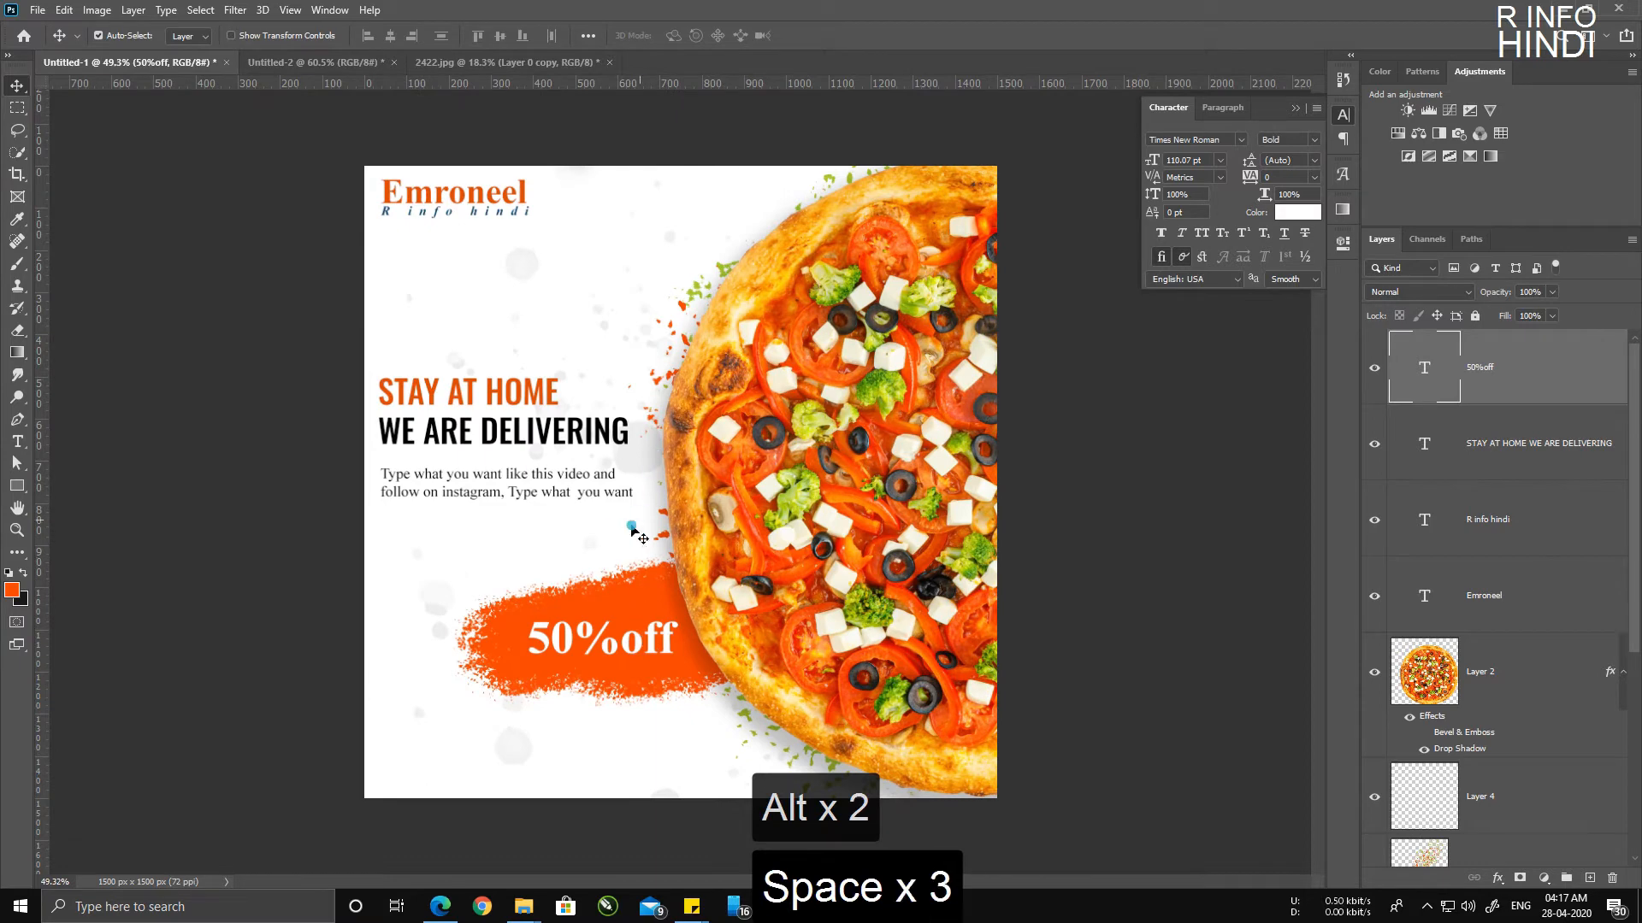
scroll(630, 524, "up", 2)
left_click(479, 273)
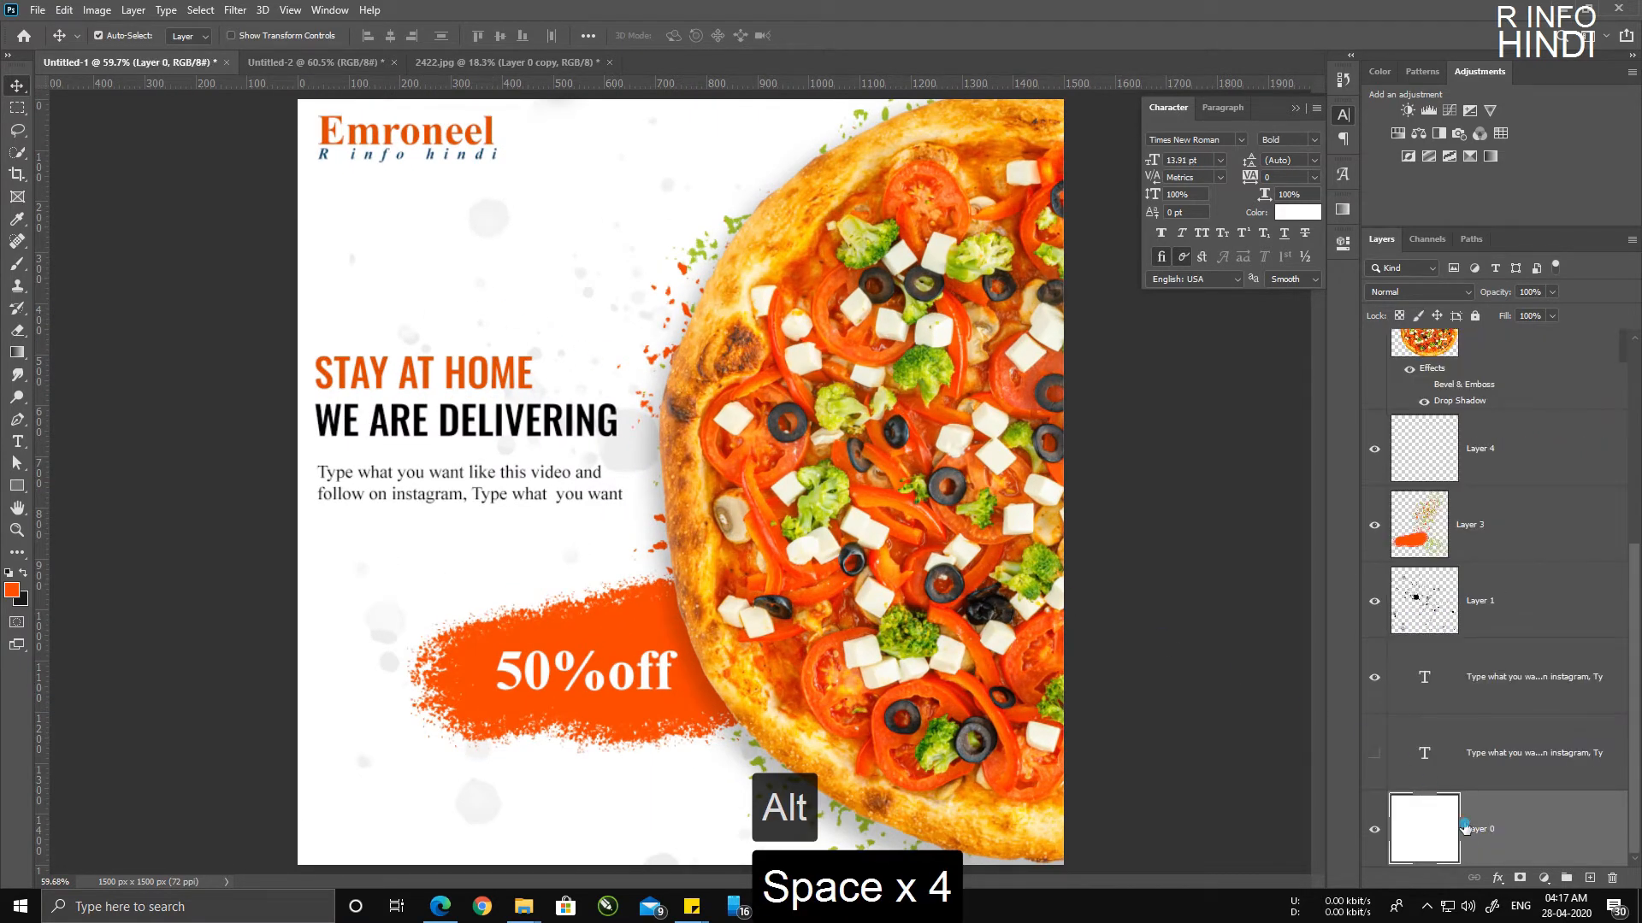
left_click(1543, 879)
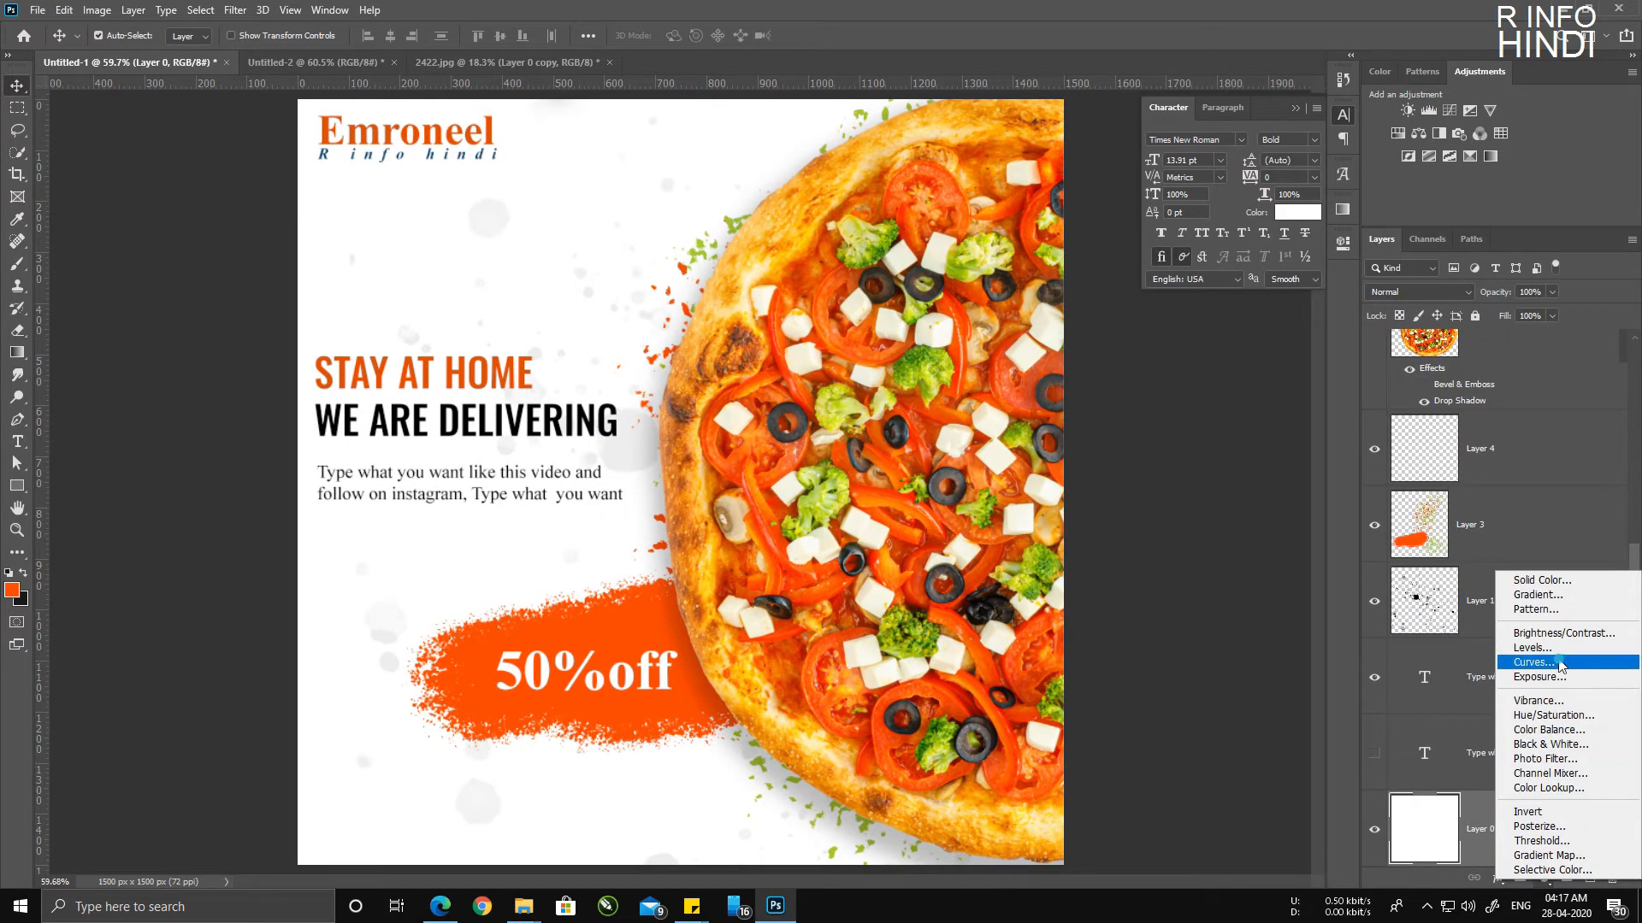
left_click(1535, 582)
Step: Set the background fill layer's color to light peach, #ffebdc
left_click_drag(1233, 465, 1207, 392)
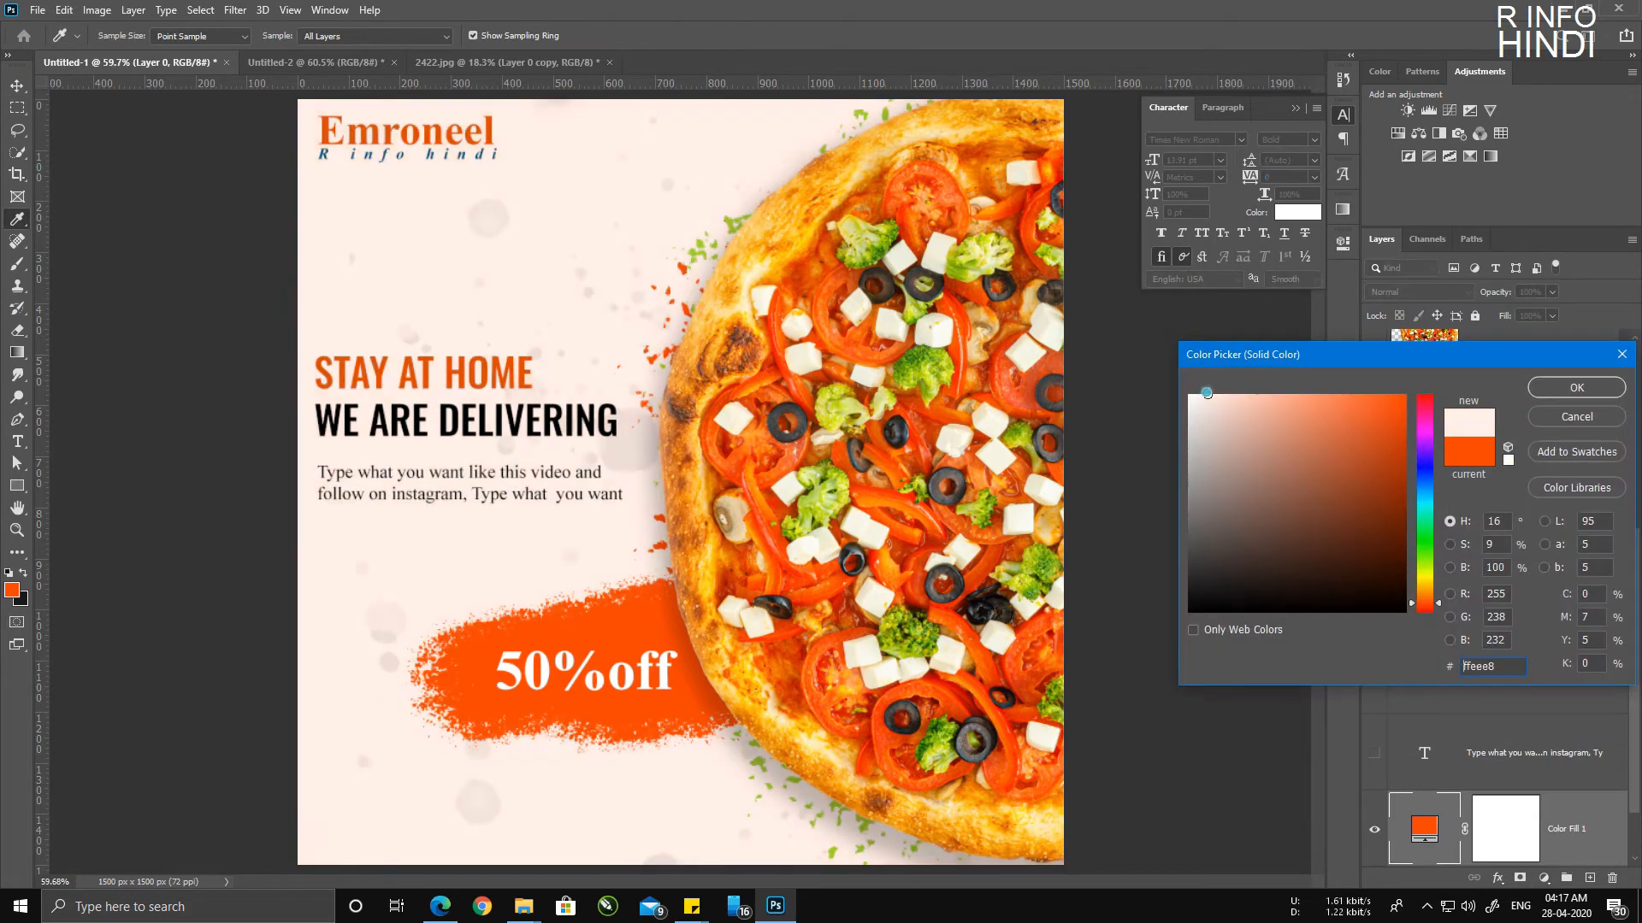
left_click_drag(1427, 403, 1433, 487)
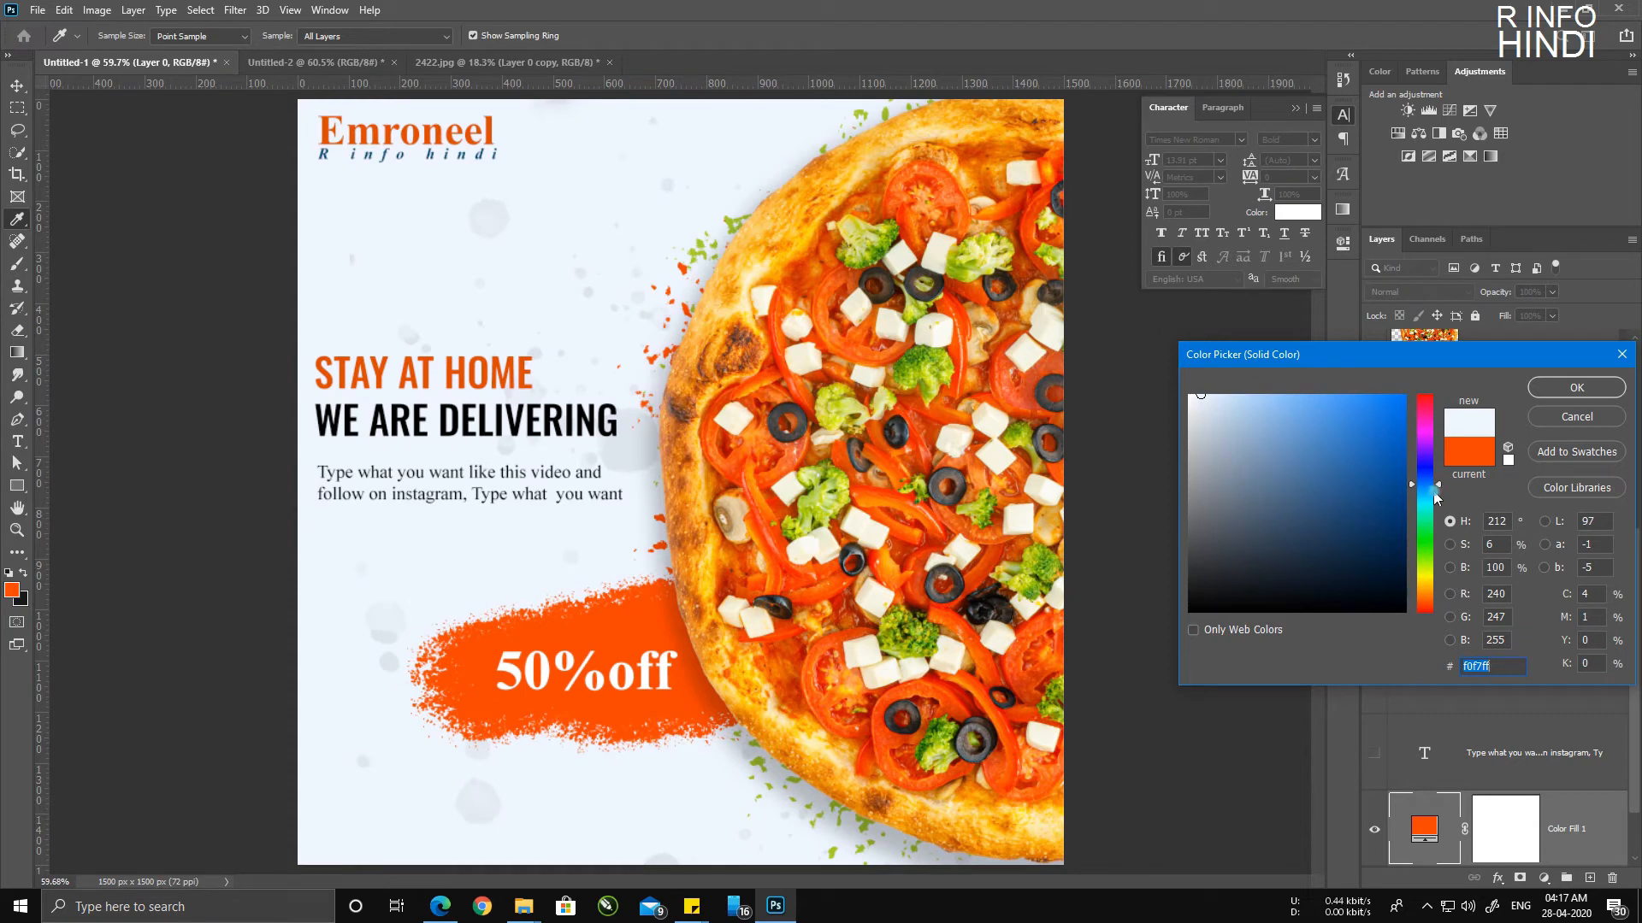
left_click(1240, 393)
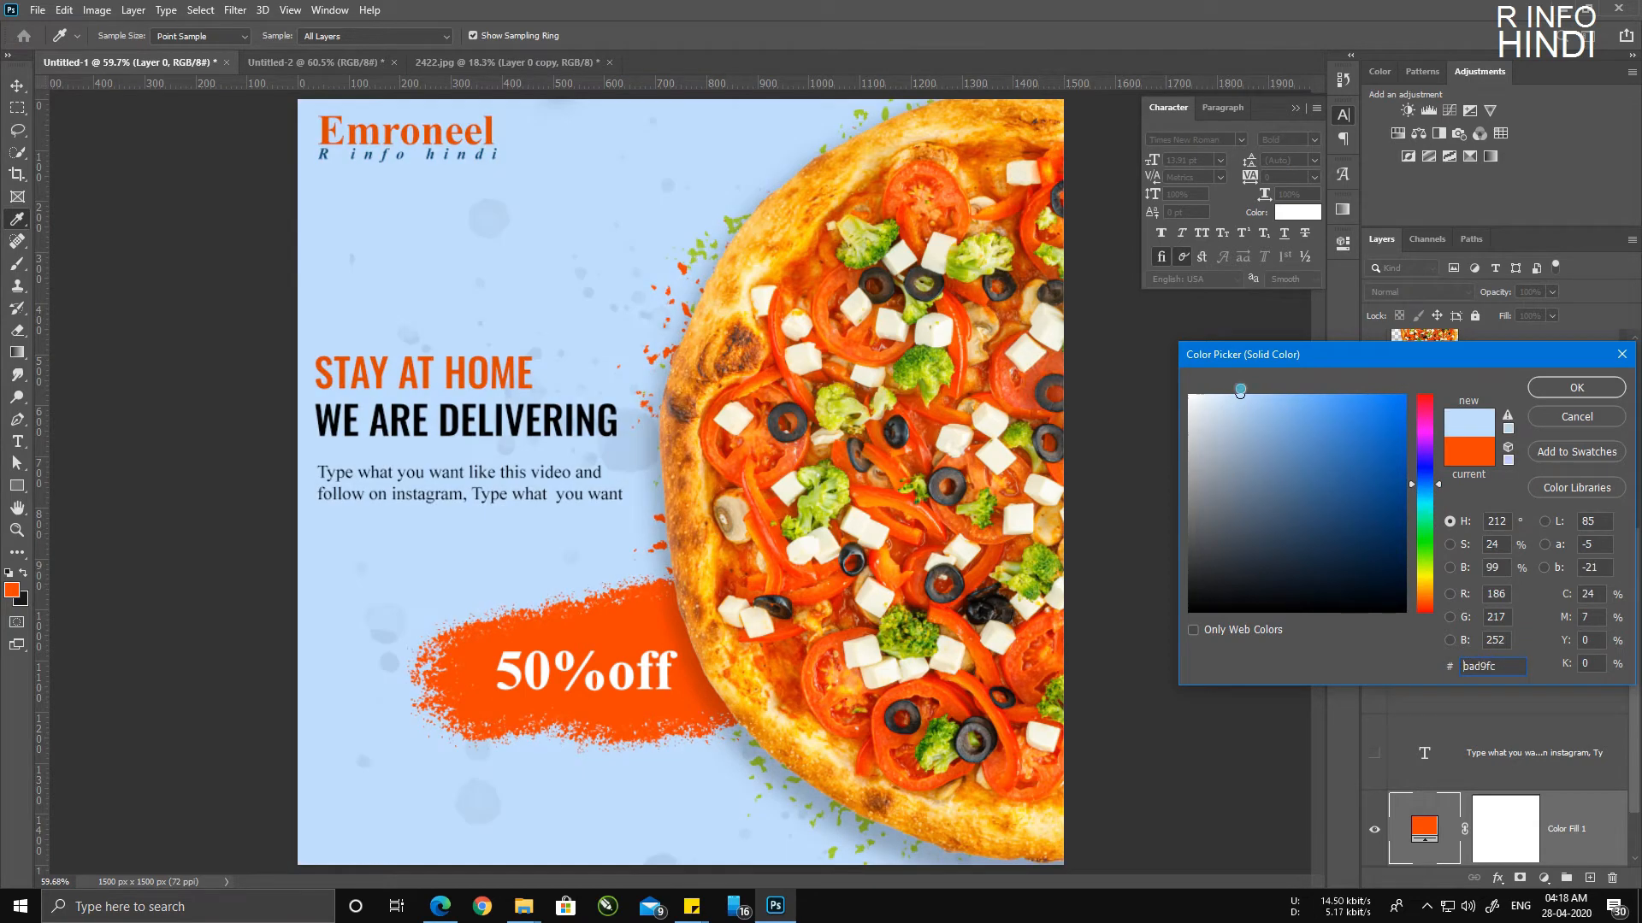
left_click_drag(1237, 393, 1217, 393)
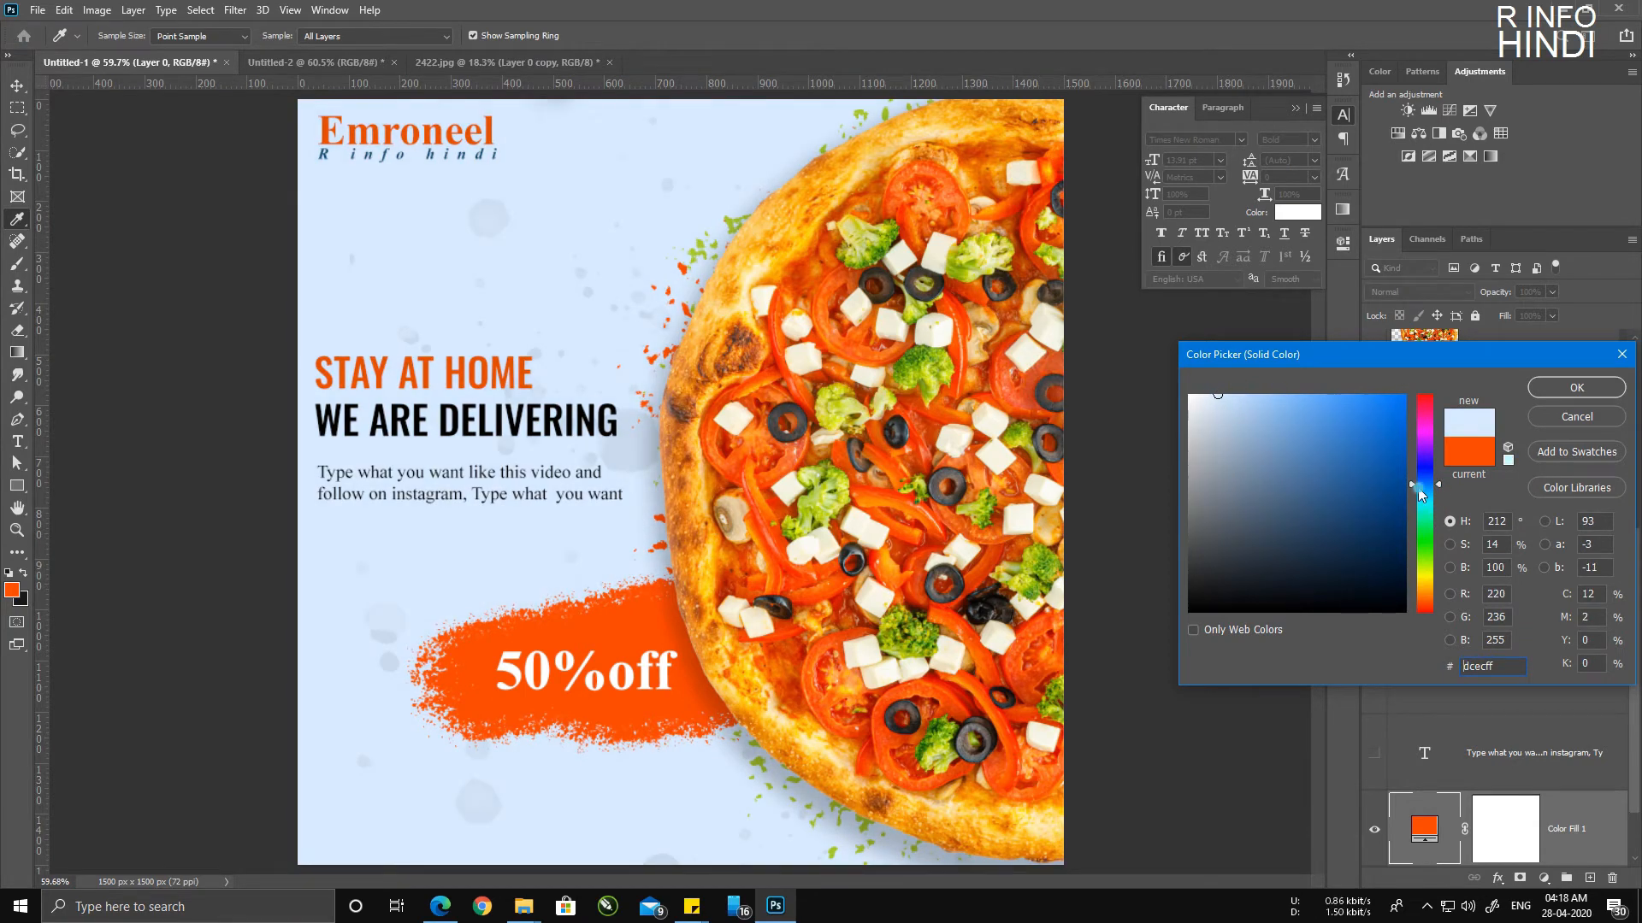
left_click_drag(1422, 496, 1423, 602)
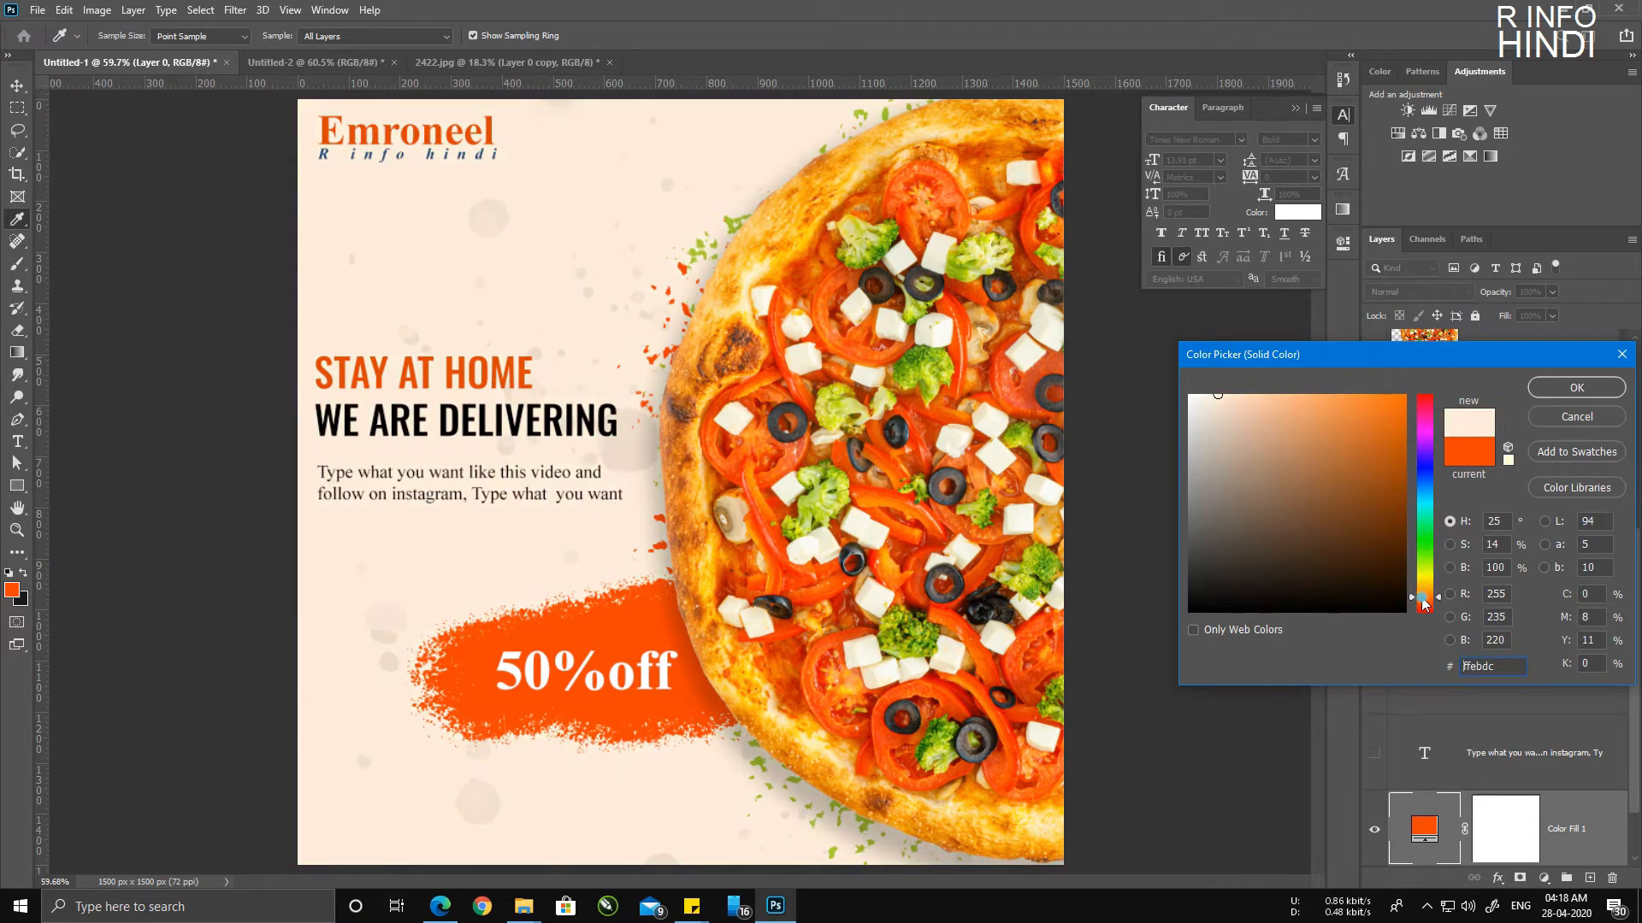
left_click(1557, 392)
Step: Move the two-line description slightly up towards the slogan, keeping its horizontal position
key("v")
scroll(458, 504, "down", 2)
scroll(457, 496, "up", 1)
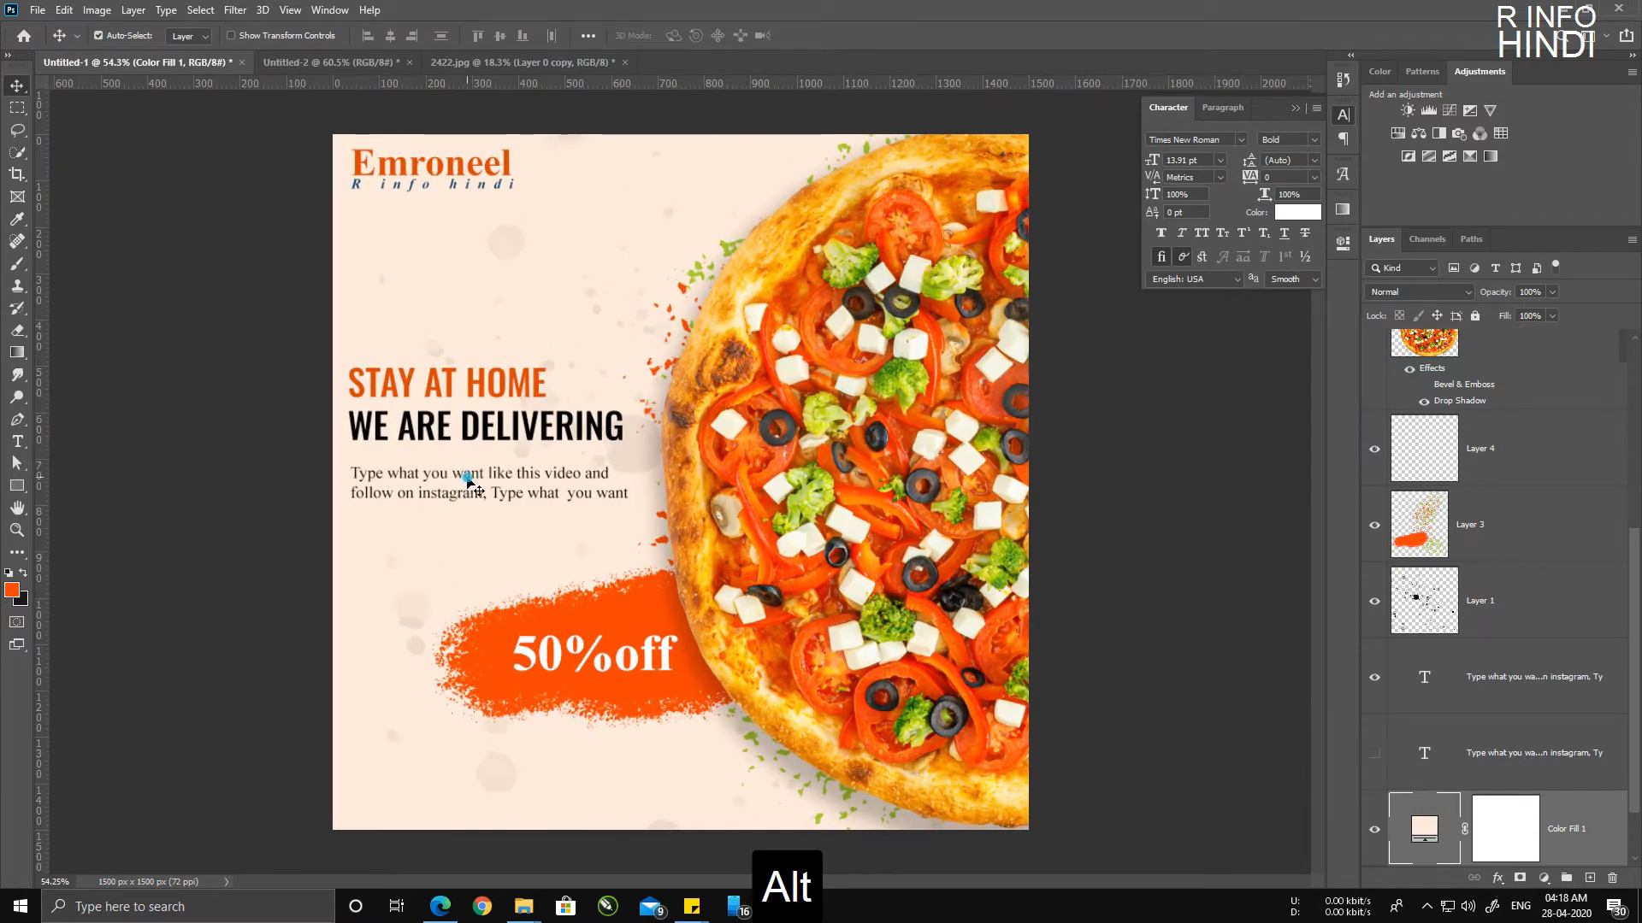
left_click_drag(468, 483, 469, 473)
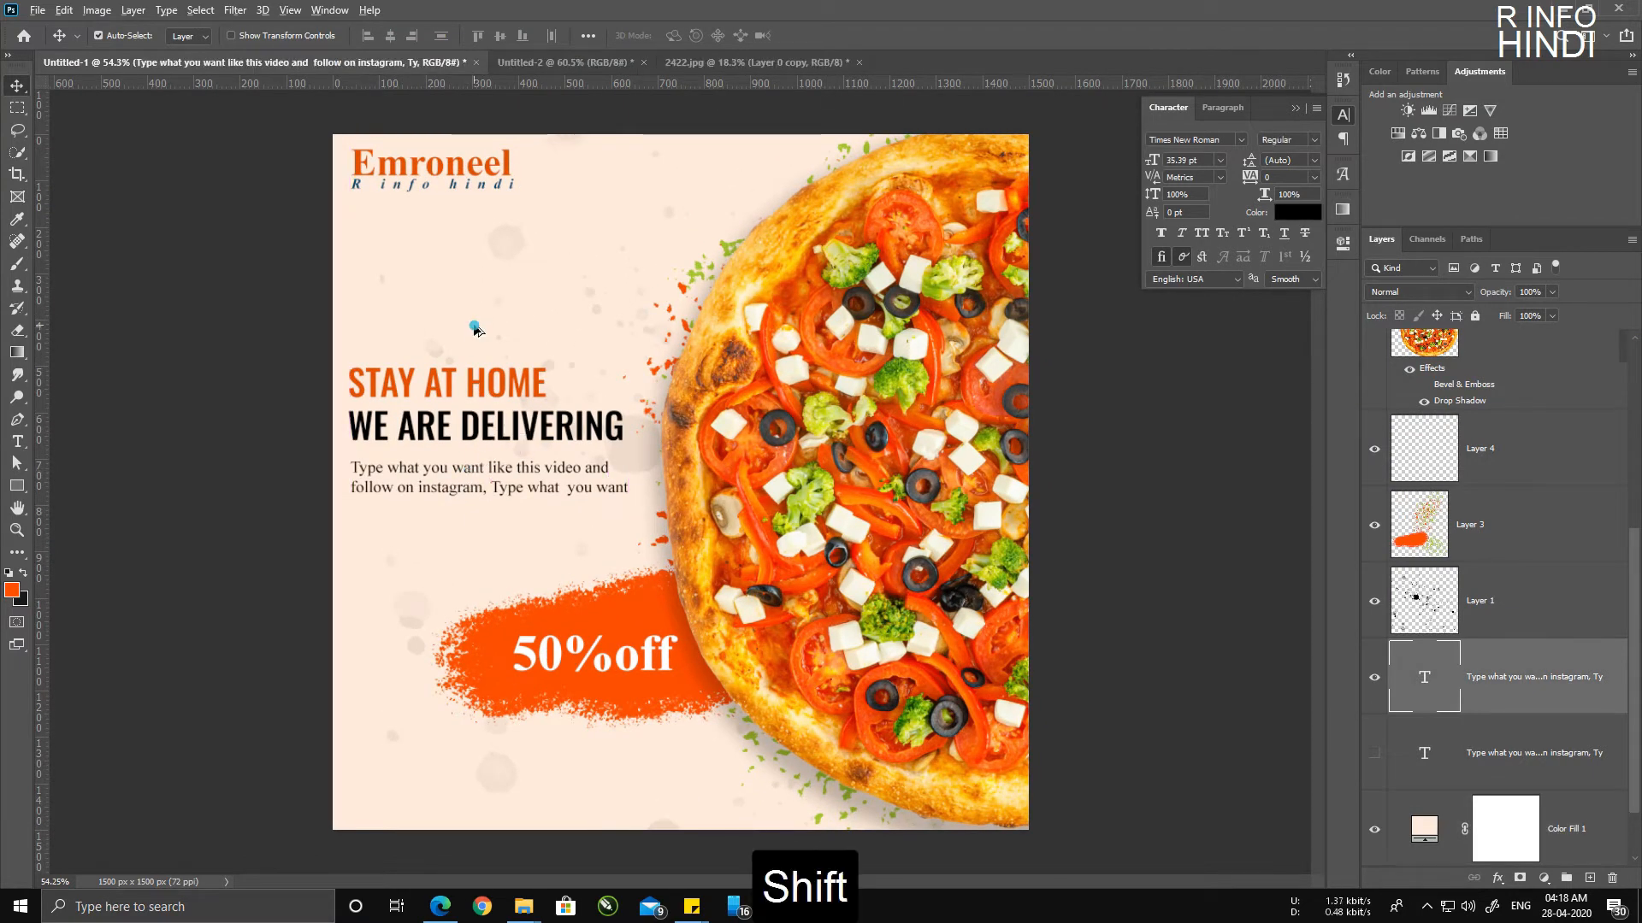
Step: Open both icon files, emroneel call.png and wesbite icon by emroneel.png, from the youtube folder's "icon for youtube" subfolder
scroll(606, 517, "down", 1)
scroll(616, 637, "up", 3)
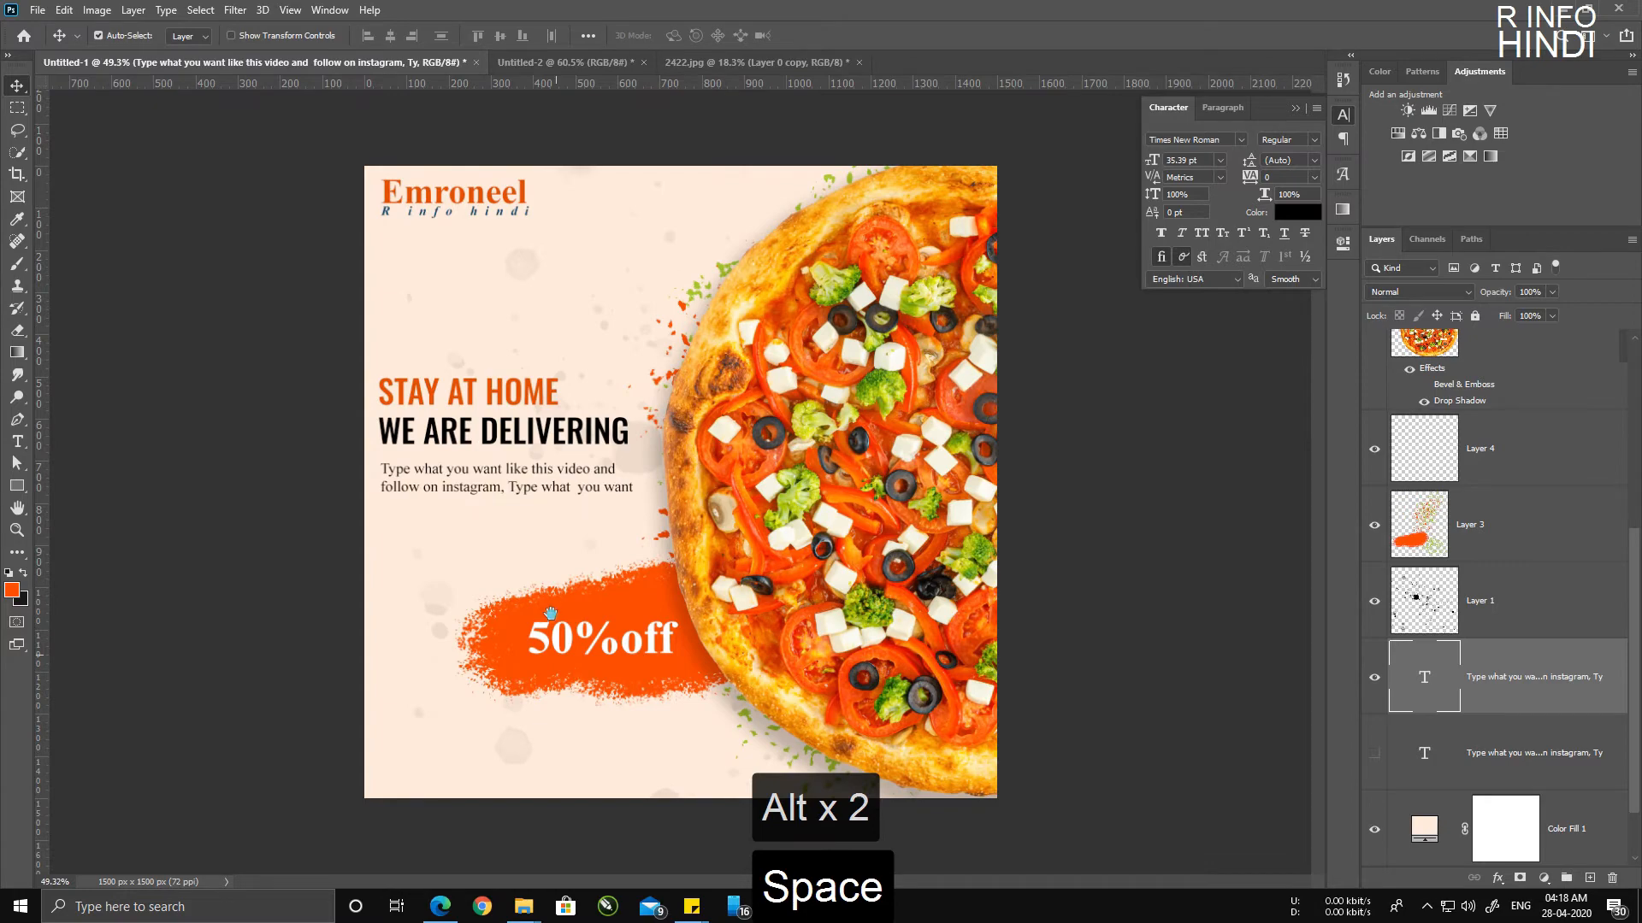
scroll(568, 662, "up", 3)
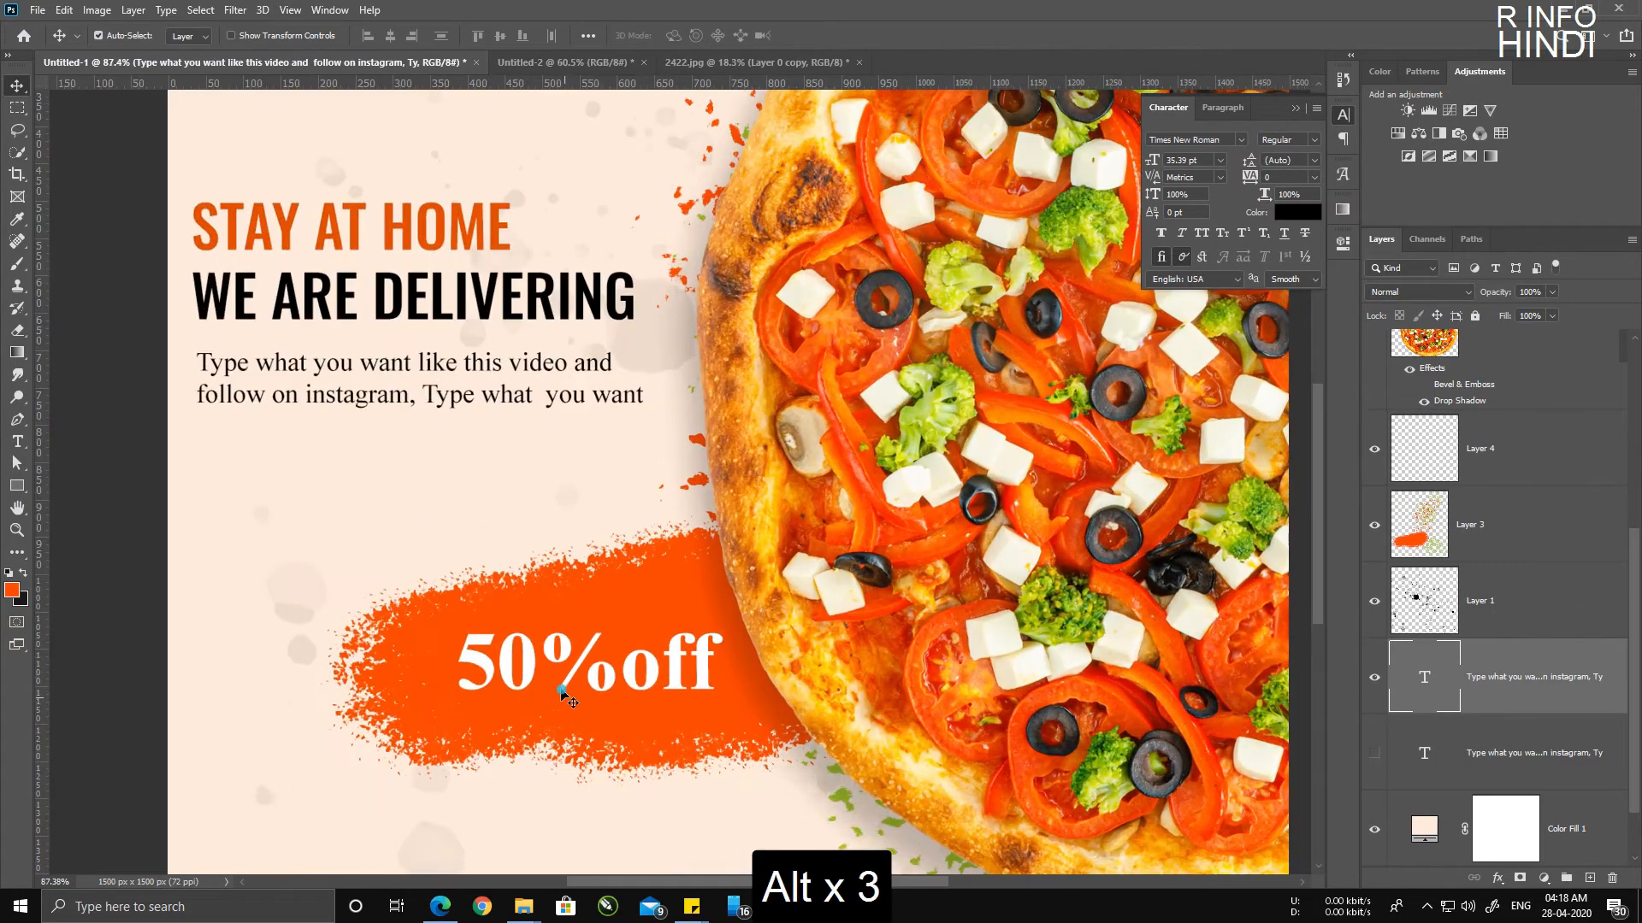
left_click_drag(567, 663, 621, 361)
scroll(605, 575, "up", 1)
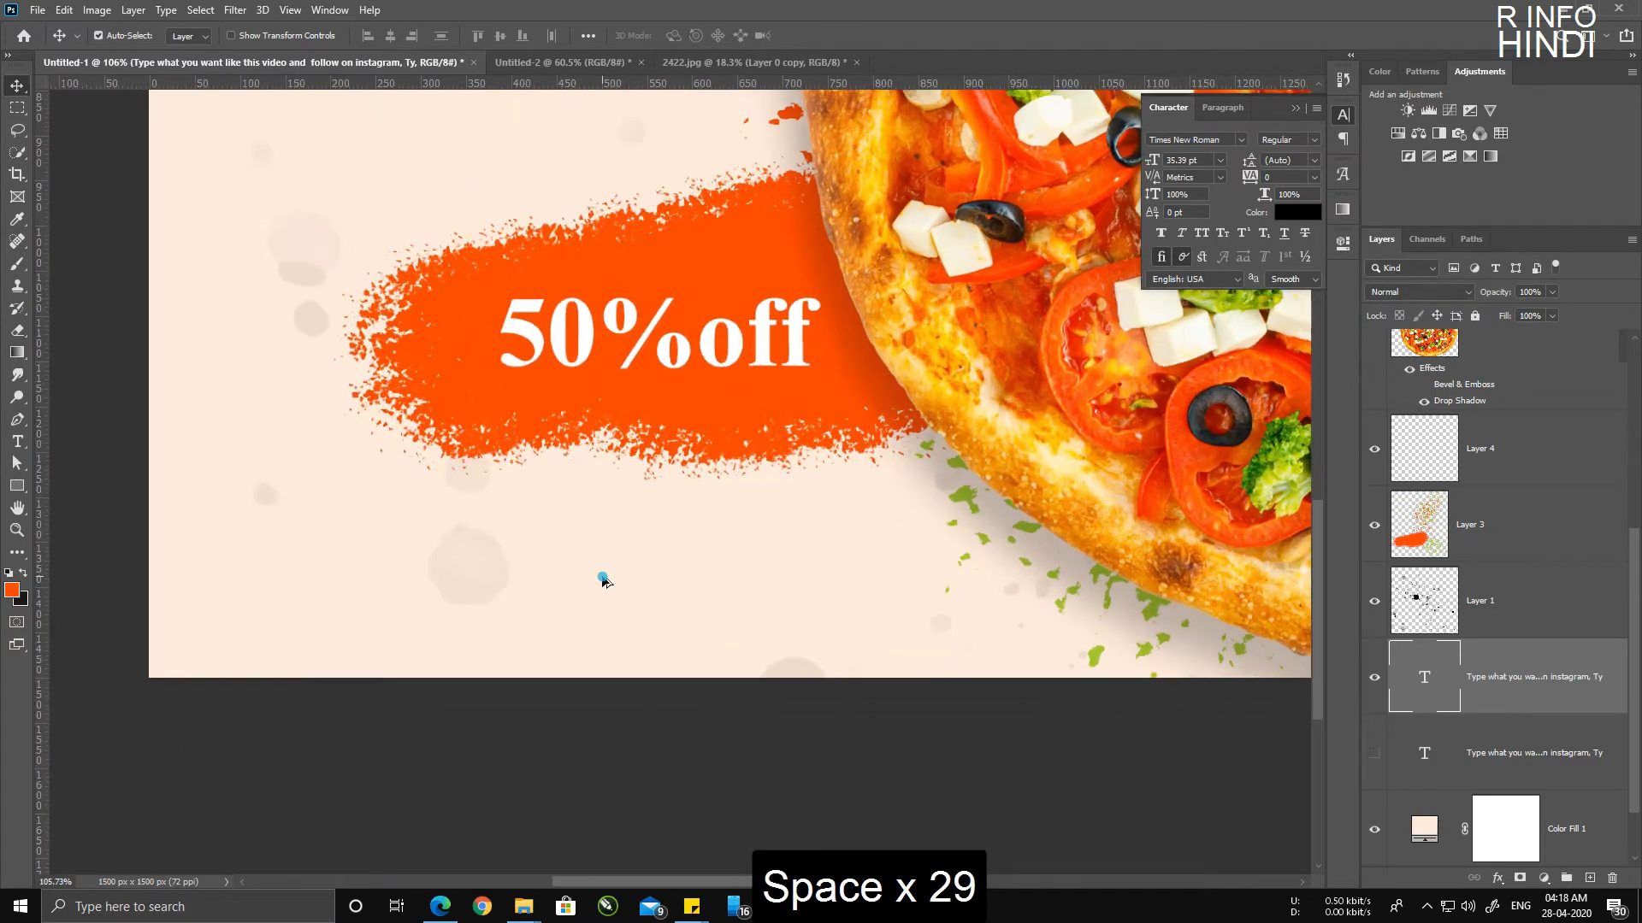
left_click(101, 267)
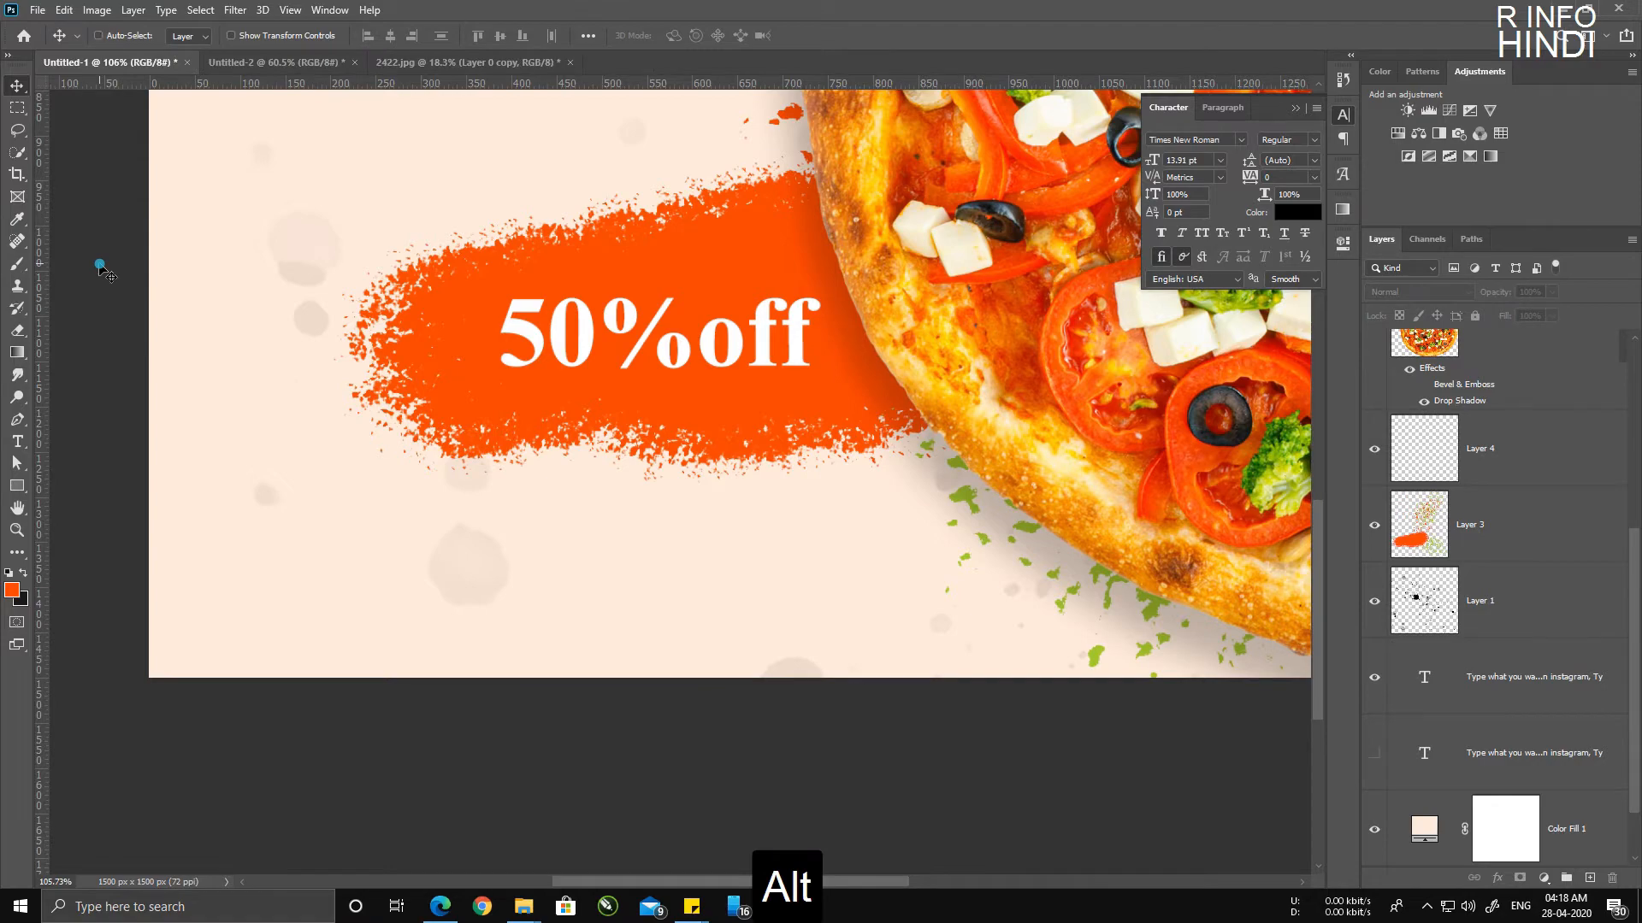
key("ctrl+o")
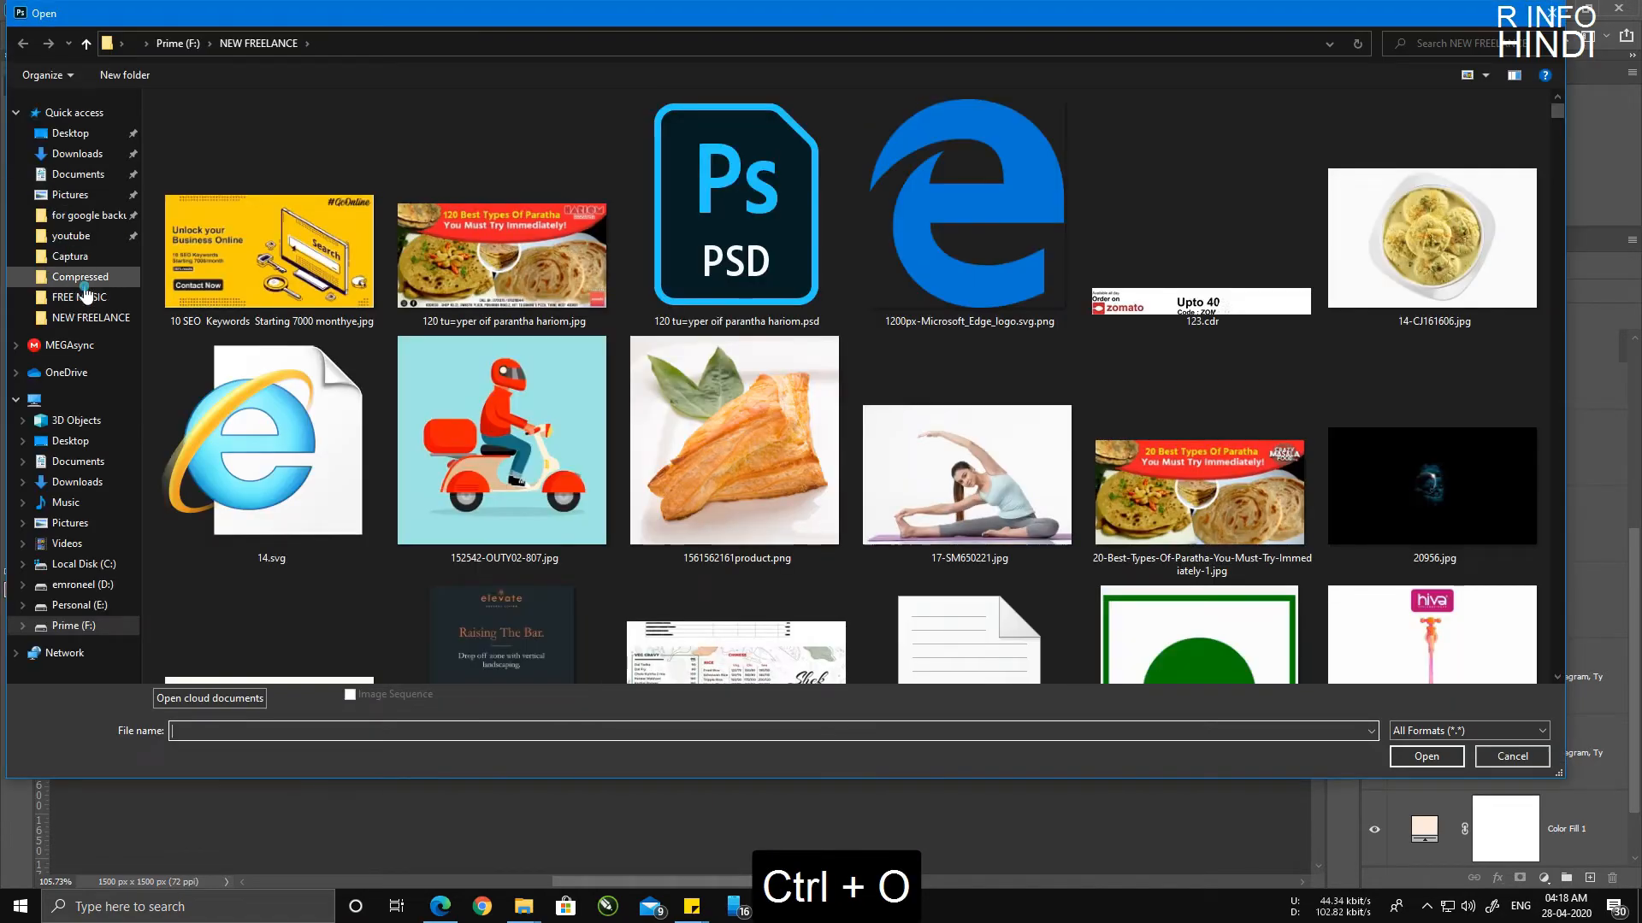
left_click(80, 277)
left_click(71, 236)
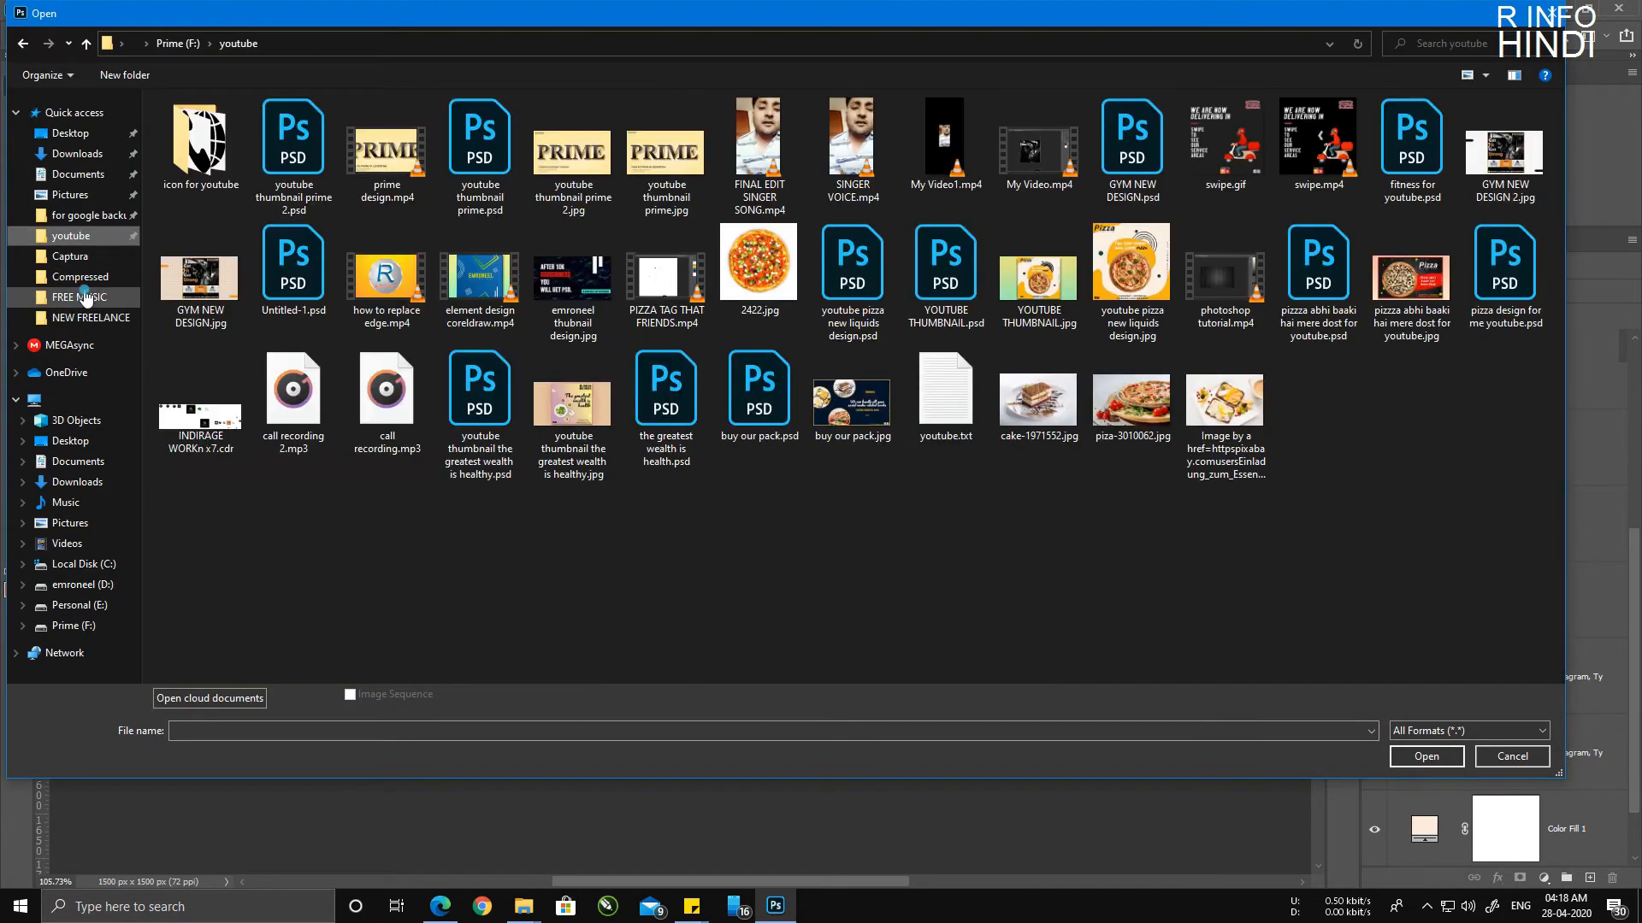
double_click(166, 164)
left_click_drag(197, 251, 716, 177)
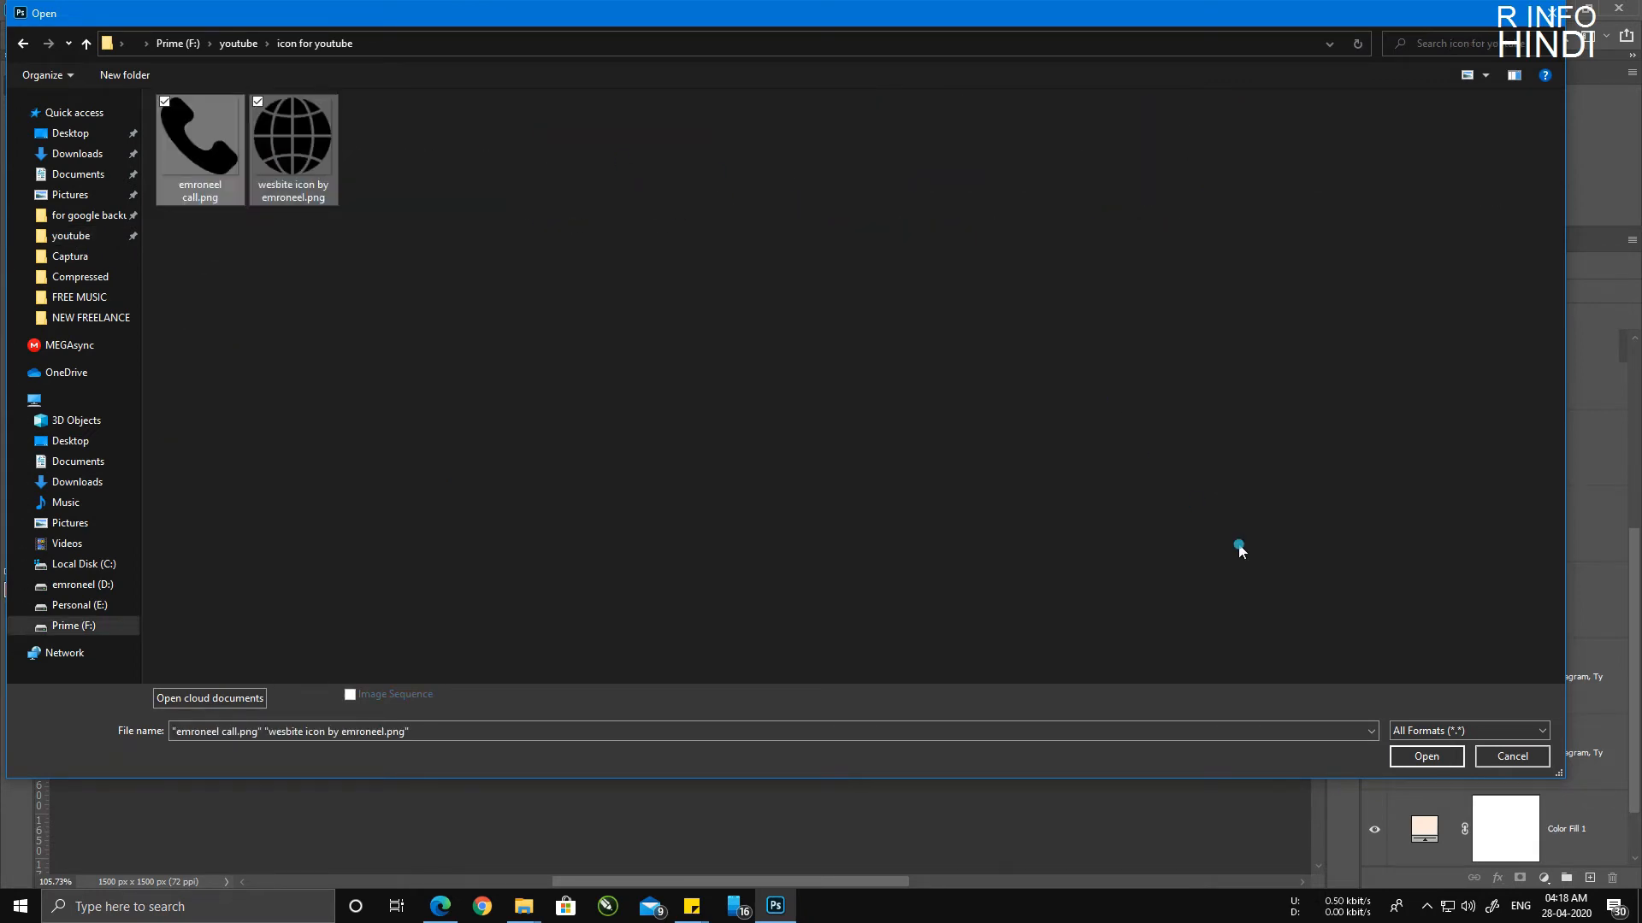
left_click(1412, 752)
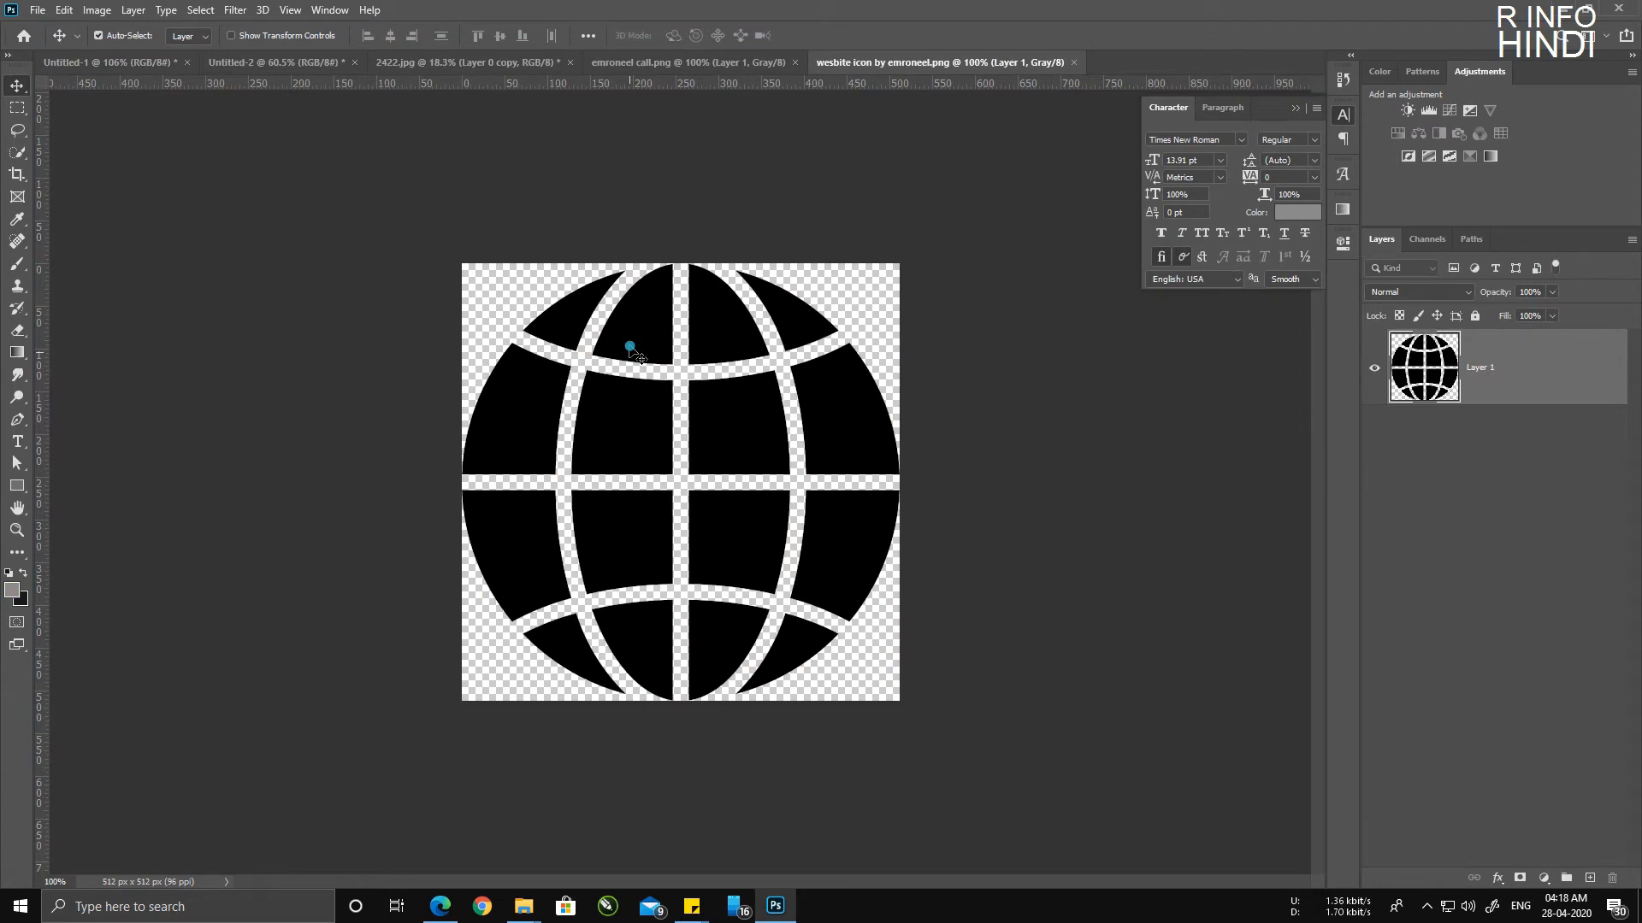
Step: Close the Untitled-2 logo document, saving it as a Photoshop file named emroneel
left_click(352, 64)
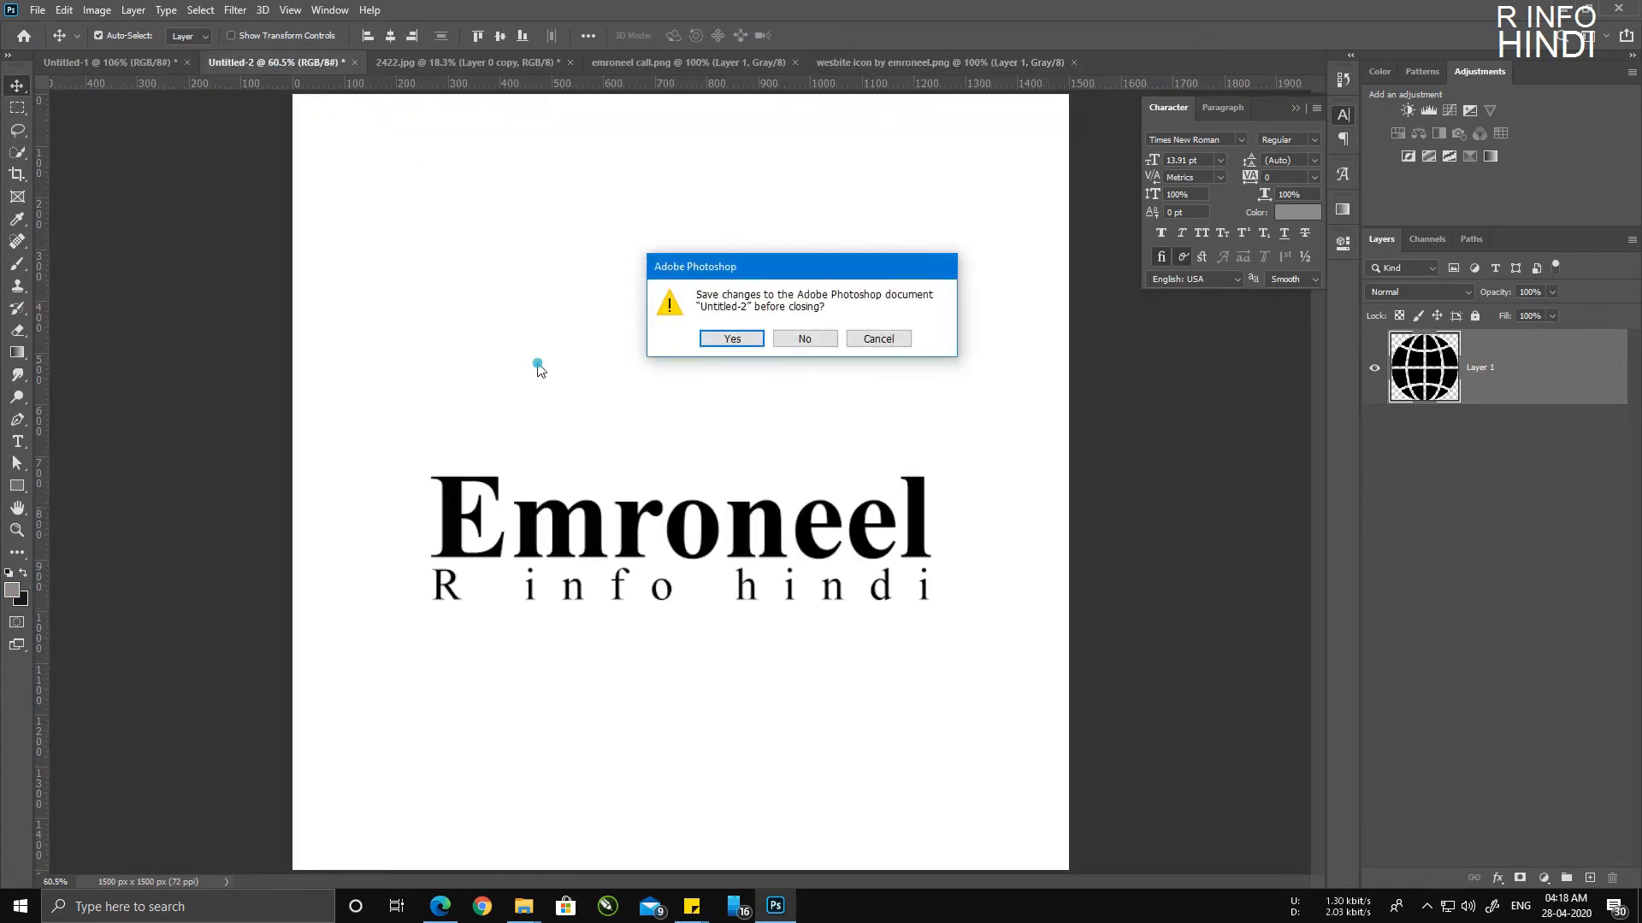
left_click(729, 339)
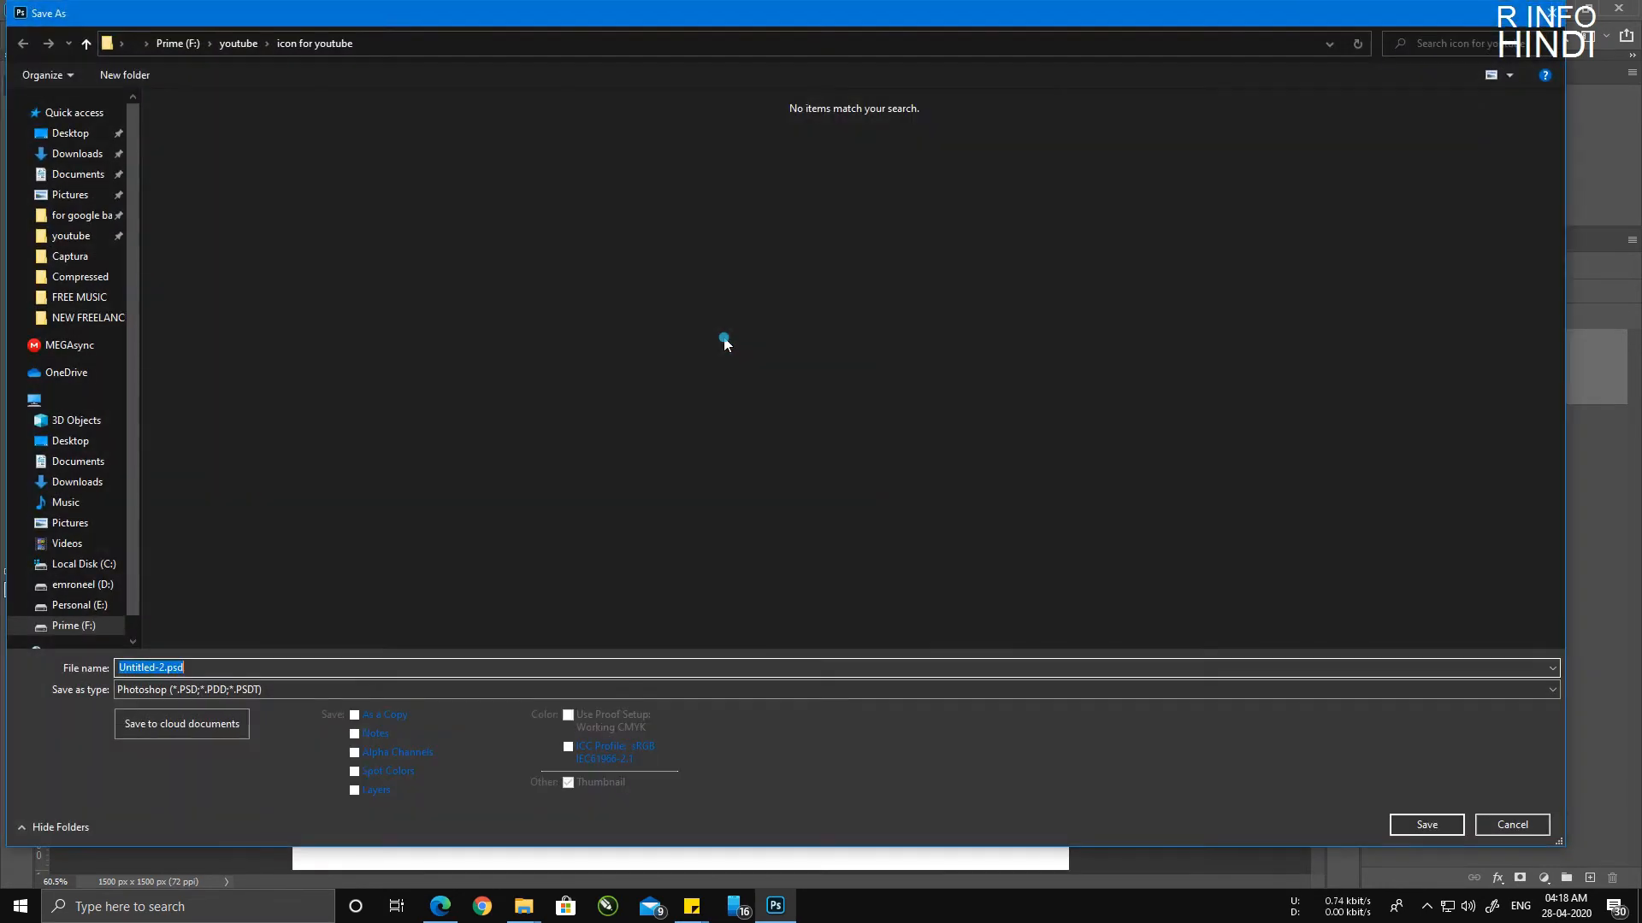
type("emroneel")
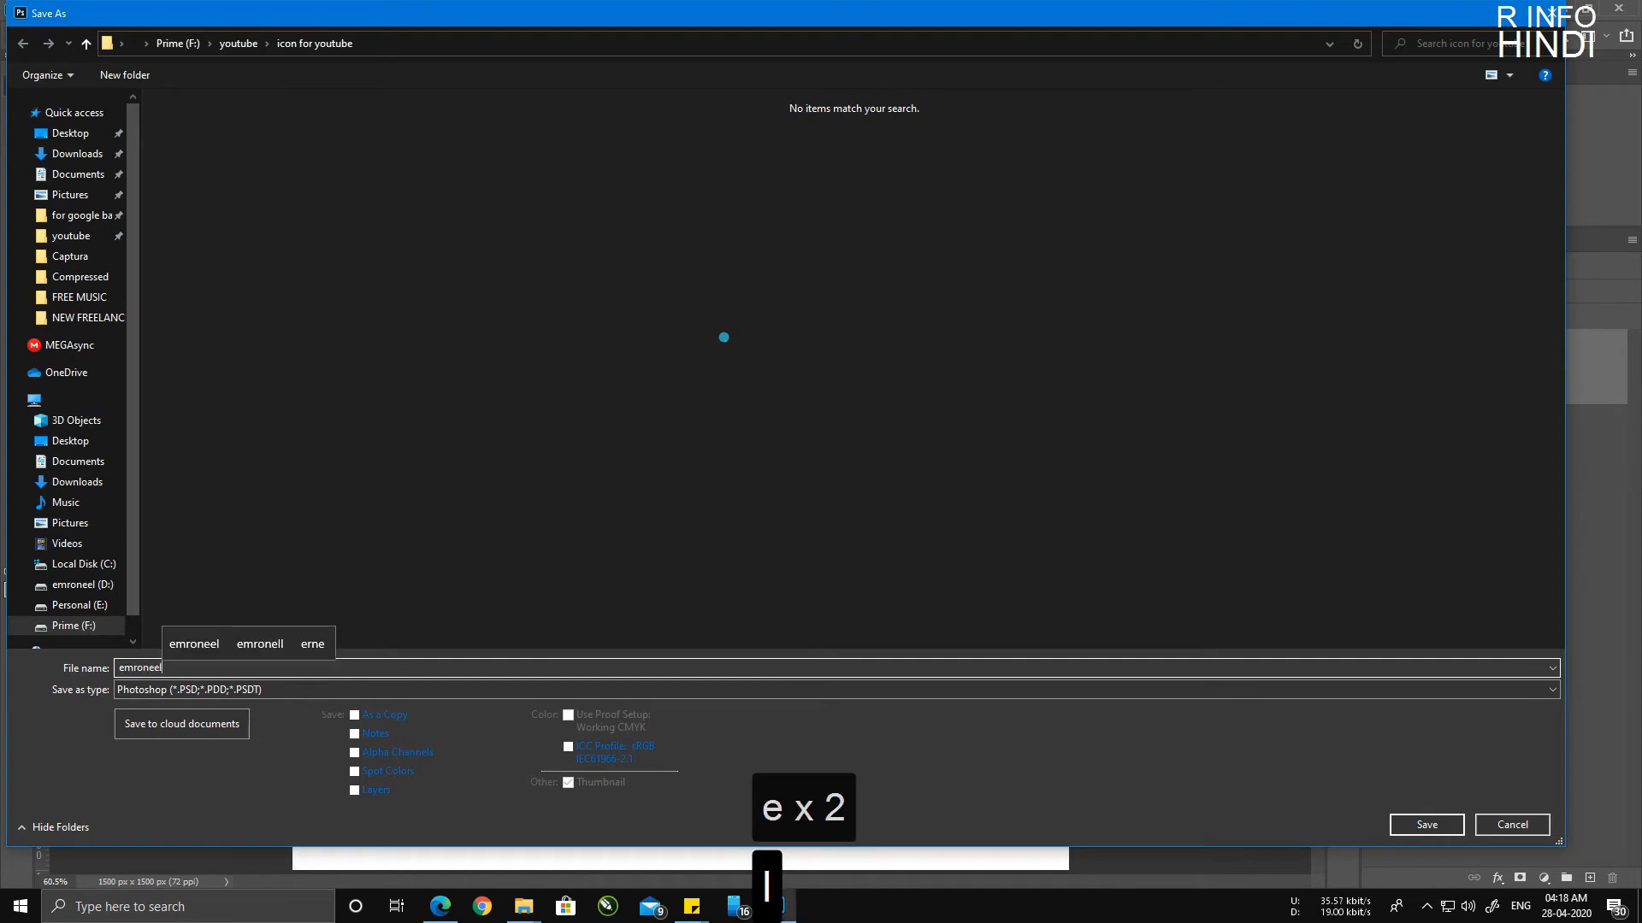
key("Return")
left_click(1008, 256)
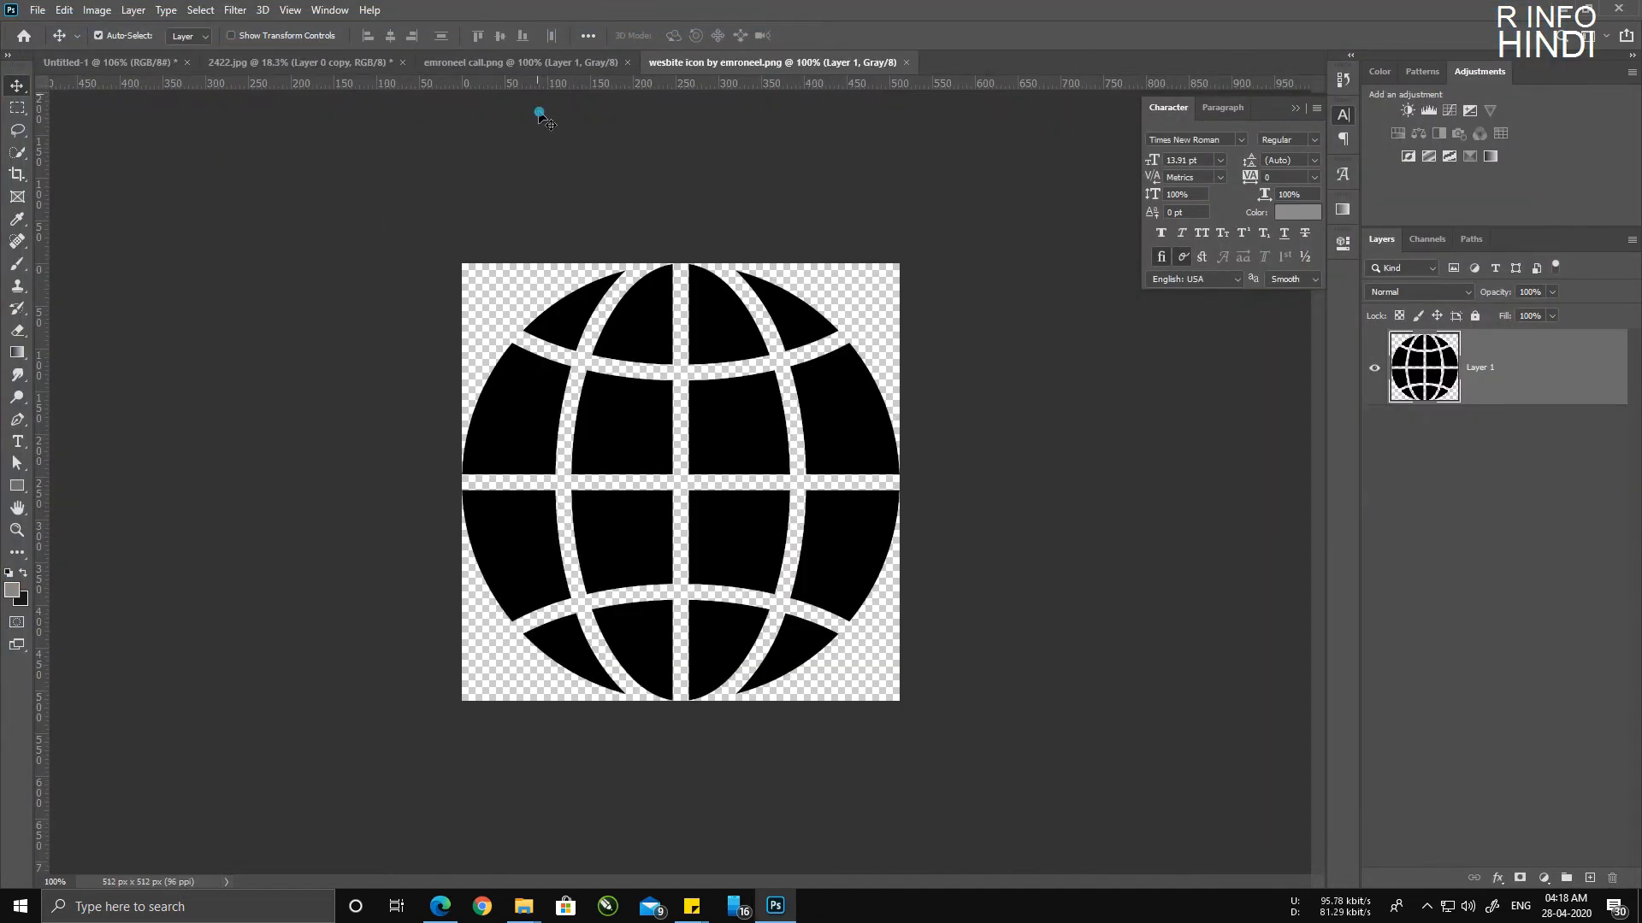
Step: Copy the globe icon into the Untitled-1 poster and close the globe's source file
left_click_drag(648, 343, 536, 416)
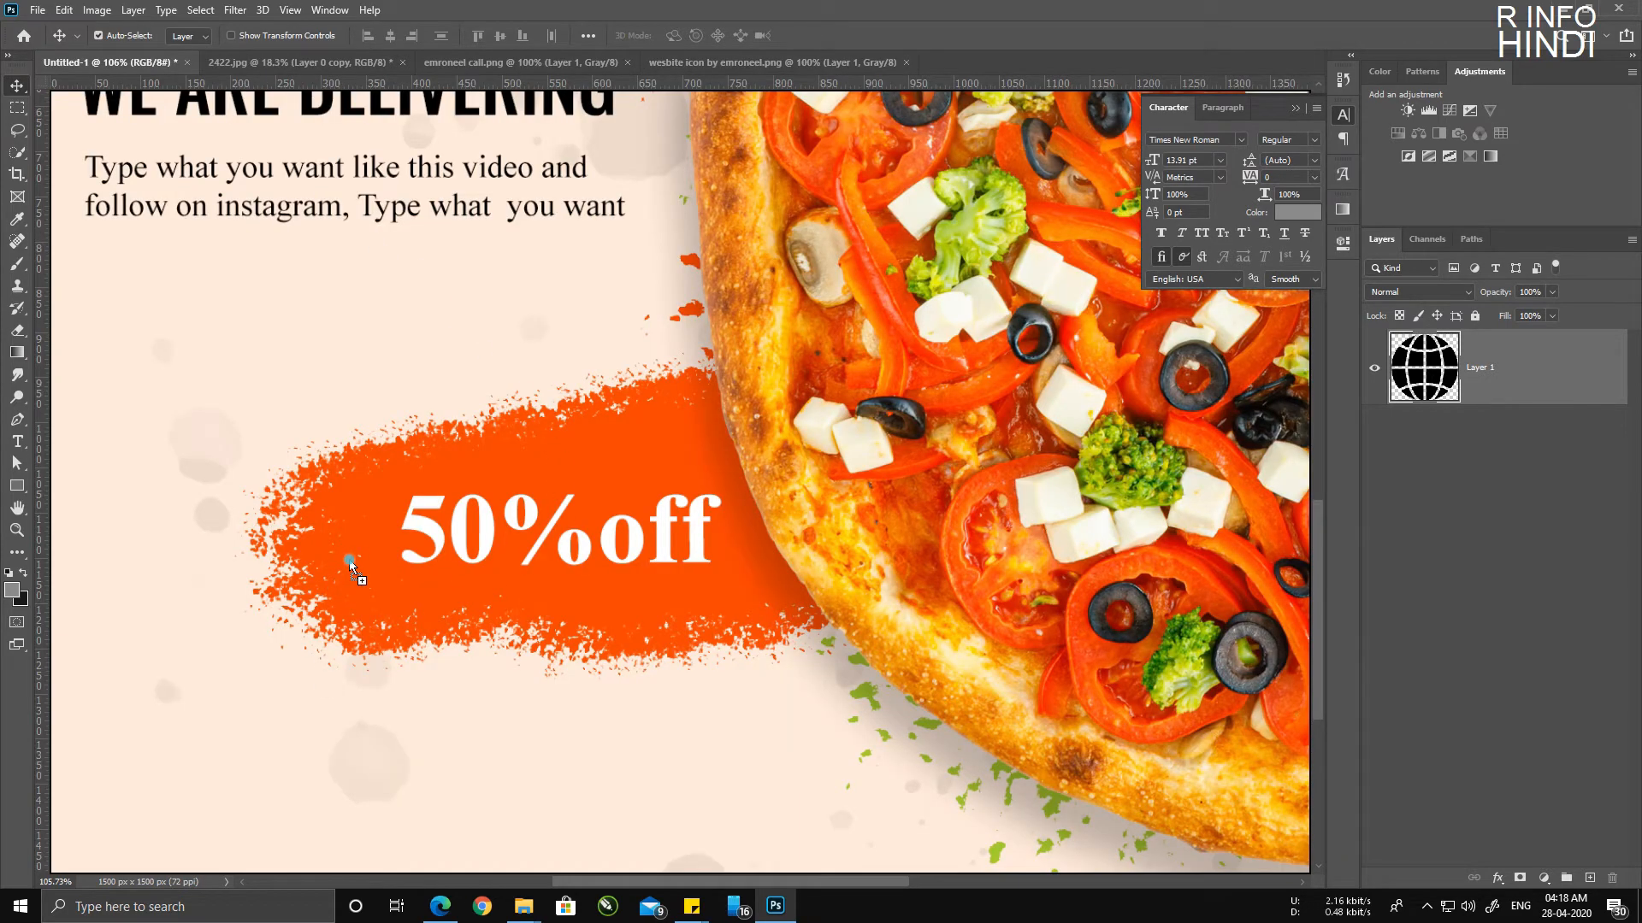
left_click_drag(350, 564, 350, 565)
scroll(560, 395, "down", 3)
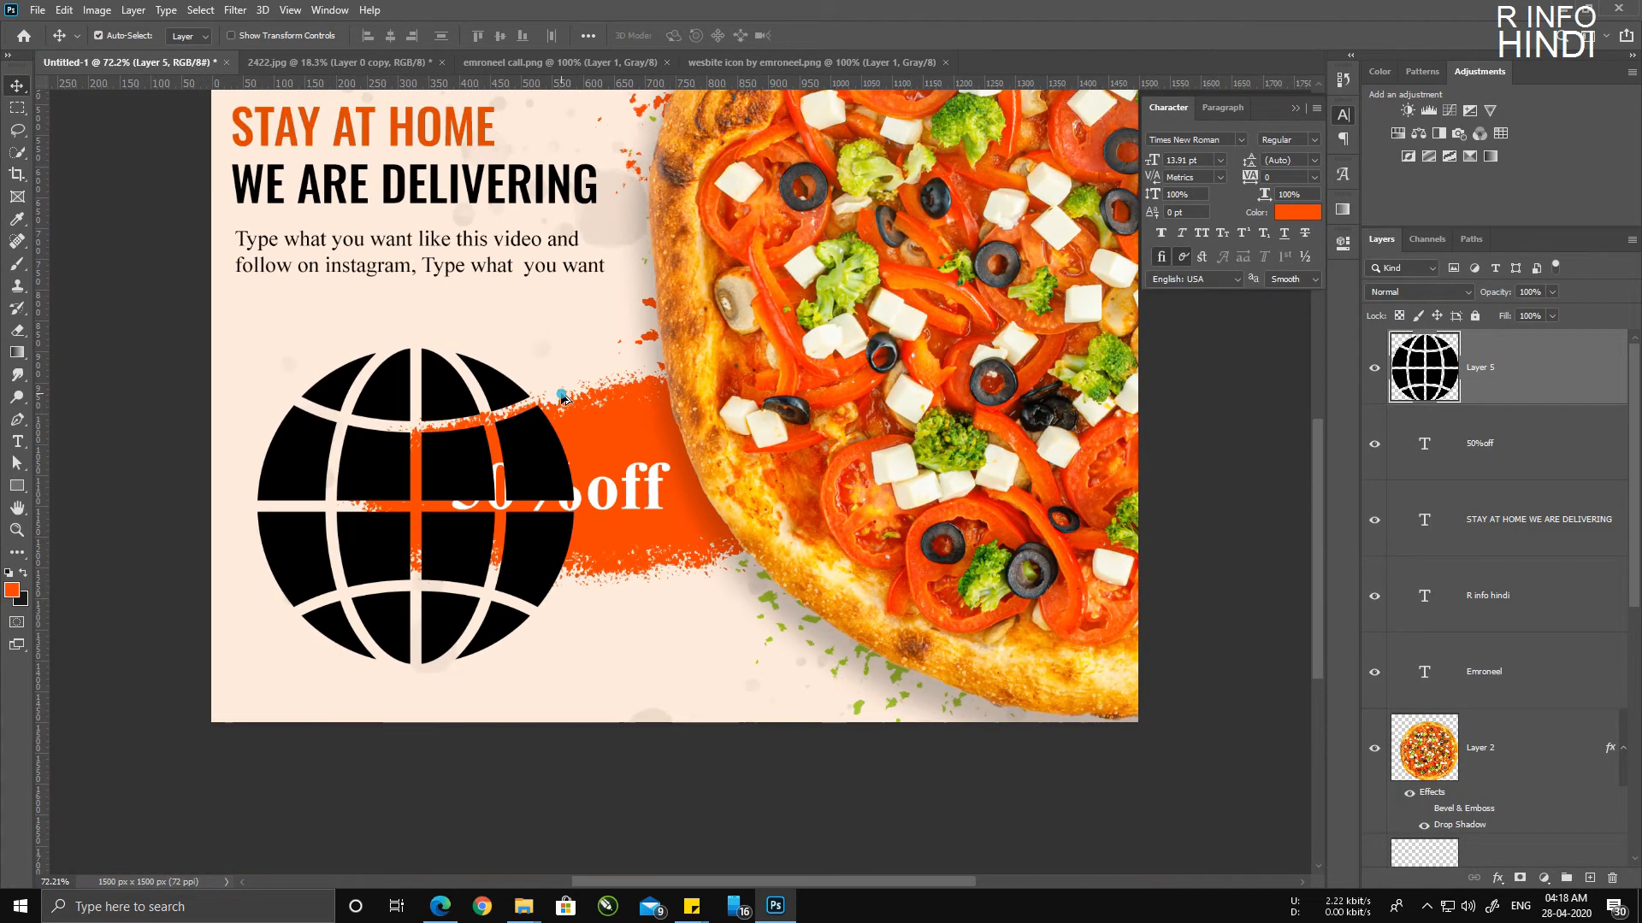
left_click(751, 64)
left_click(946, 63)
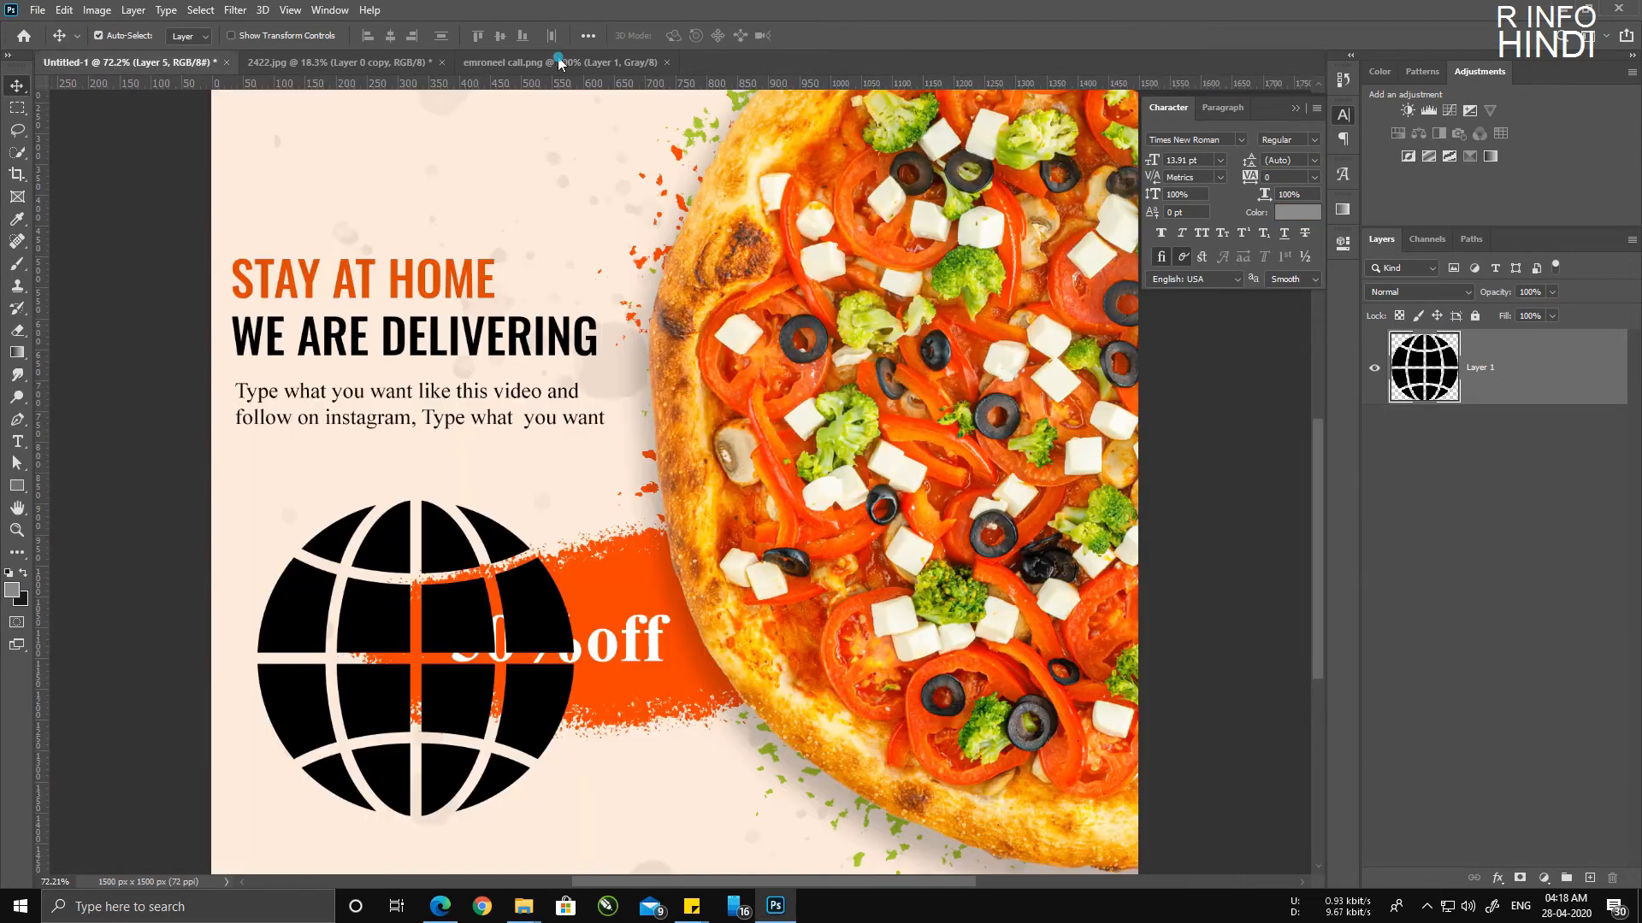
Step: Copy the phone icon from emroneel call.png into the poster and close its source file
left_click(560, 62)
left_click_drag(615, 557, 419, 340)
left_click_drag(427, 641, 427, 643)
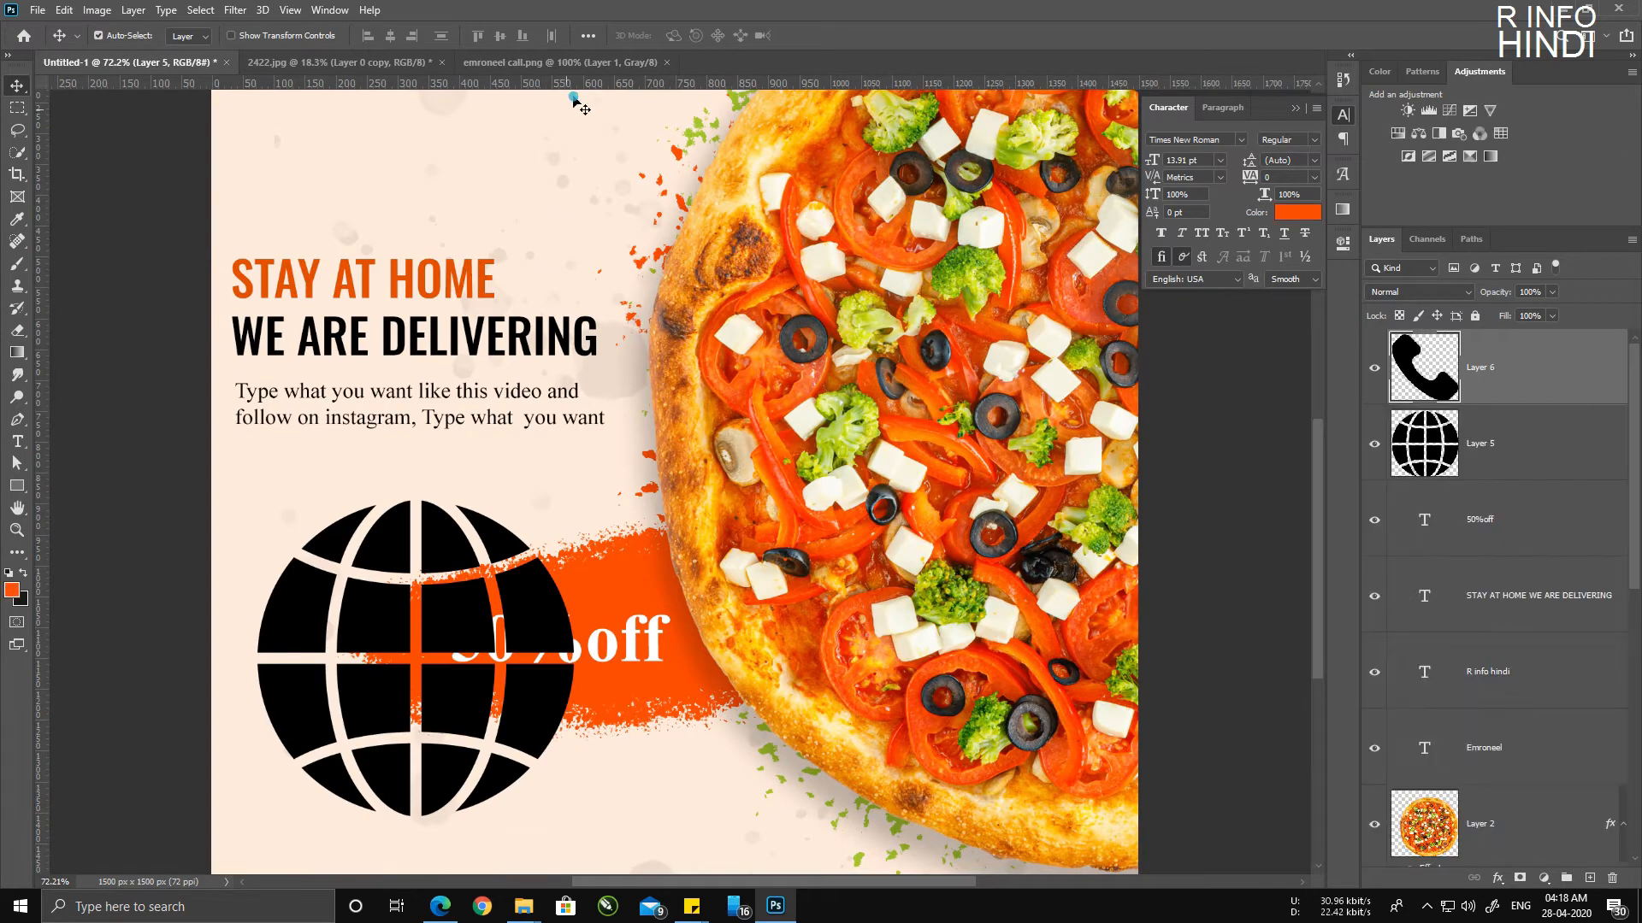
left_click(666, 62)
mouse_move(334, 568)
left_mouse_down()
mouse_move(402, 598)
mouse_move(341, 564)
left_mouse_up()
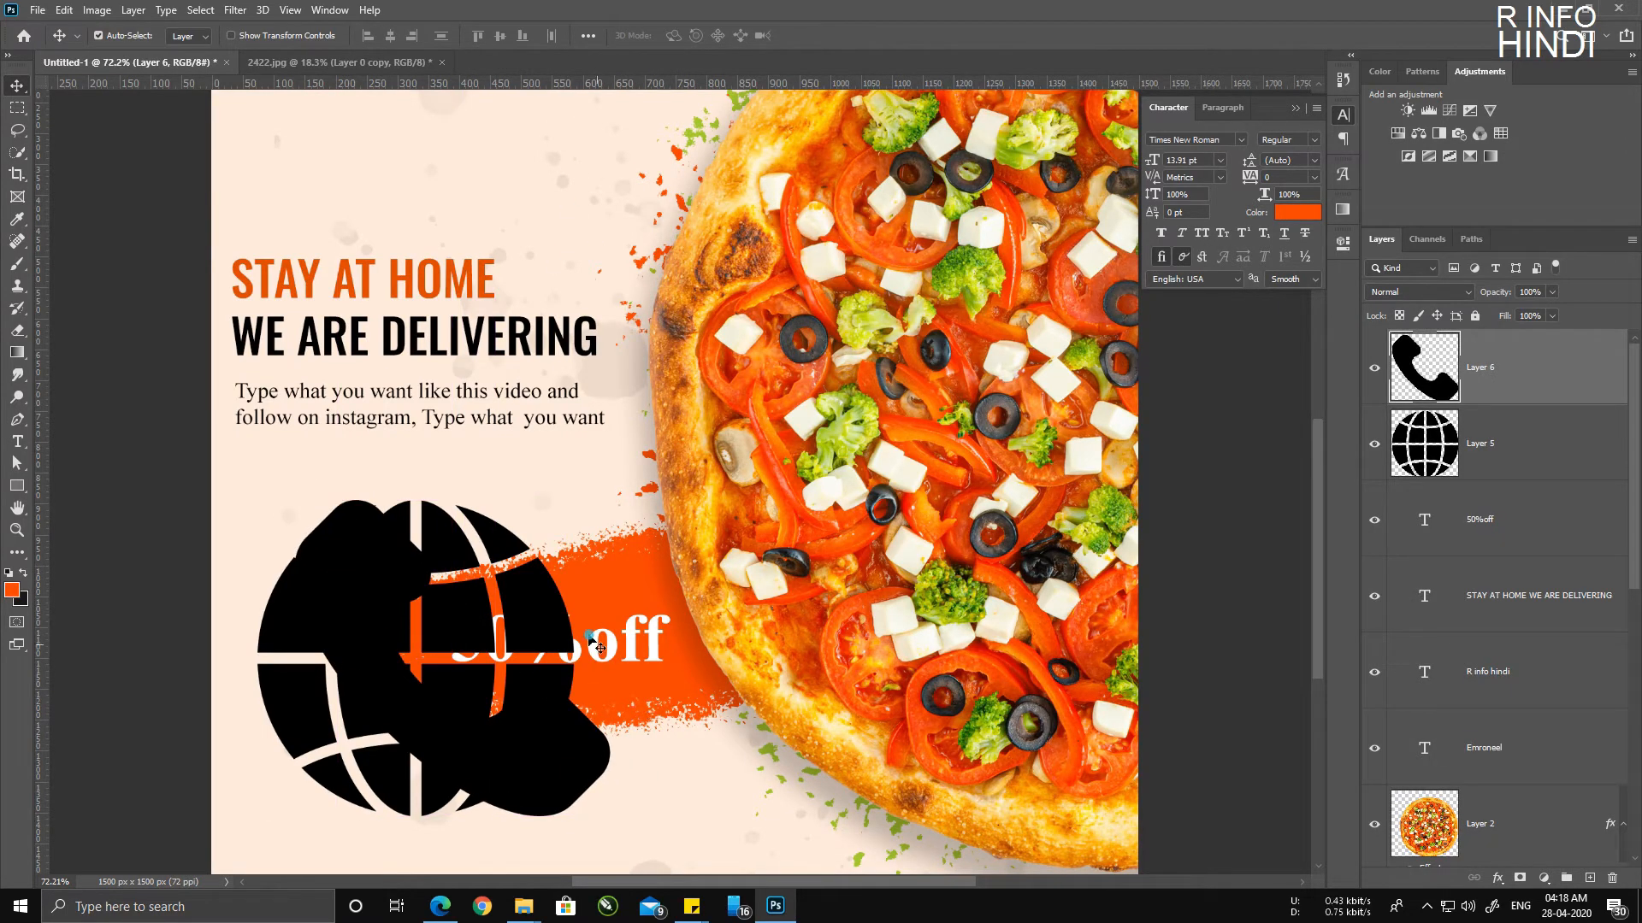
Step: Scale the globe and phone icons down together to about 15%, keeping them near the poster's lower-left corner
left_click(540, 612, "shift")
key("ctrl+t")
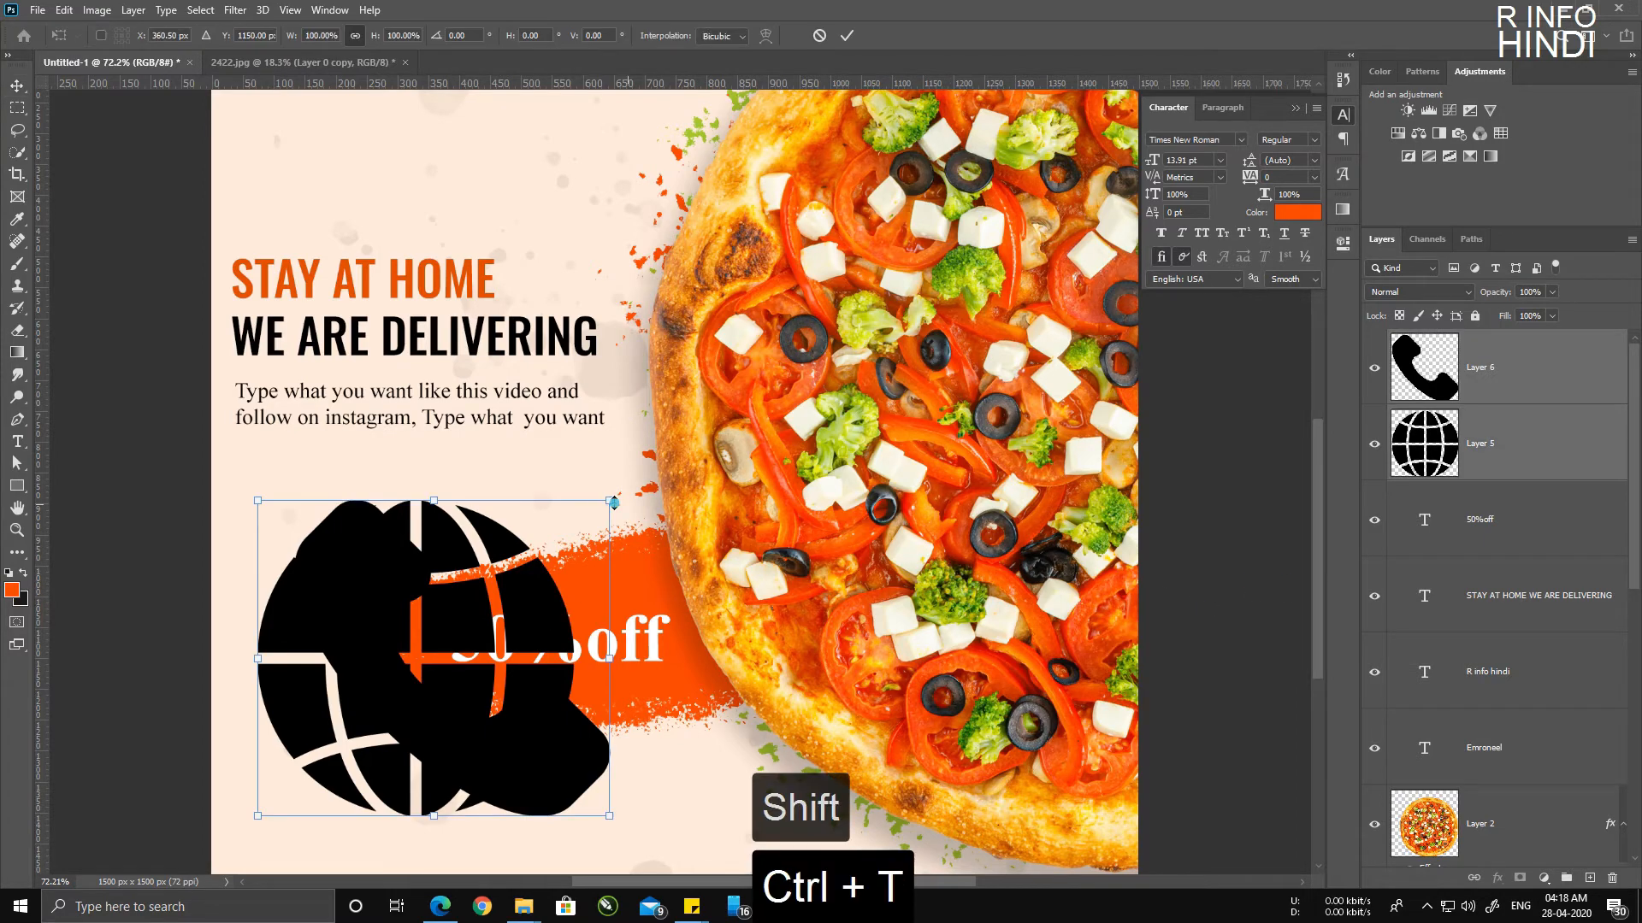
left_click_drag(607, 502, 311, 770)
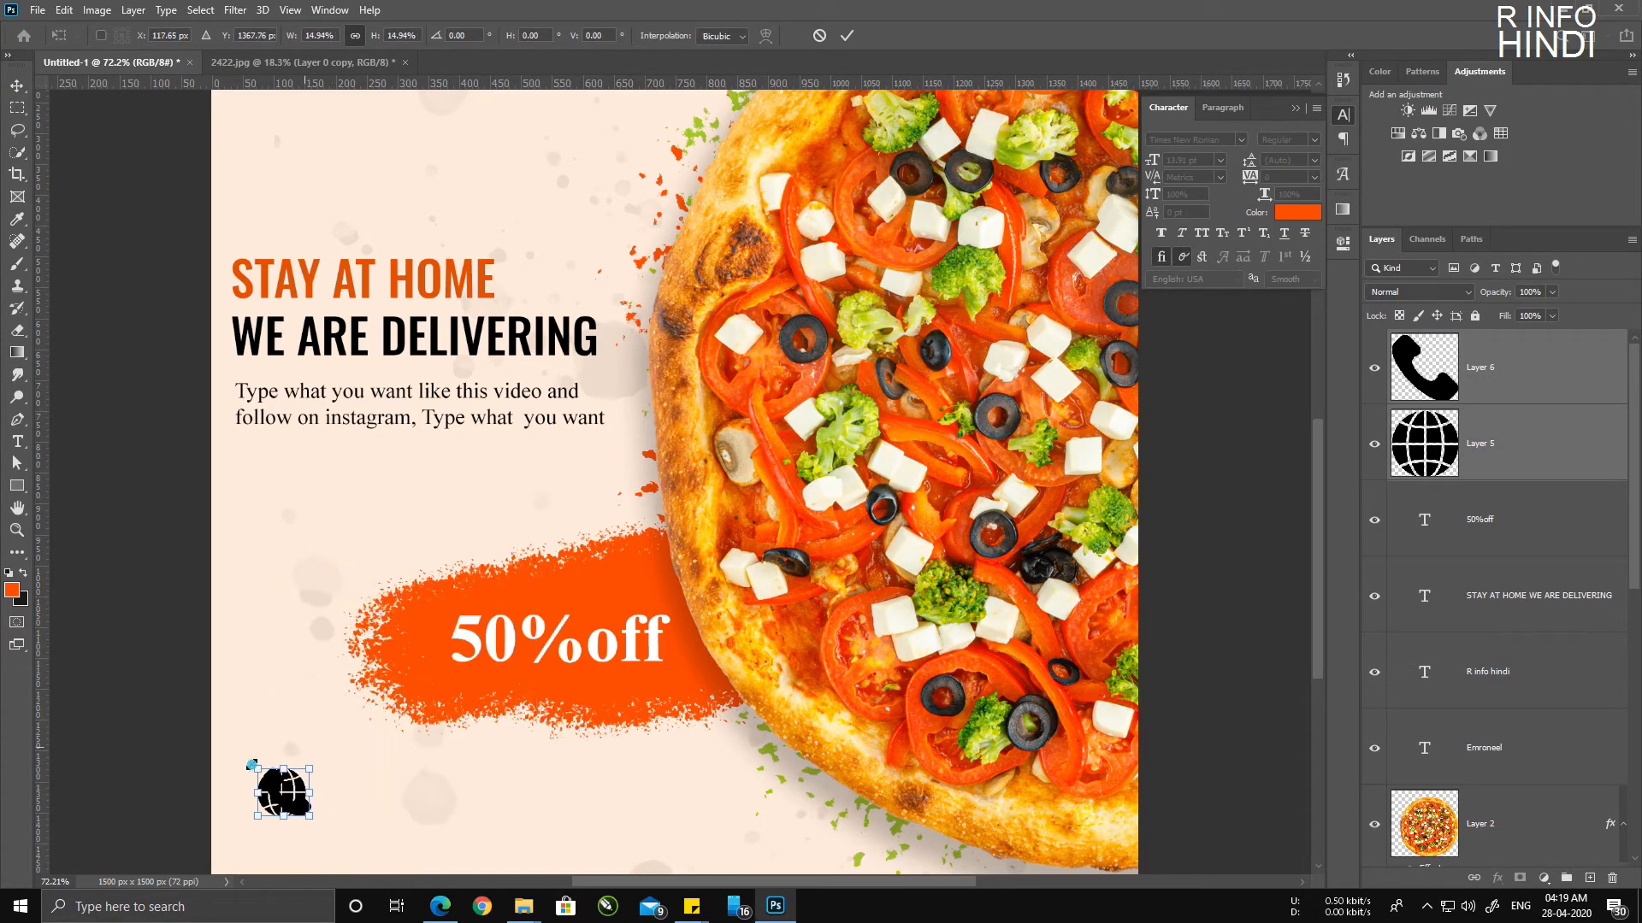
scroll(241, 744, "up", 4)
scroll(425, 603, "up", 4)
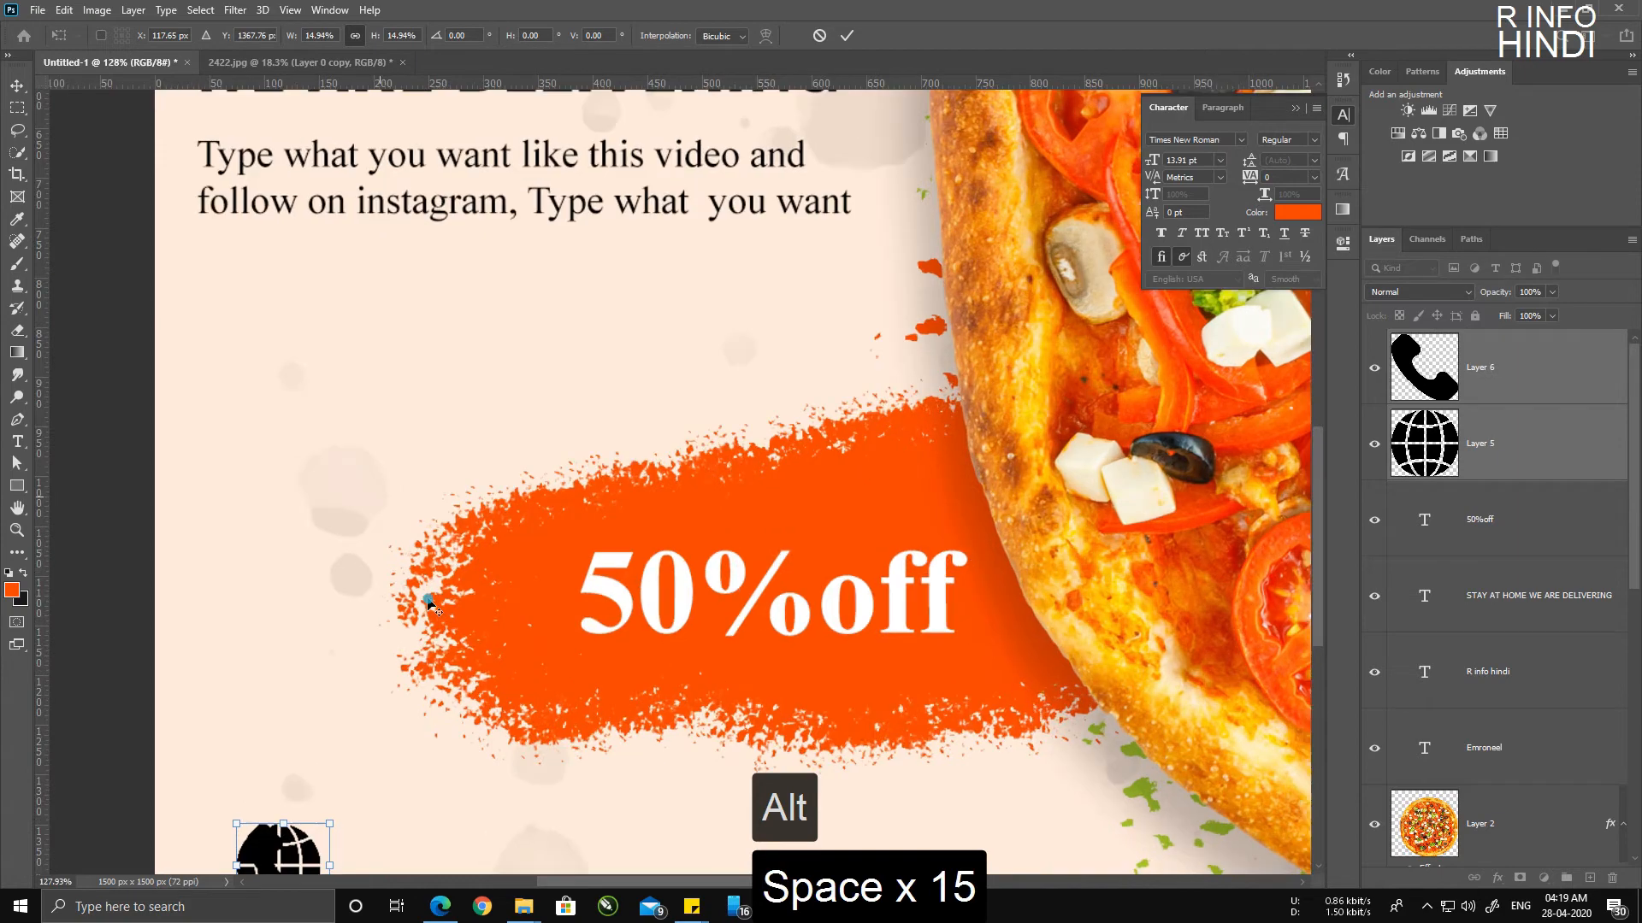
left_click(601, 254)
scroll(623, 425, "down", 1)
Step: Shift both icons slightly up and left, and place the phone icon directly below the globe, aligned with it
left_click_drag(506, 540, 637, 124)
scroll(336, 492, "up", 1)
scroll(336, 492, "up", 3)
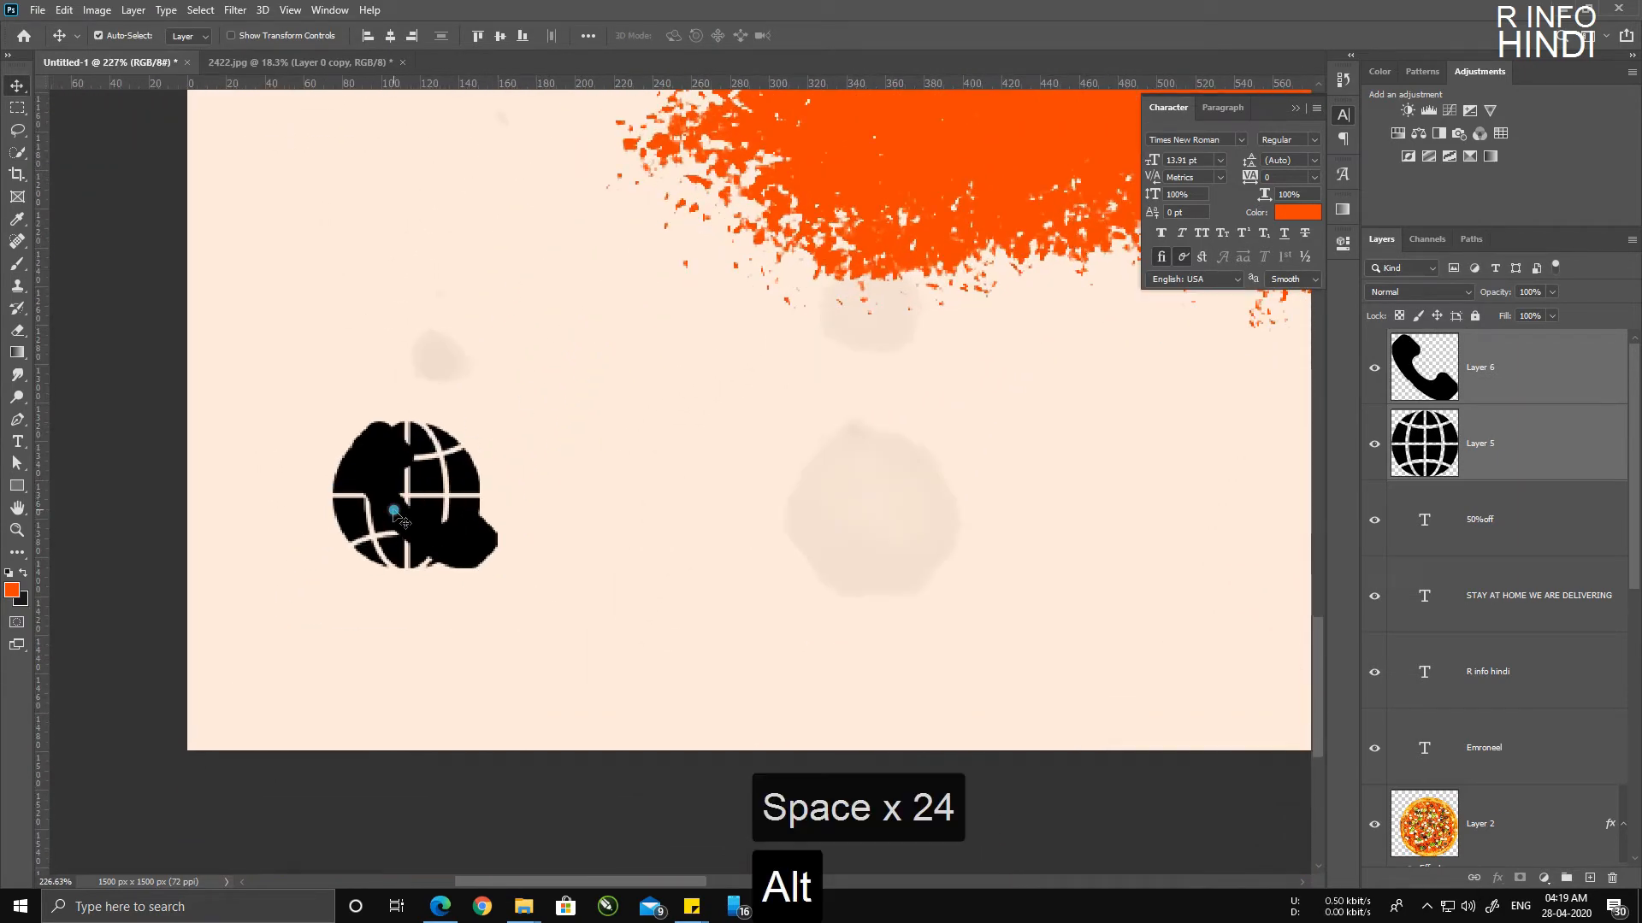
left_click_drag(395, 513, 378, 471)
left_click(463, 503)
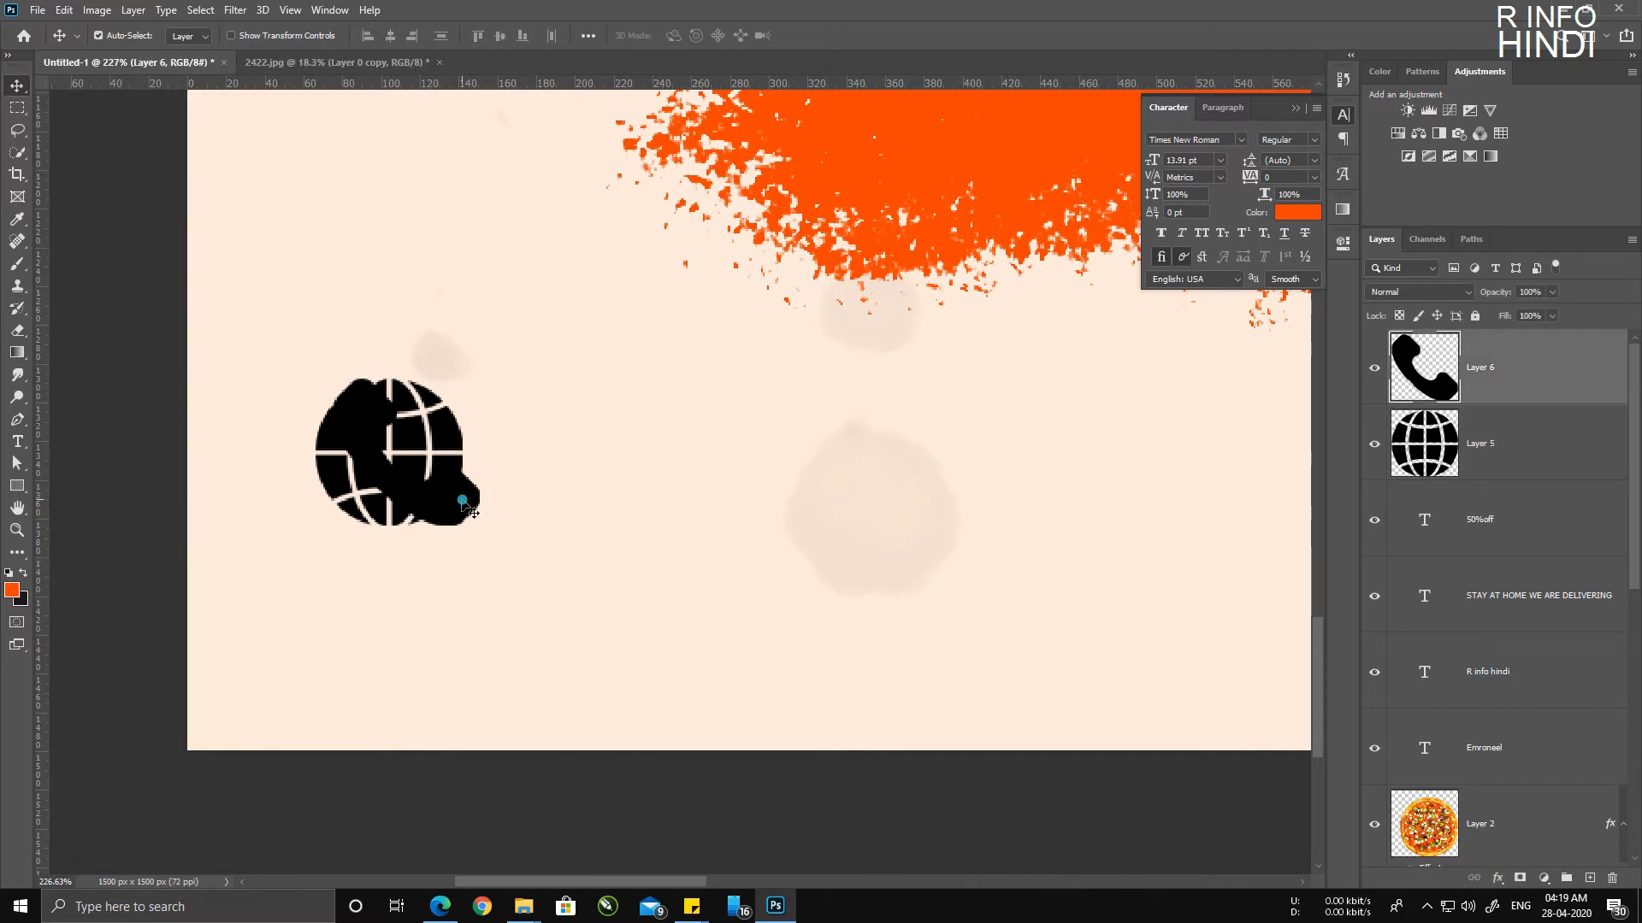
left_click_drag(462, 502, 484, 659)
scroll(567, 571, "down", 2)
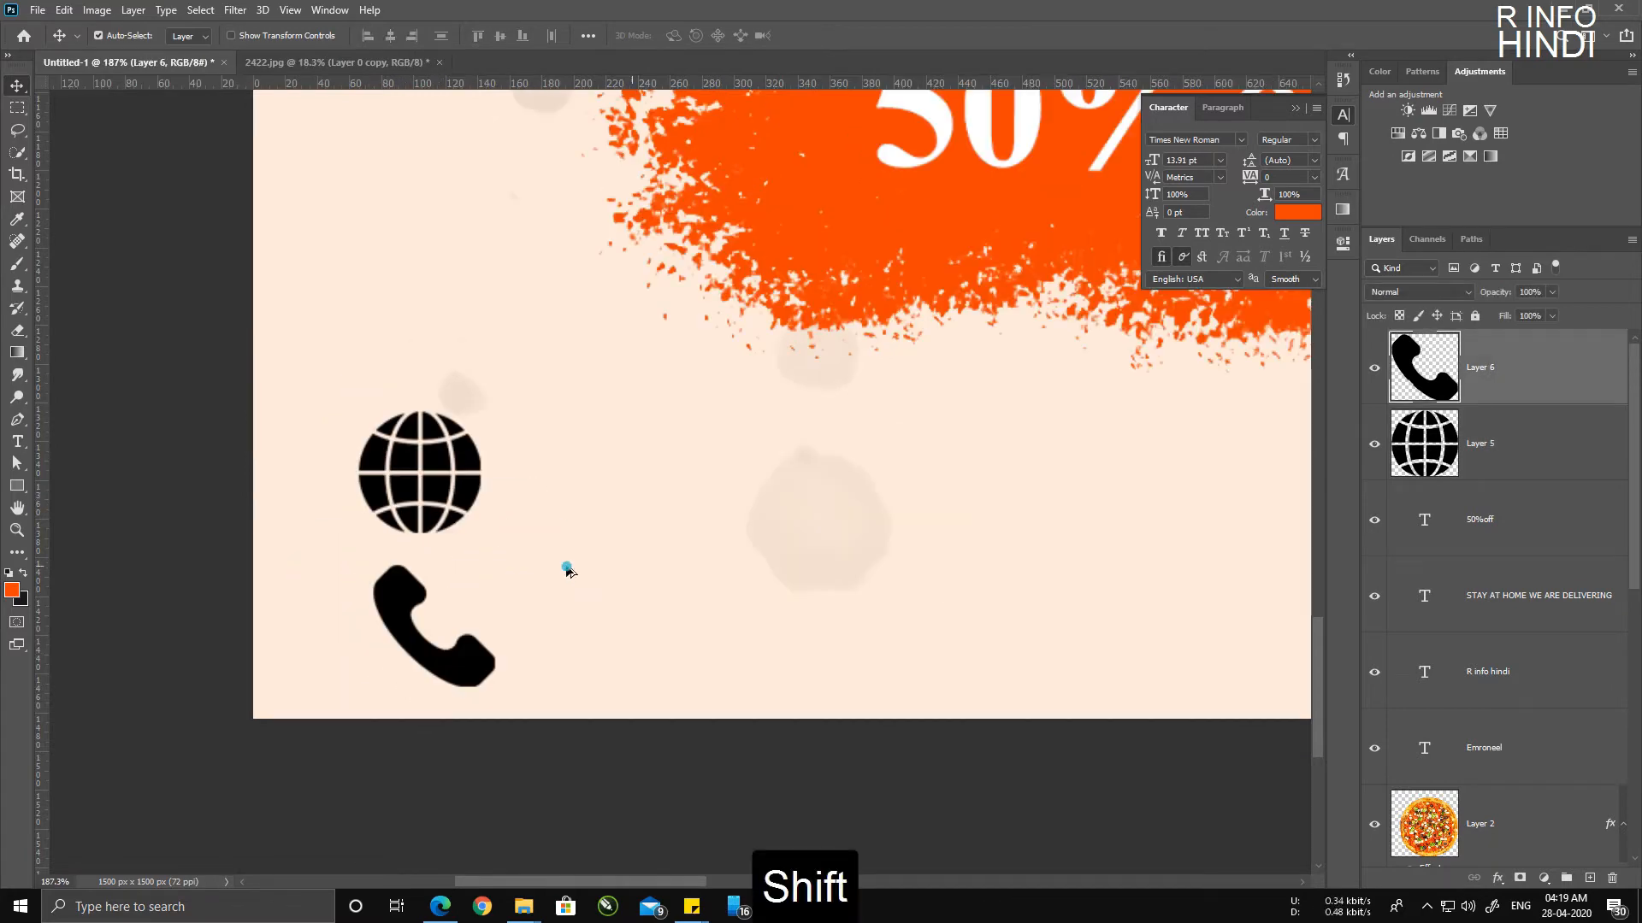
scroll(567, 570, "down", 5)
scroll(458, 718, "up", 2)
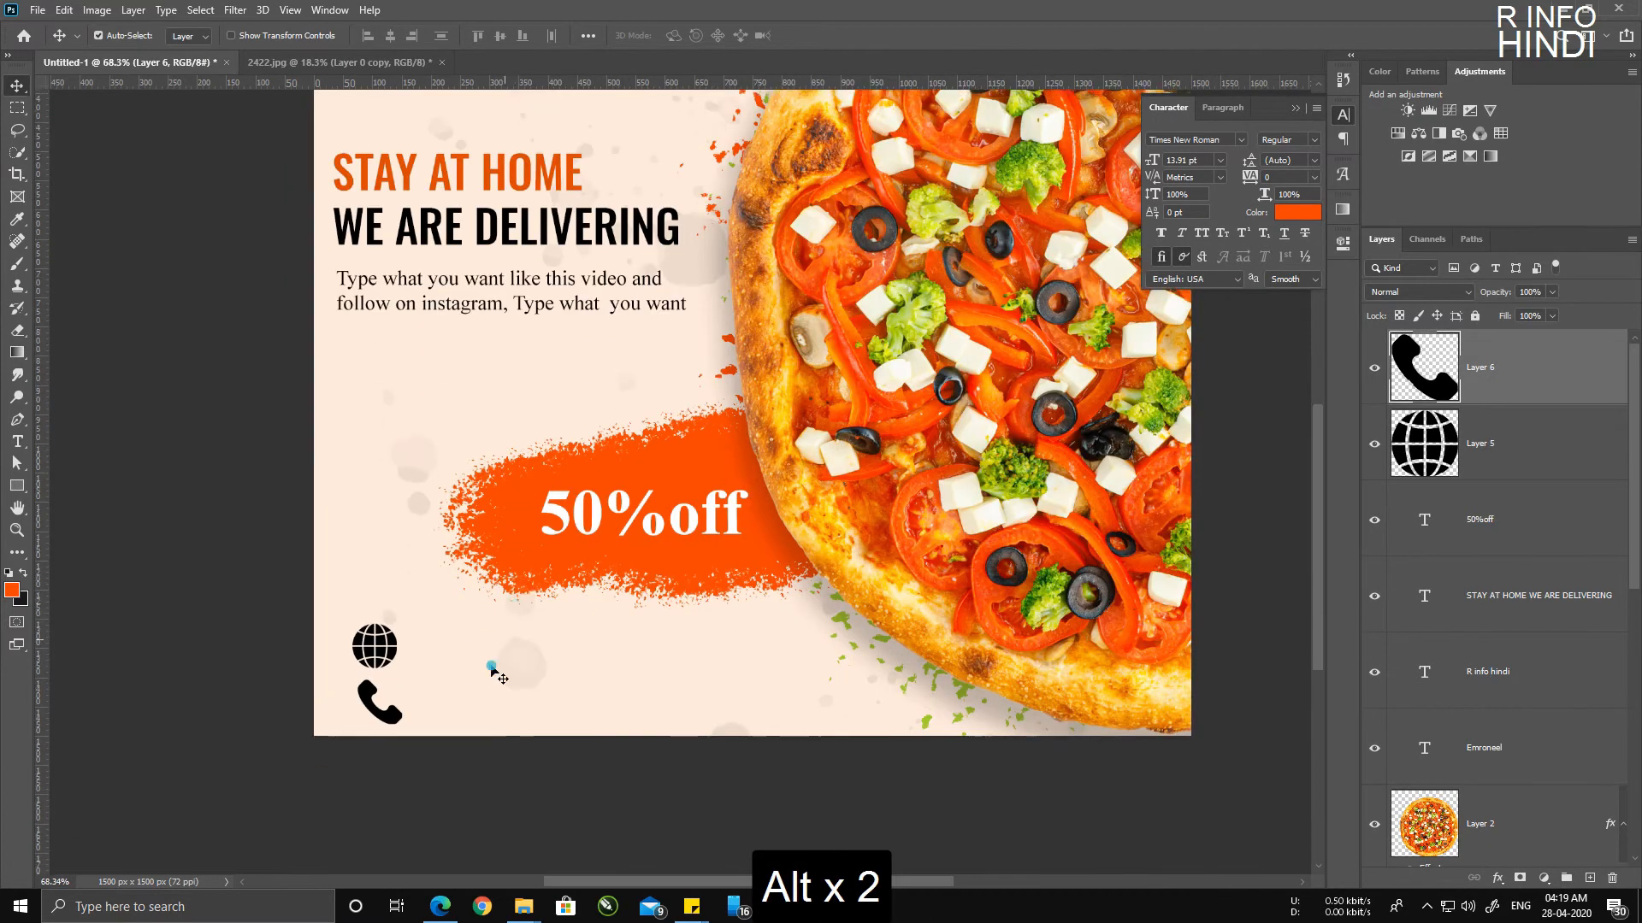
scroll(492, 668, "up", 6)
left_click_drag(466, 593, 444, 581)
Step: Scale the globe and phone icons together down to about half their size
left_click(515, 382, "shift")
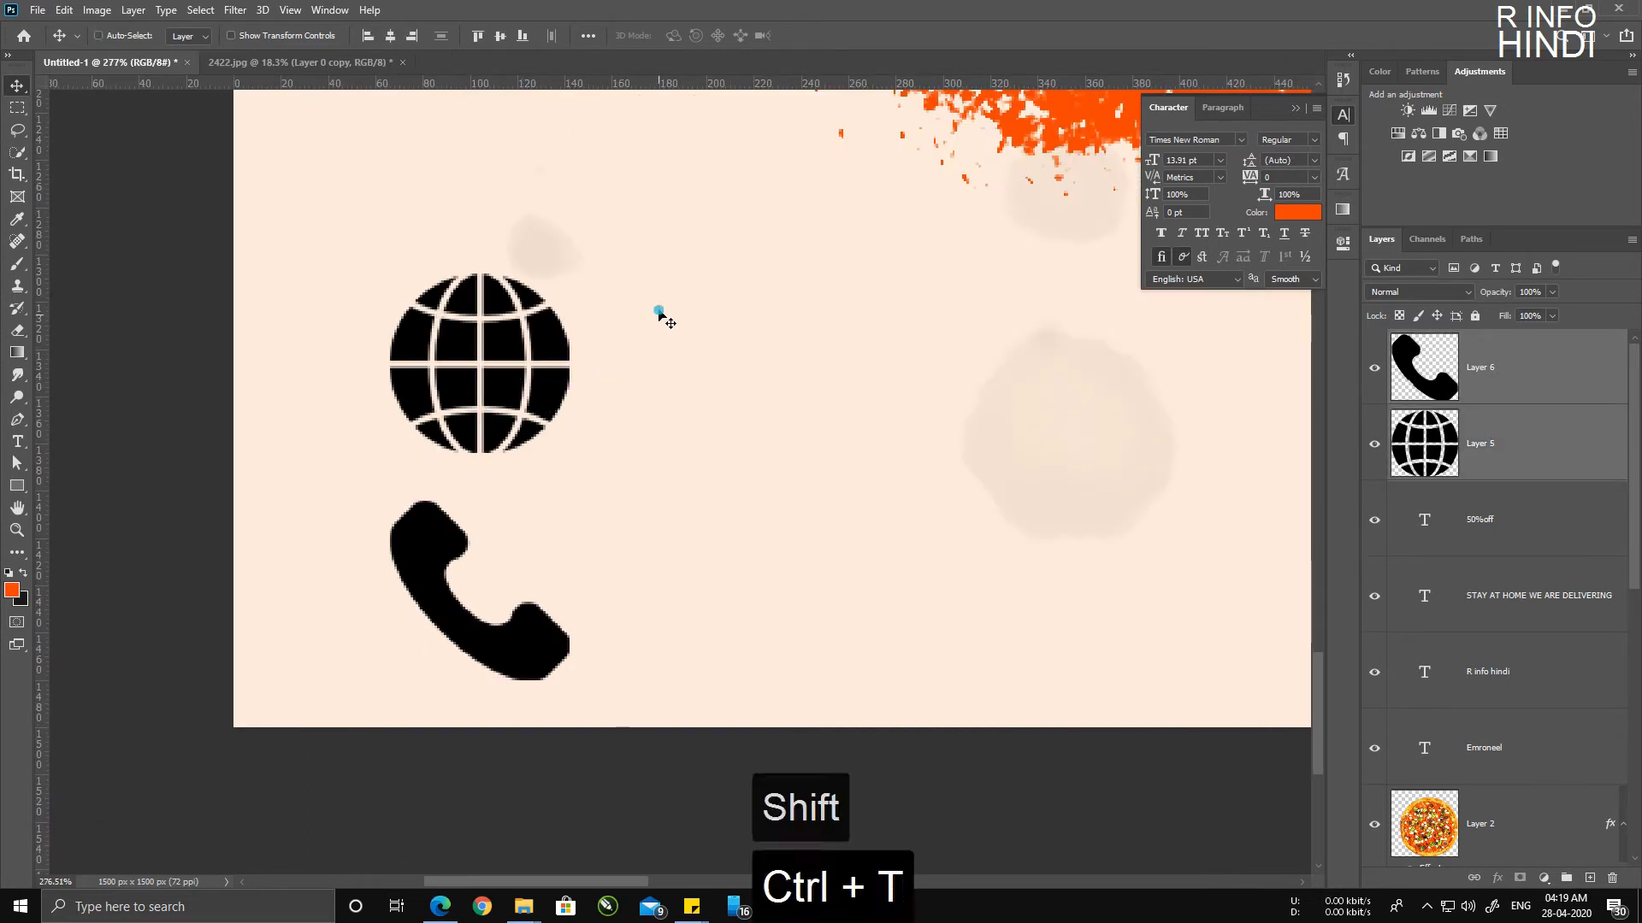
key("ctrl+t")
left_click_drag(576, 276, 501, 446)
key("Return")
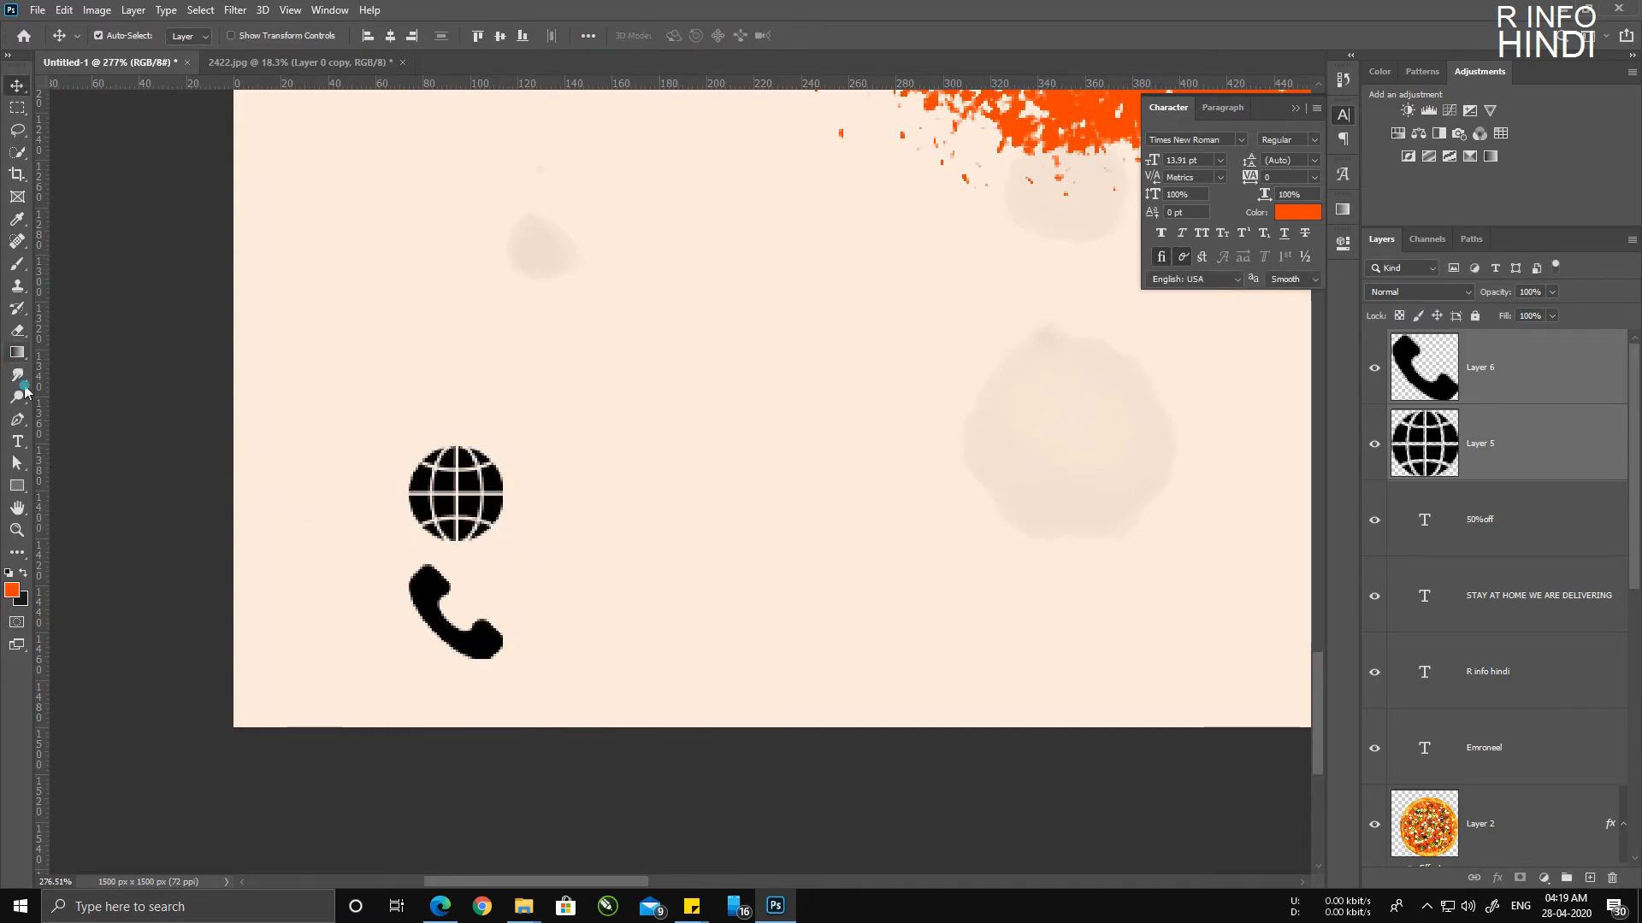
Step: Duplicate the two-line description text and place the copy beside the globe and phone icons
scroll(557, 450, "down", 8)
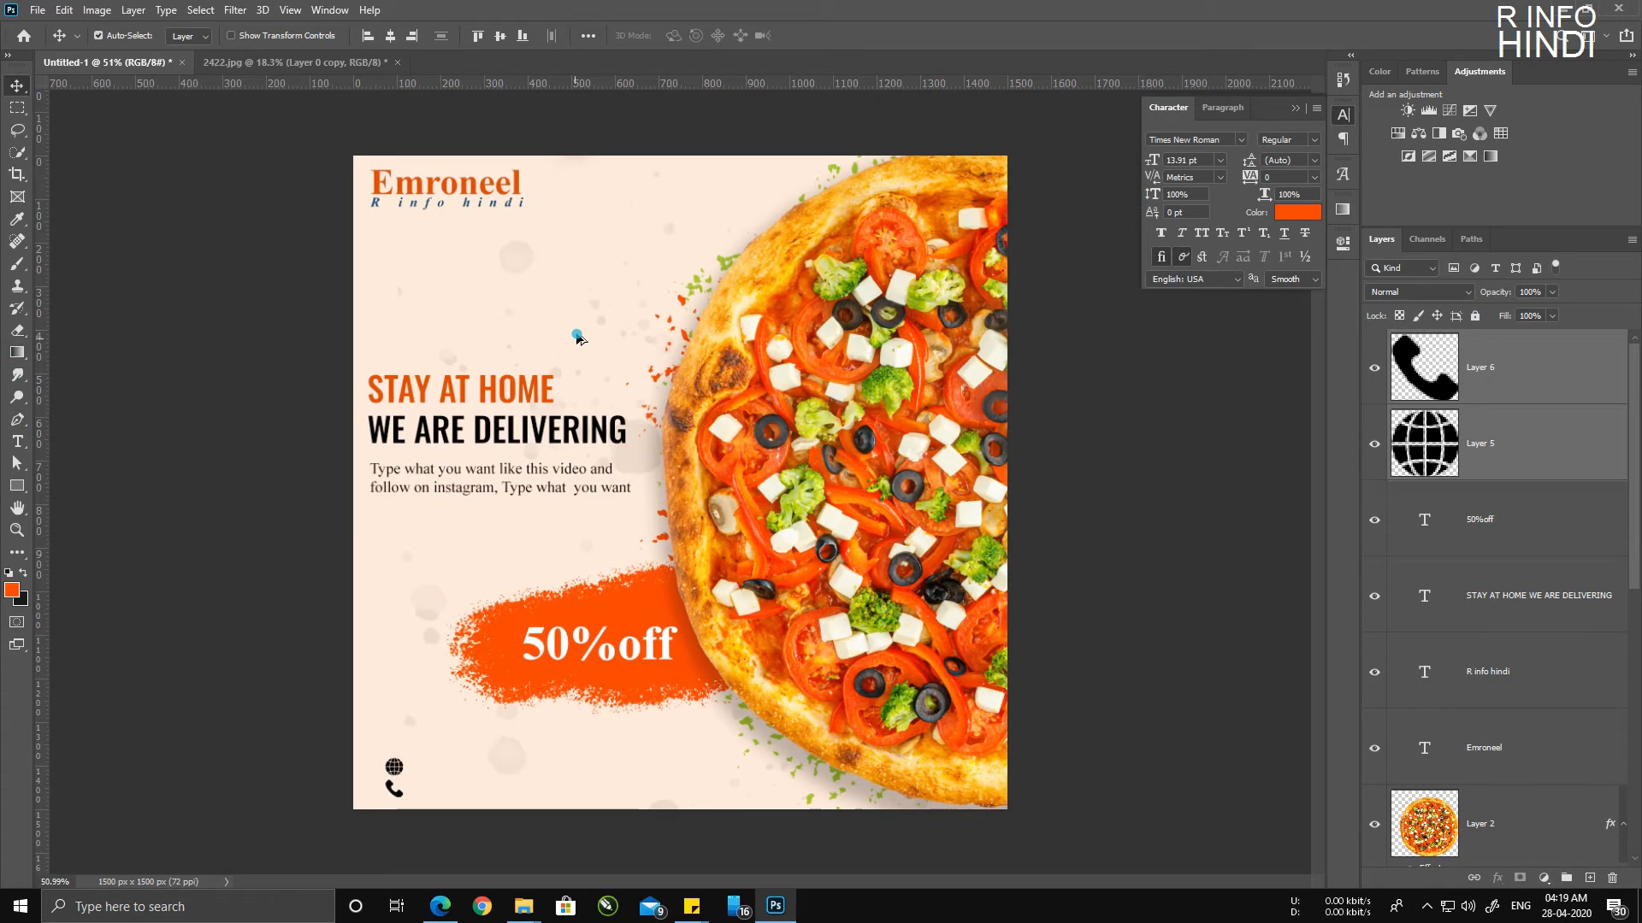
left_click_drag(457, 489, 500, 799)
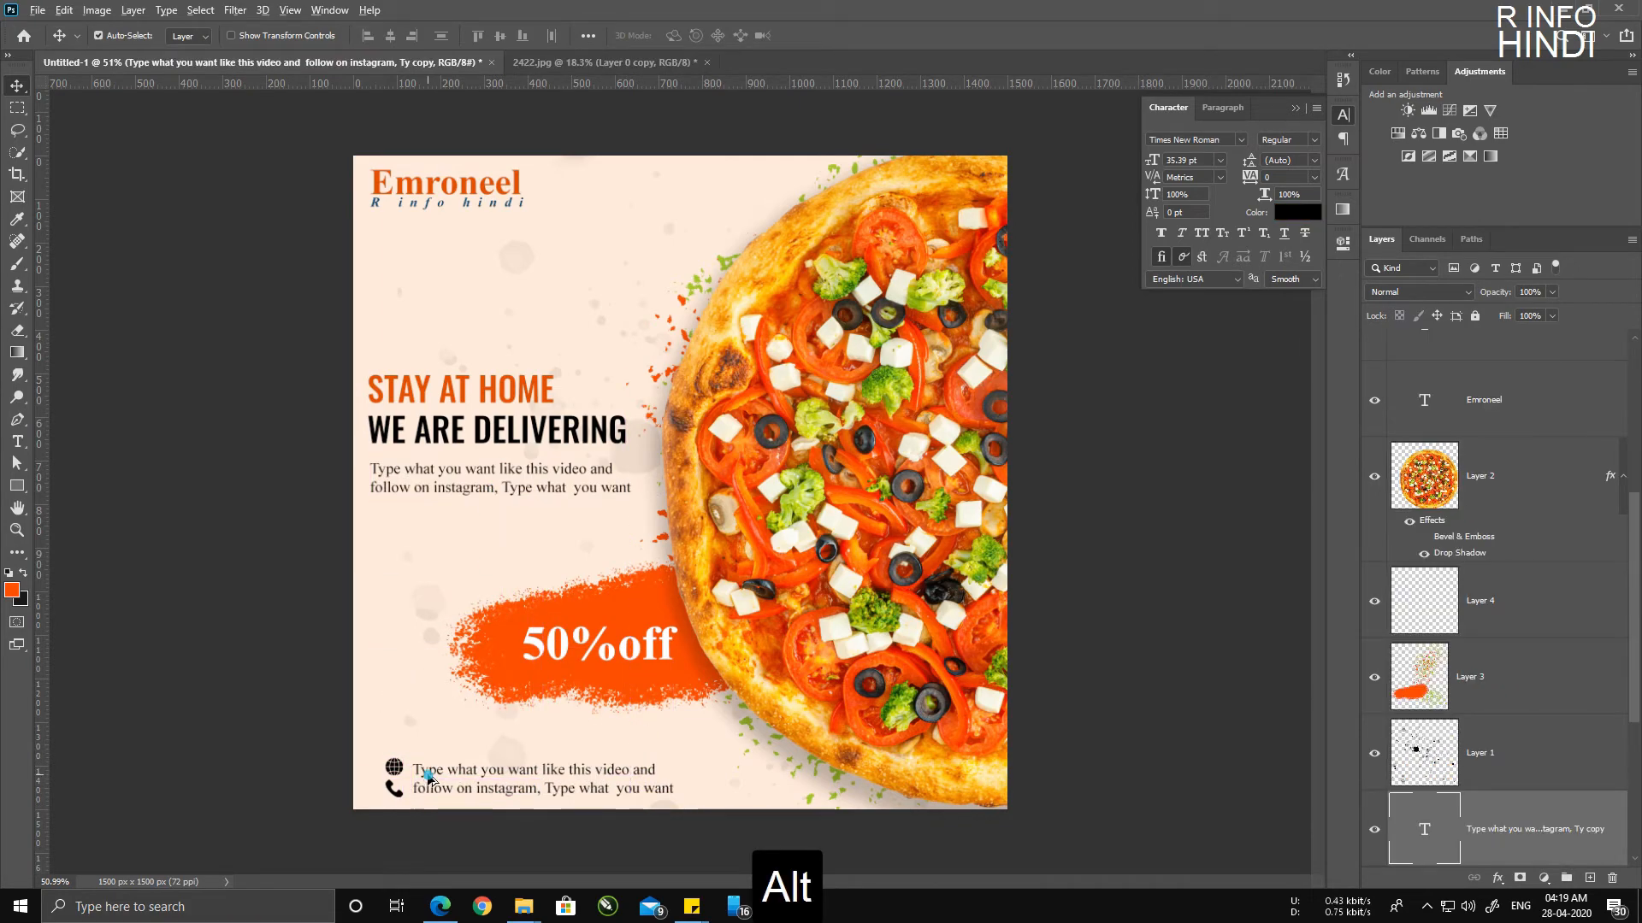
scroll(500, 799, "up", 5)
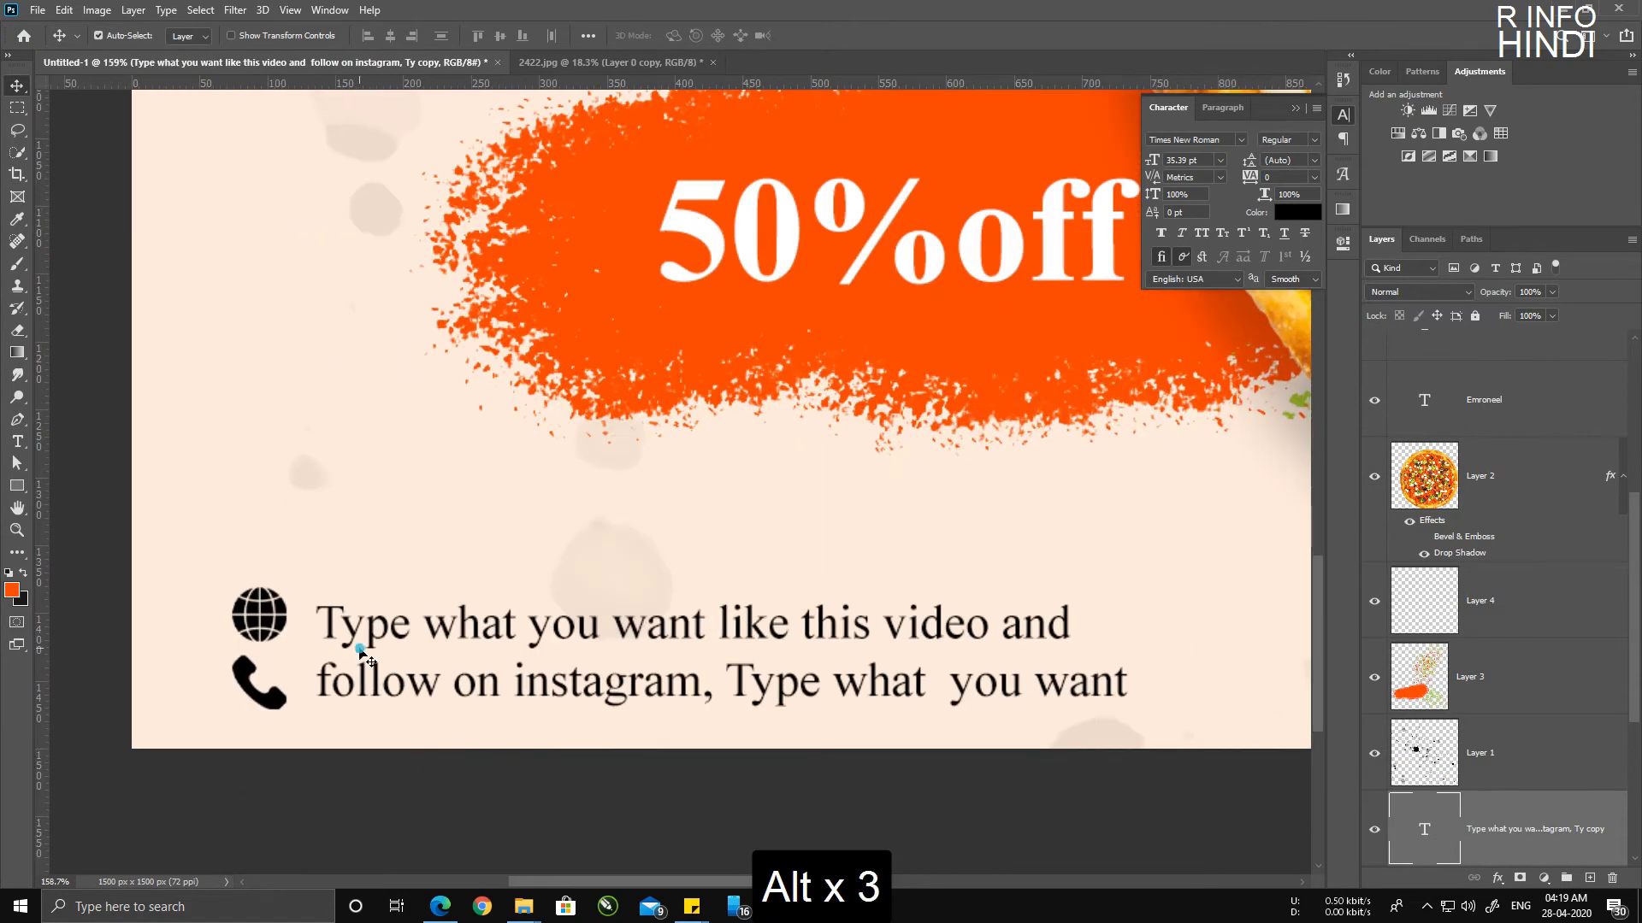
Step: Replace the copied description with a placeholder phone number, using the +91 prefix and capital X for the masked digits
double_click(363, 639)
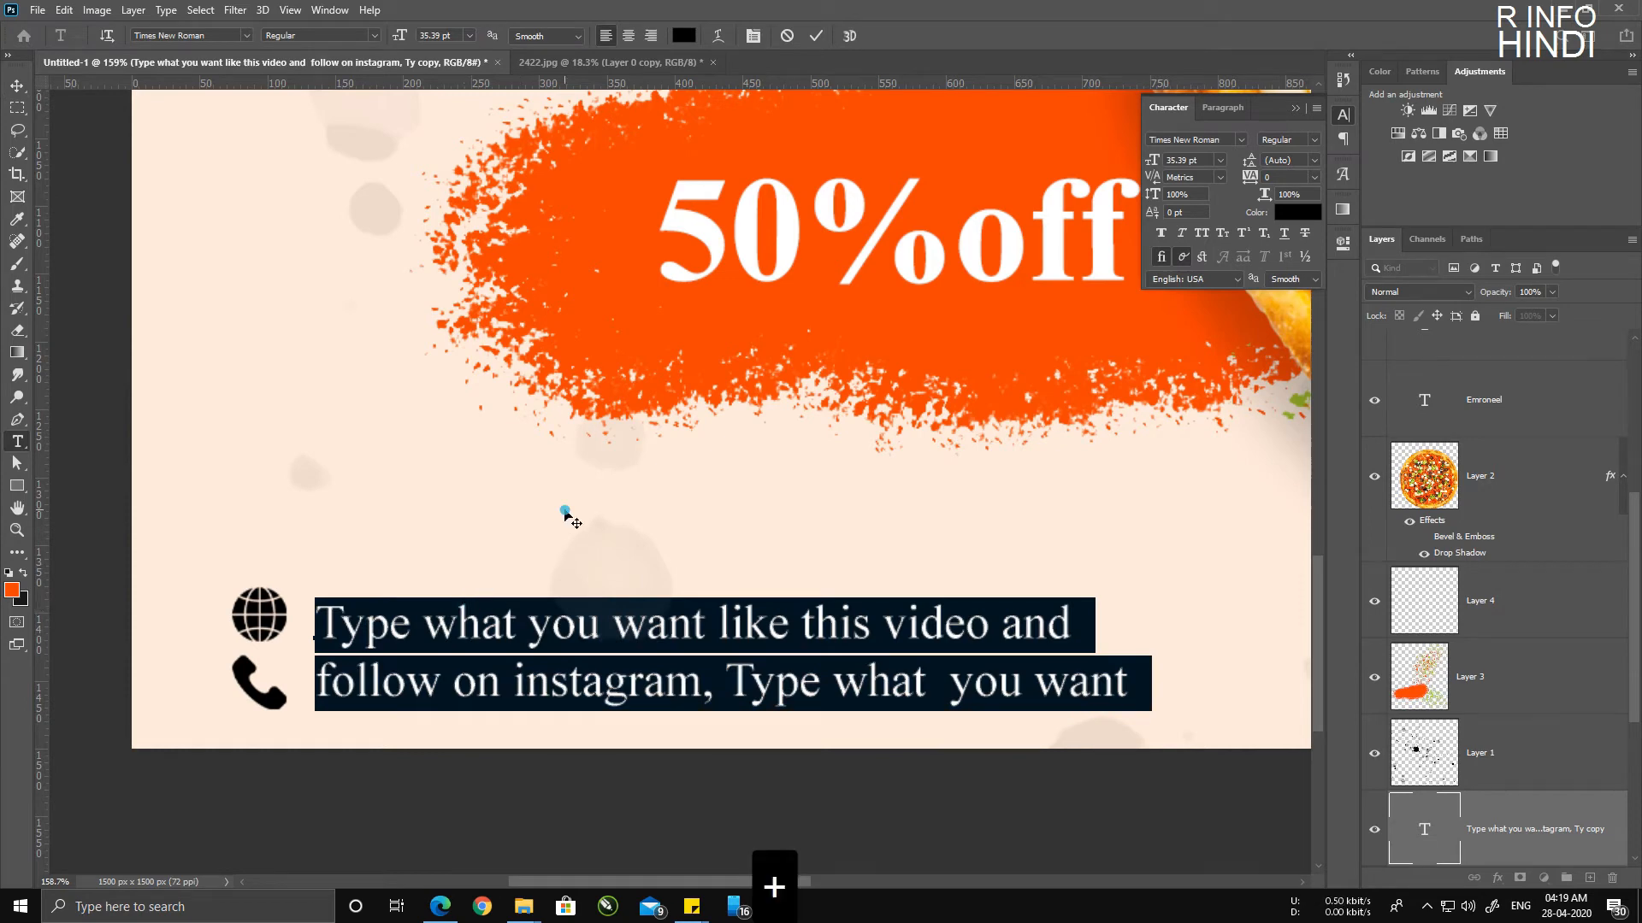
type("+91 ")
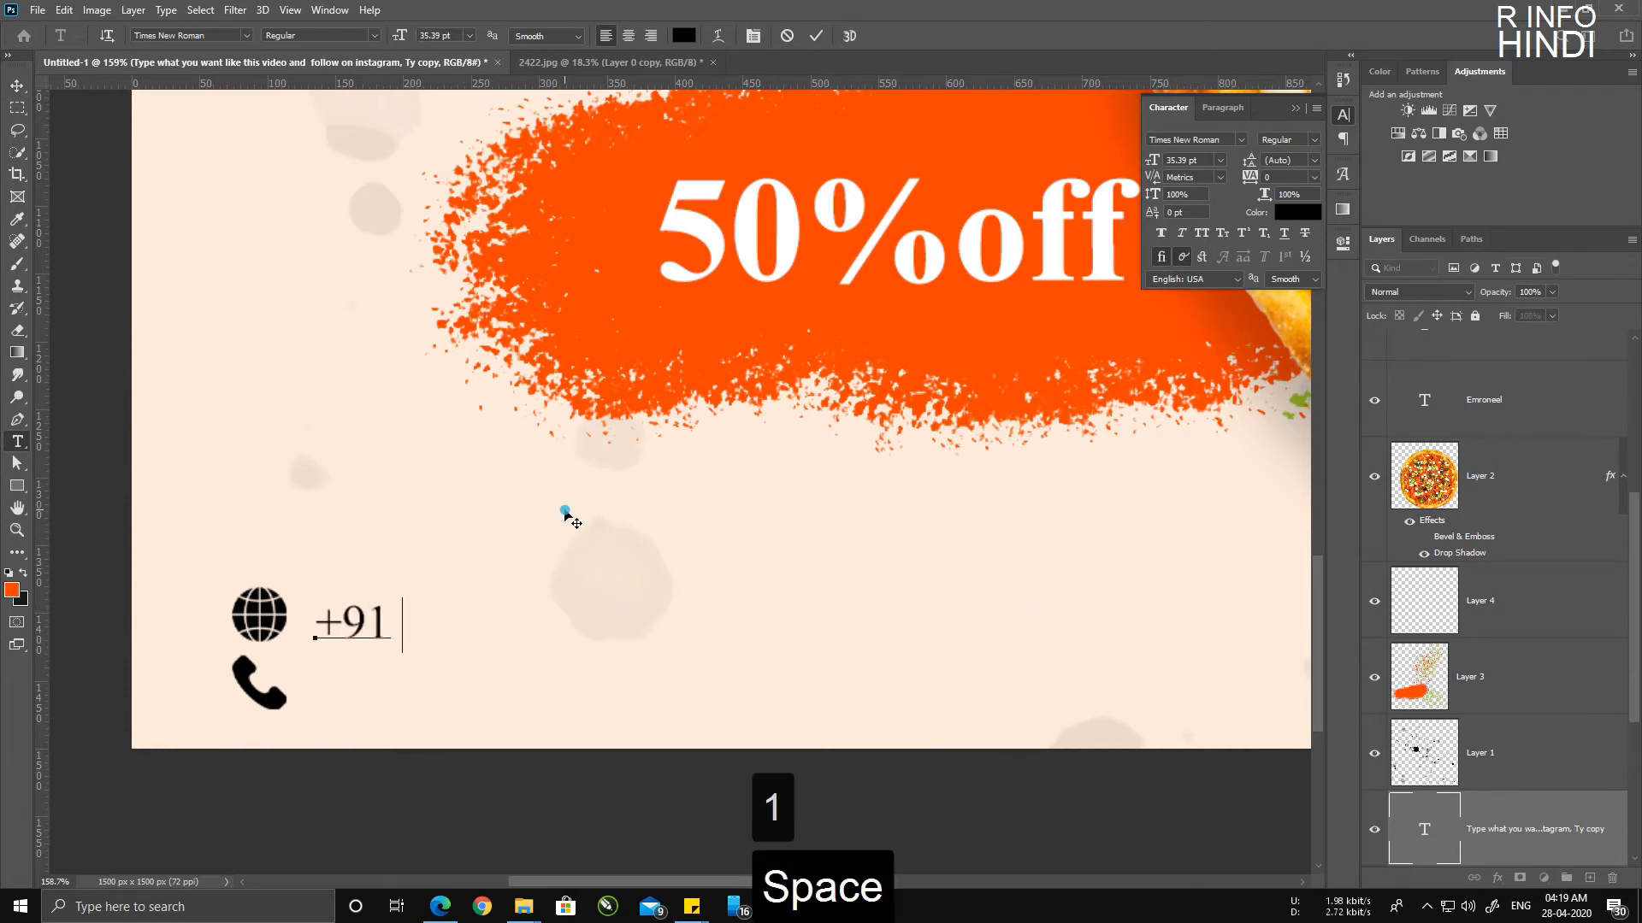
type("999")
key("BackSpace")
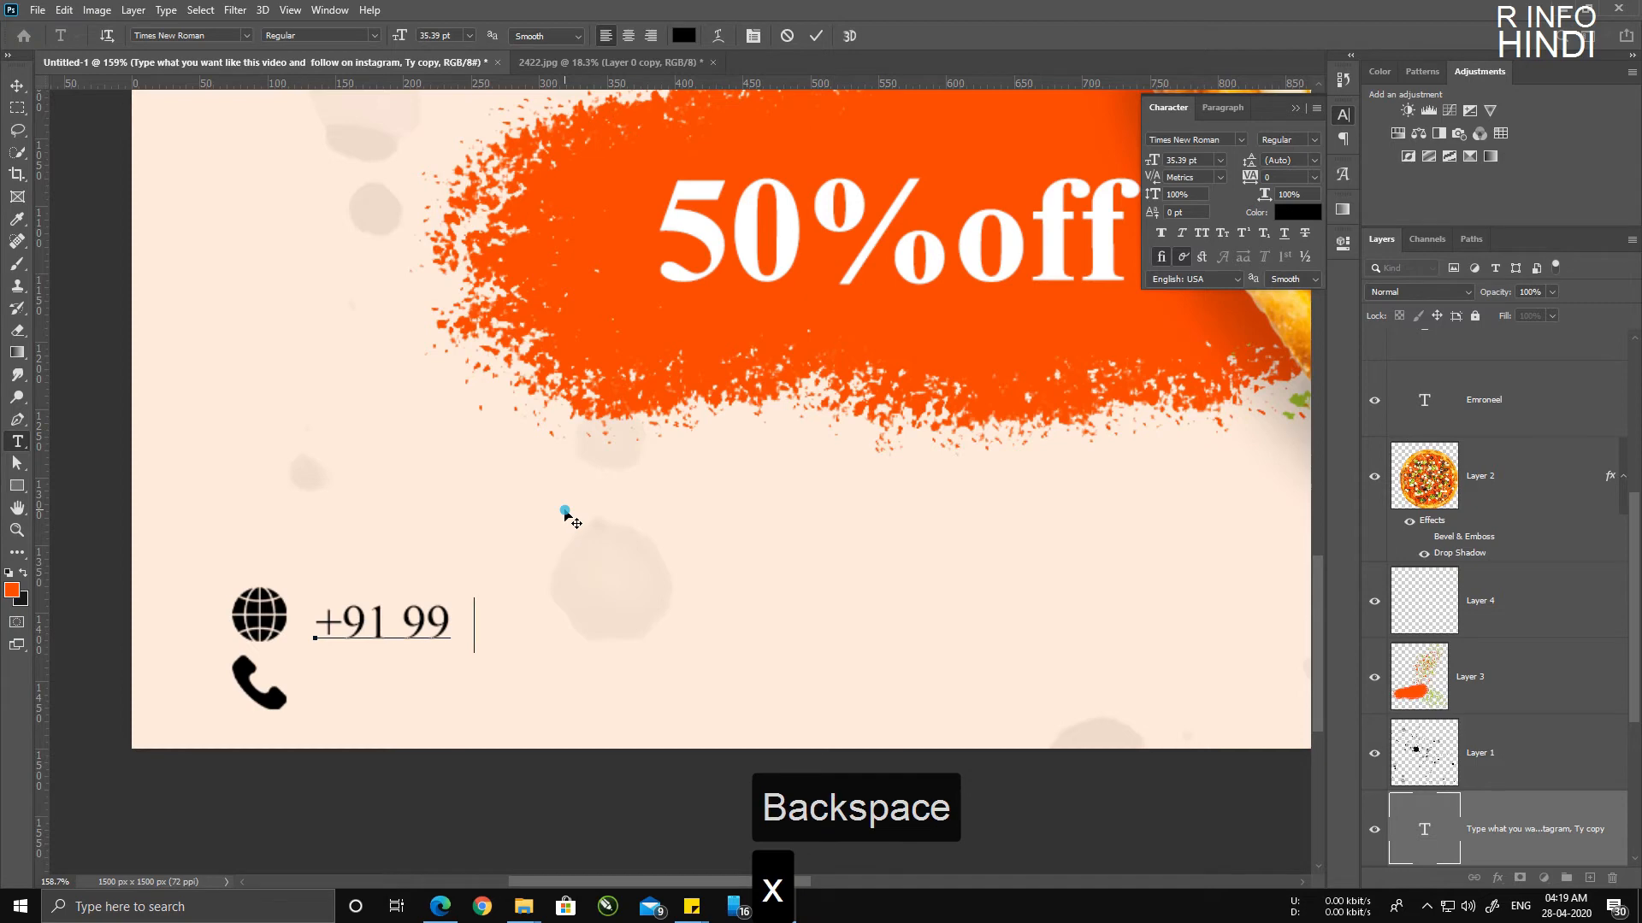
type("xxxx")
key("BackSpace")
key("BackSpace")
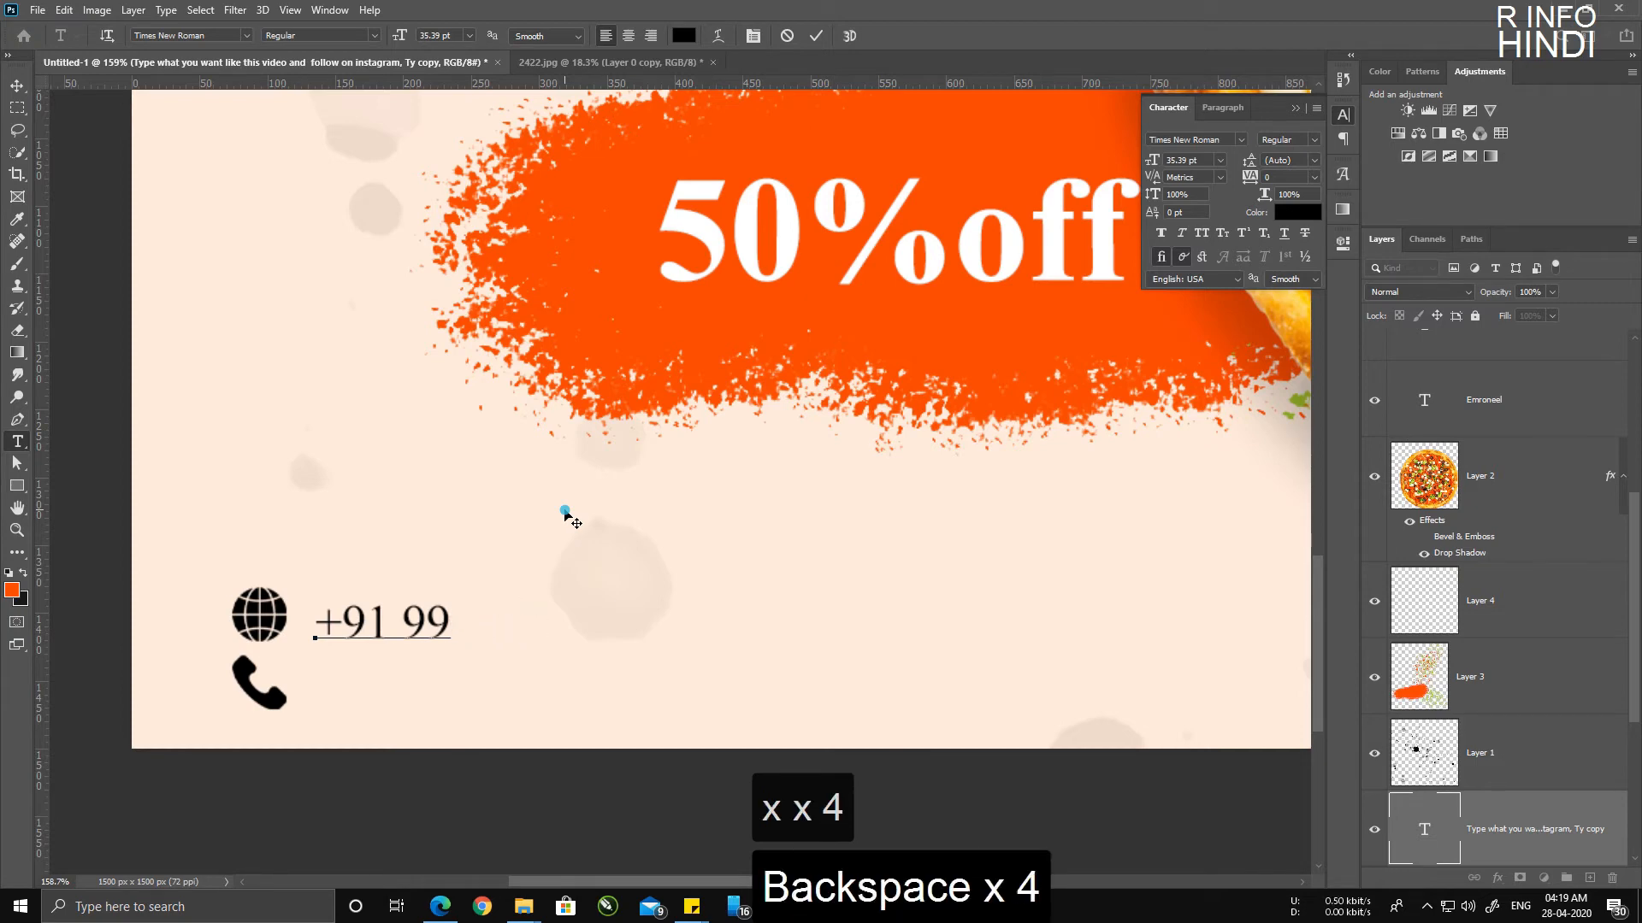
key("Caps_Lock")
type("XXXXXXX")
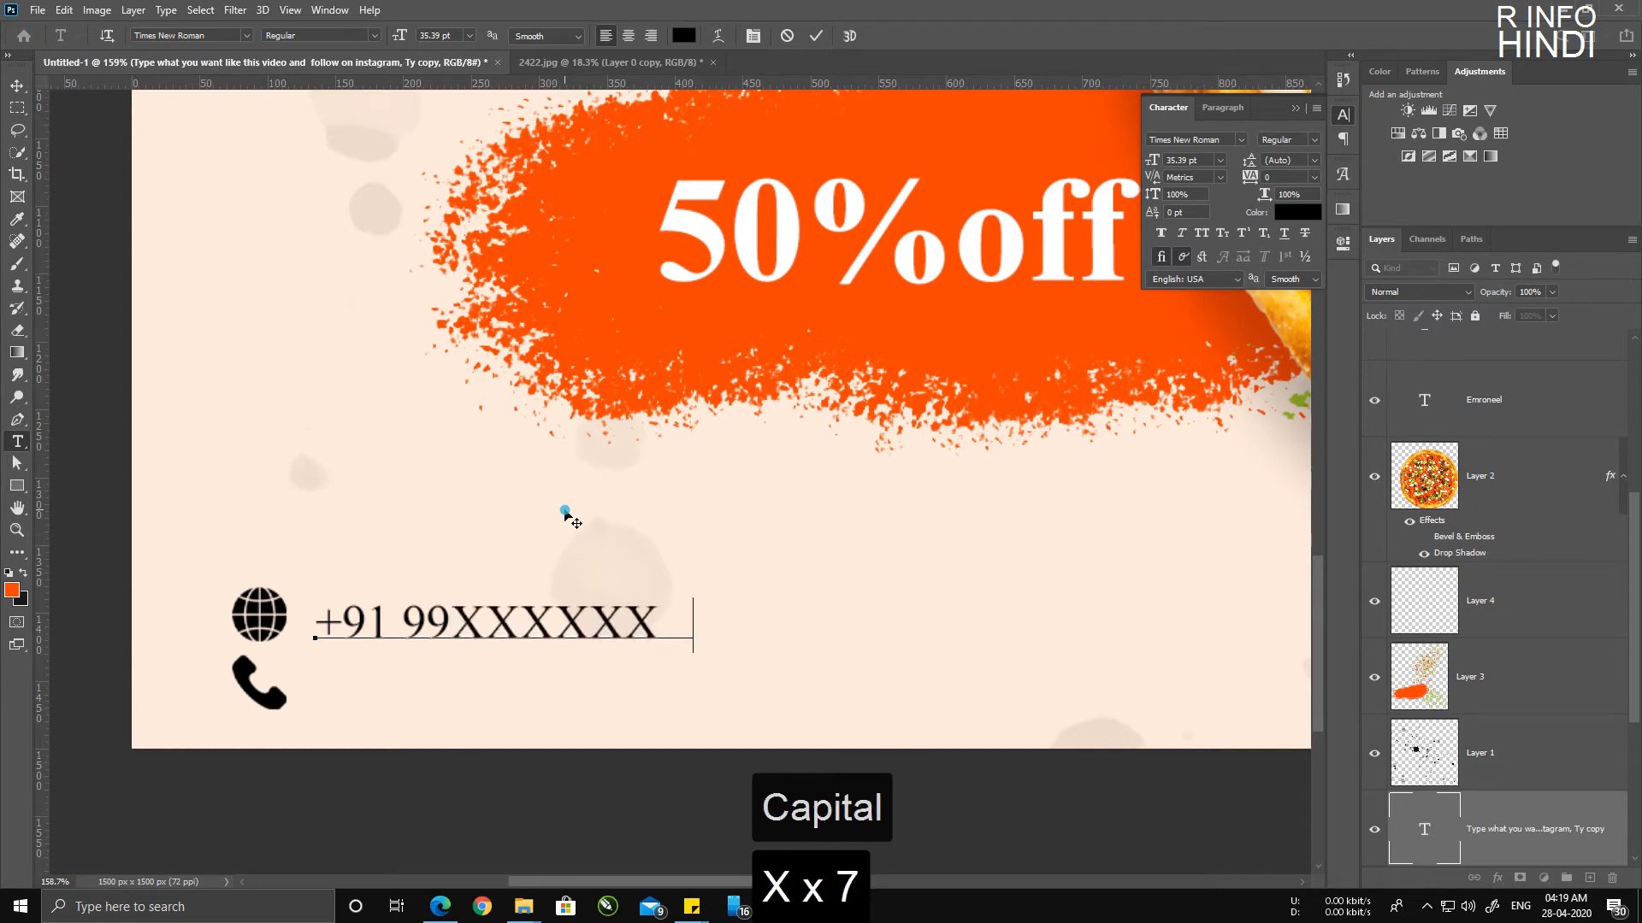
left_click(17, 85)
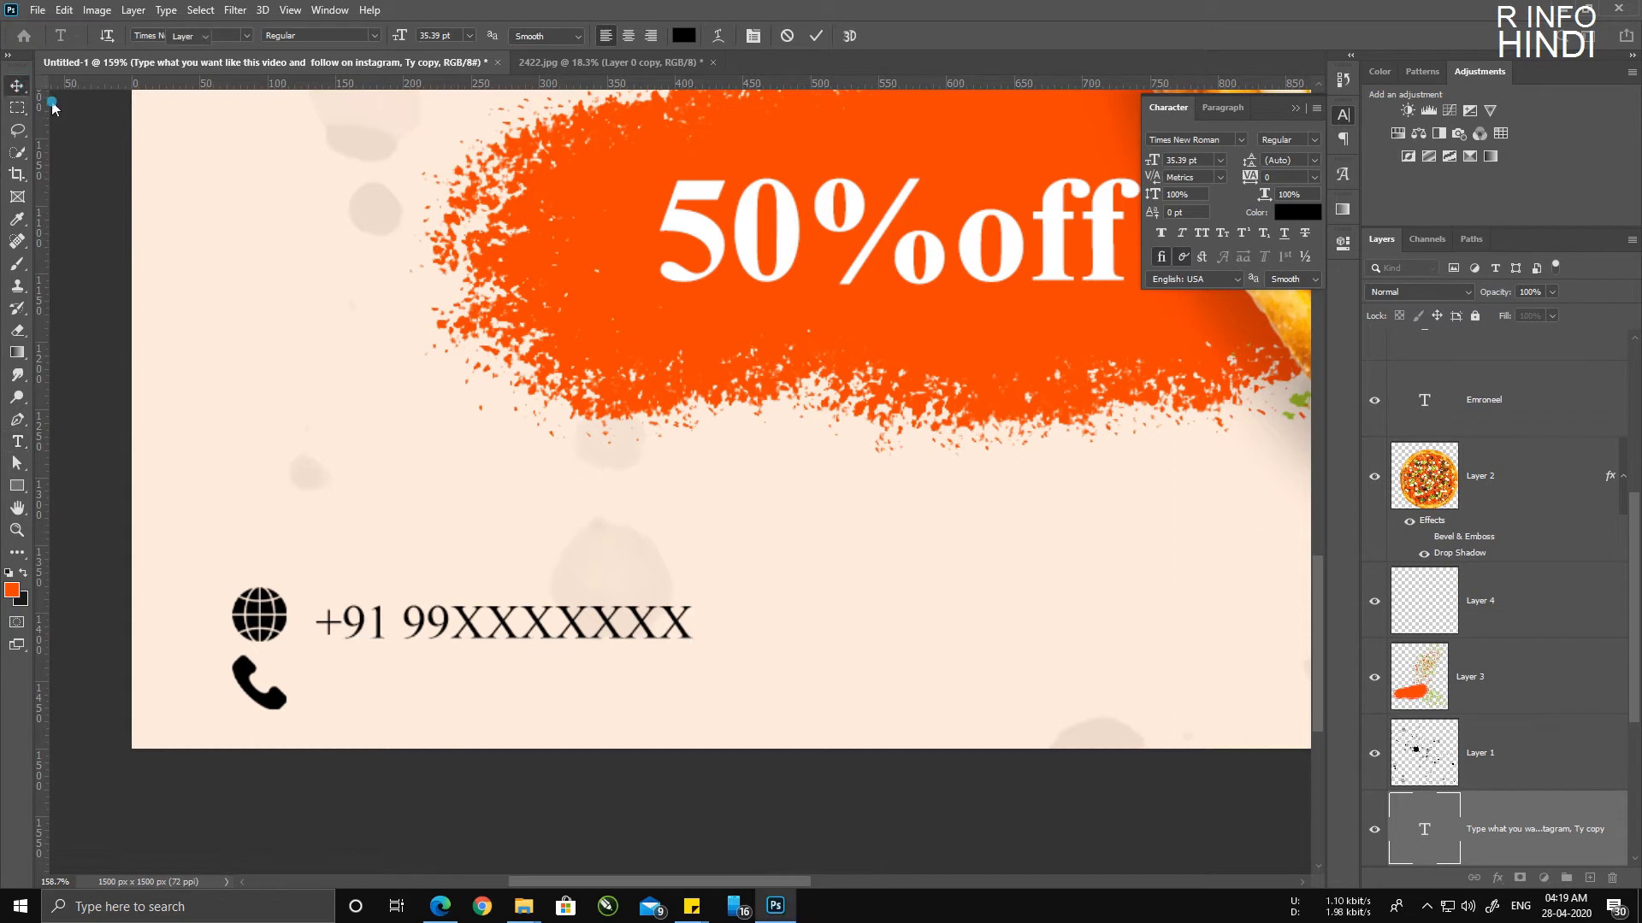
Step: Duplicate the placeholder phone number so one text line sits beside the globe and another beside the phone icon
left_click_drag(475, 628, 467, 689)
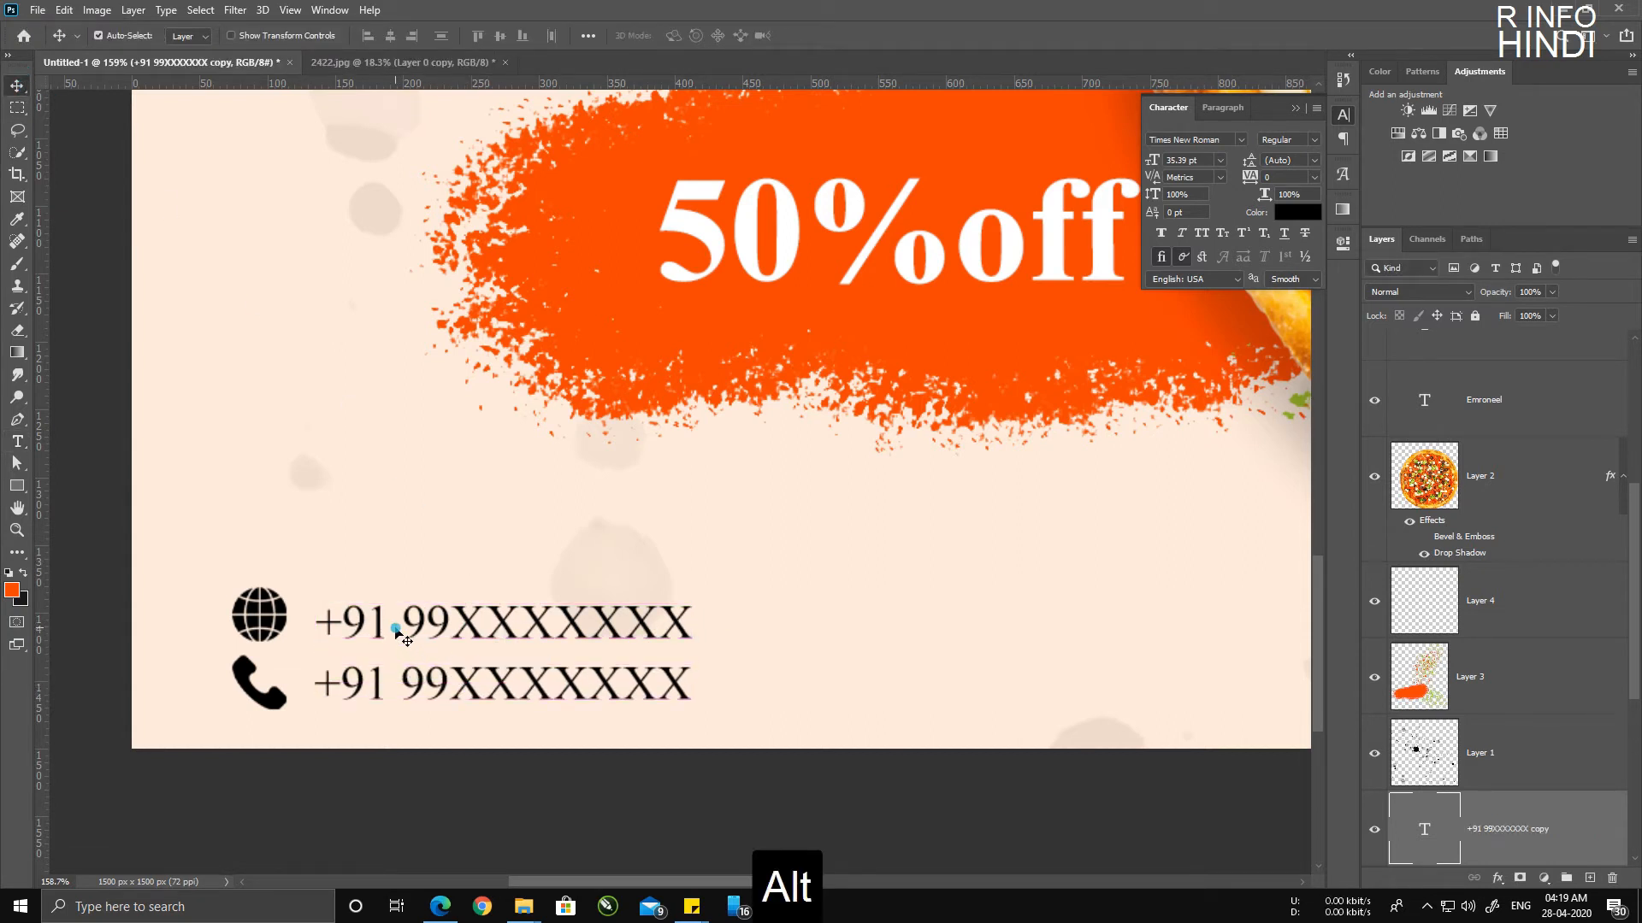
key("ctrl+z")
mouse_move(423, 625)
left_mouse_down()
mouse_move(423, 694)
mouse_move(411, 627)
mouse_move(429, 626)
left_mouse_up()
double_click(429, 627)
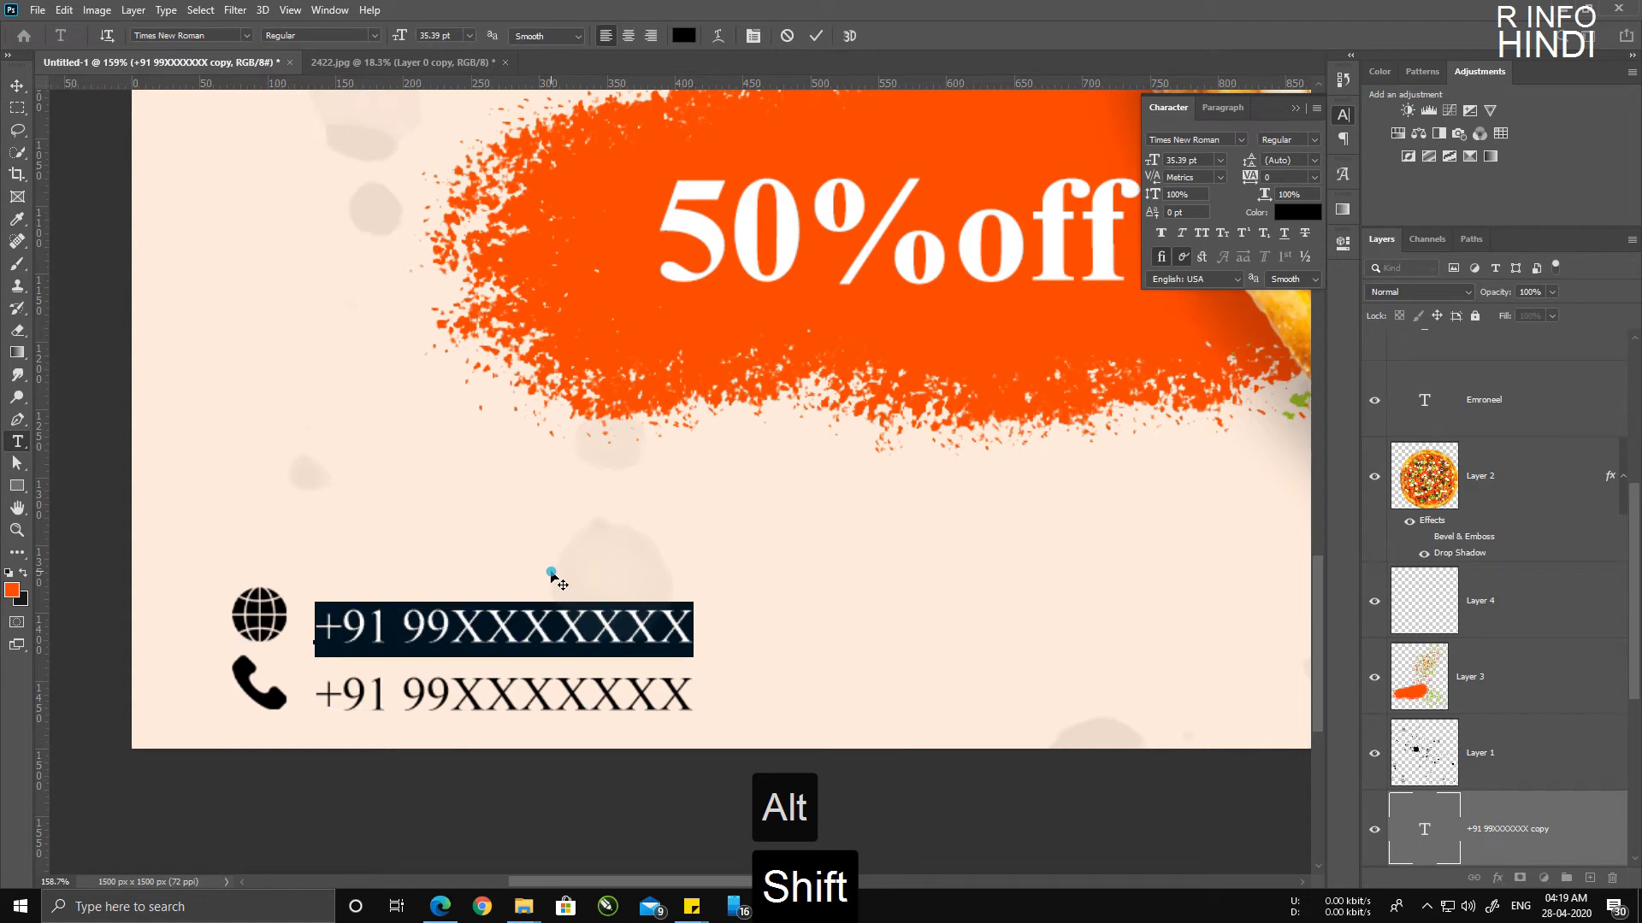
type("WWW")
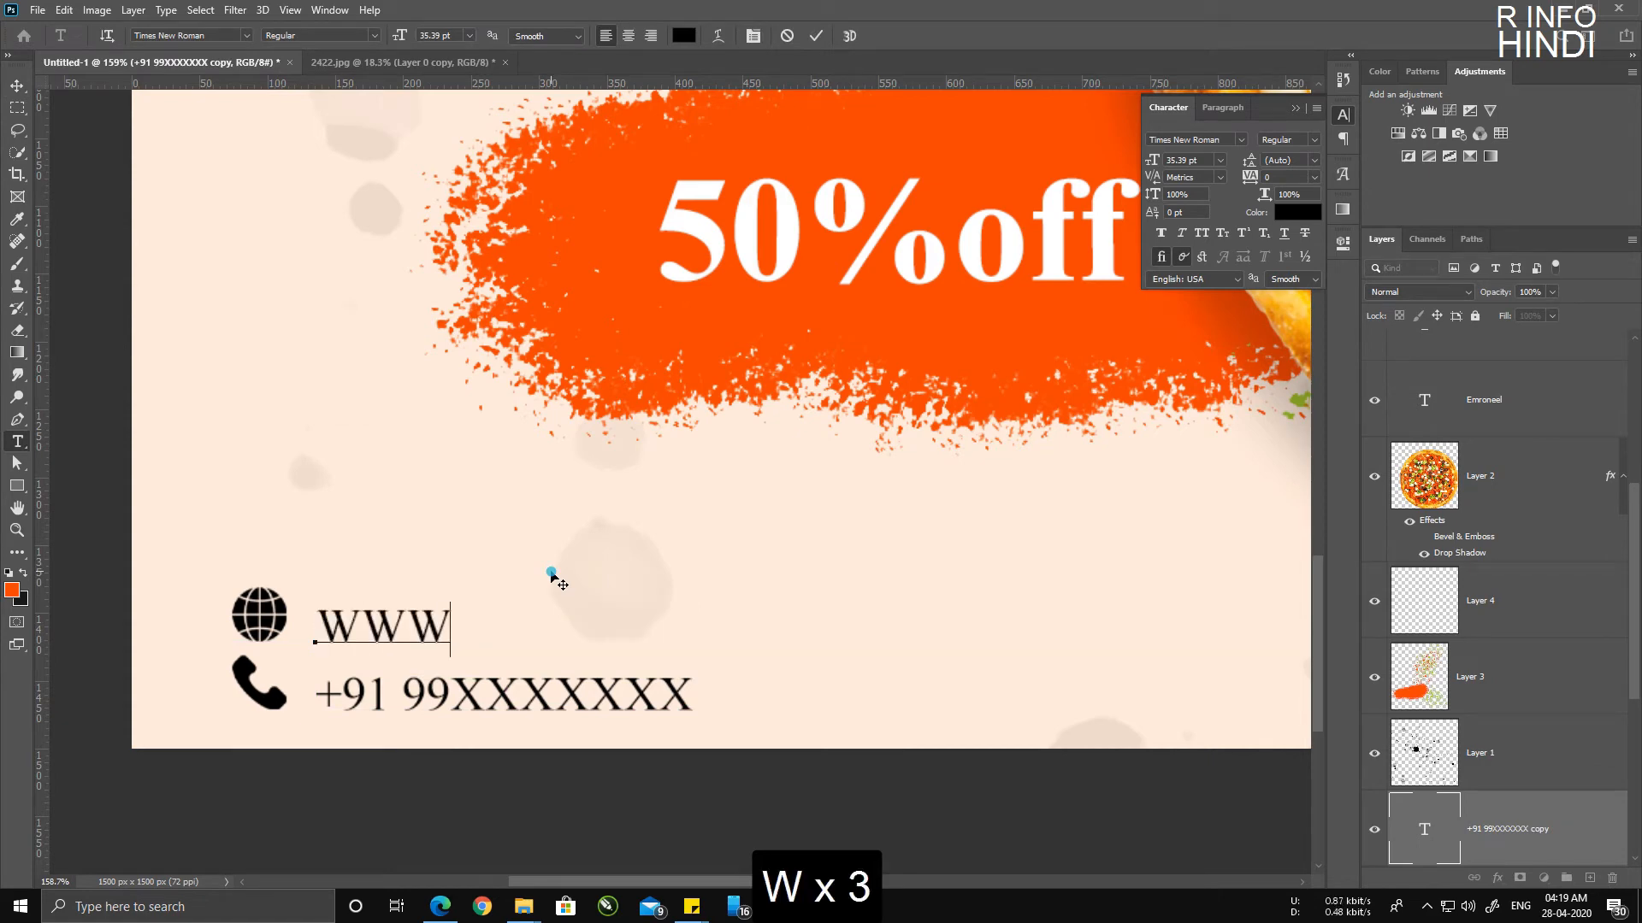
type(".EMRONEEL")
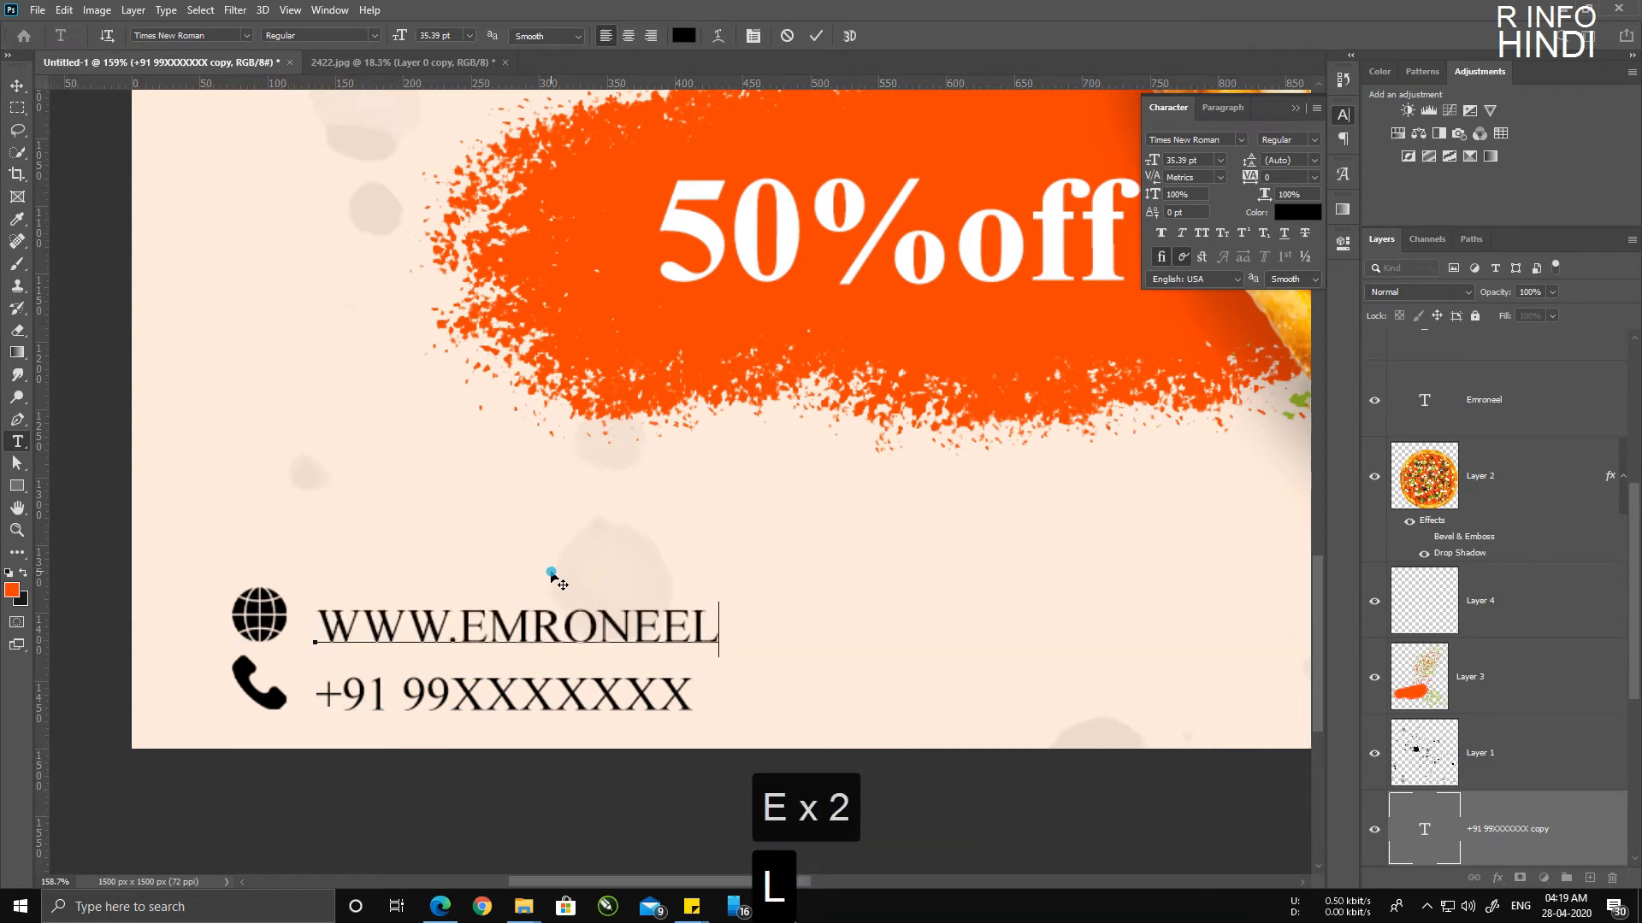
type(".COM")
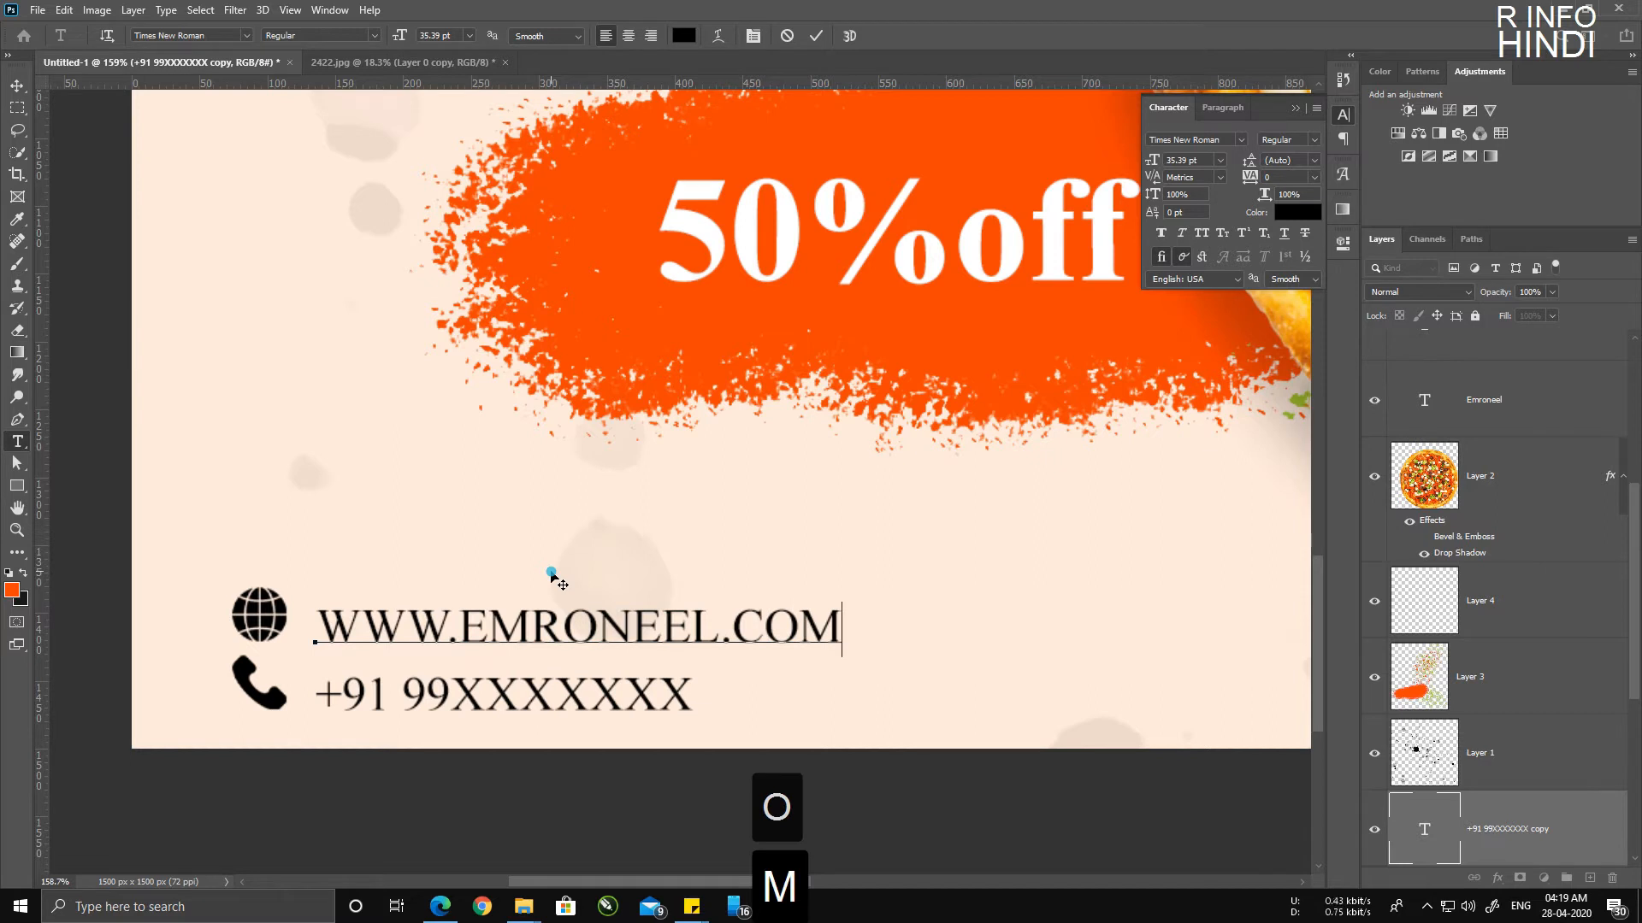
left_click(17, 85)
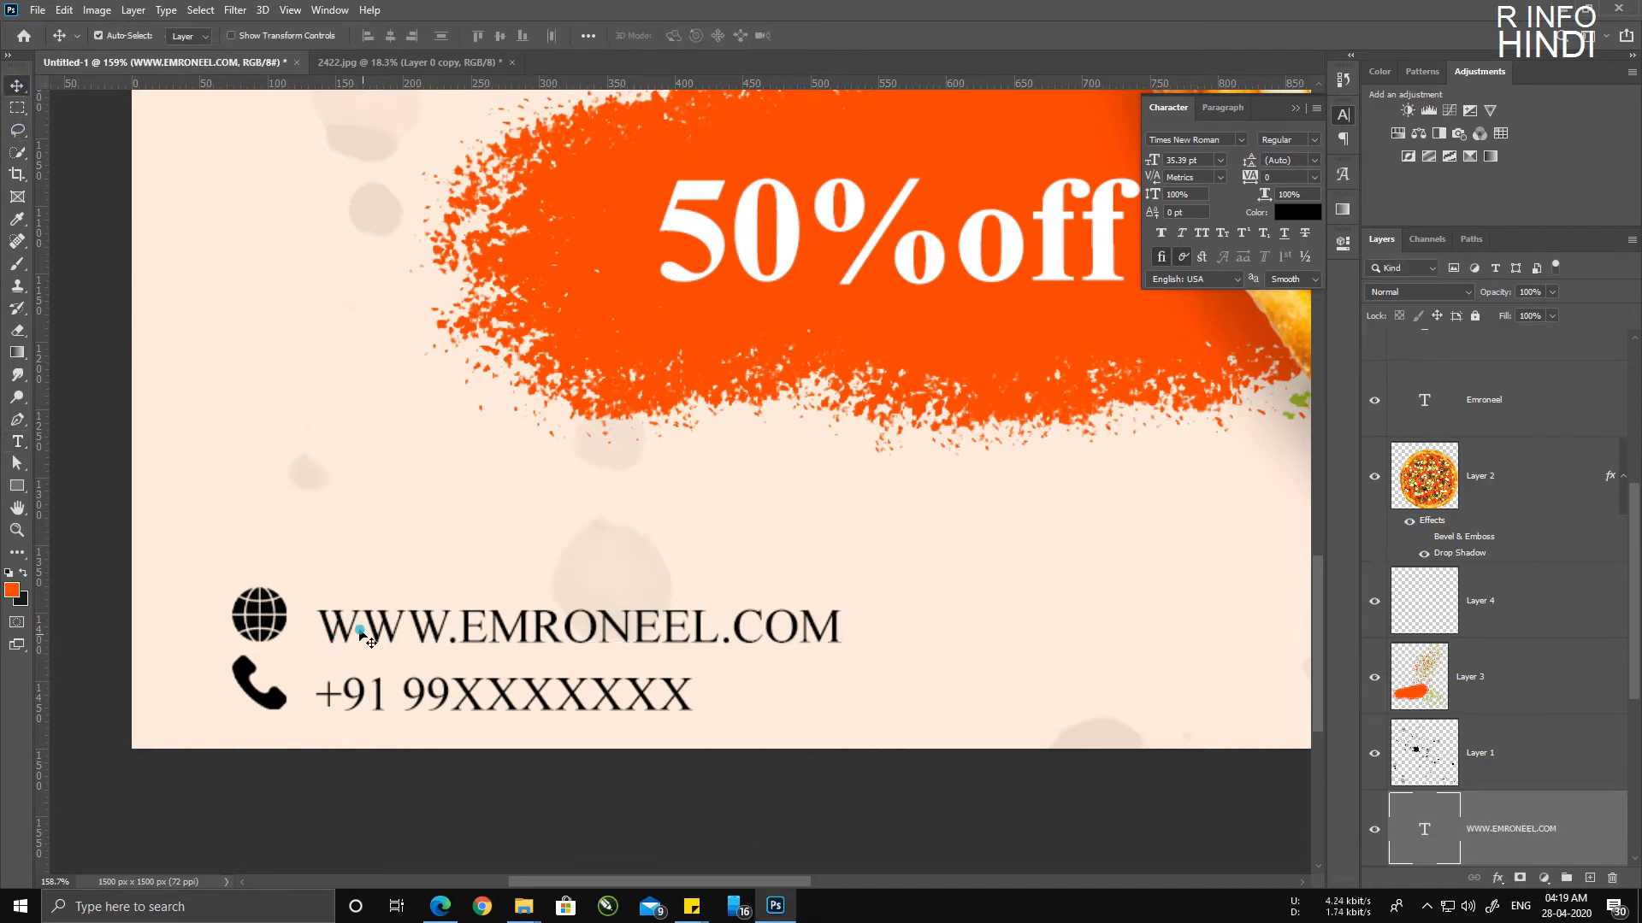
Step: Move both contact text layers between the phone and globe icon layers, placing the phone number layer above the website layer
scroll(1461, 706, "up", 4)
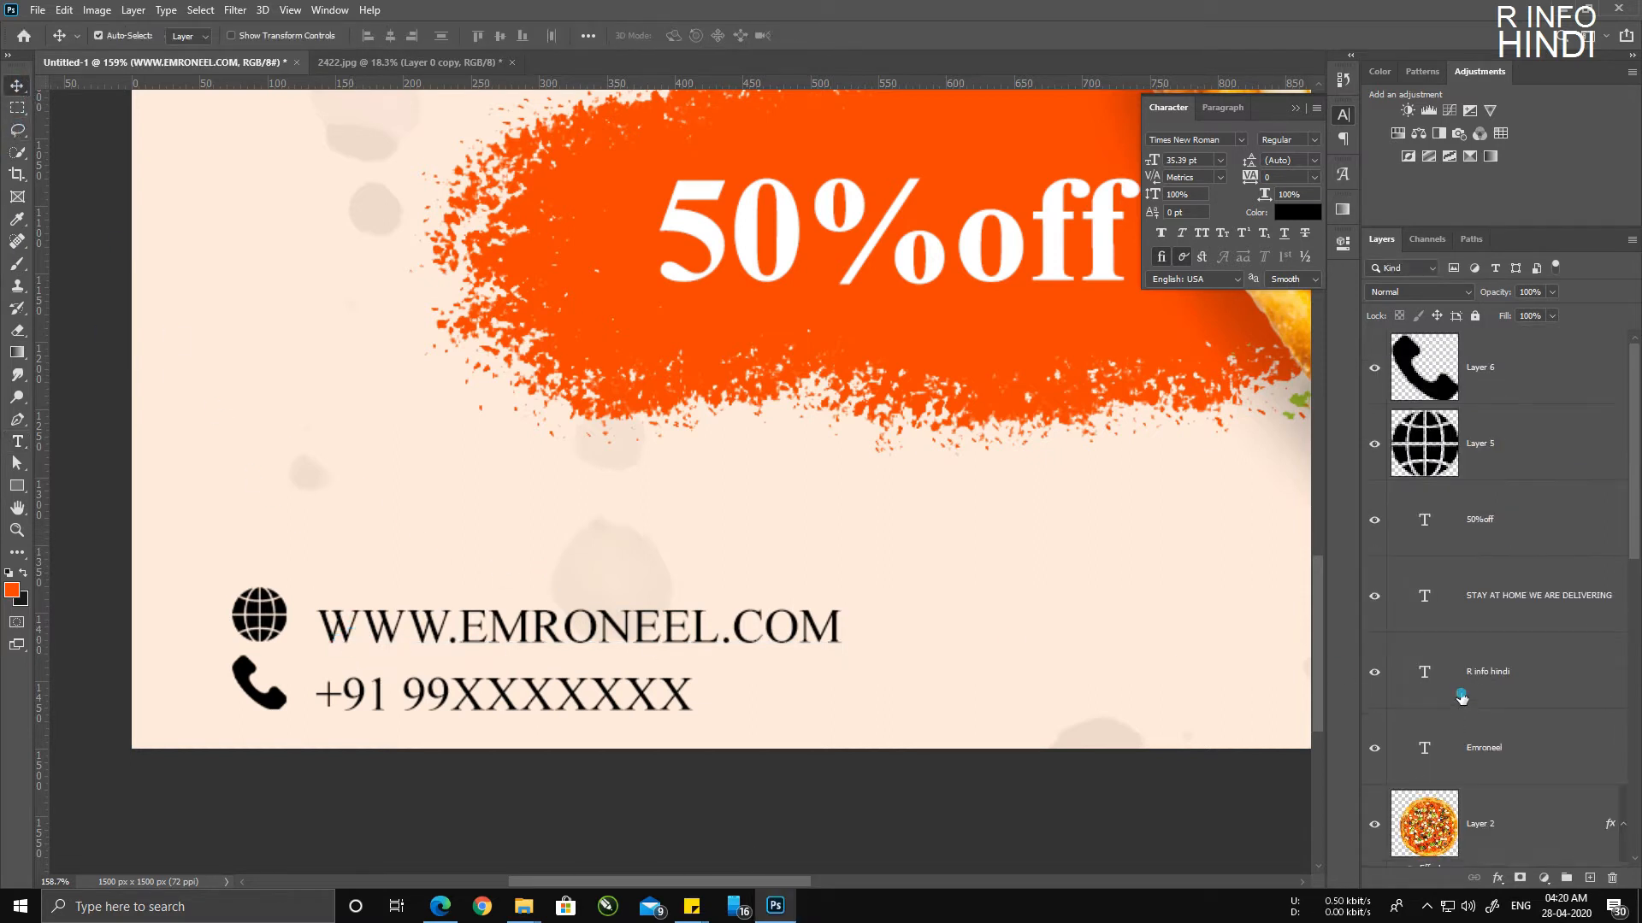
scroll(1471, 701, "down", 8)
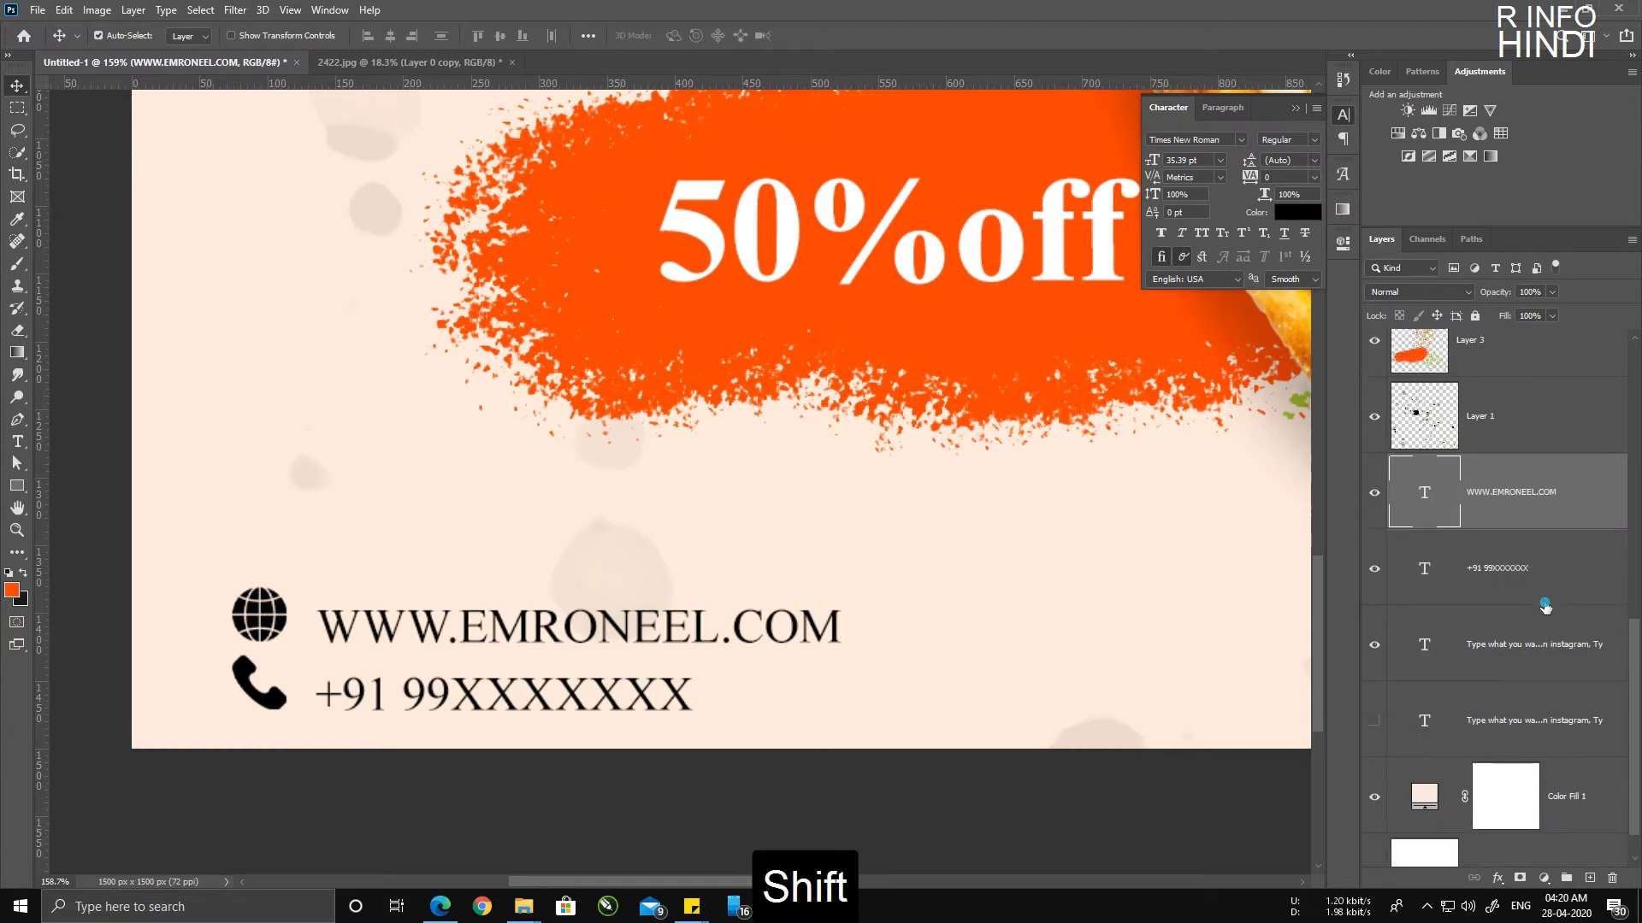
left_click(1543, 600, "shift")
left_click_drag(1559, 695, 1527, 411)
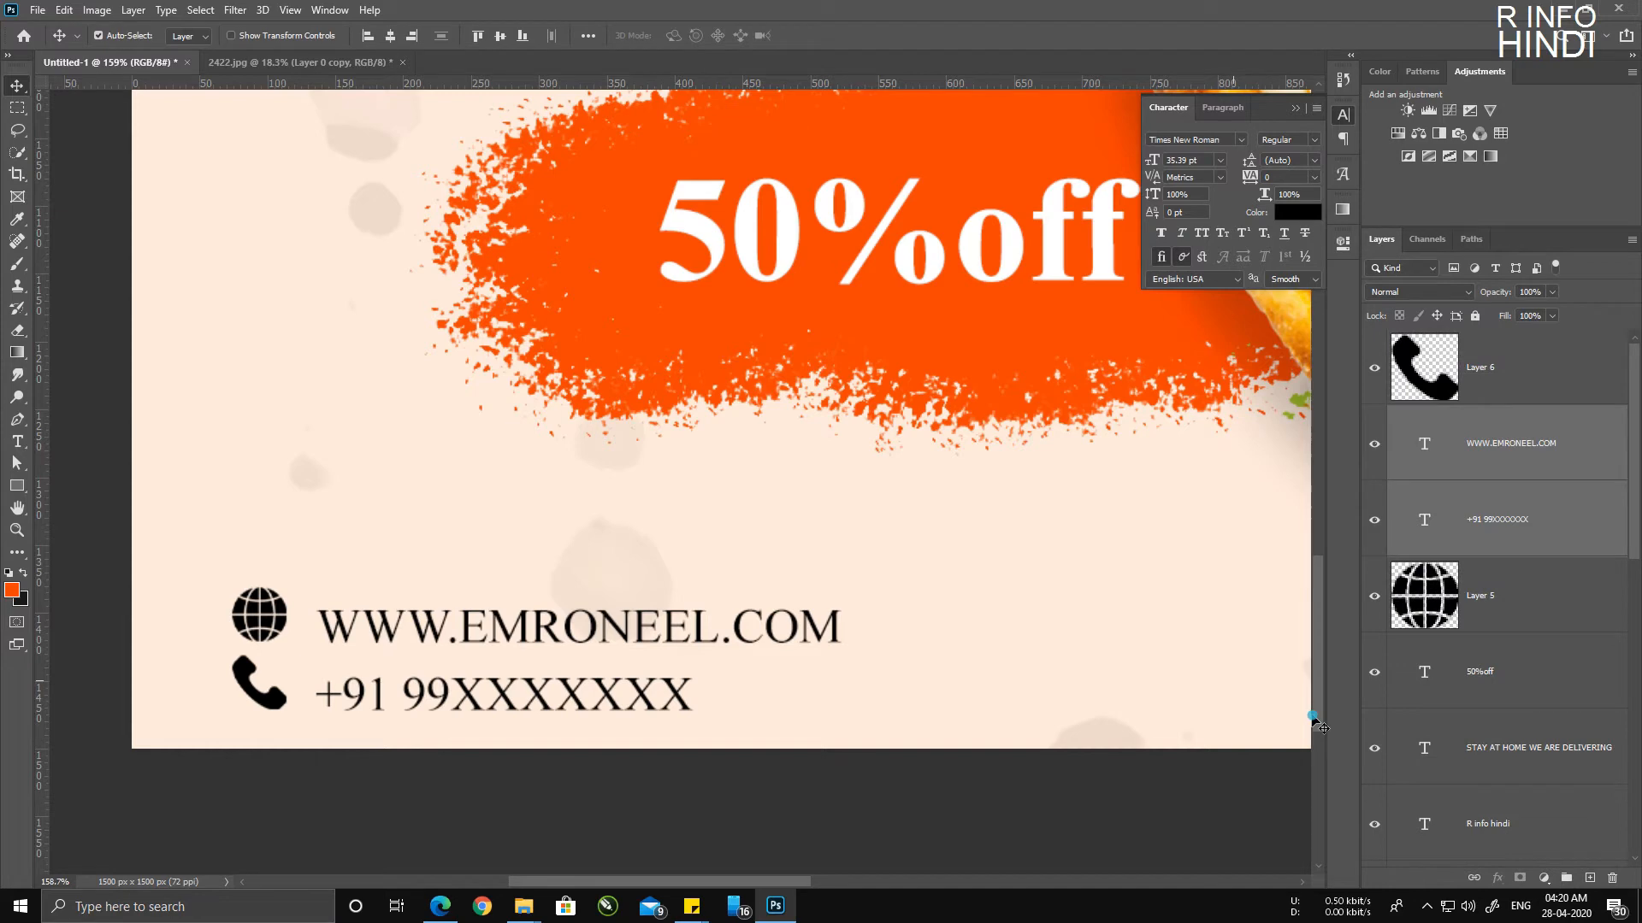
left_click(1527, 496)
mouse_move(1526, 496)
left_mouse_down()
mouse_move(1531, 415)
mouse_move(1536, 485)
left_mouse_up()
Step: Swap the contact rows so the phone icon and number sit above the left-aligned globe icon and website text
left_click(1531, 385, "shift")
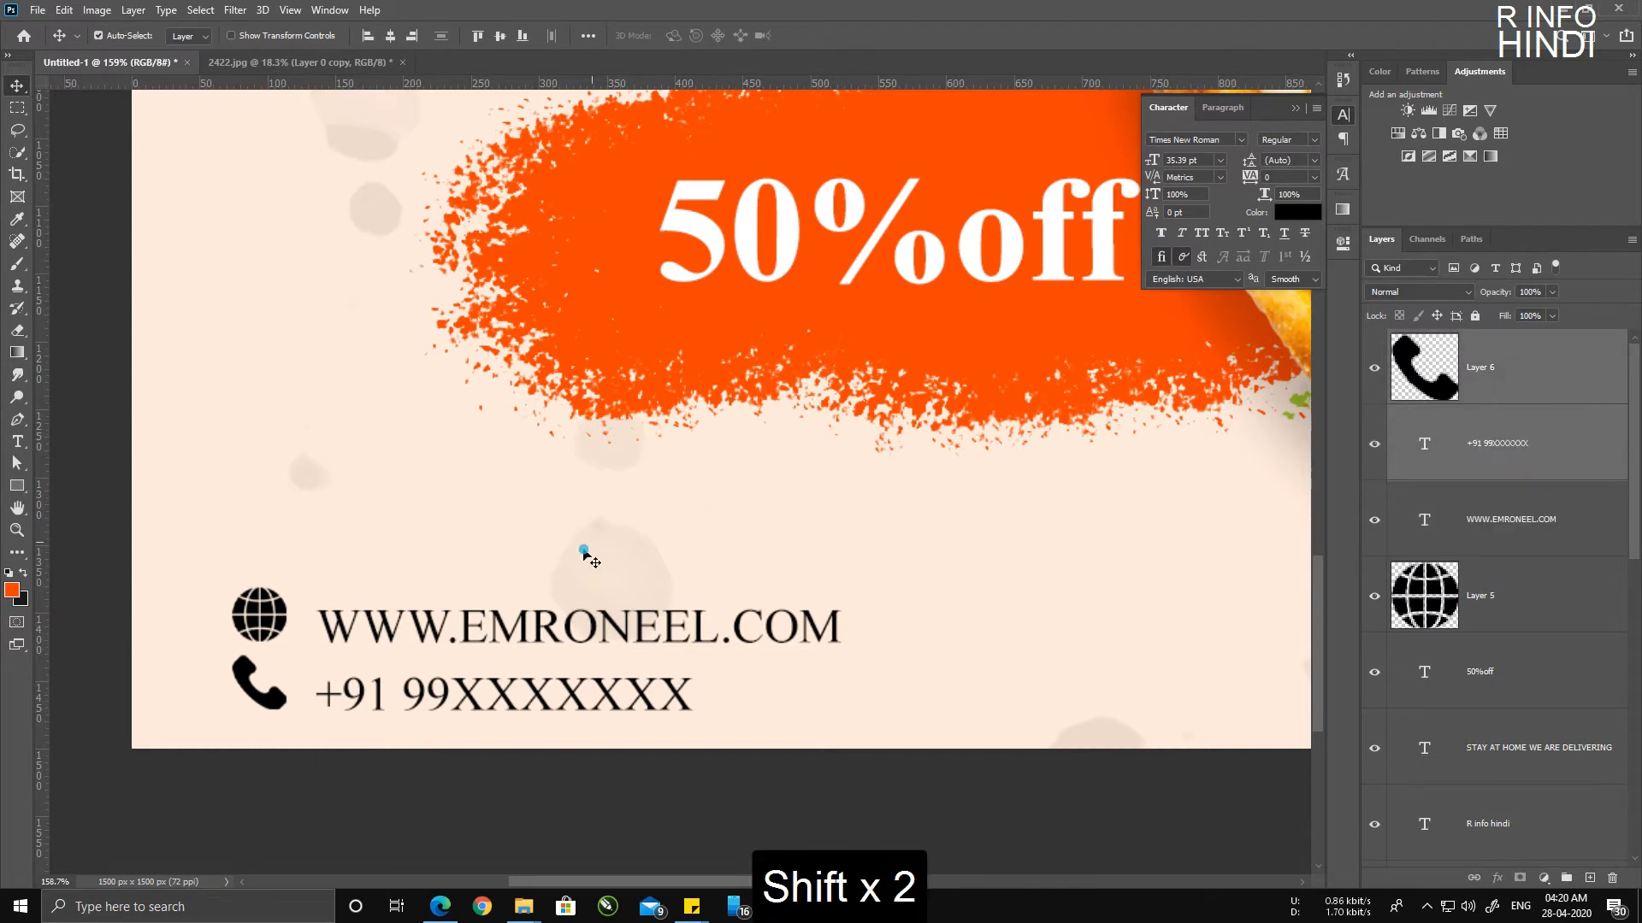
left_click(1516, 566)
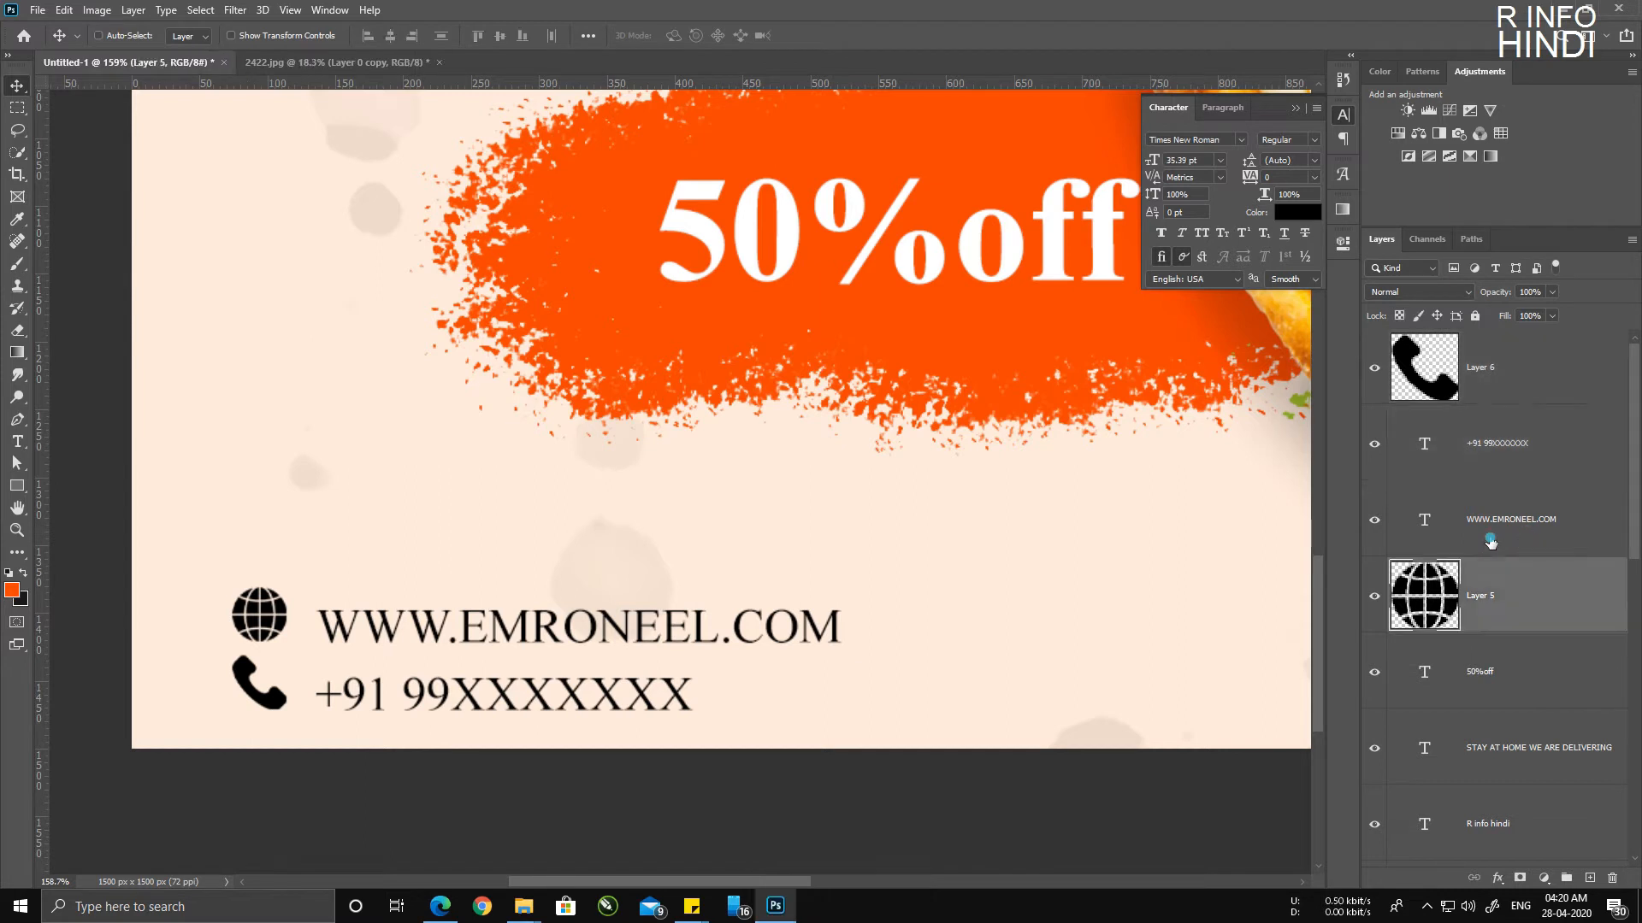
left_click(1490, 541, "ctrl")
left_click_drag(551, 647, 1059, 709)
left_click(1457, 438)
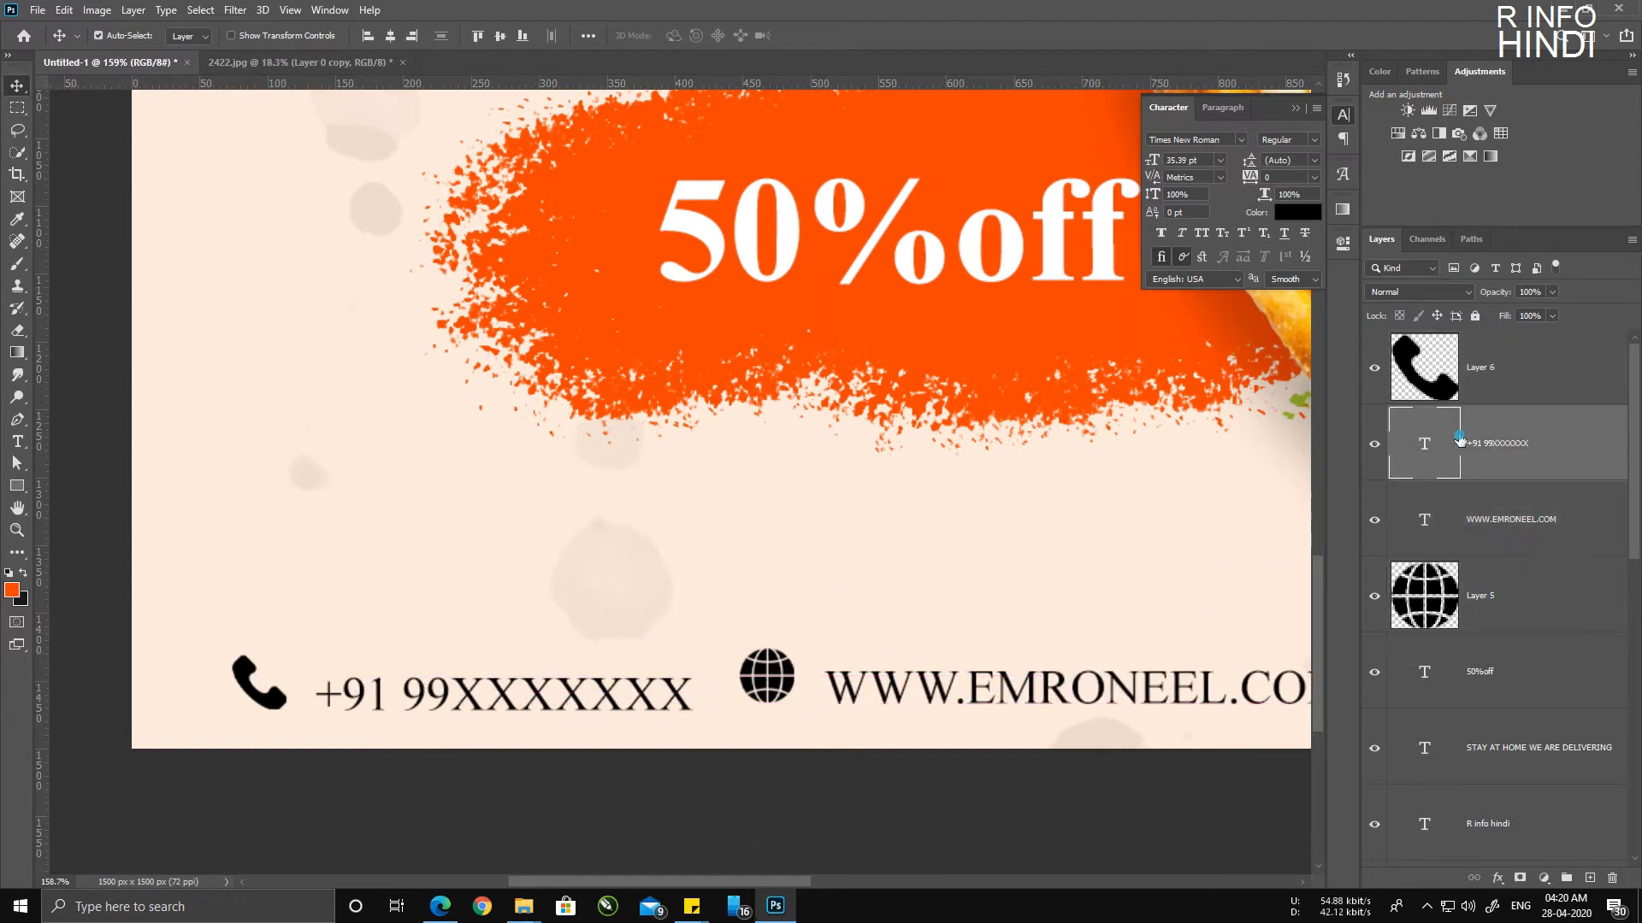
left_click(1462, 377, "ctrl")
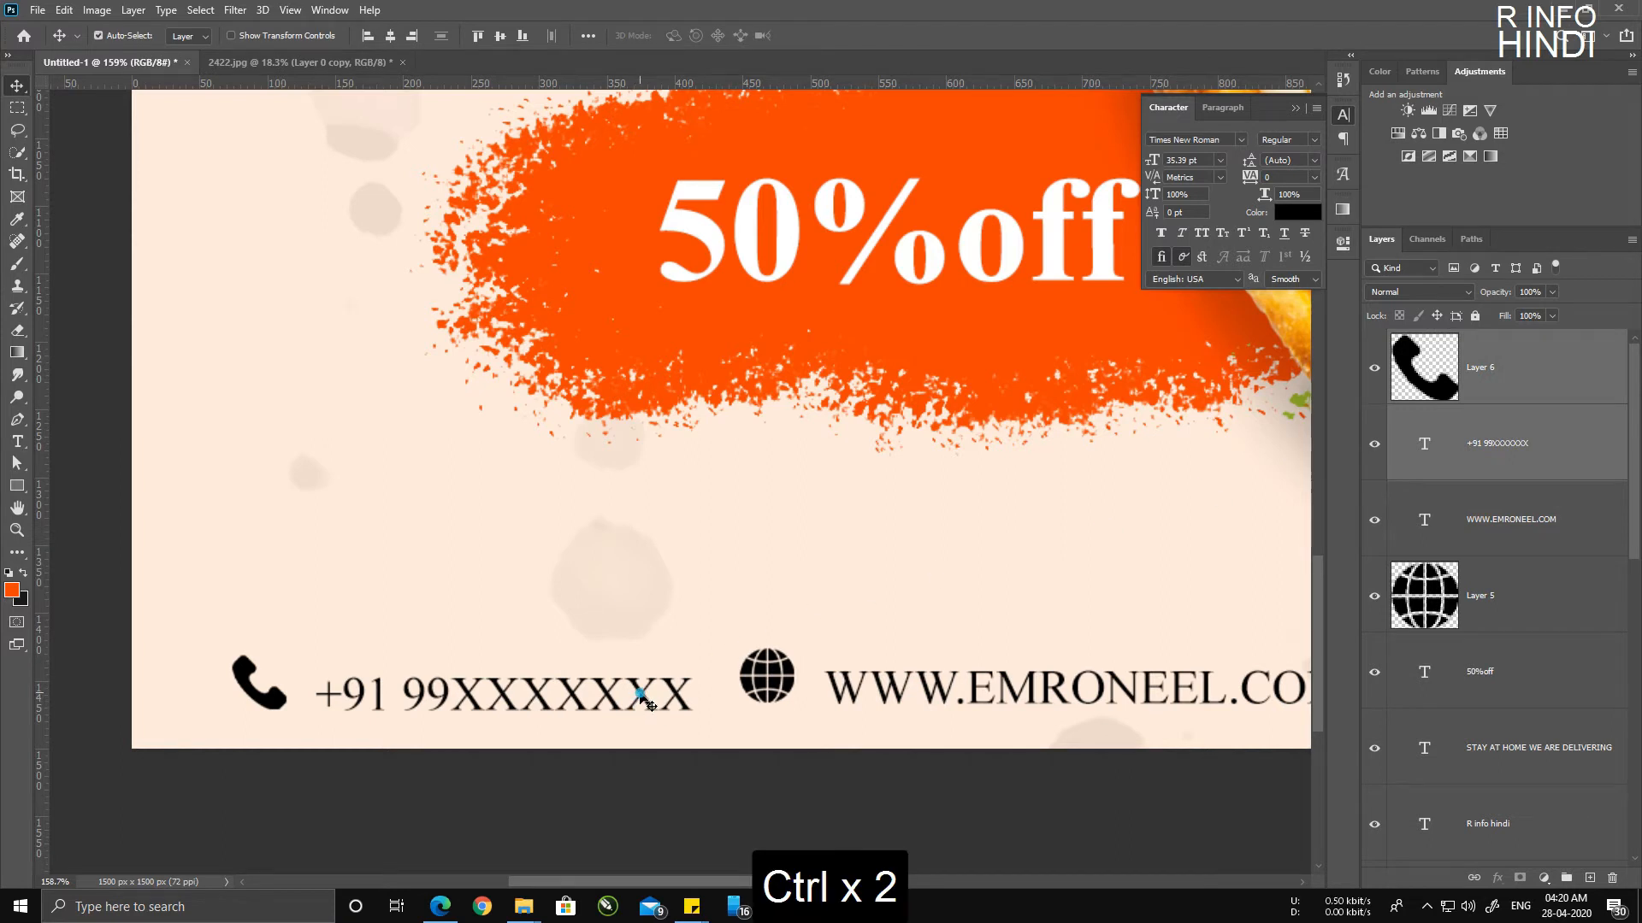
left_click_drag(643, 699, 624, 603)
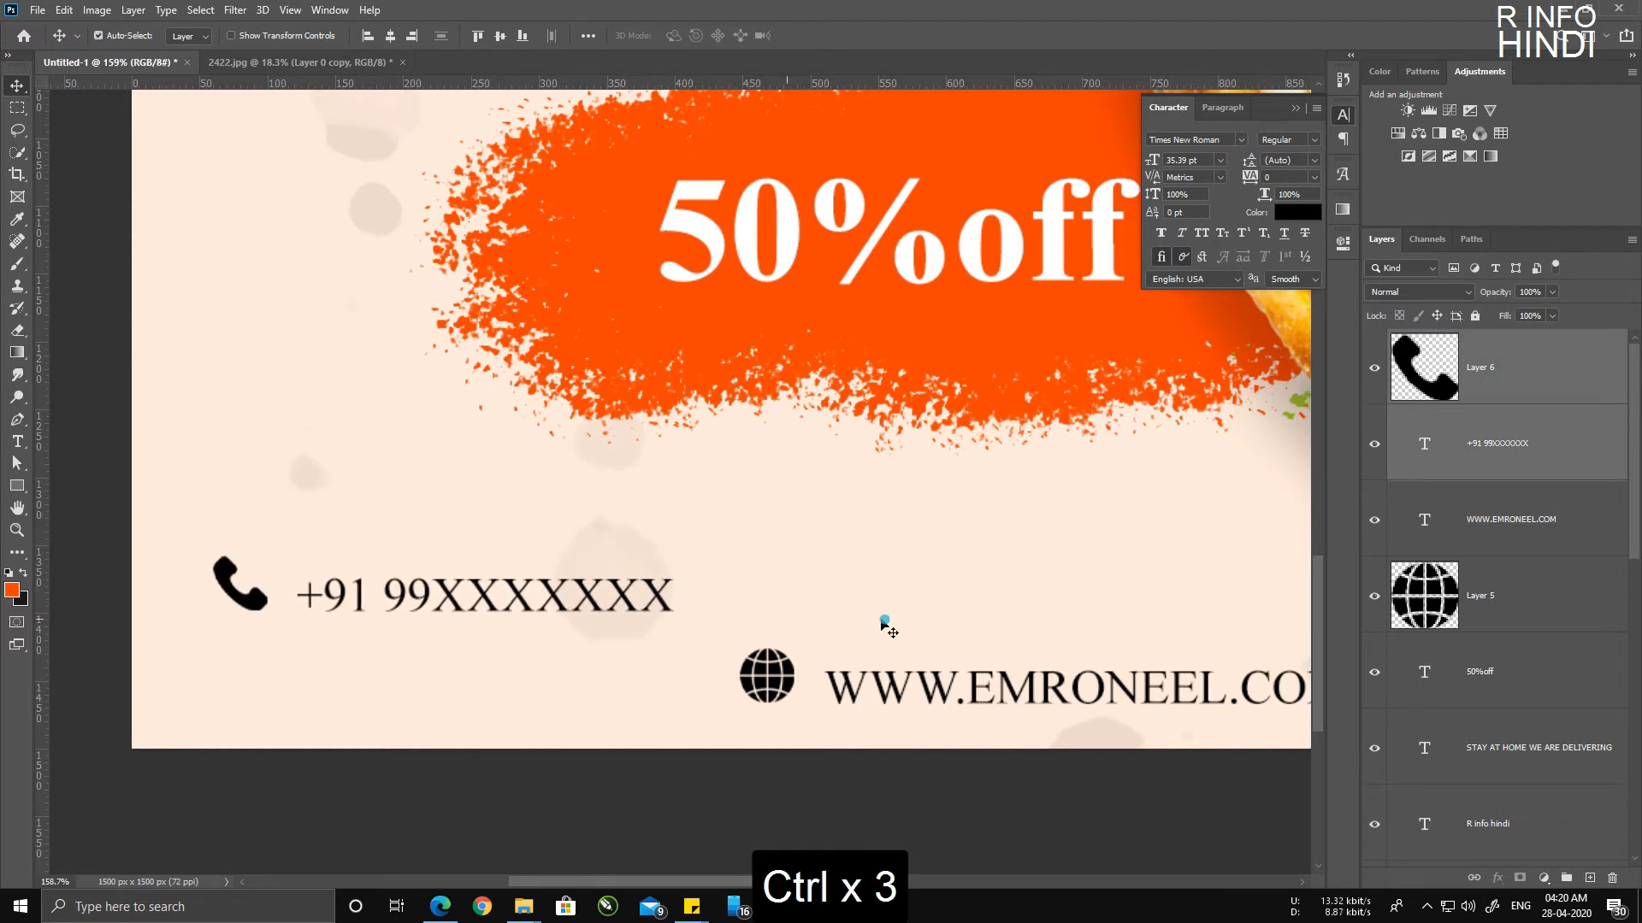
left_click(1535, 526)
left_click(1539, 578, "ctrl")
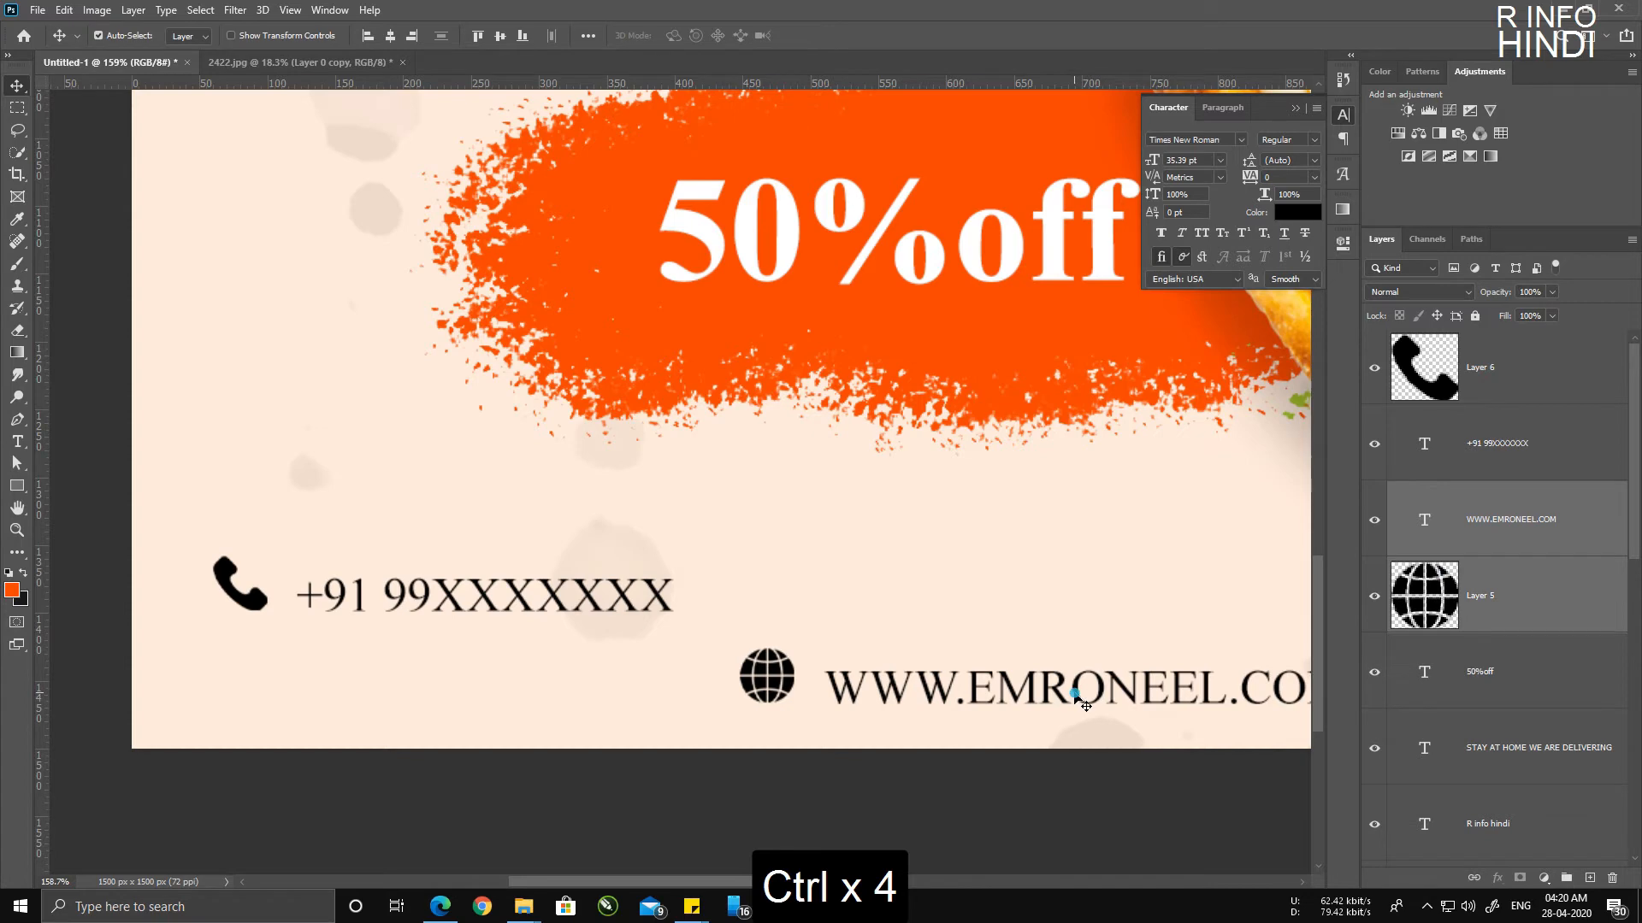
left_click_drag(1077, 697, 545, 699)
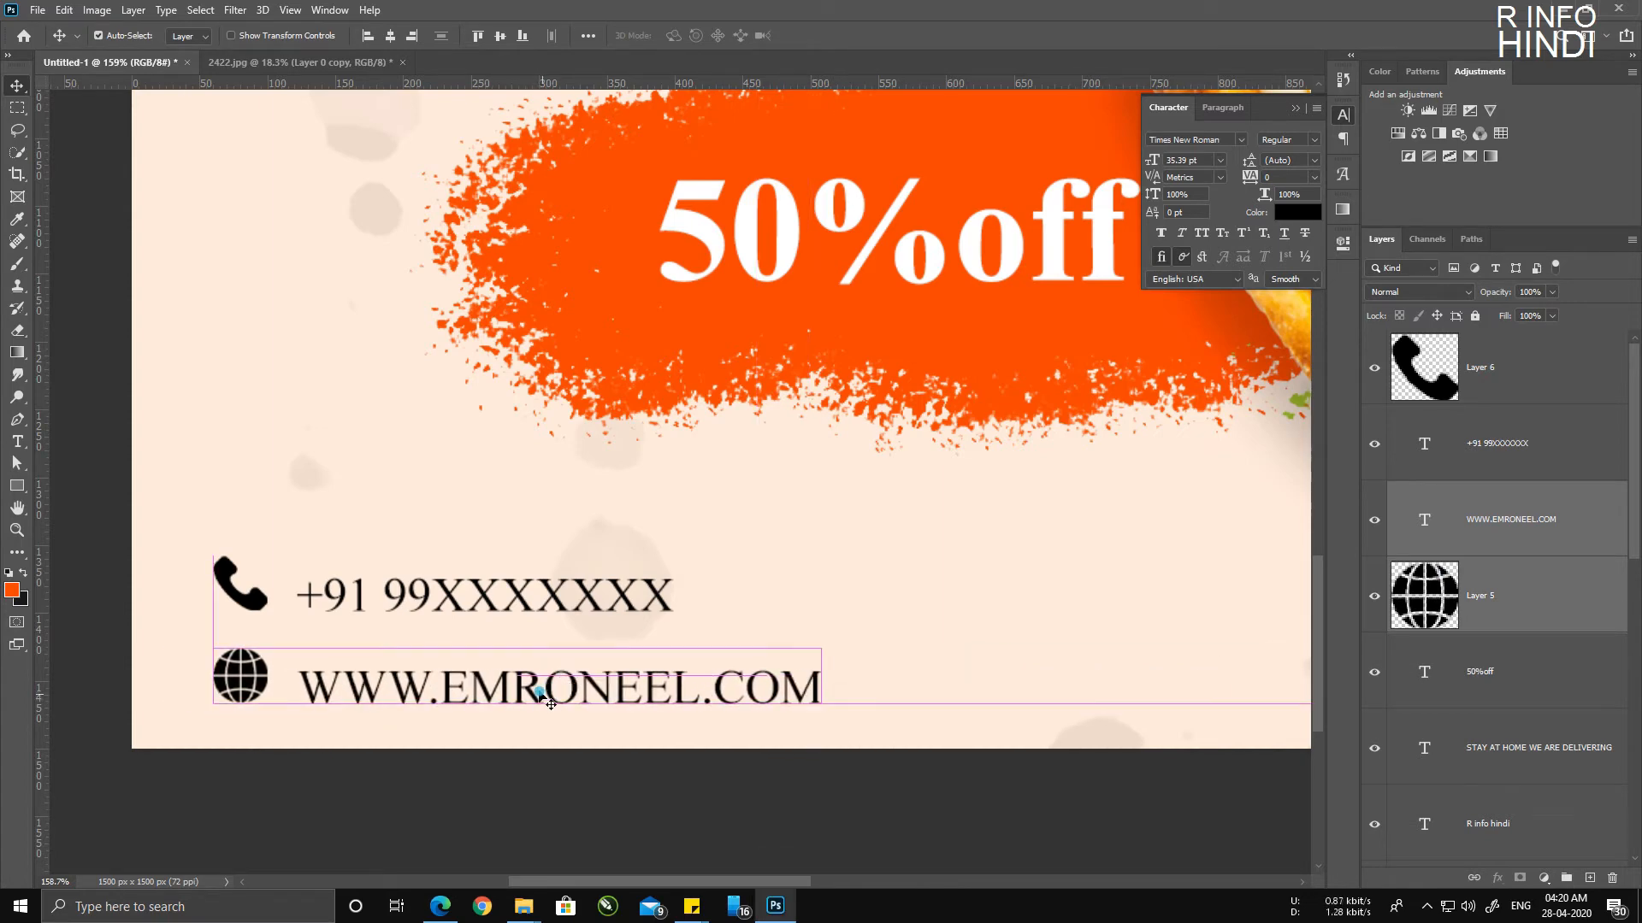
Step: Move the phone icon and number together slightly down, closer to the website row
left_click(439, 605)
left_click(1495, 387, "ctrl")
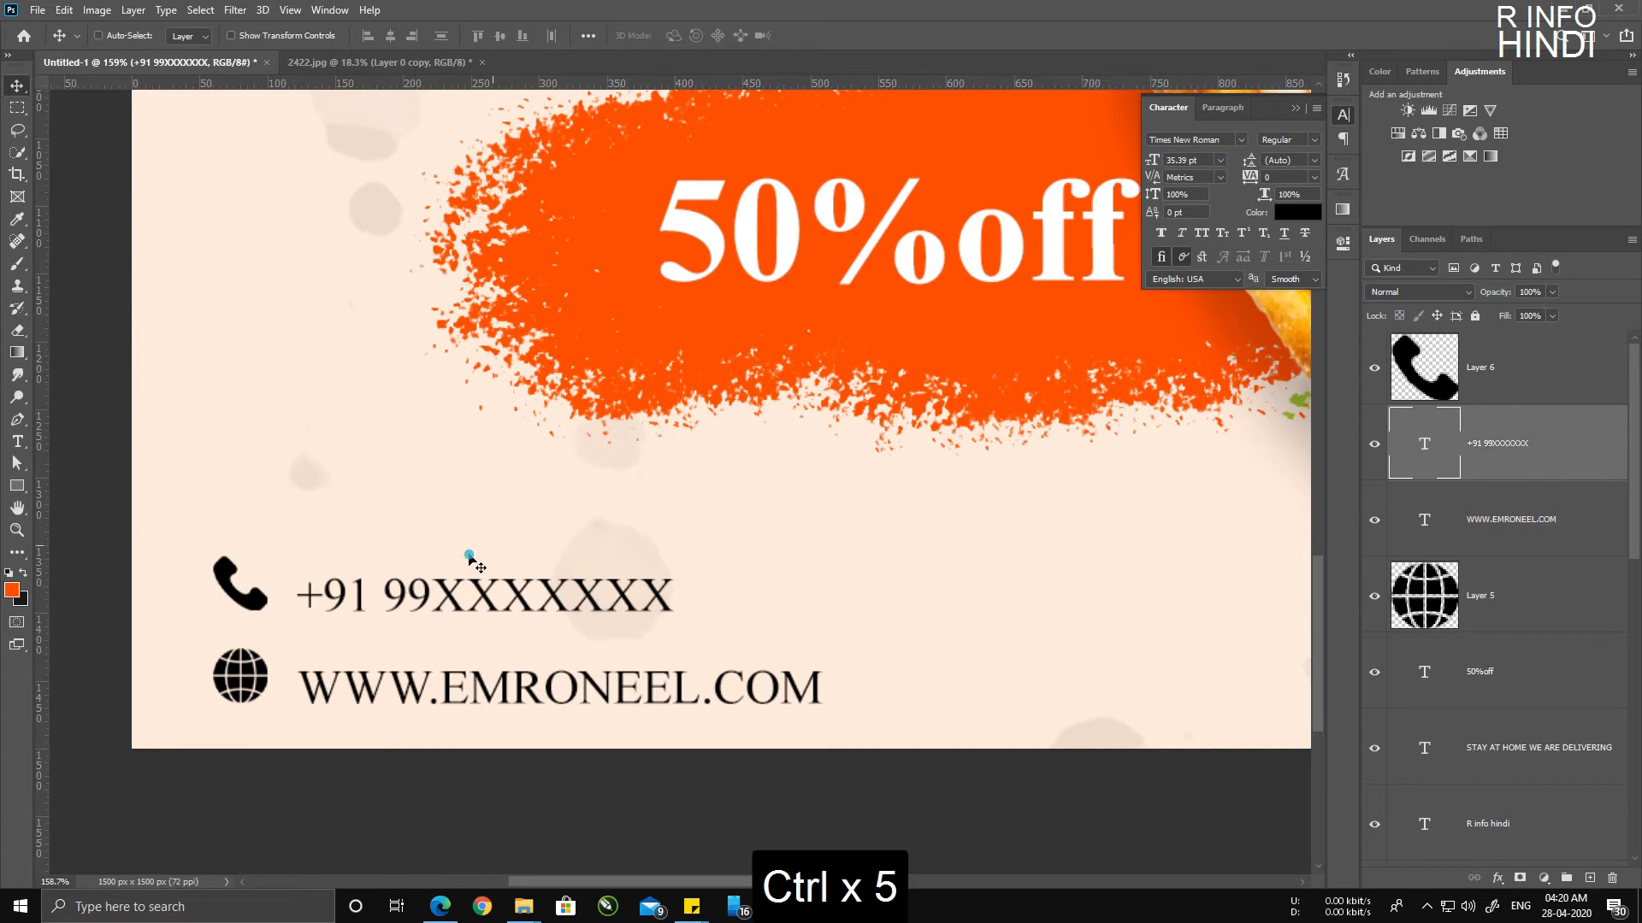
mouse_move(358, 590)
left_mouse_down()
mouse_move(365, 622)
mouse_move(360, 600)
mouse_move(409, 603)
mouse_move(360, 603)
left_mouse_up()
key("shift")
Step: Align each contact text vertically with its icon and shift both icons slightly closer to the texts
scroll(202, 681, "up", 5)
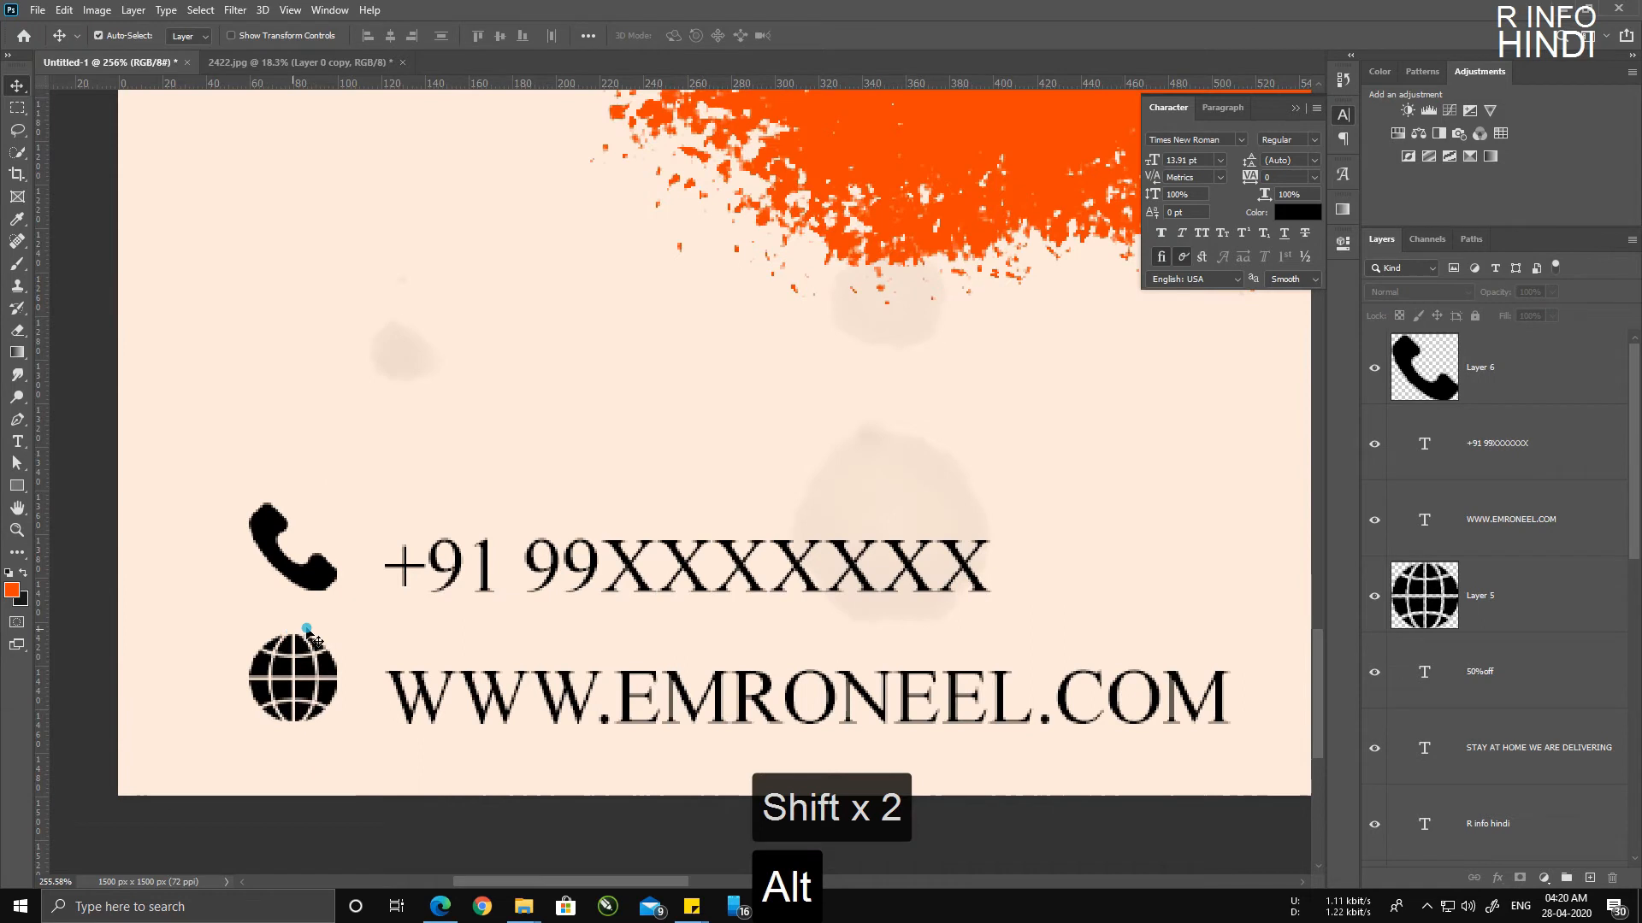
left_click(416, 691)
left_click_drag(419, 689, 415, 673)
left_click_drag(453, 575, 454, 558)
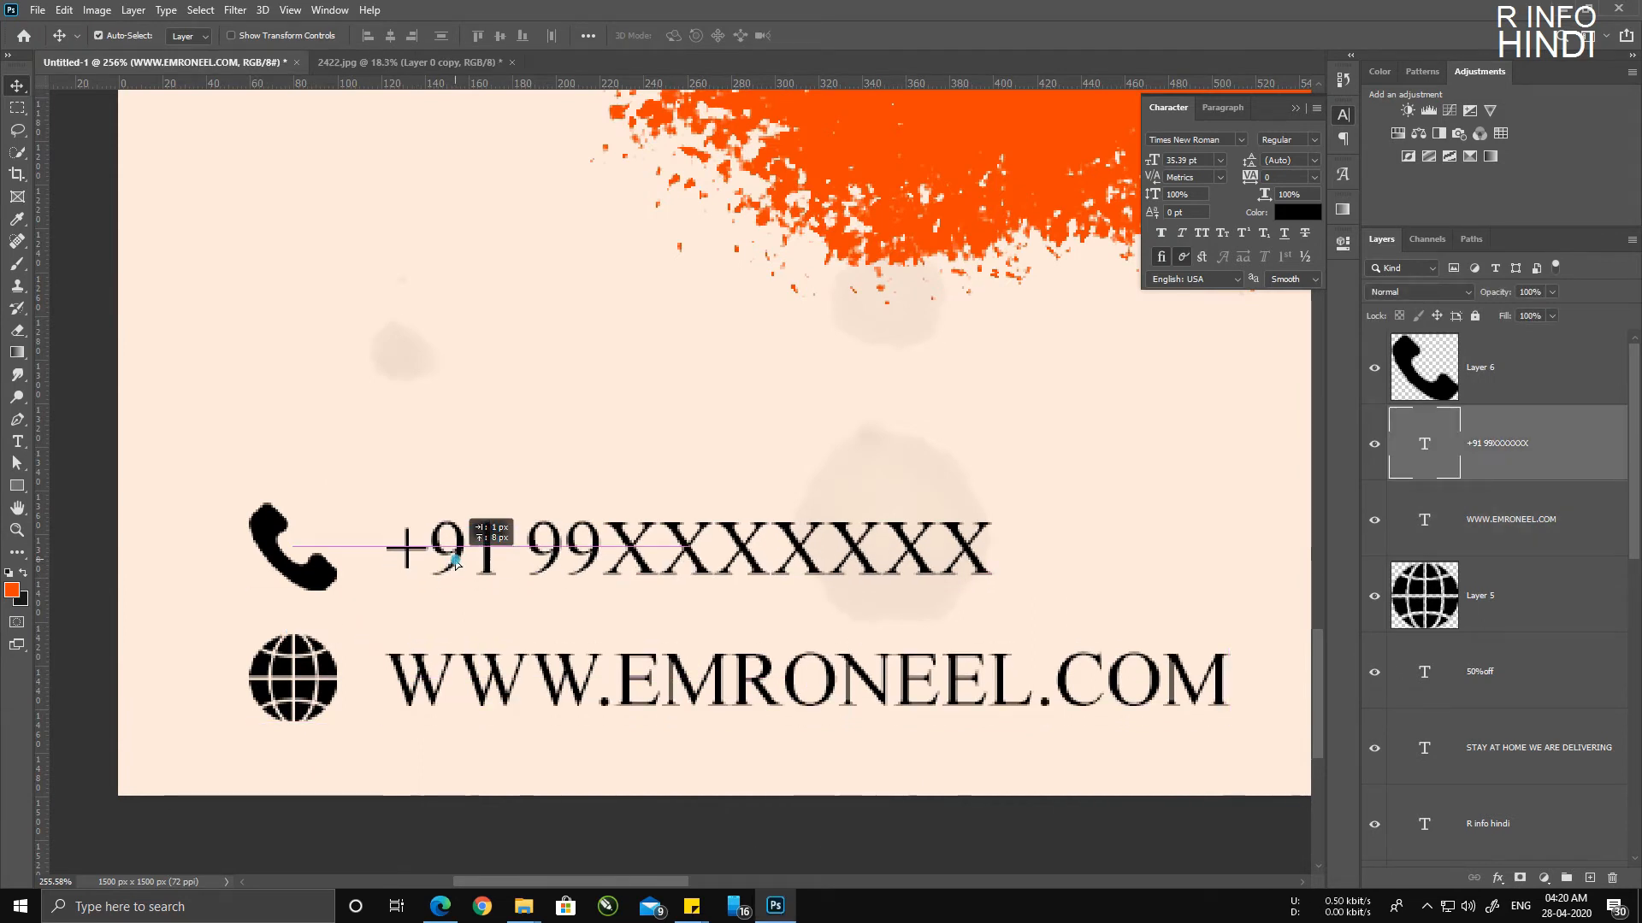
left_click_drag(323, 575, 337, 575)
left_click_drag(282, 673, 299, 673)
scroll(517, 668, "down", 10)
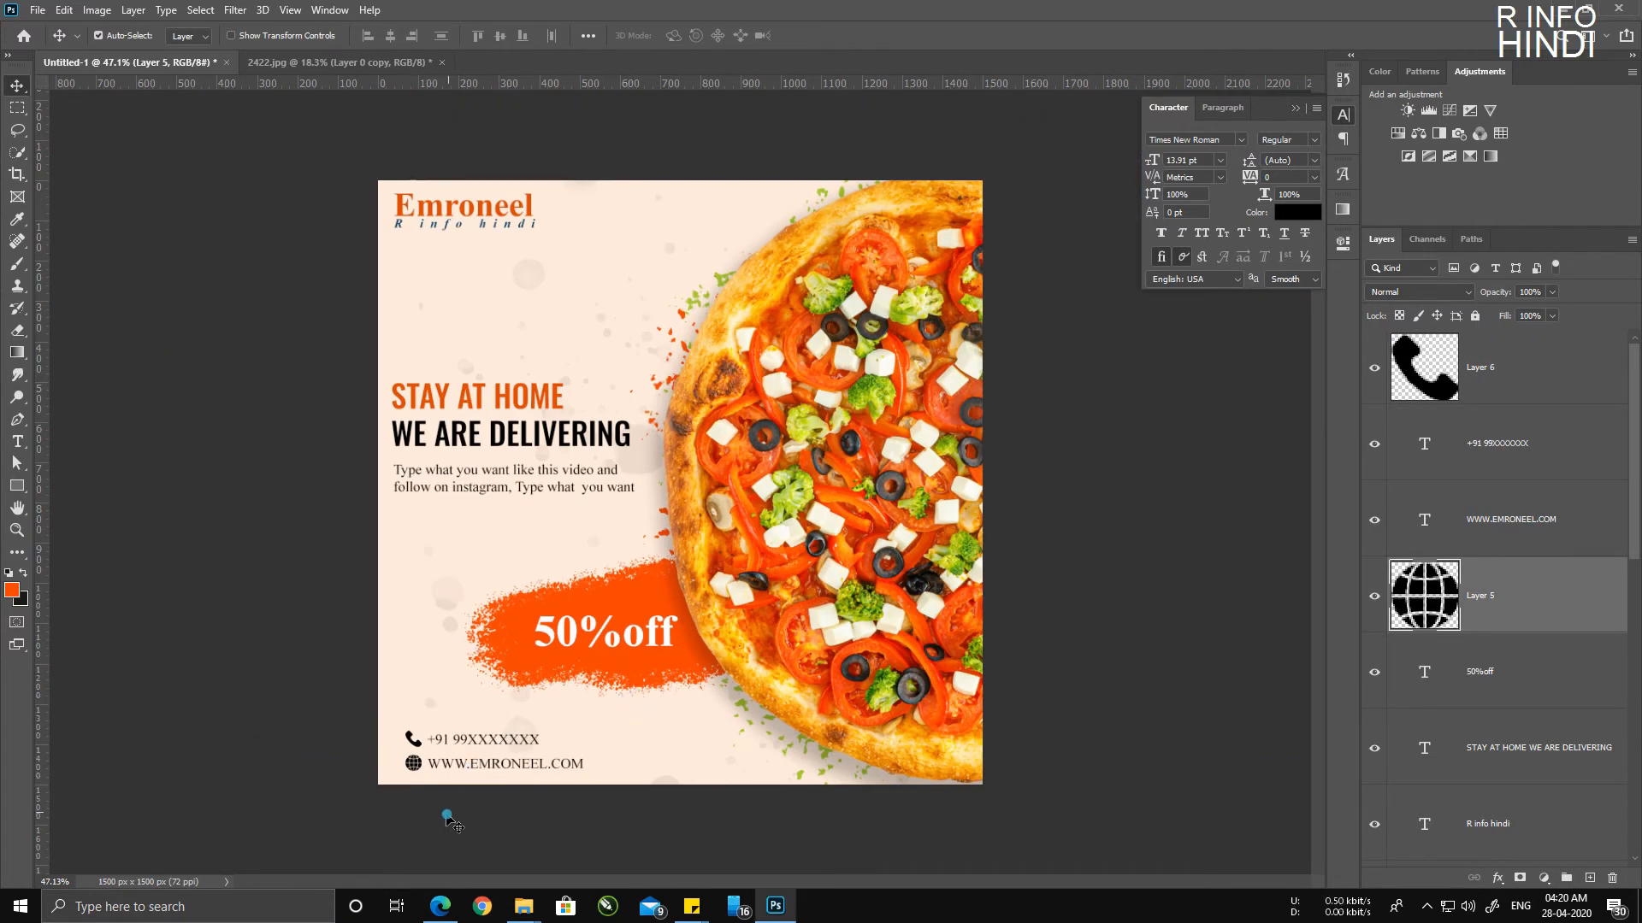
Step: Replace the last two X characters of the placeholder phone number with 20
scroll(449, 778, "up", 6)
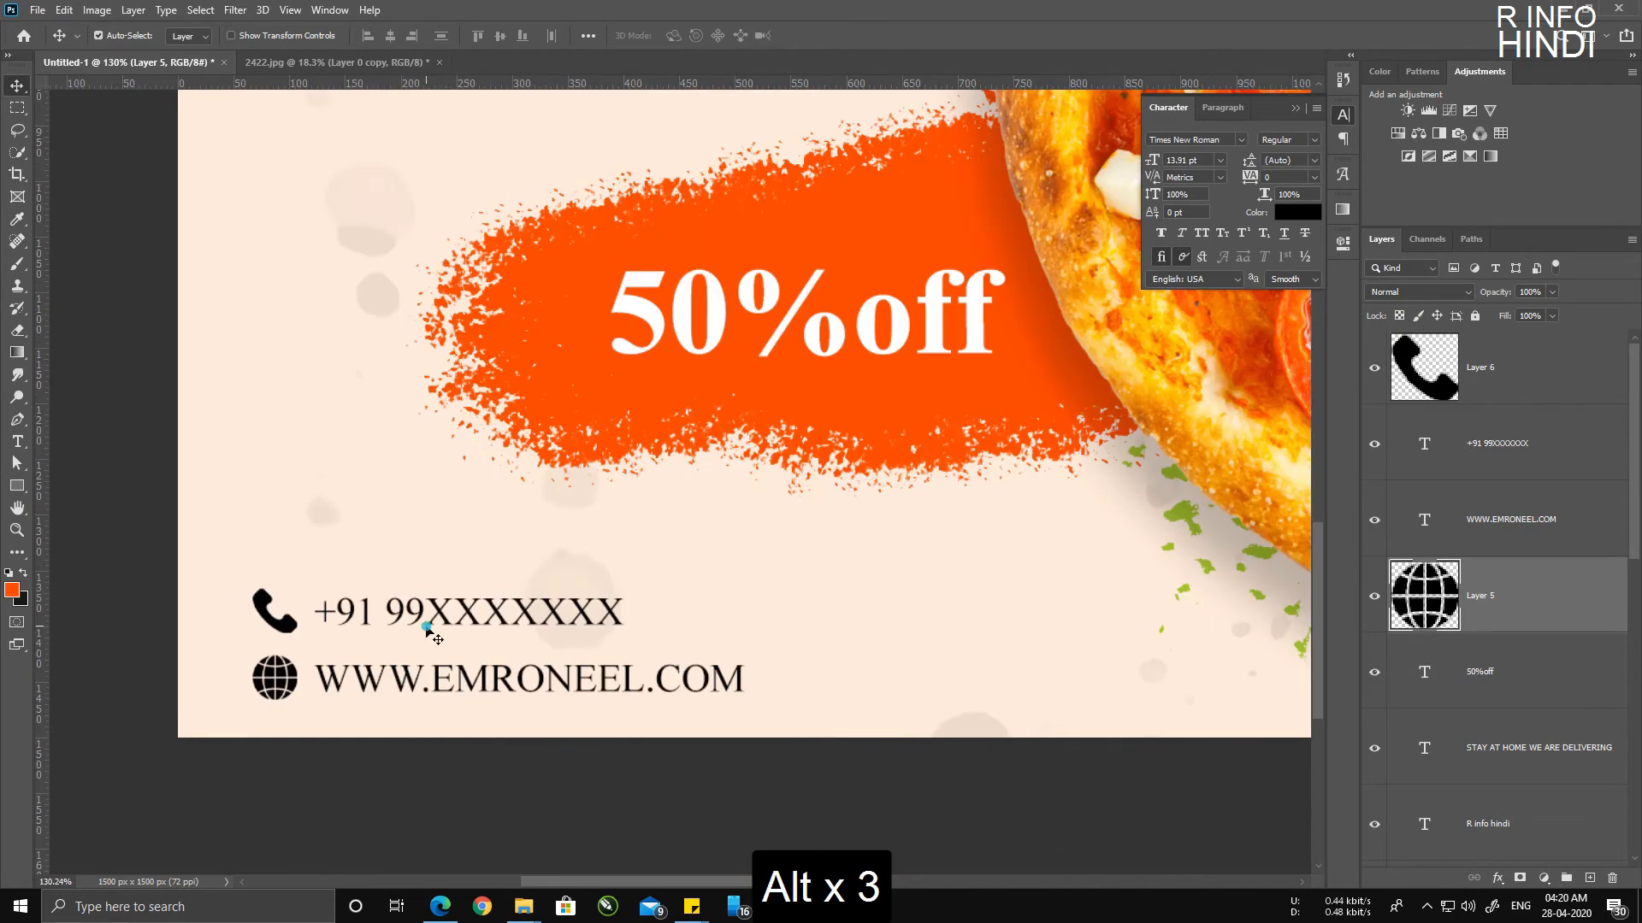
scroll(359, 672, "up", 1)
left_click_drag(439, 575, 438, 578)
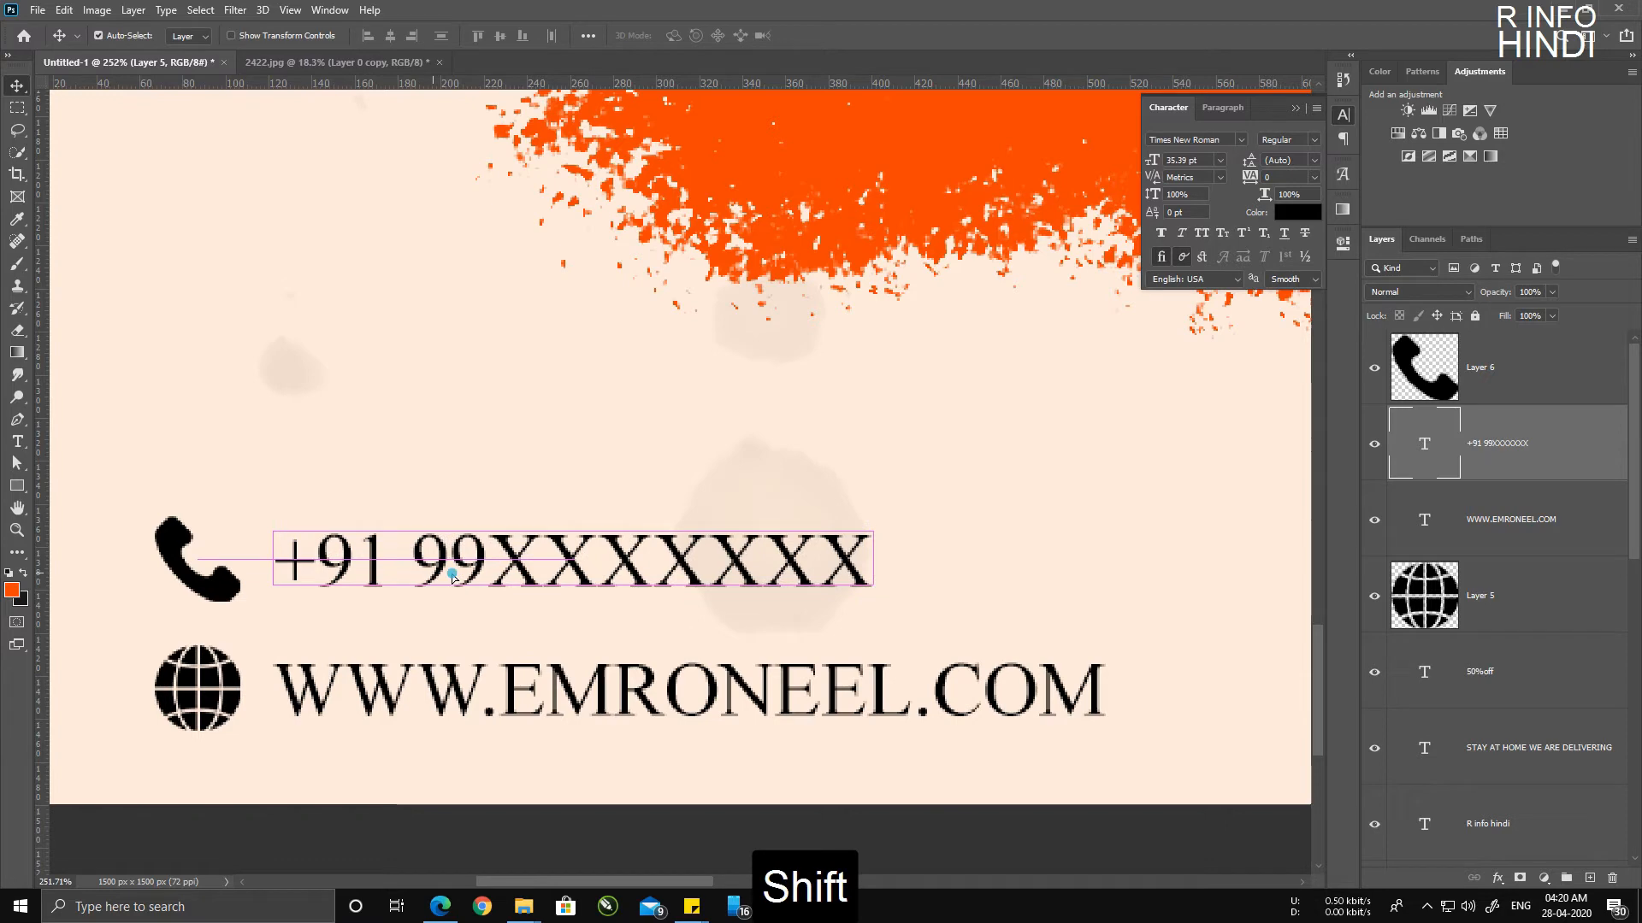
key("t")
double_click(568, 564)
left_click(813, 565)
left_click_drag(771, 564, 914, 568)
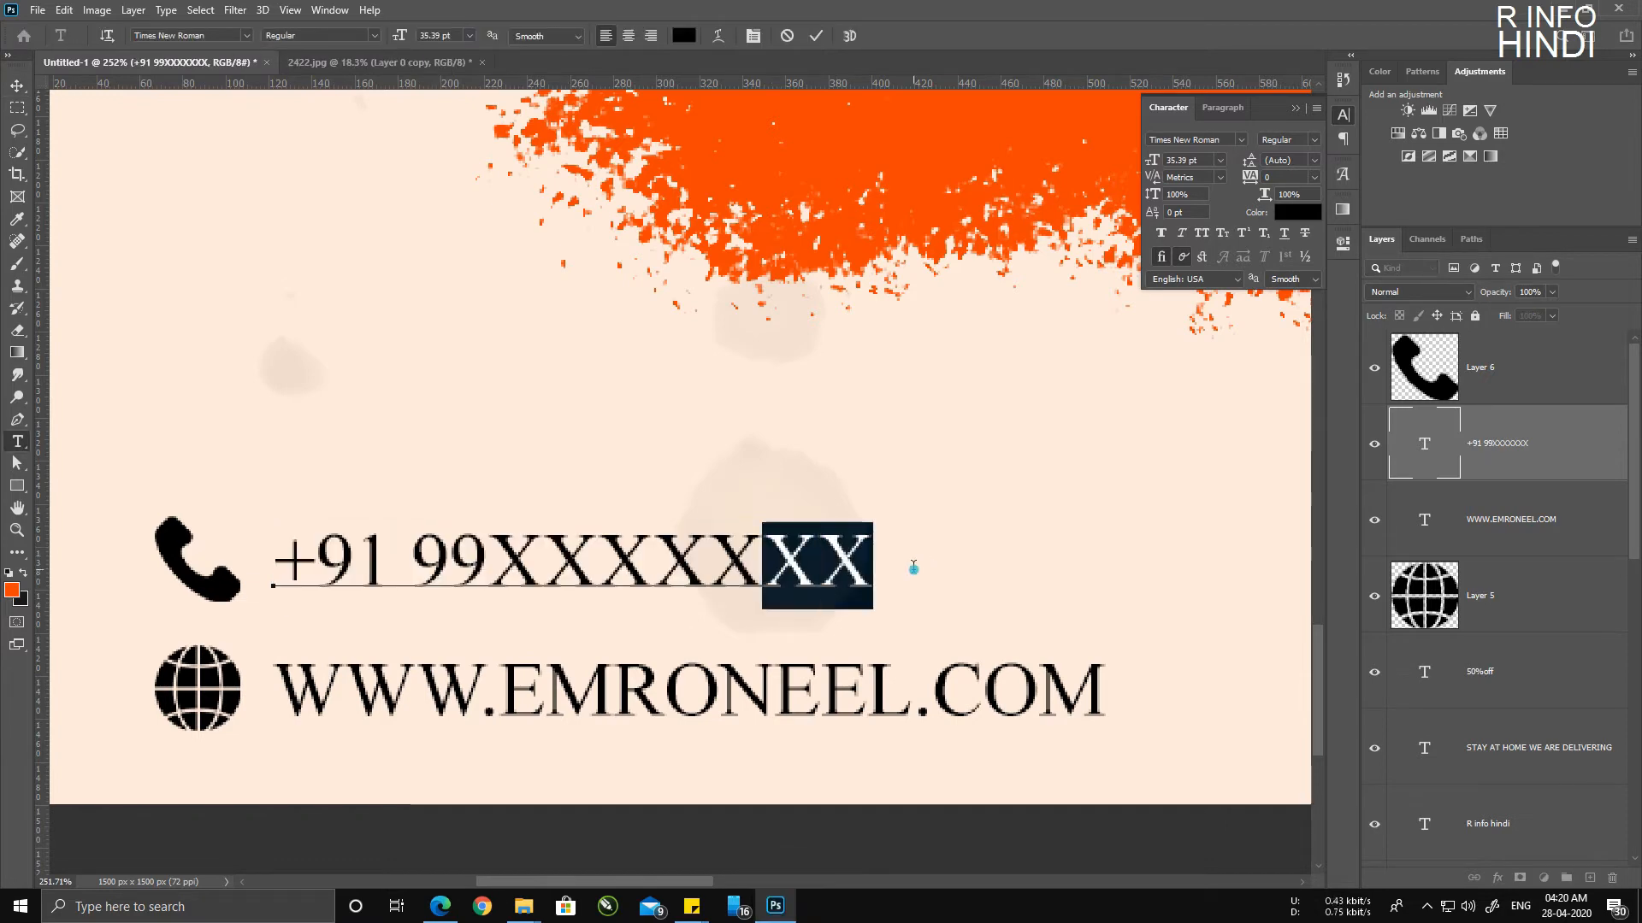
type("20")
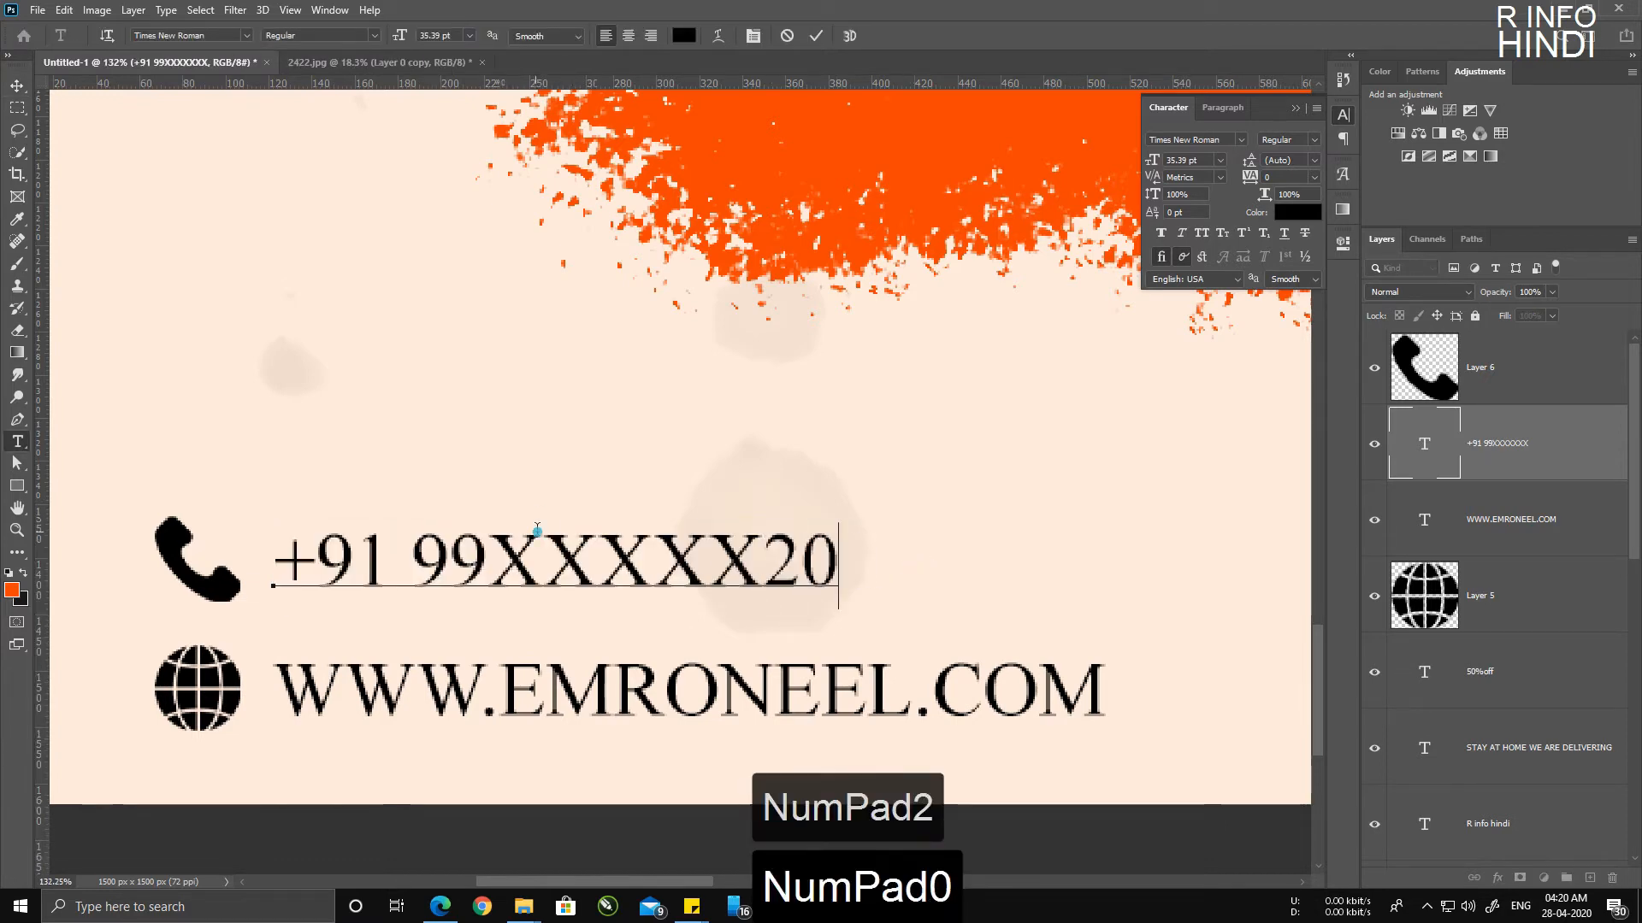
scroll(529, 535, "down", 5)
left_click(376, 461)
scroll(376, 461, "down", 4)
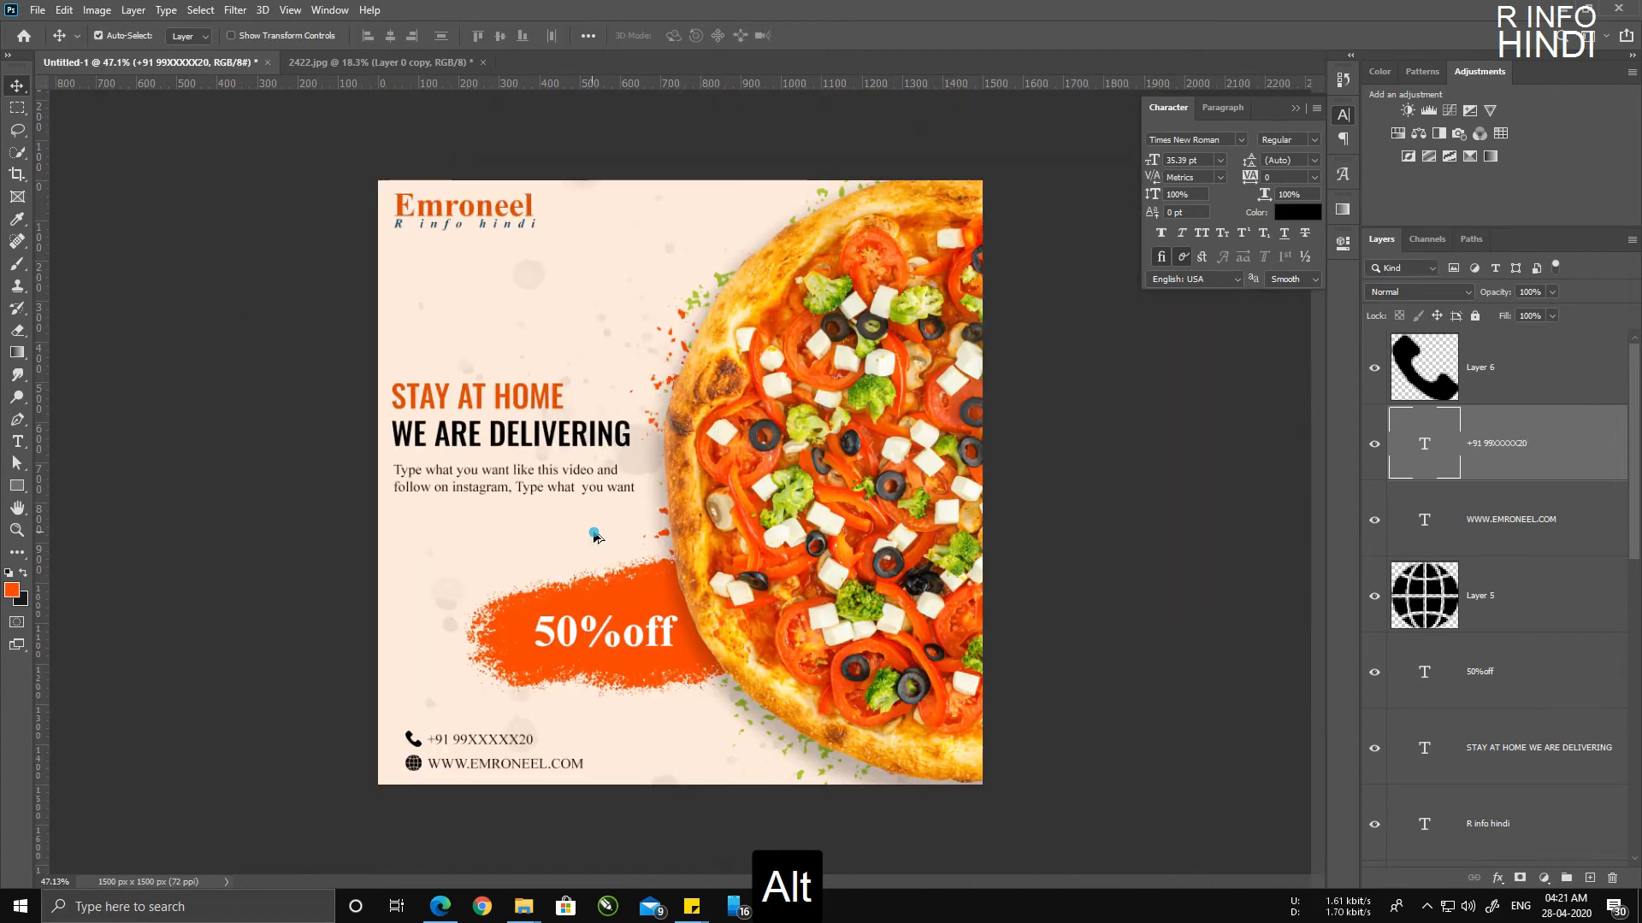
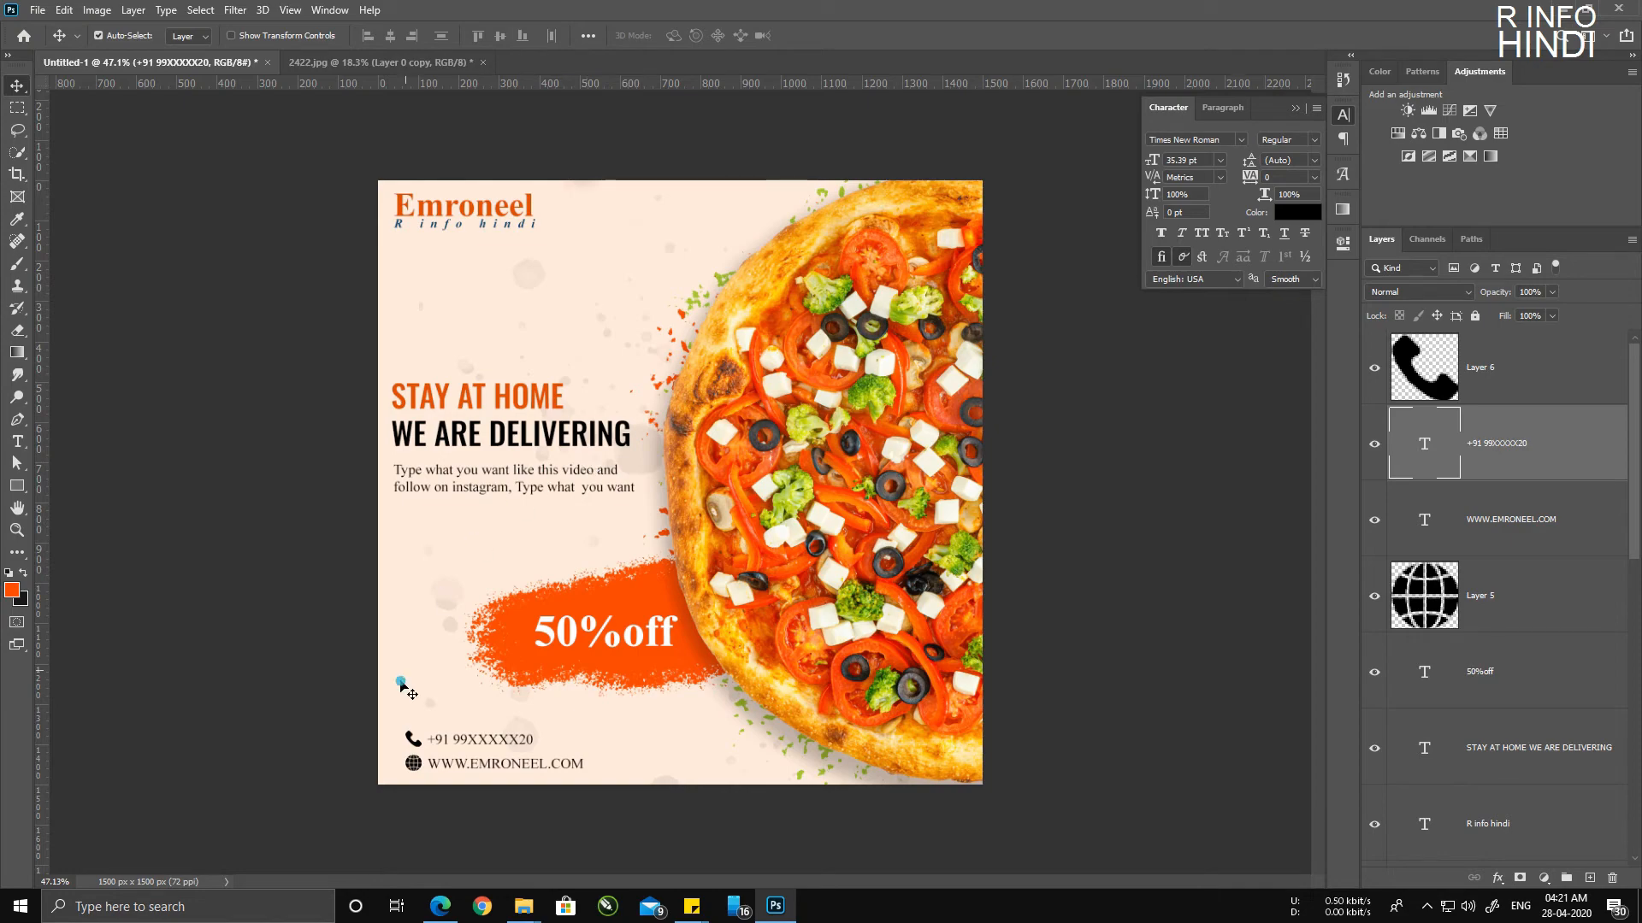
Step: Draw a circle about 60 px in diameter with the Ellipse tool and center it around the phone icon
scroll(399, 681, "up", 8)
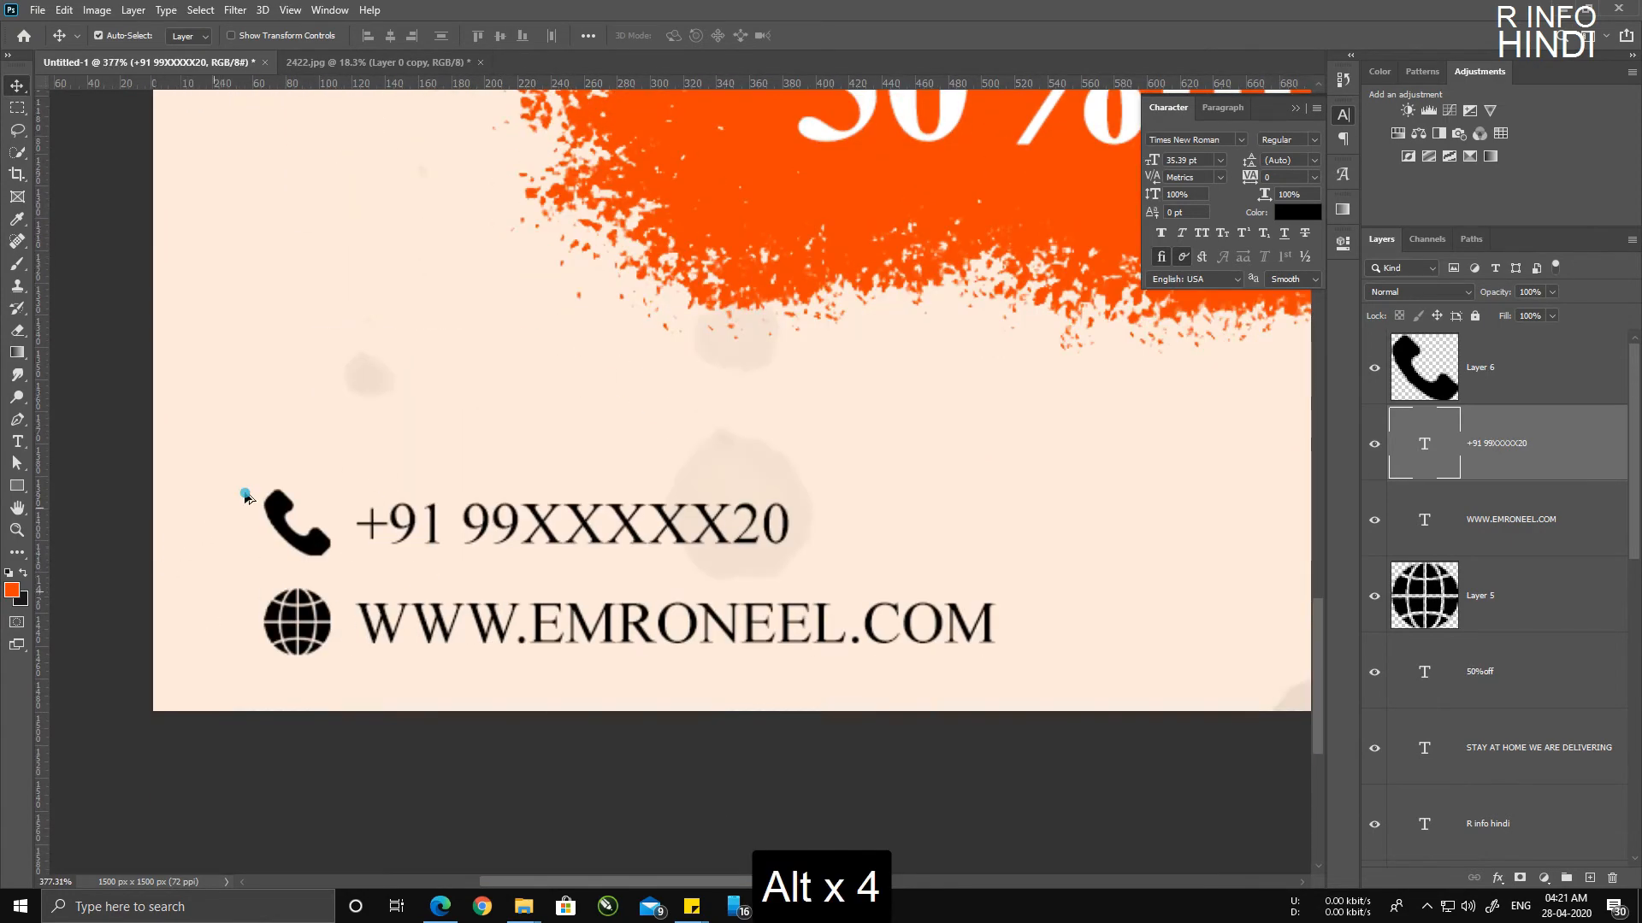
scroll(246, 498, "up", 1)
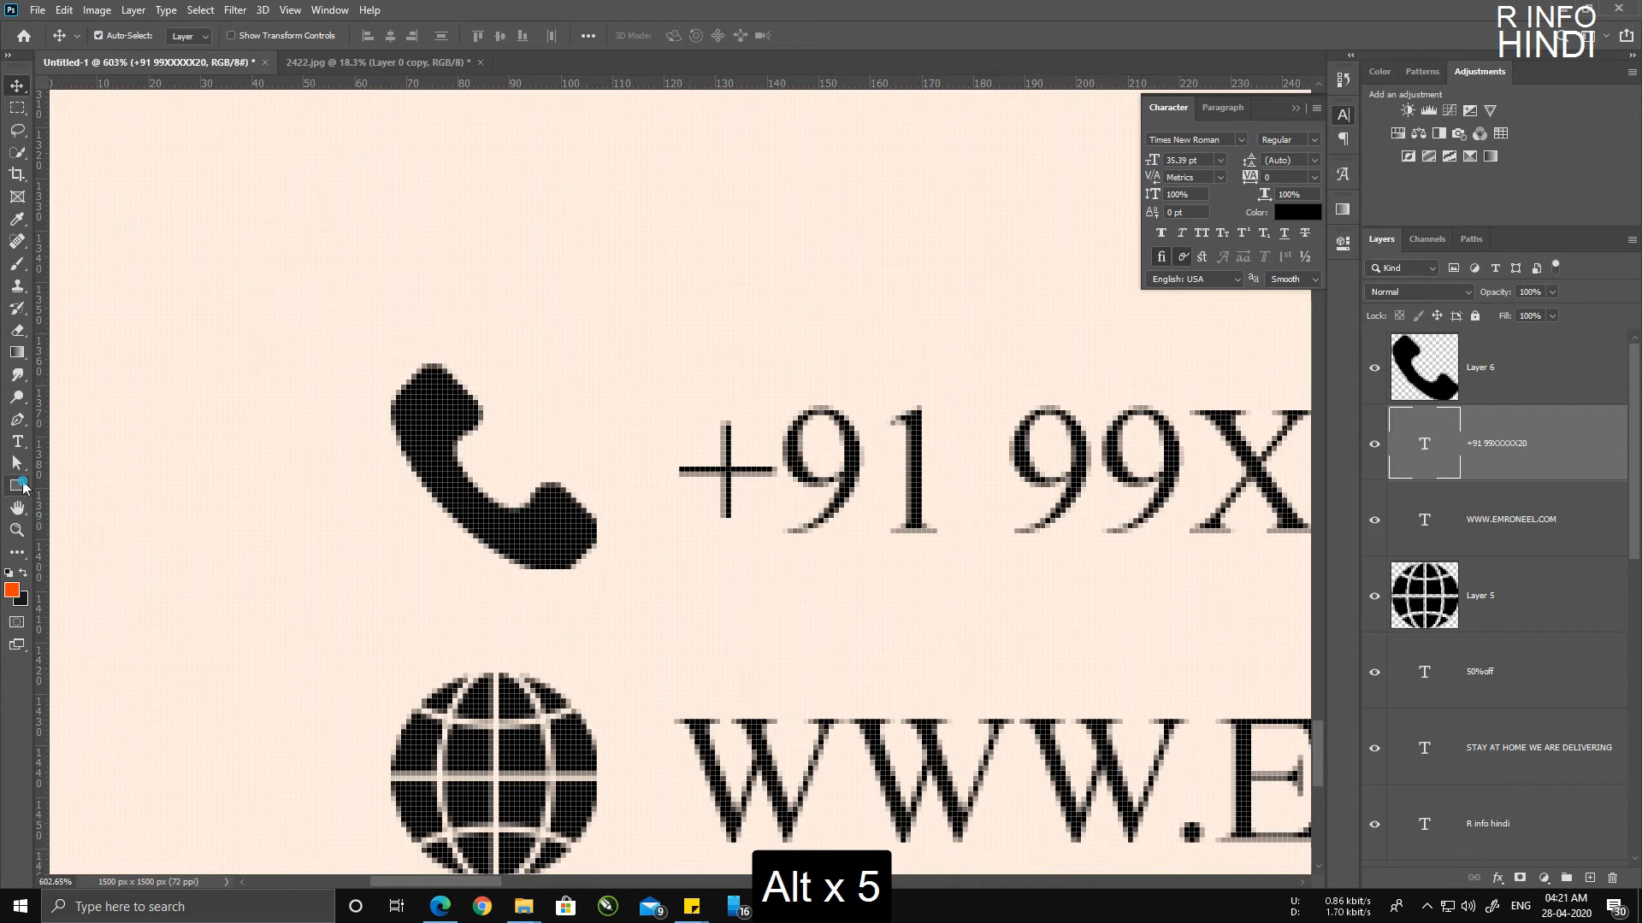
left_click(23, 488)
right_click(19, 485)
left_click(100, 519)
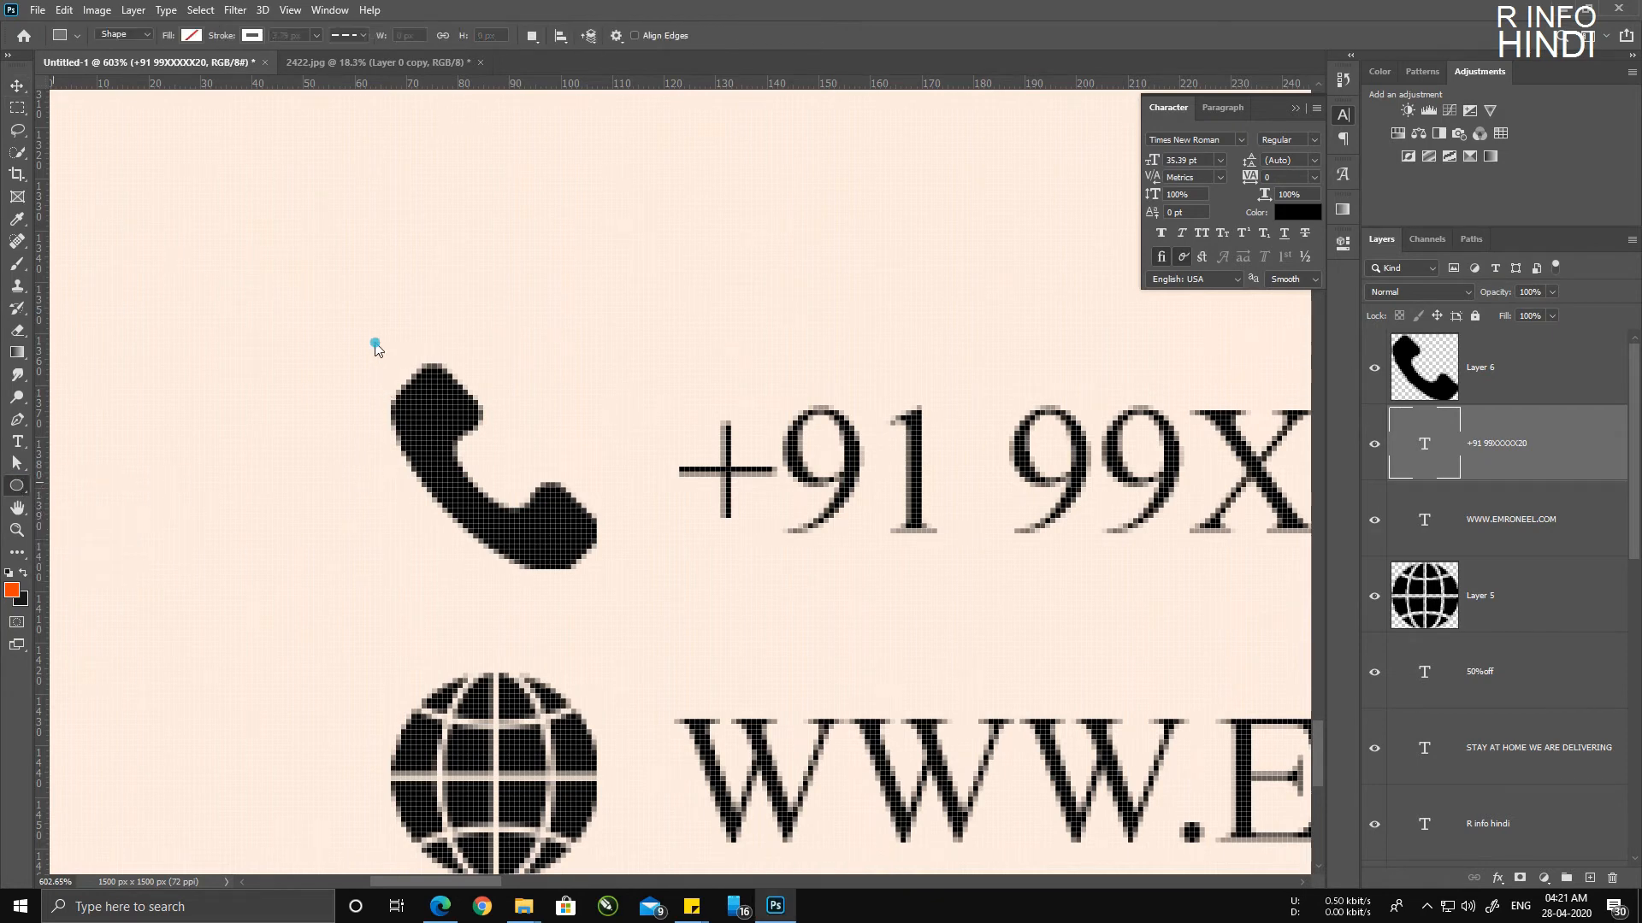
left_click_drag(296, 335, 600, 660)
left_click(17, 89)
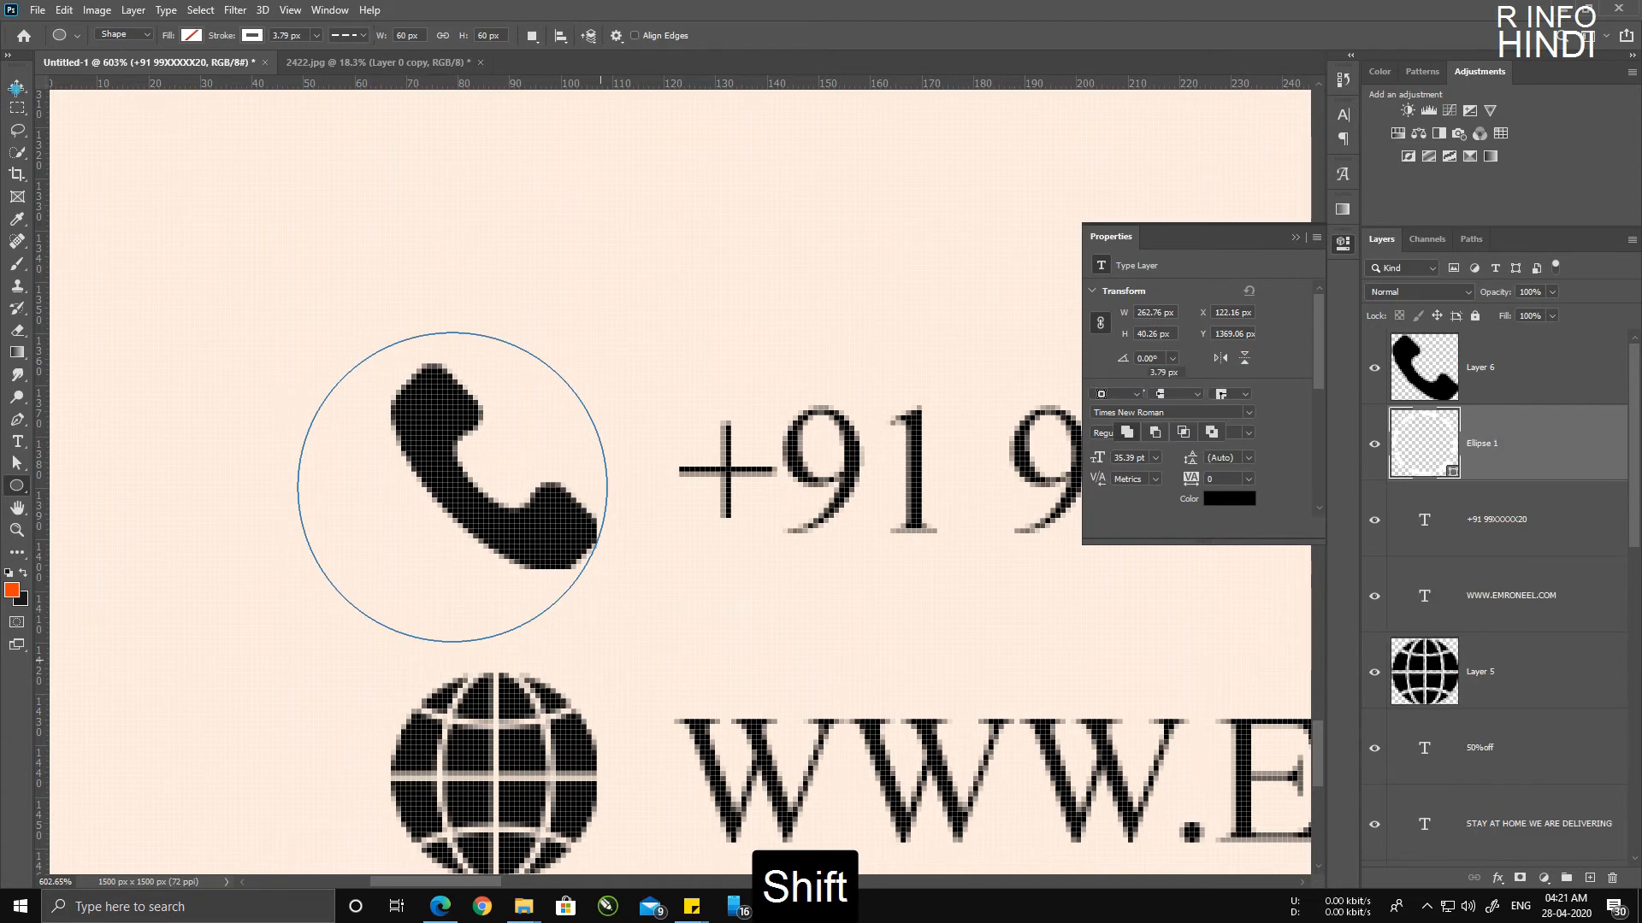
left_click_drag(571, 410, 599, 376)
Step: Remove the circle's stroke and fill it with the recently used yellow-green color
left_click(1129, 374)
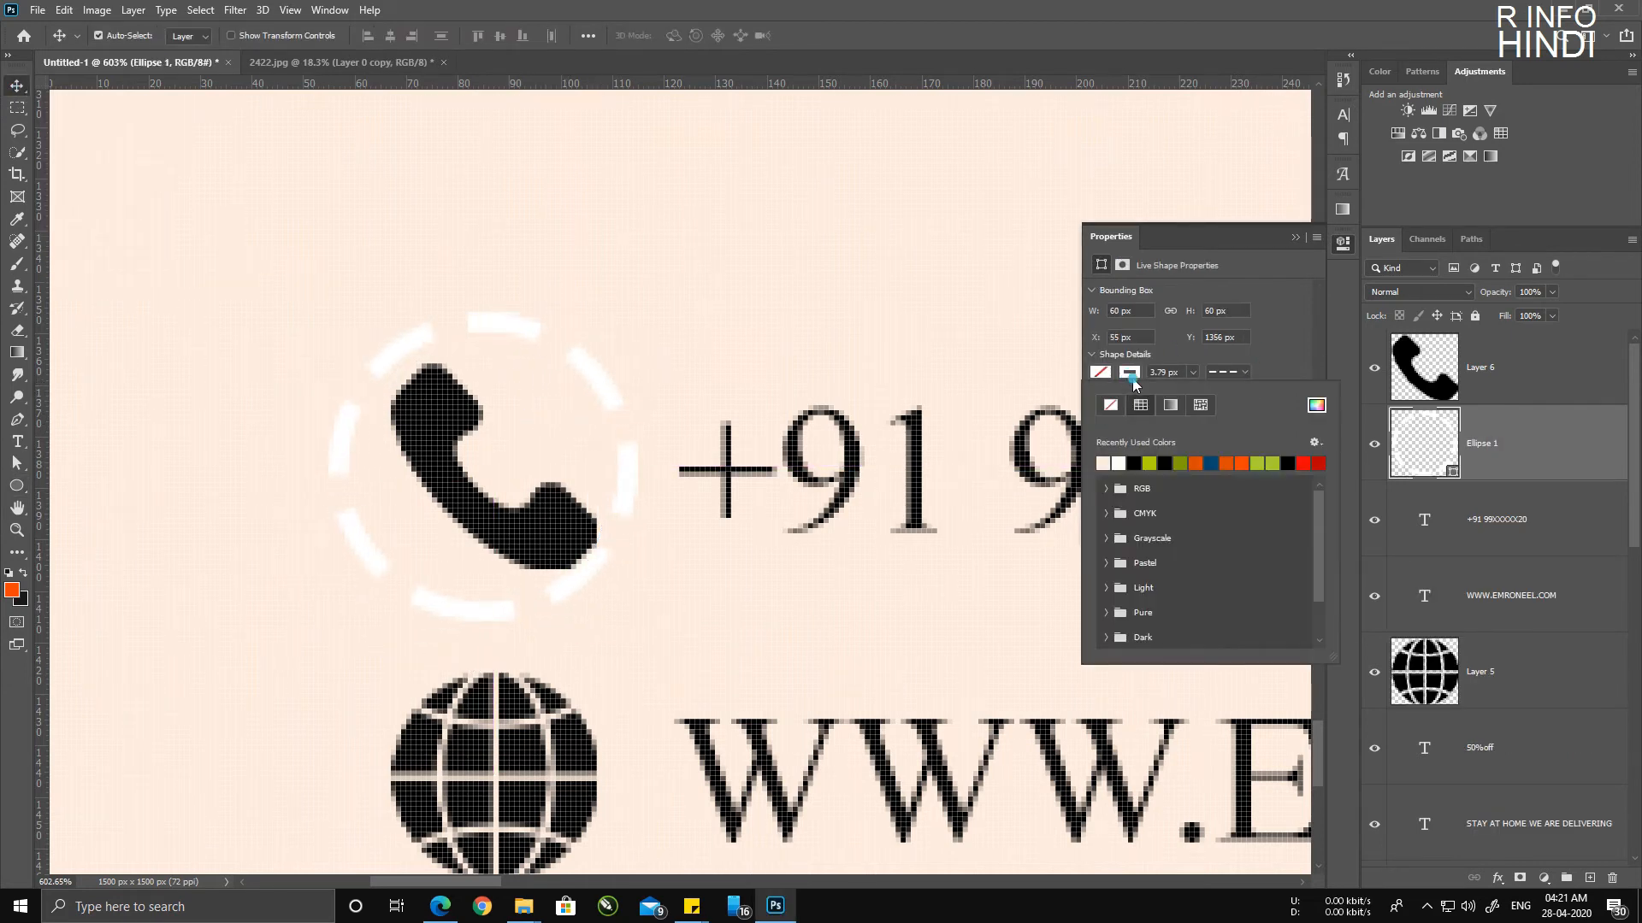
left_click(1095, 357)
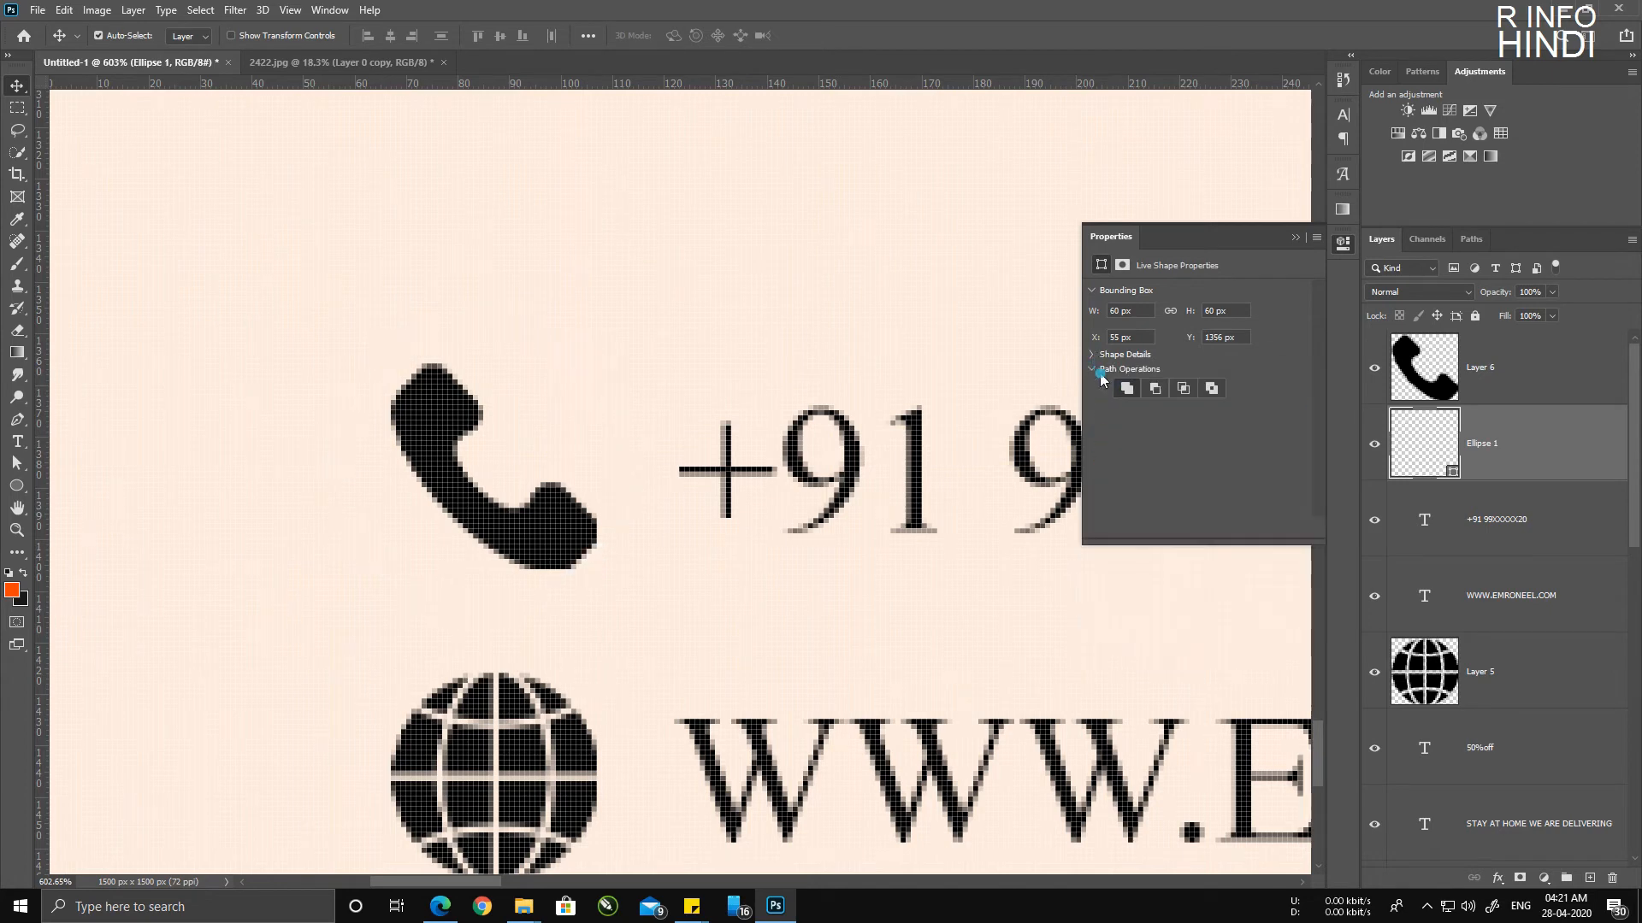
left_click(1092, 354)
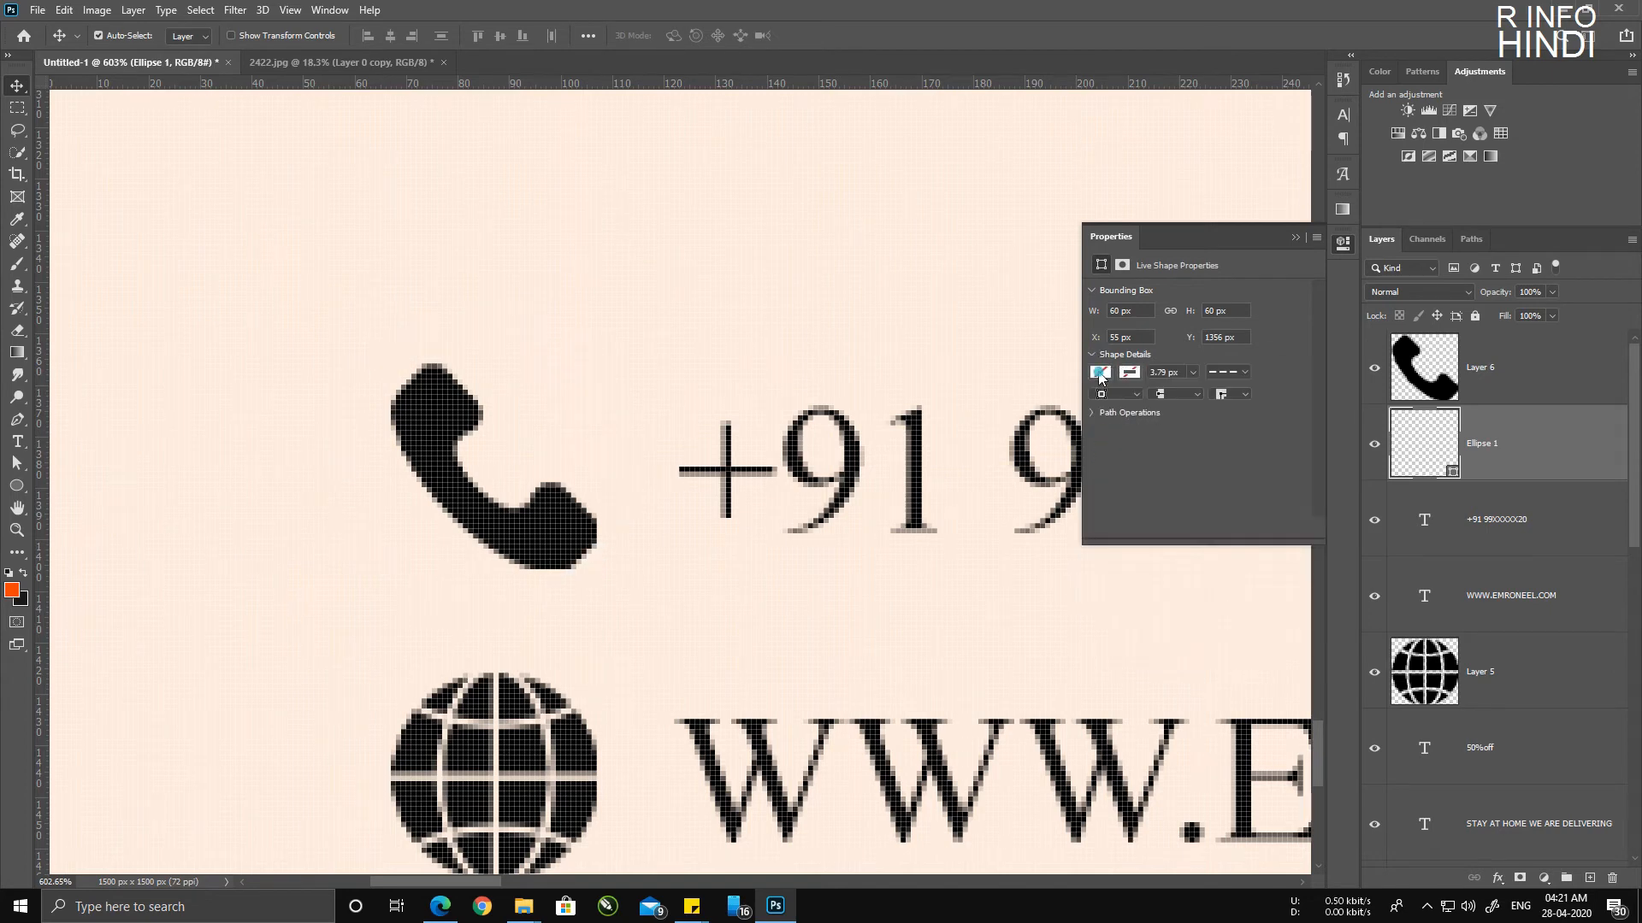
left_click(1099, 373)
left_click(1151, 461)
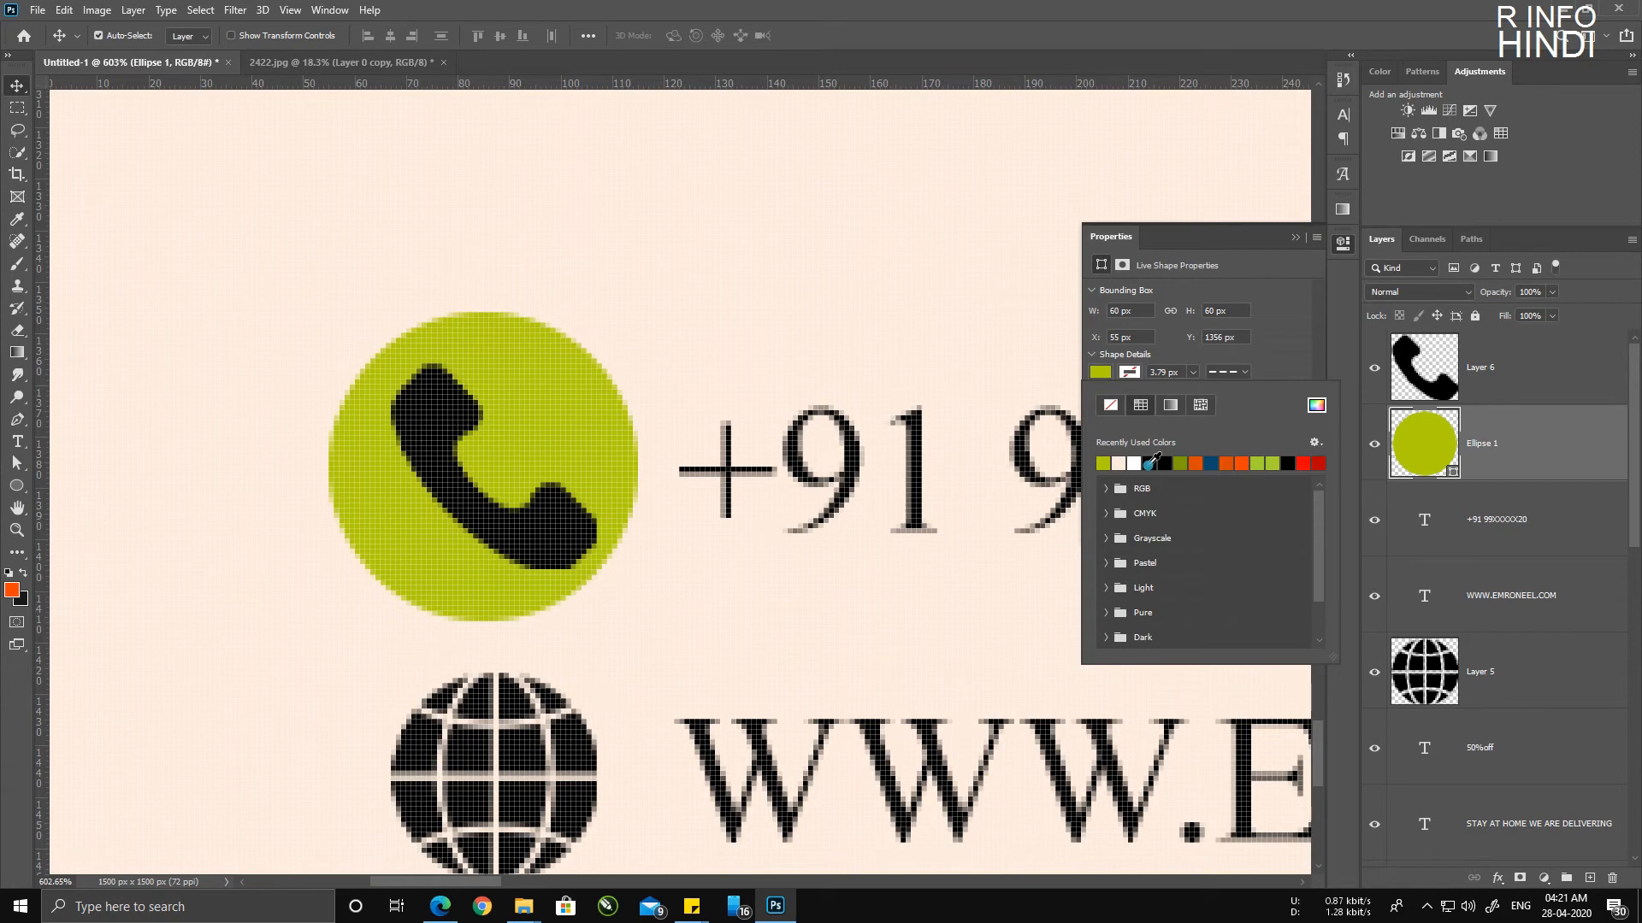
left_click(1292, 241)
Step: Duplicate the green circle and place the copy directly below it, at the globe icon's position
scroll(684, 377, "down", 3)
left_click_drag(610, 393, 625, 577)
key("shift")
key("shift")
key("alt")
key("alt")
key("shift")
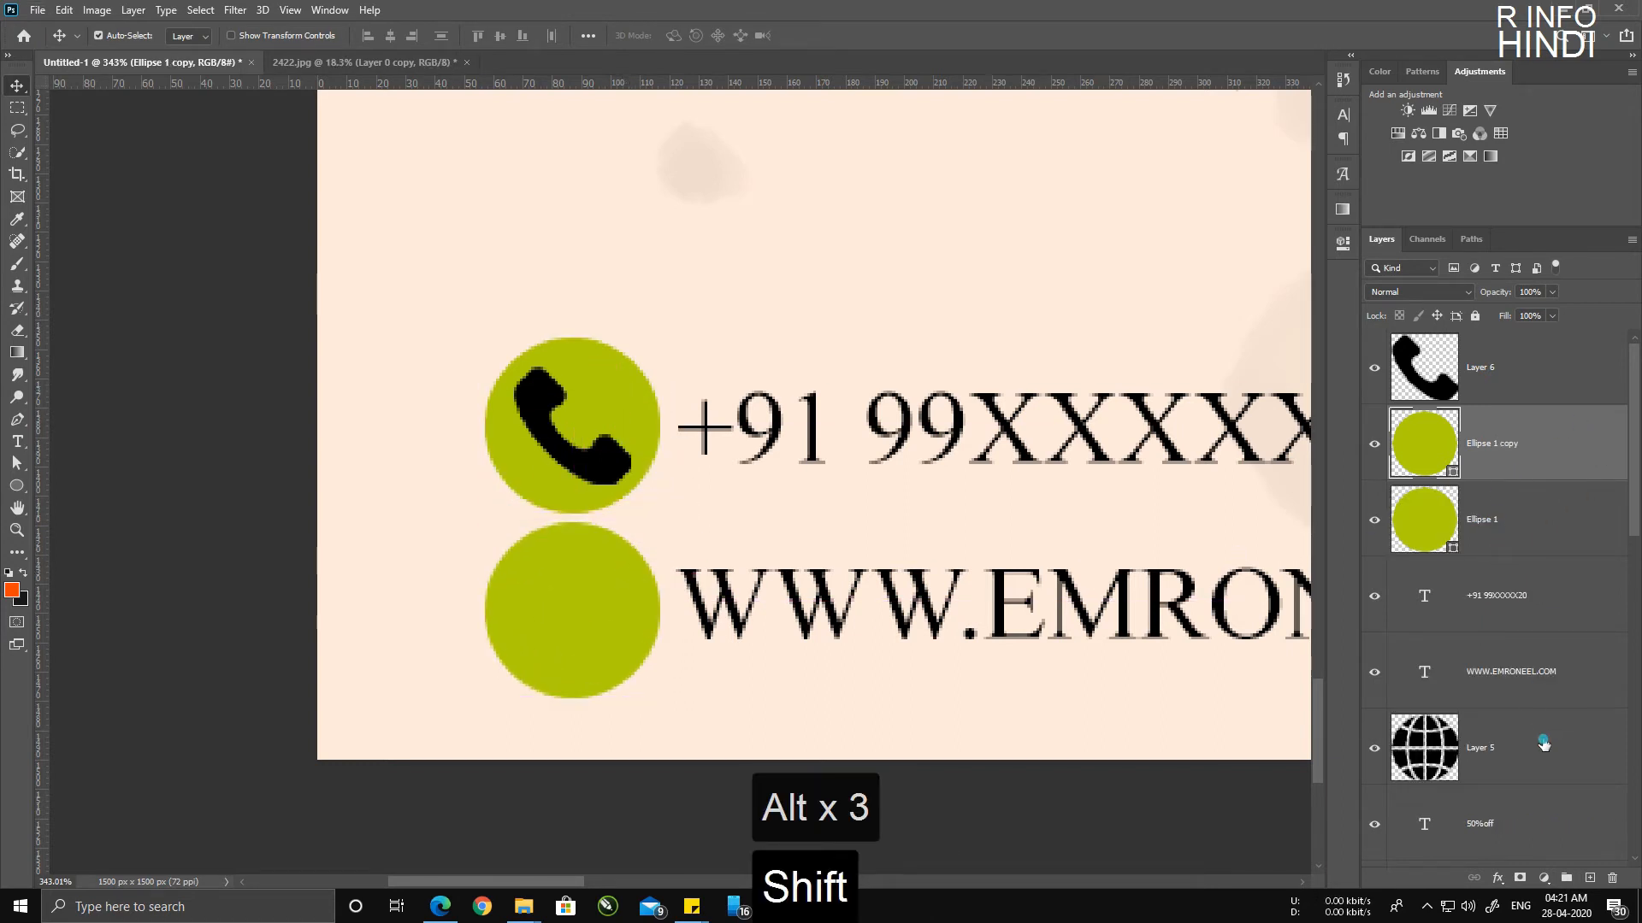
Step: Reorder the layers so the globe icon, phone number text and website text all sit above the two green circles
left_click_drag(1543, 744, 1483, 484)
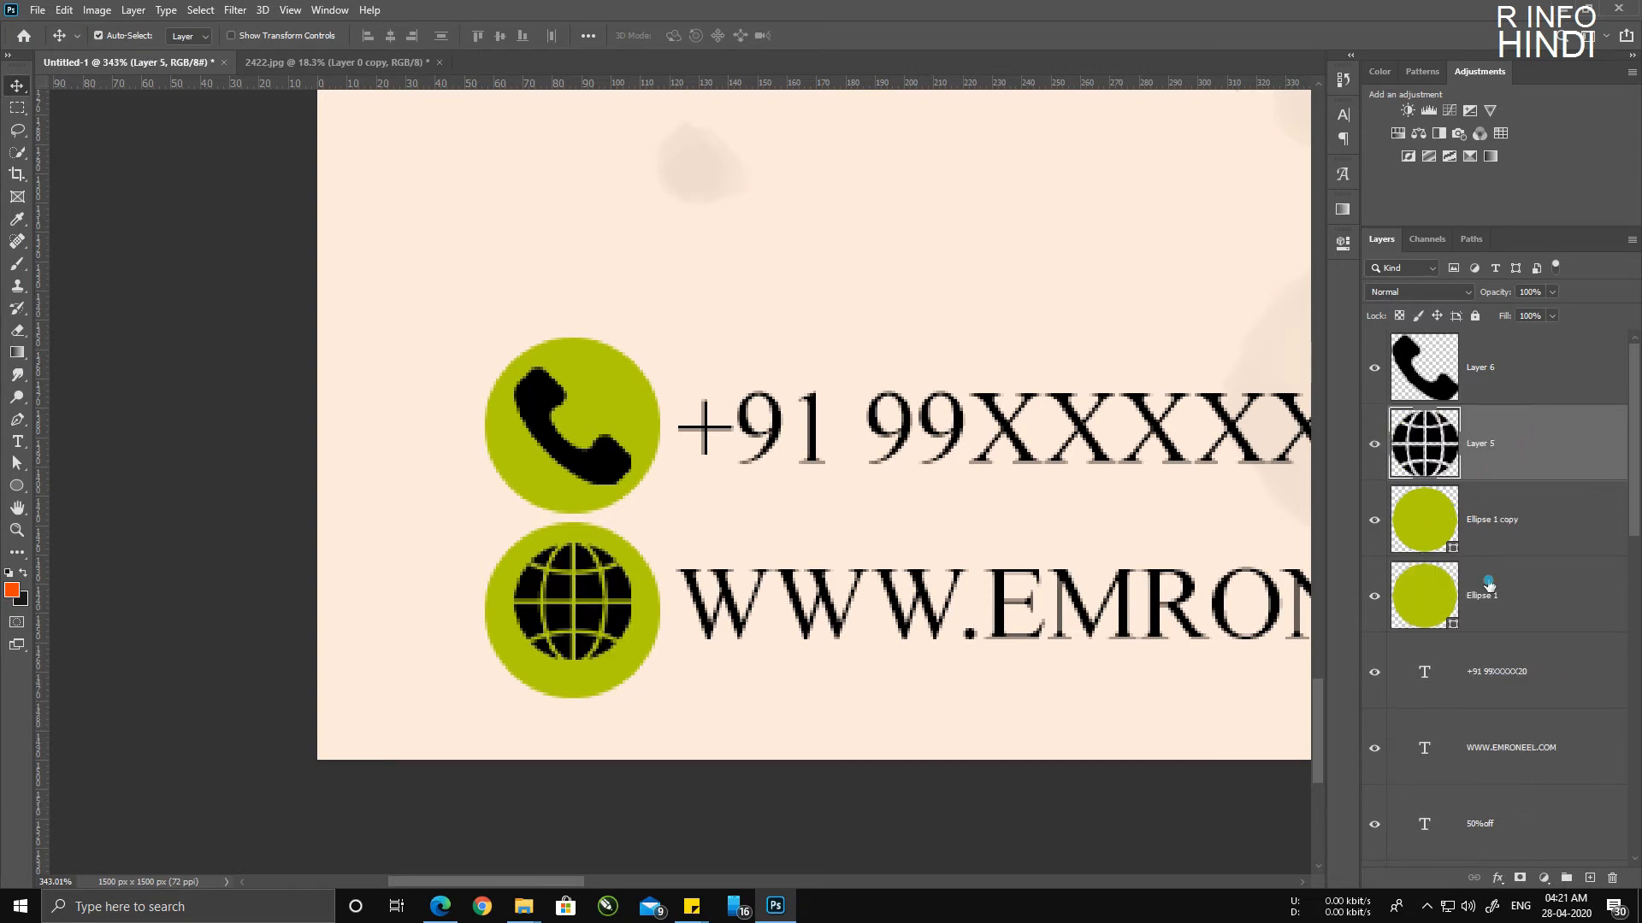
left_click_drag(1536, 698, 1522, 415)
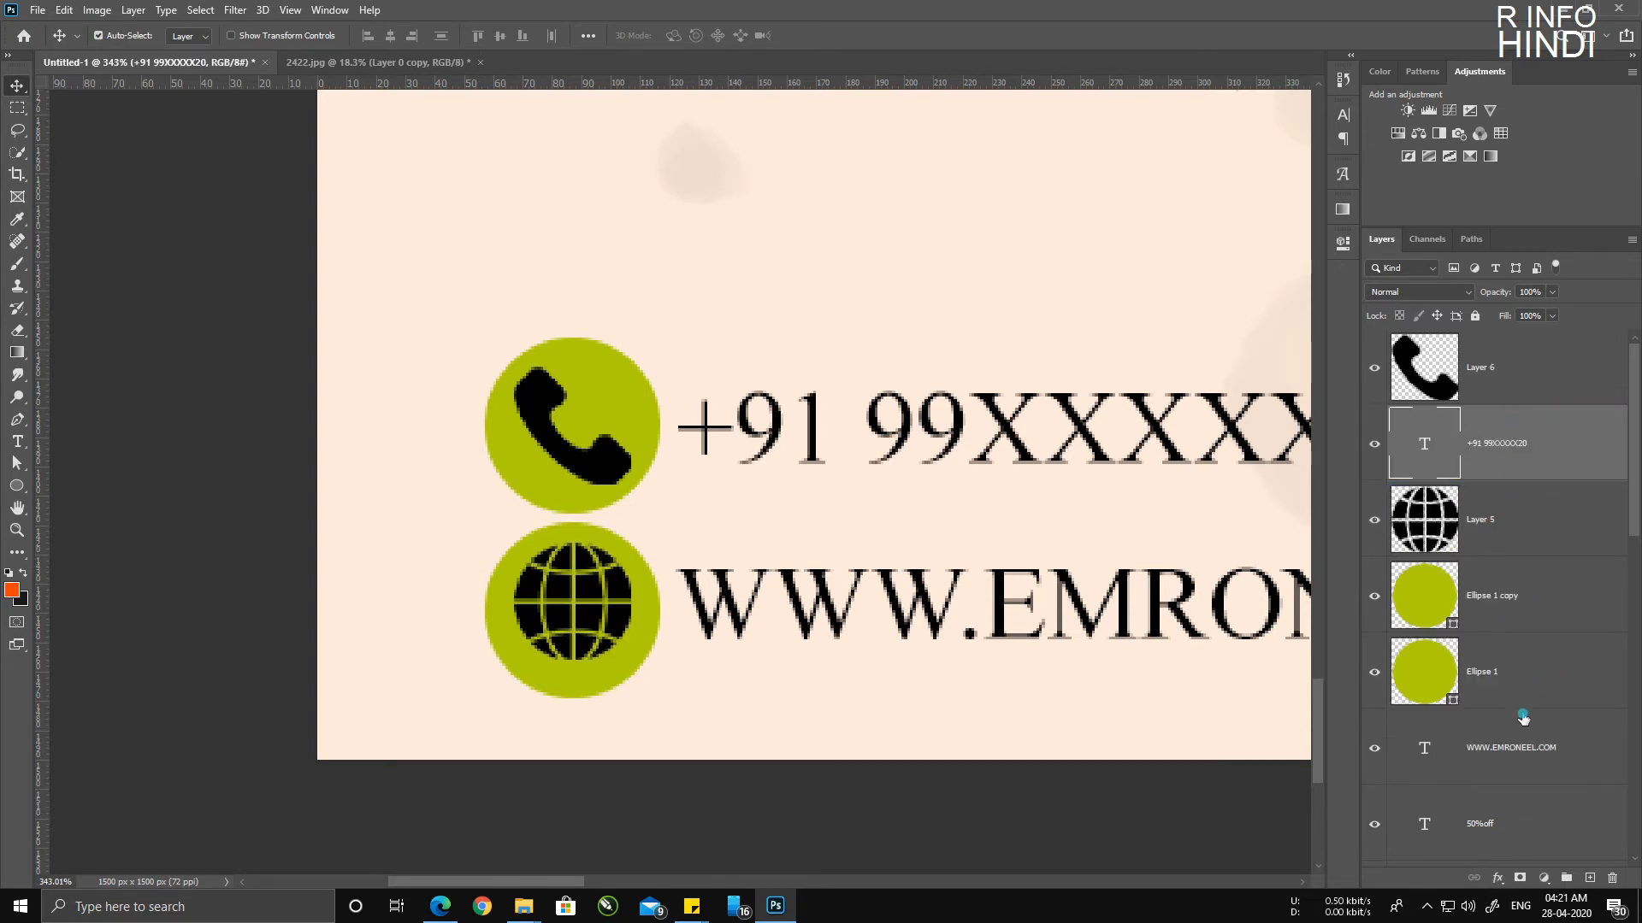
left_click_drag(1529, 743, 1512, 547)
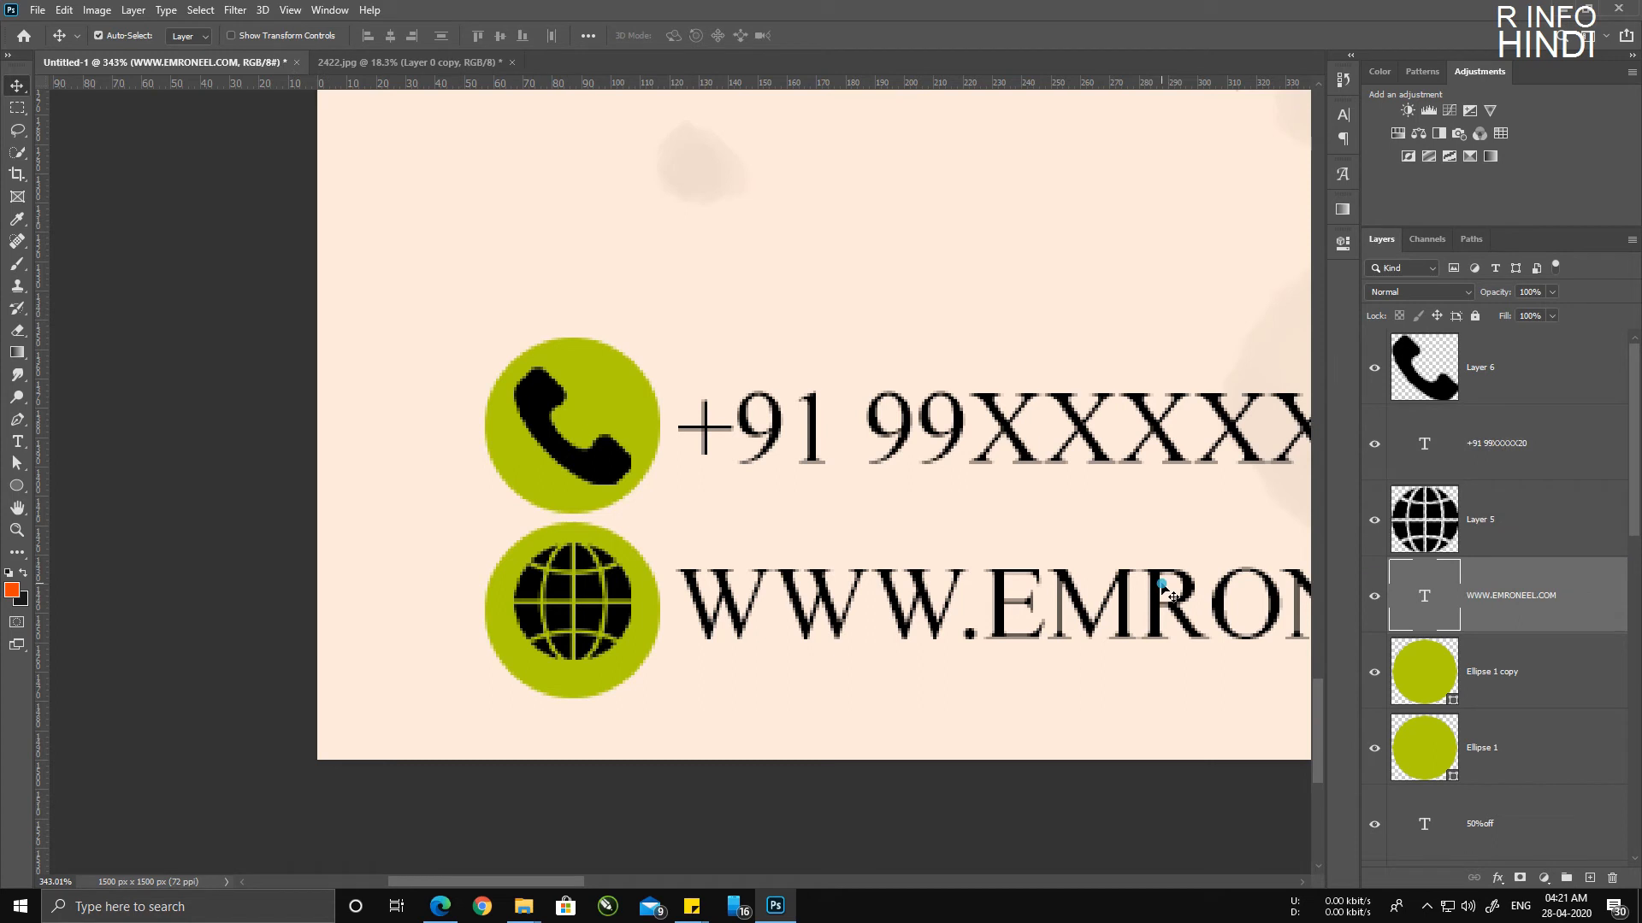
Step: Invert the phone and globe icons from black to white and center the globe within its green circle
scroll(668, 581, "down", 3)
scroll(611, 481, "up", 3)
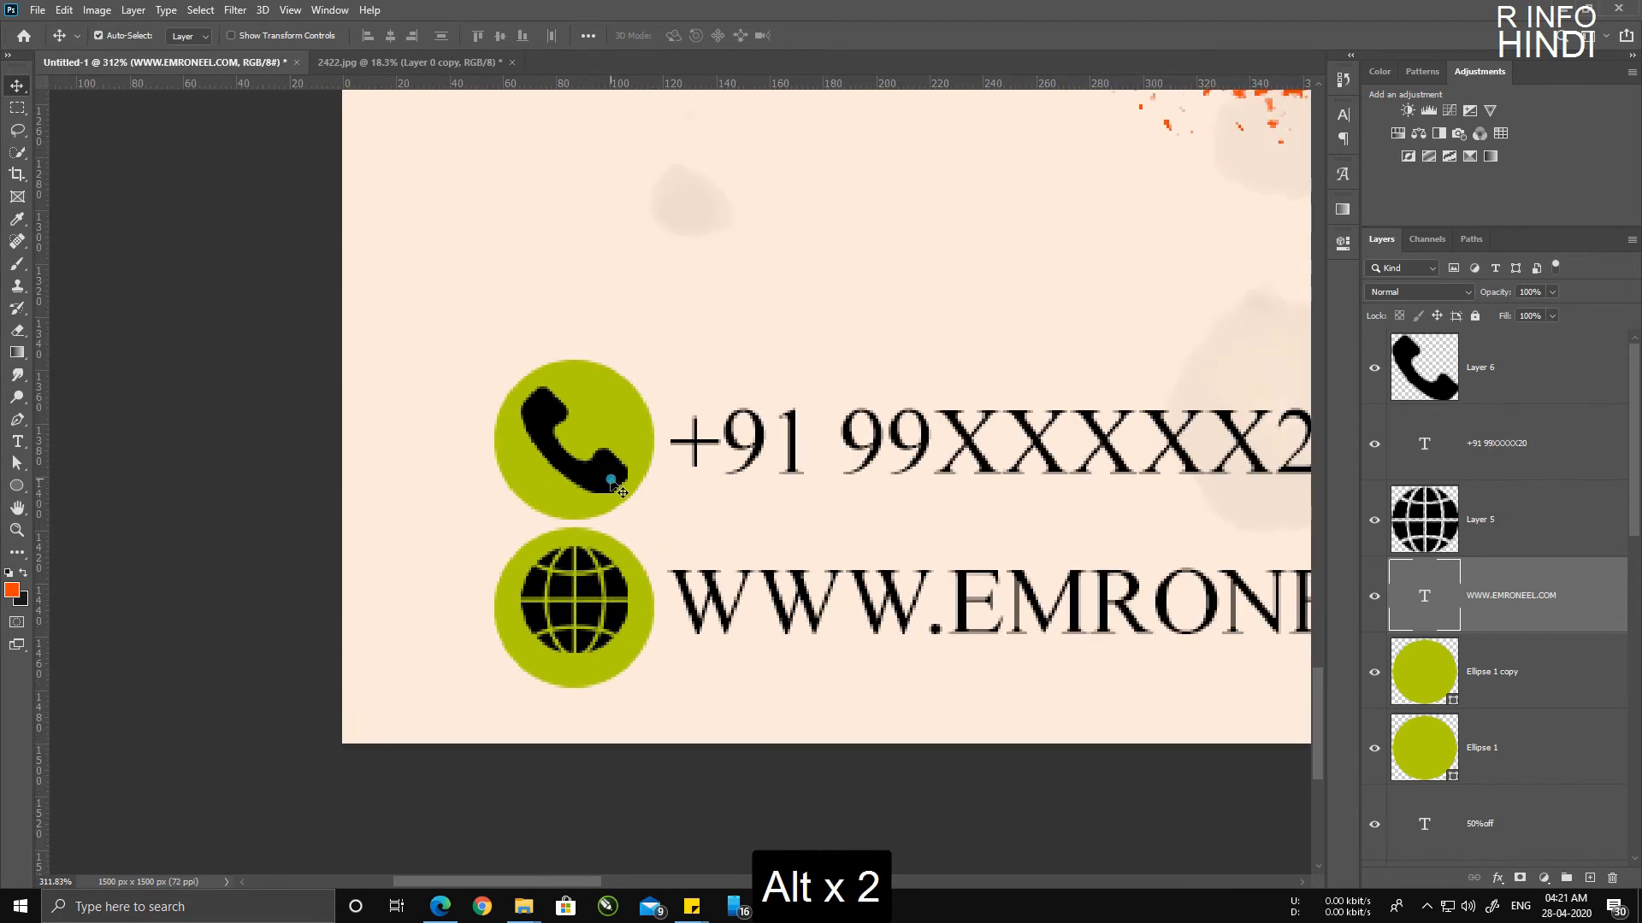
left_click(611, 482)
key("ctrl+i")
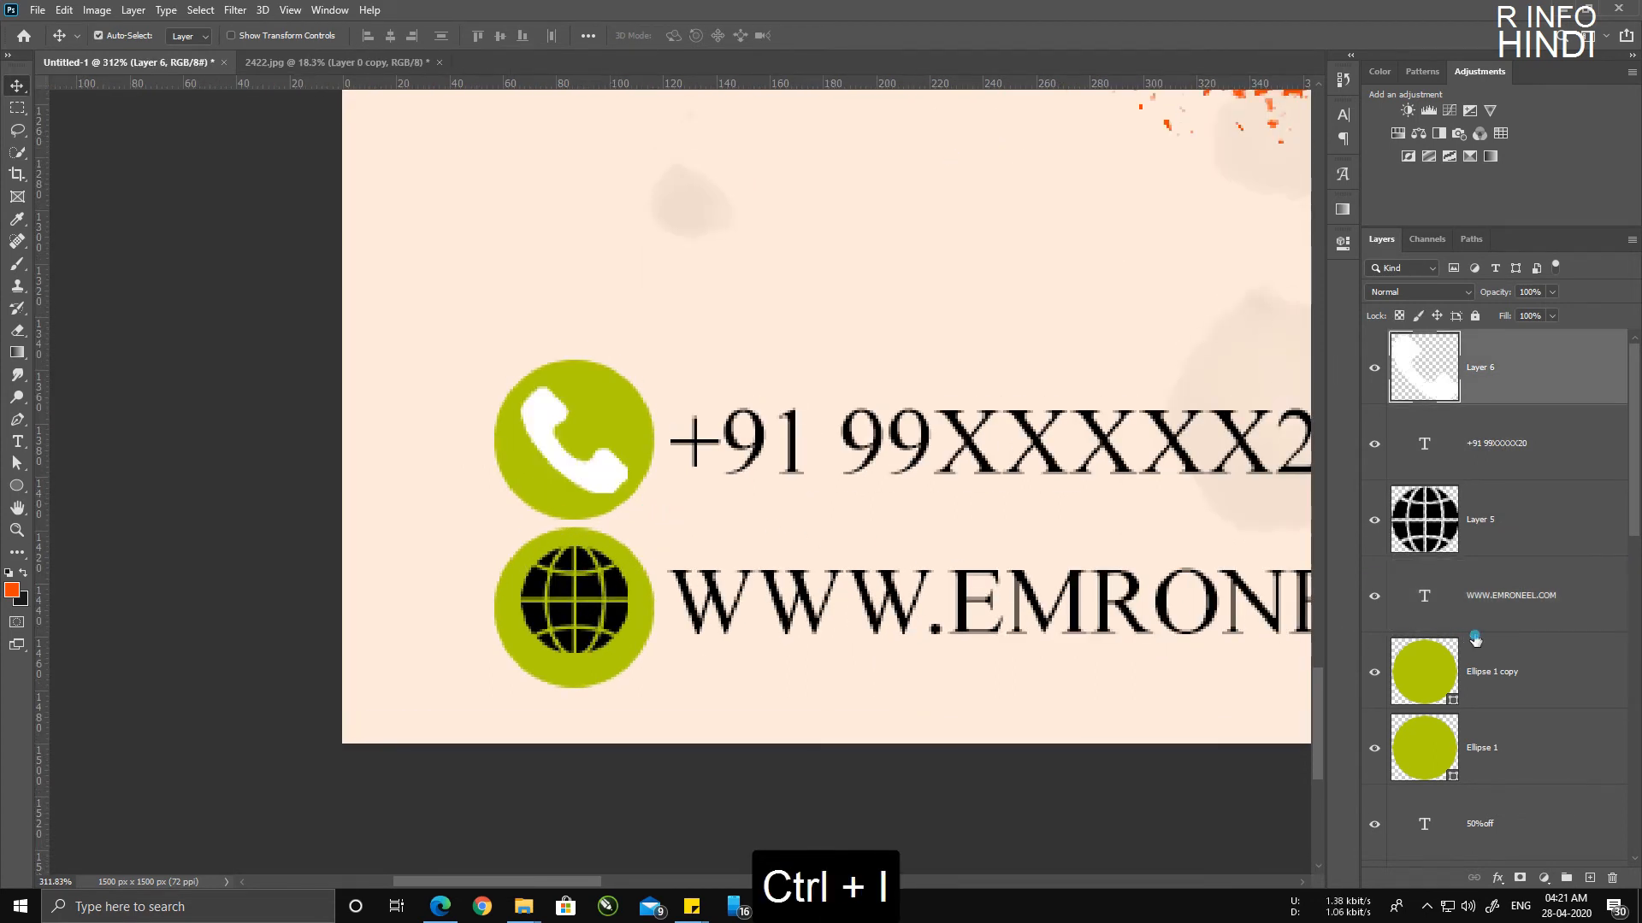
left_click(1473, 518)
key("ctrl+i")
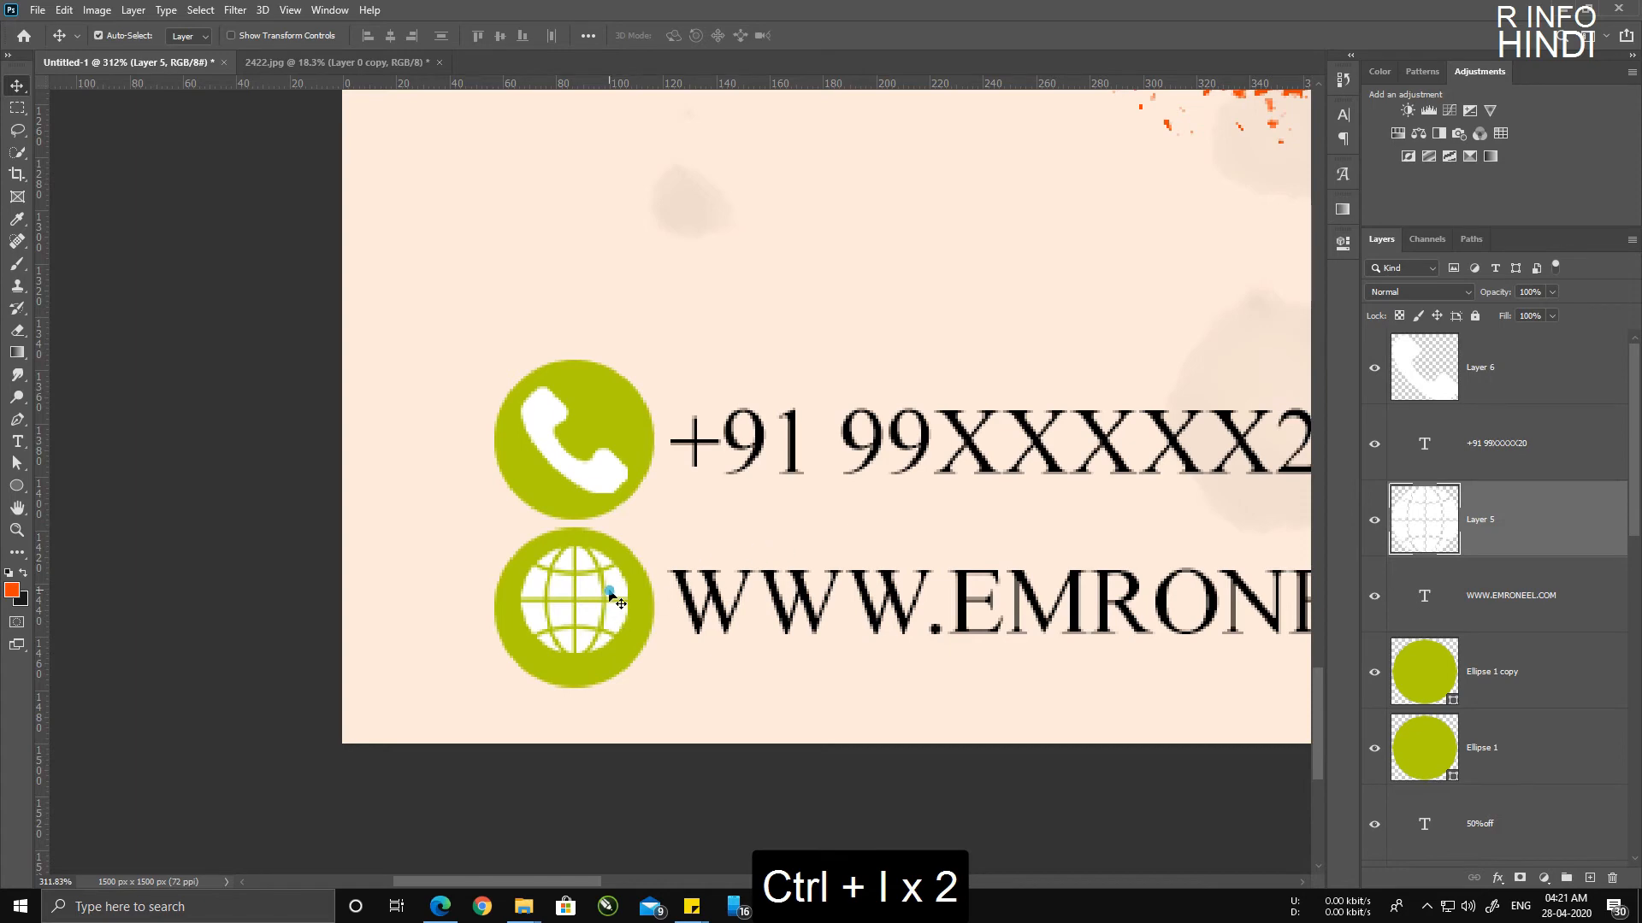
left_click_drag(617, 602, 614, 605)
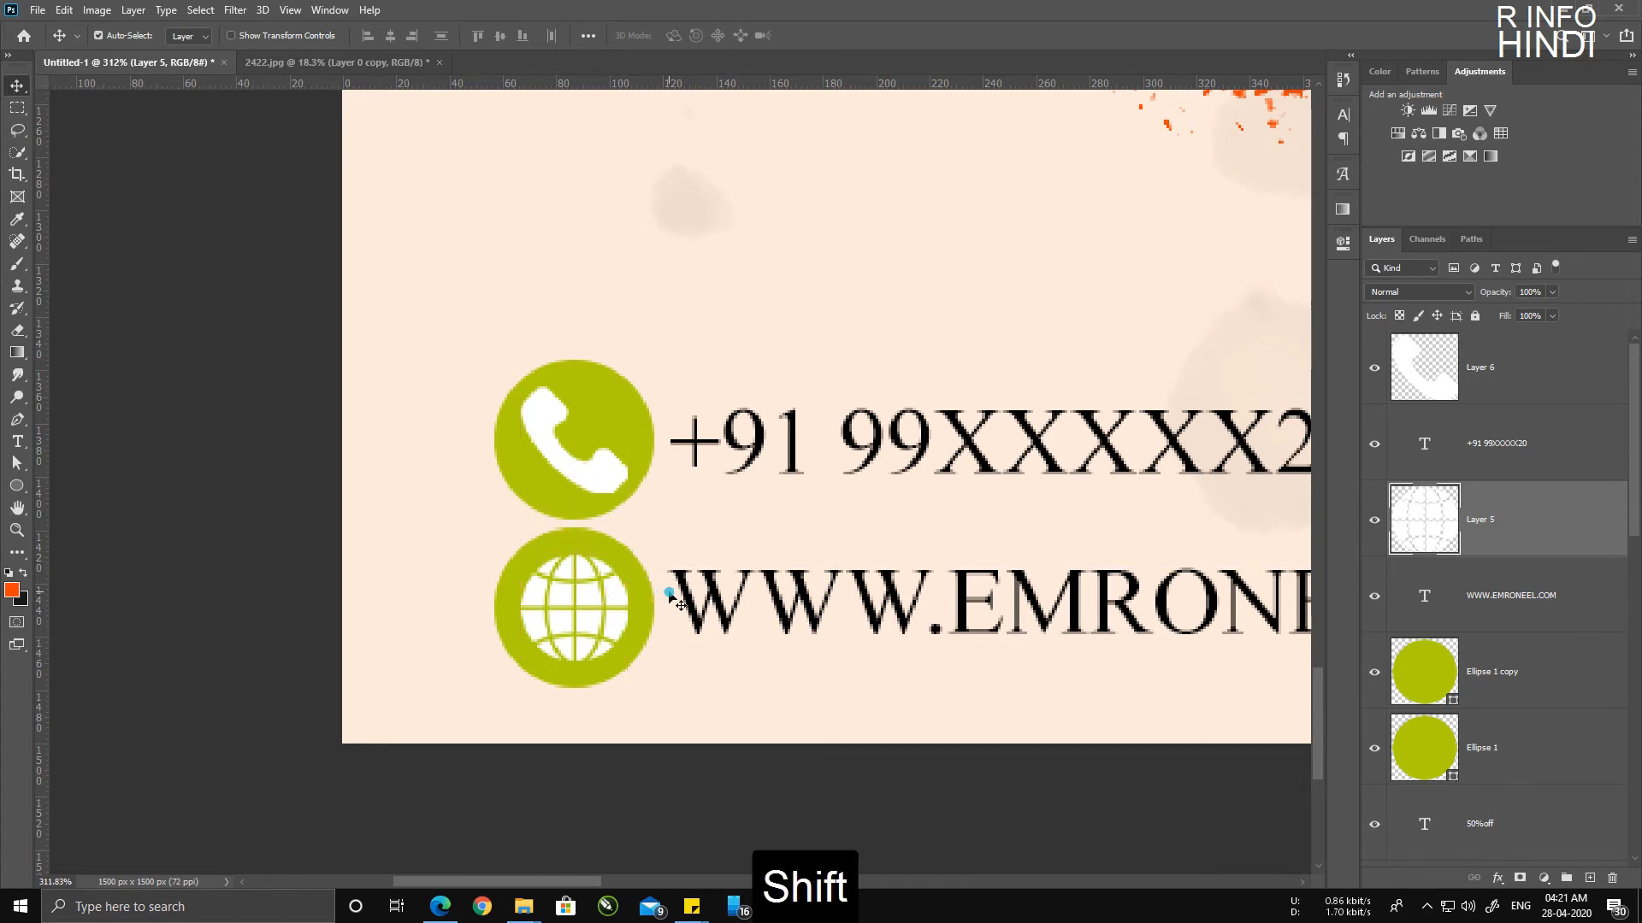
Step: Scale down the globe icon together with its circle and position it beside the website text
key("alt")
scroll(610, 469, "down", 5)
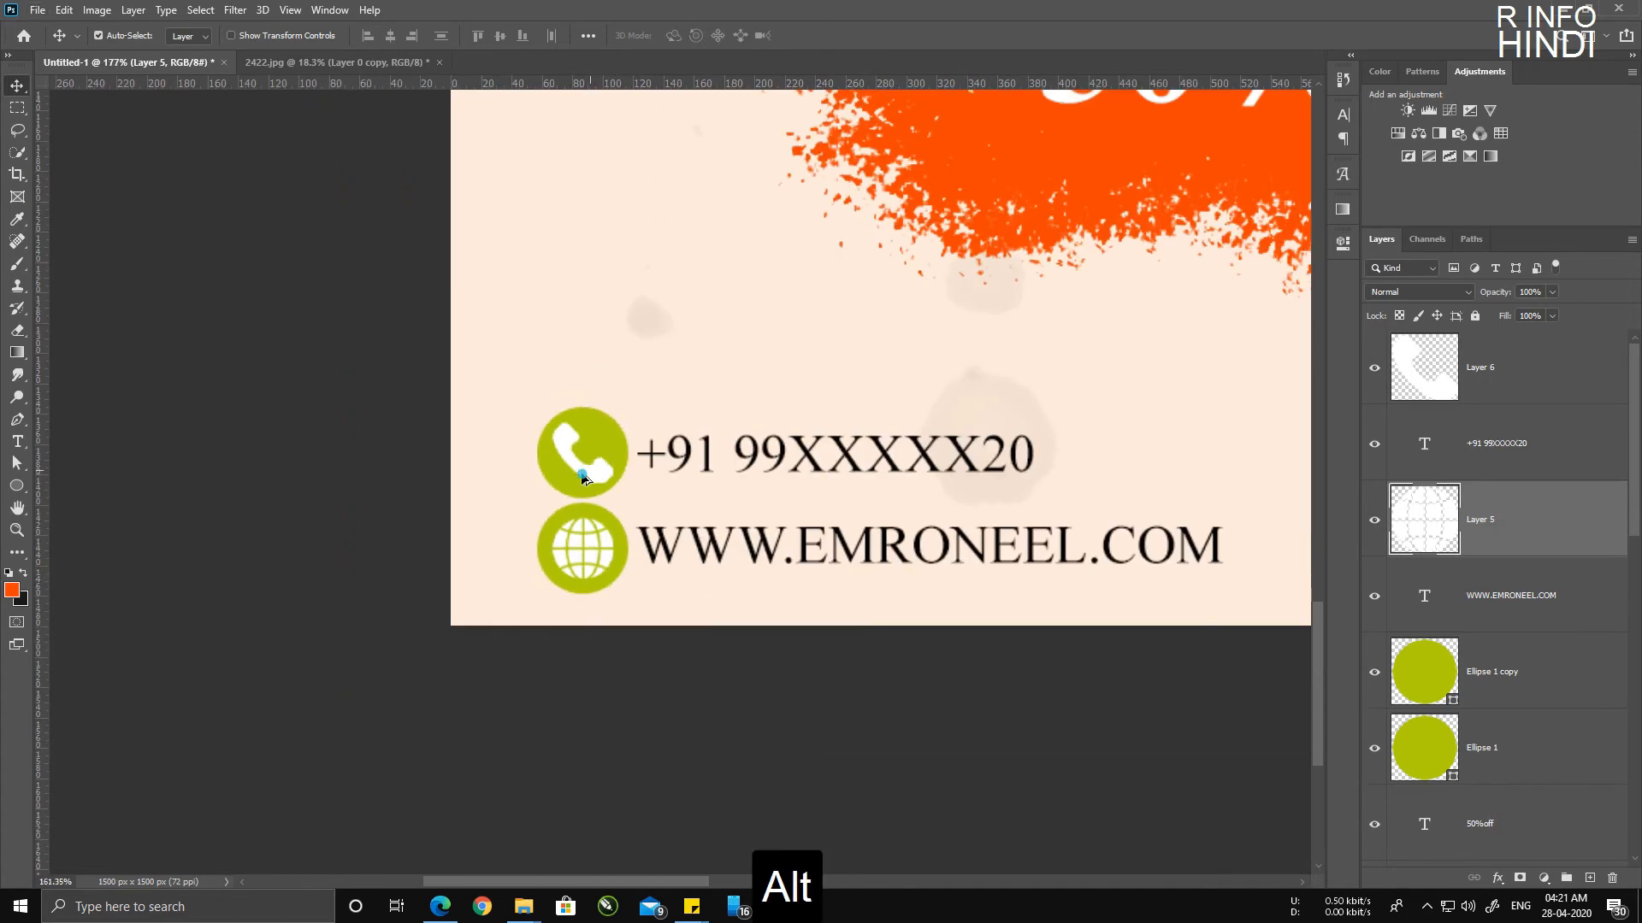
scroll(599, 496, "up", 4)
scroll(617, 455, "up", 2)
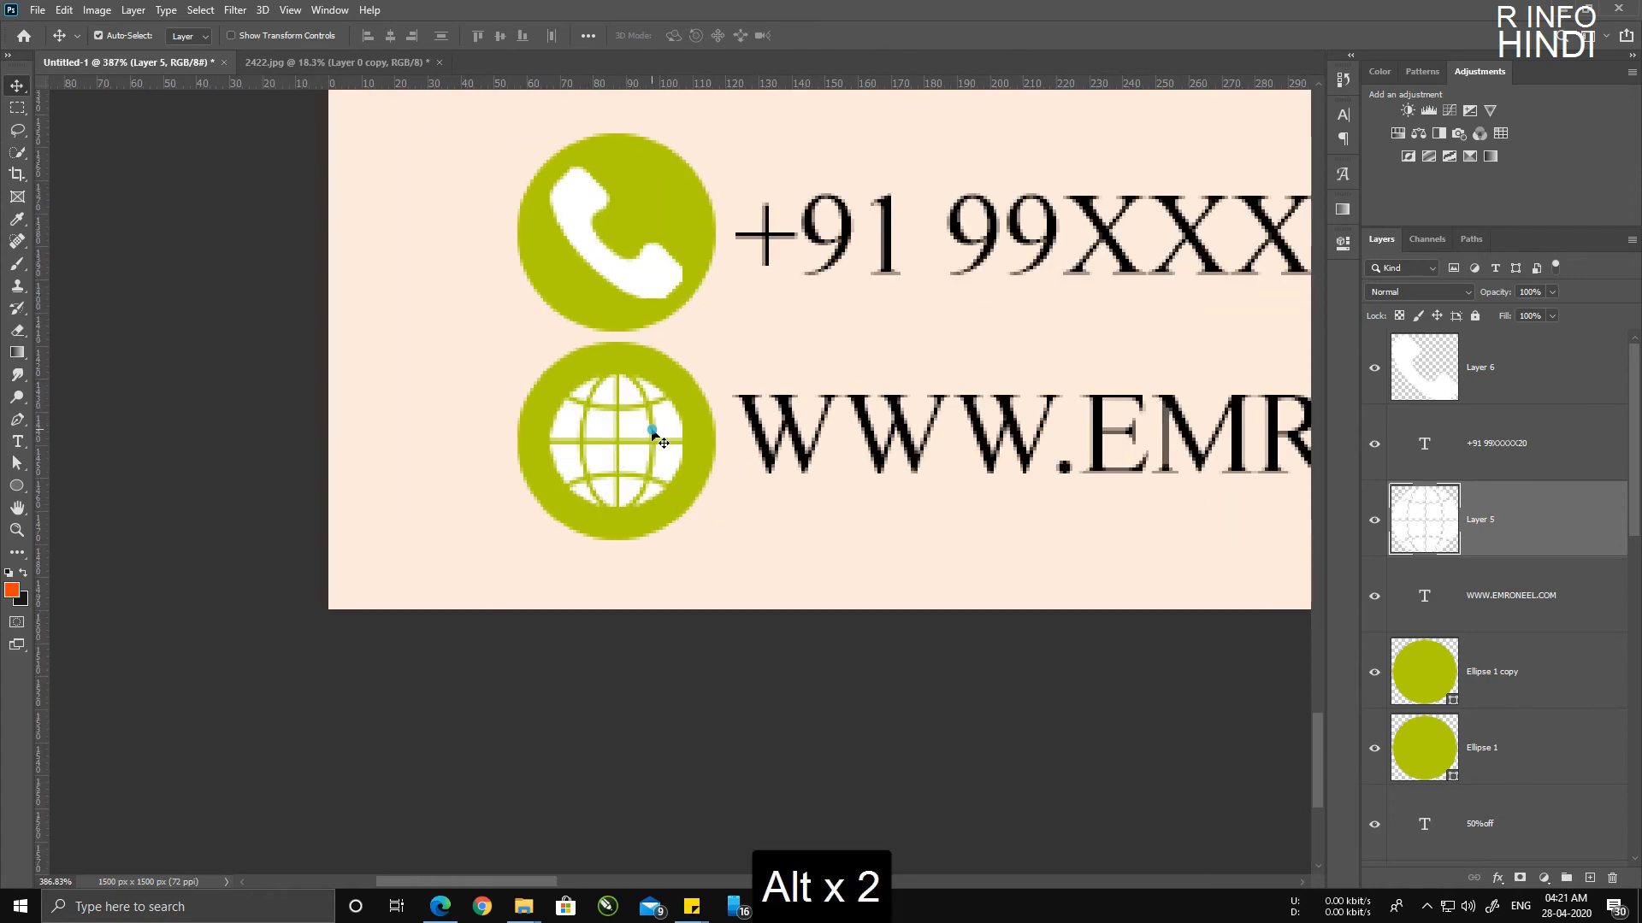
left_click(699, 425, "shift")
key("ctrl+t")
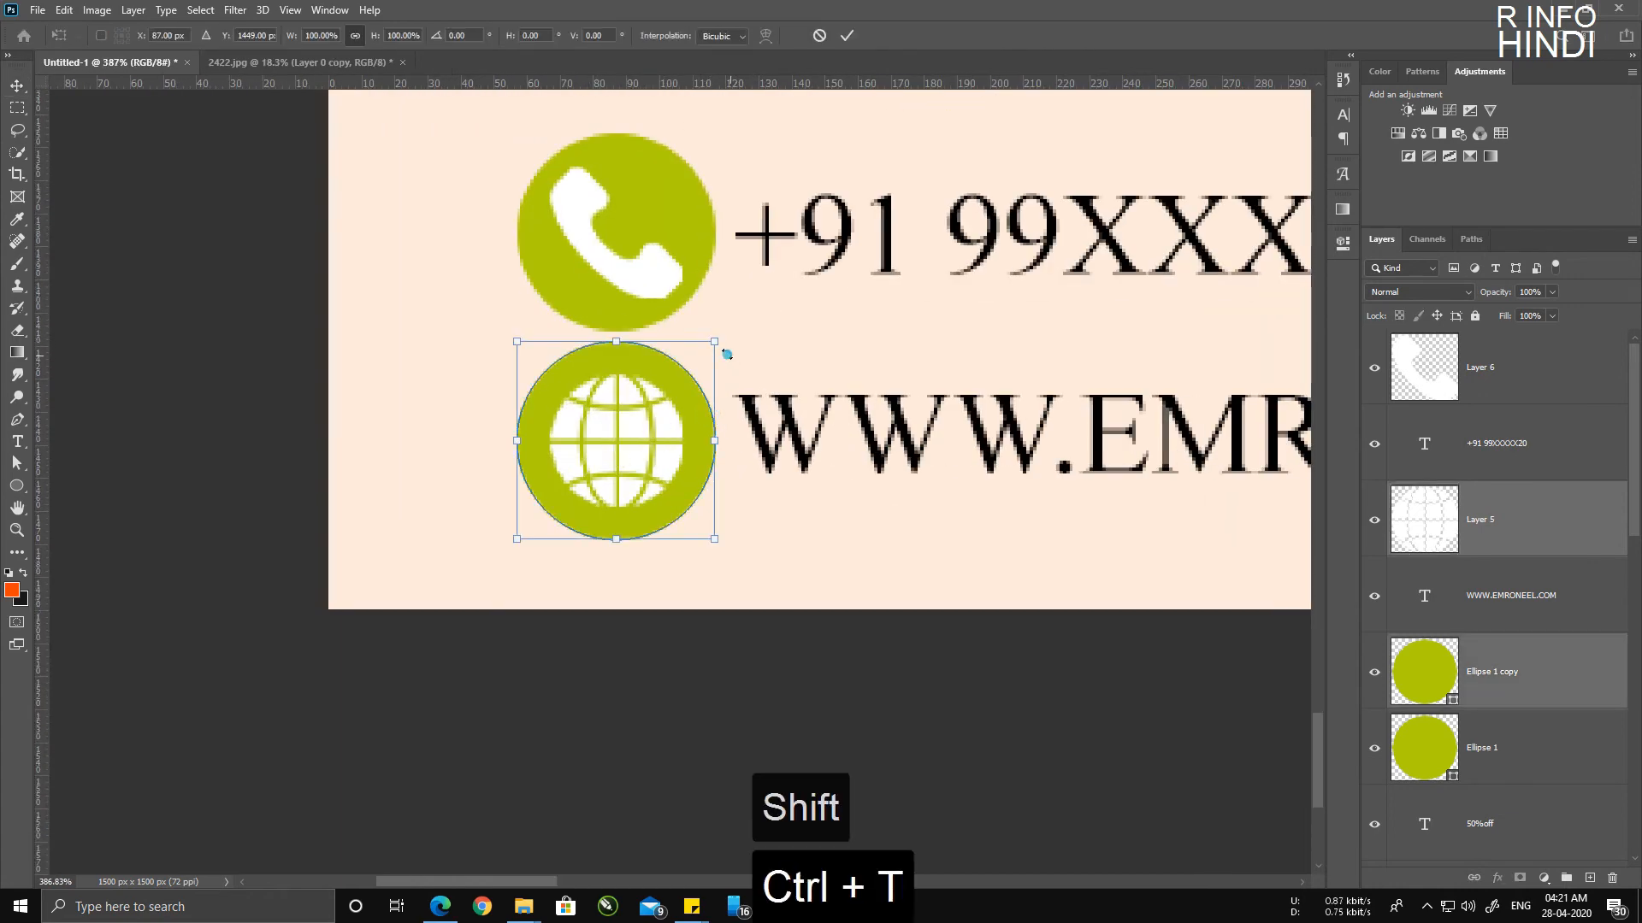
left_click_drag(724, 351, 674, 381)
left_click_drag(634, 468, 644, 440)
key("Return")
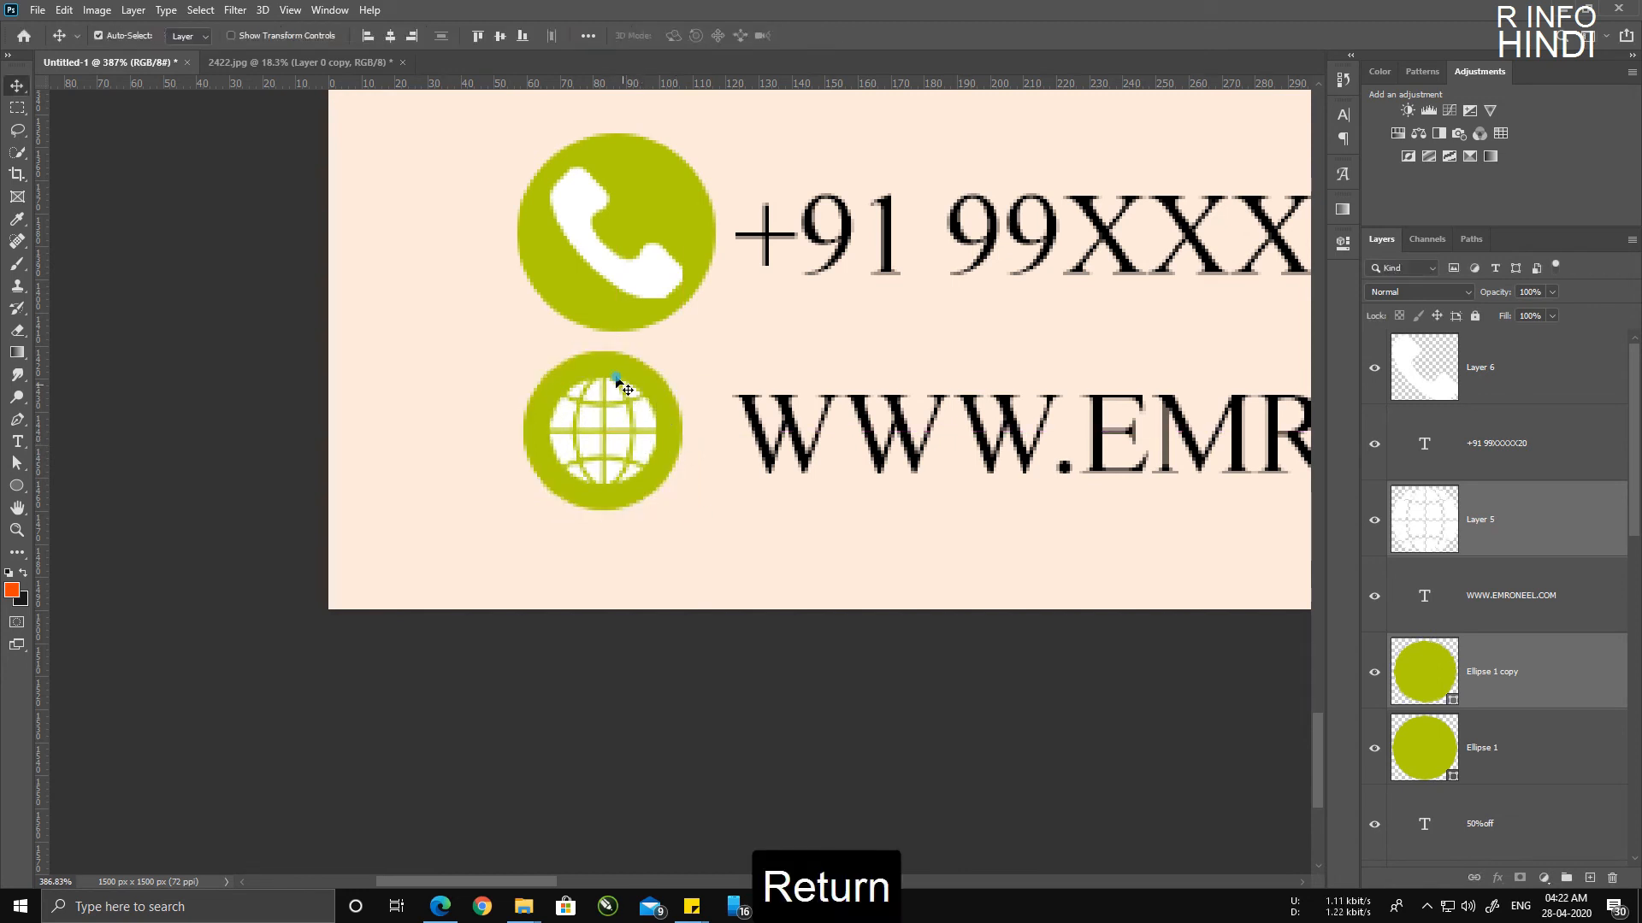
Step: Scale the phone icon and its circle down to match the globe's circle and align them above it, beside the phone number
left_click(586, 325)
left_click(659, 280, "shift")
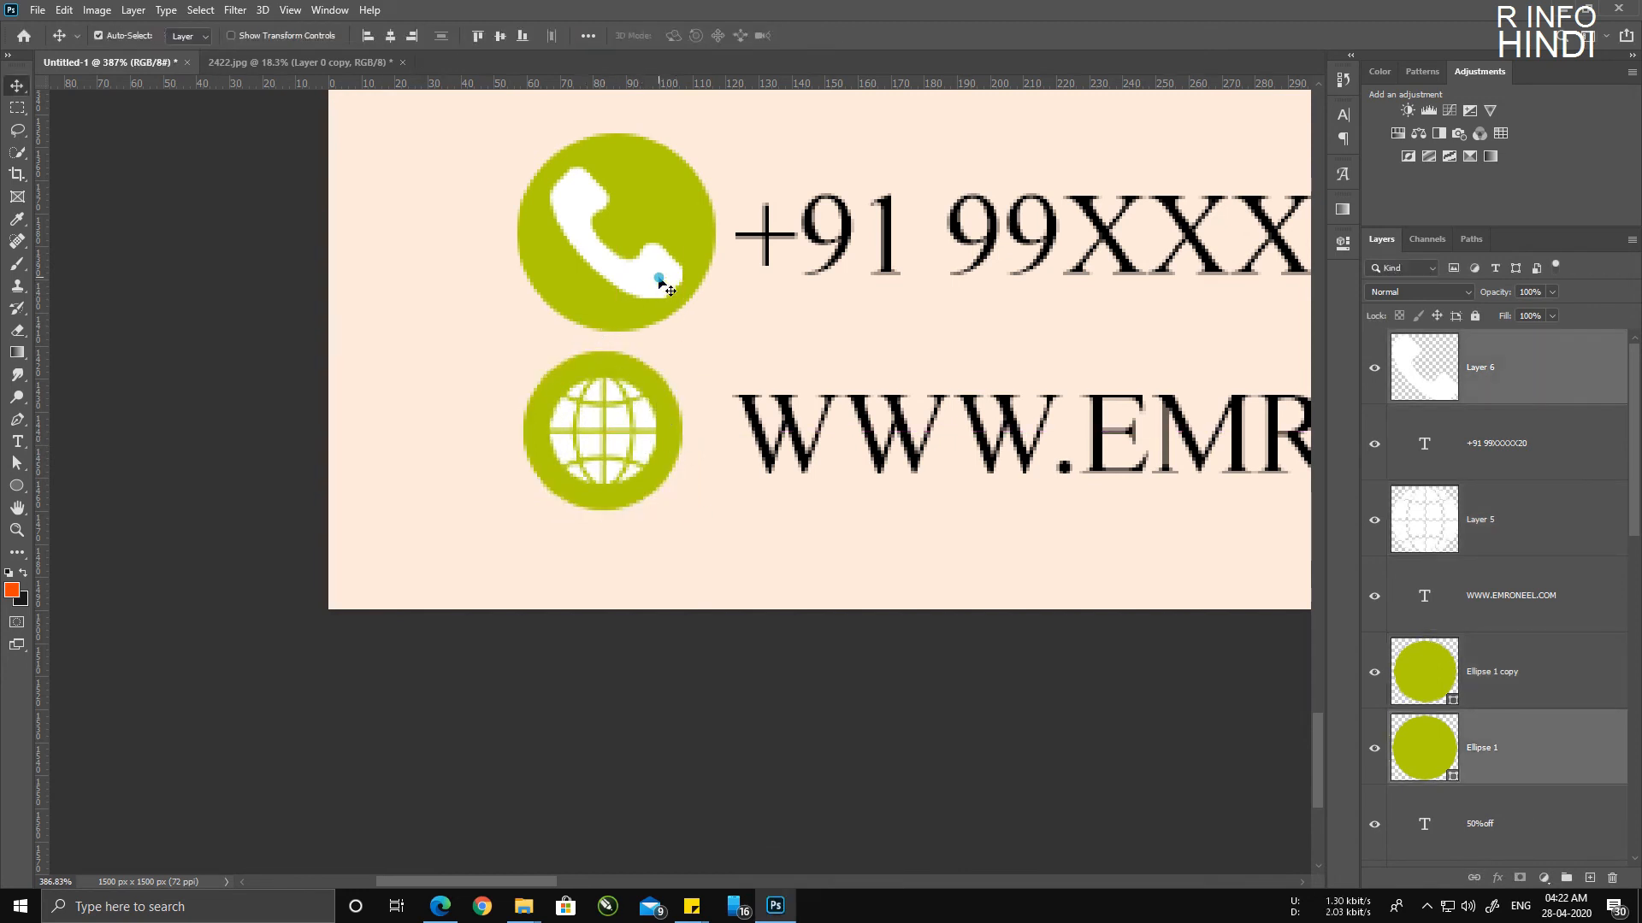
key("ctrl+t")
key("ctrl+t")
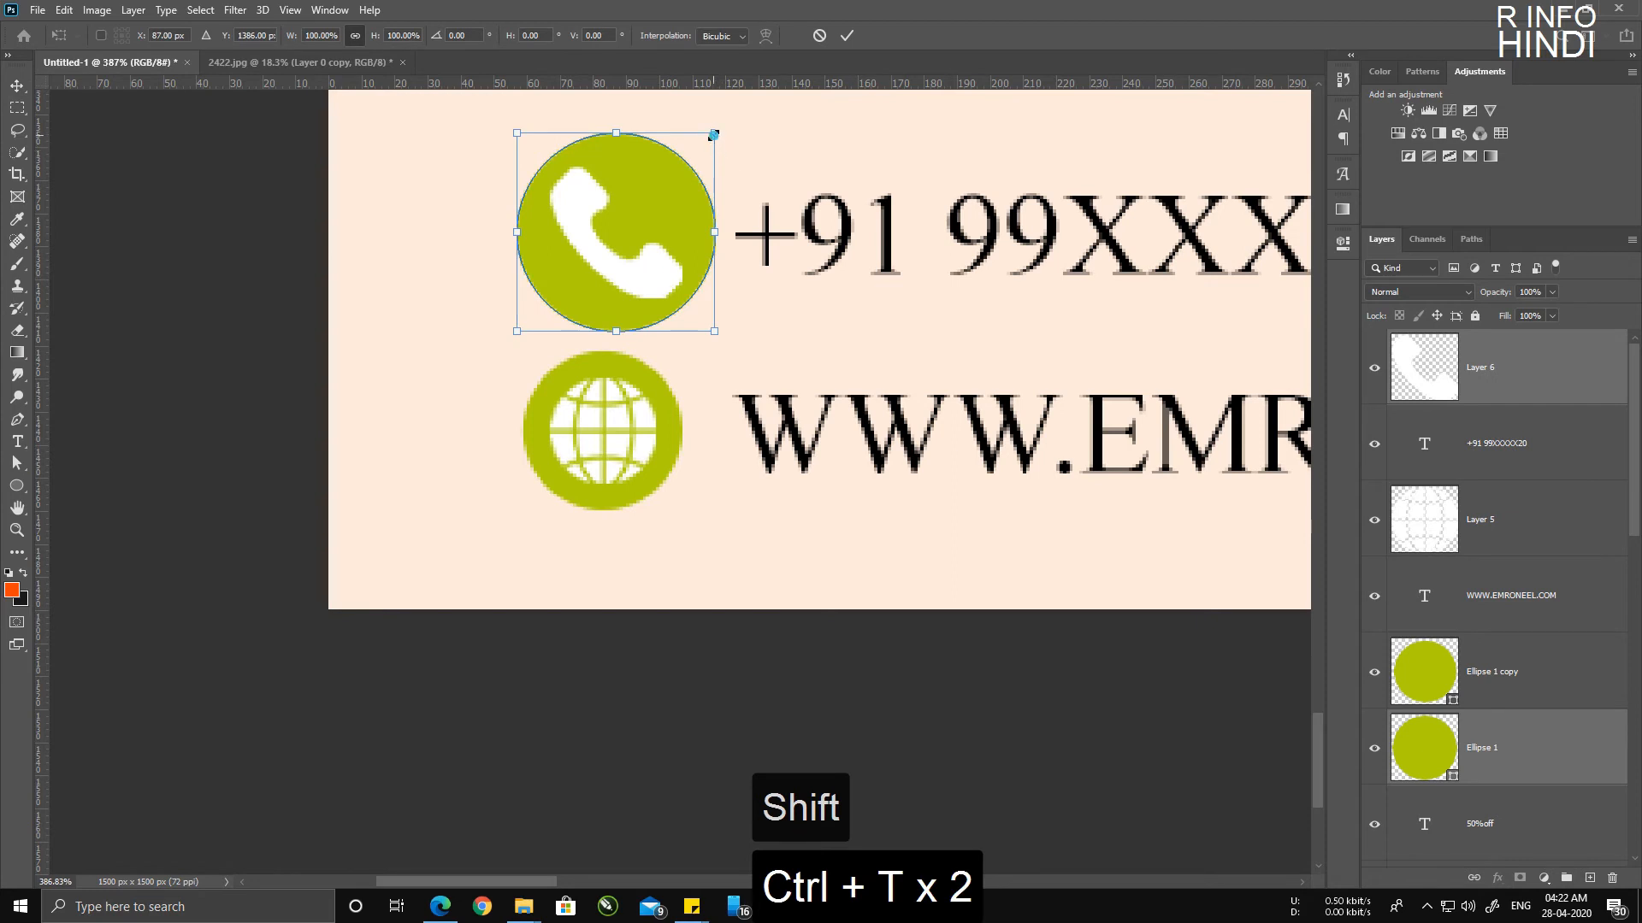
left_click_drag(713, 135, 669, 179)
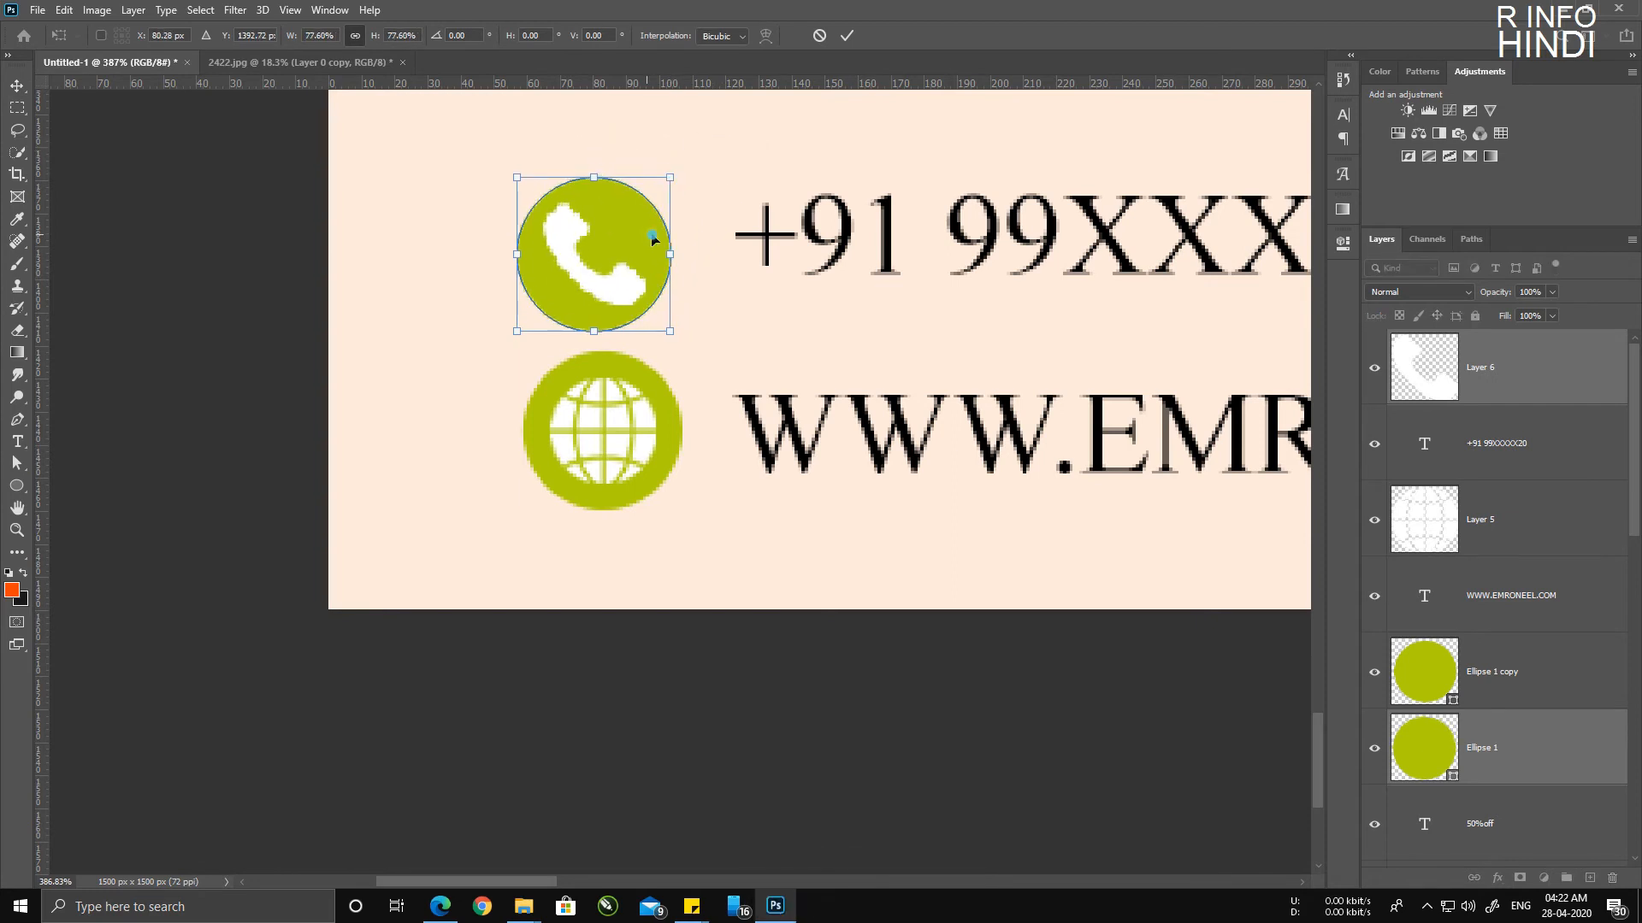
left_click_drag(652, 240, 657, 236)
left_click_drag(675, 175, 681, 169)
left_click_drag(629, 242, 656, 233)
key("Return")
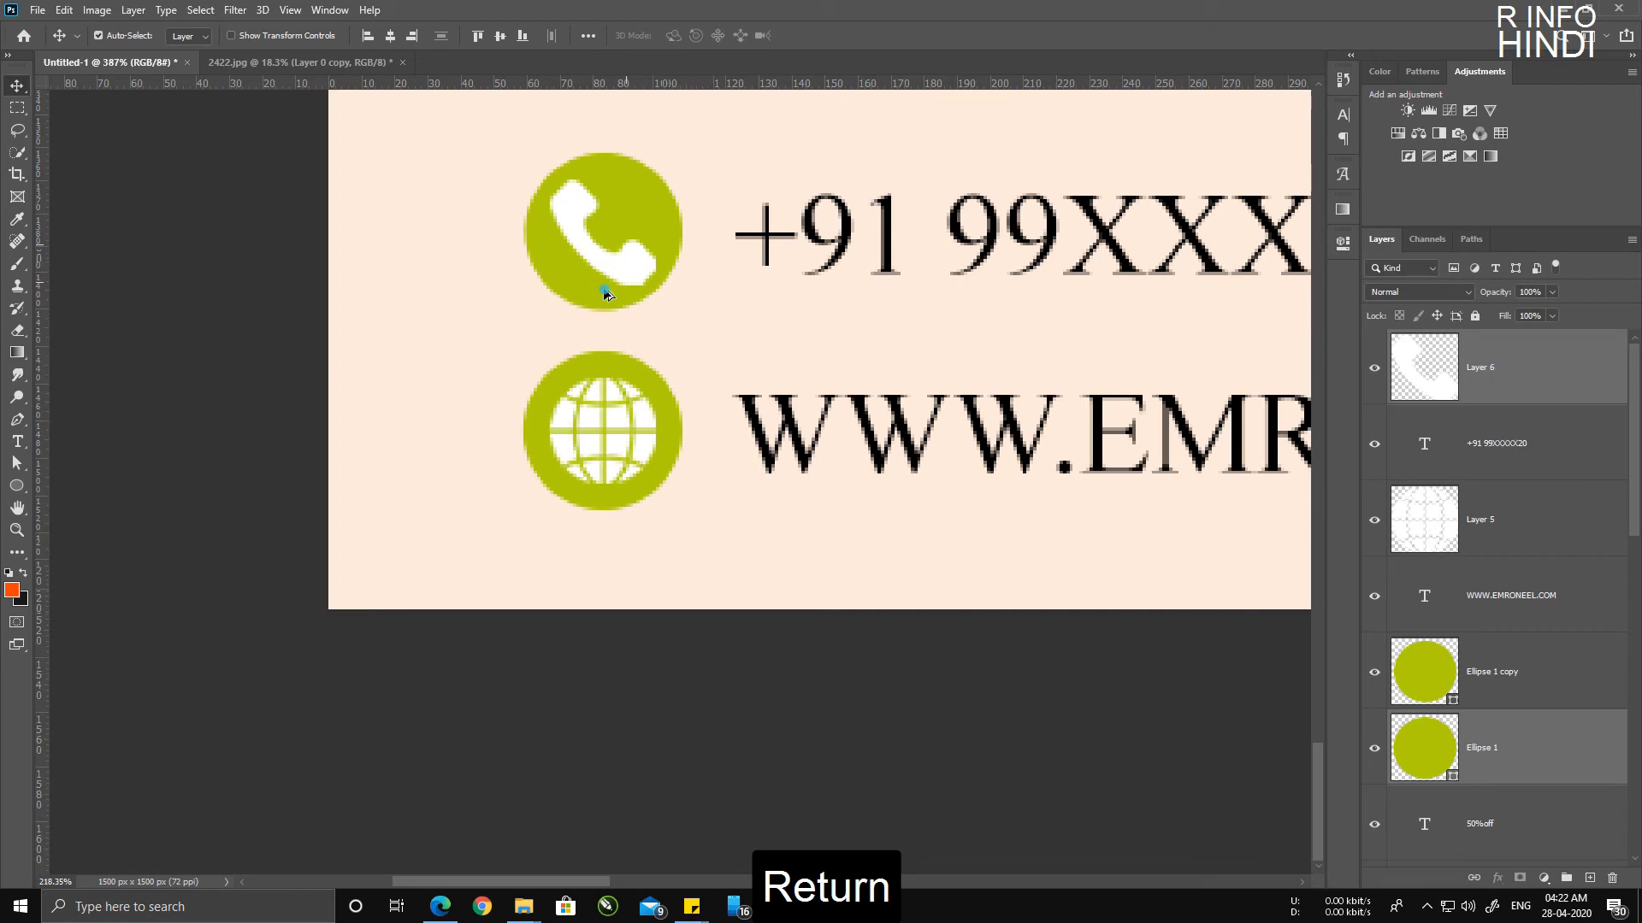
Step: Recolor the phone icon's circle with the orange sampled from the STAY AT HOME heading
scroll(604, 290, "down", 6)
scroll(552, 430, "down", 2)
scroll(501, 486, "up", 3)
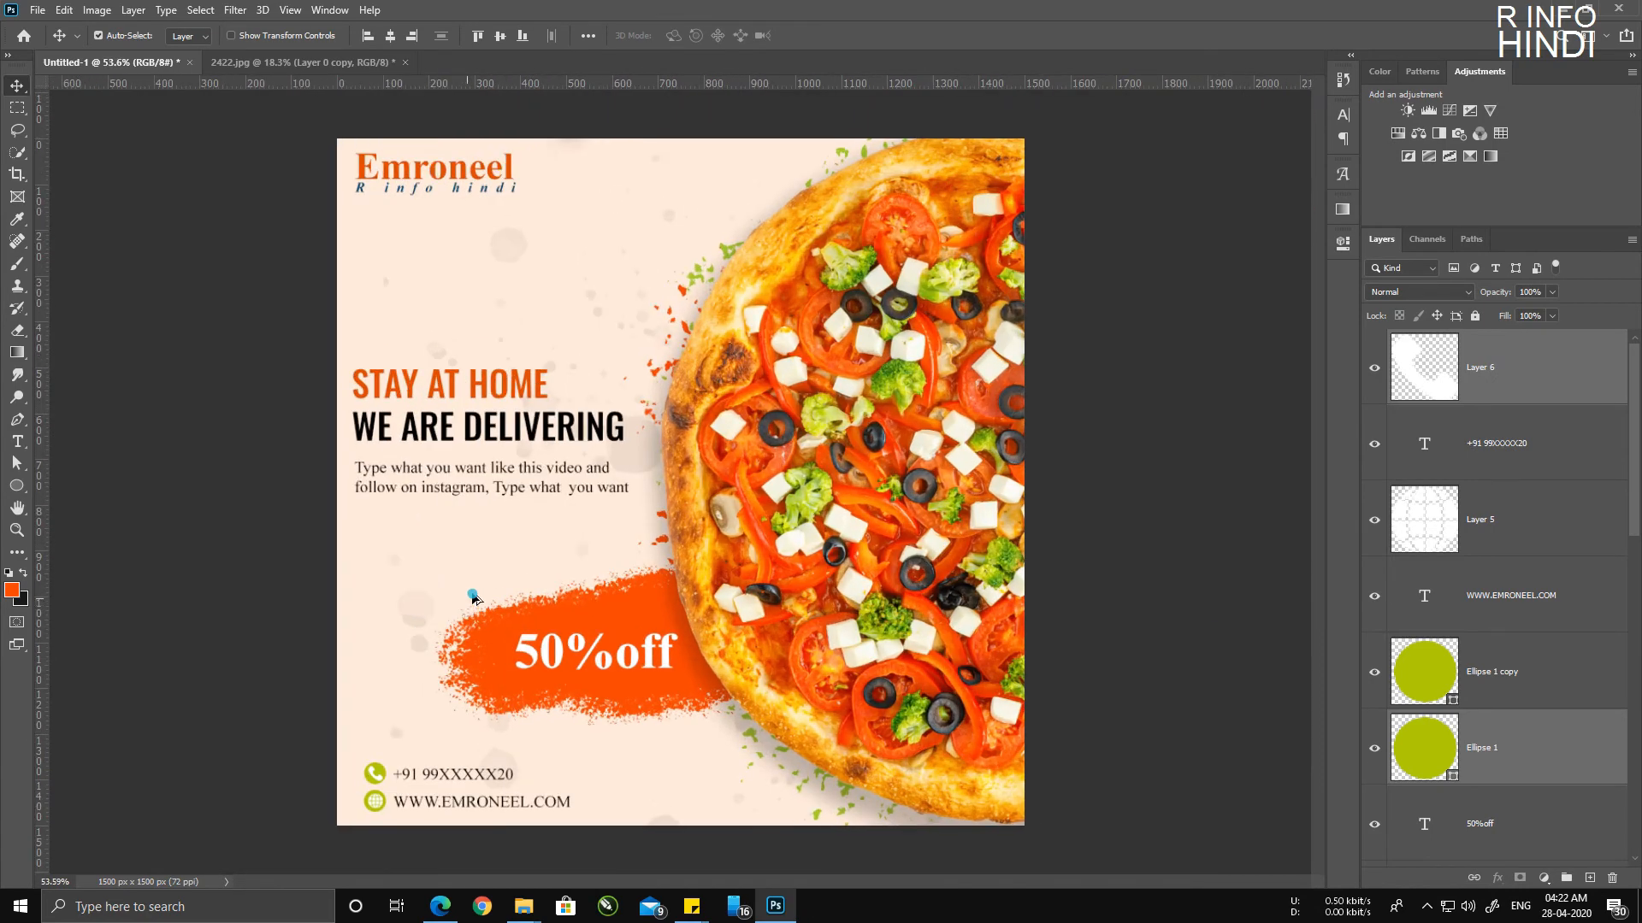
left_click_drag(384, 739, 466, 608)
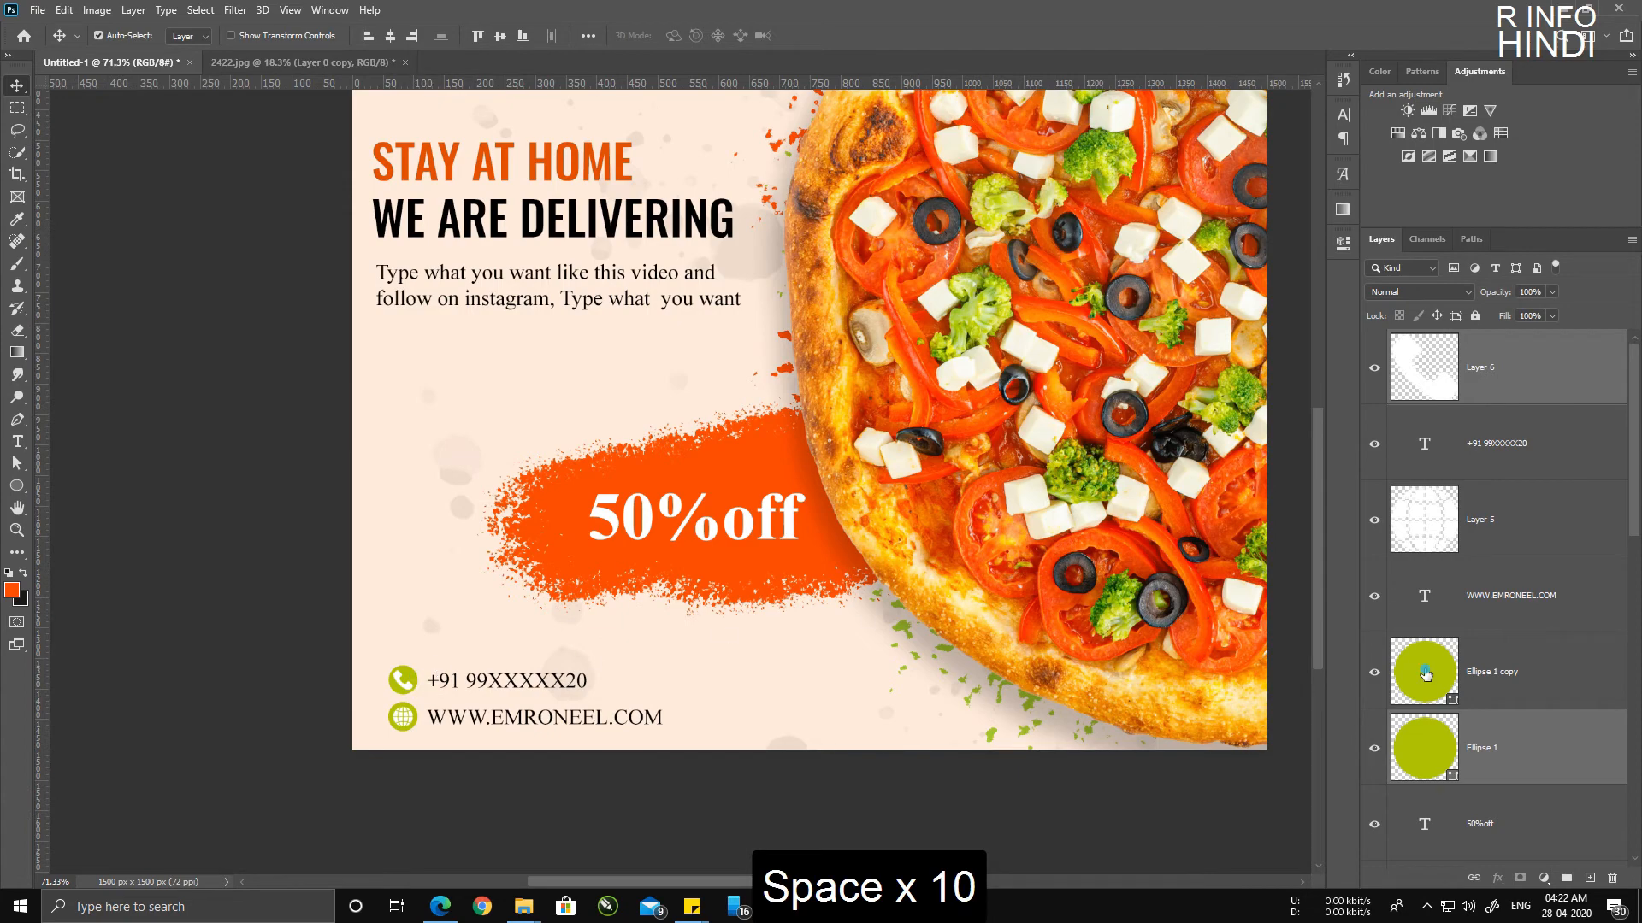
double_click(1407, 750)
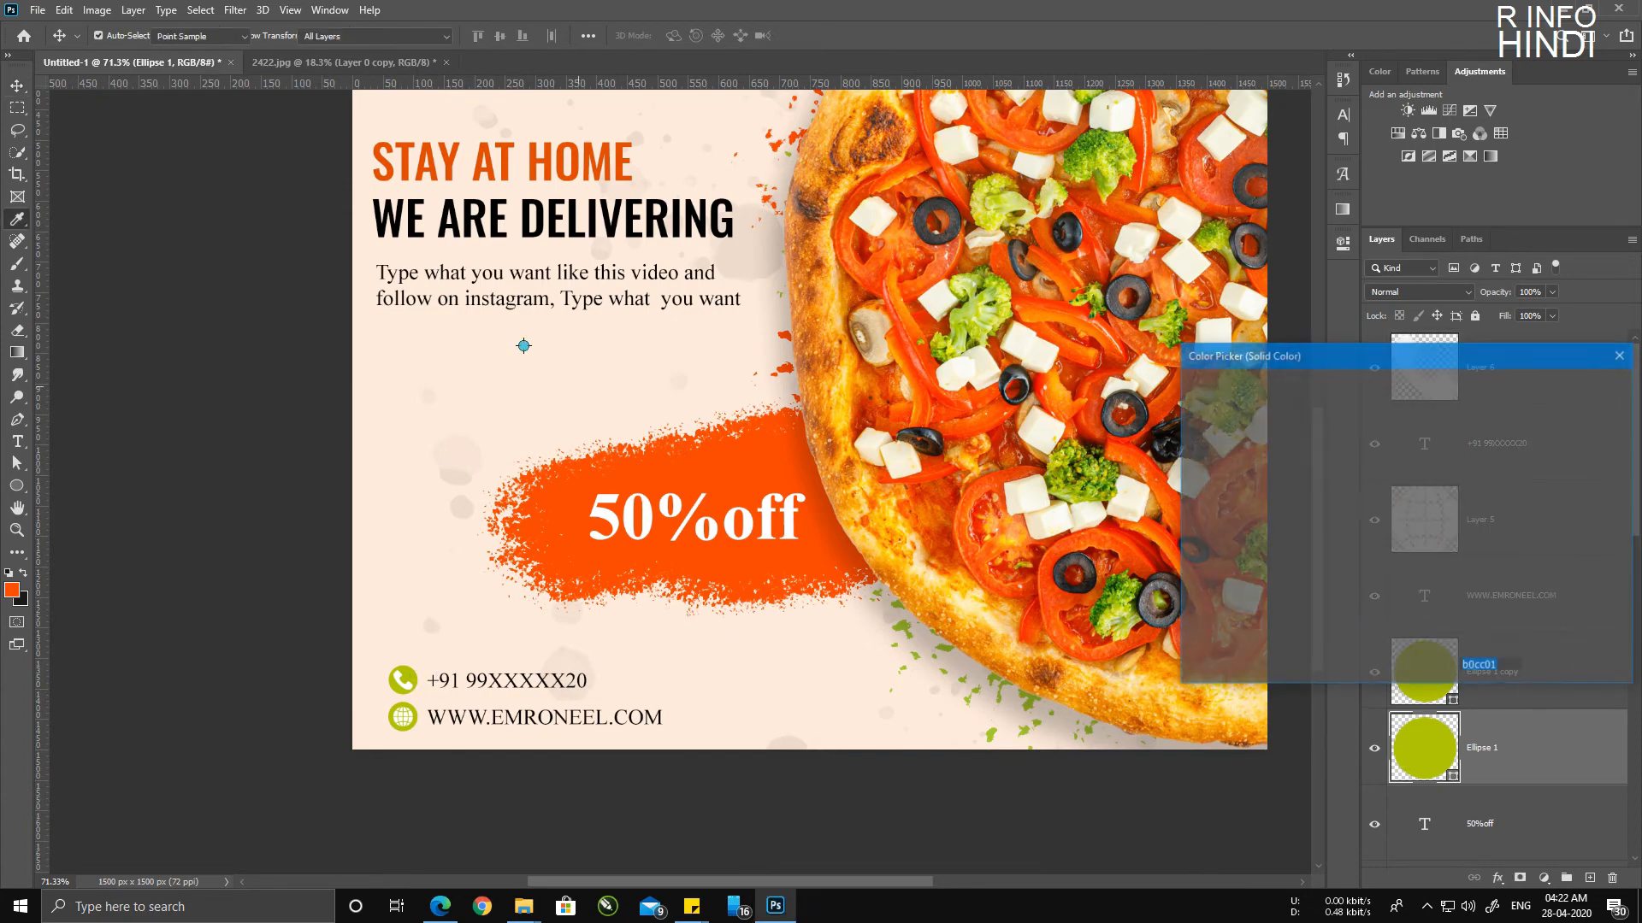
left_click(506, 174)
left_click(1576, 388)
key("Caps_Lock")
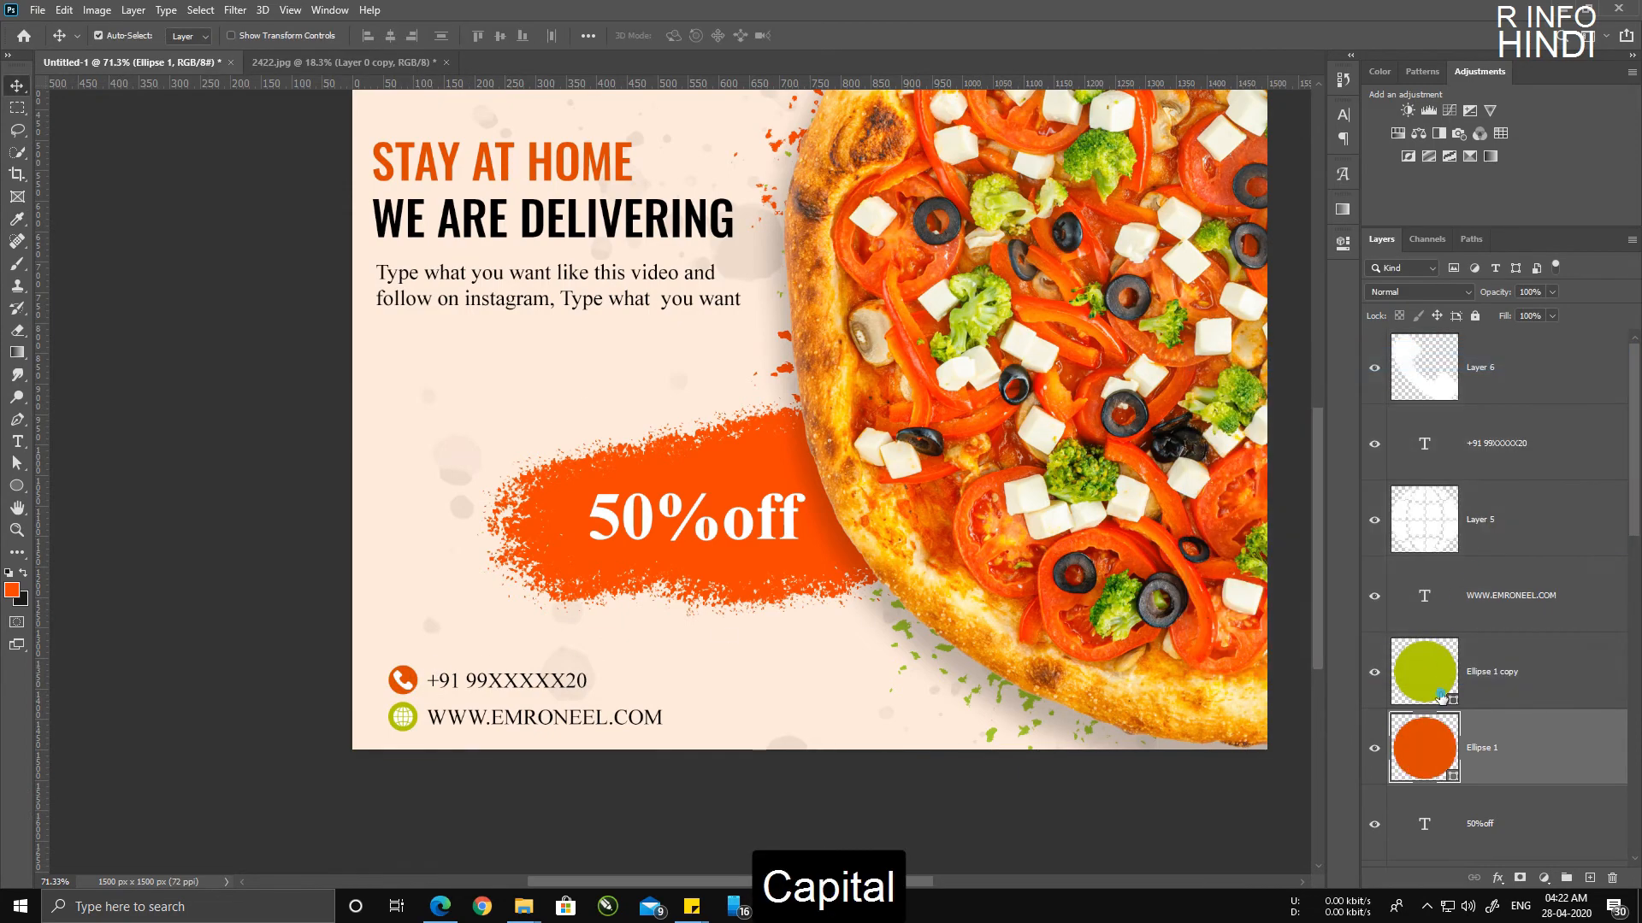
Step: Fill the globe icon's circle with the STAY AT HOME heading's orange, d84700, and deselect the layer
double_click(1426, 680)
left_click(553, 154)
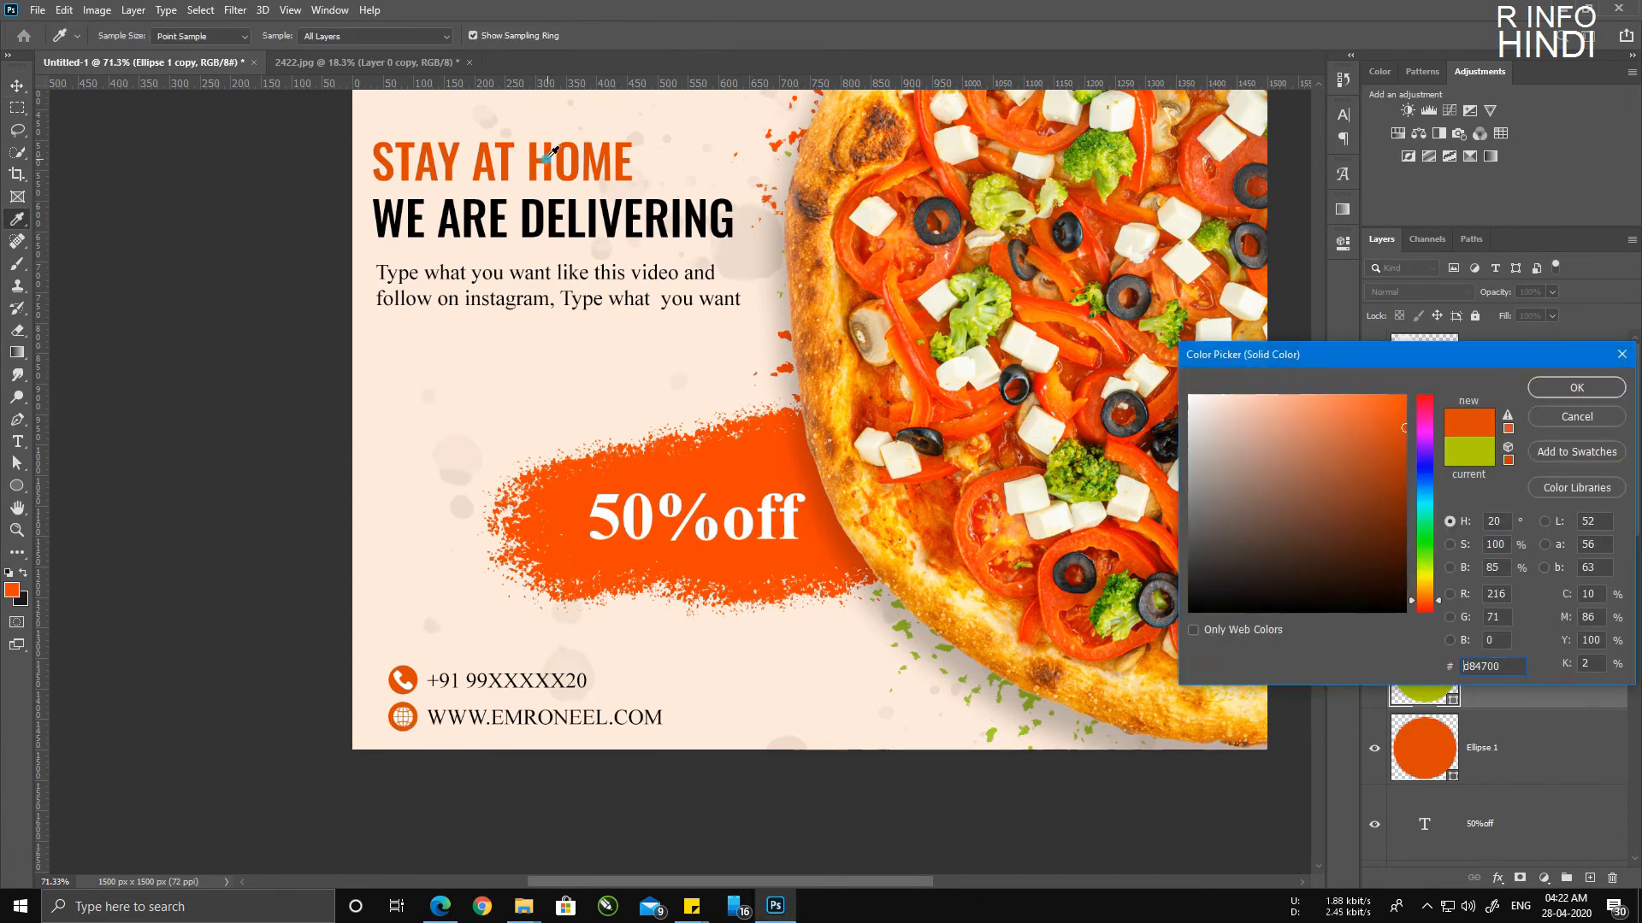
left_click(1623, 391)
scroll(699, 443, "down", 3)
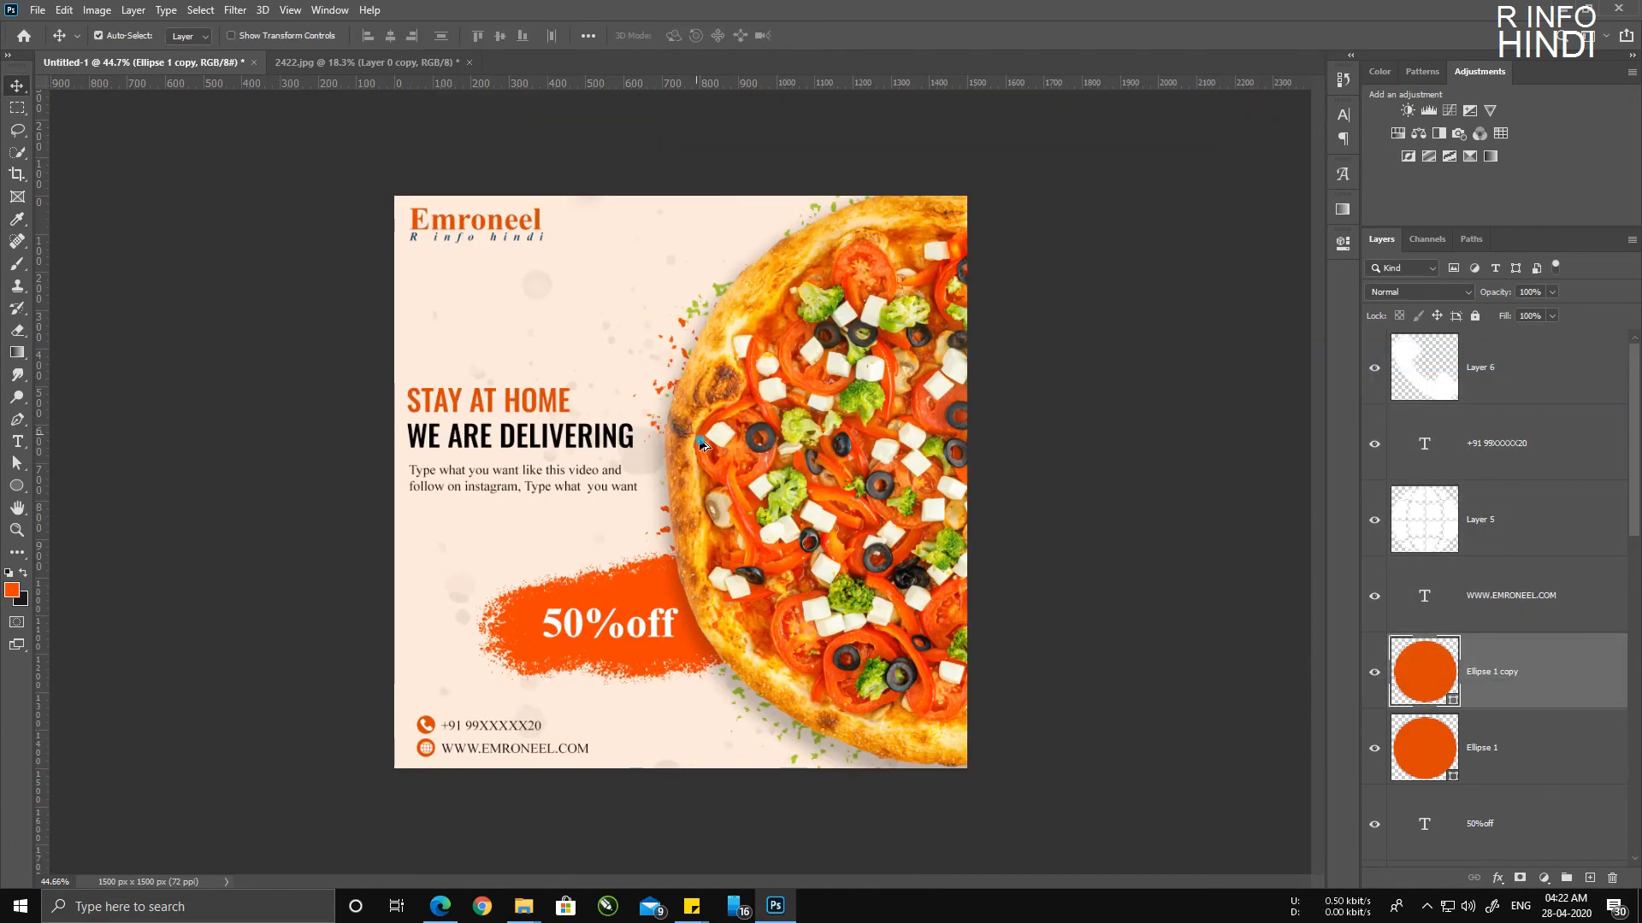
scroll(615, 510, "up", 1)
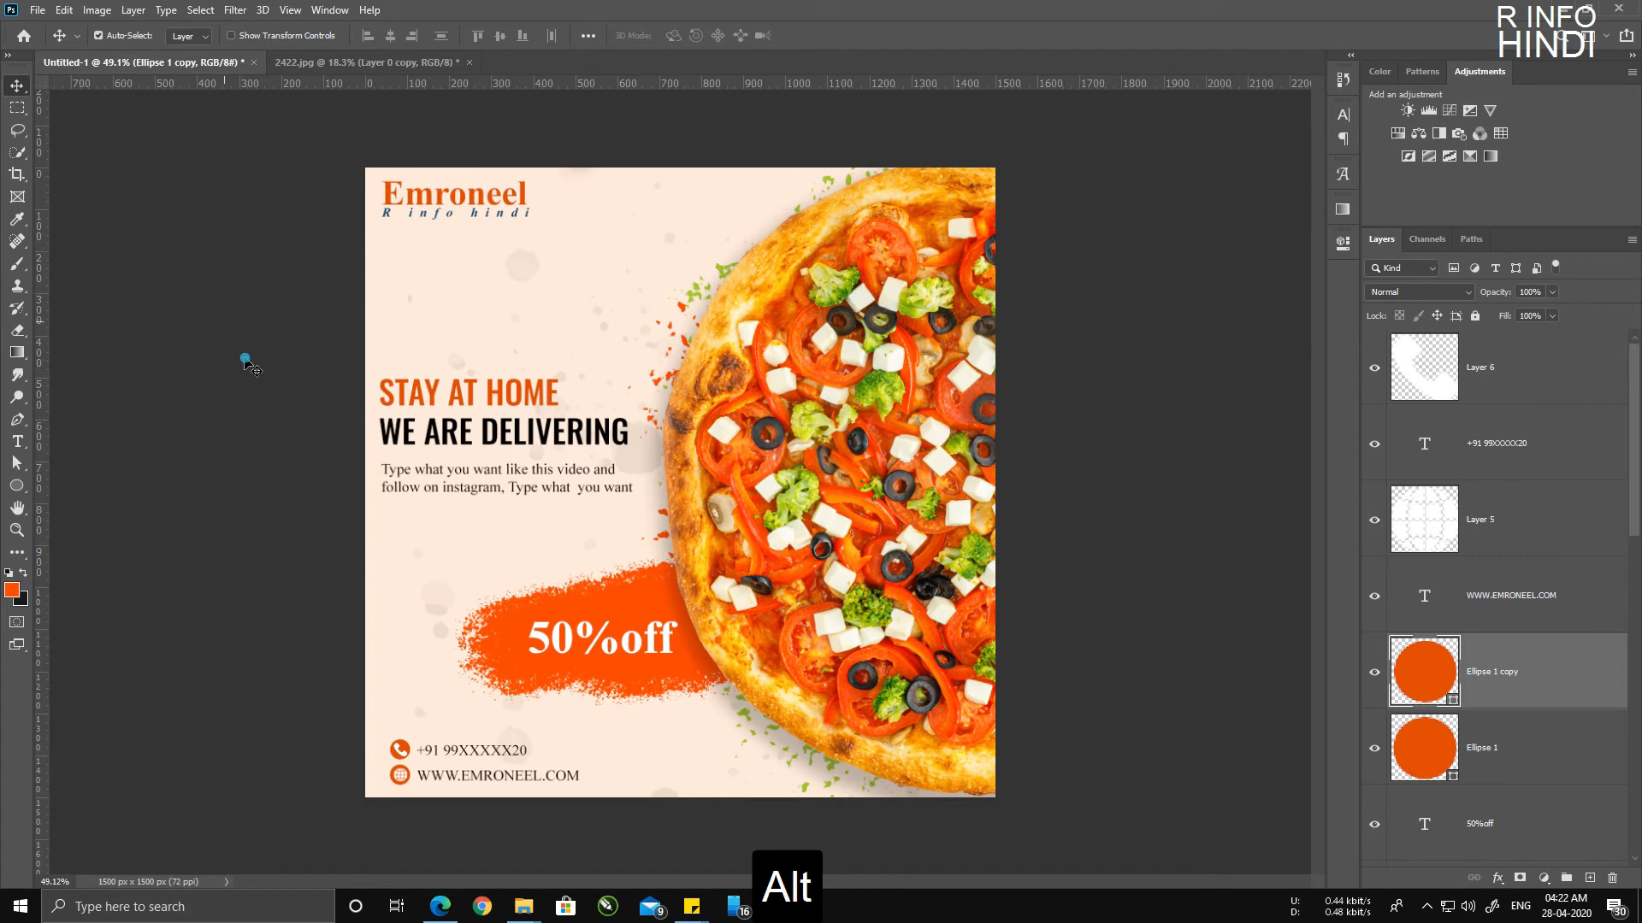
left_click(328, 342)
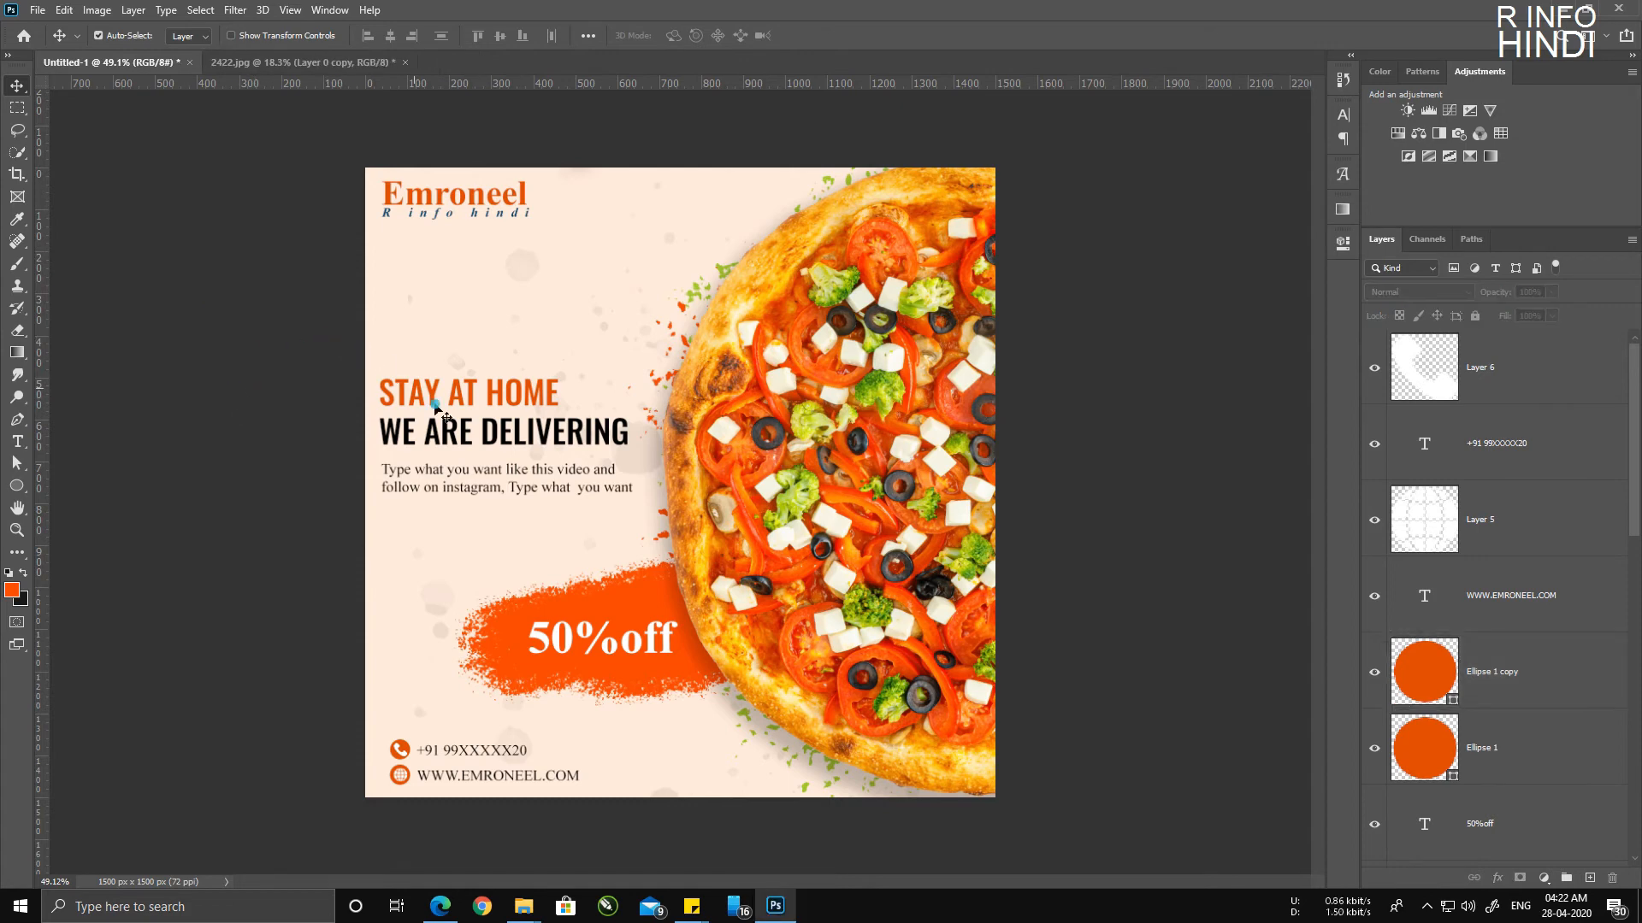
Step: Select the orange brush band on Layer 3 with a freehand Lasso outline around it
left_click(594, 604)
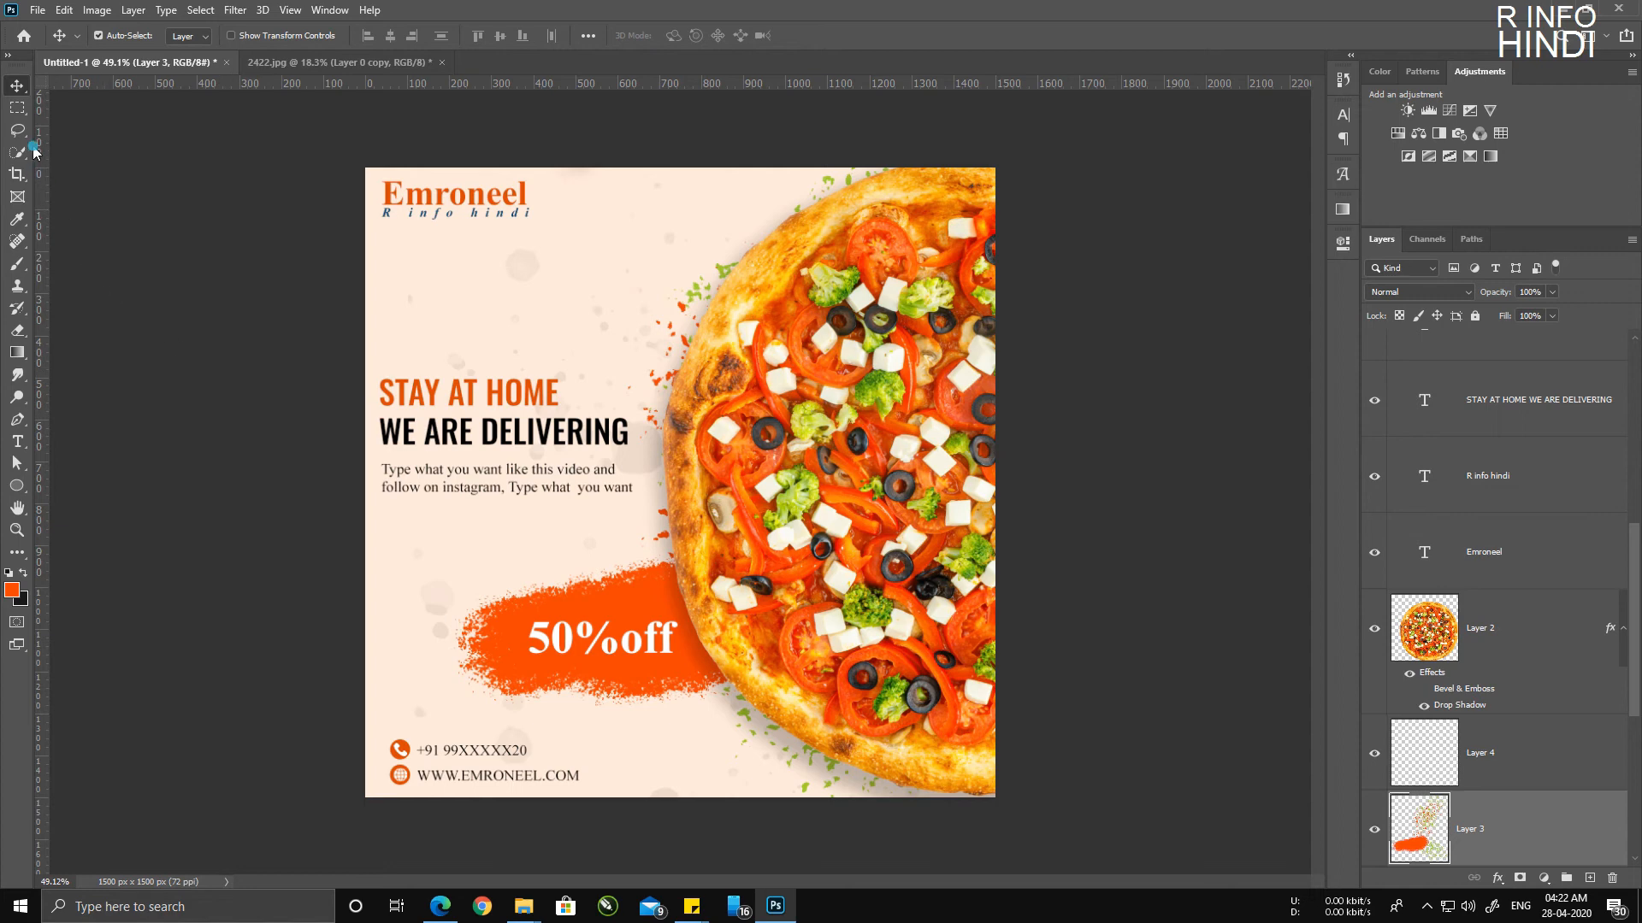
key("l")
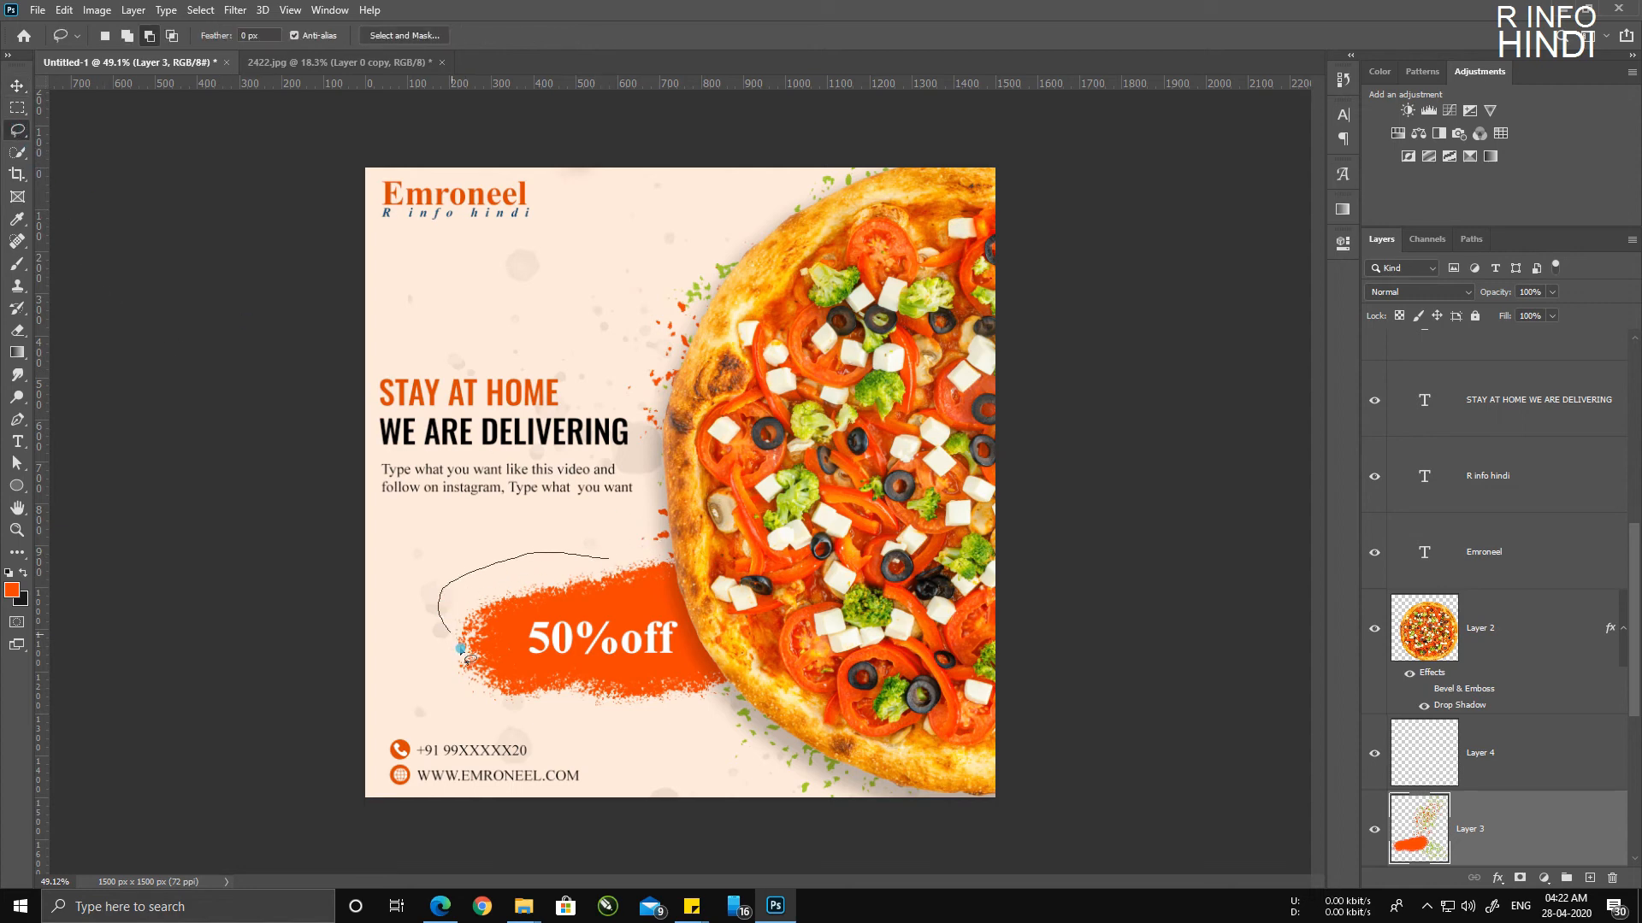
left_click_drag(469, 665, 467, 664)
key("ctrl+d")
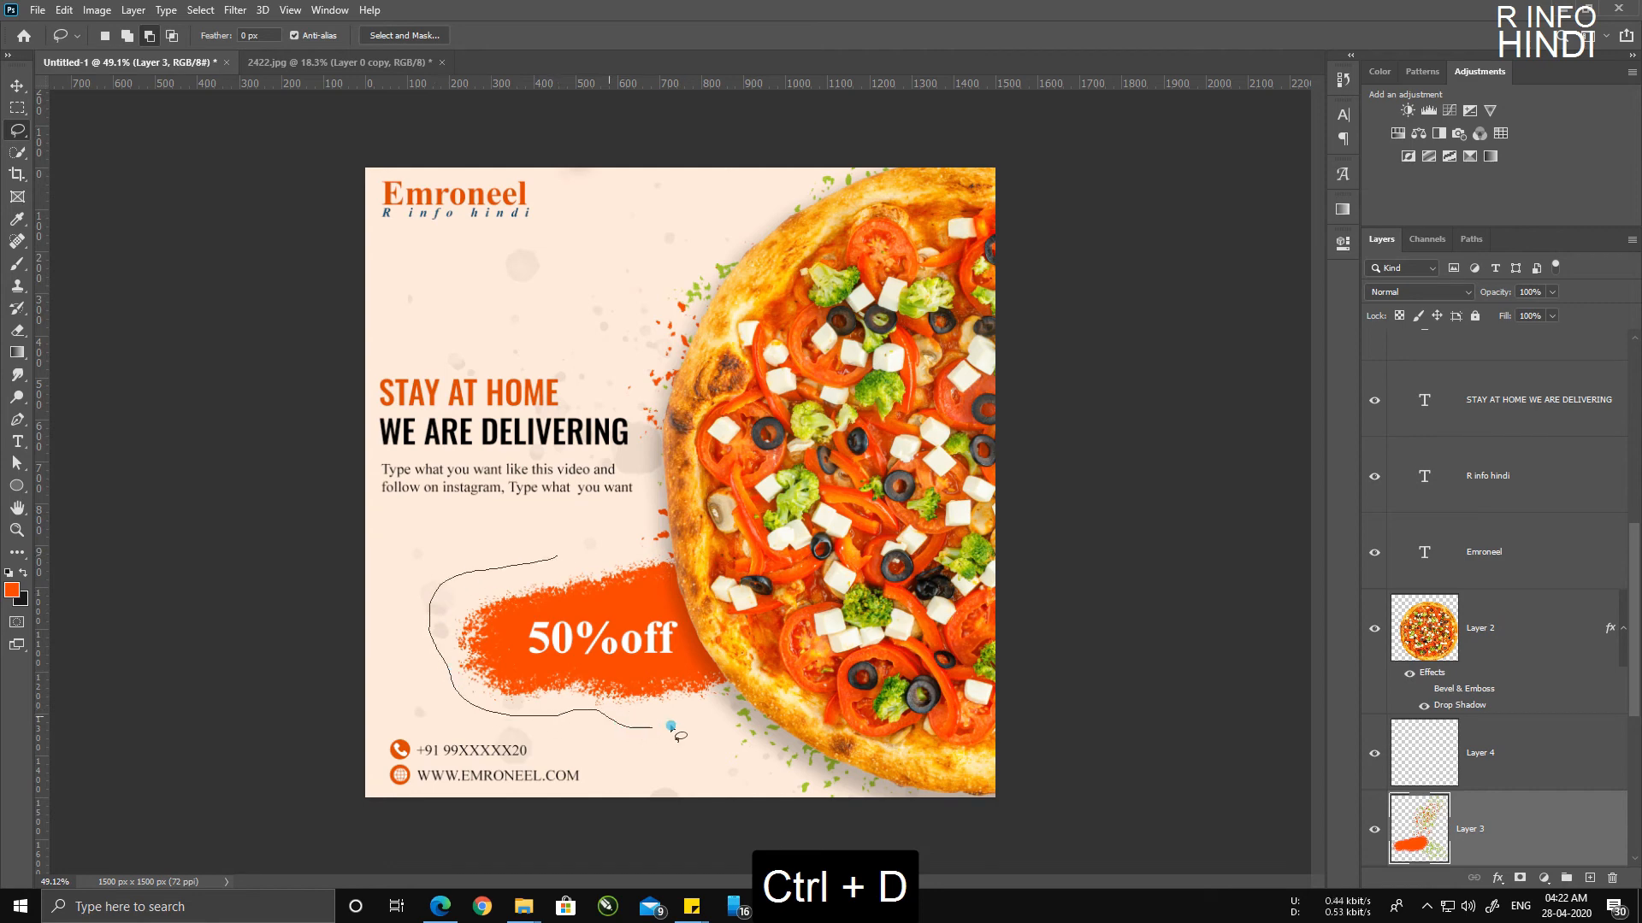
mouse_move(671, 727)
left_mouse_down()
mouse_move(734, 704)
mouse_move(764, 662)
left_mouse_up()
left_click_drag(564, 541, 554, 557)
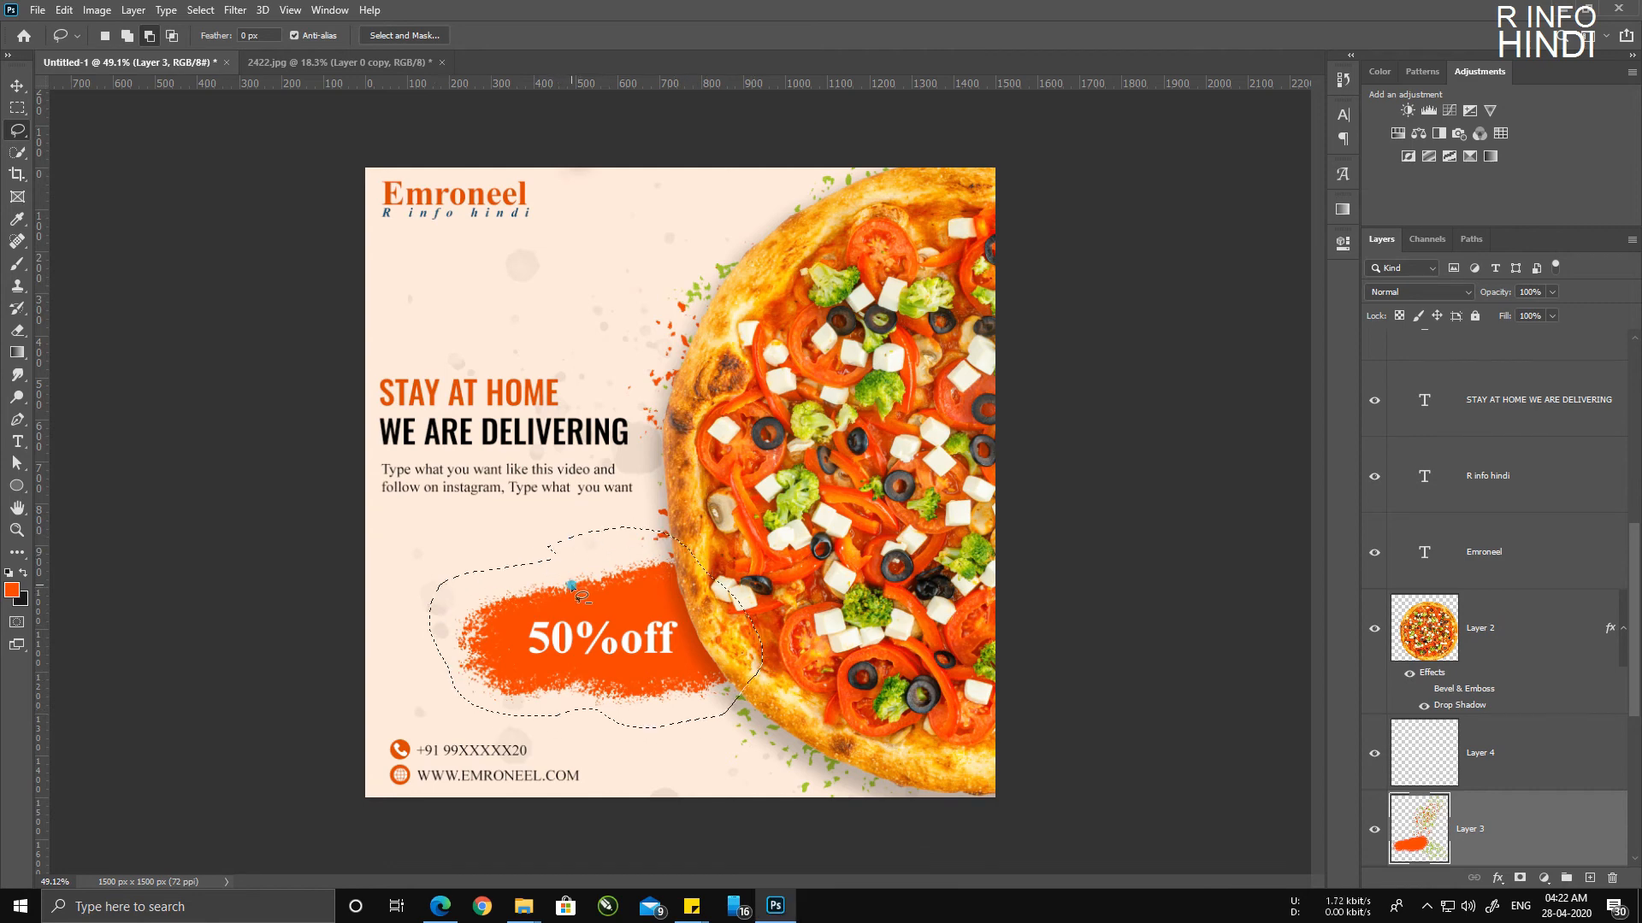
Step: Move the selected orange band right and slightly down so it tucks further under the pizza, and clear the selection
key("ctrl+t")
left_click_drag(471, 637, 565, 648)
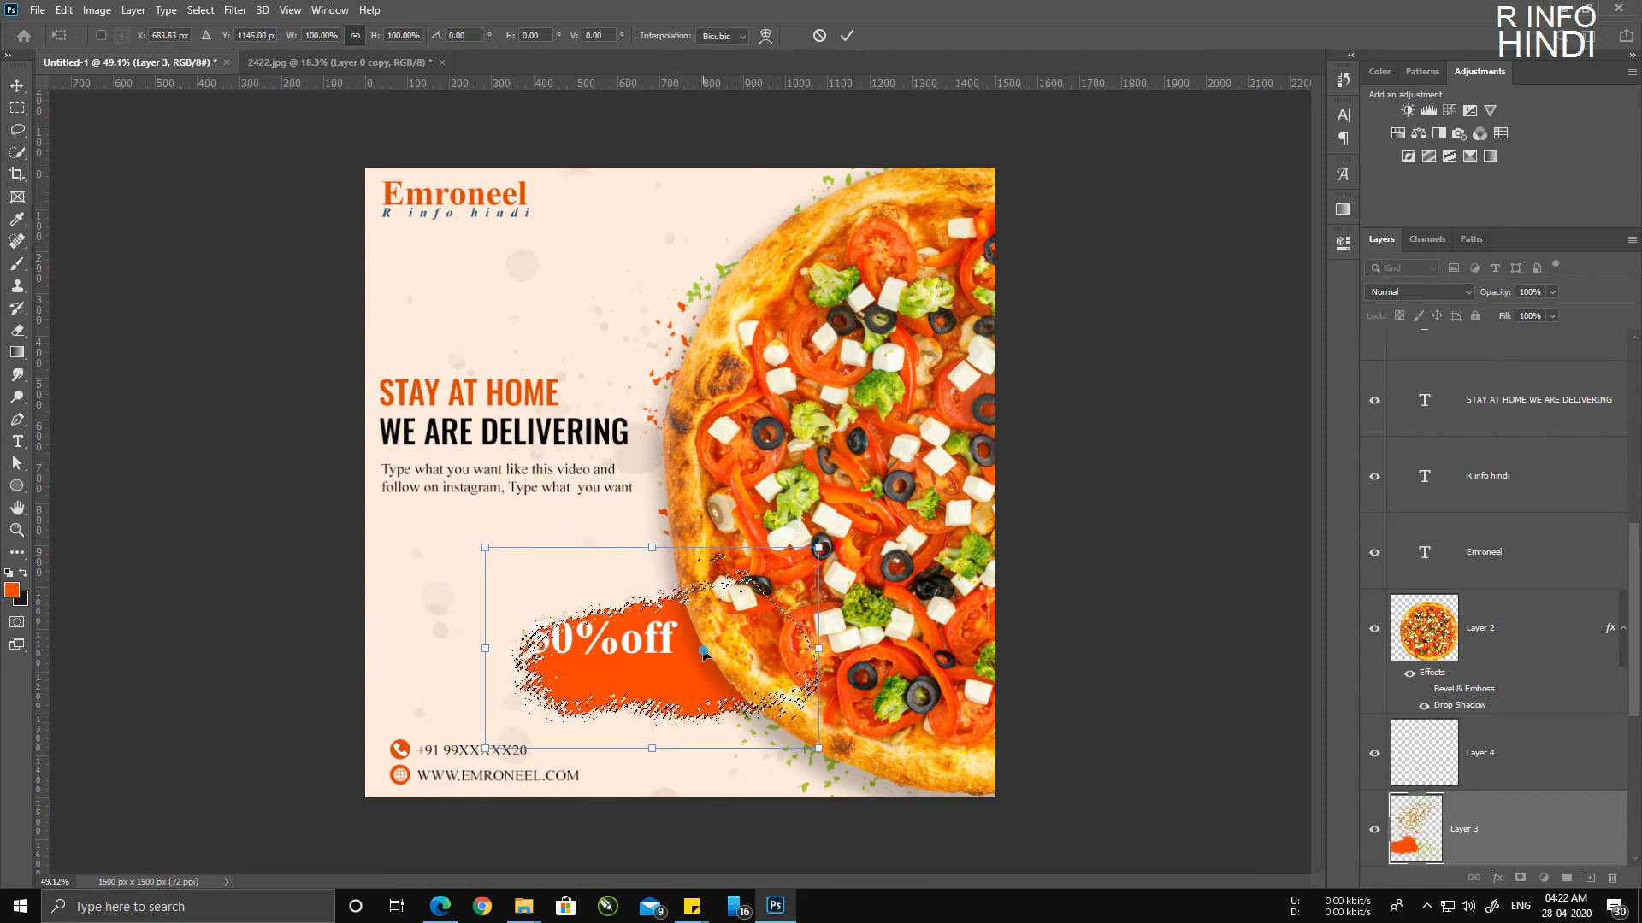
key("ctrl+d")
key("Return")
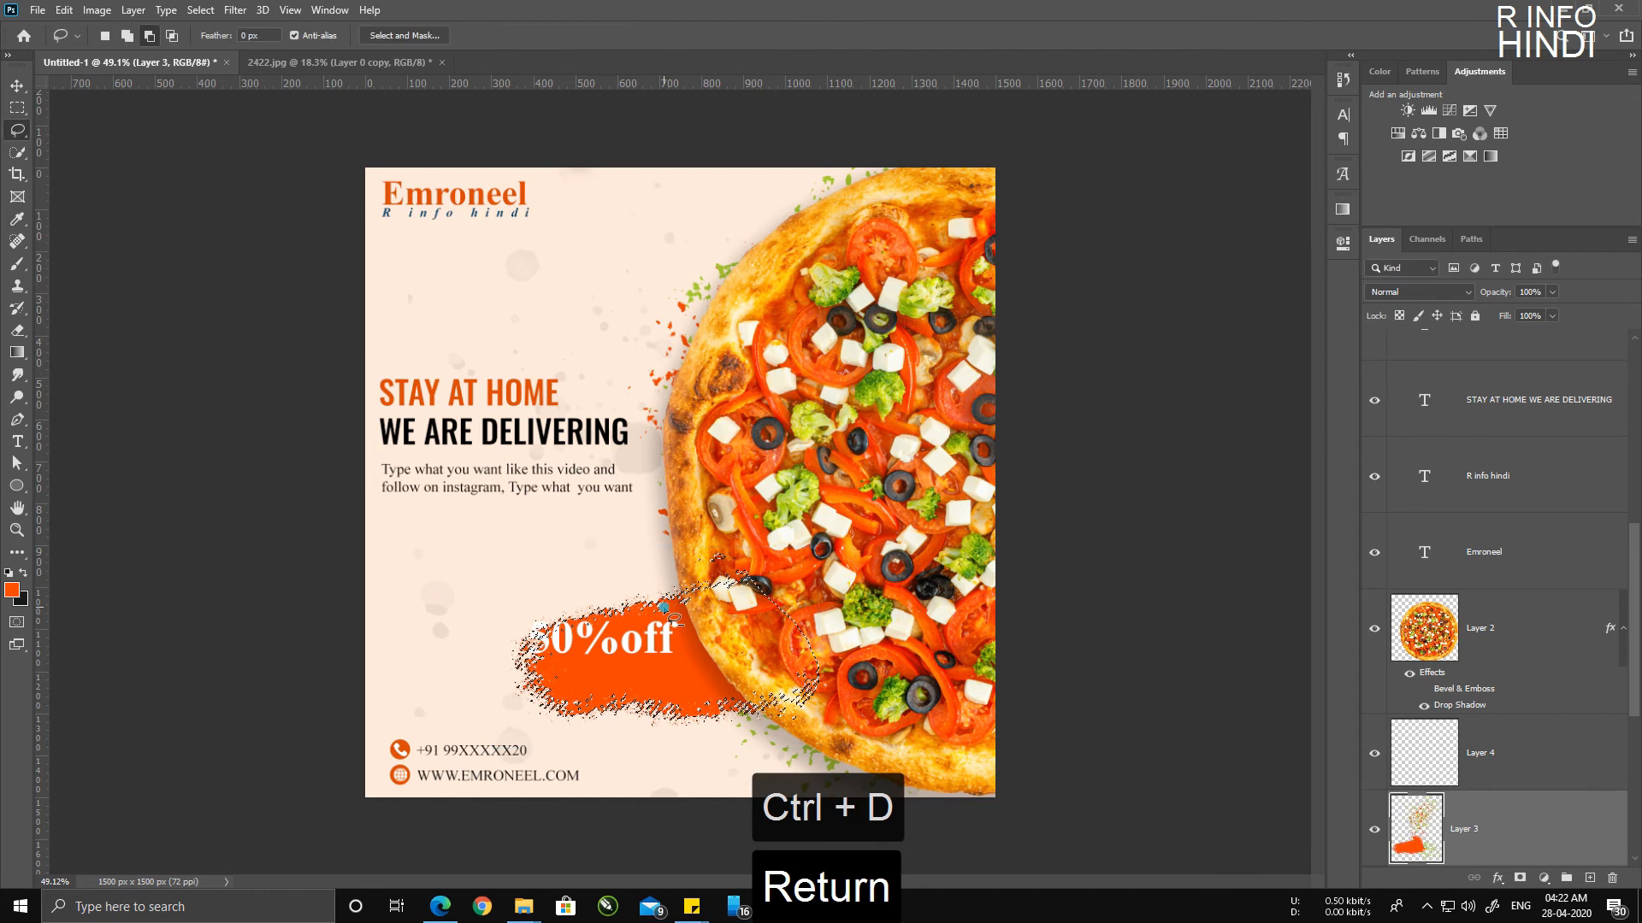
key("v")
key("ctrl+d")
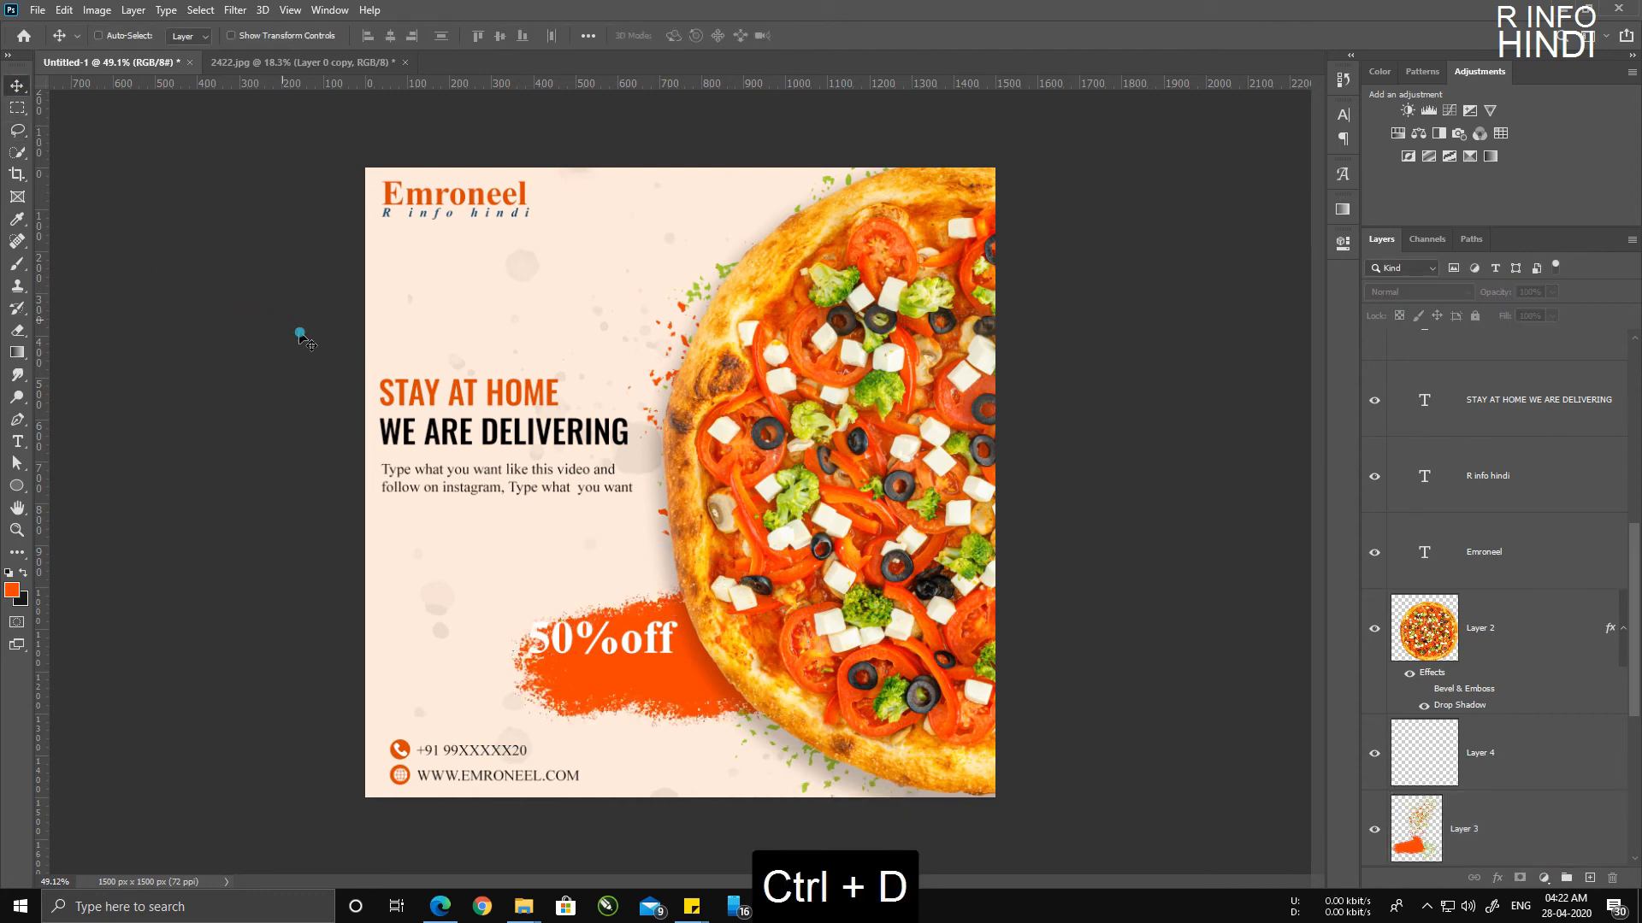
Step: Scale the 50%off text to 80.62% and center it on the visible part of the orange band
left_click_drag(654, 637, 676, 663)
key("ctrl+t")
key("Return")
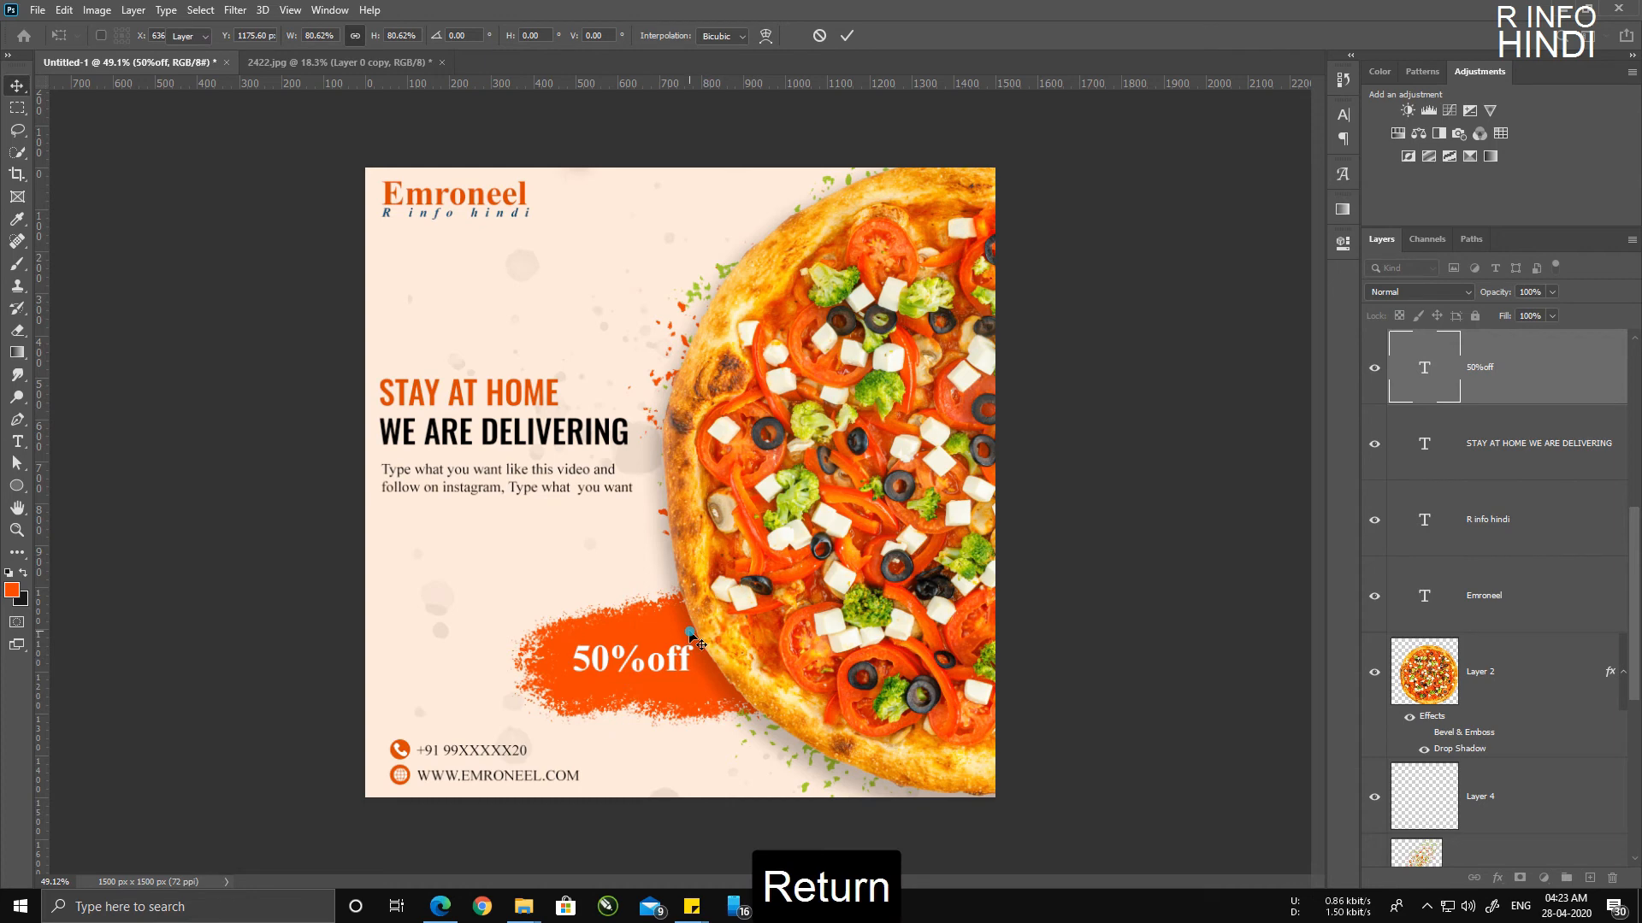
Step: Replace the 50%off text on the orange band with UPTO on the first line and 50%OFF on the second
scroll(624, 729, "up", 2)
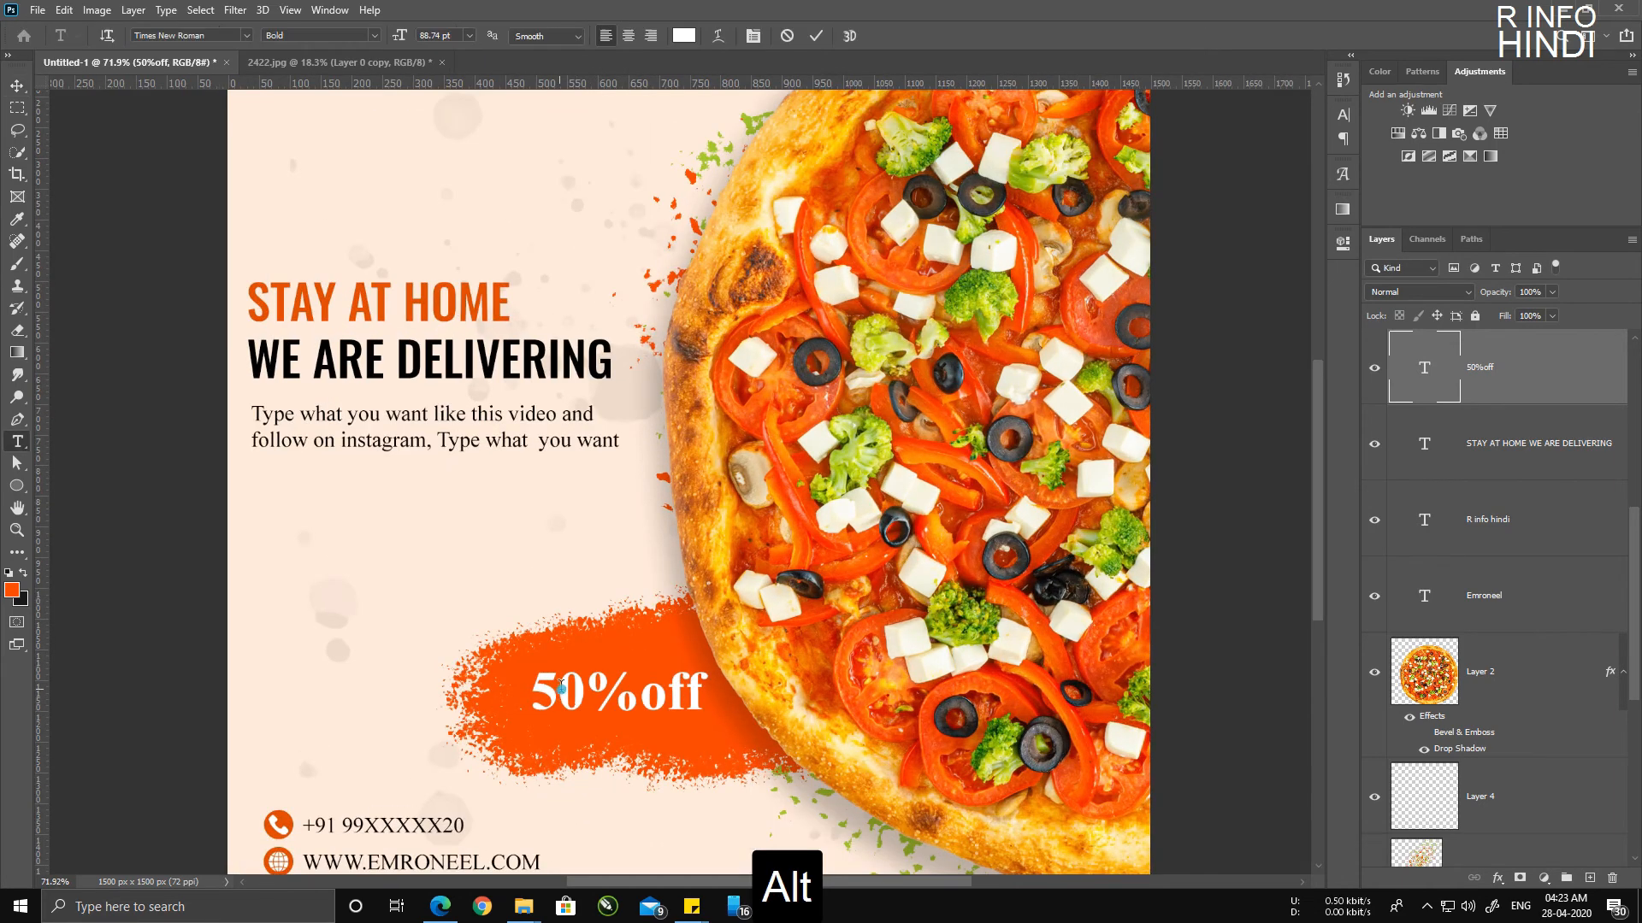
double_click(602, 667)
type("upt")
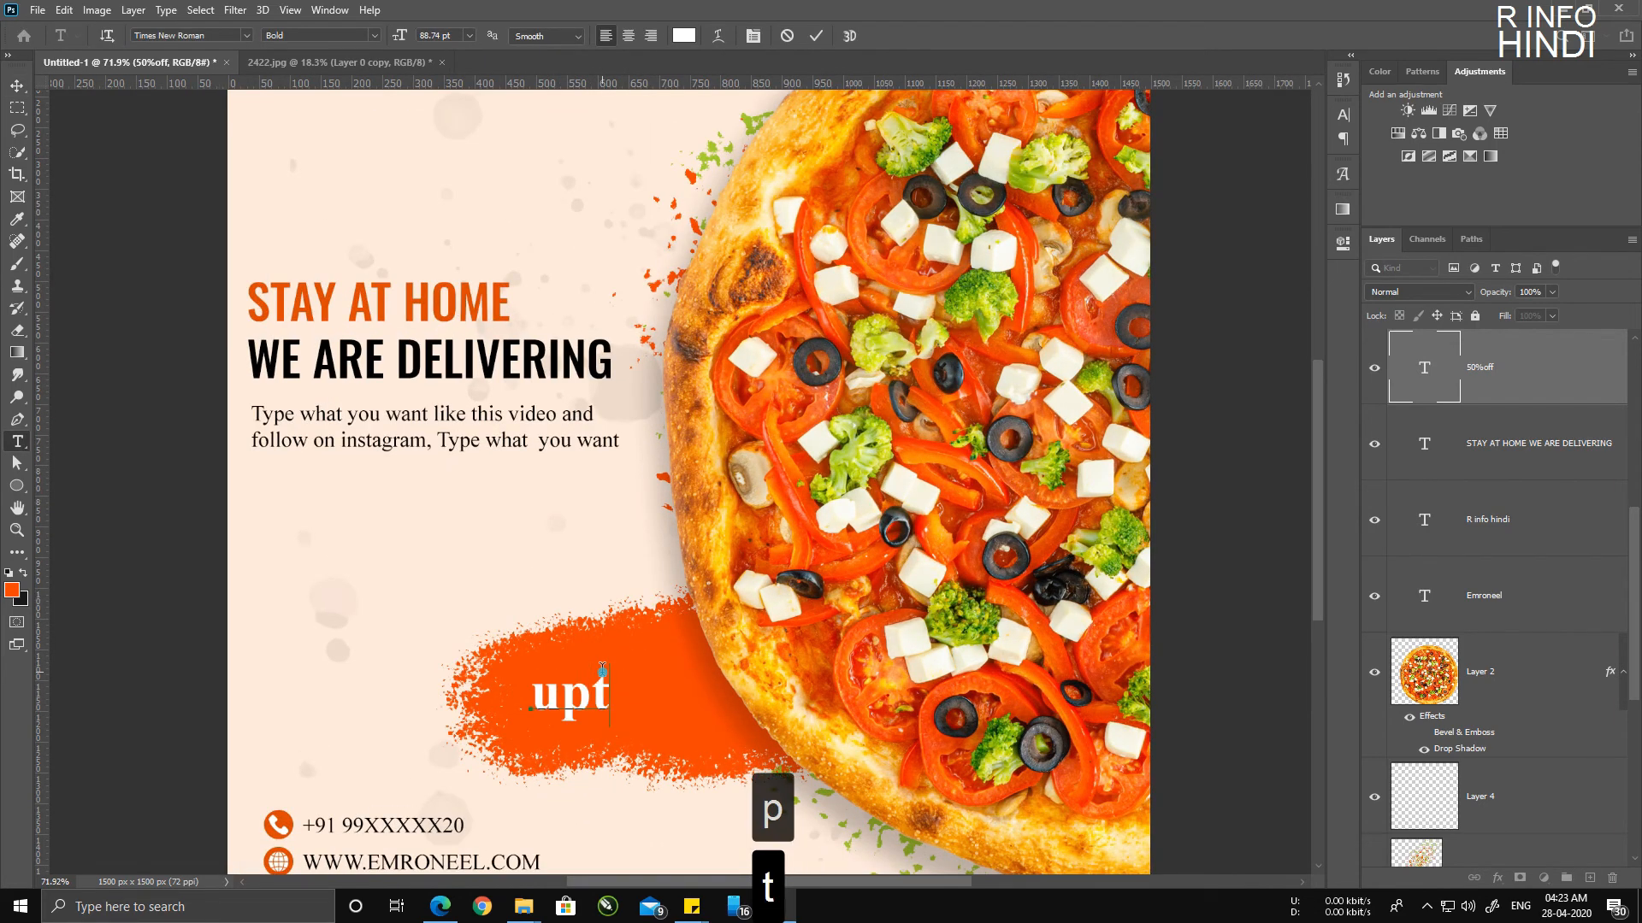
key("BackSpace")
key("BackSpace")
key("BackSpace")
key("Caps_Lock")
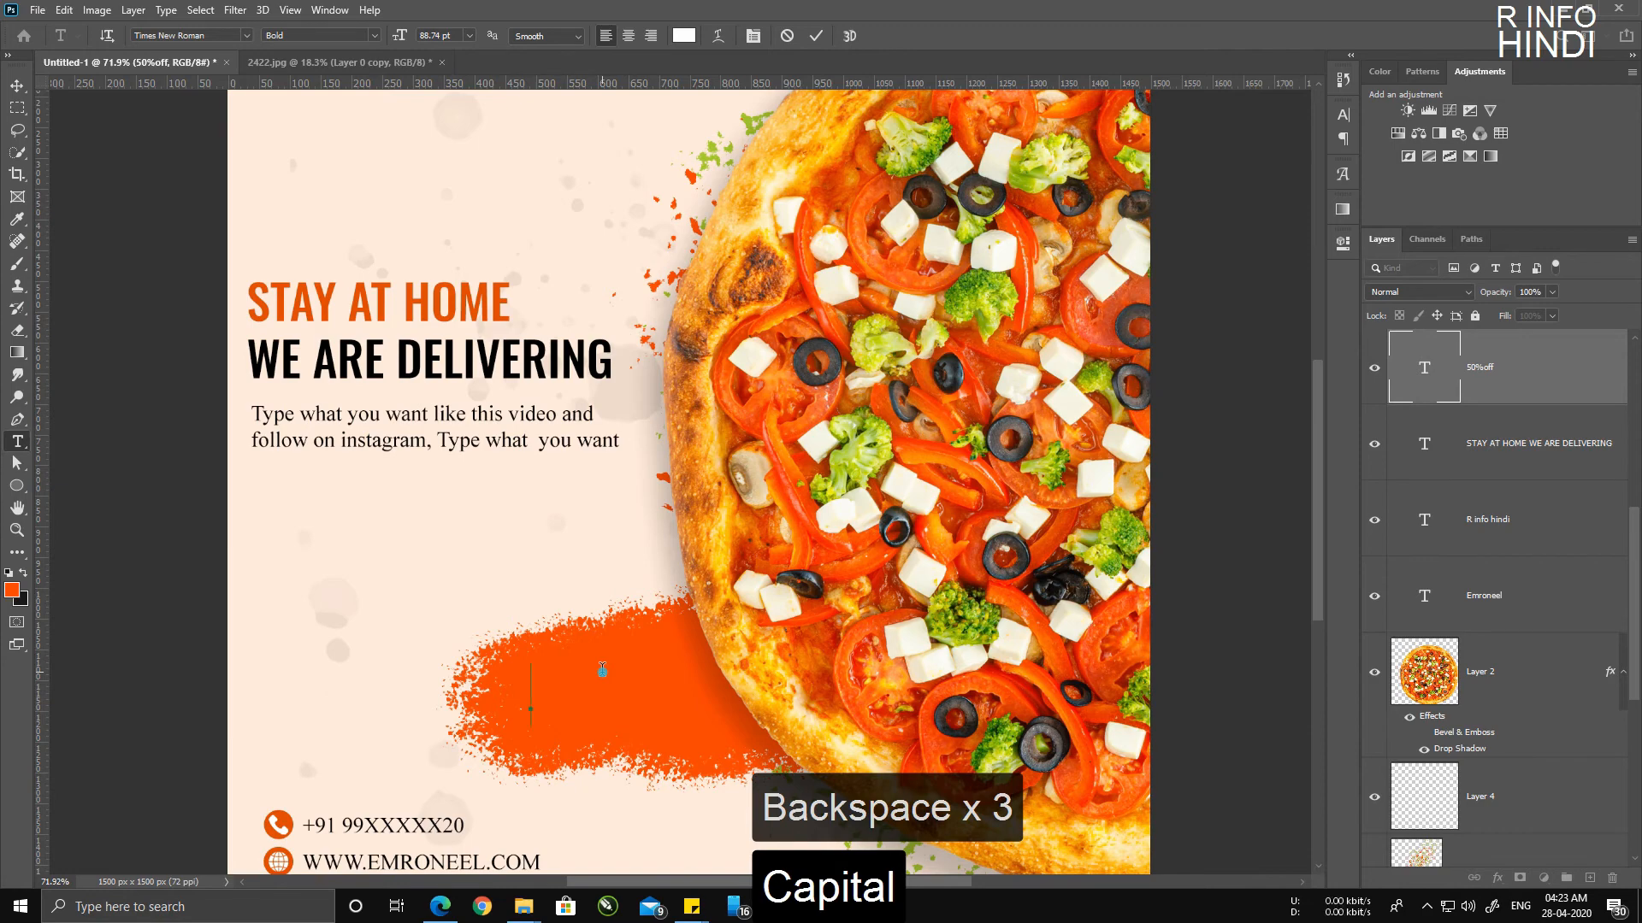
type("UPTO")
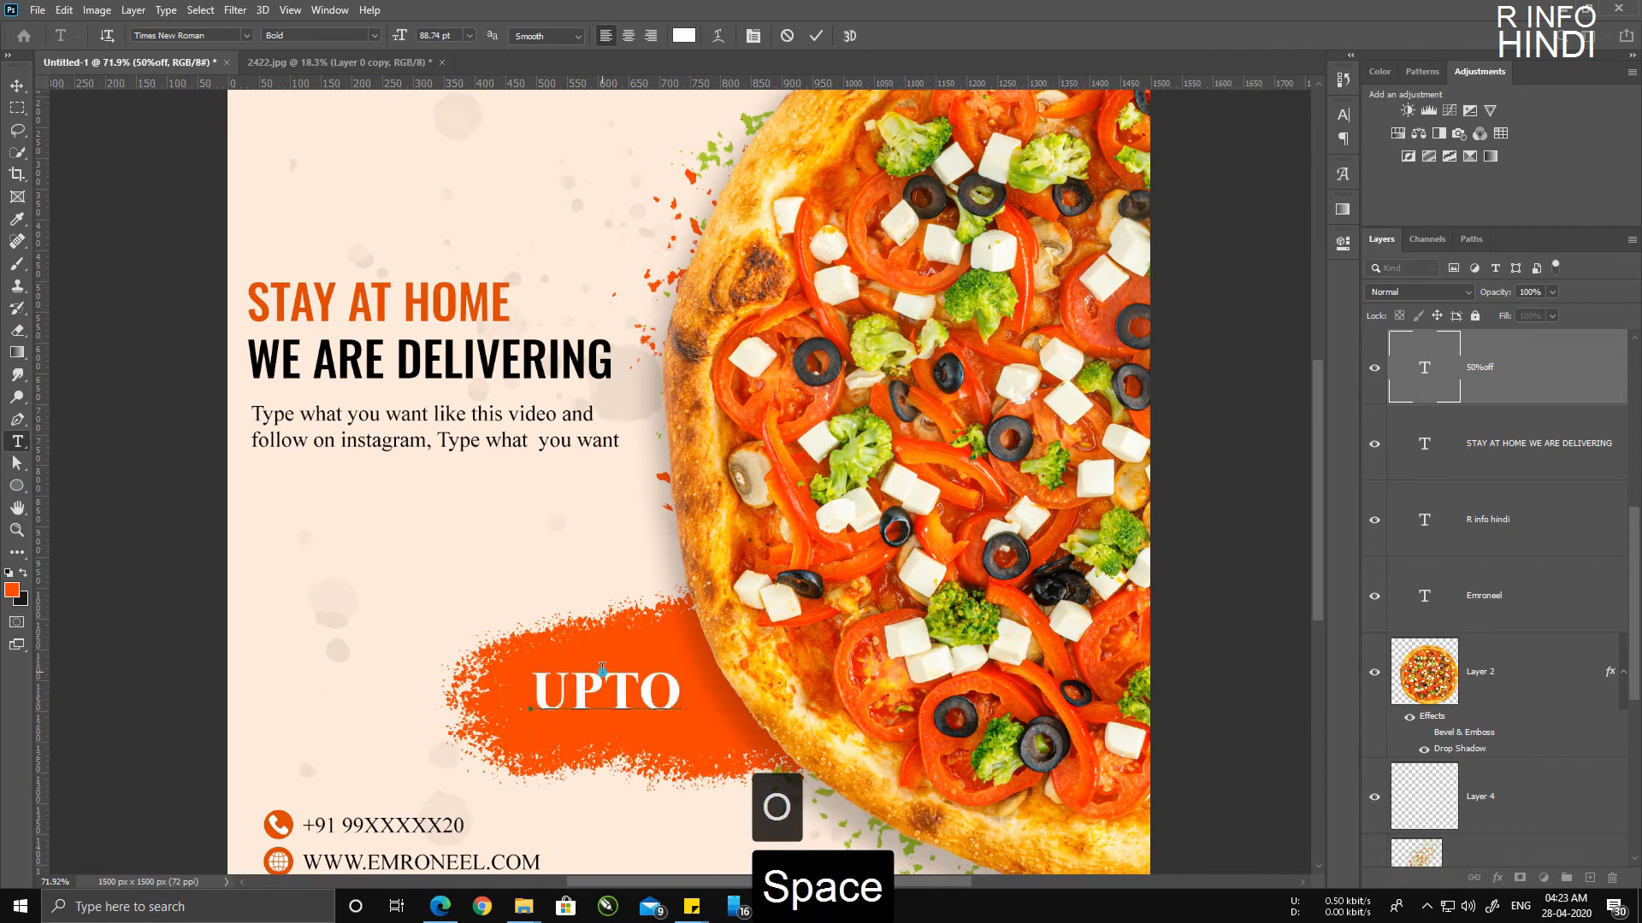
key("BackSpace")
key("Return")
type("50")
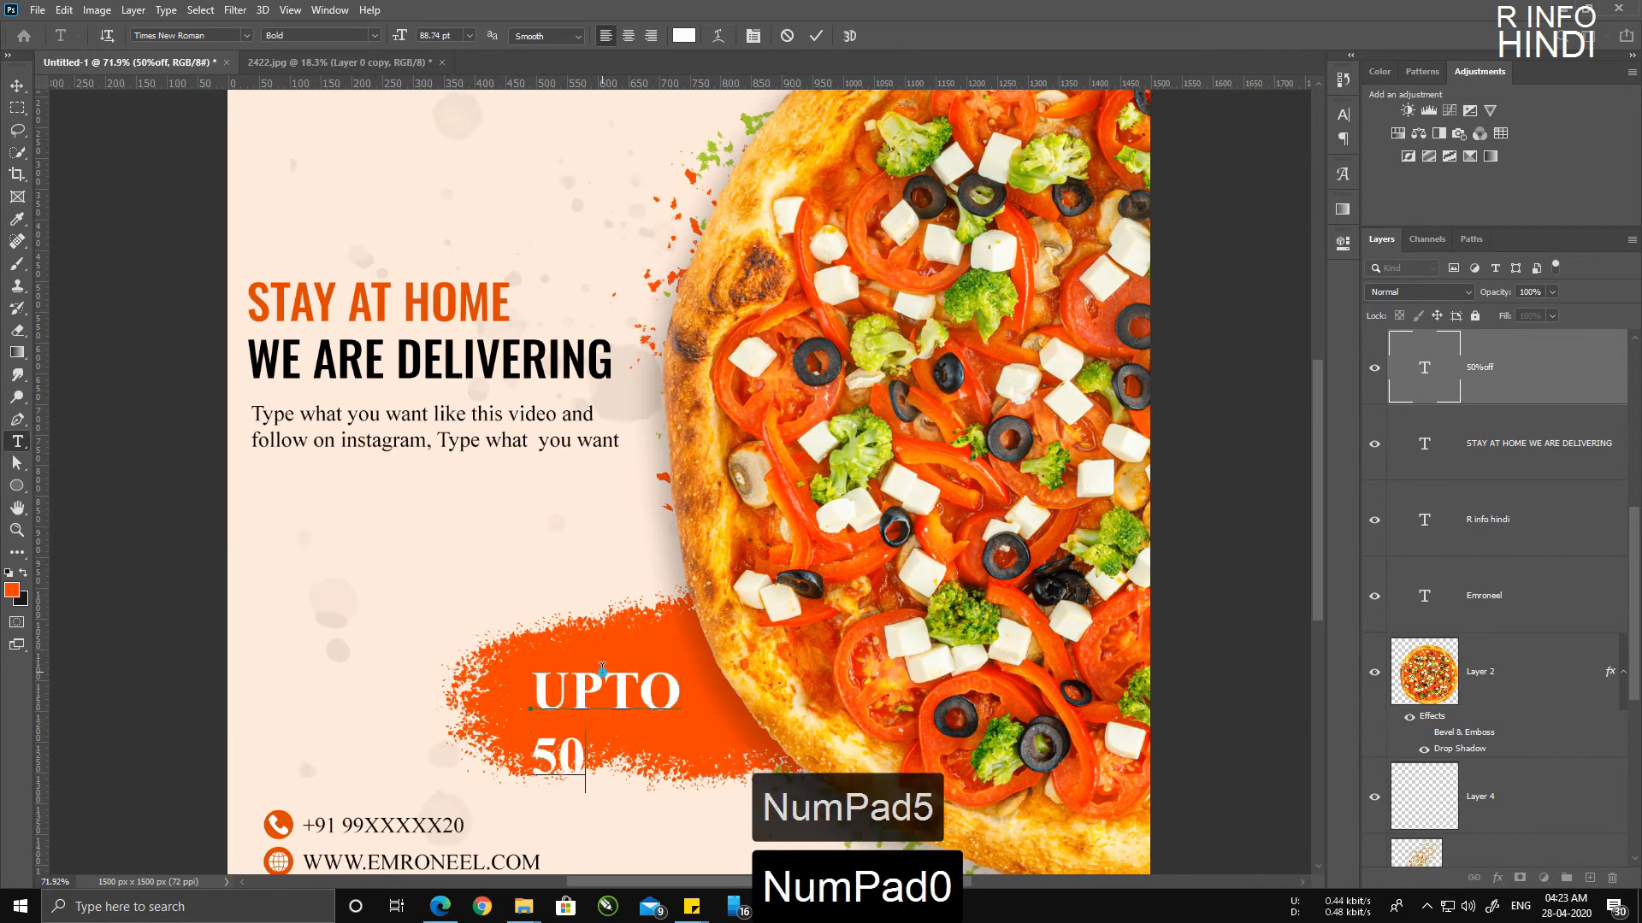
type("%")
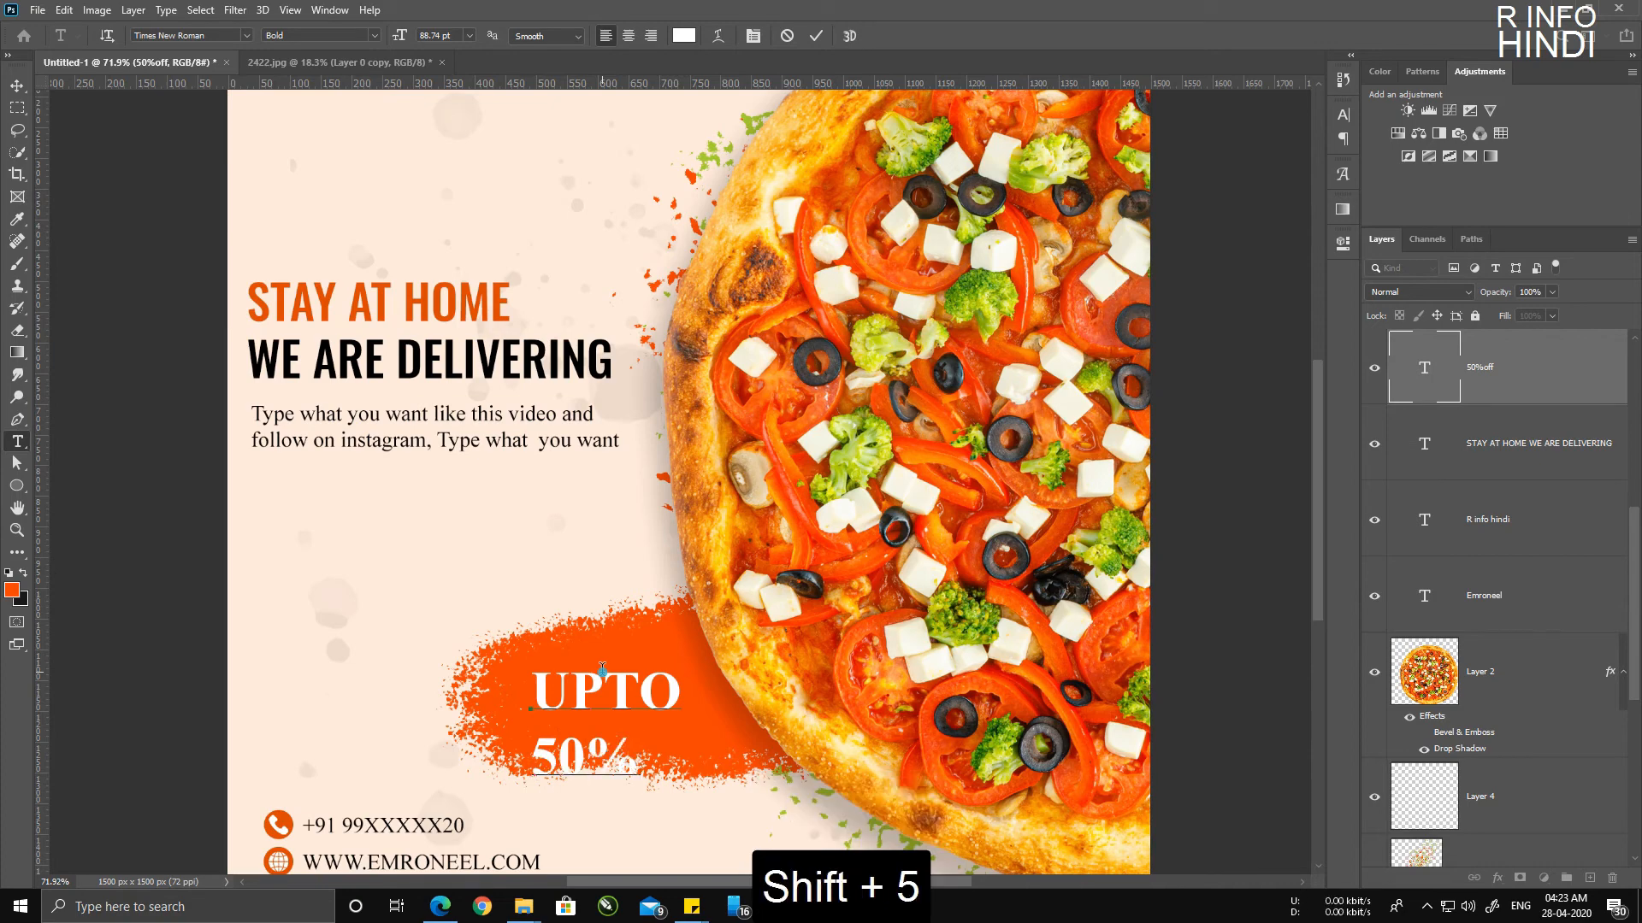
type("OFF")
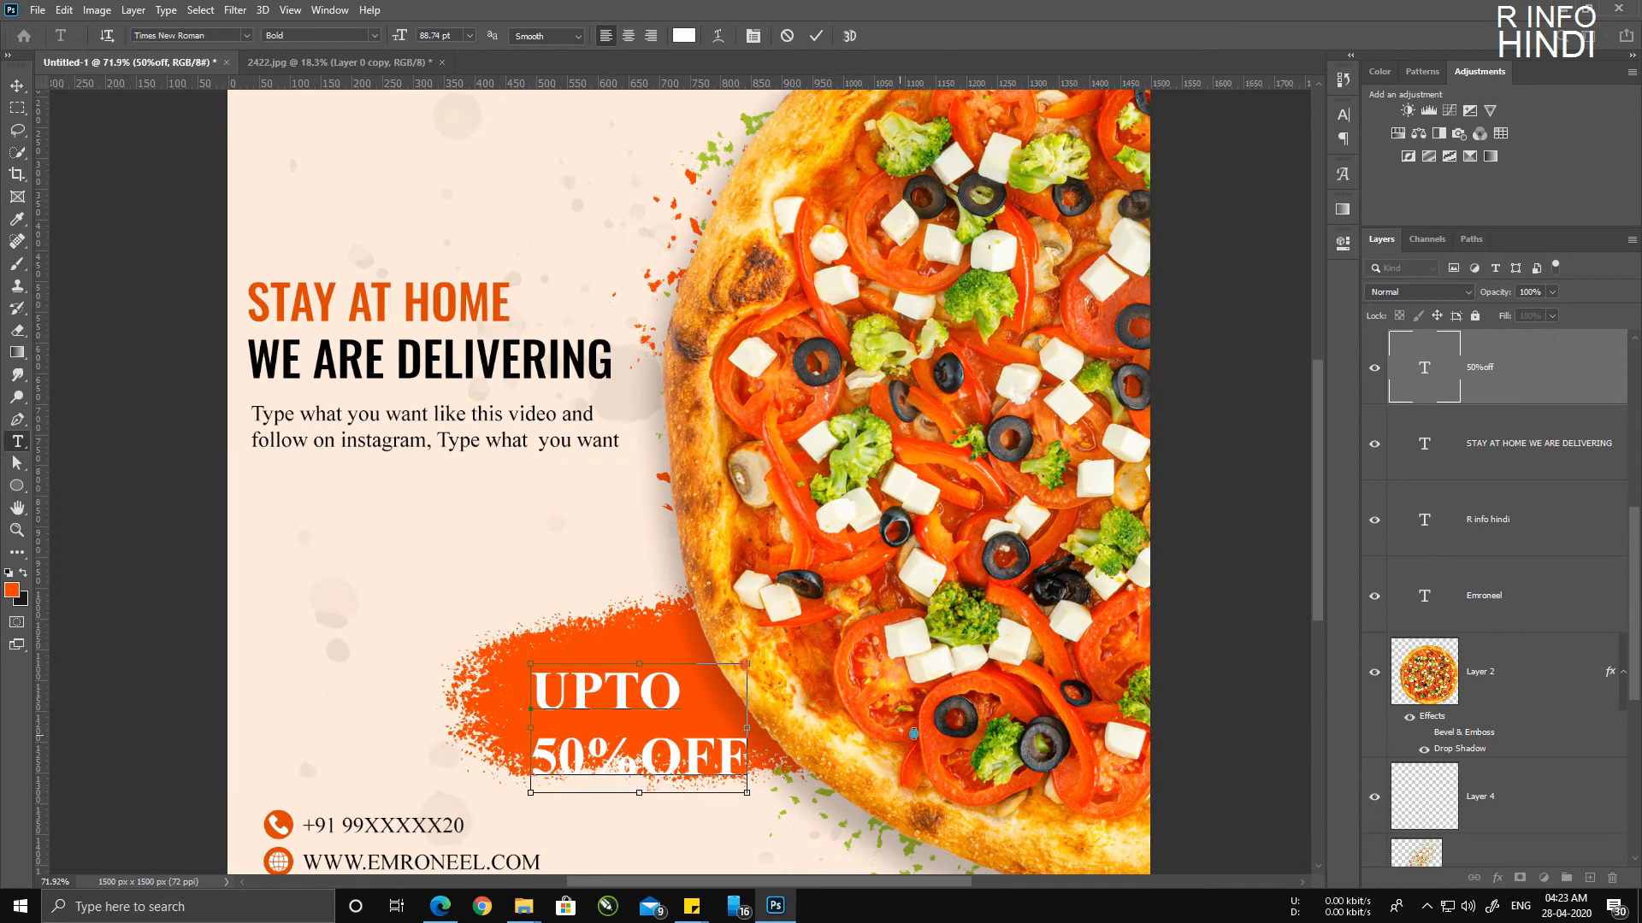
Step: Set the leading of both discount text lines to 83.81 pt and commit the text
key("ctrl+a")
left_click(1343, 114)
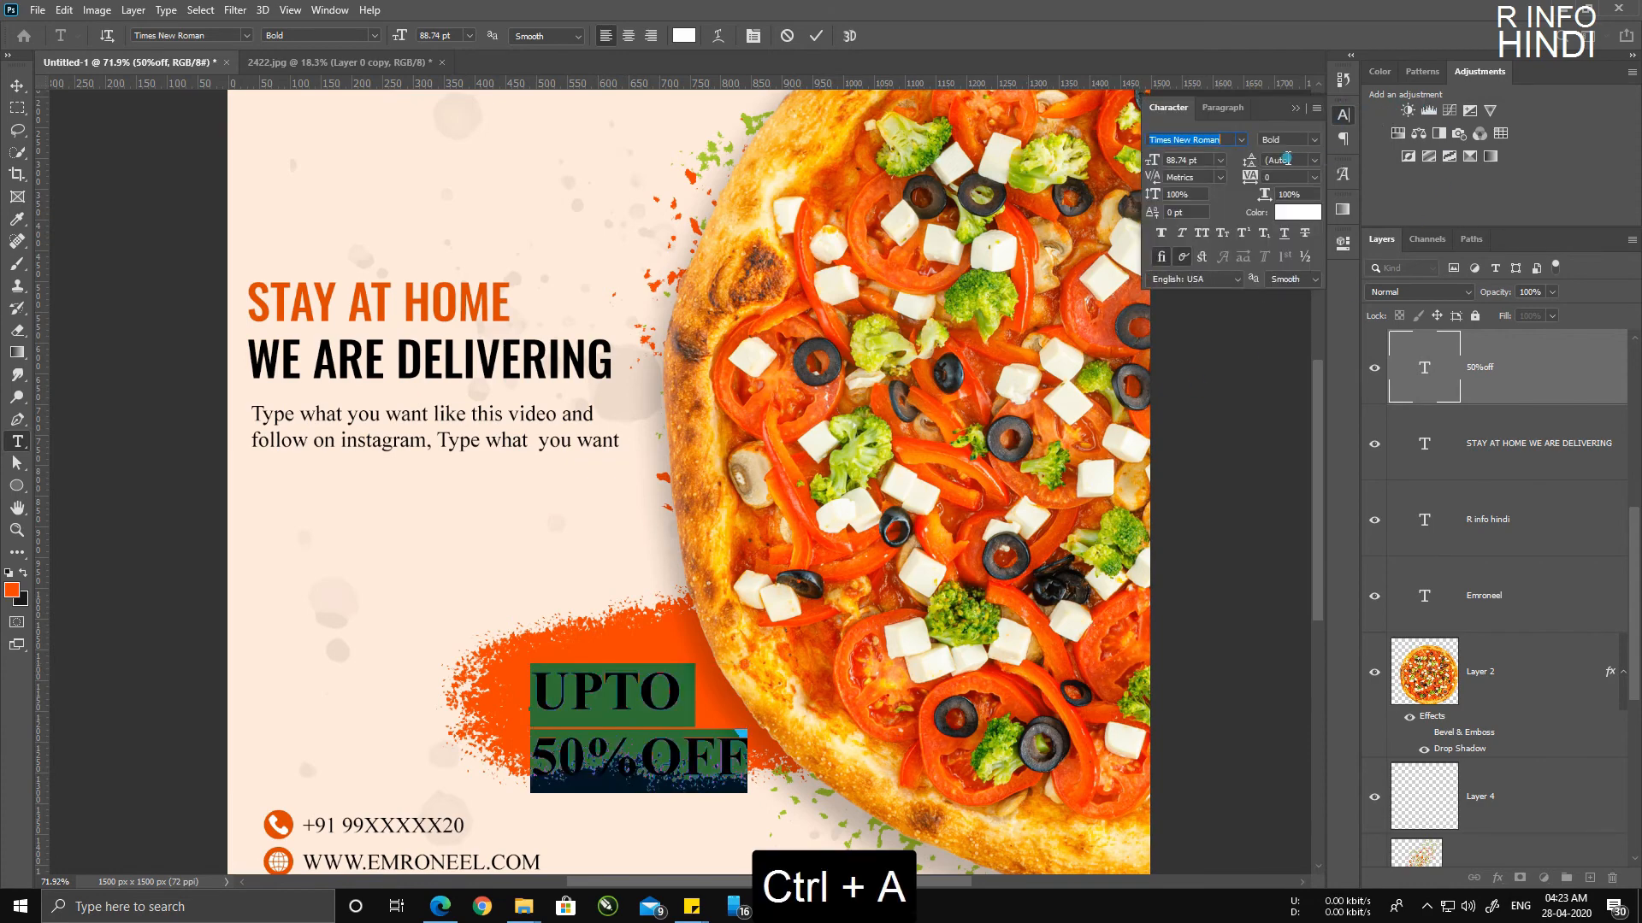
left_click(1249, 162)
left_click_drag(1249, 162, 1183, 154)
left_click(16, 86)
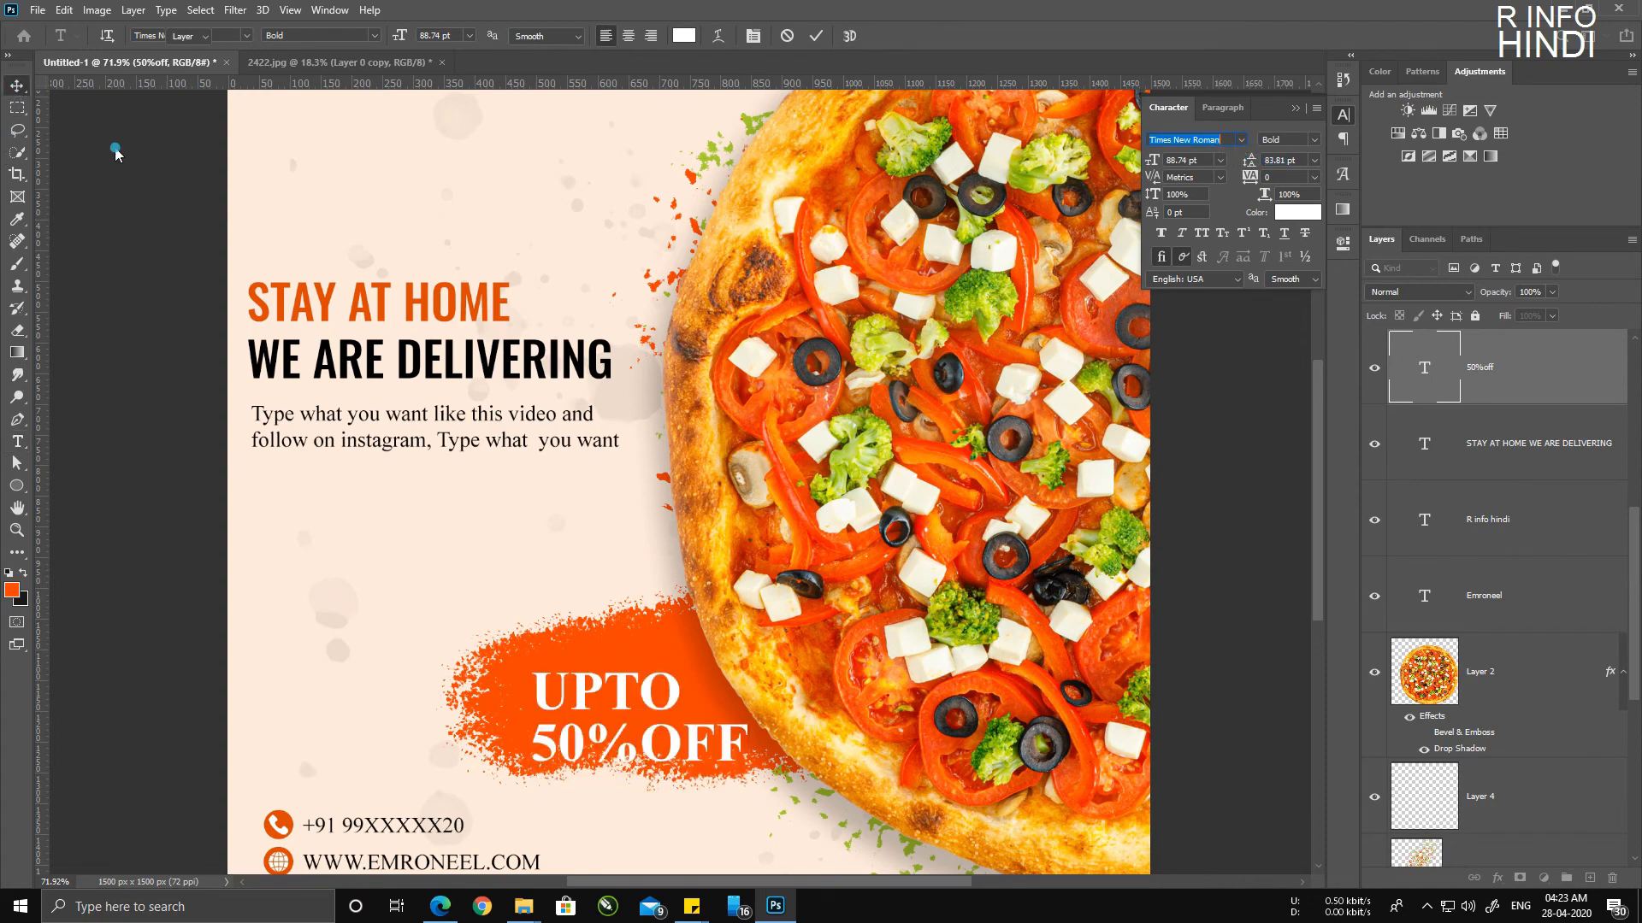
Step: Scale the UPTO 50%OFF text to 71.43%, rotate it -8.02°, and center it on the visible part of the orange band
key("ctrl+t")
left_click_drag(749, 772, 722, 745)
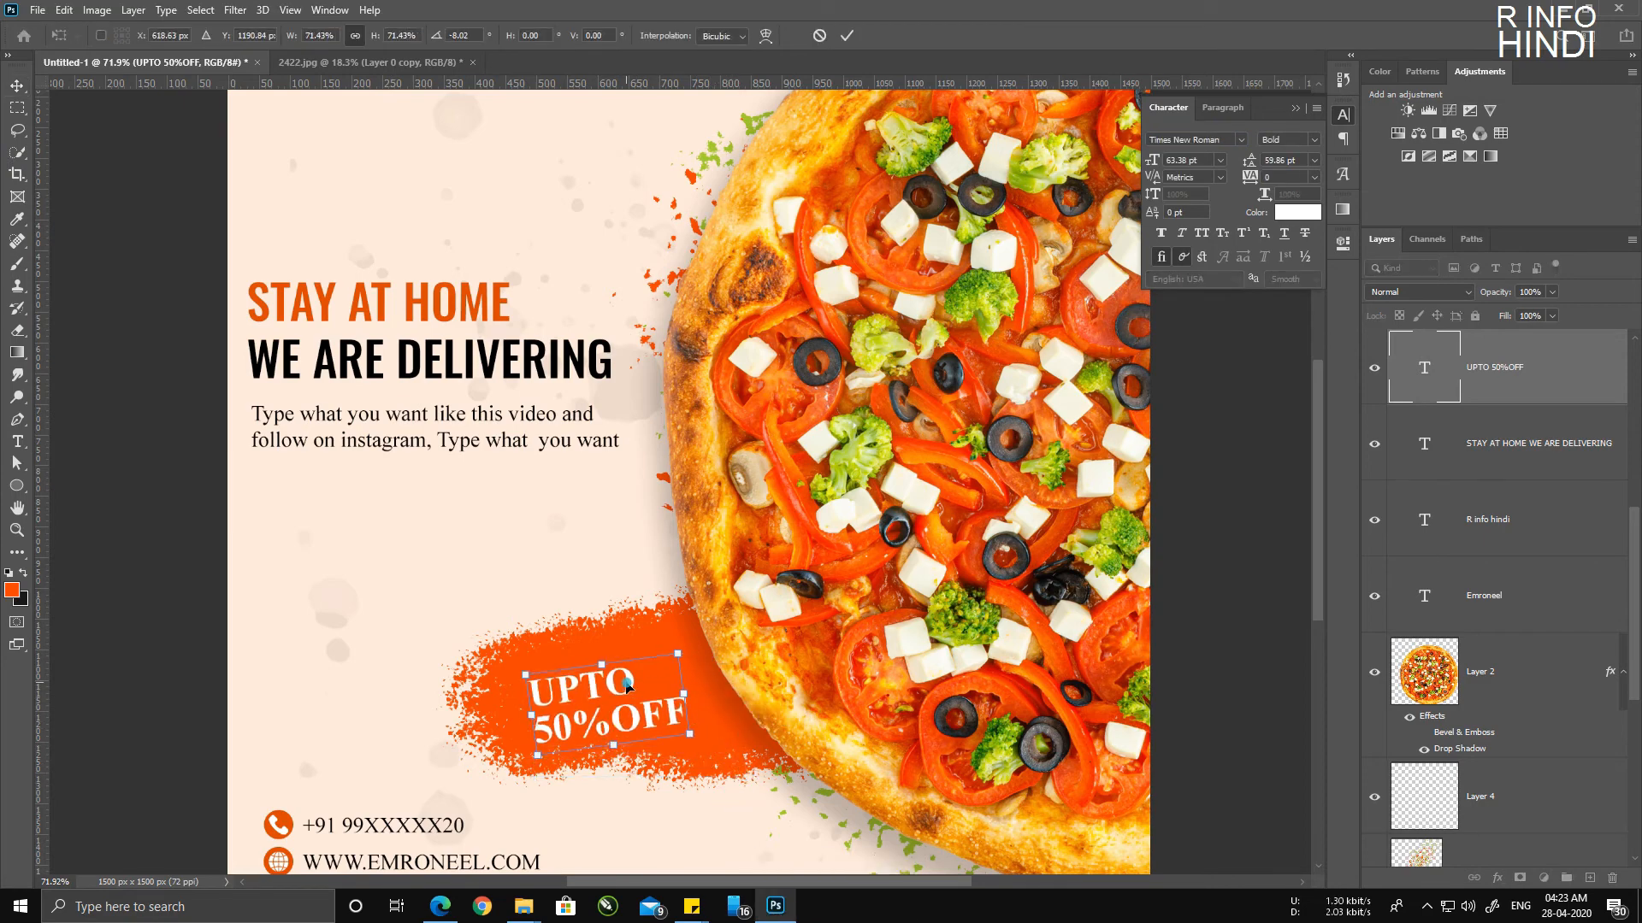
left_click_drag(627, 687, 646, 680)
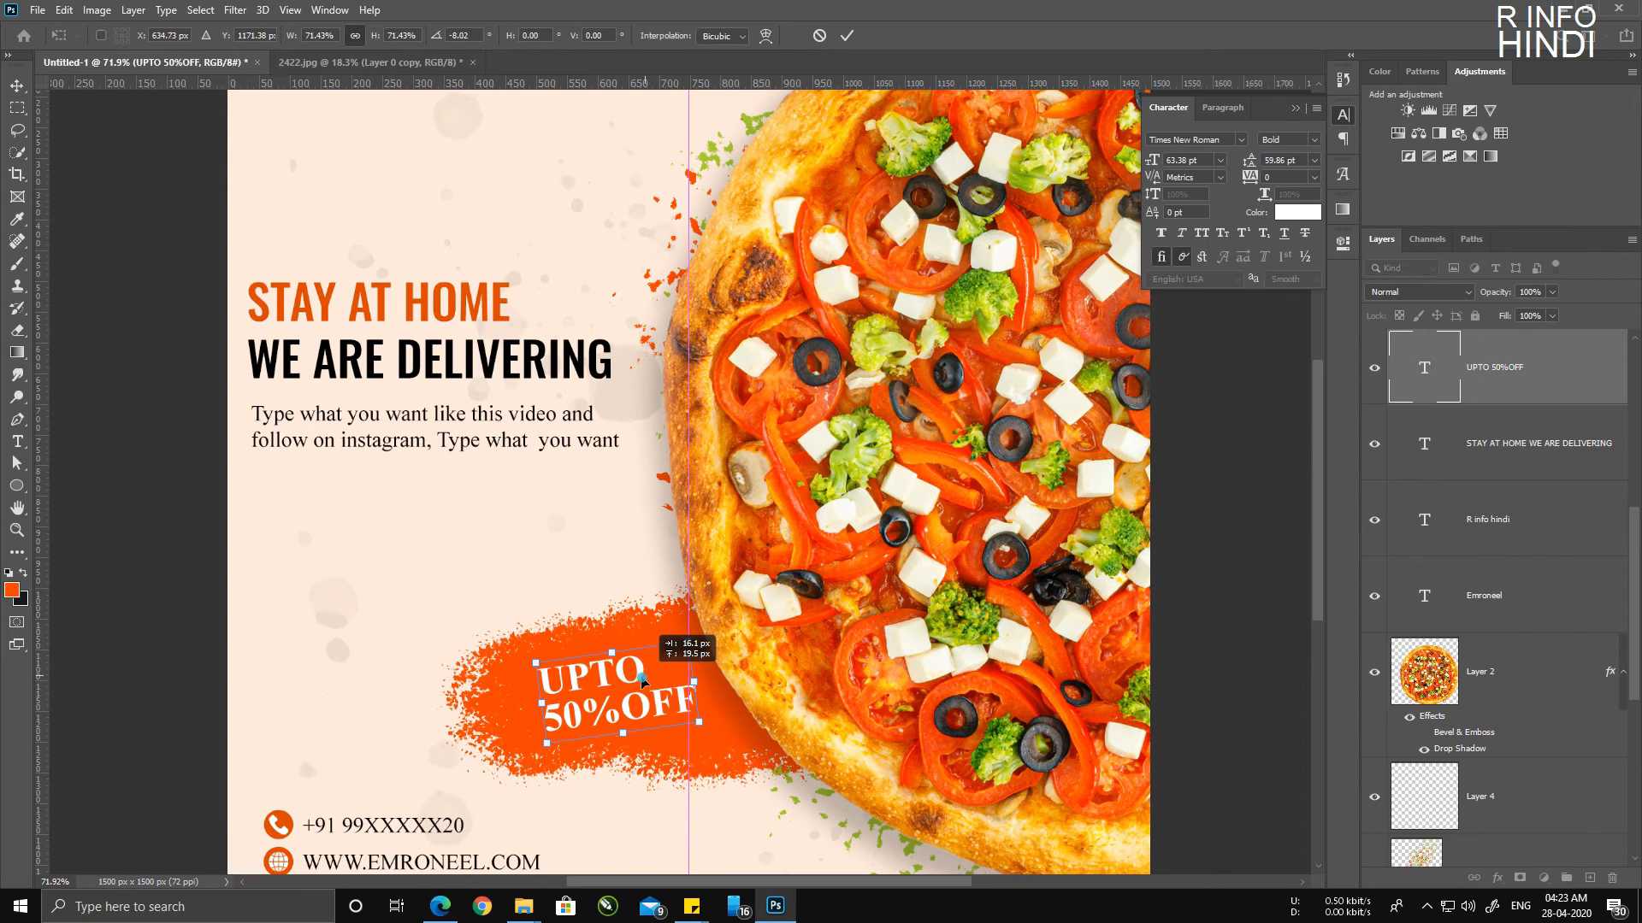
key("Return")
scroll(695, 704, "down", 3)
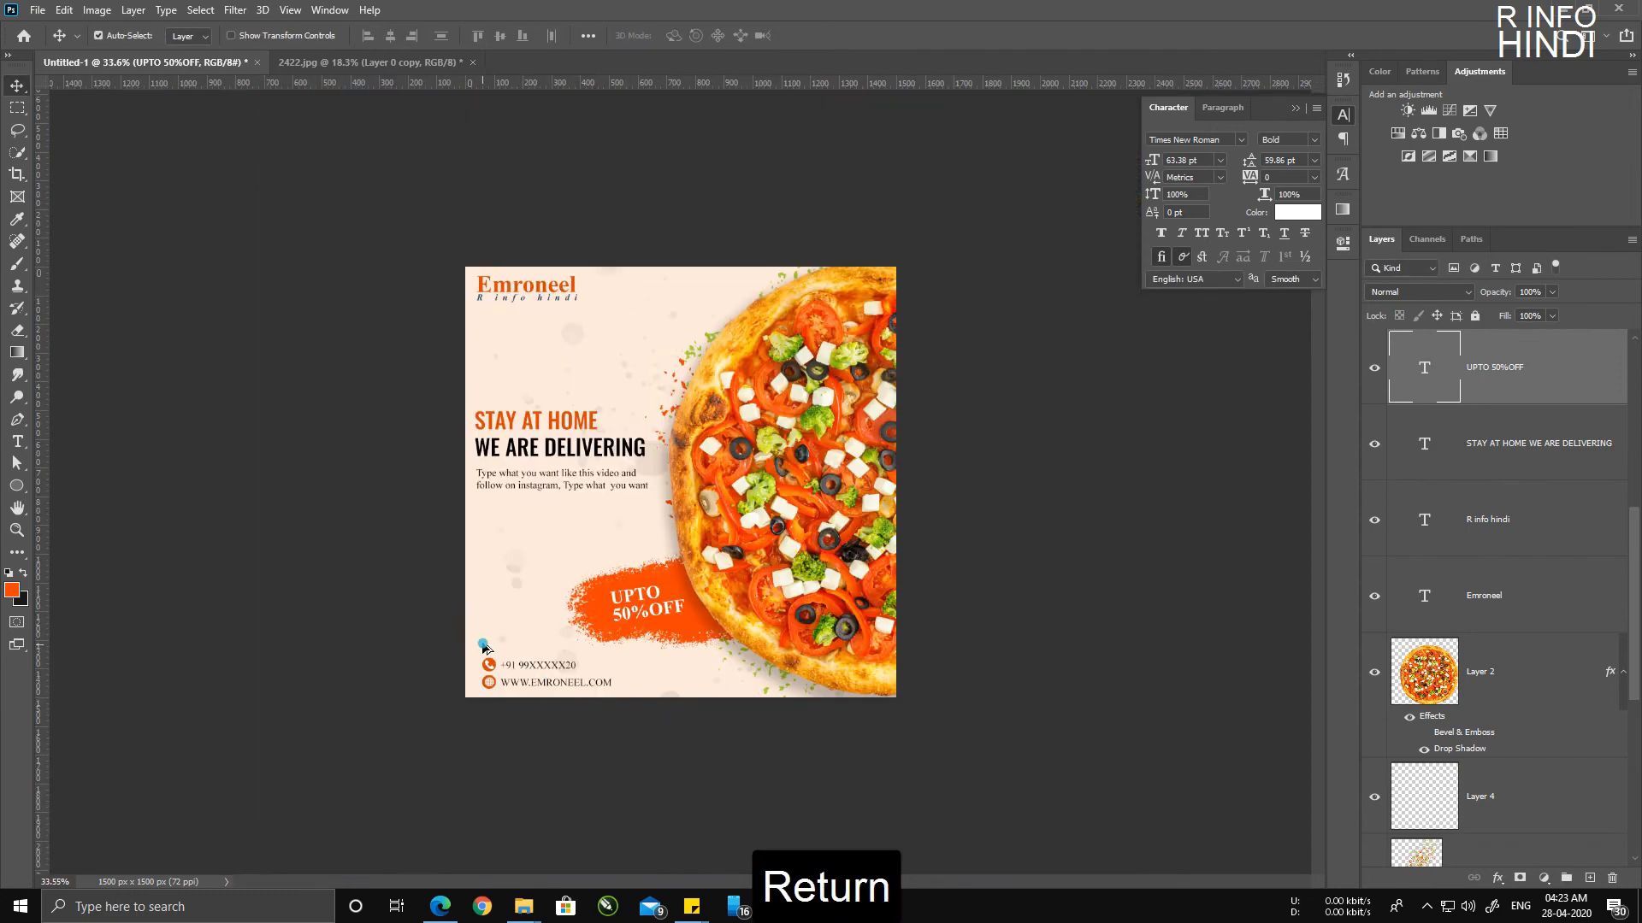
scroll(483, 647, "up", 8)
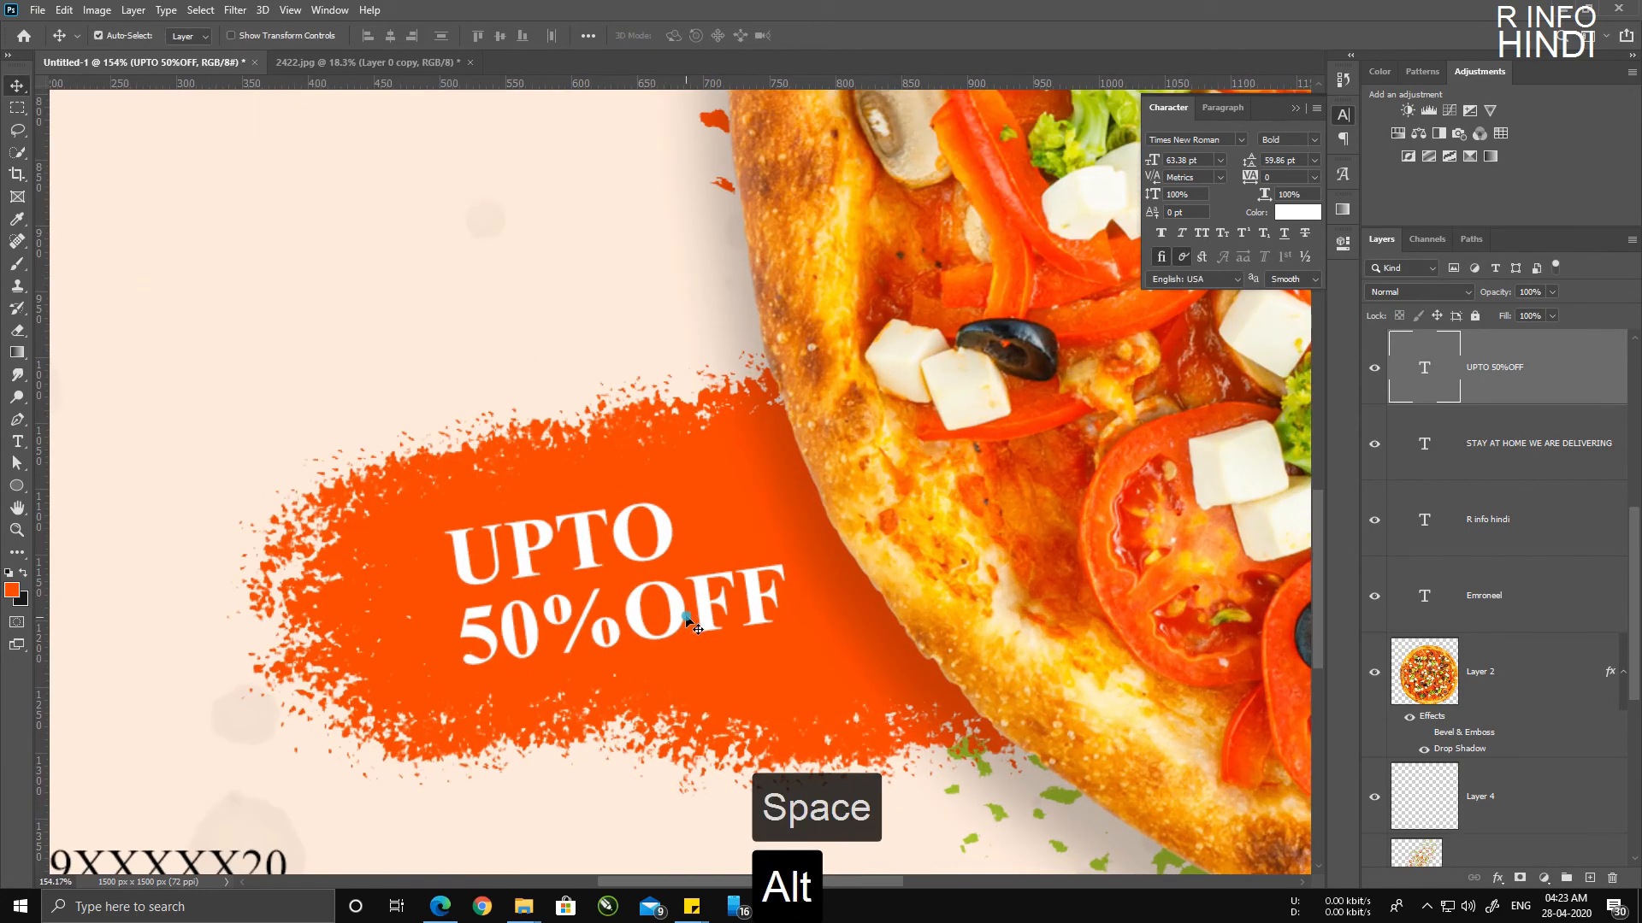
left_click_drag(678, 613, 785, 616)
scroll(787, 619, "down", 4)
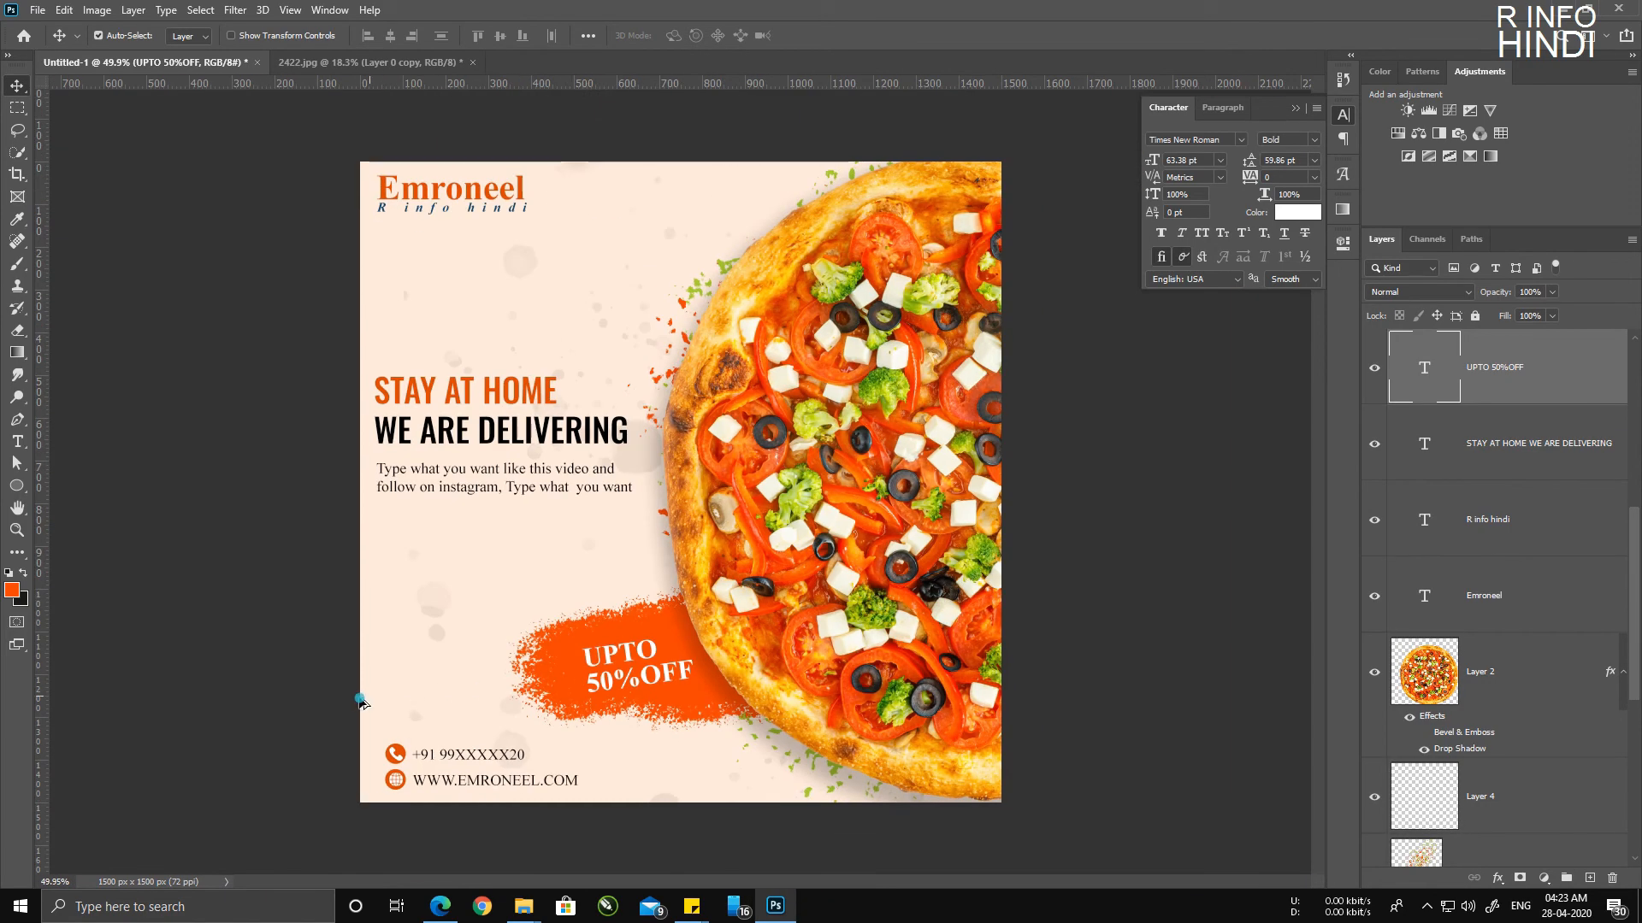
Step: Draw a rectangle shape about 318 by 86 px in the empty area below the description text
scroll(359, 696, "up", 3)
scroll(267, 594, "up", 3)
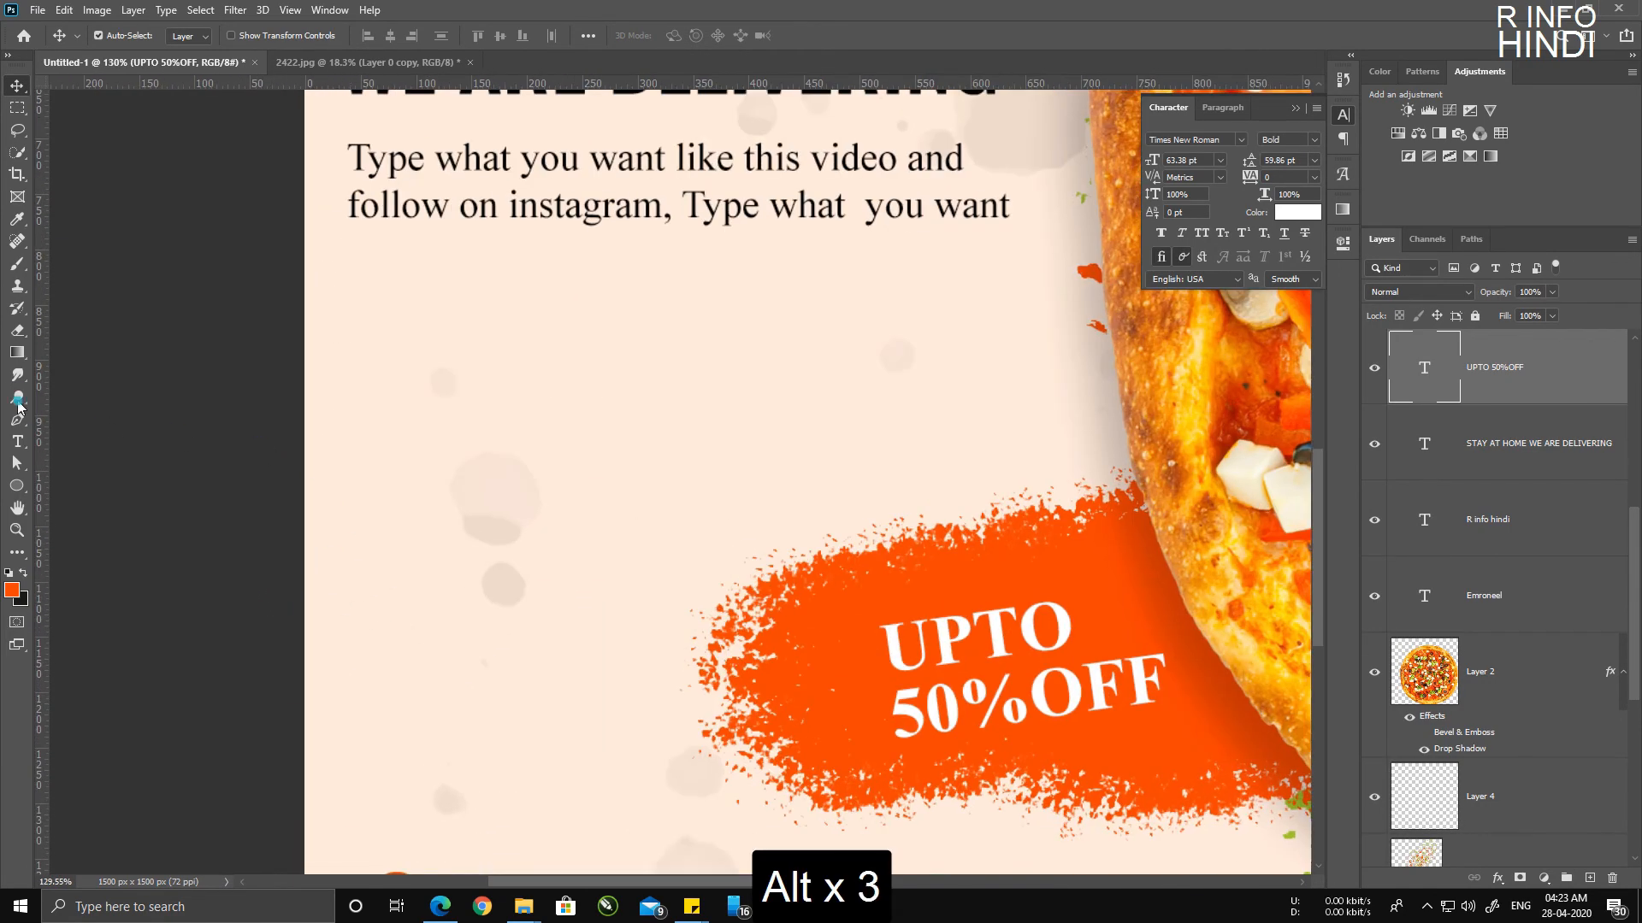
right_click(21, 486)
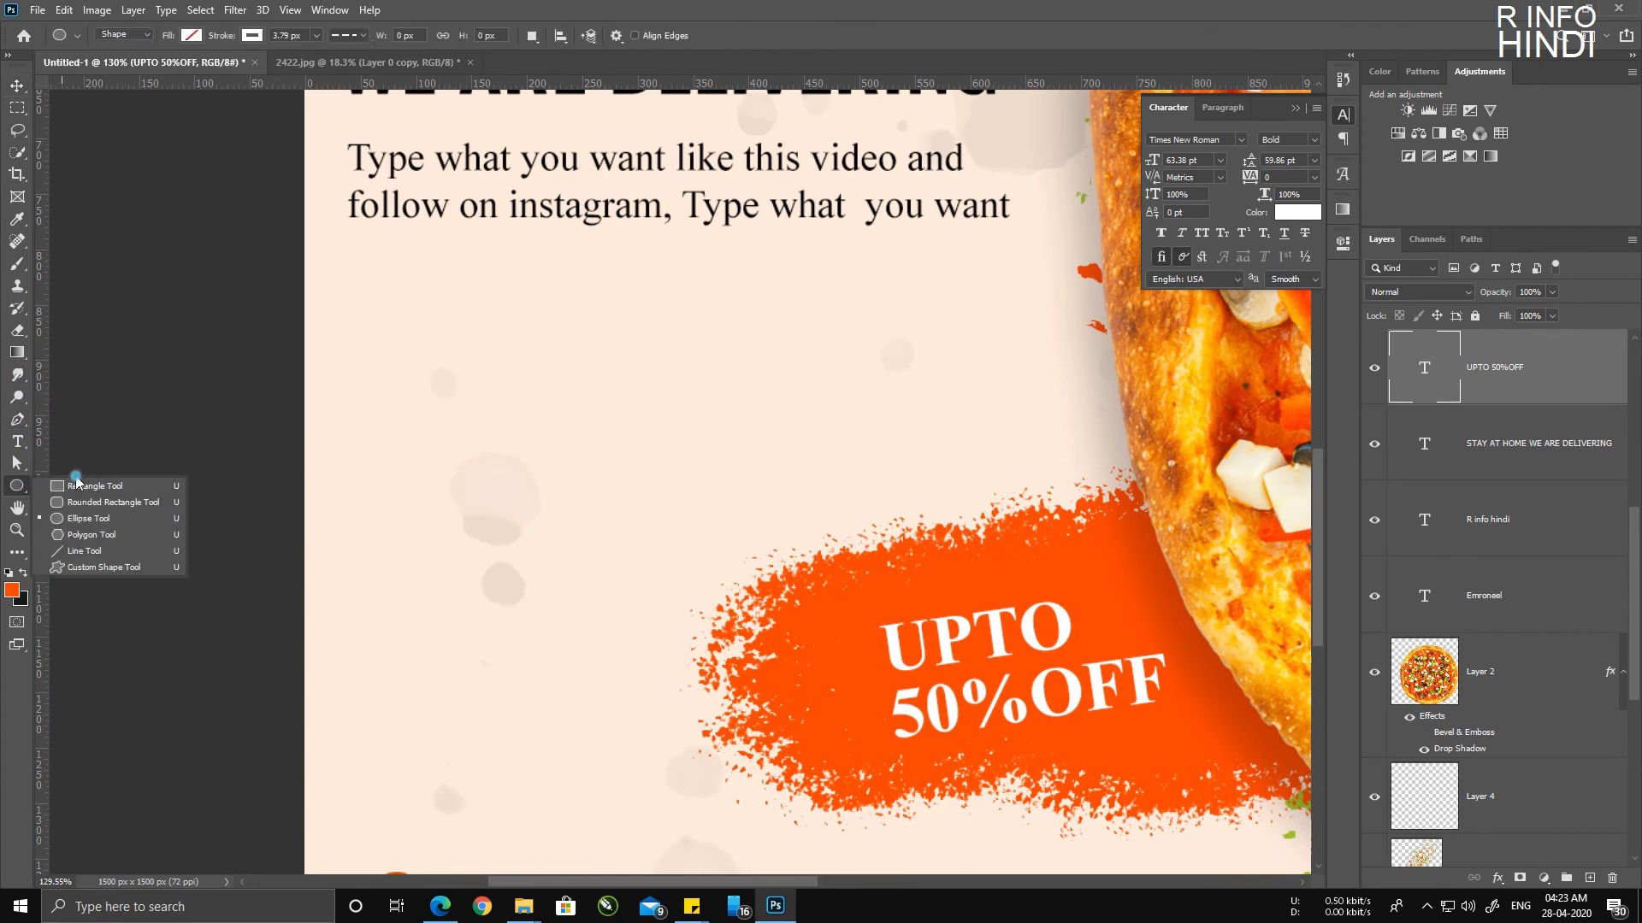
left_click(100, 480)
left_click_drag(385, 351, 738, 446)
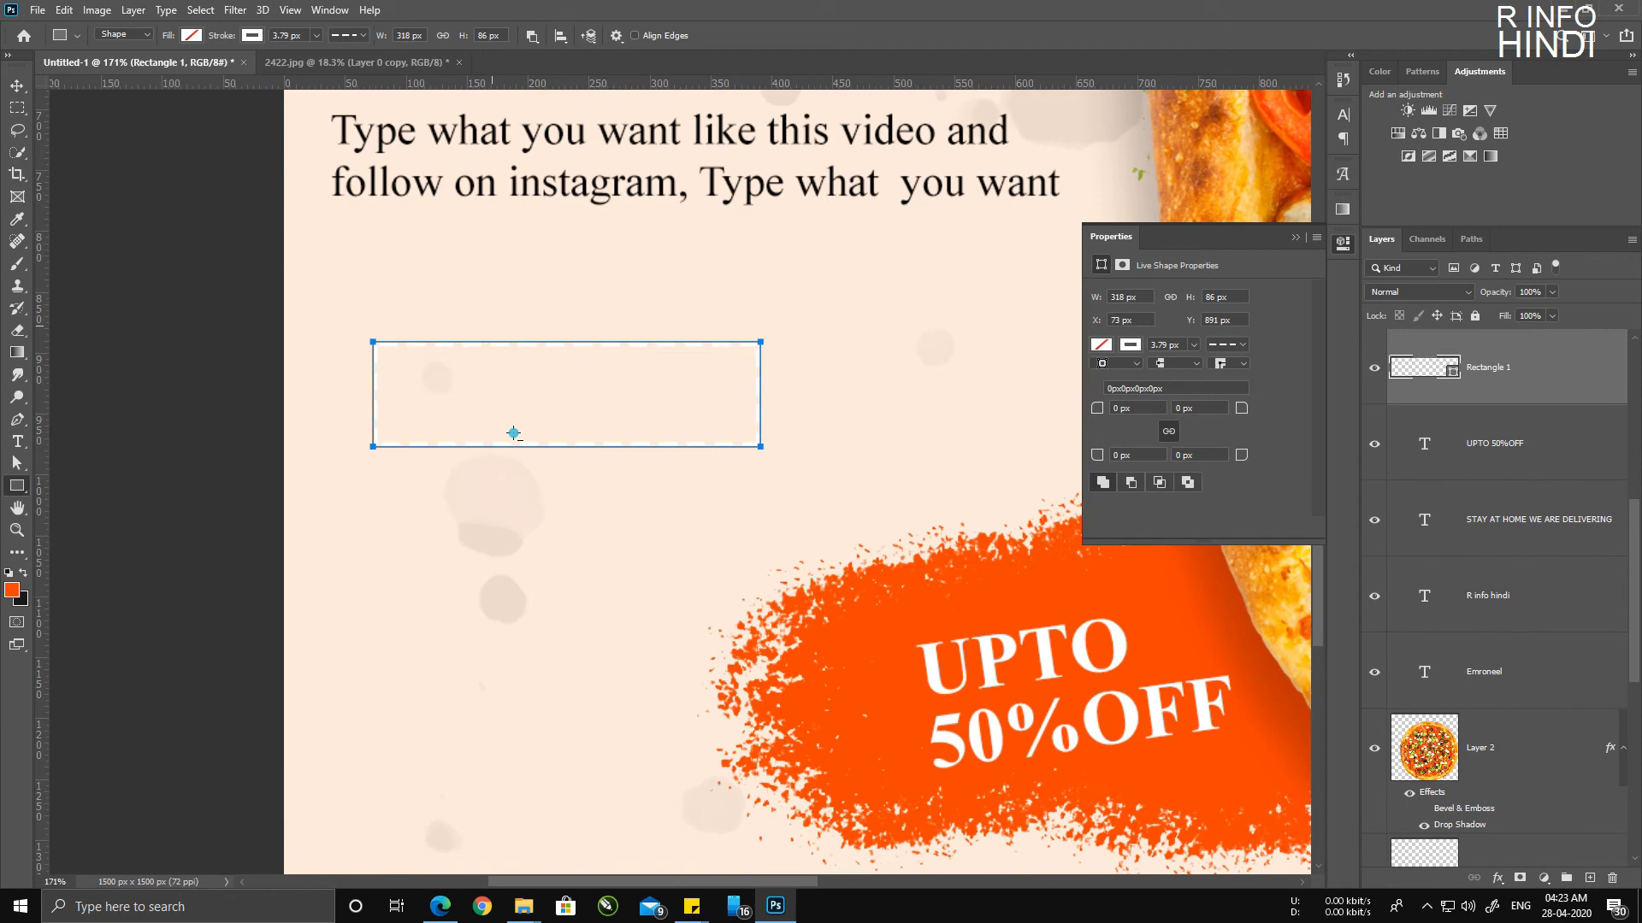
Step: Fill the rectangle with the first recently used orange and round all its corners to 14 px
scroll(513, 432, "up", 2)
left_click(1127, 359)
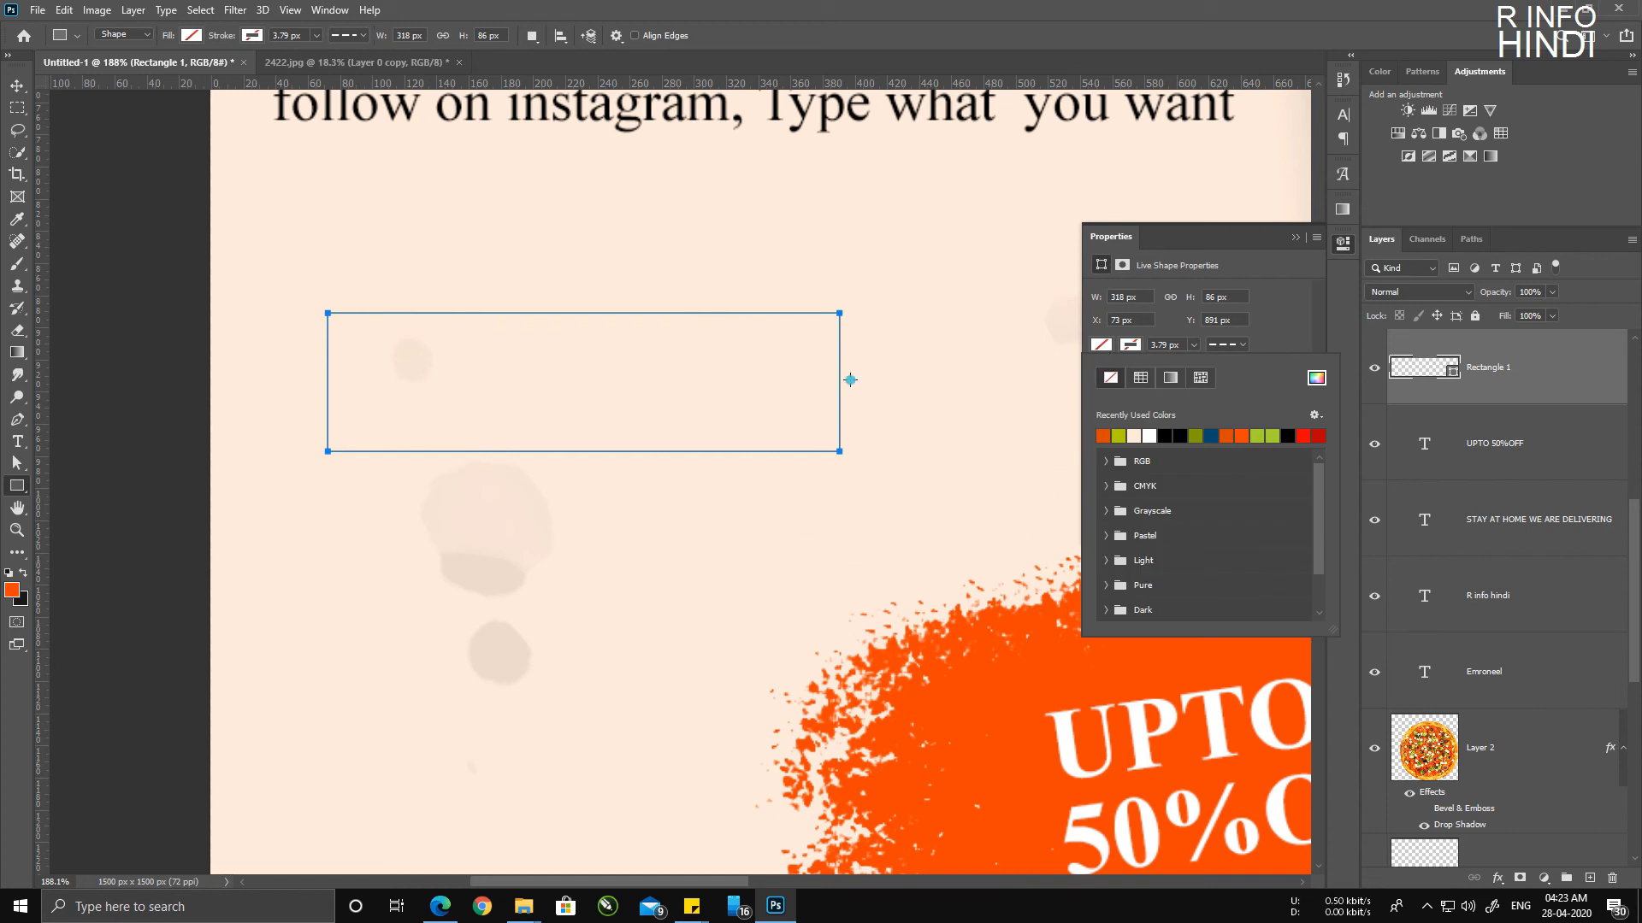
left_click(1103, 436)
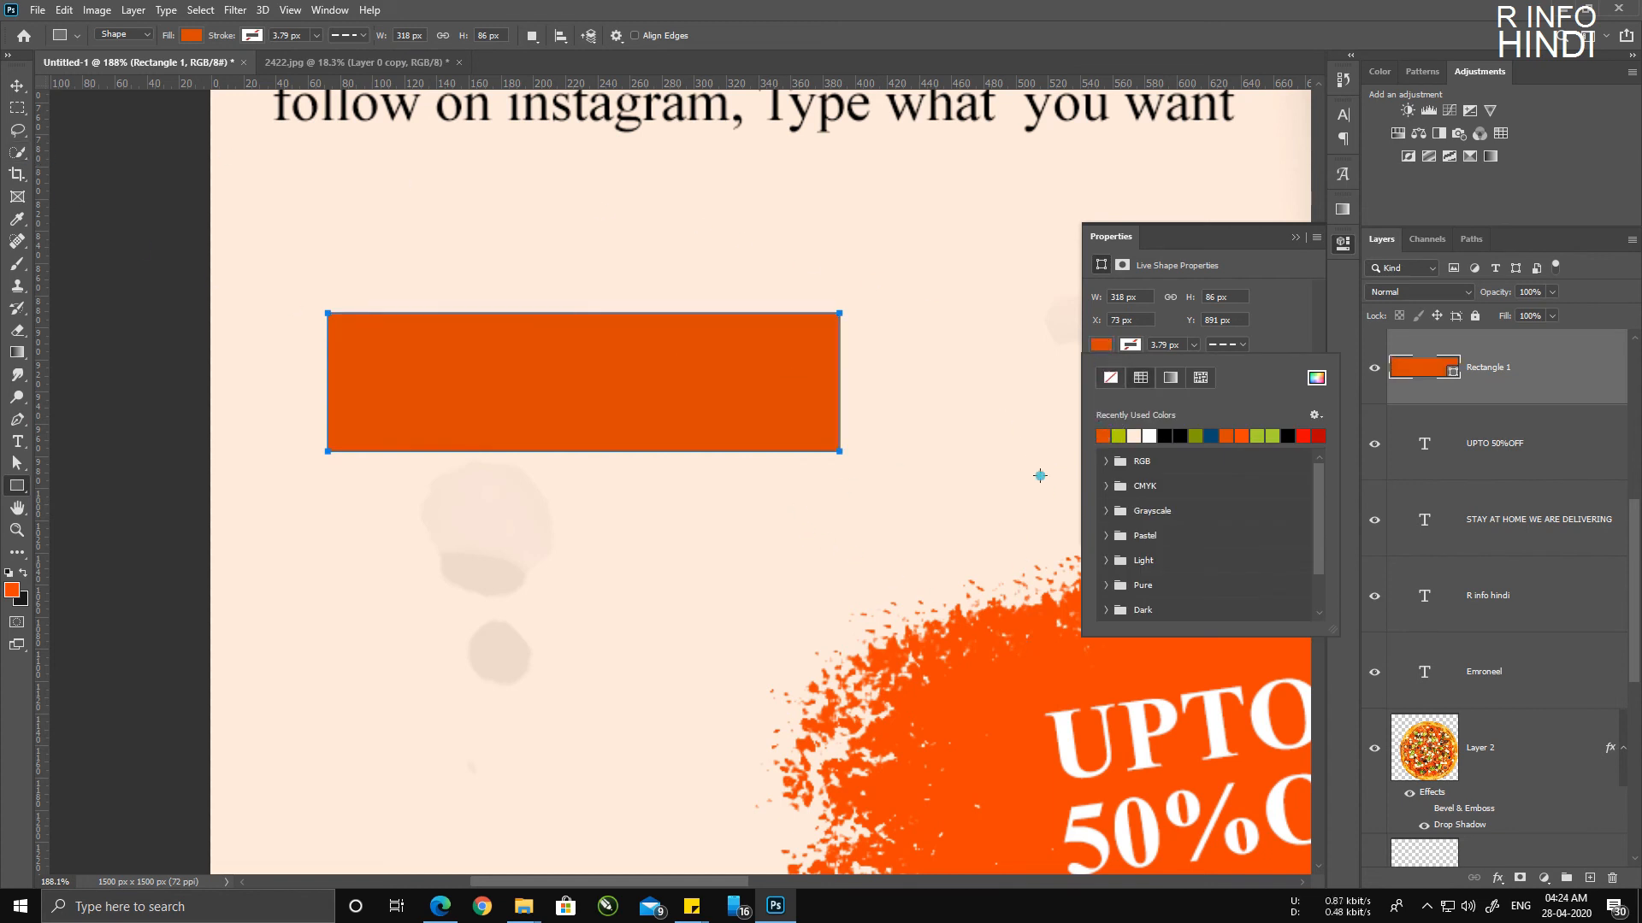
left_click(1279, 296)
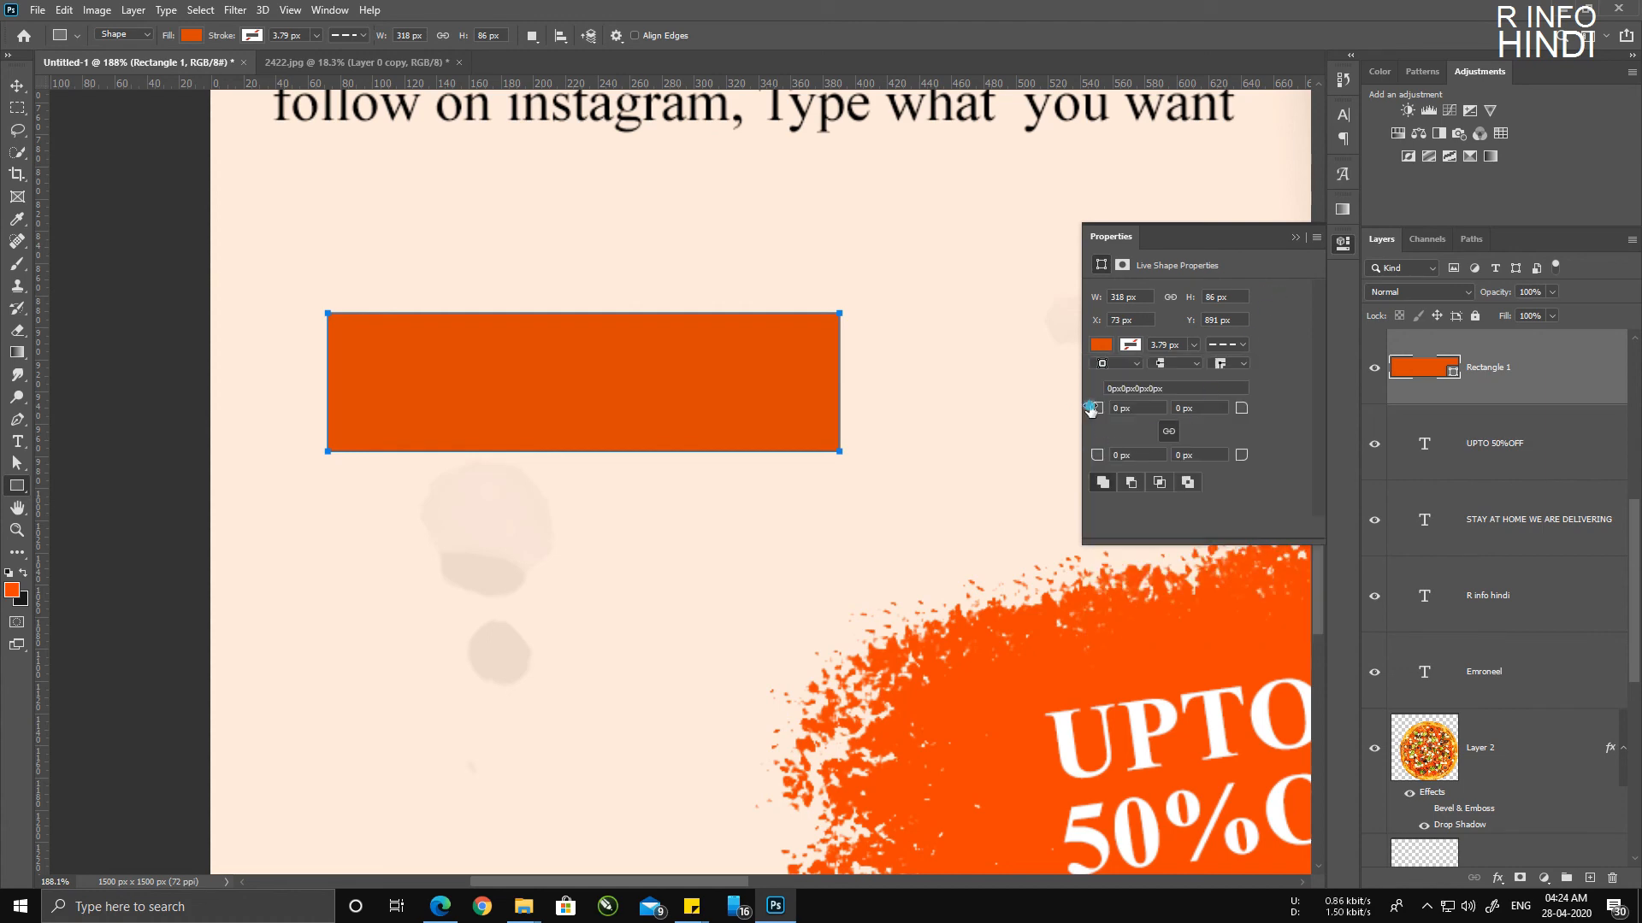
left_click_drag(1091, 409, 1102, 411)
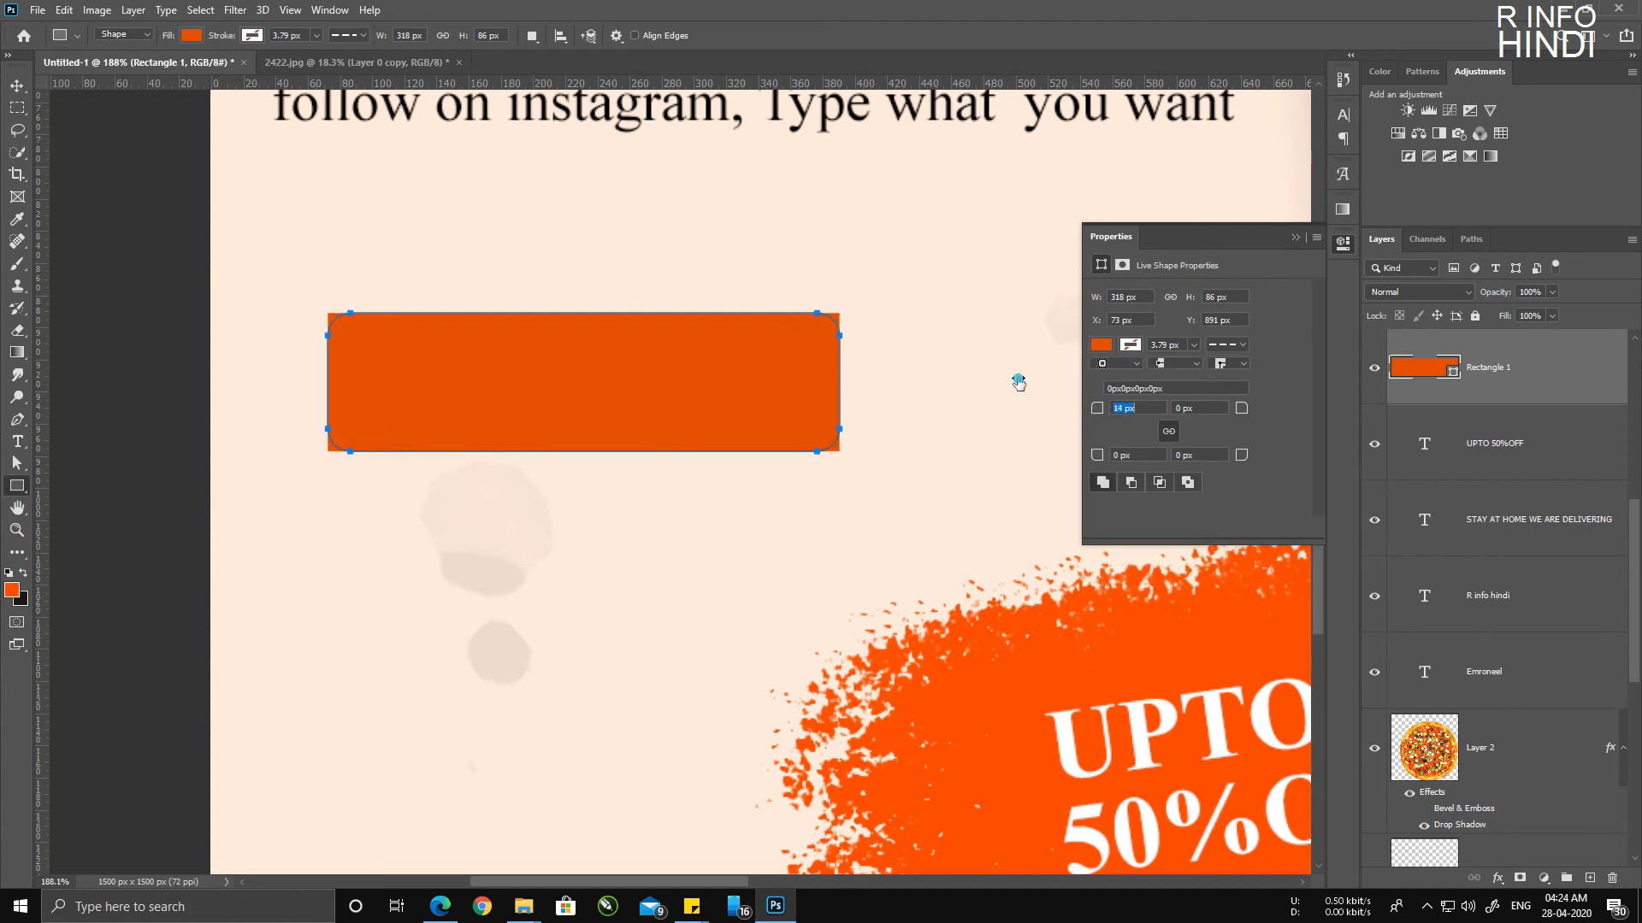
left_click_drag(1017, 382, 1015, 382)
Step: Align the orange rectangle's left edge with the description text, scale it down to about 282 by 76 px, and deselect it
left_click(17, 86)
scroll(757, 525, "down", 6)
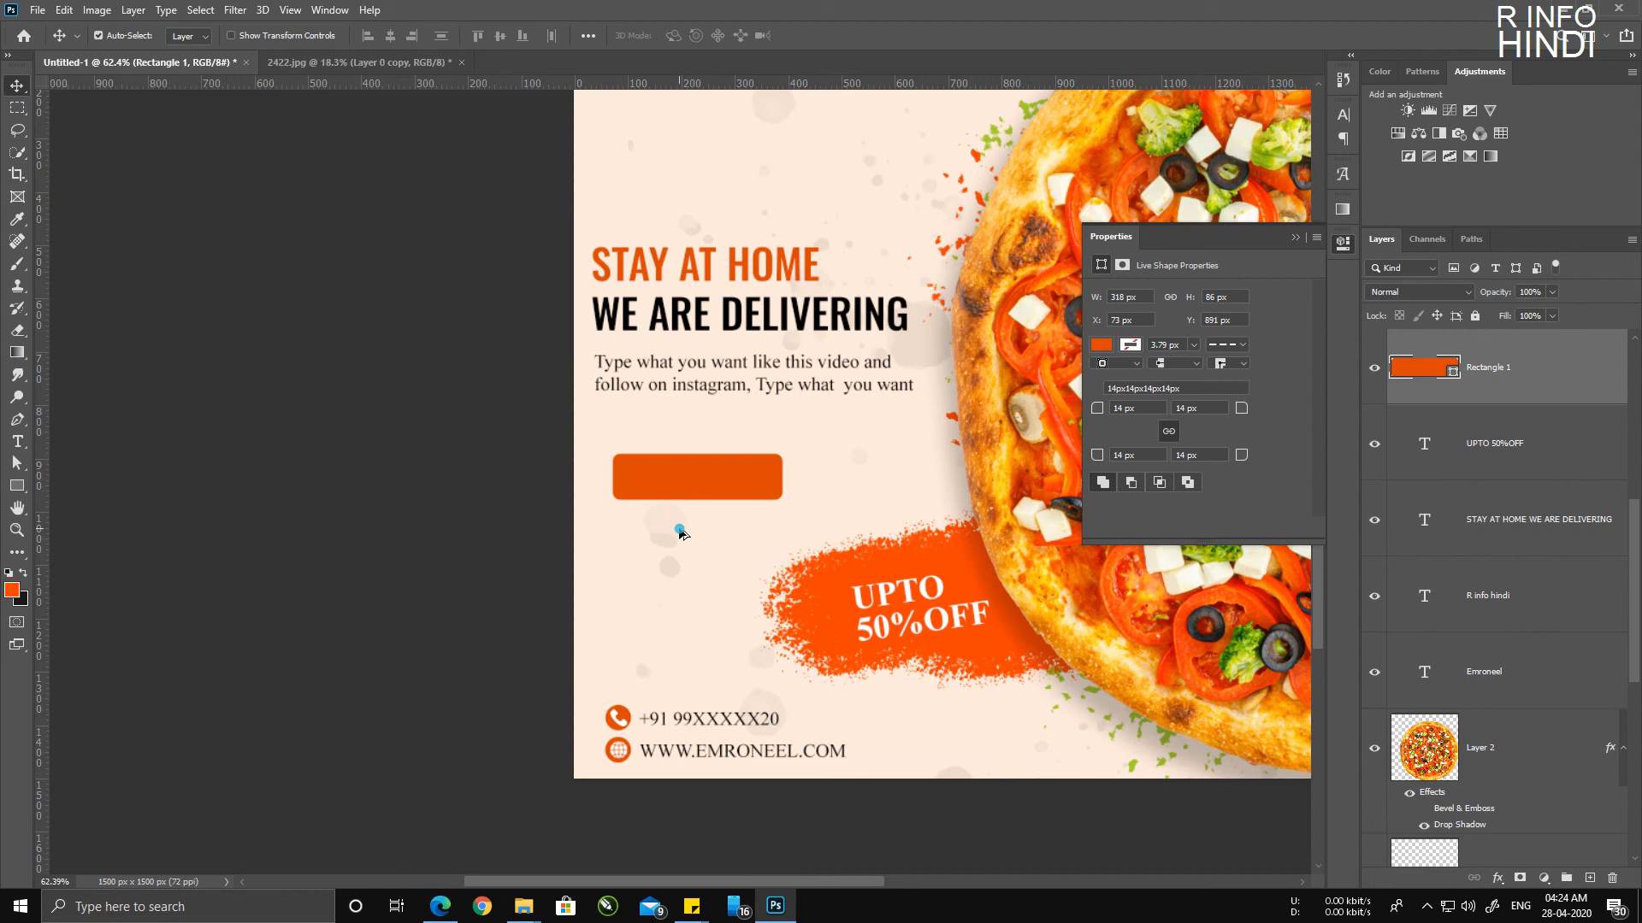
left_click_drag(692, 479, 678, 507)
key("ctrl+t")
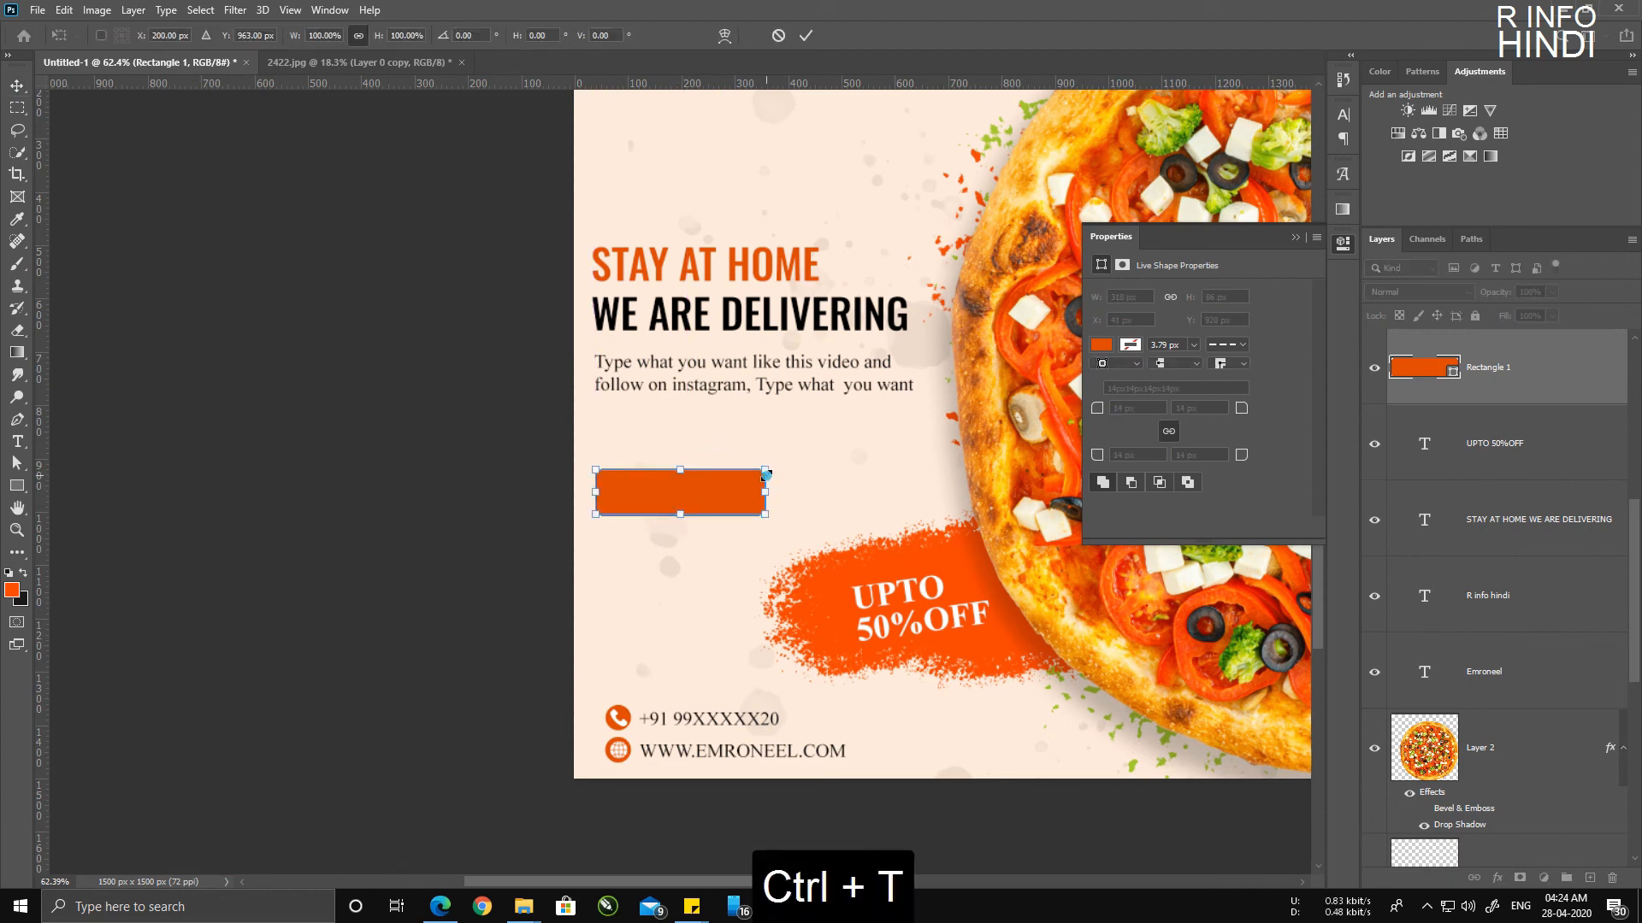
left_click_drag(766, 473, 746, 476)
key("Return")
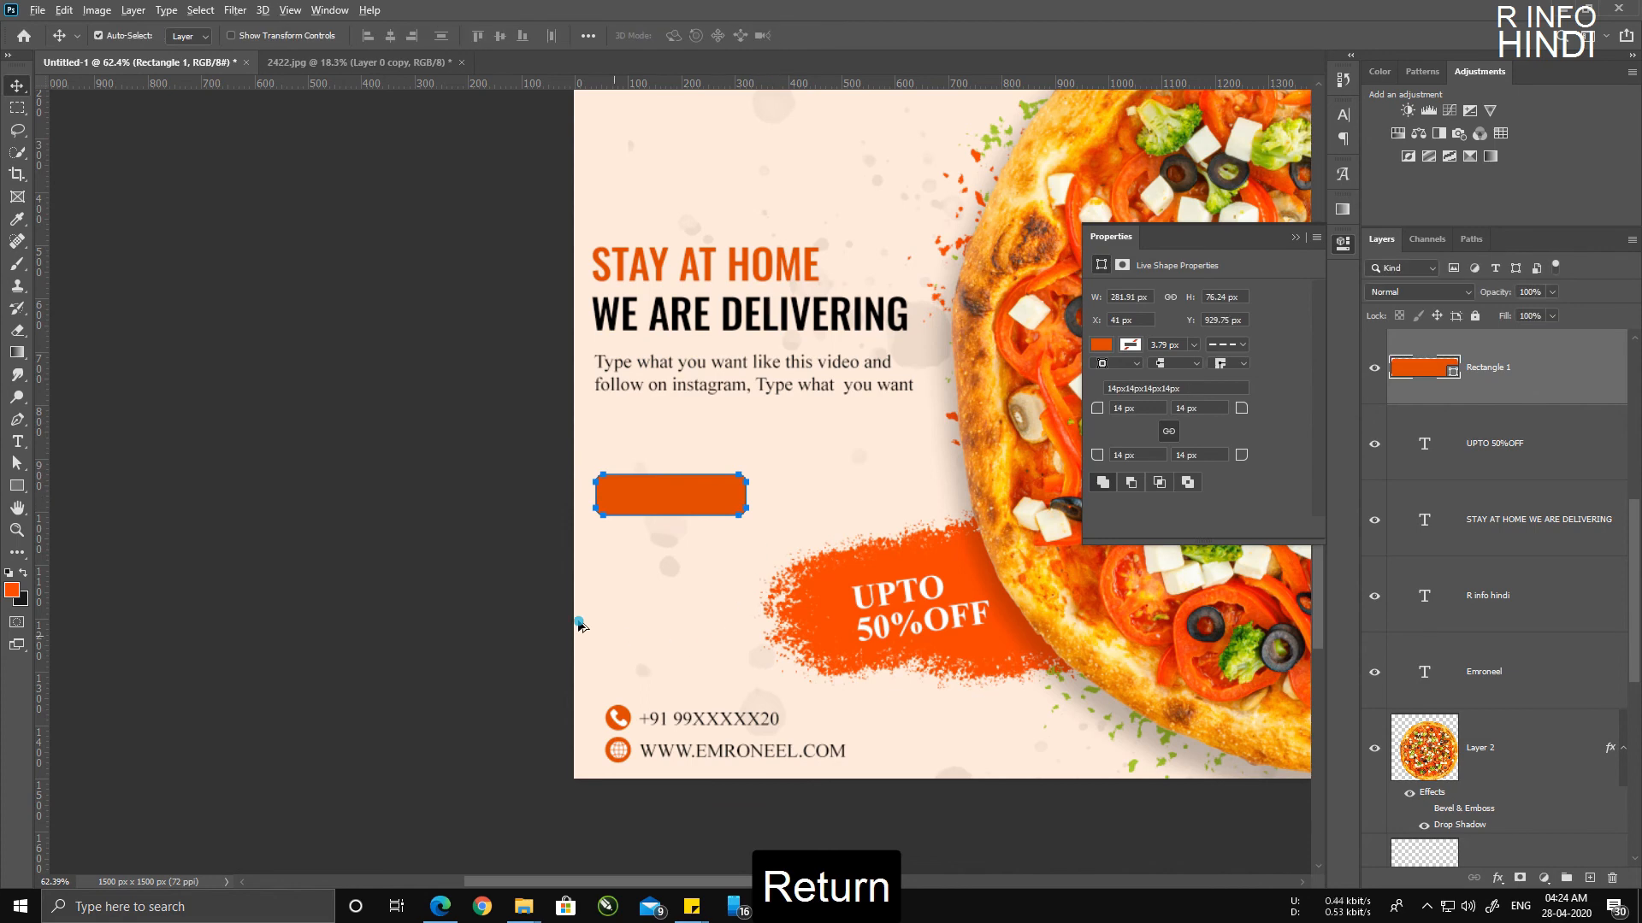
scroll(579, 625, "up", 2)
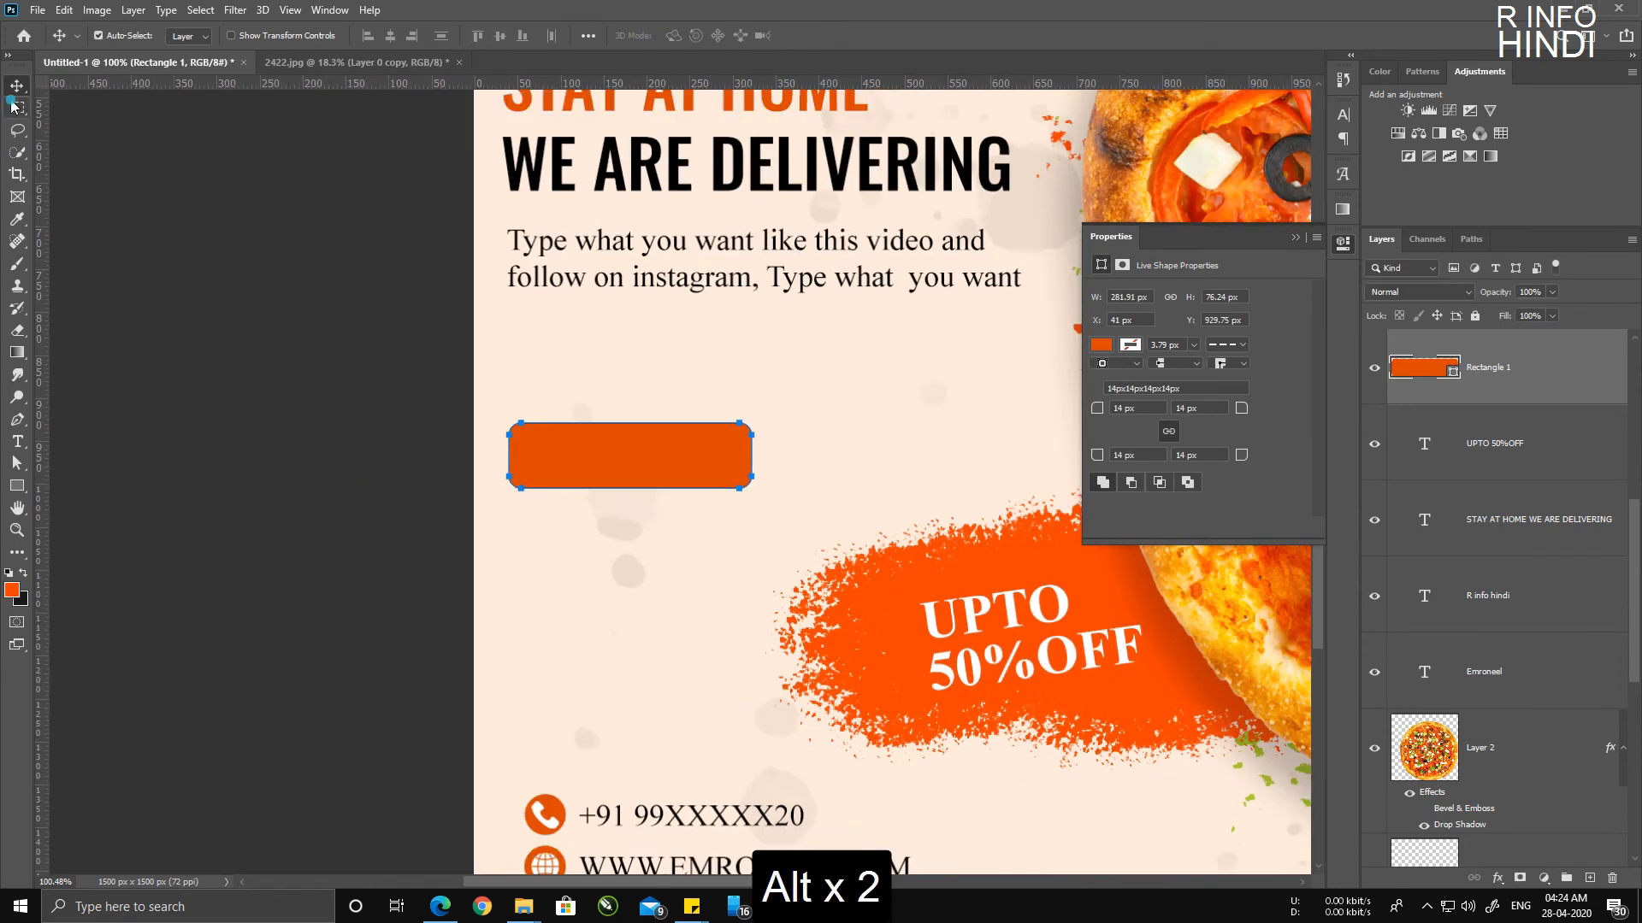
left_click(188, 309)
Step: Duplicate the STAY AT HOME WE ARE DELIVERING heading and place the copy just above the orange rectangle
scroll(650, 169, "up", 1)
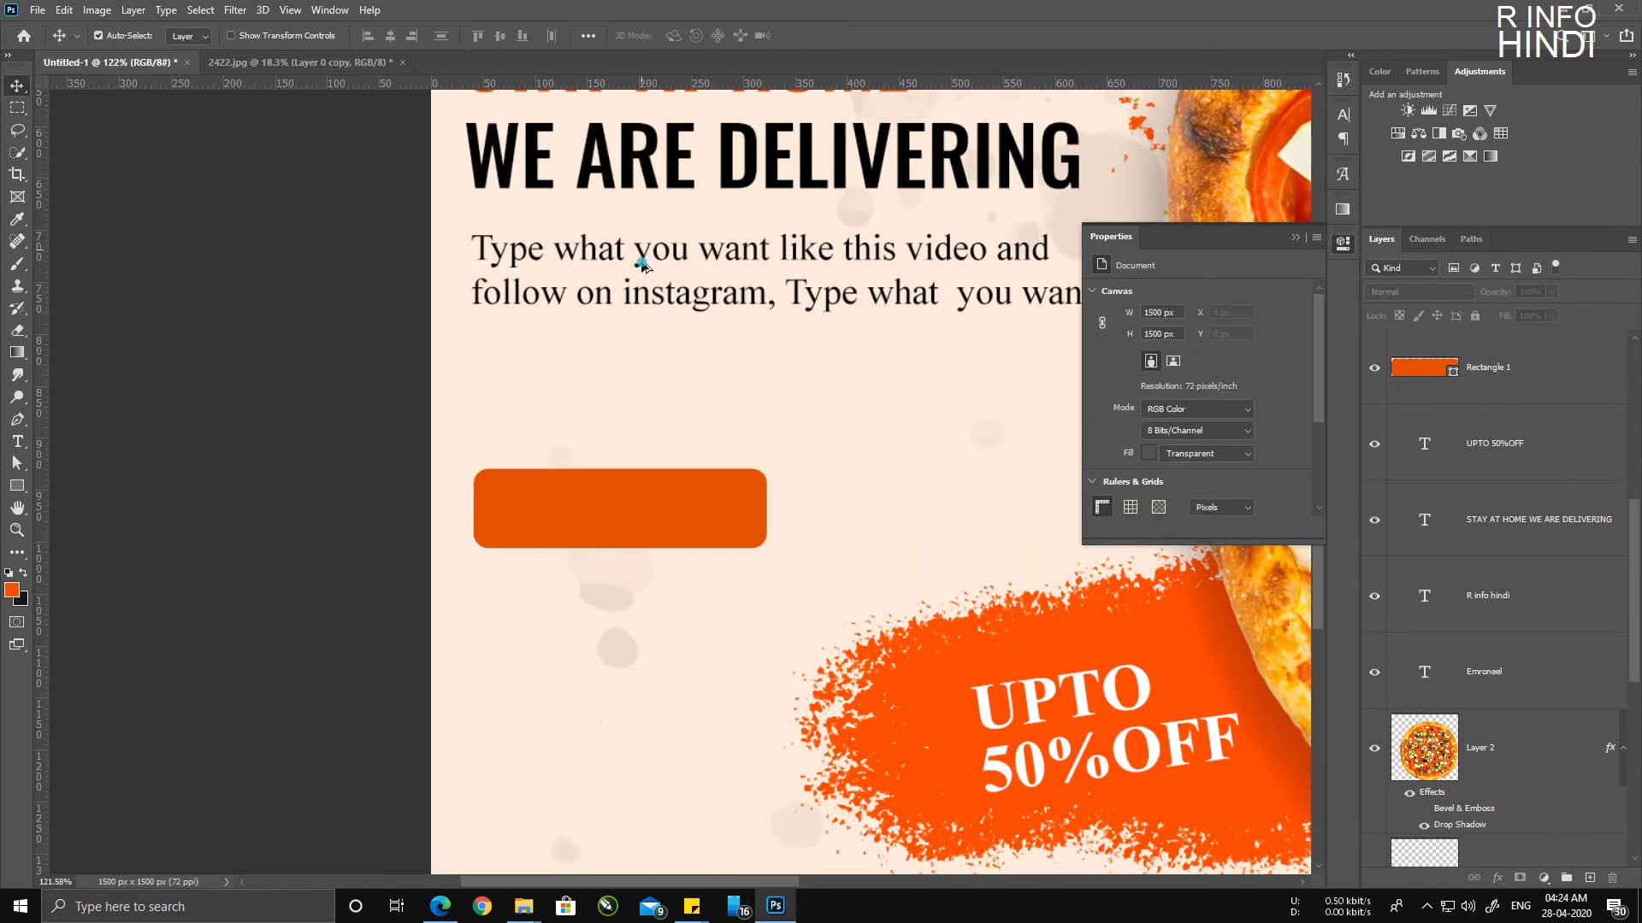
scroll(154, 454, "up", 1)
scroll(410, 407, "down", 3)
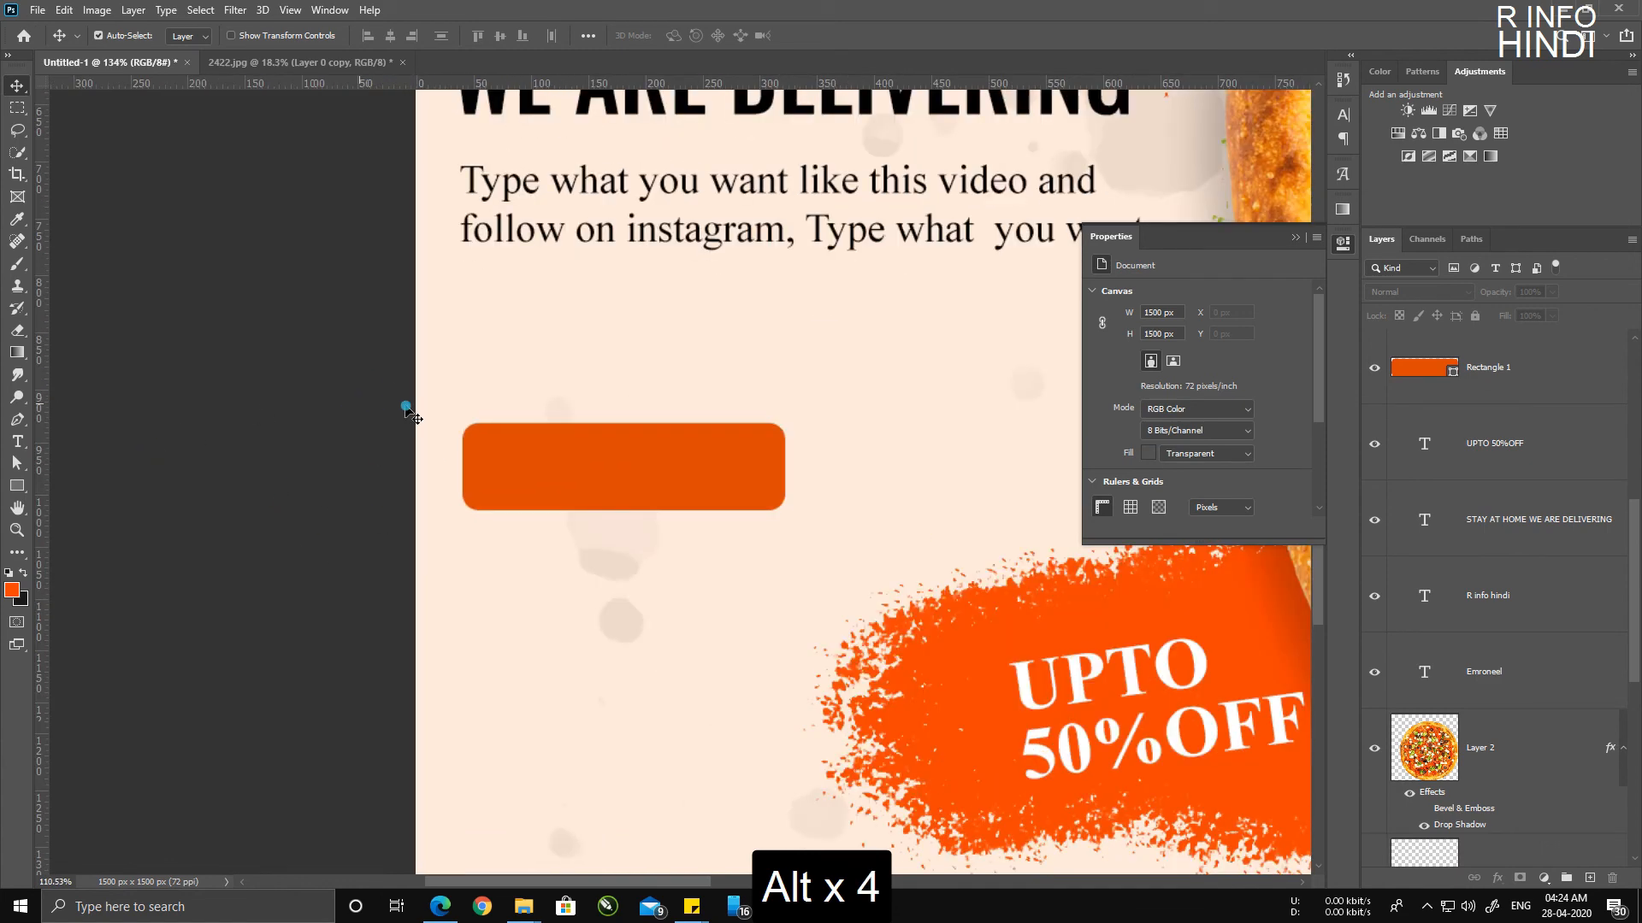
left_click_drag(579, 223, 588, 386)
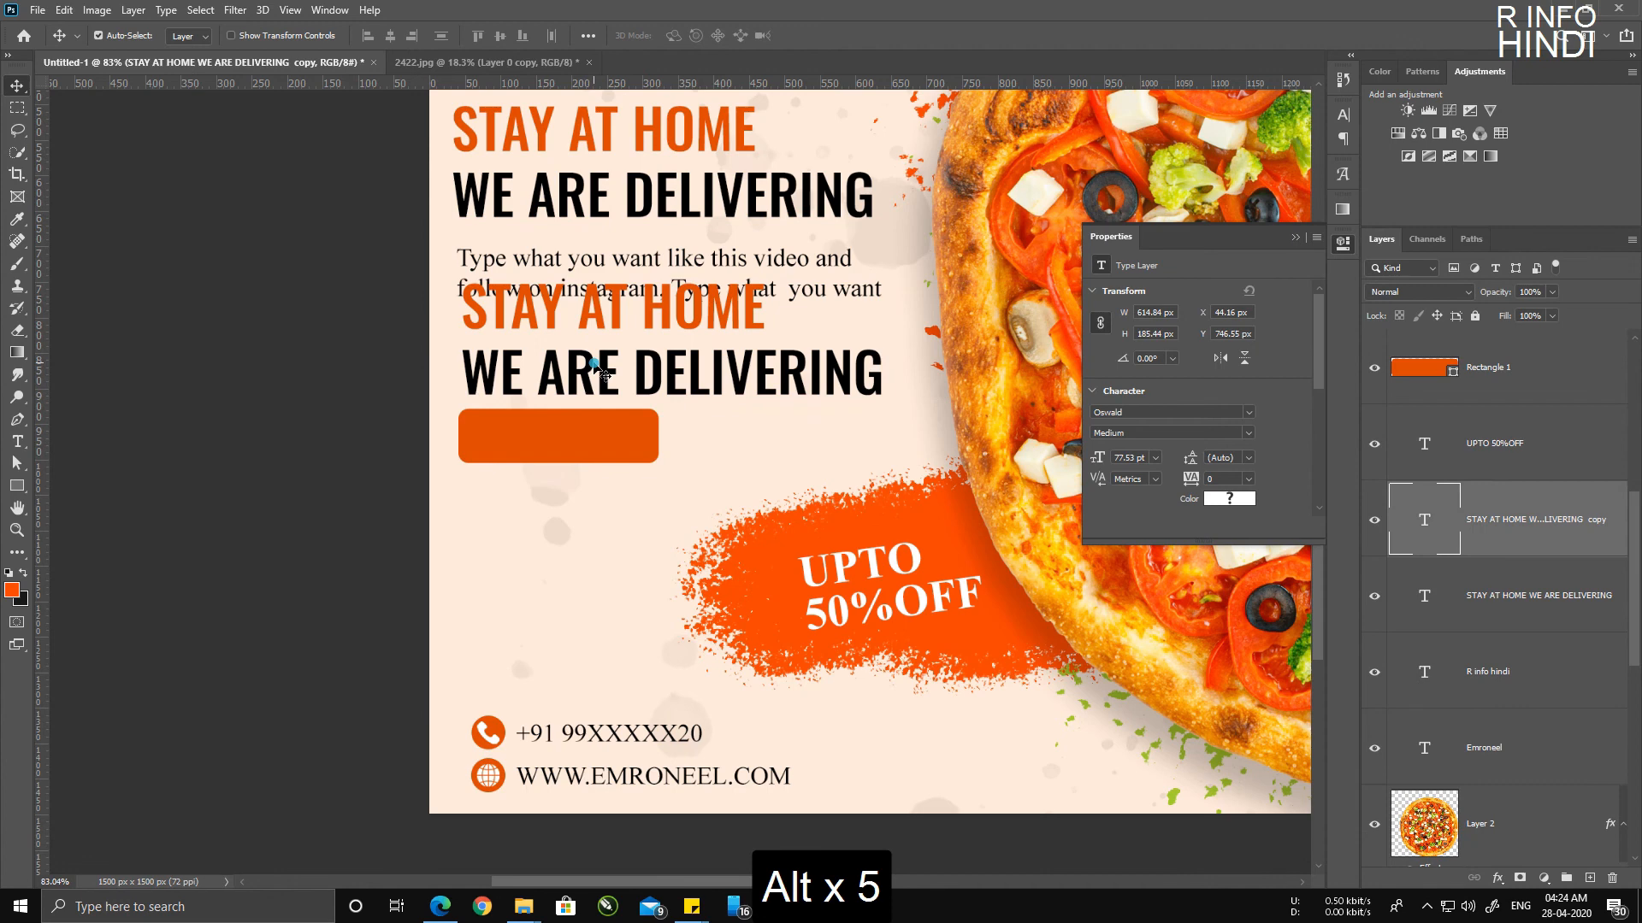
Step: Replace the duplicated heading's text with ORDER
double_click(594, 368)
type("ORNER")
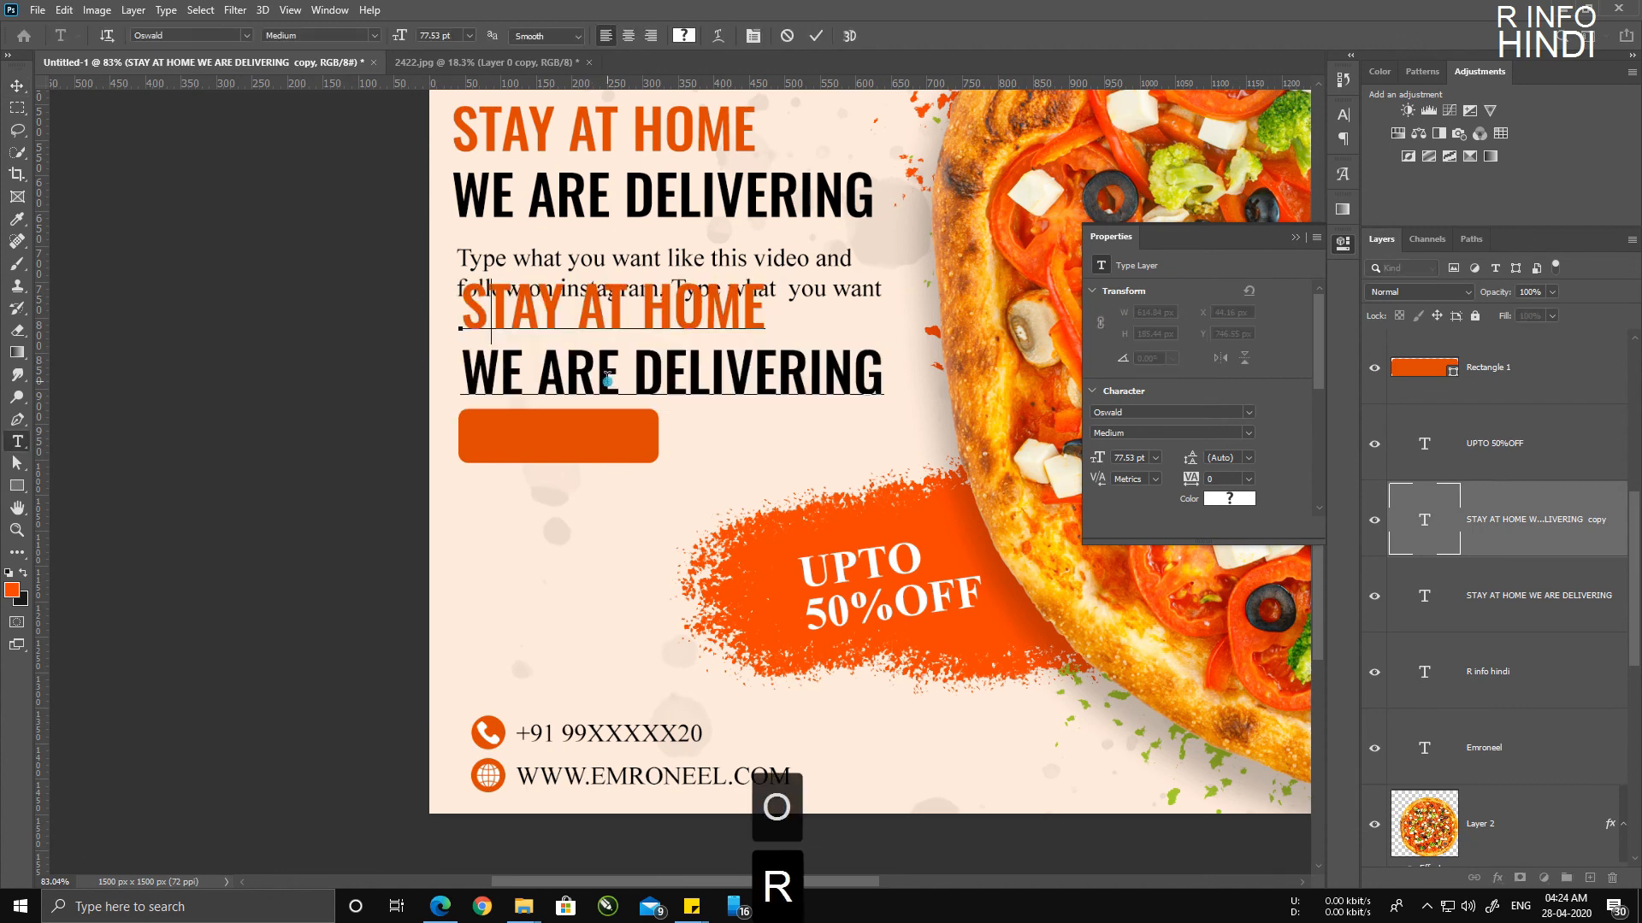
key("BackSpace")
key("BackSpace")
key("BackSpace")
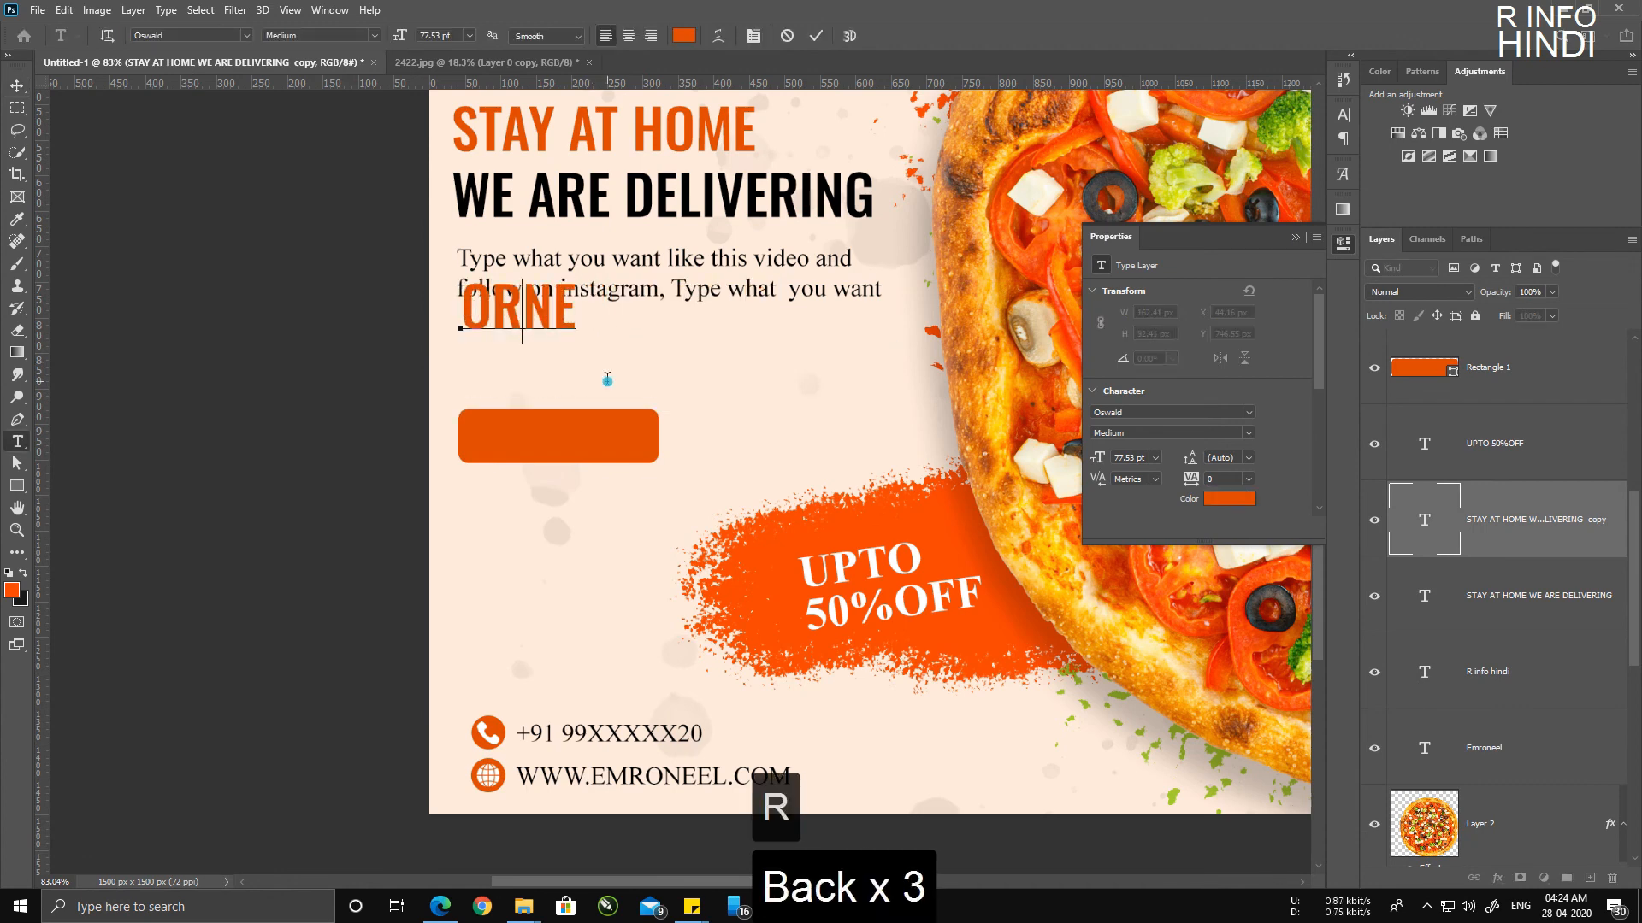
type("DE")
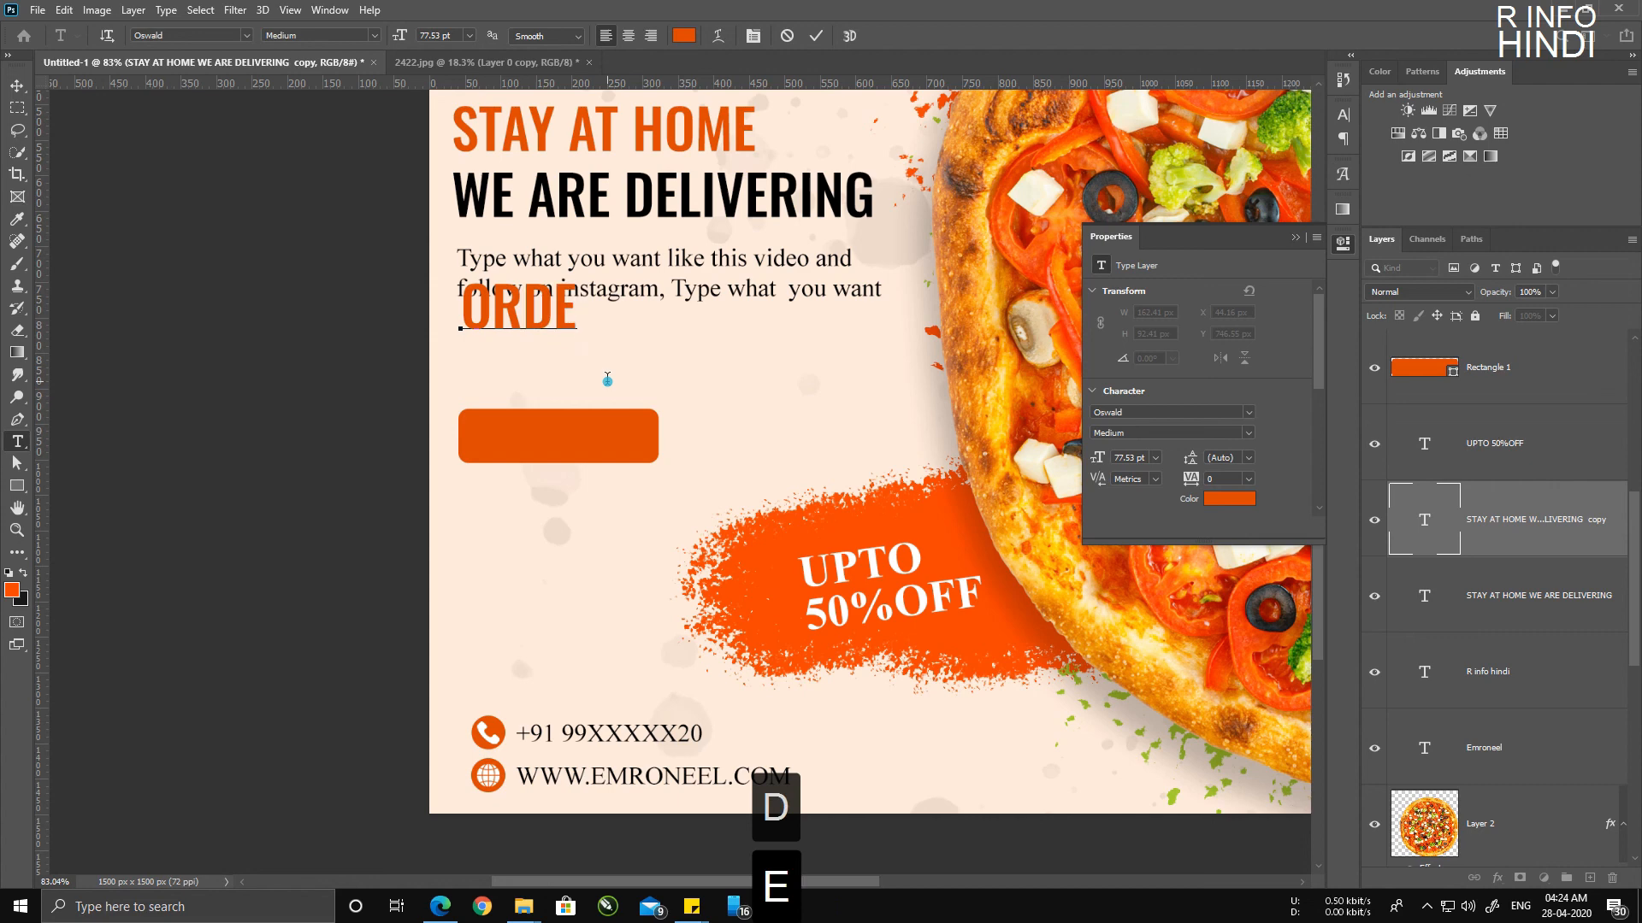
key("BackSpace")
key("BackSpace")
key("BackSpace")
type("RDER")
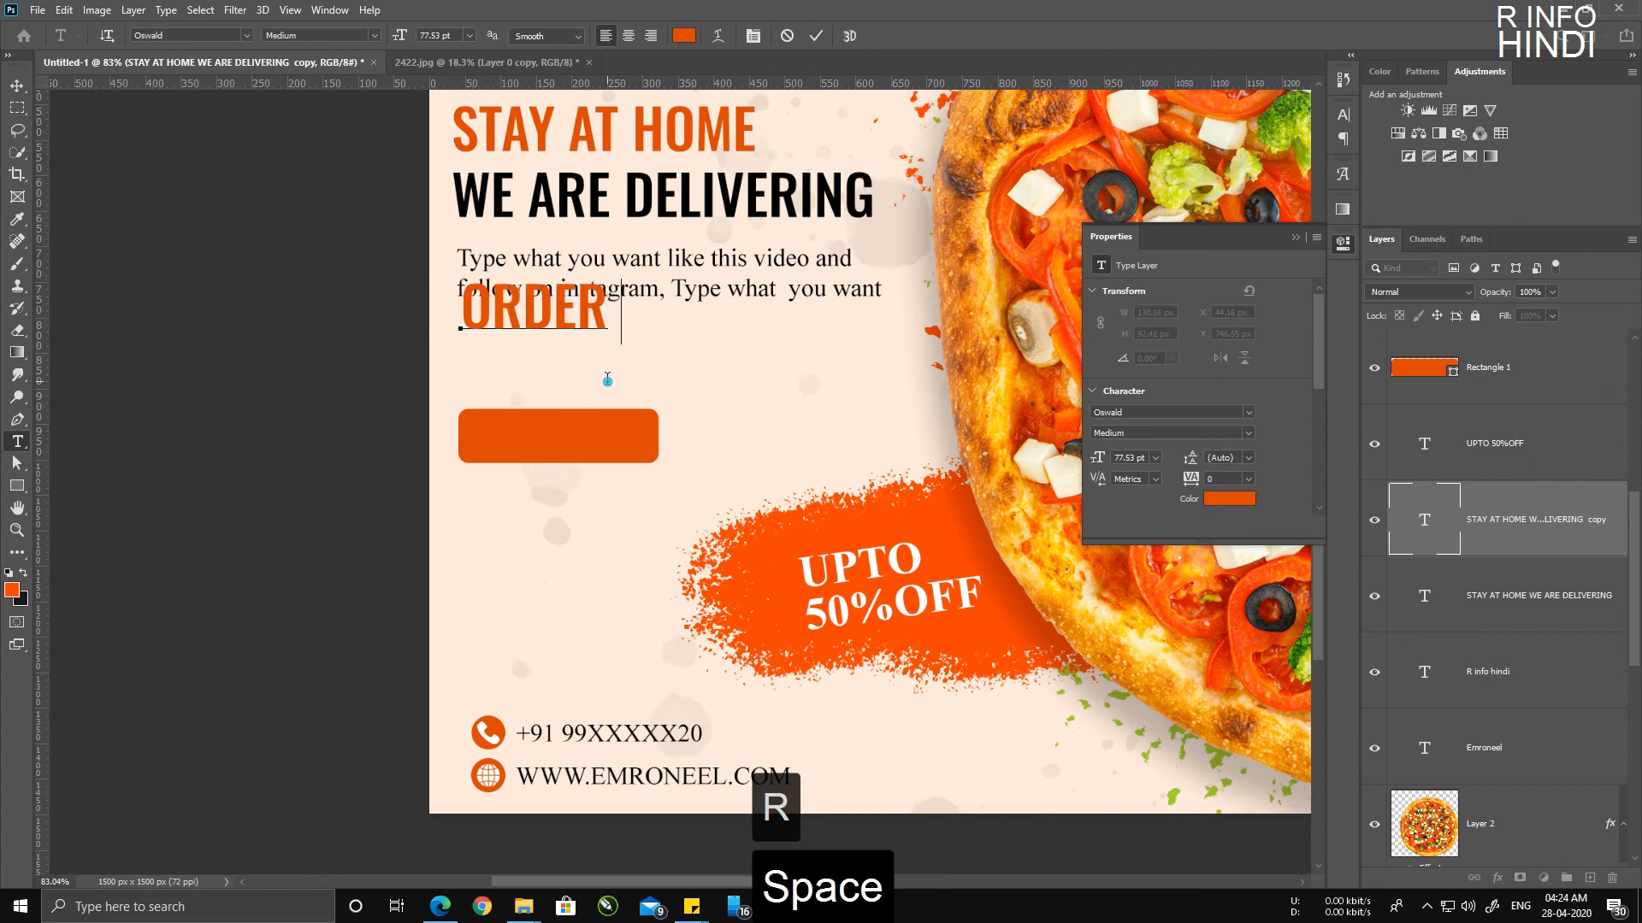